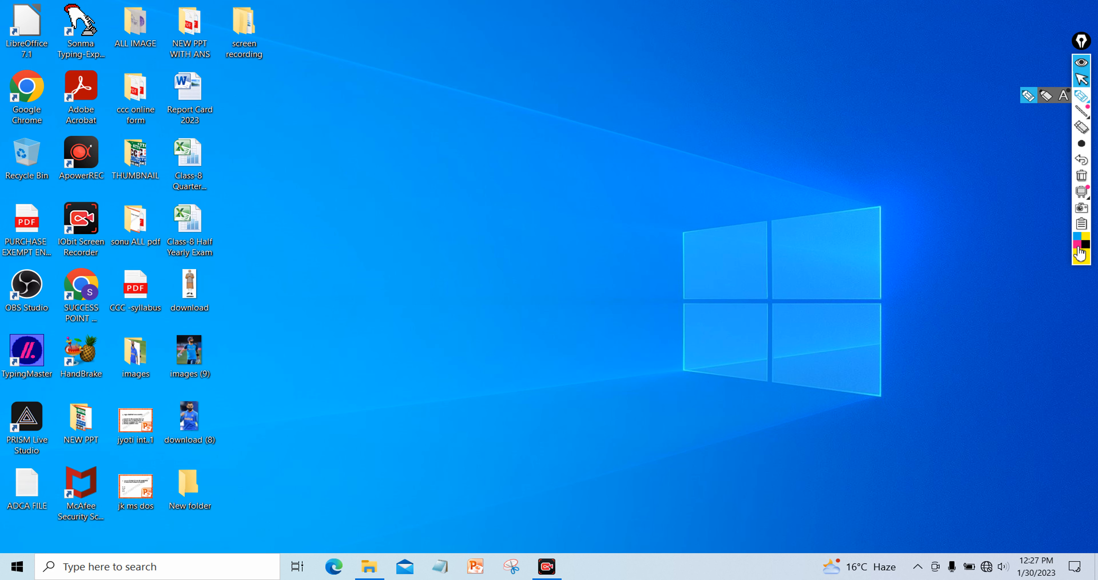
Switch the pen ink to yellow and write 'KCC-Feb', underlined with a check mark
left_click(1081, 260)
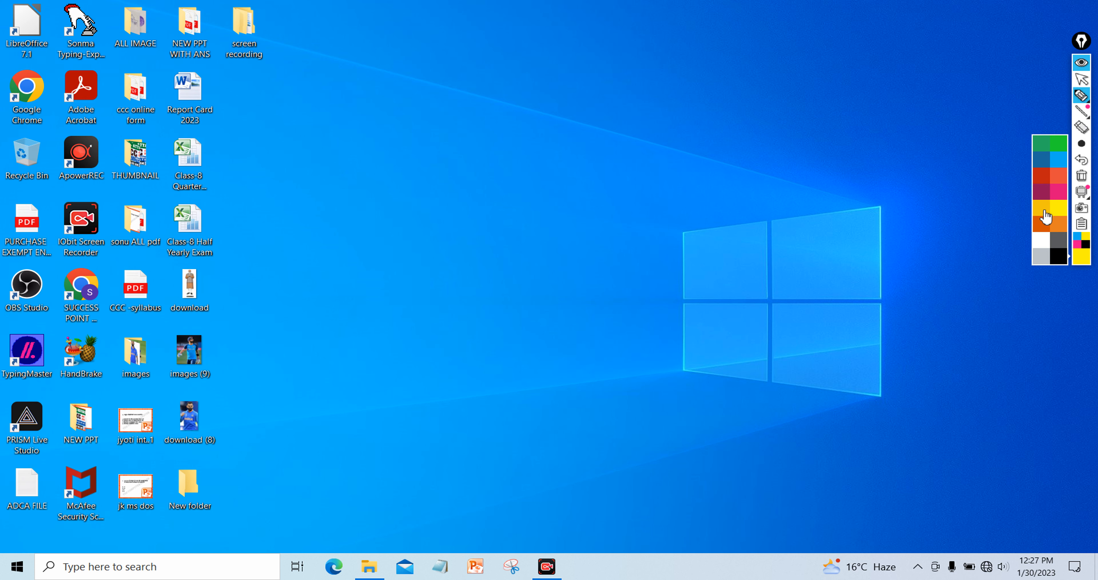
left_click(1047, 217)
left_click_drag(489, 39, 464, 156)
mouse_move(507, 60)
left_mouse_down()
mouse_move(475, 102)
mouse_move(579, 99)
left_mouse_up()
mouse_move(601, 50)
left_mouse_down()
mouse_move(579, 104)
mouse_move(618, 122)
left_mouse_up()
left_click_drag(665, 48, 667, 122)
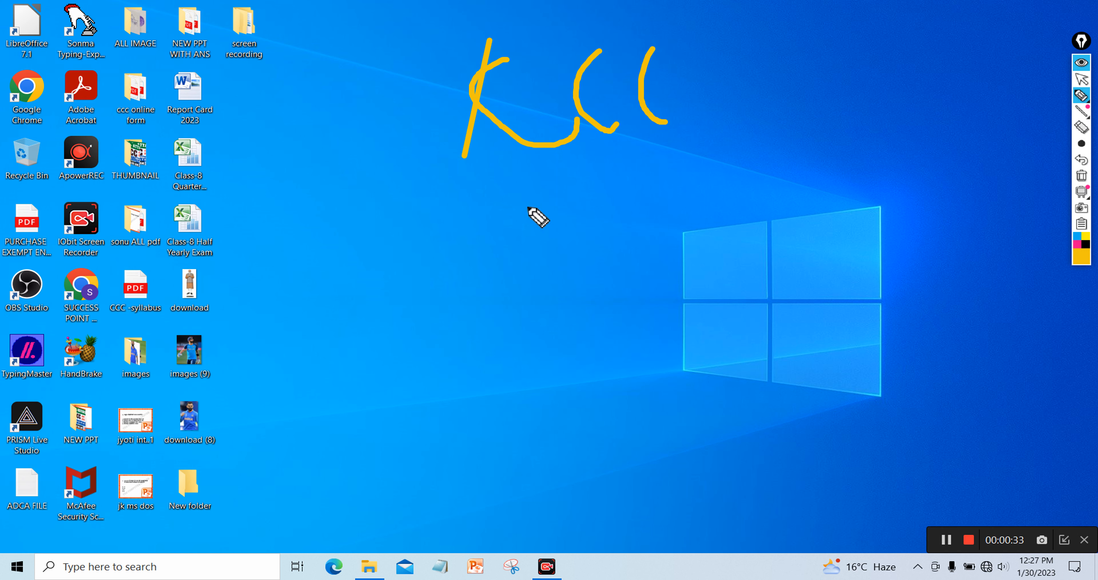
left_click_drag(526, 207, 663, 161)
left_click_drag(681, 110, 700, 97)
mouse_move(730, 66)
left_mouse_down()
mouse_move(742, 115)
mouse_move(756, 39)
left_mouse_up()
mouse_move(739, 90)
left_mouse_down()
mouse_move(771, 65)
mouse_move(789, 69)
mouse_move(802, 100)
left_mouse_up()
mouse_move(803, 22)
left_mouse_down()
mouse_move(829, 80)
mouse_move(842, 84)
mouse_move(827, 80)
left_mouse_up()
left_click_drag(774, 137, 895, 90)
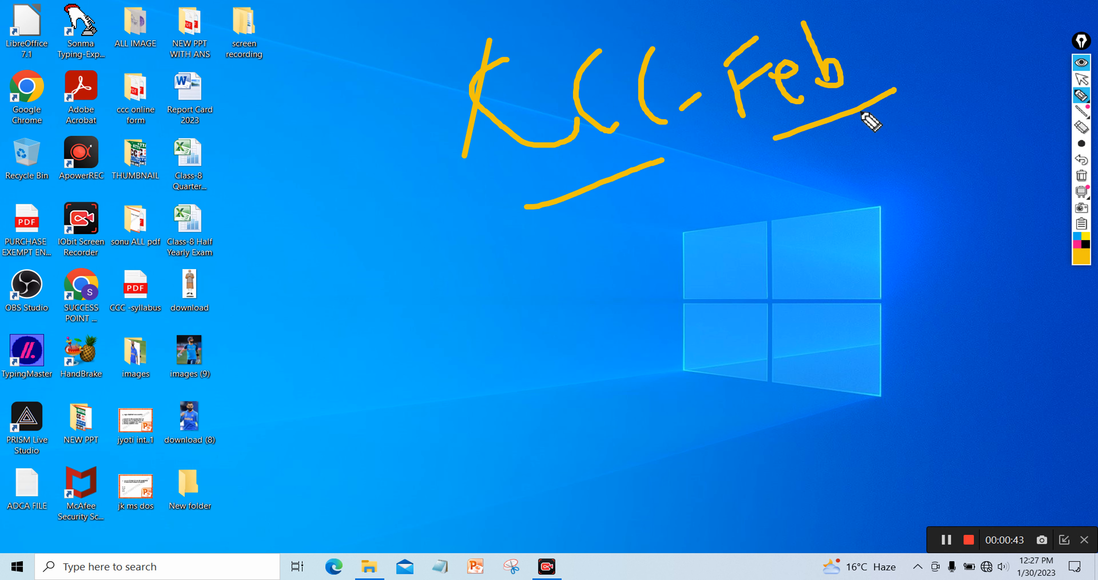
mouse_move(869, 113)
left_mouse_down()
mouse_move(892, 98)
mouse_move(917, 61)
left_mouse_up()
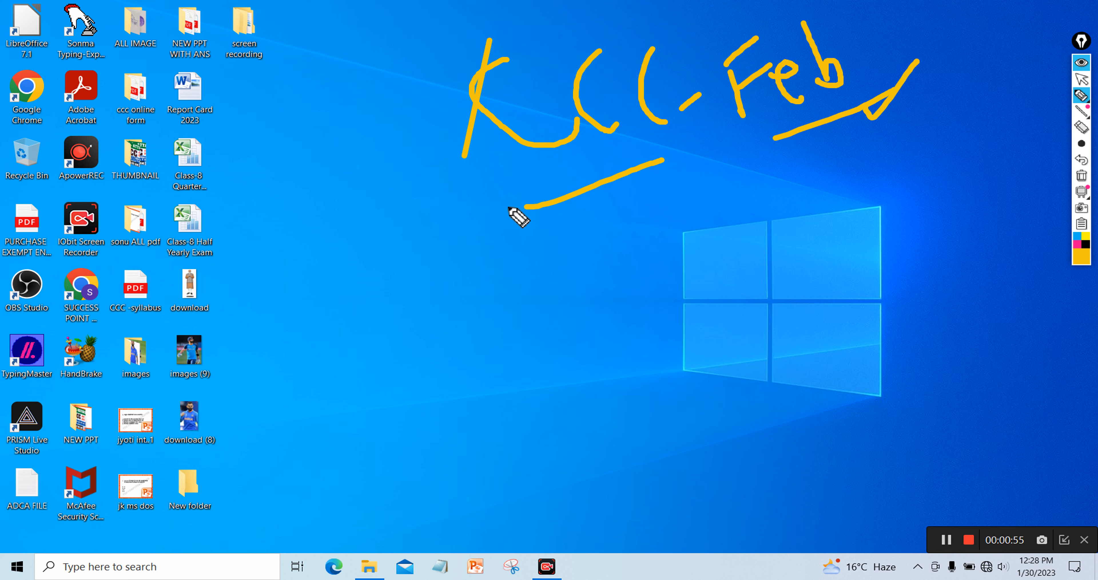
Write 'Practical' and 'Mcq' beneath KCC, underlining each word
left_click_drag(508, 207, 675, 162)
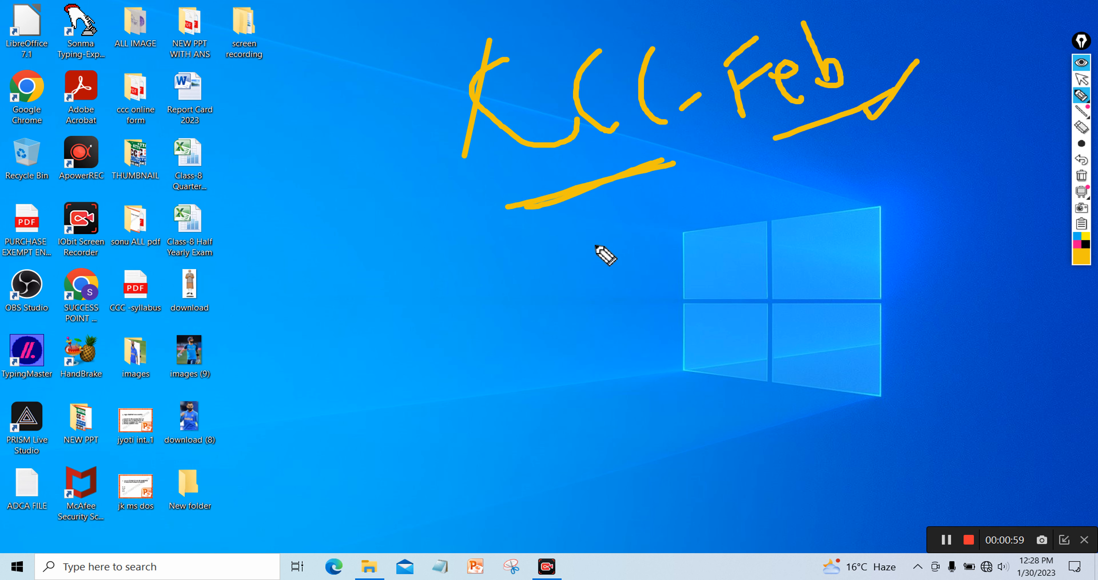
mouse_move(600, 227)
left_mouse_down()
mouse_move(605, 266)
mouse_move(611, 203)
mouse_move(604, 238)
mouse_move(662, 230)
mouse_move(672, 214)
mouse_move(678, 242)
left_mouse_up()
left_click_drag(702, 204, 713, 233)
mouse_move(716, 188)
left_mouse_down()
mouse_move(732, 230)
mouse_move(737, 200)
mouse_move(761, 223)
left_mouse_up()
left_click_drag(743, 176, 784, 217)
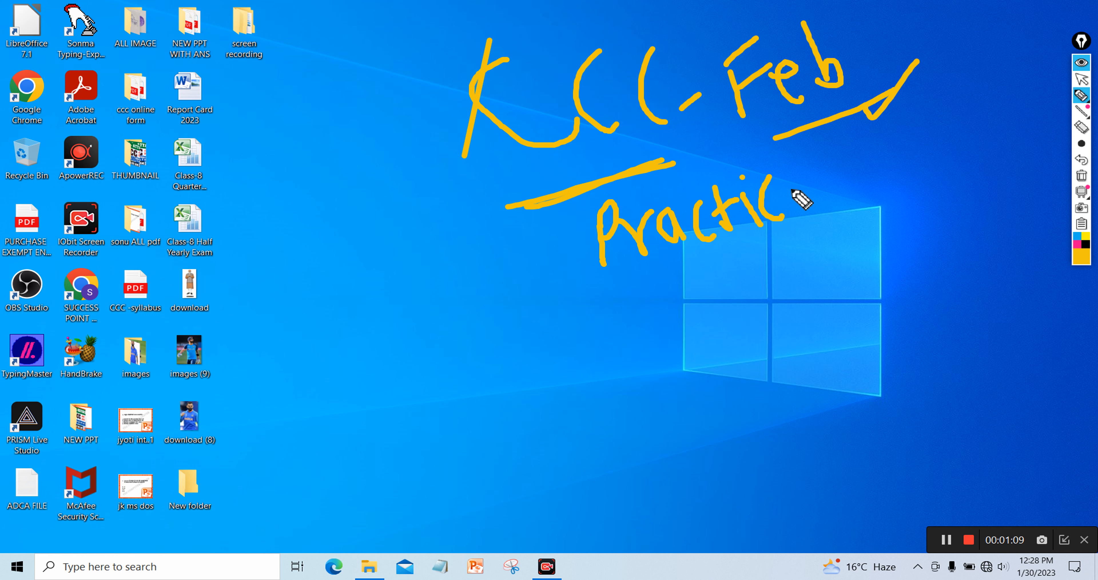
mouse_move(800, 179)
left_mouse_down()
mouse_move(798, 203)
mouse_move(843, 163)
mouse_move(845, 203)
left_mouse_up()
mouse_move(729, 275)
left_mouse_down()
mouse_move(737, 294)
mouse_move(744, 273)
mouse_move(785, 293)
left_mouse_up()
left_click_drag(798, 251, 809, 282)
left_click_drag(840, 238, 845, 290)
left_click_drag(860, 255, 849, 306)
mouse_move(737, 341)
left_mouse_down()
mouse_move(780, 326)
mouse_move(798, 300)
left_mouse_up()
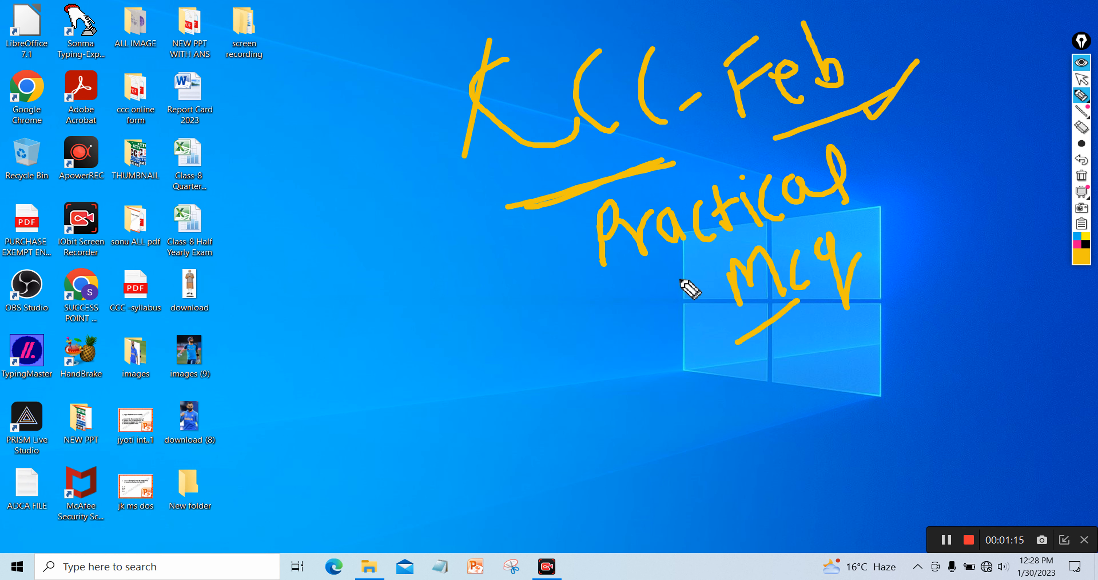
left_click_drag(580, 290, 712, 251)
left_click_drag(581, 230, 484, 284)
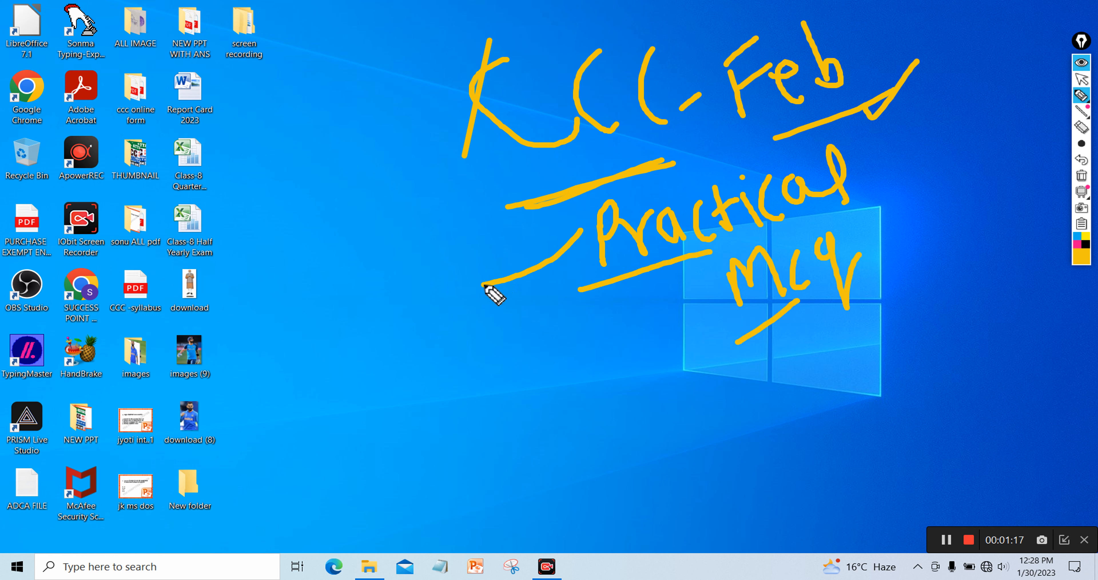
Write an underlined 'libre' beside the desktop icons
mouse_move(204, 259)
left_mouse_down()
mouse_move(220, 313)
mouse_move(224, 284)
mouse_move(229, 307)
left_mouse_up()
mouse_move(234, 256)
left_mouse_down()
mouse_move(246, 309)
mouse_move(250, 288)
mouse_move(259, 309)
mouse_move(259, 287)
mouse_move(314, 289)
mouse_move(319, 313)
left_mouse_up()
left_click_drag(216, 329, 310, 326)
mouse_move(200, 352)
left_mouse_down()
mouse_move(302, 349)
mouse_move(571, 264)
left_mouse_up()
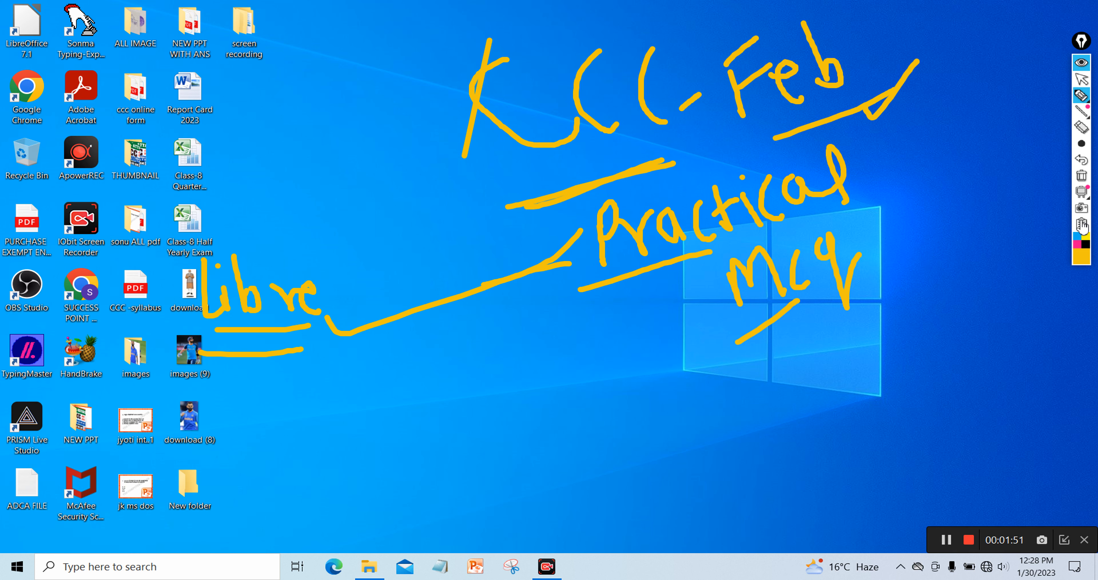
Erase all the handwritten annotations and refresh the desktop
left_click(1082, 181)
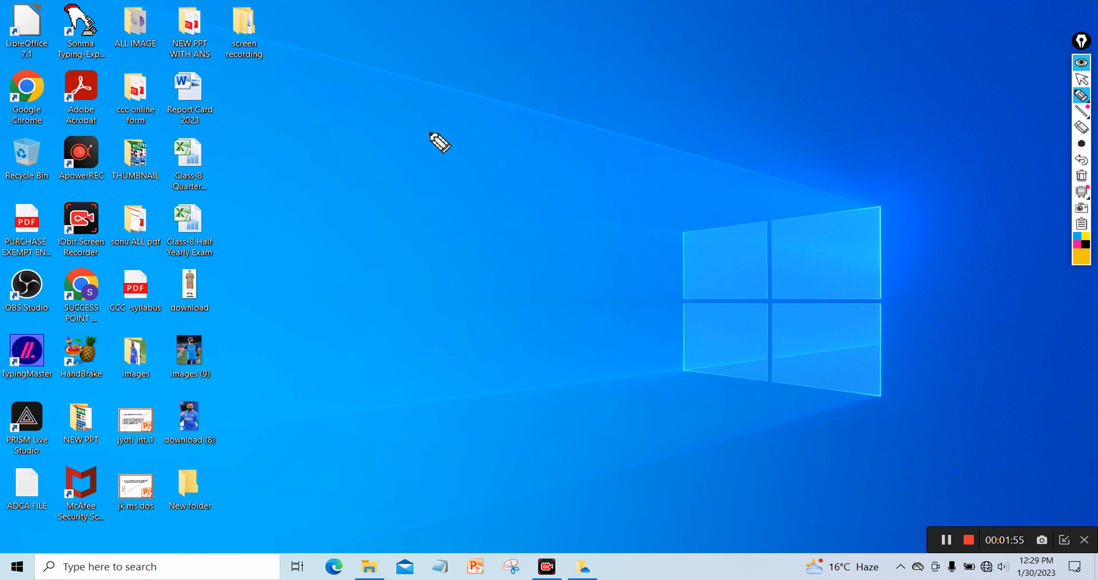
left_click(1083, 83)
right_click(691, 82)
left_click(720, 114)
Write 'Painting' and an underlined 'Drawing' with a check mark beside it
left_click(1080, 97)
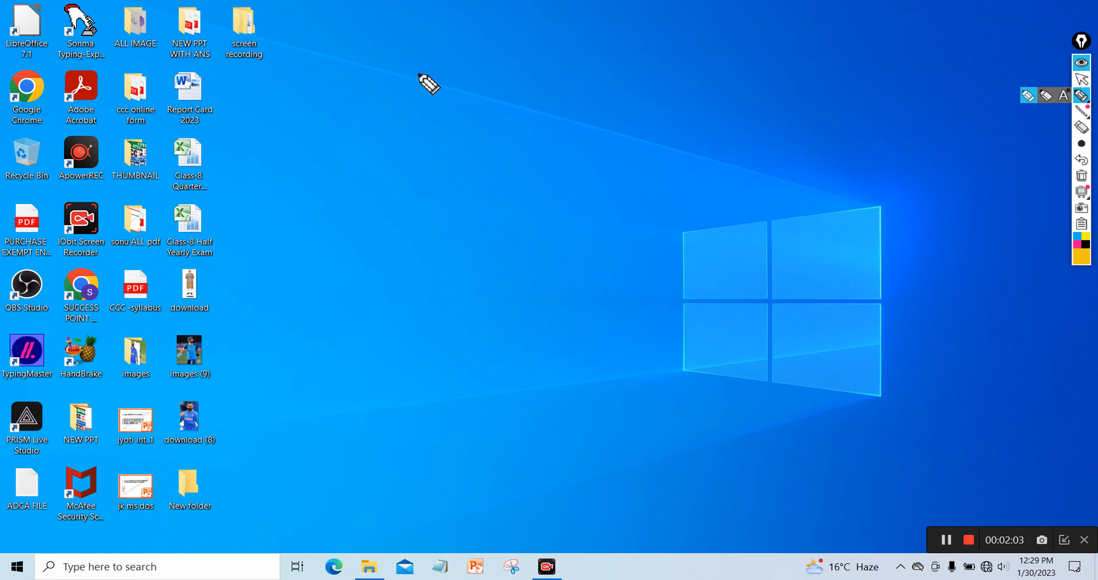
mouse_move(416, 90)
left_mouse_down()
mouse_move(409, 54)
mouse_move(422, 40)
mouse_move(433, 74)
mouse_move(459, 60)
mouse_move(463, 74)
mouse_move(449, 44)
mouse_move(498, 68)
mouse_move(487, 18)
mouse_move(508, 75)
mouse_move(494, 51)
mouse_move(516, 44)
mouse_move(514, 24)
mouse_move(536, 60)
mouse_move(550, 55)
mouse_move(553, 29)
mouse_move(573, 75)
mouse_move(590, 49)
left_mouse_up()
mouse_move(477, 112)
left_mouse_down()
mouse_move(526, 151)
mouse_move(543, 129)
mouse_move(611, 112)
mouse_move(617, 142)
mouse_move(657, 108)
mouse_move(708, 127)
left_mouse_up()
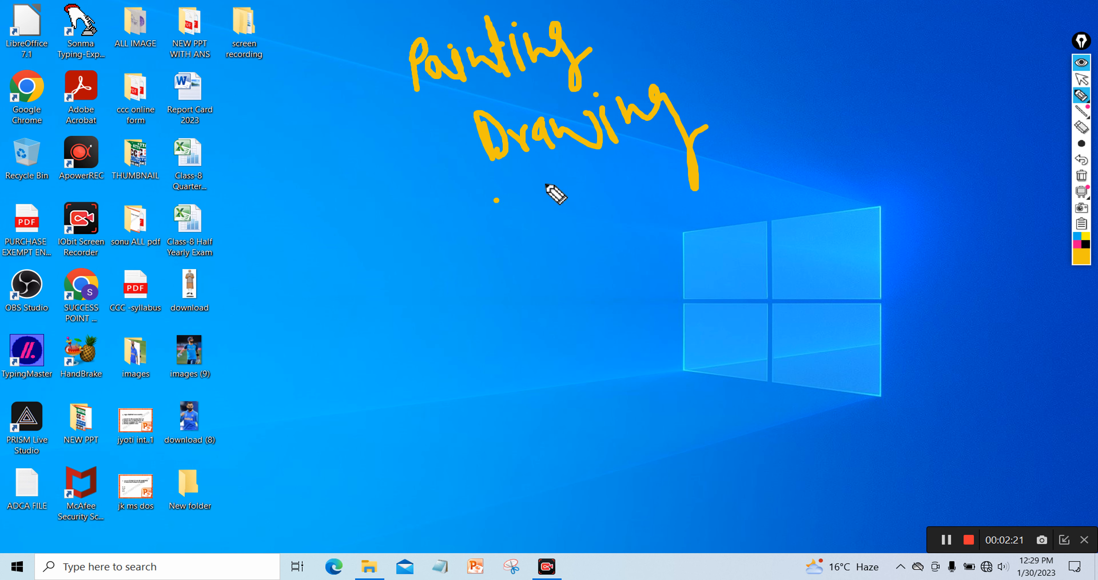
left_click_drag(495, 200, 708, 126)
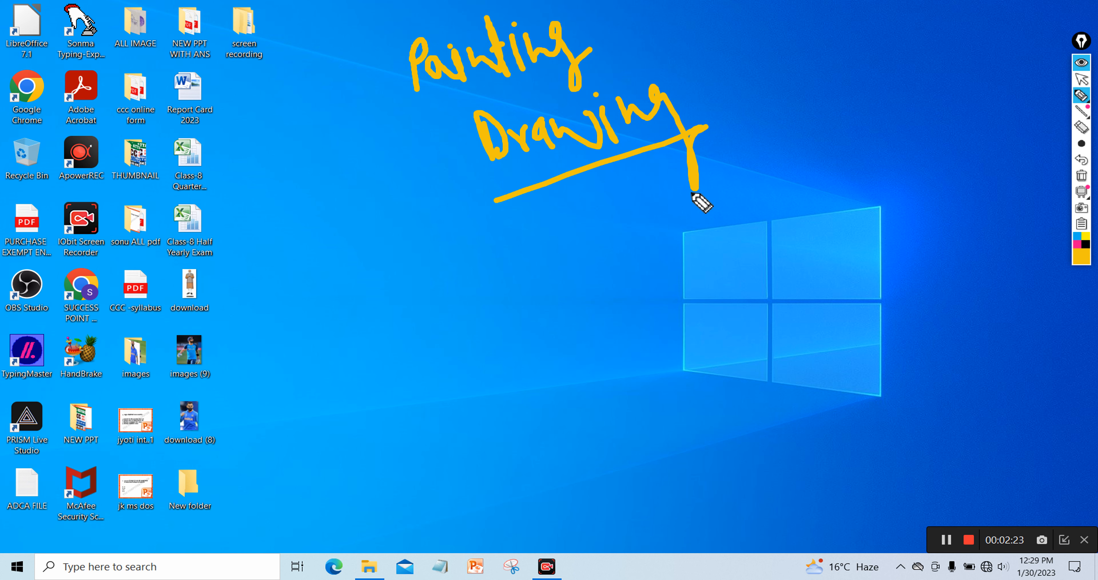
left_click_drag(385, 144, 476, 113)
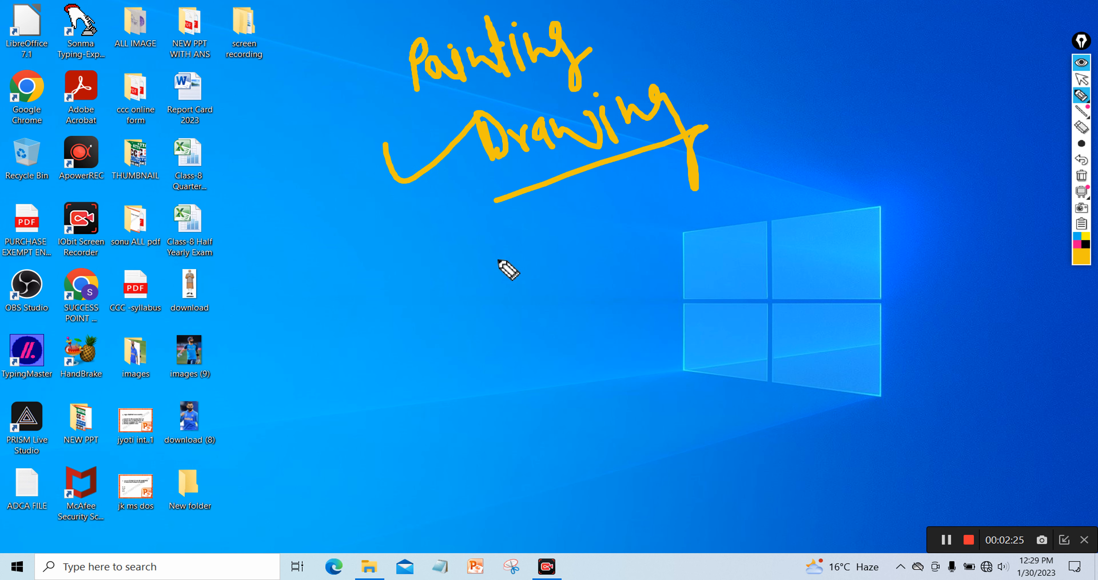
Write '800%' and '12.5%' separated by a slash, underlining and ticking both
mouse_move(543, 241)
left_mouse_down()
mouse_move(556, 263)
mouse_move(544, 213)
mouse_move(563, 260)
left_mouse_up()
left_click_drag(562, 226, 628, 221)
left_click(617, 218)
left_click(658, 225)
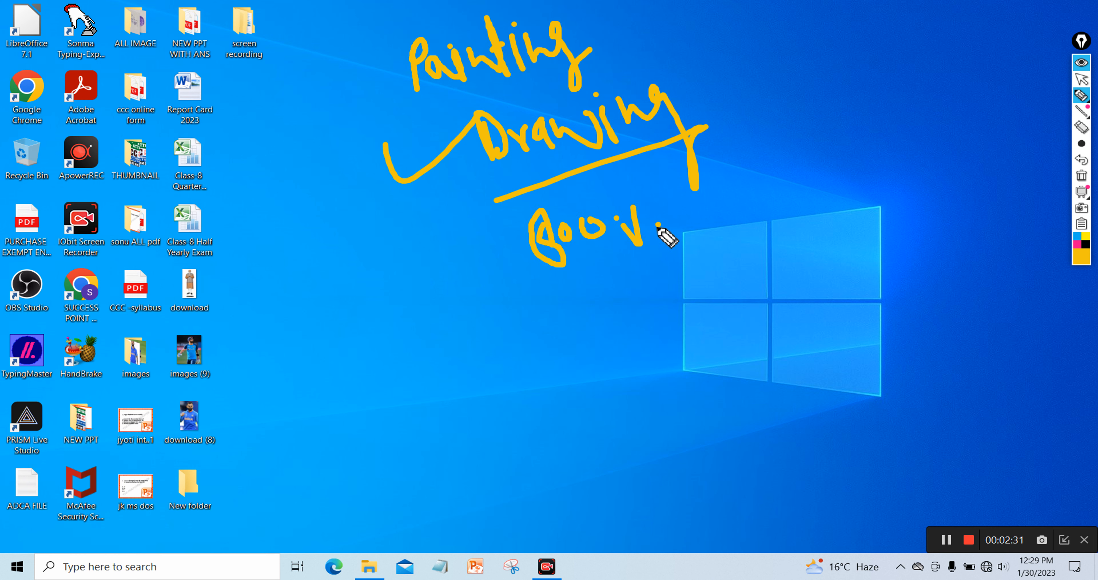
left_click_drag(517, 299, 655, 261)
left_click_drag(753, 126, 728, 265)
mouse_move(776, 161)
left_mouse_down()
mouse_move(789, 218)
mouse_move(807, 190)
mouse_move(831, 192)
left_mouse_up()
left_click_drag(861, 140, 843, 183)
left_click_drag(921, 120, 915, 169)
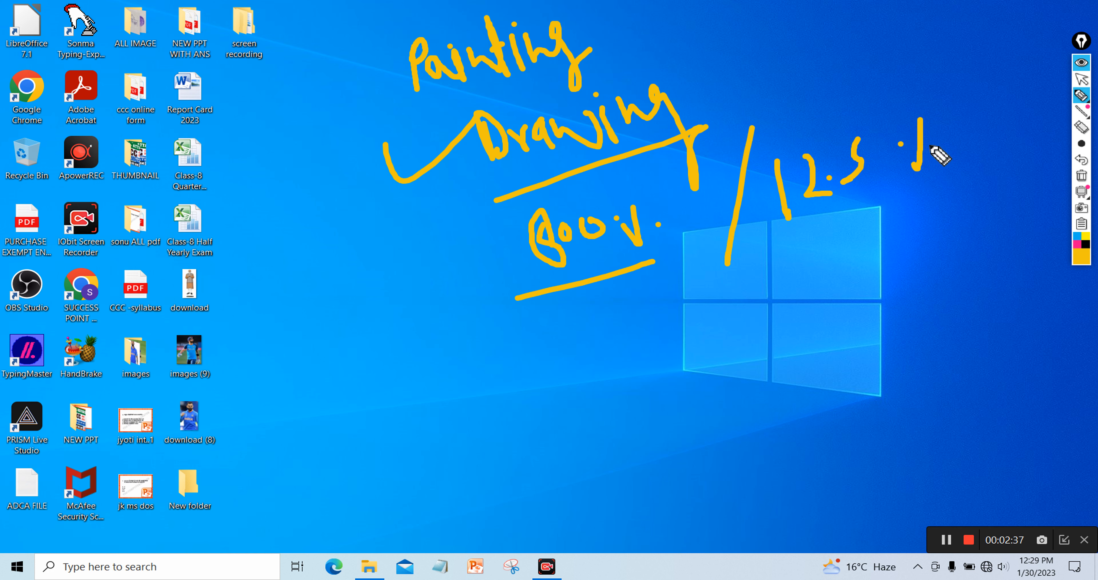
mouse_move(656, 277)
left_mouse_down()
mouse_move(841, 222)
mouse_move(921, 178)
left_mouse_up()
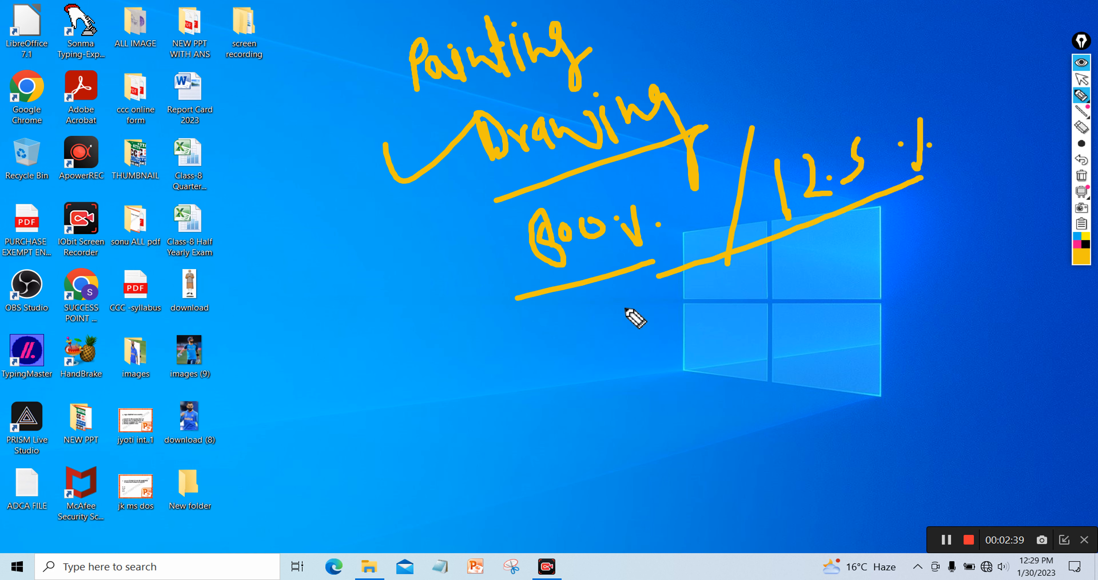
left_click_drag(599, 282, 642, 244)
mouse_move(806, 234)
left_mouse_down()
mouse_move(813, 247)
mouse_move(868, 191)
left_mouse_up()
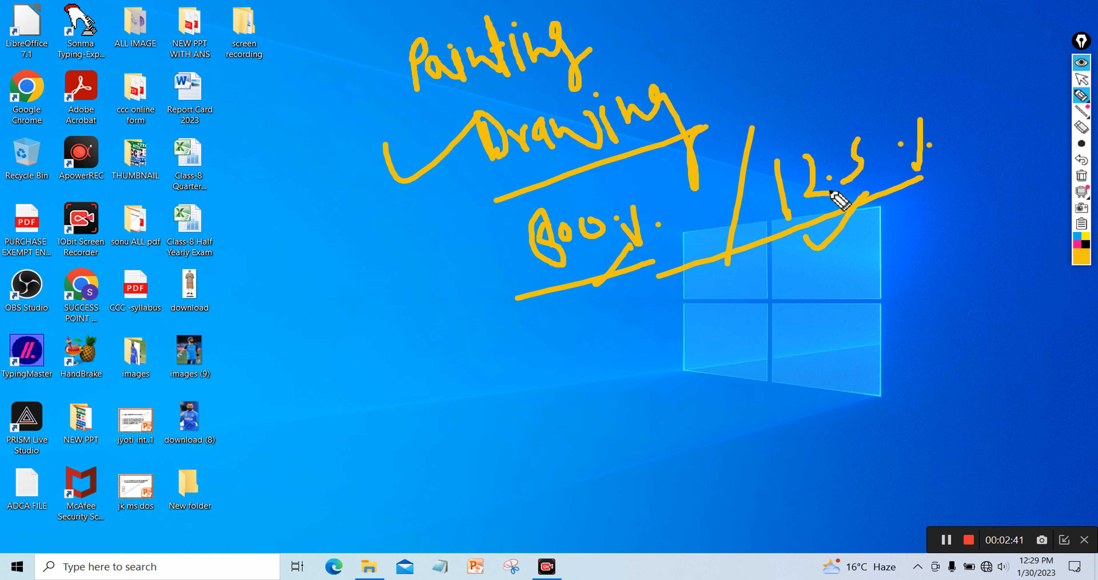
Add an underlined '100%' above the notes and begin writing 'PNG' below them
mouse_move(773, 37)
left_mouse_down()
mouse_move(789, 91)
mouse_move(809, 58)
mouse_move(801, 43)
mouse_move(823, 54)
mouse_move(826, 40)
mouse_move(849, 56)
left_mouse_up()
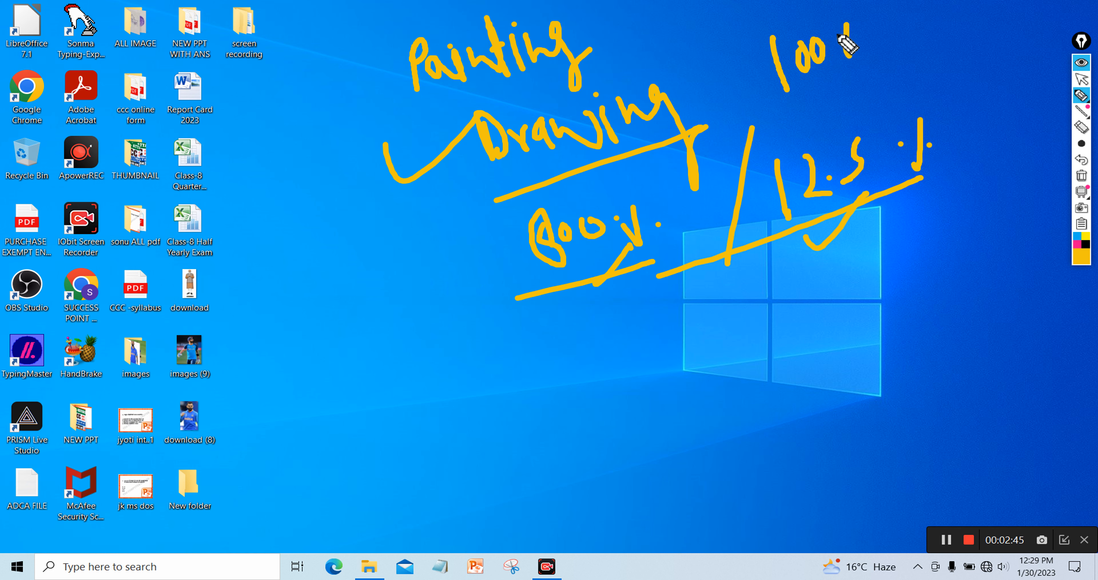
left_click_drag(777, 116, 822, 95)
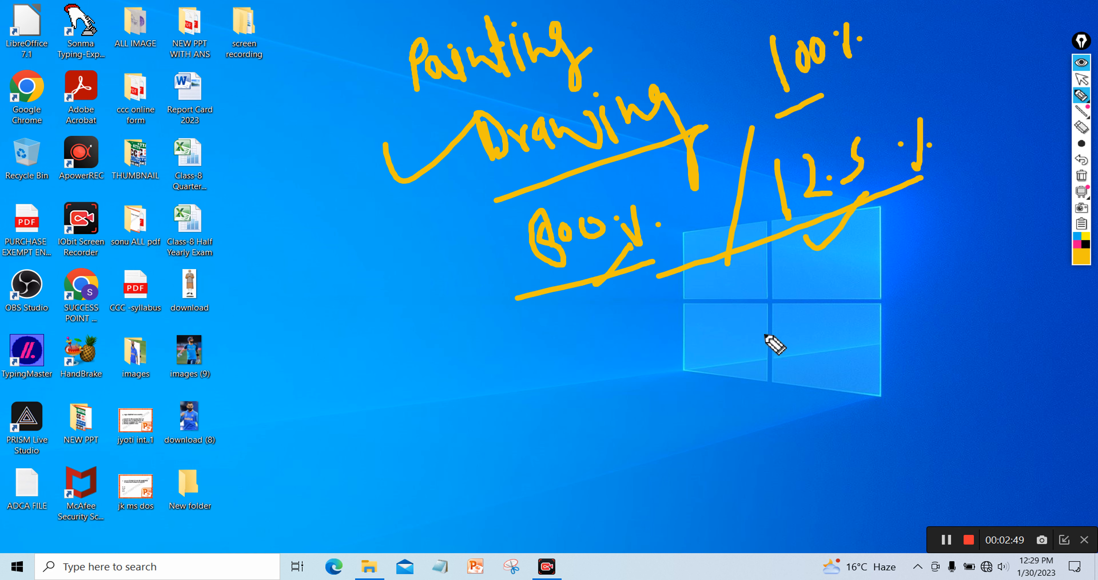
mouse_move(786, 358)
left_mouse_down()
mouse_move(776, 294)
mouse_move(815, 339)
mouse_move(819, 285)
mouse_move(854, 322)
mouse_move(868, 301)
left_mouse_up()
Finish 'PNG' and add a boxed, checked '.BMP' with a down-left arrow
left_click(831, 386)
mouse_move(849, 402)
left_mouse_down()
mouse_move(855, 360)
mouse_move(866, 401)
mouse_move(894, 406)
mouse_move(912, 380)
mouse_move(930, 394)
left_mouse_up()
mouse_move(926, 338)
left_mouse_down()
mouse_move(941, 381)
mouse_move(938, 345)
left_mouse_up()
left_click_drag(870, 307, 873, 318)
mouse_move(800, 370)
left_mouse_down()
mouse_move(846, 362)
mouse_move(977, 303)
mouse_move(881, 411)
mouse_move(810, 367)
left_mouse_up()
mouse_move(973, 341)
left_mouse_down()
mouse_move(1032, 314)
mouse_move(1044, 288)
left_mouse_up()
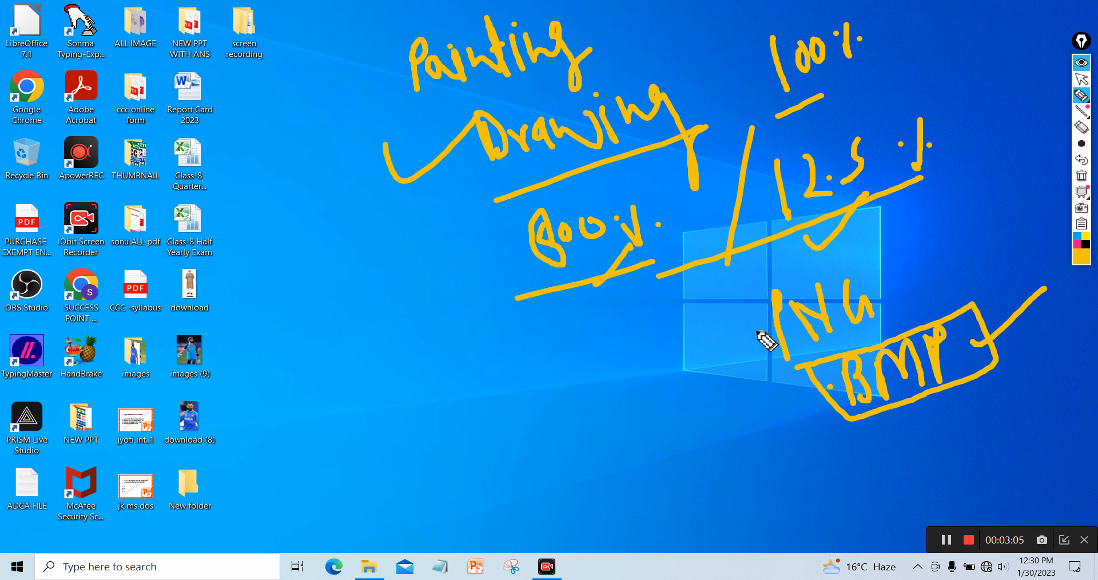
left_click_drag(764, 338, 763, 351)
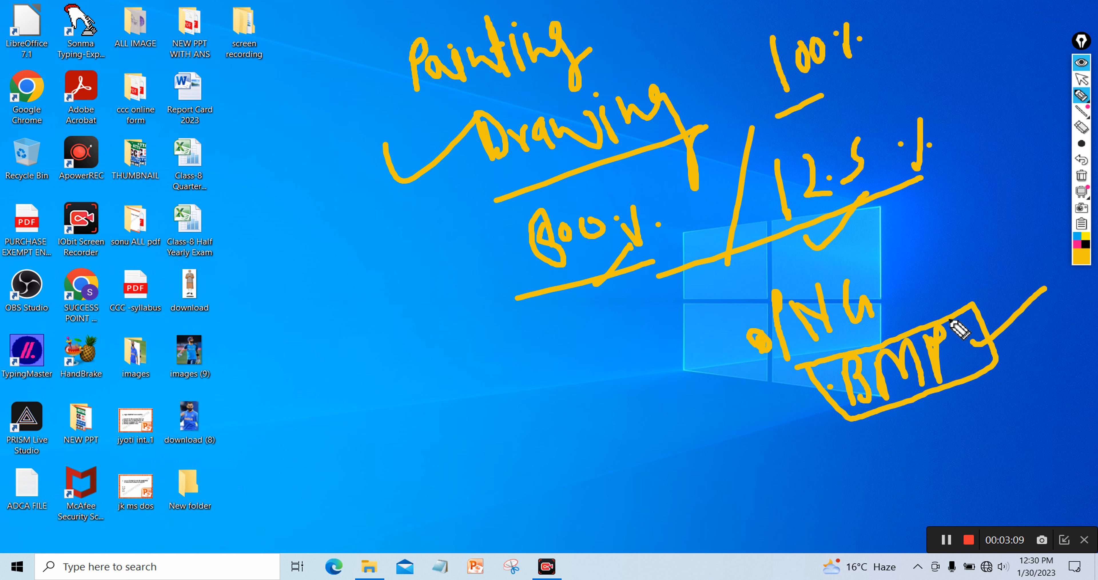
left_click_drag(724, 346, 695, 413)
Write, underline and tick 'Extension', then erase all the handwriting from the desktop
left_click_drag(771, 415, 813, 414)
mouse_move(344, 408)
left_mouse_down()
mouse_move(321, 433)
mouse_move(327, 483)
mouse_move(341, 484)
left_mouse_up()
mouse_move(356, 456)
left_mouse_down()
mouse_move(394, 474)
mouse_move(376, 486)
left_mouse_up()
mouse_move(383, 409)
left_mouse_down()
mouse_move(418, 472)
mouse_move(466, 447)
mouse_move(532, 454)
left_mouse_up()
left_click(509, 403)
mouse_move(531, 414)
left_mouse_down()
mouse_move(534, 429)
mouse_move(531, 415)
left_mouse_up()
mouse_move(543, 408)
left_mouse_down()
mouse_move(544, 442)
mouse_move(547, 416)
mouse_move(581, 428)
left_mouse_up()
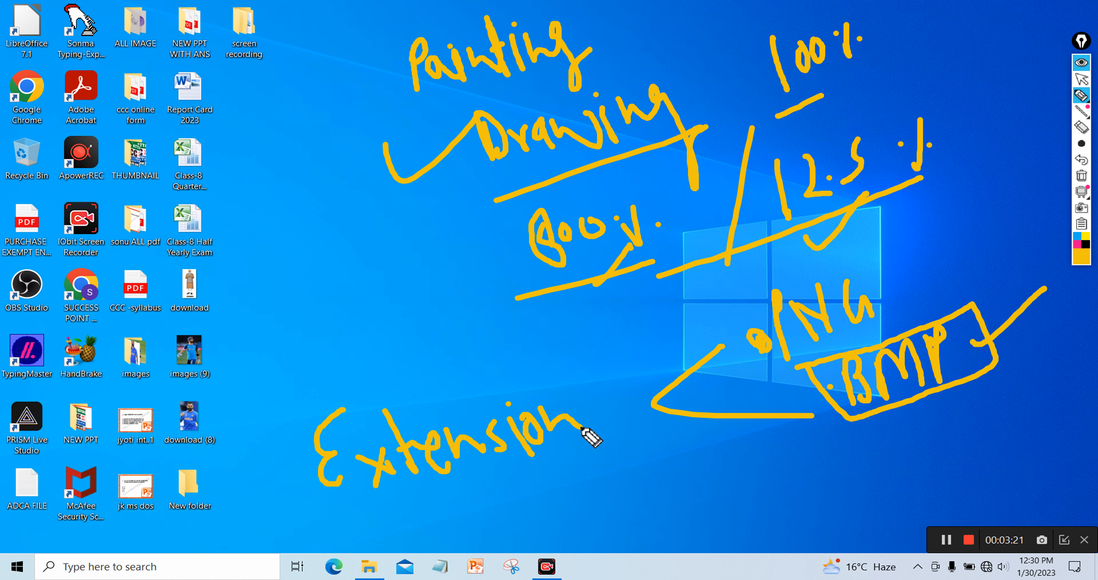
left_click_drag(350, 524, 555, 478)
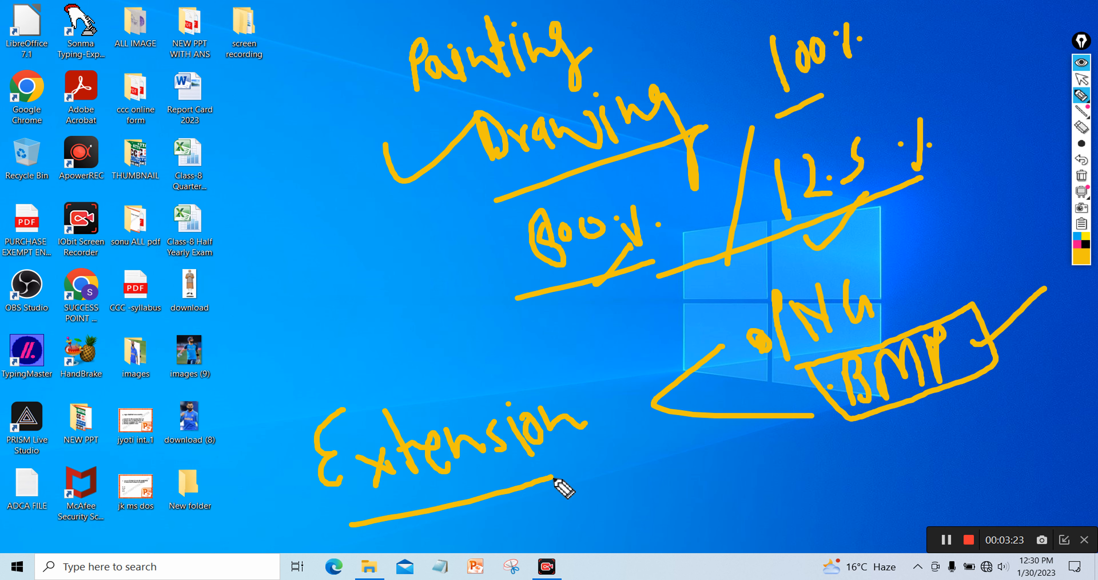
left_click_drag(427, 256, 529, 237)
mouse_move(261, 435)
left_mouse_down()
mouse_move(266, 445)
mouse_move(352, 391)
left_mouse_up()
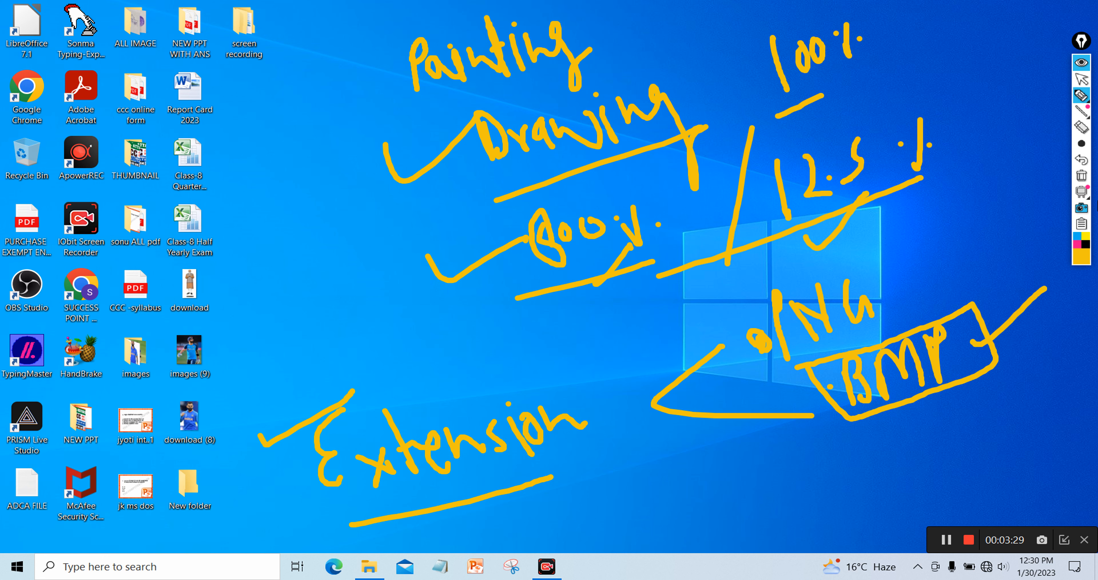
left_click(1083, 179)
left_click(1084, 85)
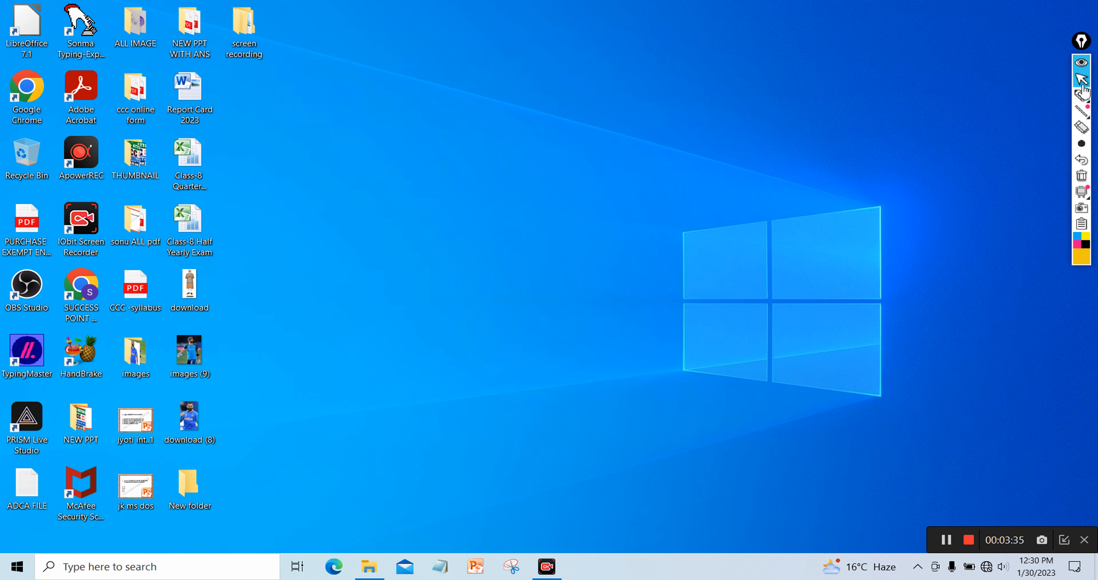
right_click(701, 89)
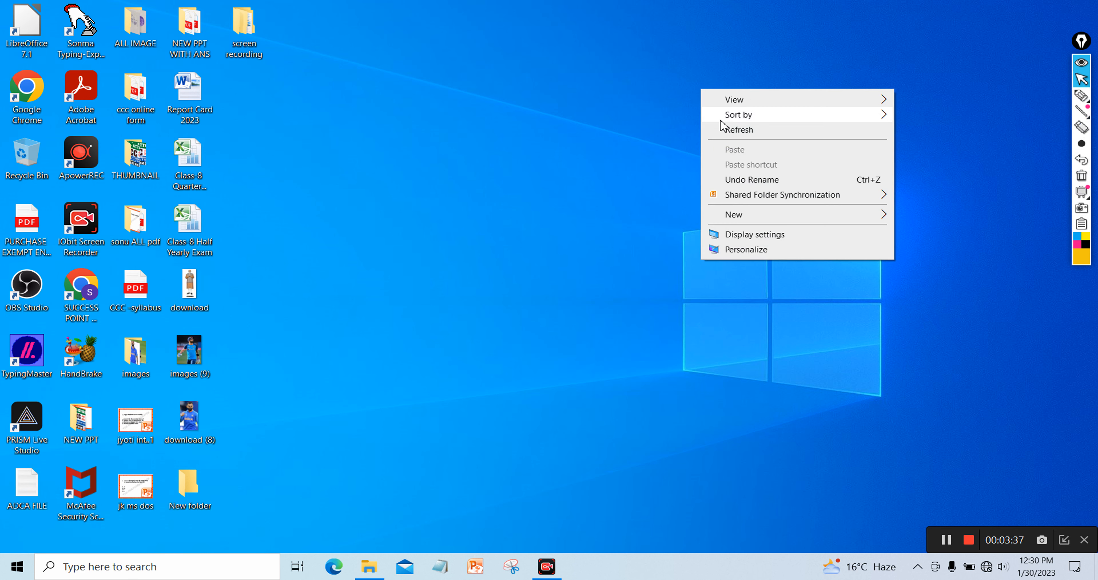
left_click(742, 134)
right_click(680, 77)
left_click(727, 123)
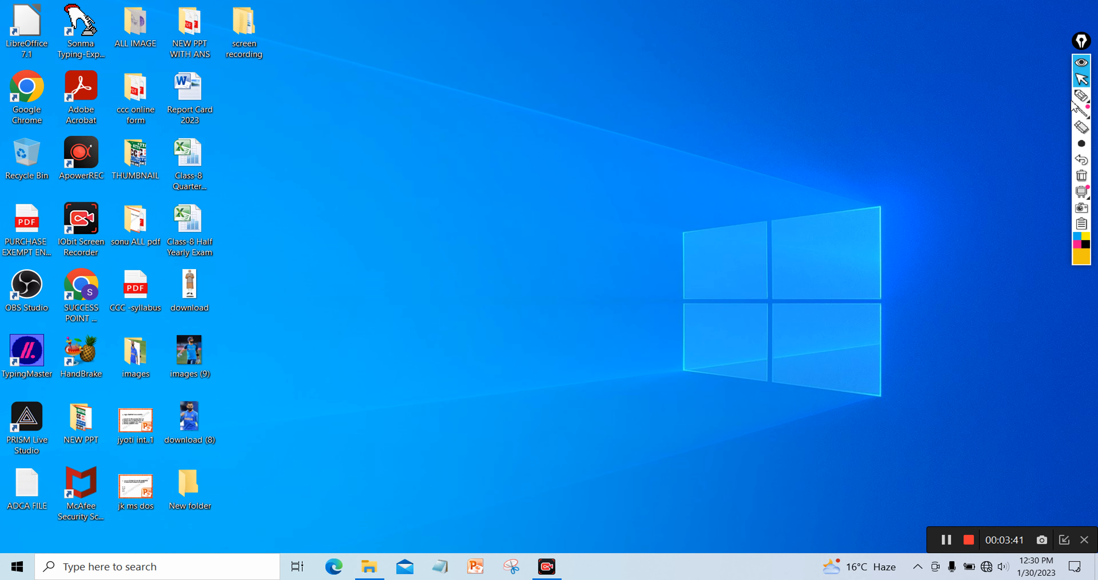
right_click(651, 122)
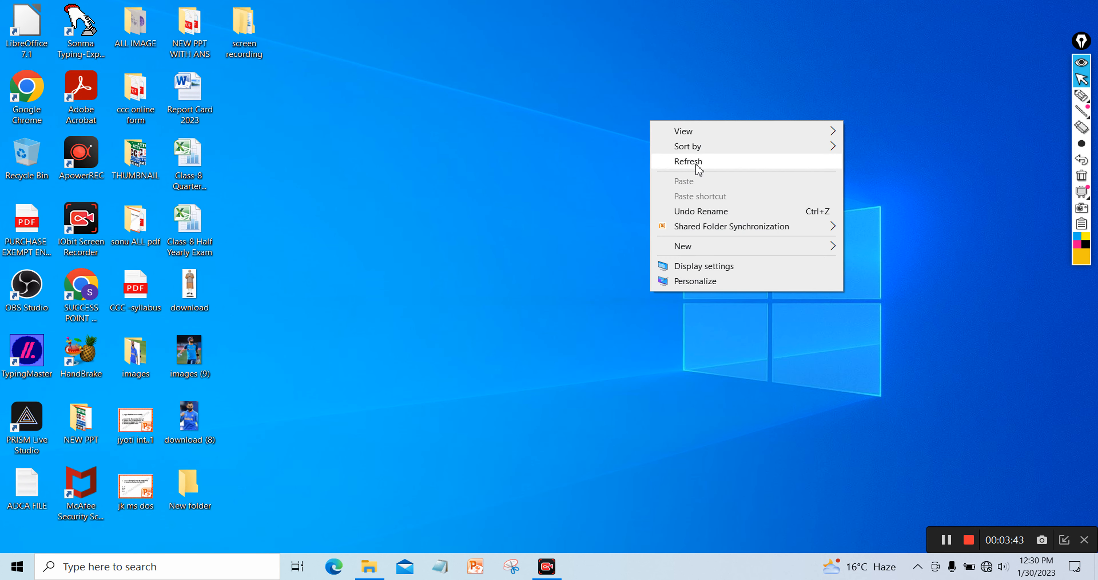
left_click(697, 164)
right_click(602, 98)
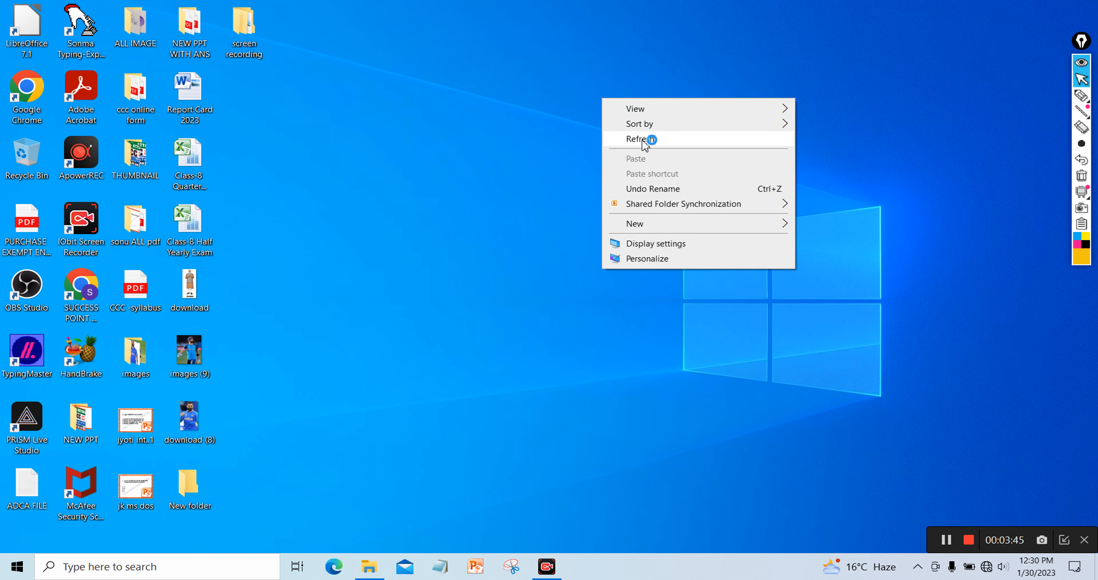
left_click(647, 139)
right_click(596, 71)
left_click(639, 112)
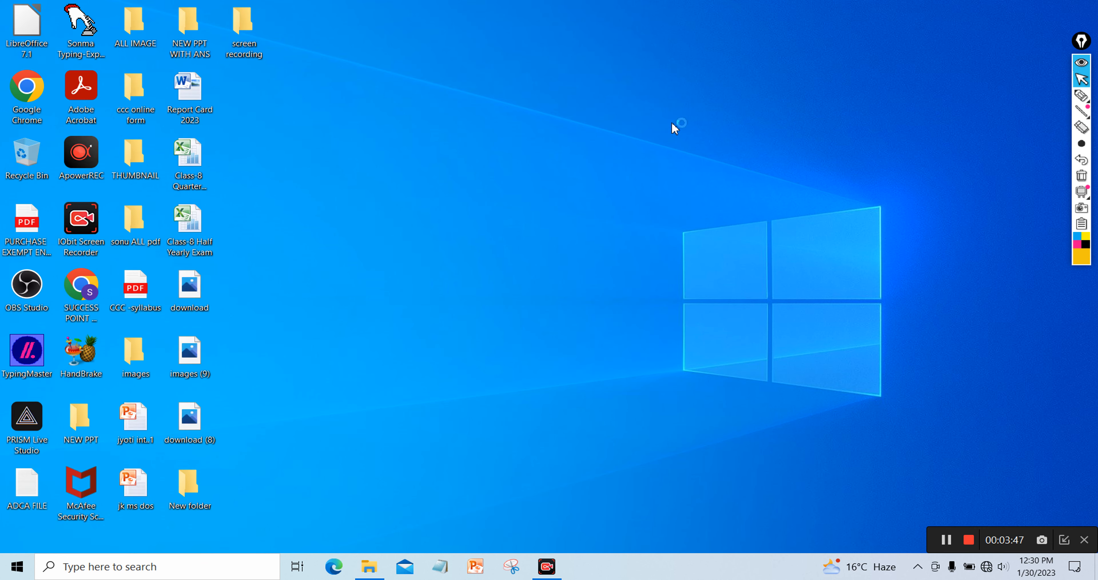
right_click(668, 113)
left_click(703, 157)
right_click(622, 79)
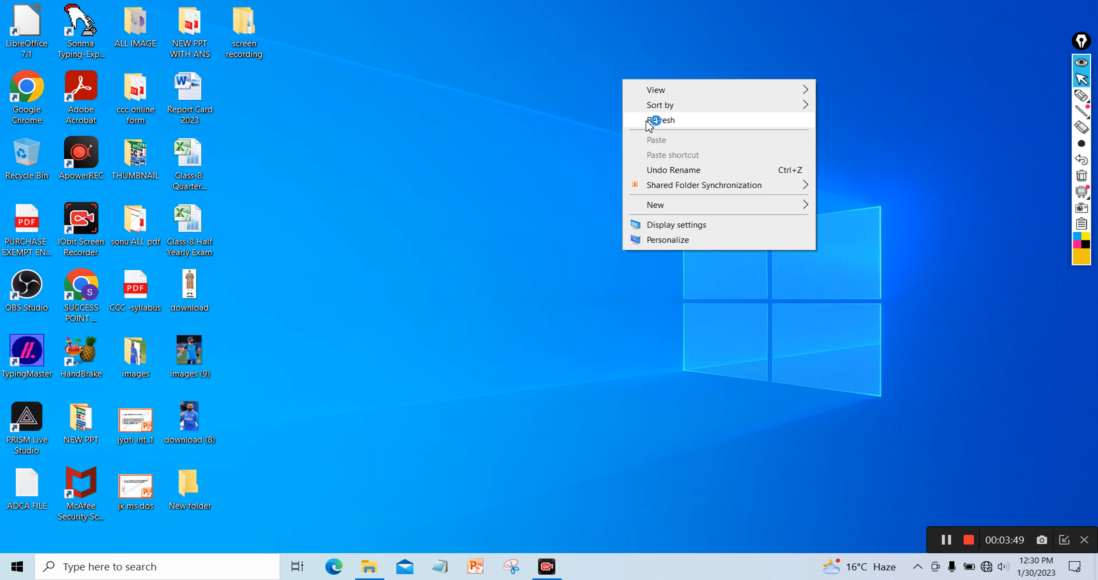
left_click(657, 122)
right_click(625, 81)
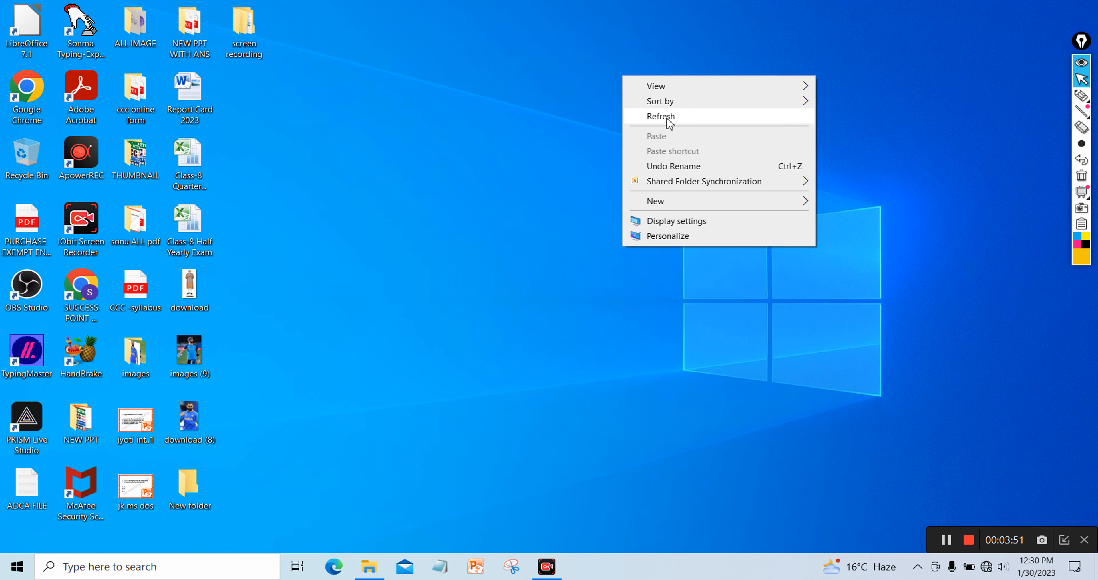
left_click(656, 112)
right_click(636, 85)
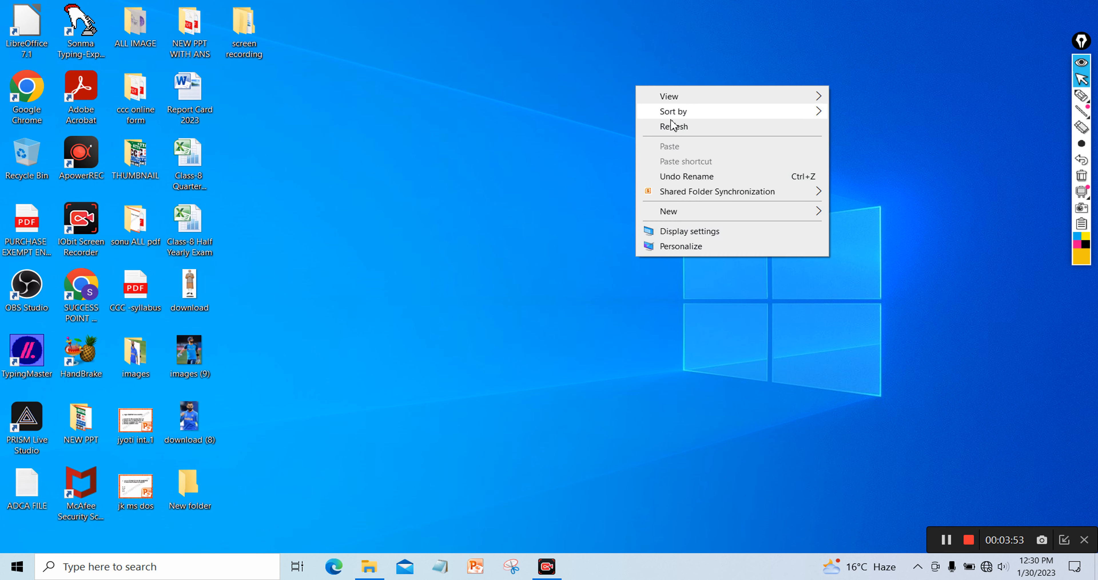
left_click(679, 128)
right_click(626, 79)
left_click(662, 113)
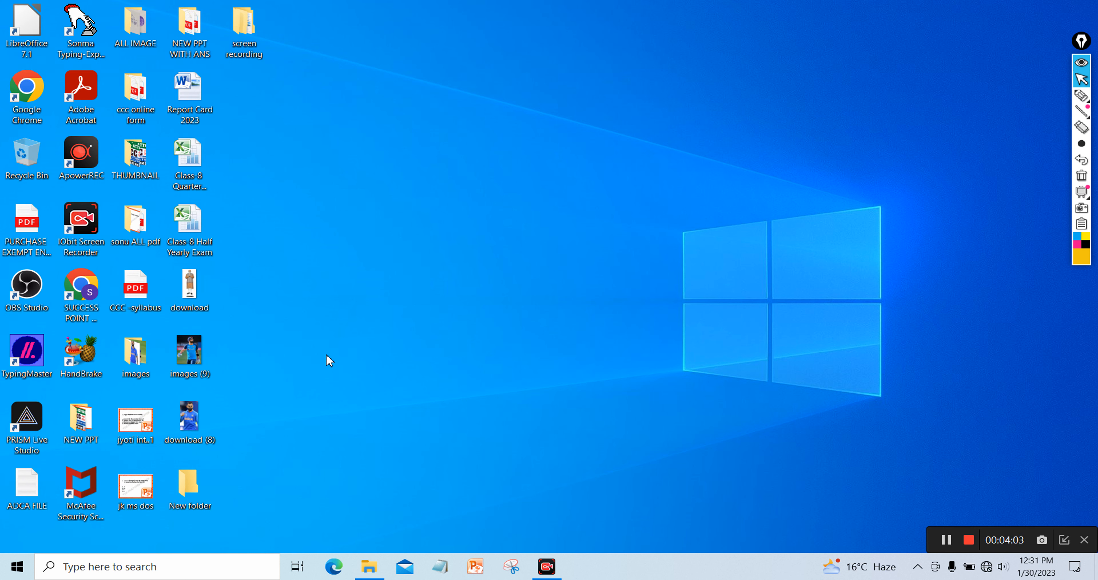
Refresh the desktop and open the Run dialog with Win+R
key("Down")
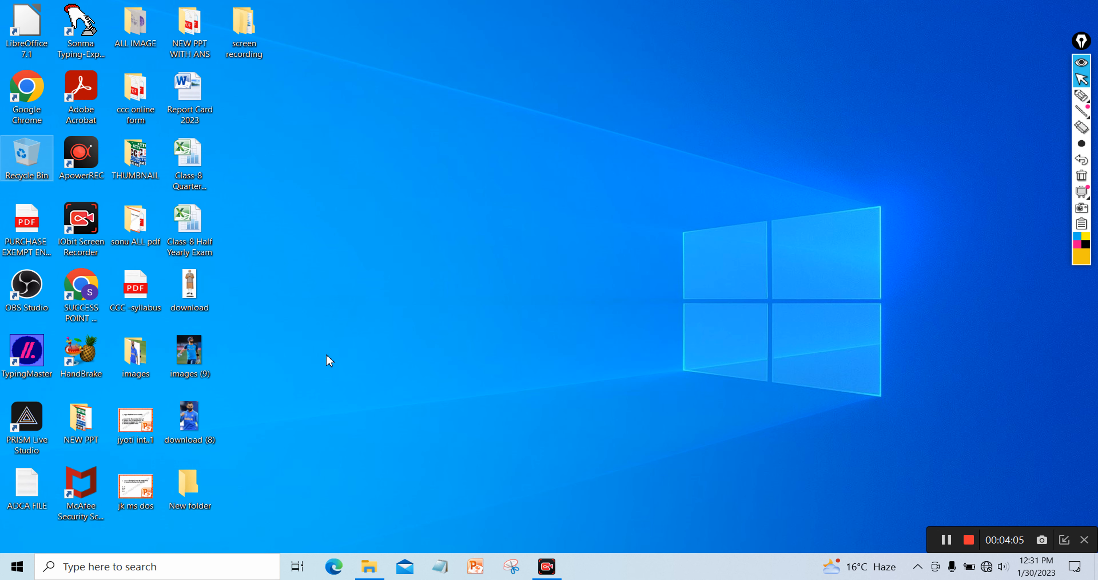
right_click(316, 203)
left_click(352, 249)
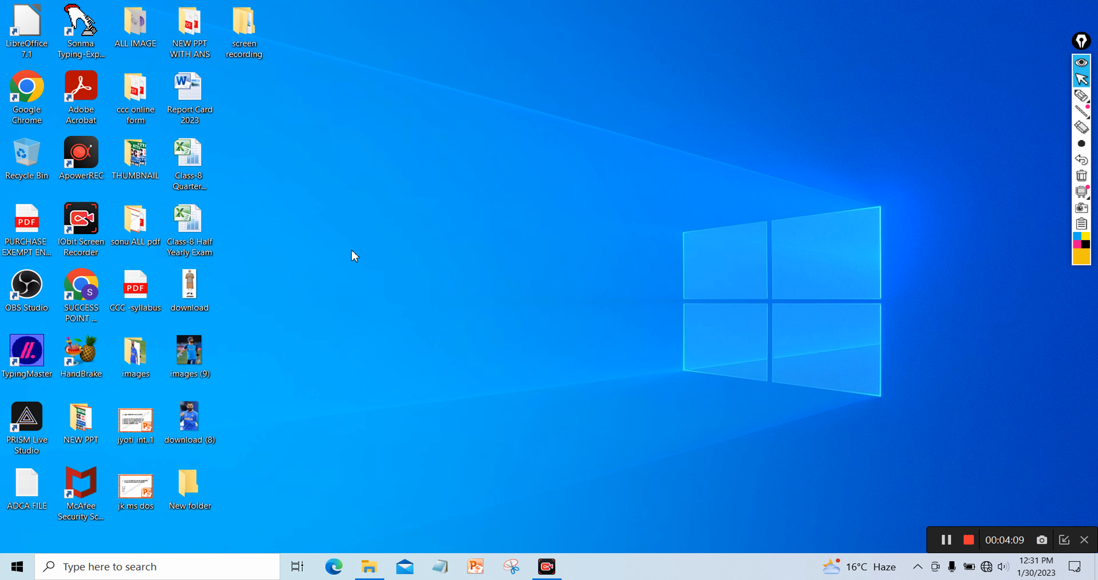
key("super+r")
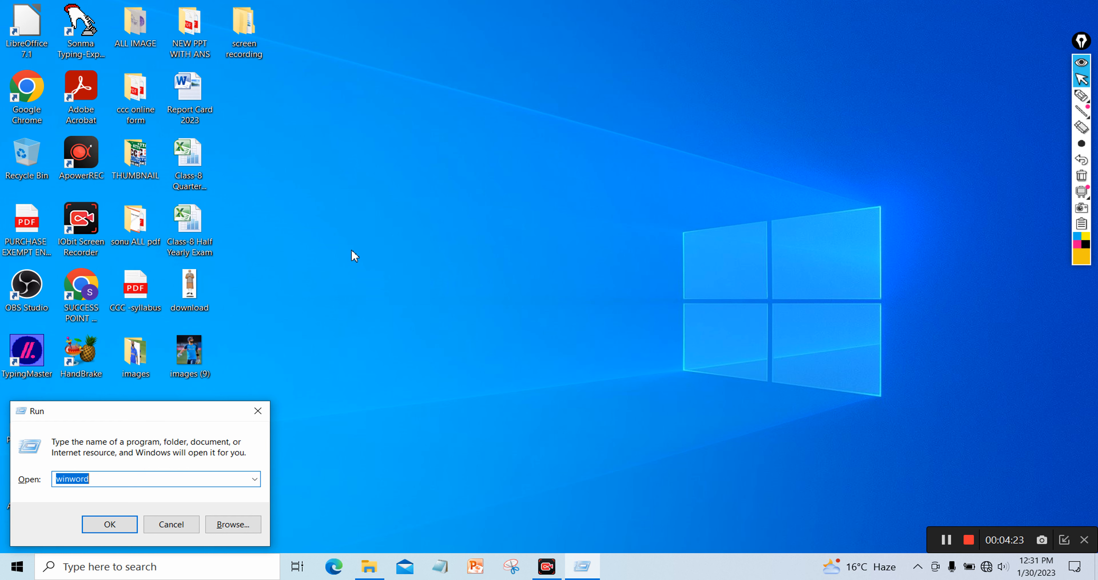
Refresh the desktop once more
right_click(345, 154)
left_click(375, 194)
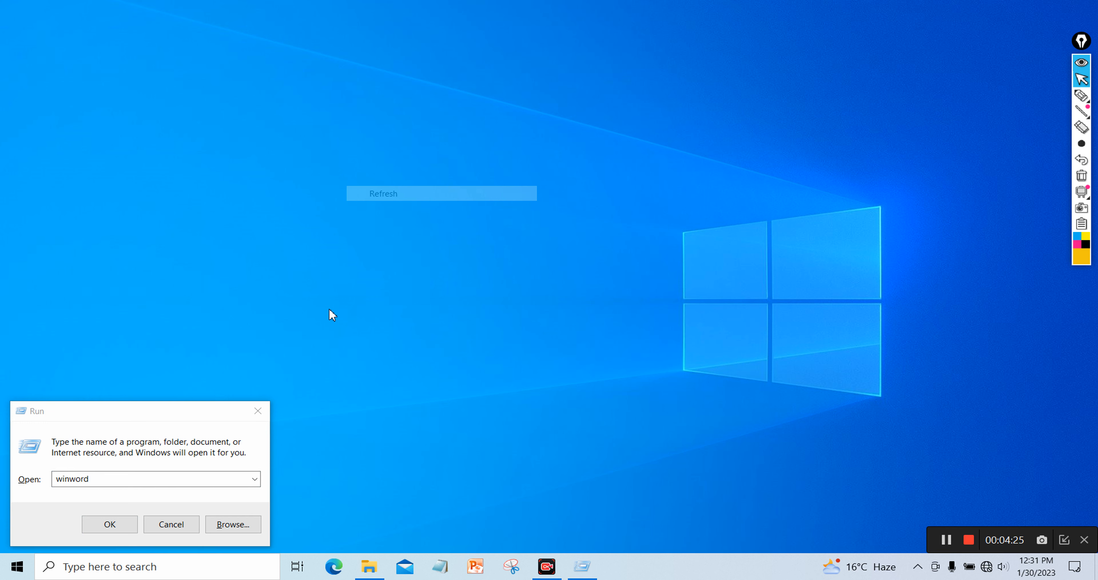
mouse_move(581, 575)
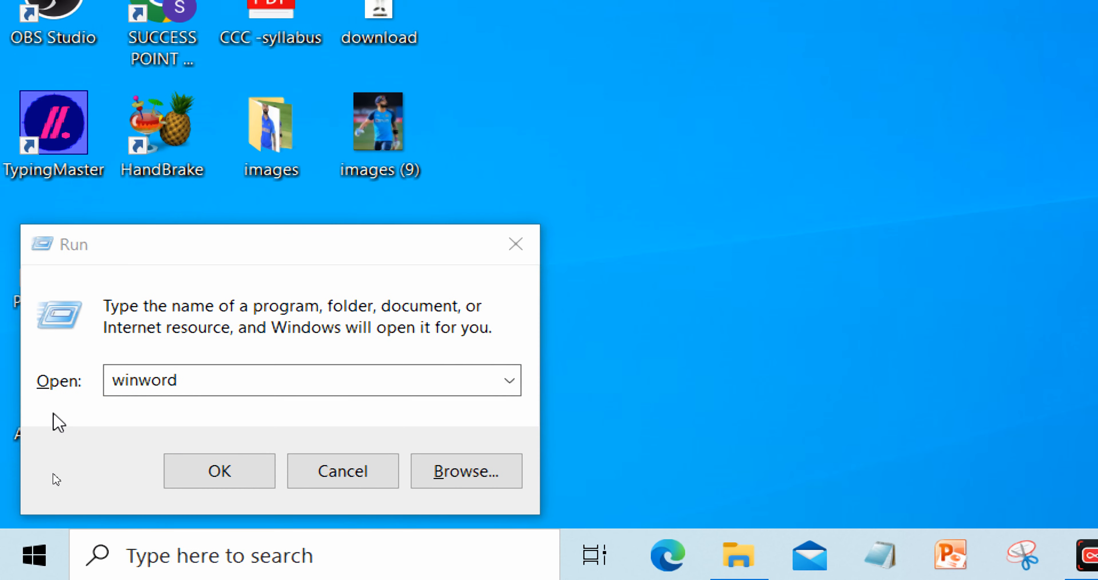
Replace 'winword' with mspaint in the Run box, launch it, and reset magnification to 100%
left_click_drag(47, 464, 7, 469)
left_click_drag(156, 383, 26, 386)
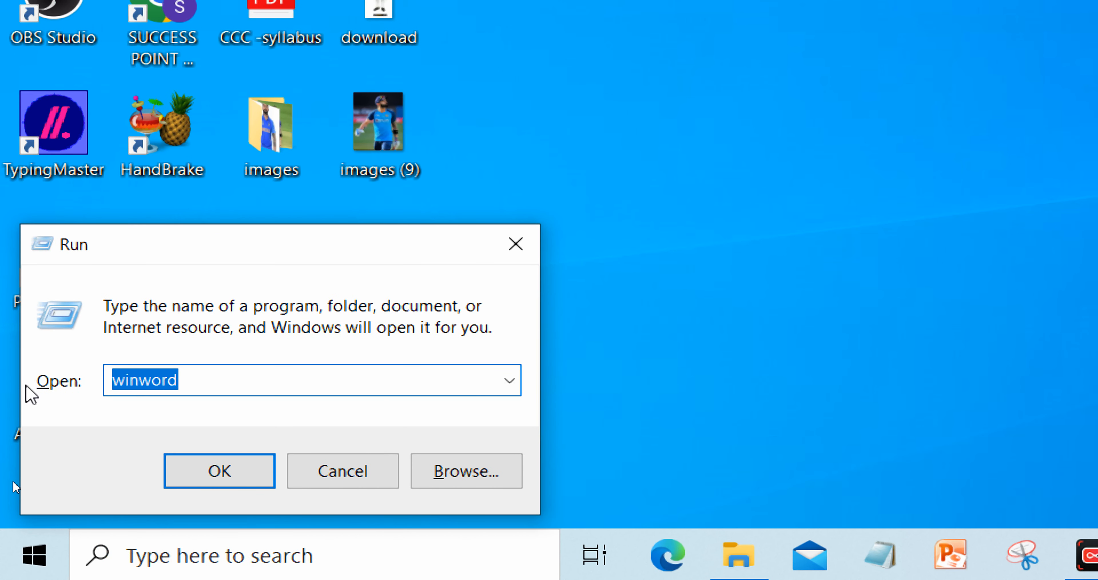
type("pbrush")
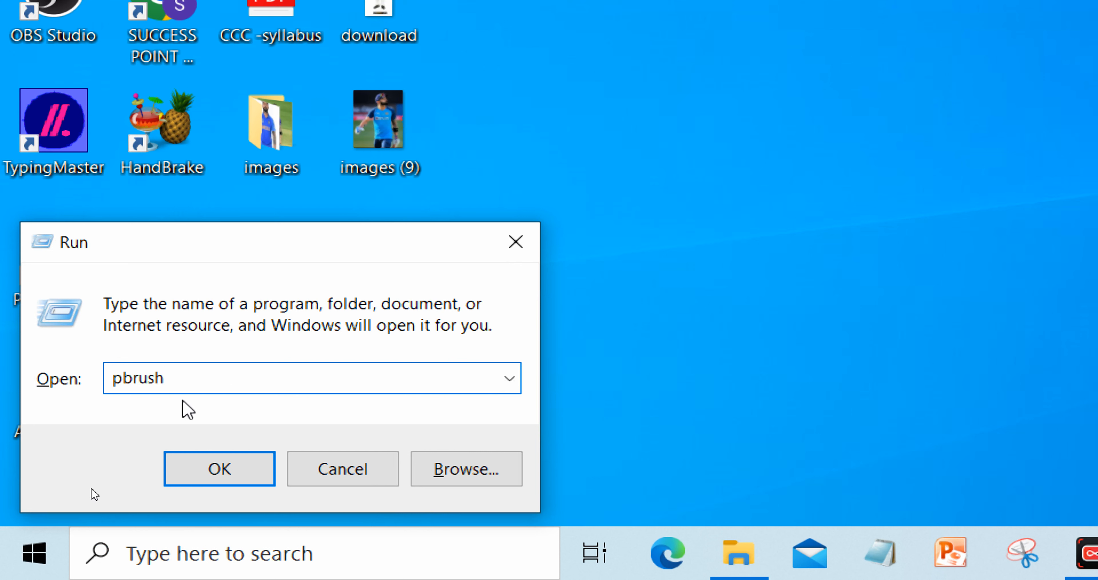
left_click_drag(183, 388, 4, 384)
type("ms ")
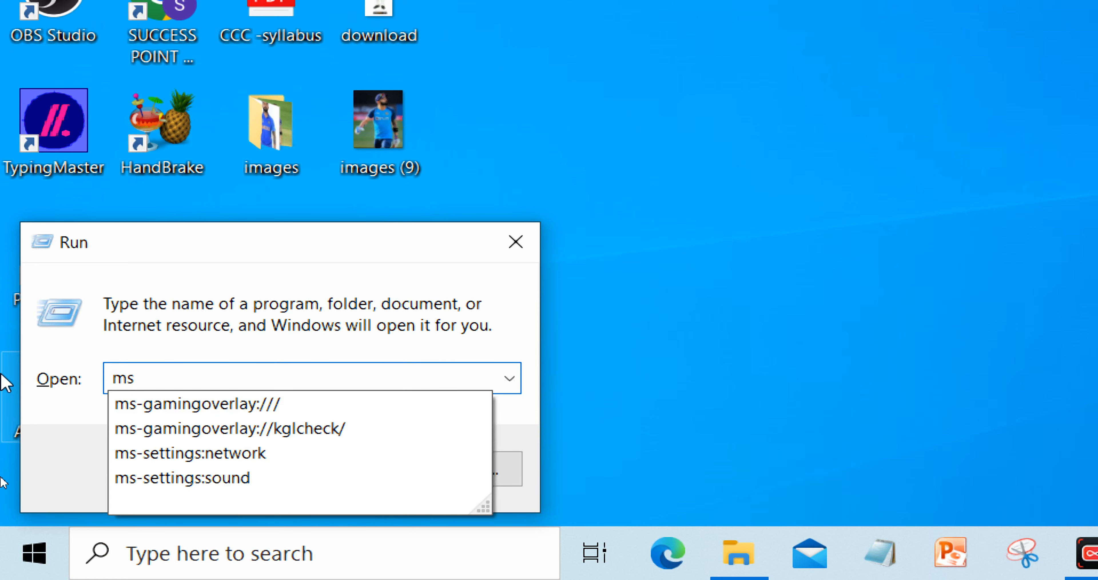
type("paint")
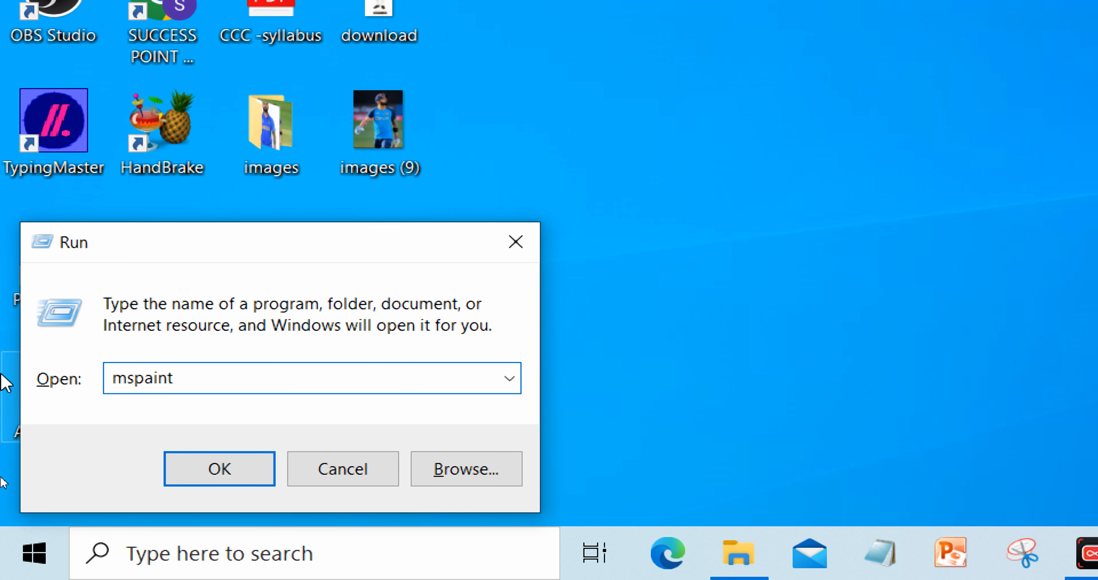
left_click(238, 480)
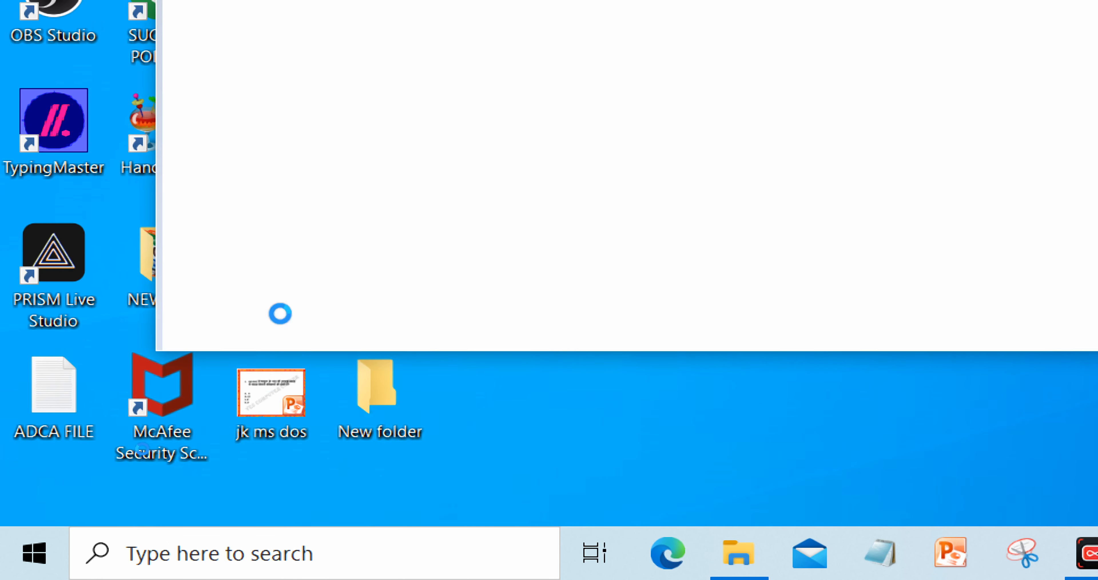
key("super+minus")
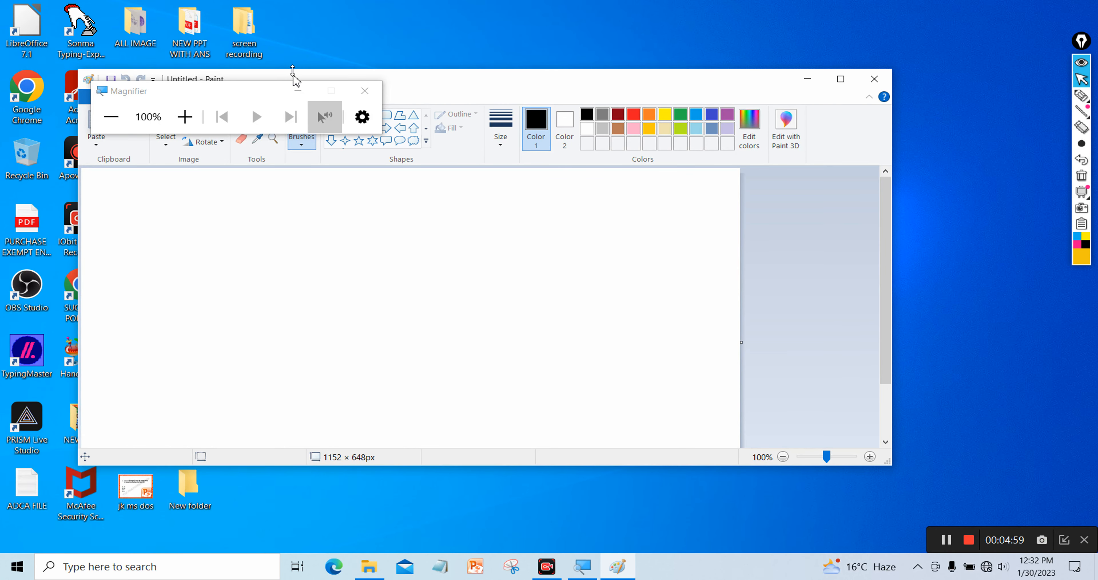
Maximize the Paint window and drag the canvas out to 1489 × 741 px
left_click(298, 94)
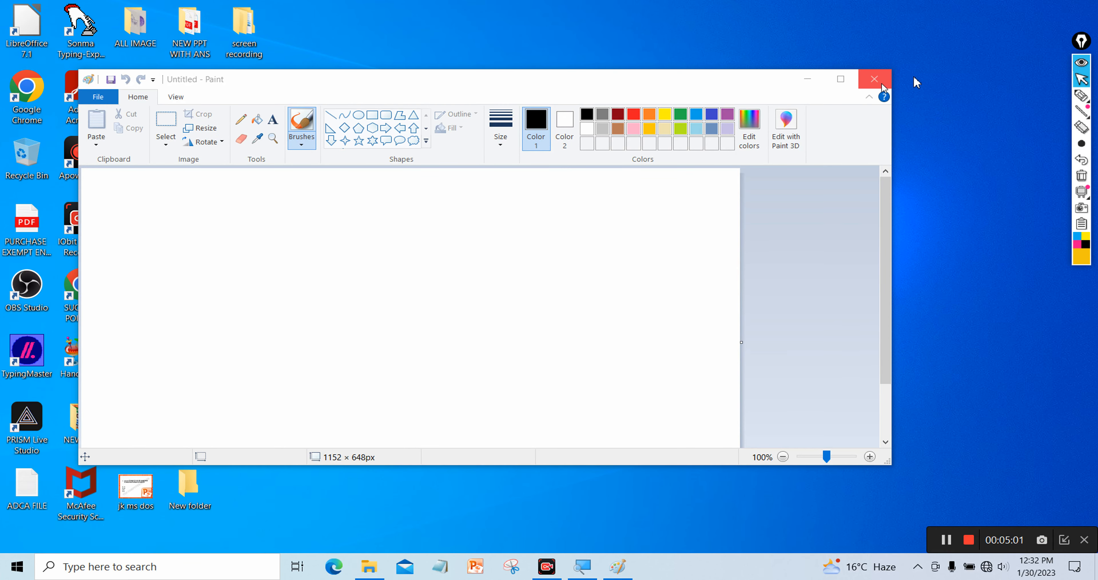
mouse_move(1083, 98)
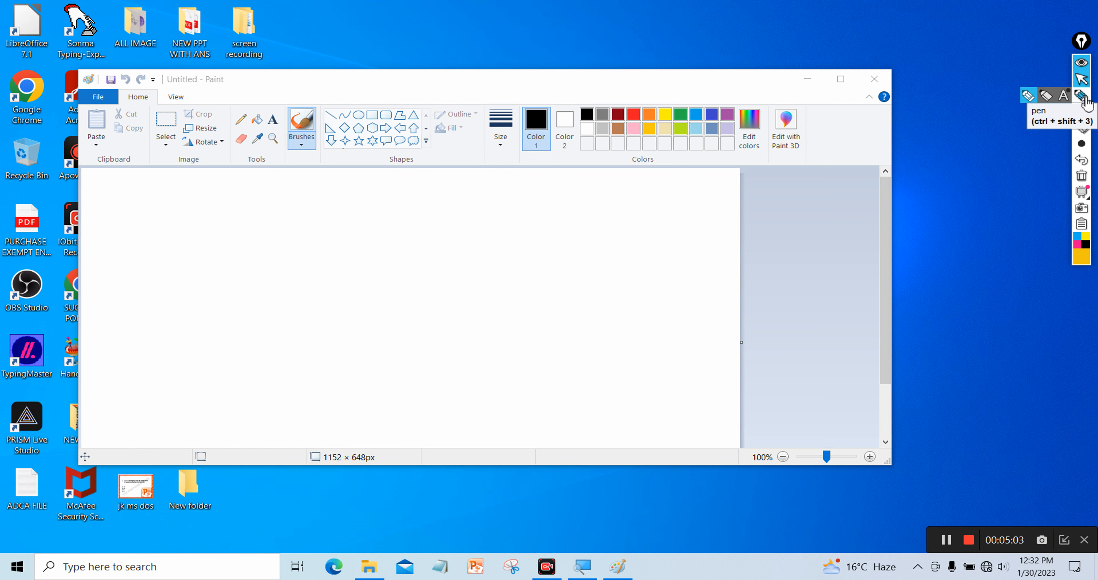
left_click(841, 80)
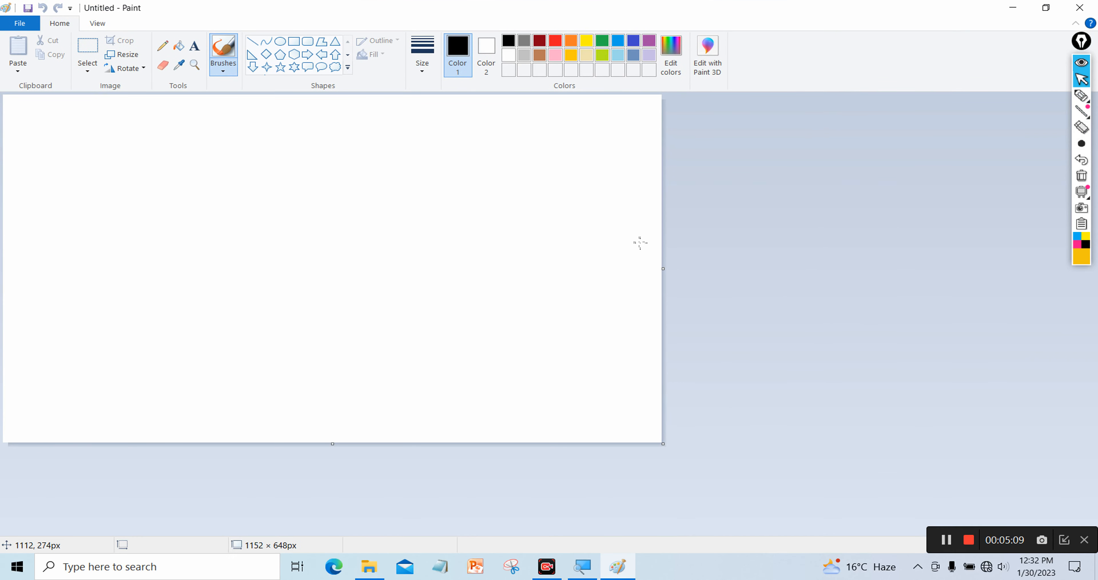
left_click_drag(668, 271, 859, 275)
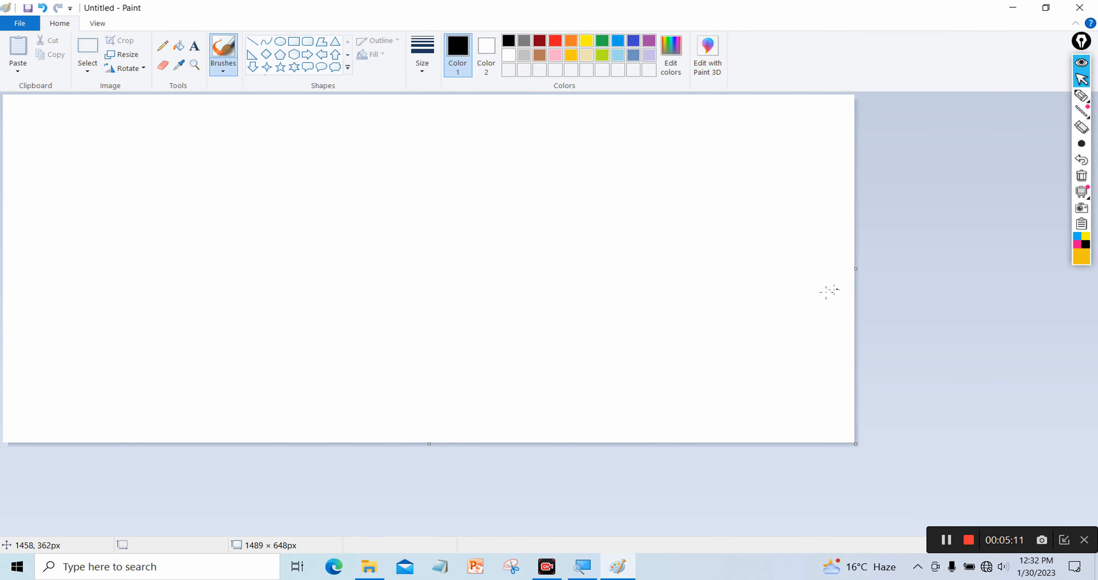
left_click_drag(429, 447, 429, 494)
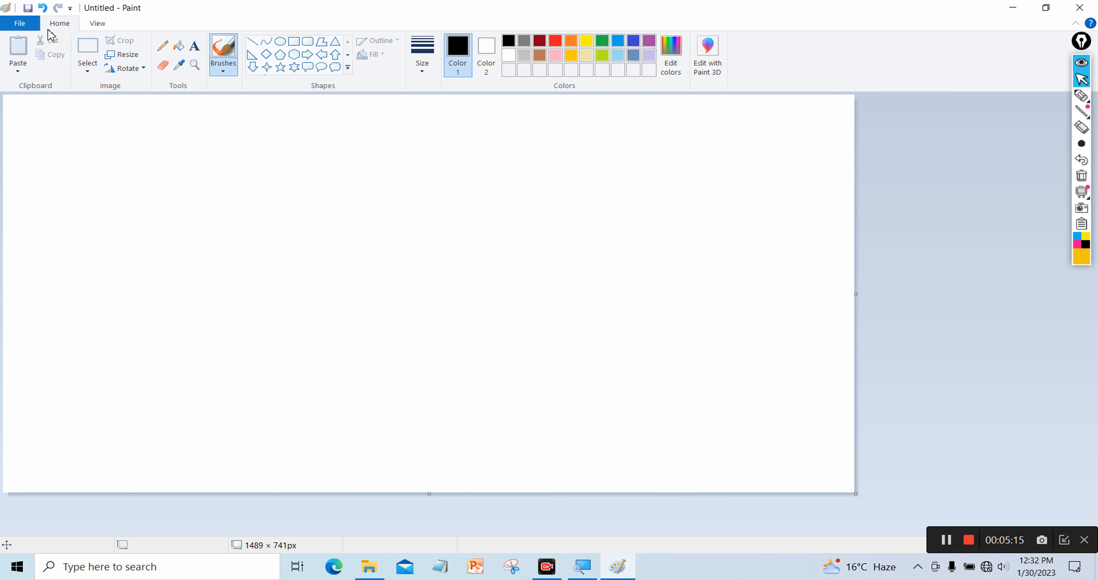
left_click(31, 28)
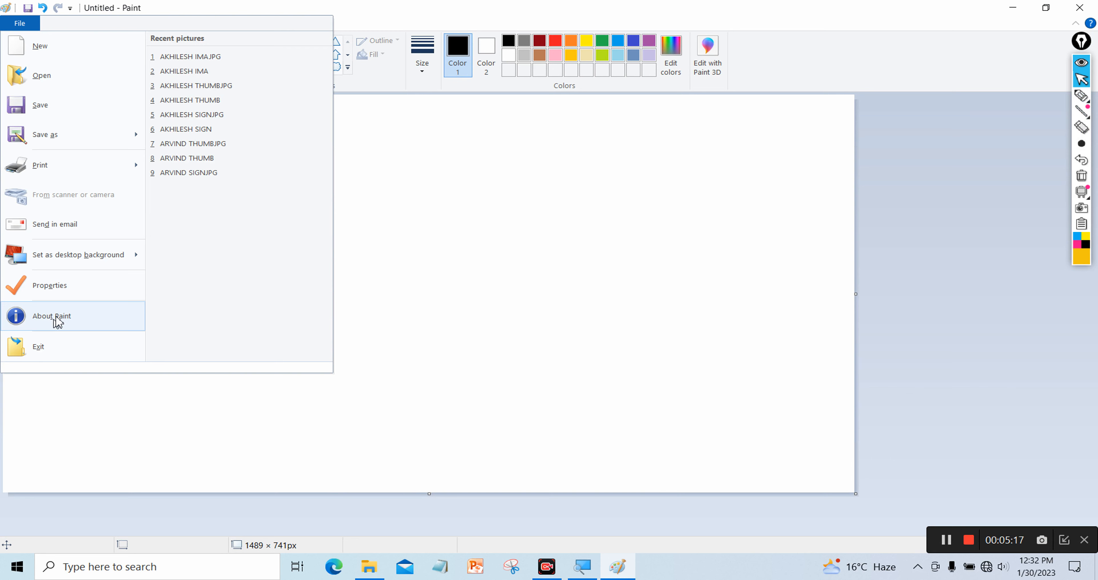
Set the canvas height to 800 px in Image Properties, then widen it to 1842 px
left_click(68, 290)
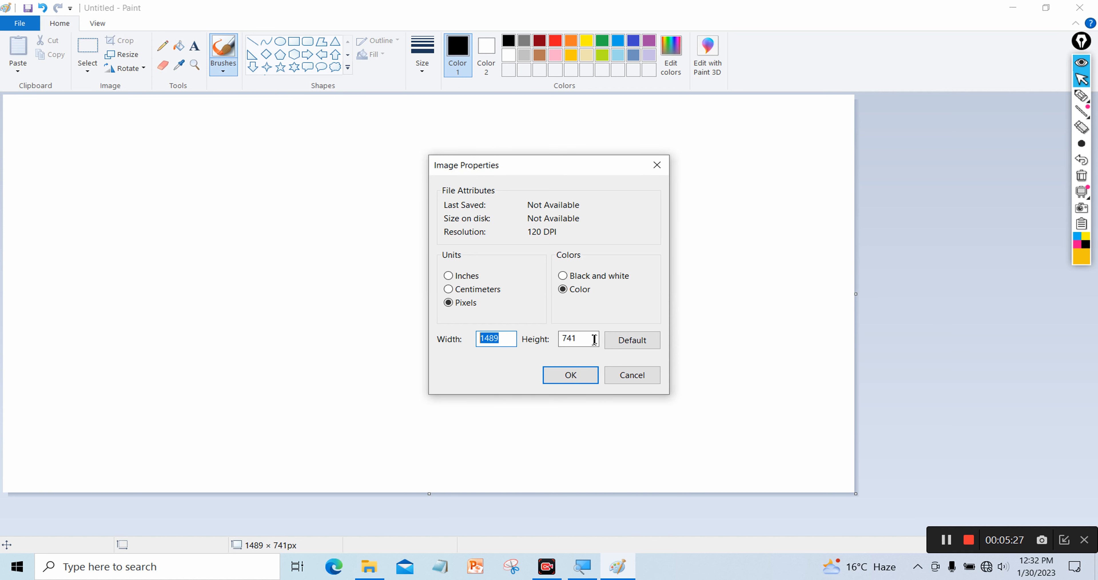
left_click_drag(586, 341, 514, 344)
type("800")
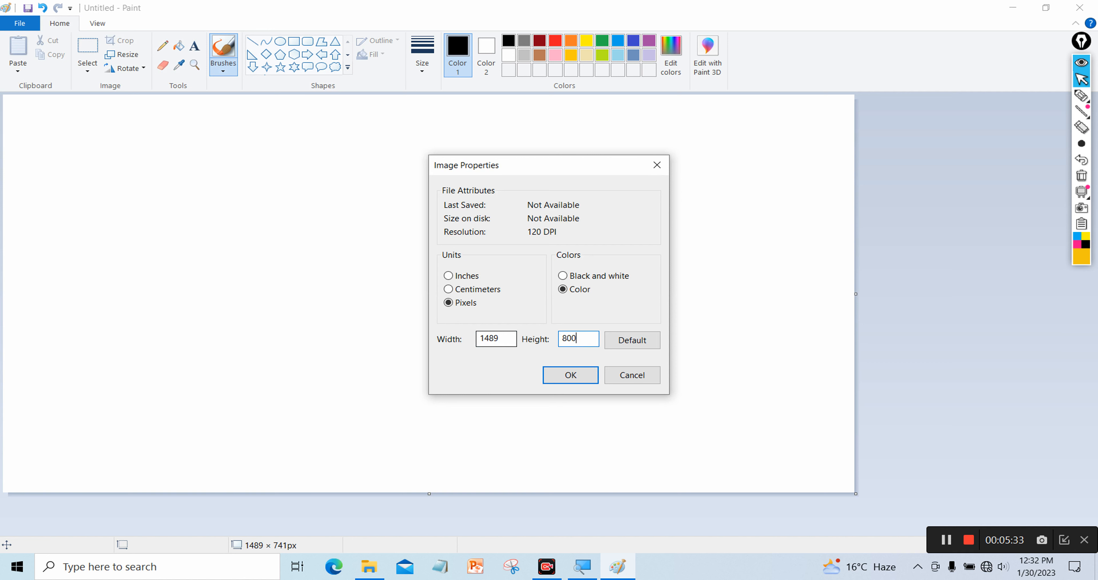
left_click(562, 375)
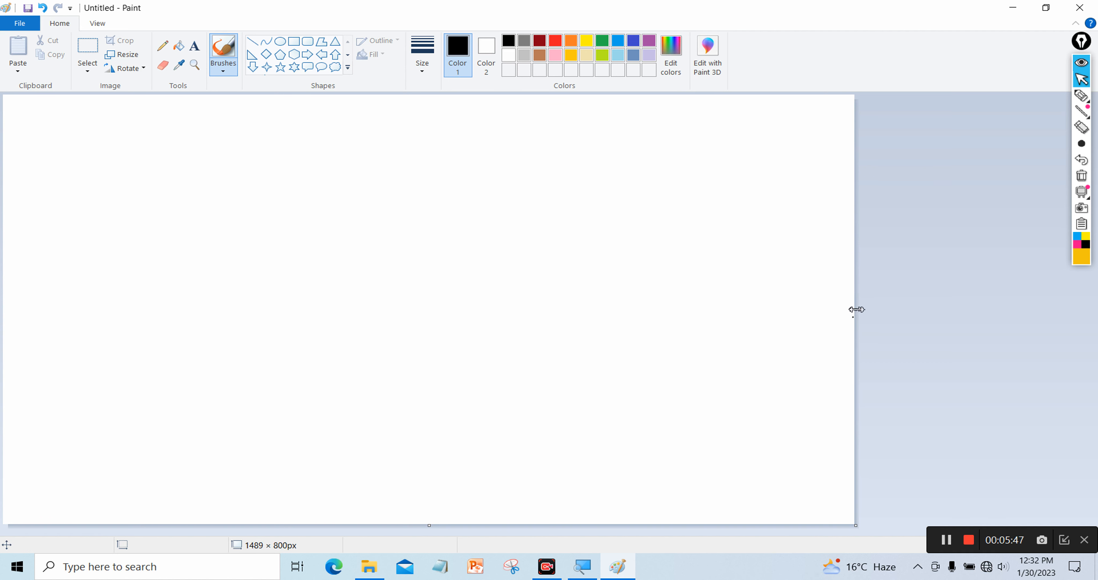
left_click_drag(857, 310, 1057, 309)
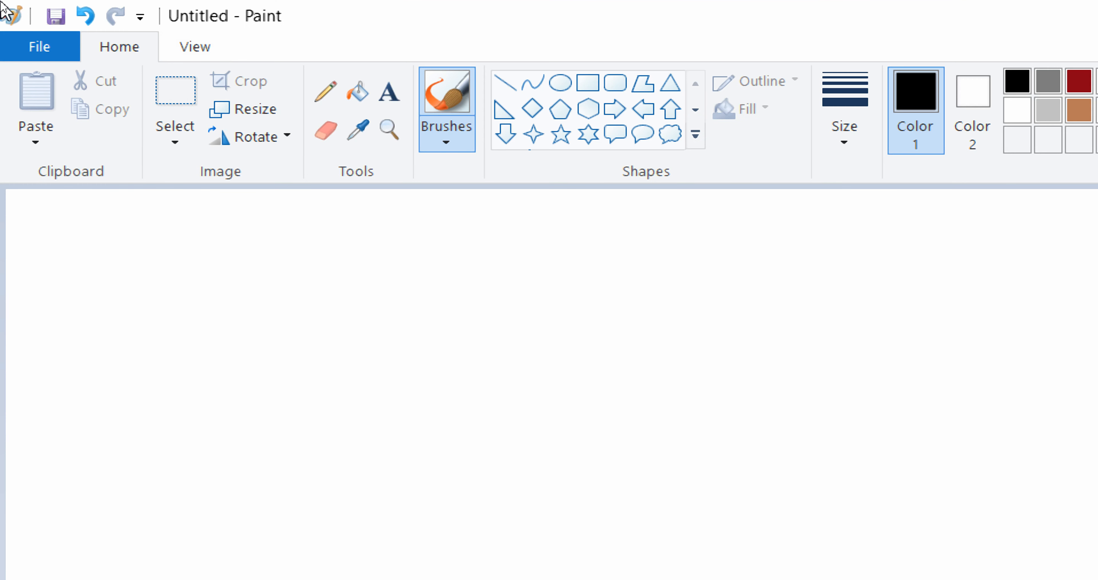
left_click(189, 50)
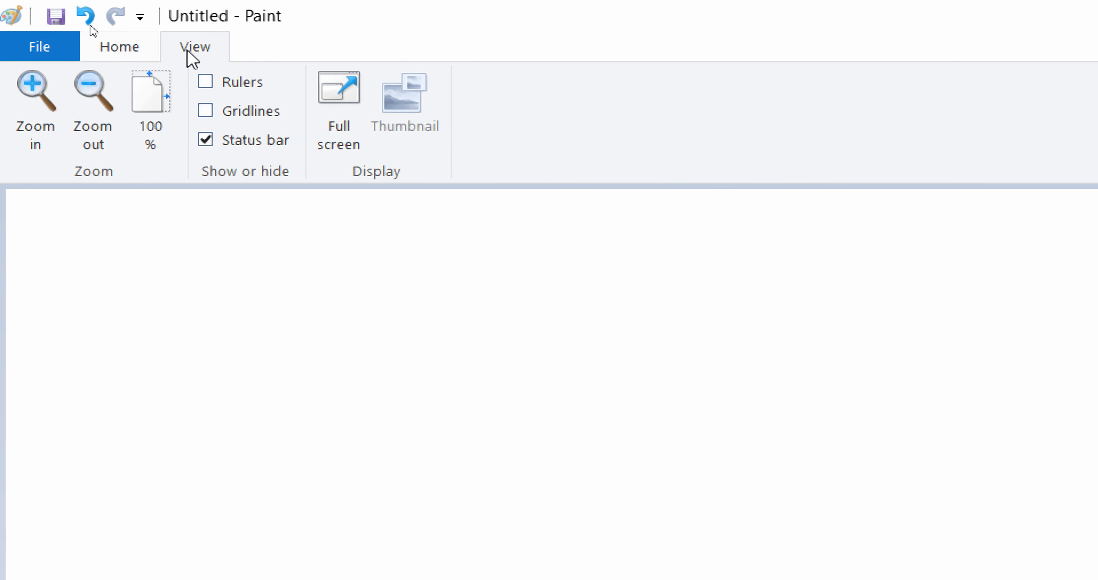
left_click(147, 51)
left_click(46, 49)
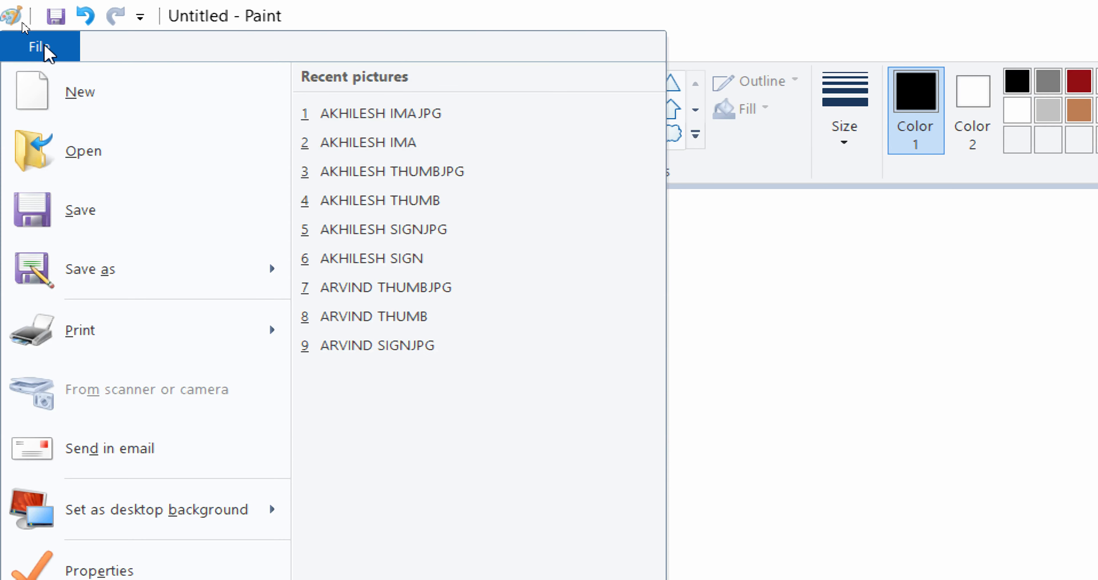
left_click(46, 48)
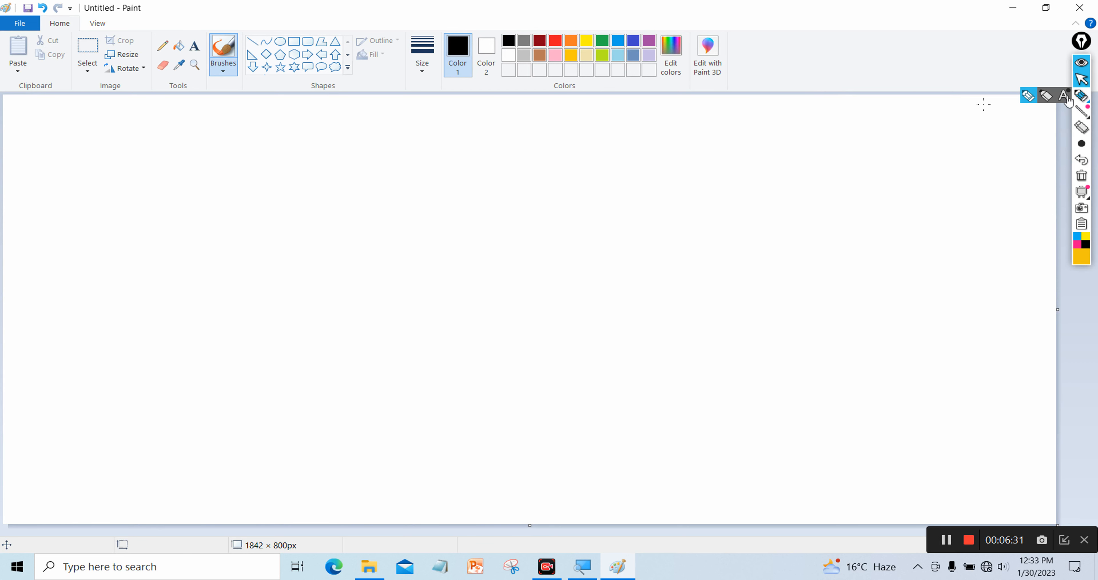
Refresh the desktop, then draw a 633 × 354 px text box near the canvas's top-left
left_click(194, 48)
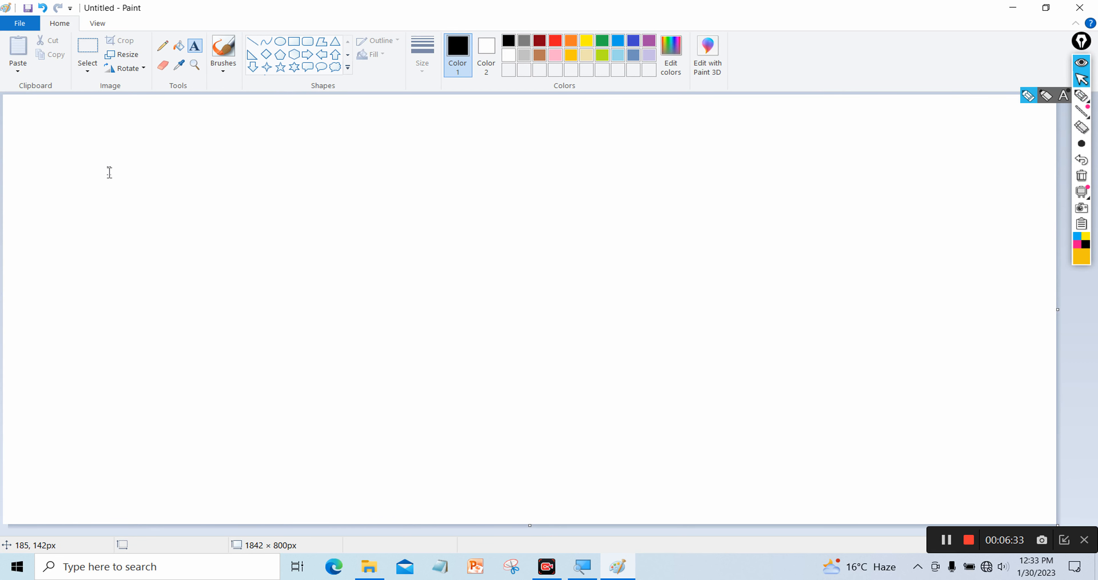
left_click(108, 171)
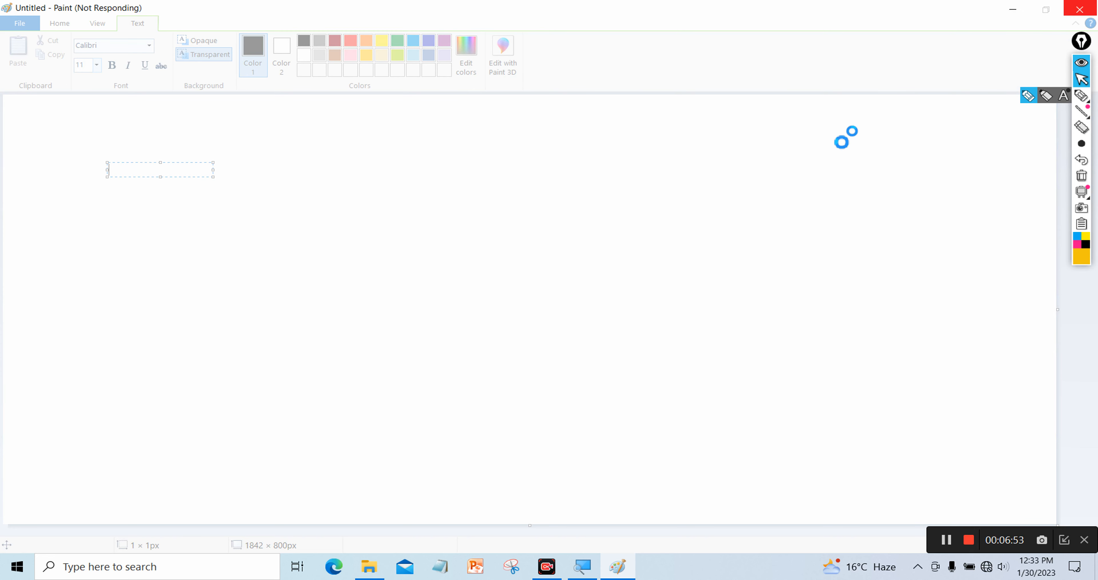
left_click(1014, 9)
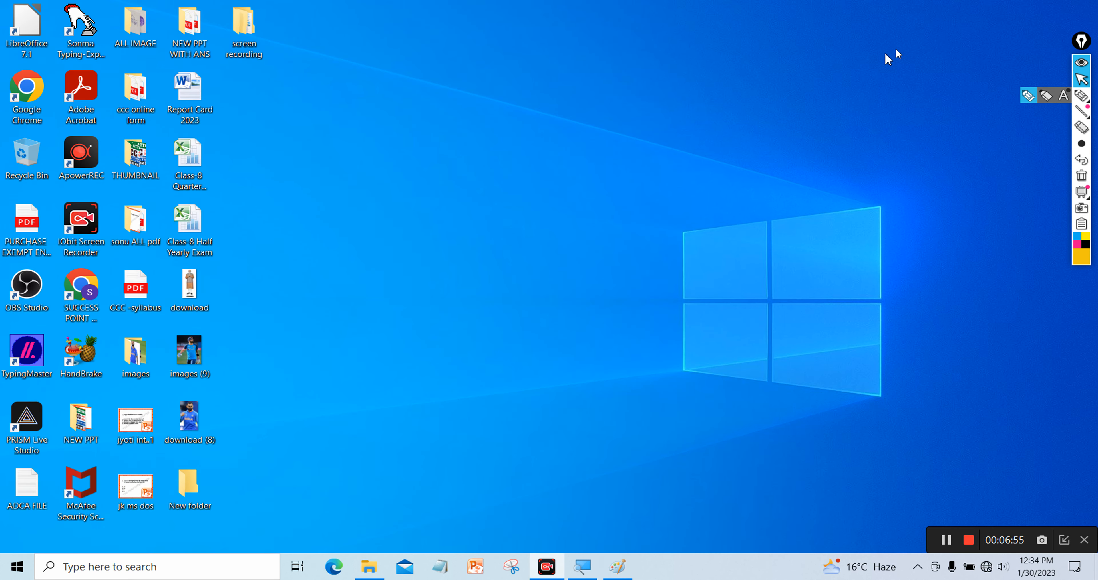
right_click(837, 63)
left_click(847, 101)
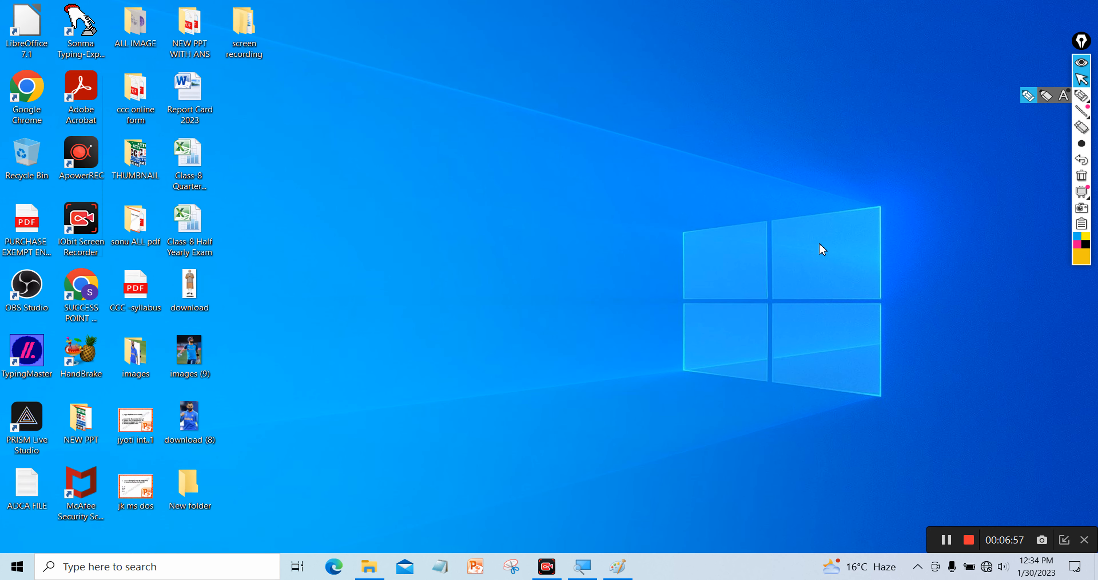
left_click(617, 566)
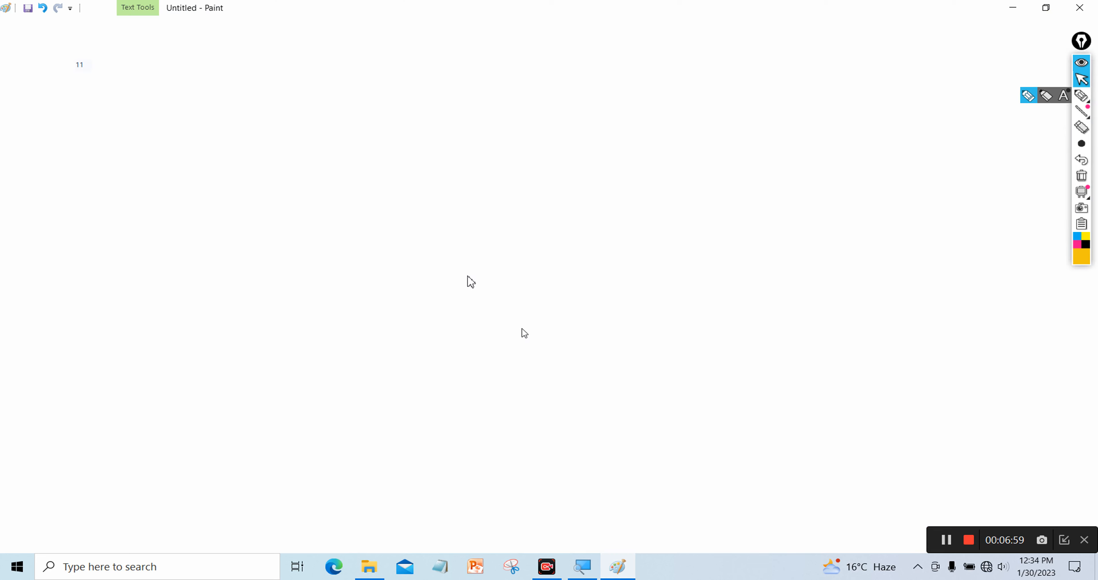
left_click(198, 247)
left_click_drag(84, 152, 448, 345)
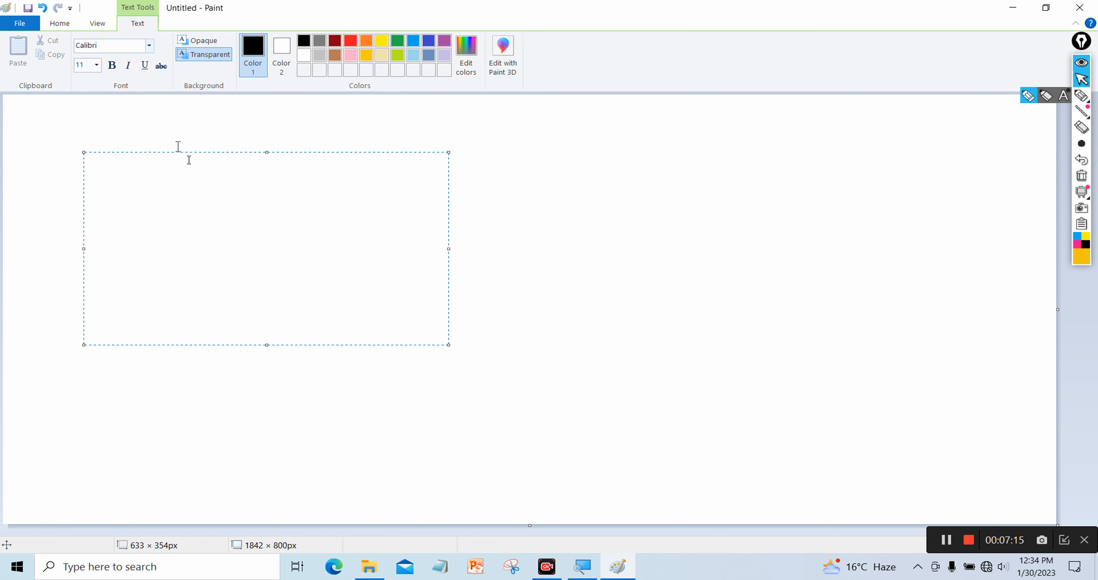
Set the text font to Bodoni MT Black at size 72 and enlarge the text box
left_click(149, 46)
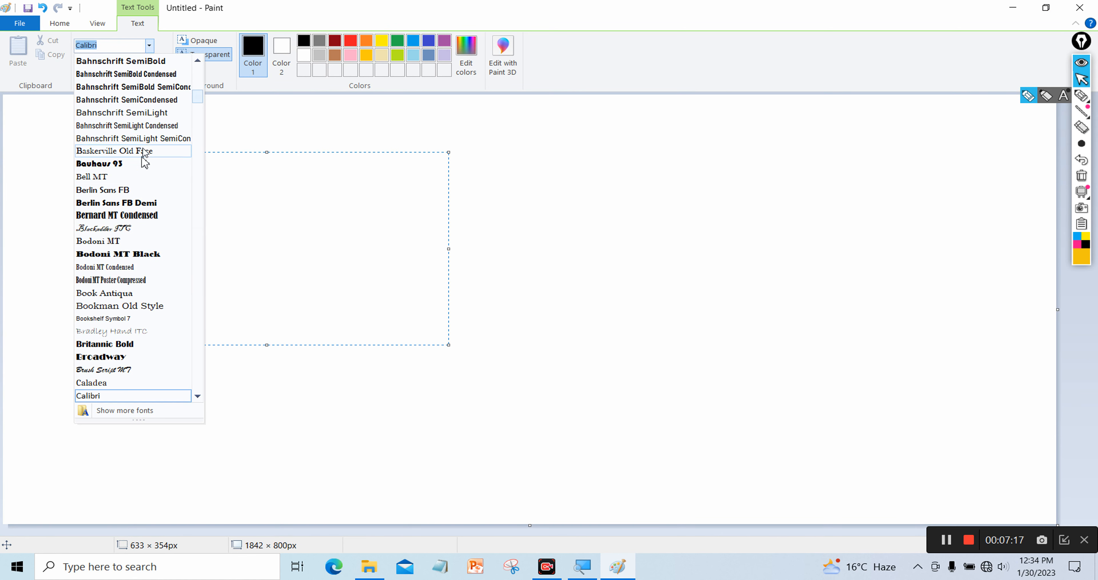
left_click(123, 254)
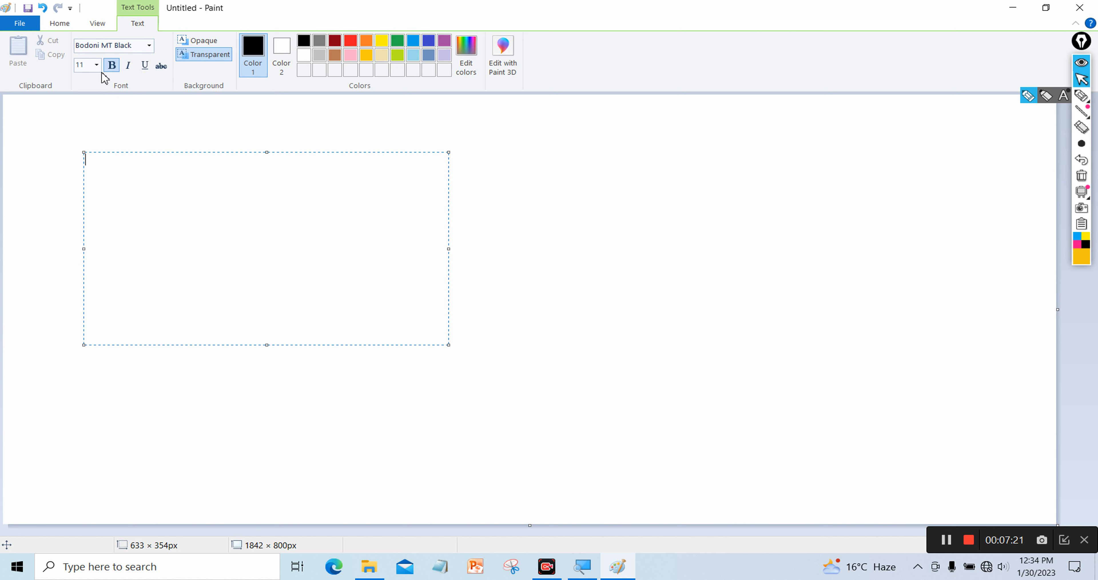
left_click(98, 65)
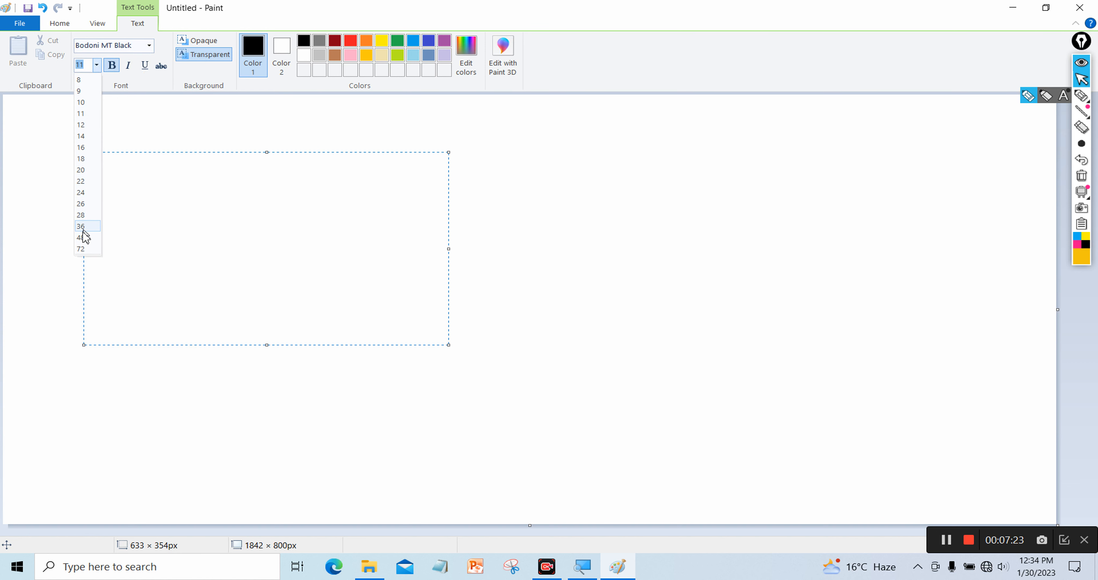
left_click(85, 248)
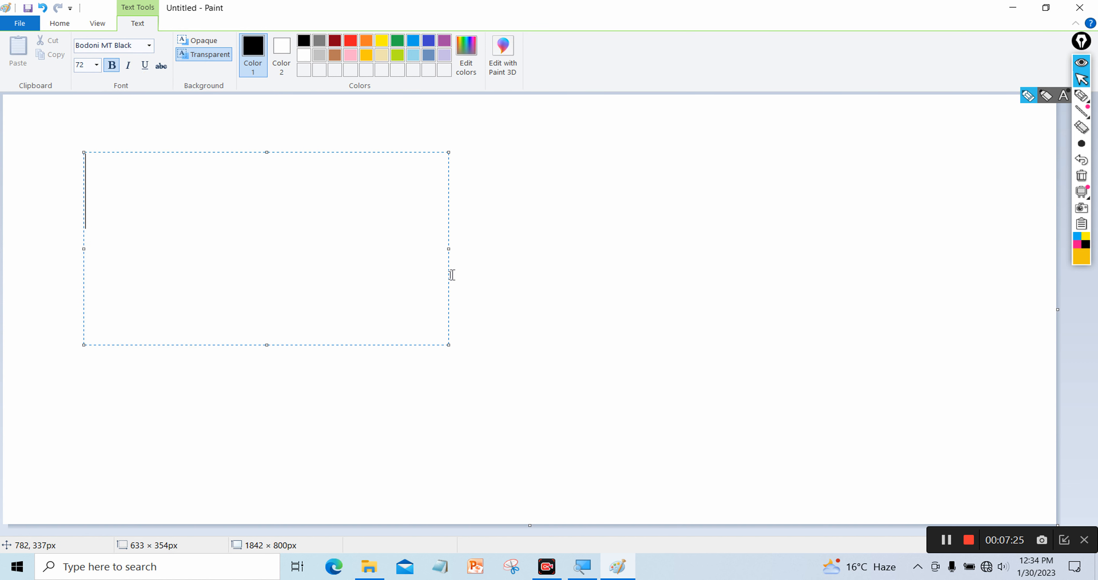
left_click_drag(451, 248, 866, 251)
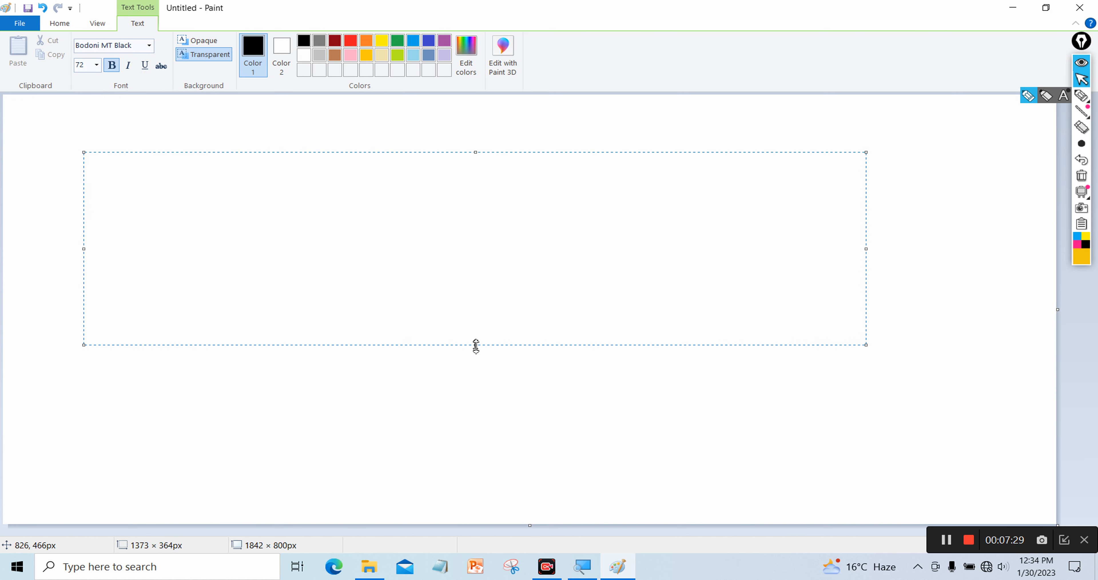
left_click_drag(475, 344, 495, 478)
Type 'cut- ctrl+X', 'copy- ctrl+C', 'paste- ctrl+V' on three lines, then reposition and commit
type("cu")
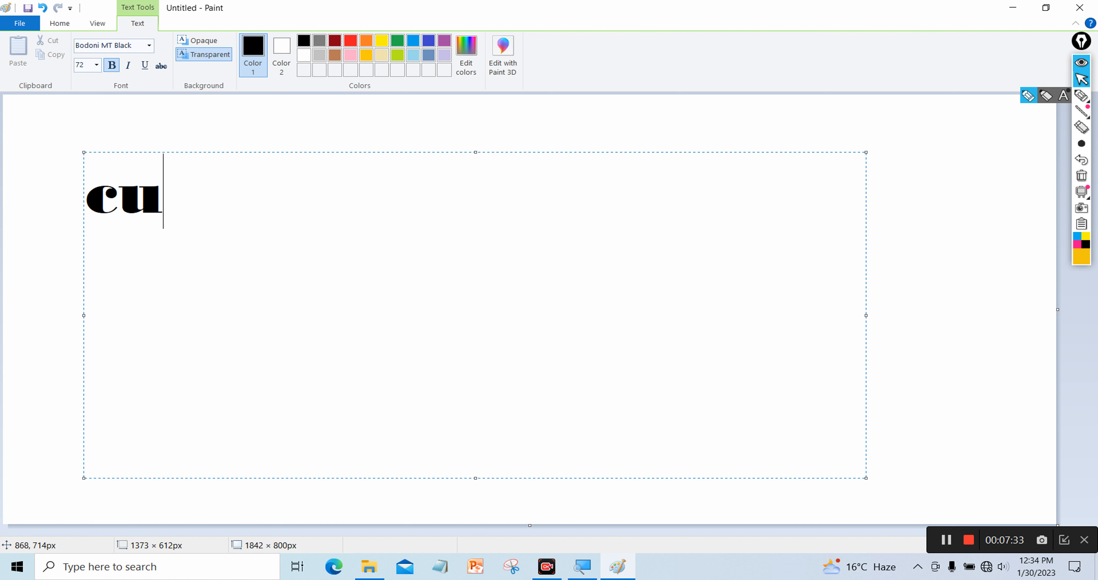
type("t-")
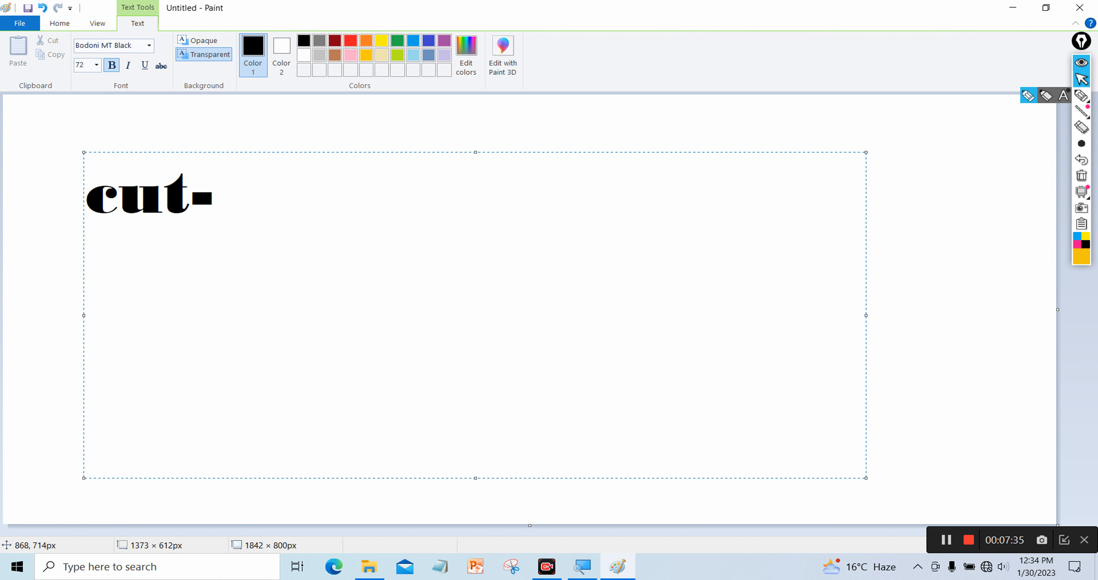
type(" ctrl")
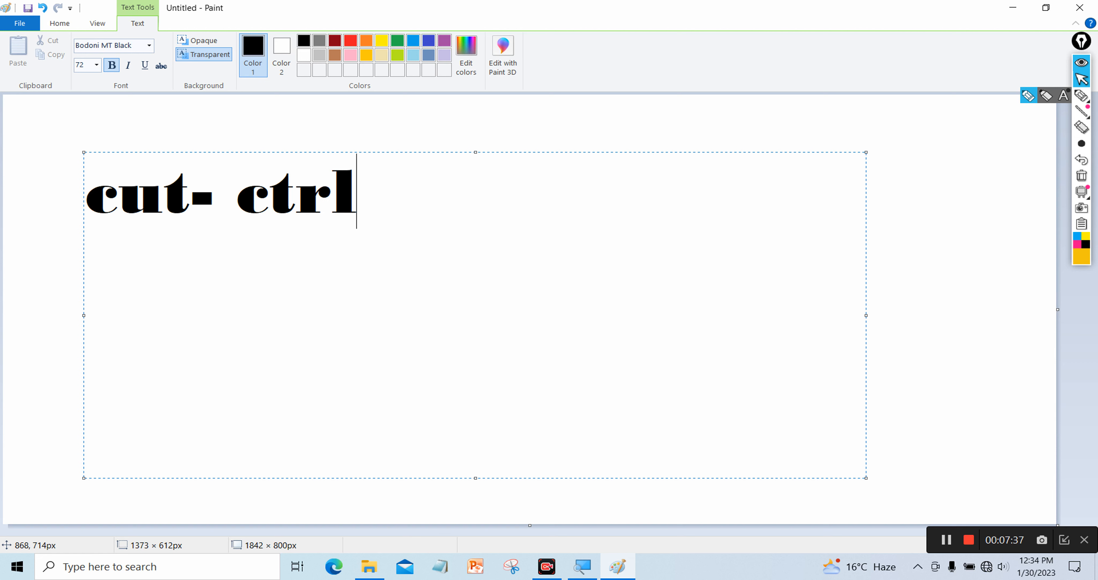
type("+")
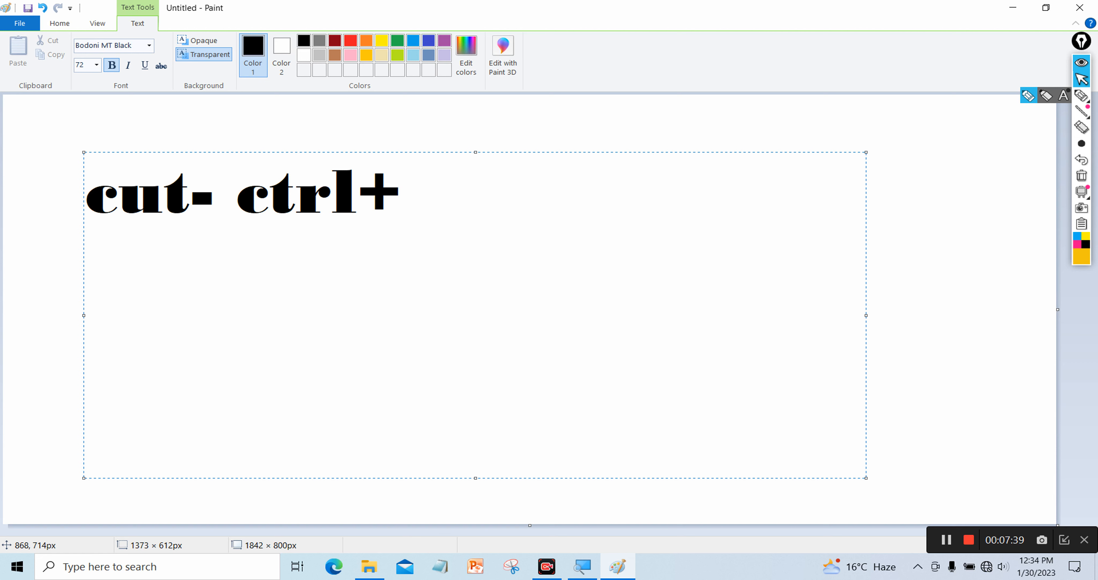
type("X")
key("Return")
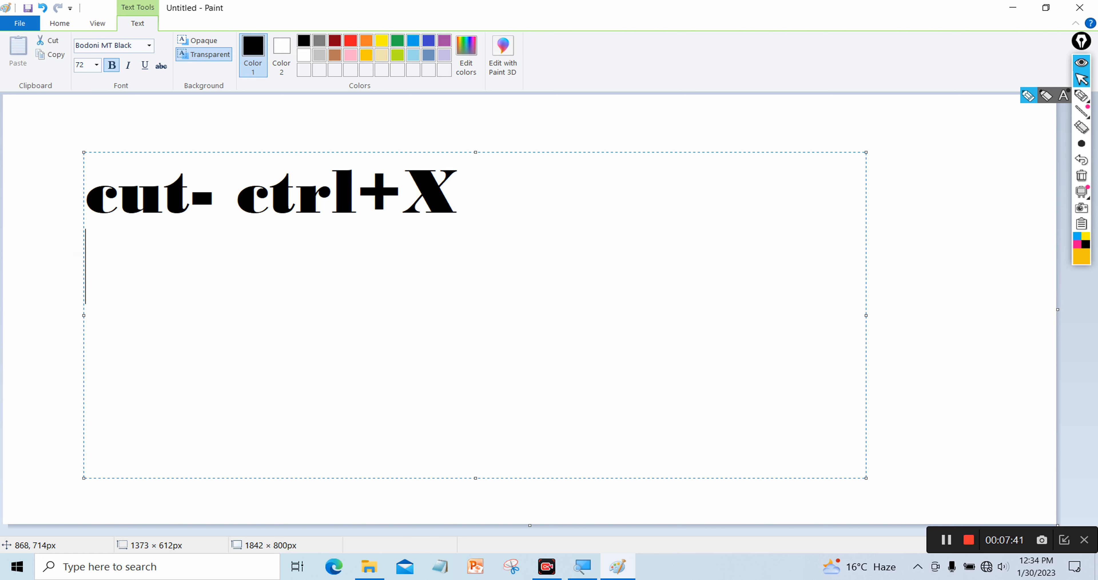
type("copy")
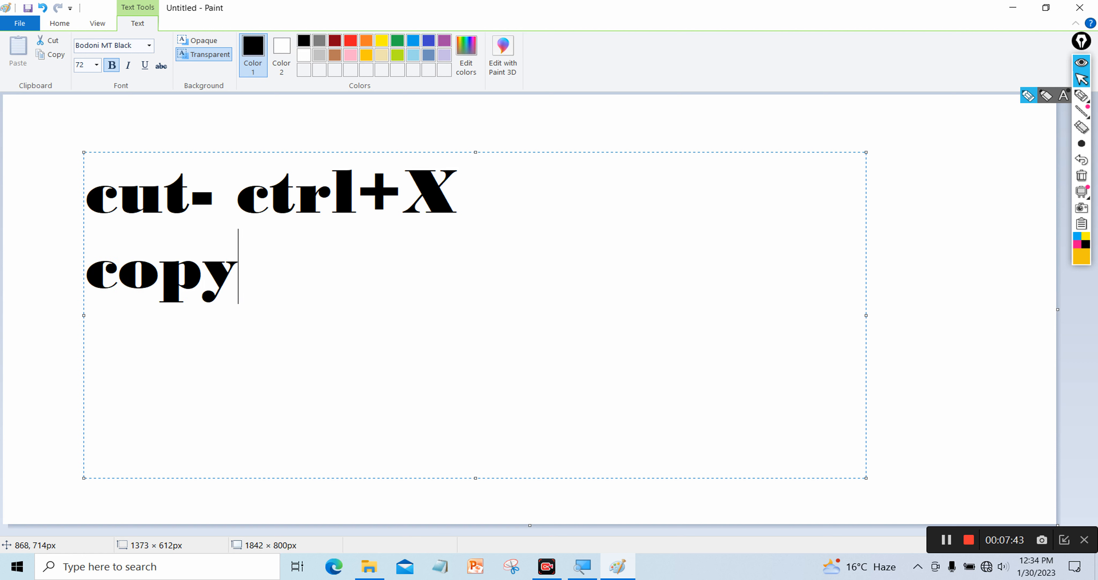
type("- ctrl")
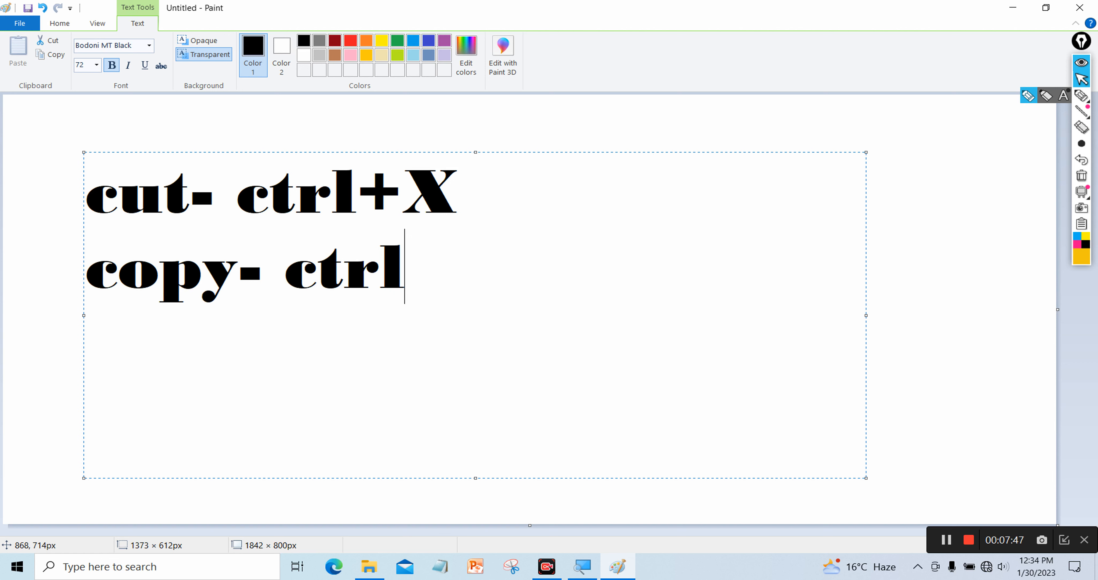
type("+")
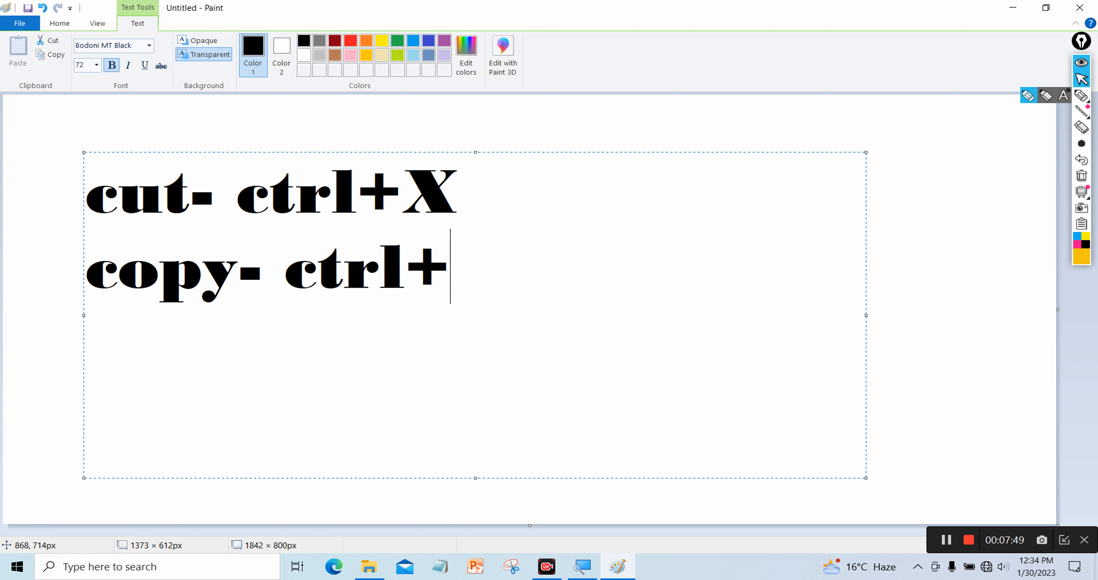
type("C")
key("Return")
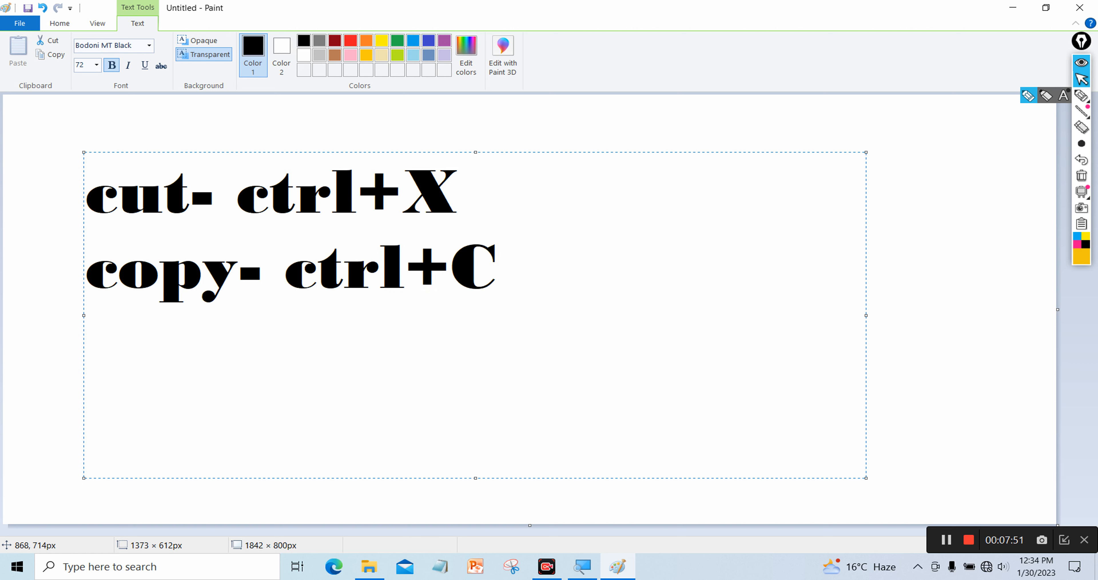
type("paste")
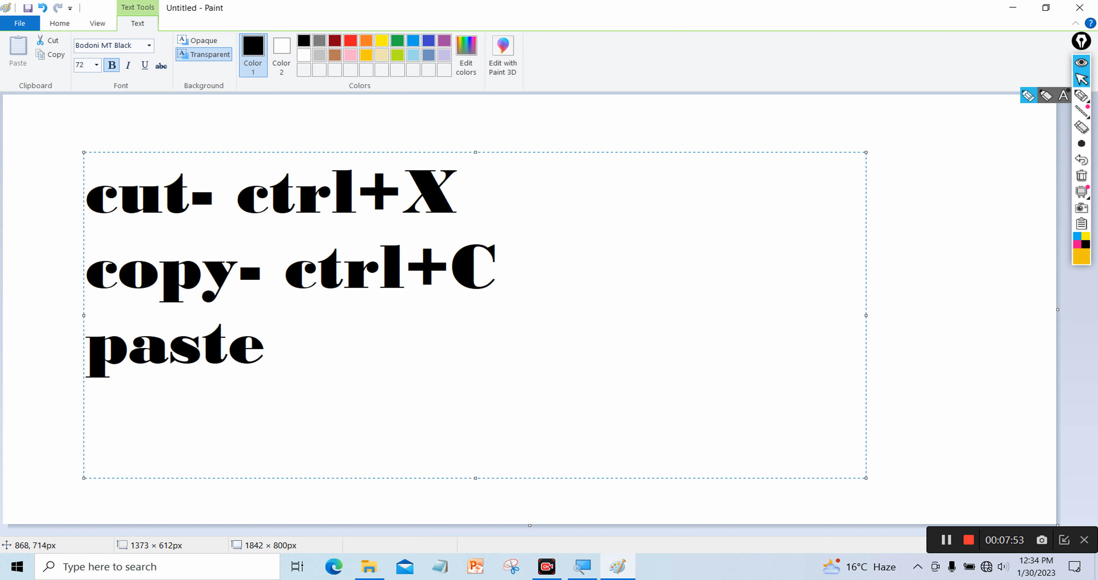
type("- ctrl+")
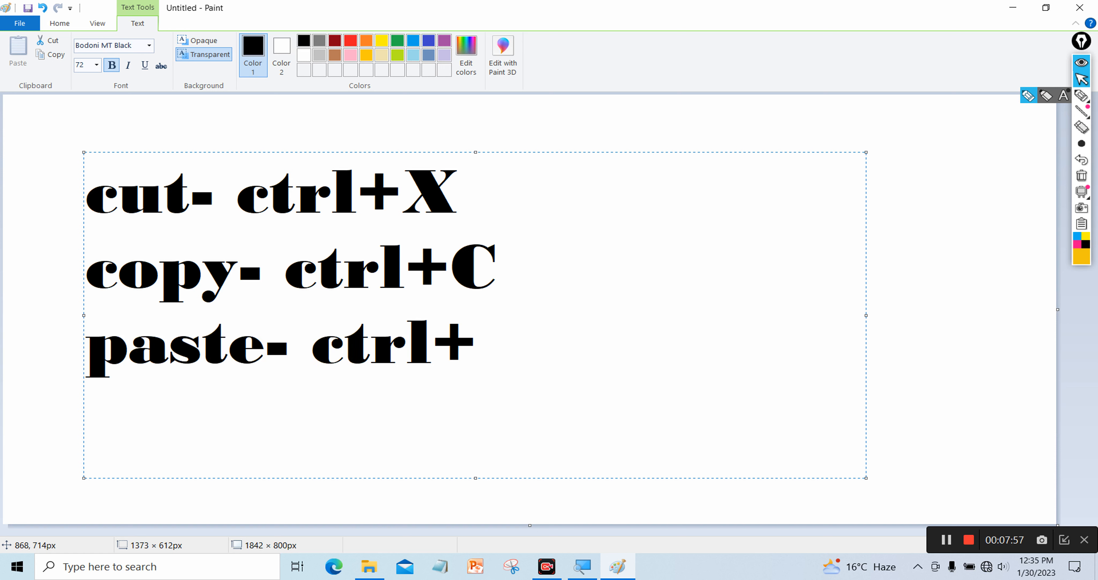
type("V")
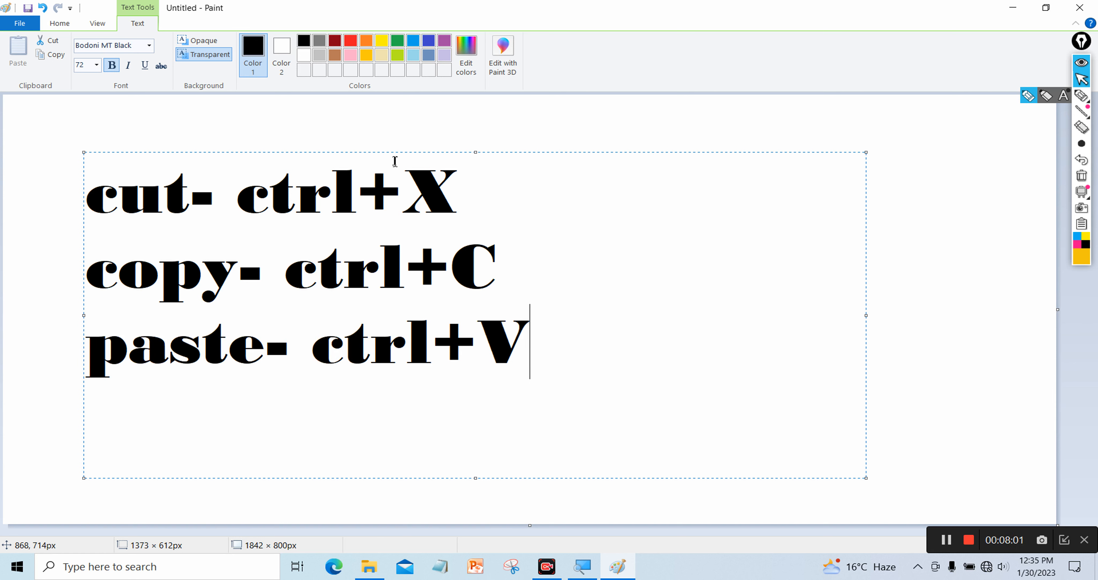
left_click_drag(377, 152, 337, 137)
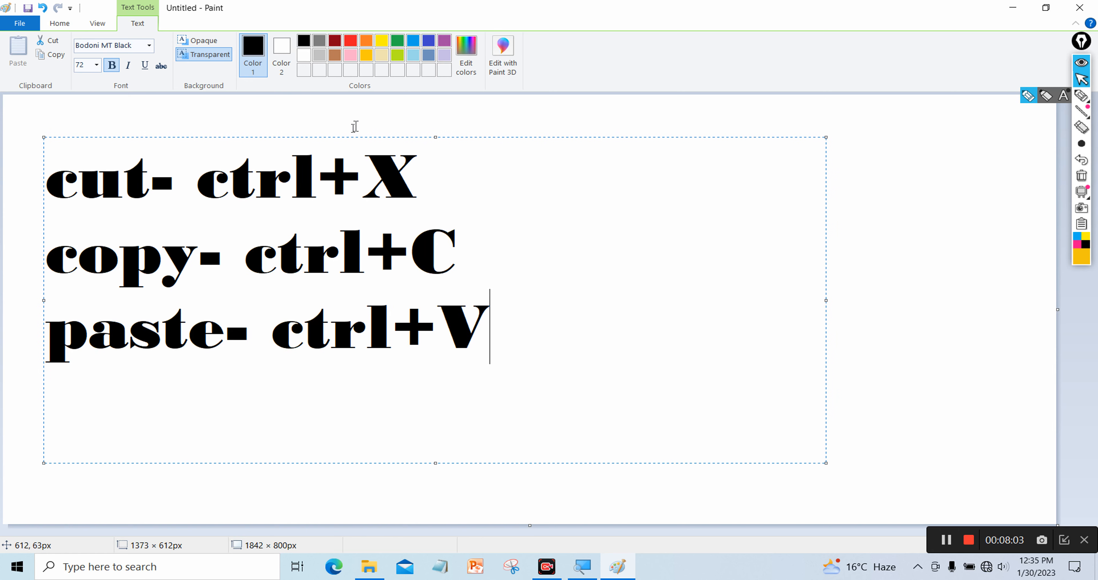
left_click(357, 117)
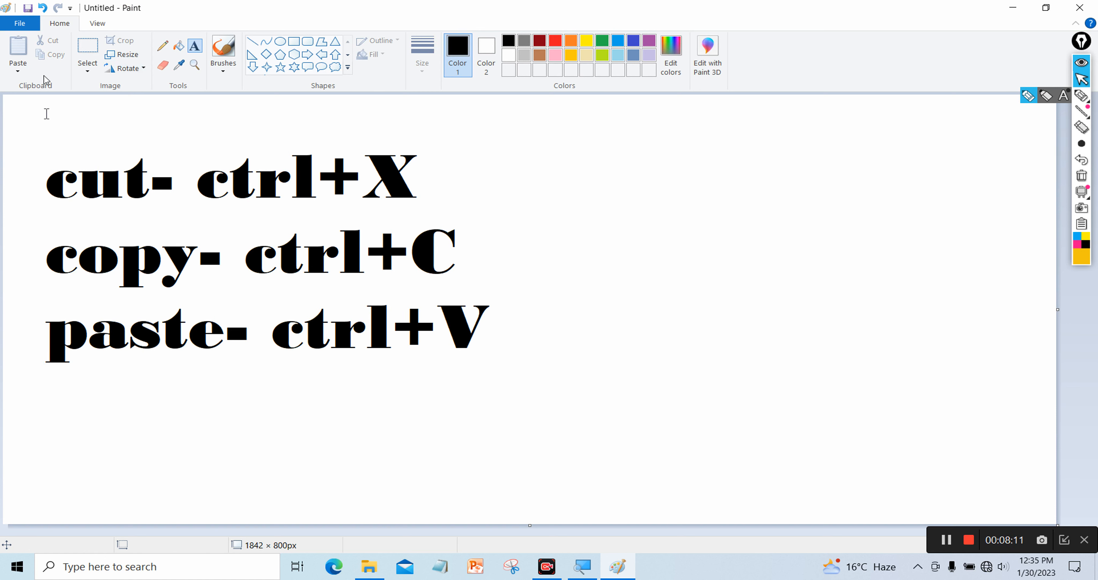
Draw a black circle to the right of the text
left_click(280, 41)
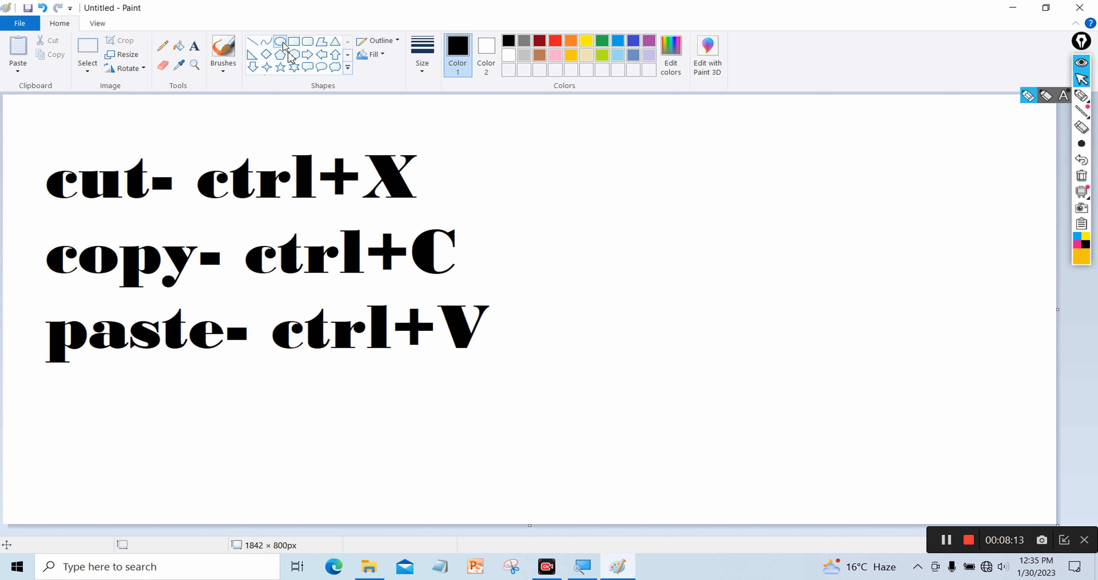
left_click_drag(597, 143, 821, 352)
left_click_drag(706, 256, 796, 268)
left_click(636, 240)
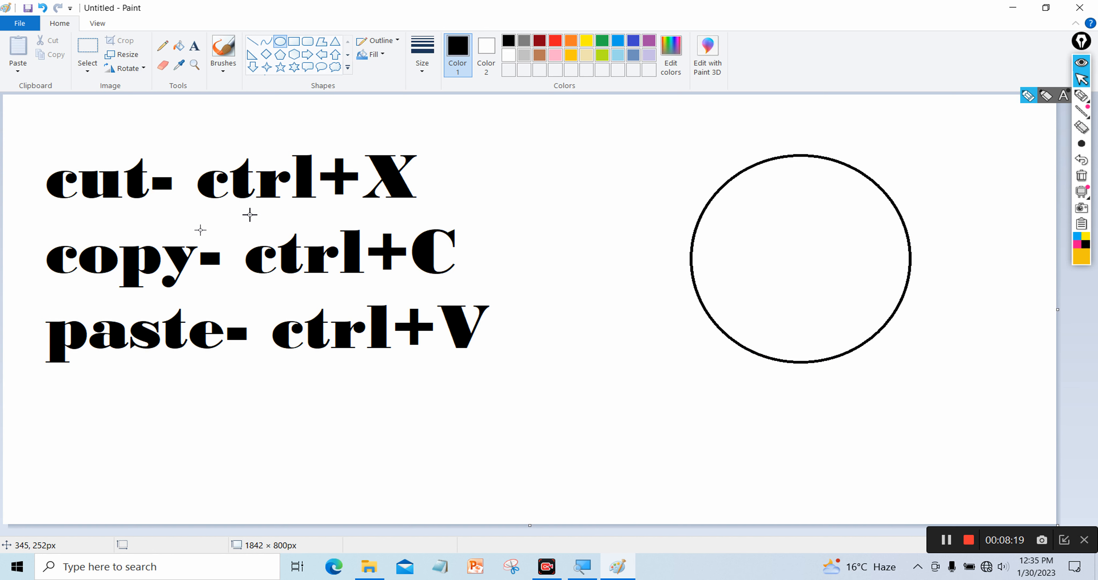
Select the three shortcut lines and move them to the canvas's bottom-left corner
left_click(88, 49)
left_click_drag(28, 144, 289, 358)
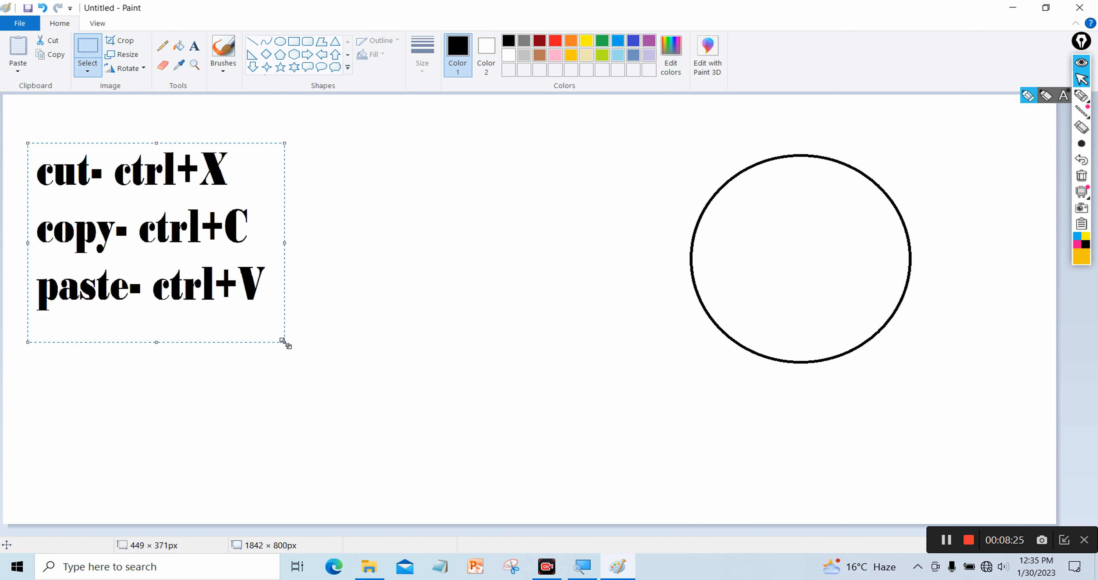
left_click_drag(182, 272, 161, 473)
left_click(426, 220)
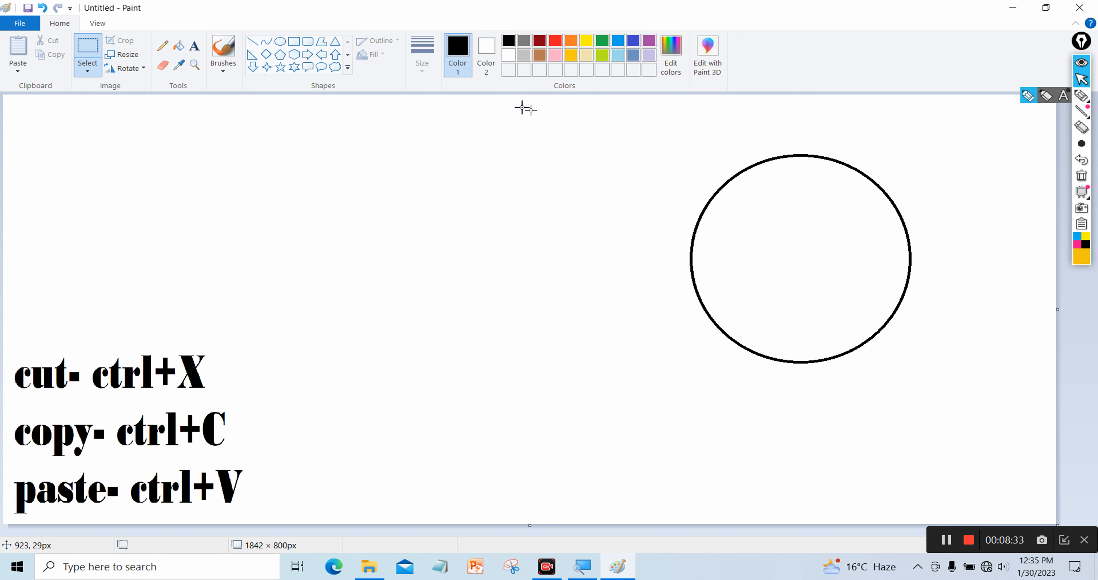
left_click_drag(621, 173, 800, 305)
left_click(566, 228)
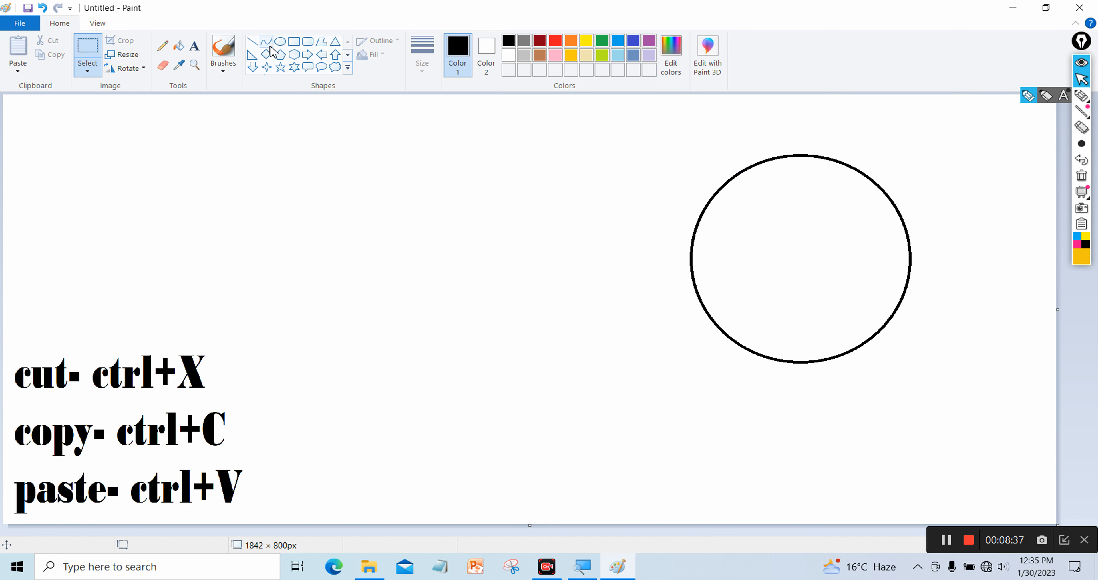
left_click(279, 42)
left_click_drag(648, 177, 808, 374)
left_click_drag(674, 292, 597, 273)
left_click_drag(630, 133, 810, 278)
left_click_drag(736, 202, 738, 177)
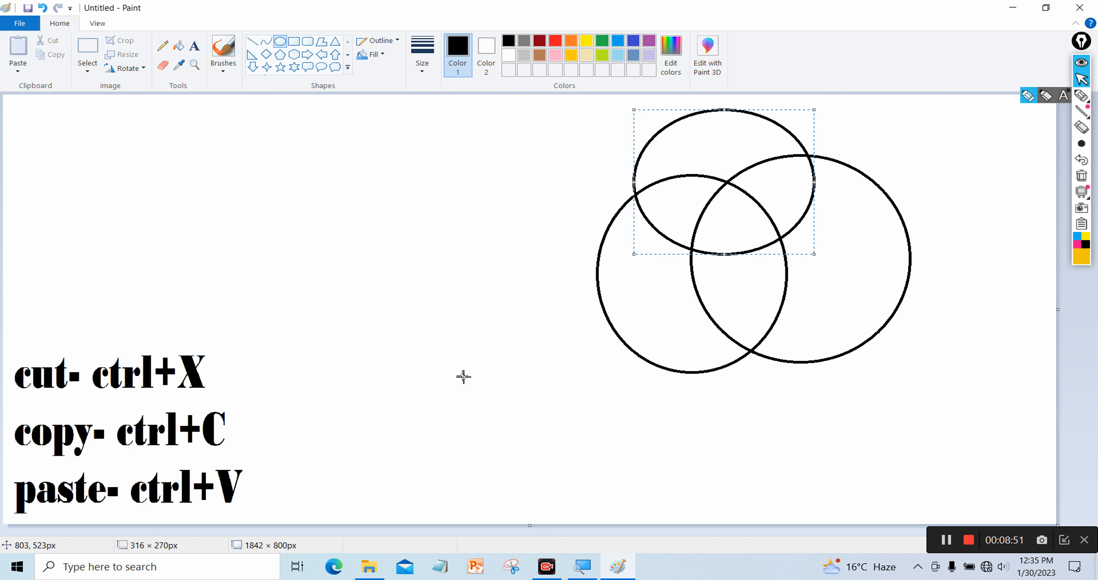
key("ctrl+z")
key("ctrl+z")
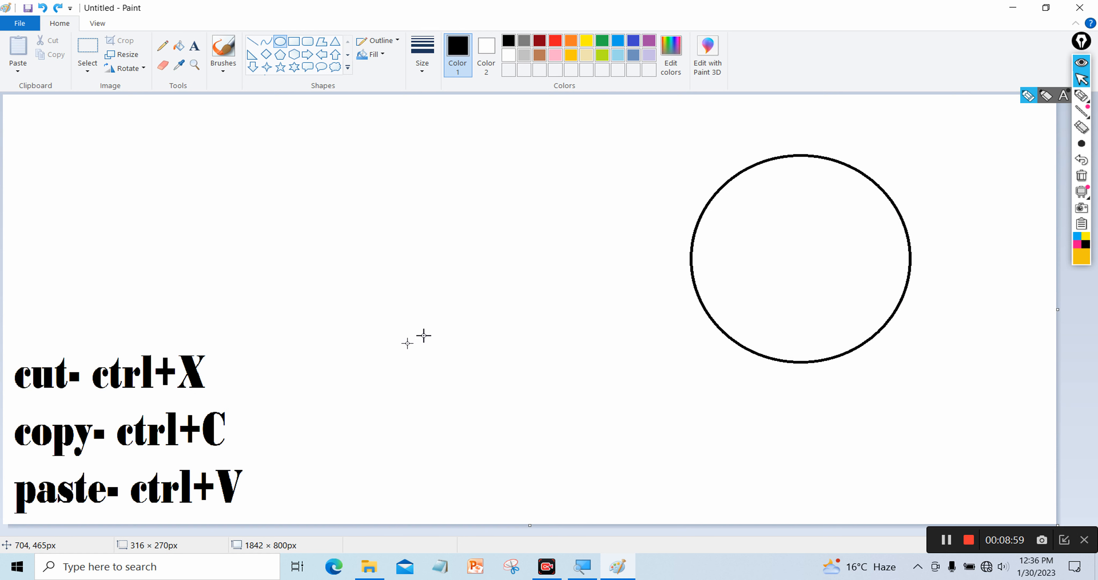
left_click(1082, 97)
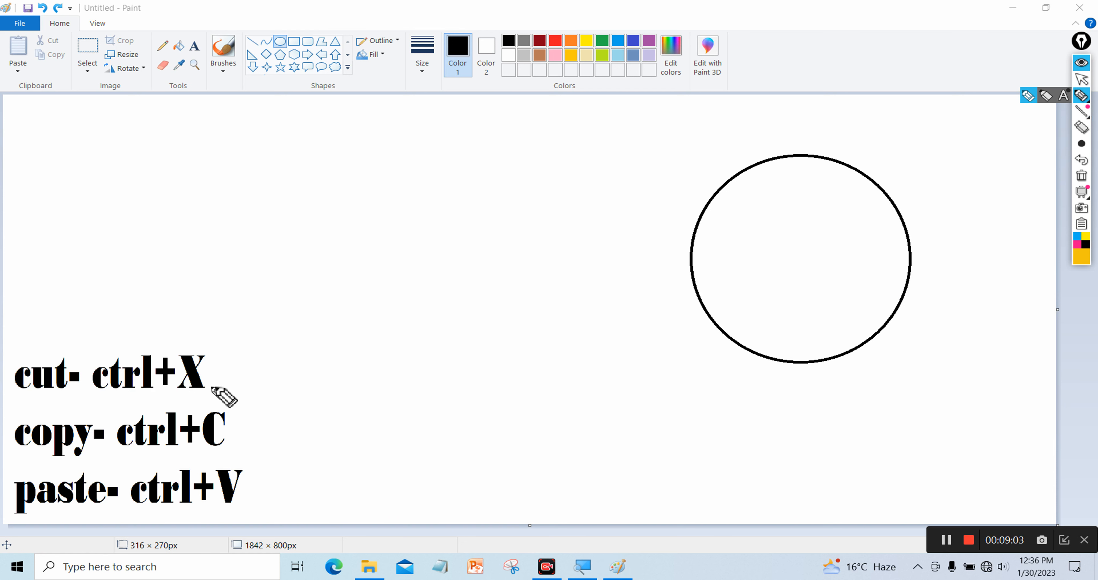
left_click_drag(219, 379, 294, 330)
mouse_move(290, 385)
left_mouse_down()
mouse_move(302, 348)
mouse_move(311, 384)
left_mouse_up()
mouse_move(320, 349)
left_mouse_down()
mouse_move(363, 376)
mouse_move(352, 353)
mouse_move(377, 362)
mouse_move(380, 344)
mouse_move(399, 365)
mouse_move(374, 311)
mouse_move(407, 324)
mouse_move(412, 350)
left_mouse_up()
left_click(374, 311)
left_click_drag(321, 406, 425, 371)
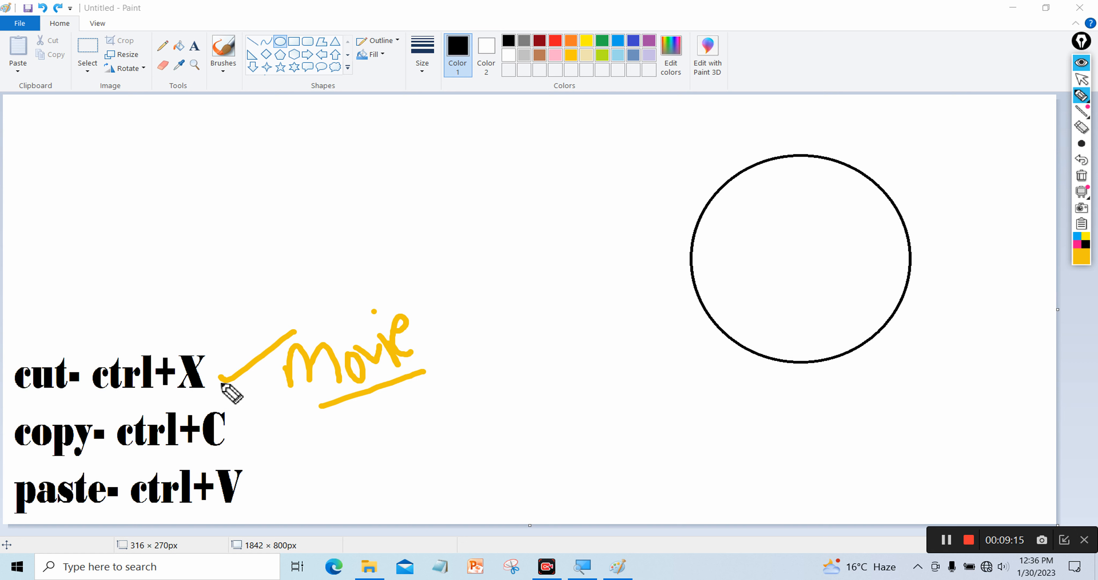
left_click_drag(229, 426, 292, 409)
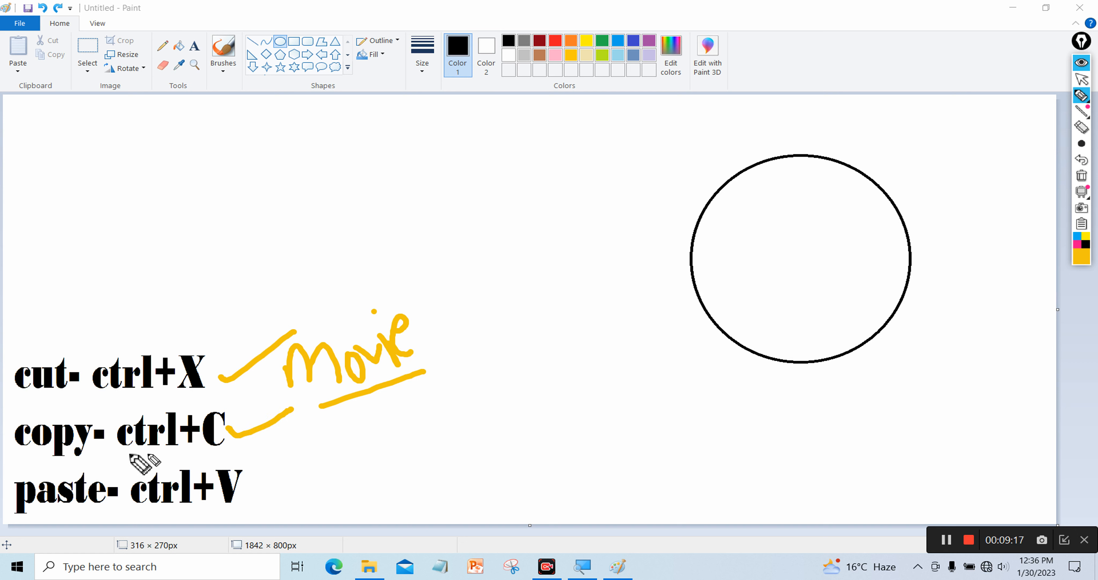
left_click_drag(120, 455, 337, 461)
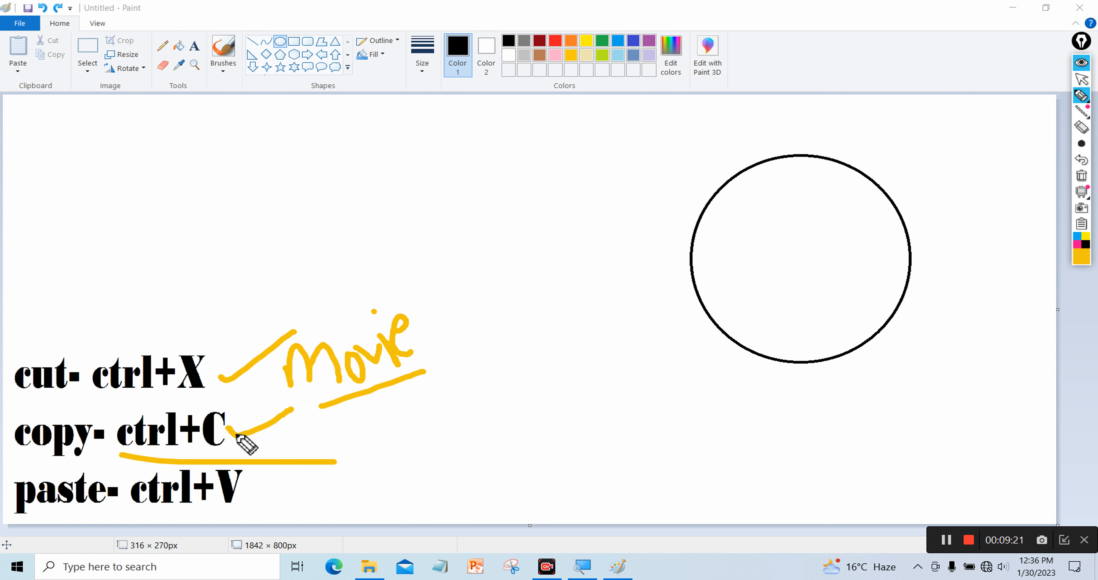
left_click_drag(234, 429, 272, 433)
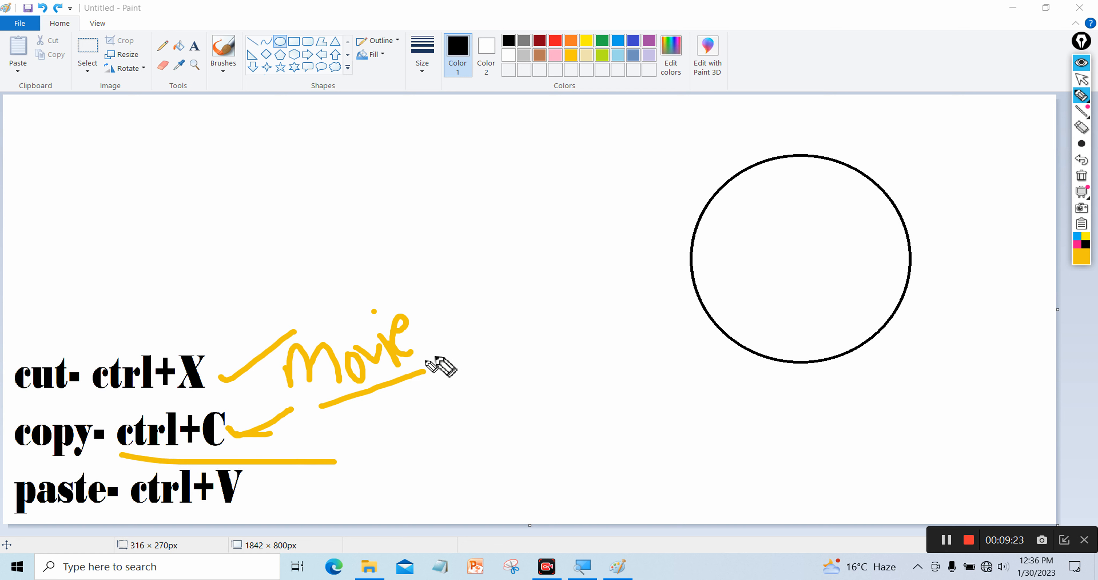
mouse_move(433, 302)
left_mouse_down()
mouse_move(284, 312)
mouse_move(317, 447)
mouse_move(441, 376)
mouse_move(434, 328)
mouse_move(464, 270)
mouse_move(436, 318)
mouse_move(490, 322)
mouse_move(519, 391)
mouse_move(429, 256)
mouse_move(429, 200)
left_mouse_up()
left_click_drag(386, 280, 349, 156)
mouse_move(331, 285)
left_mouse_down()
mouse_move(322, 243)
mouse_move(255, 172)
left_mouse_up()
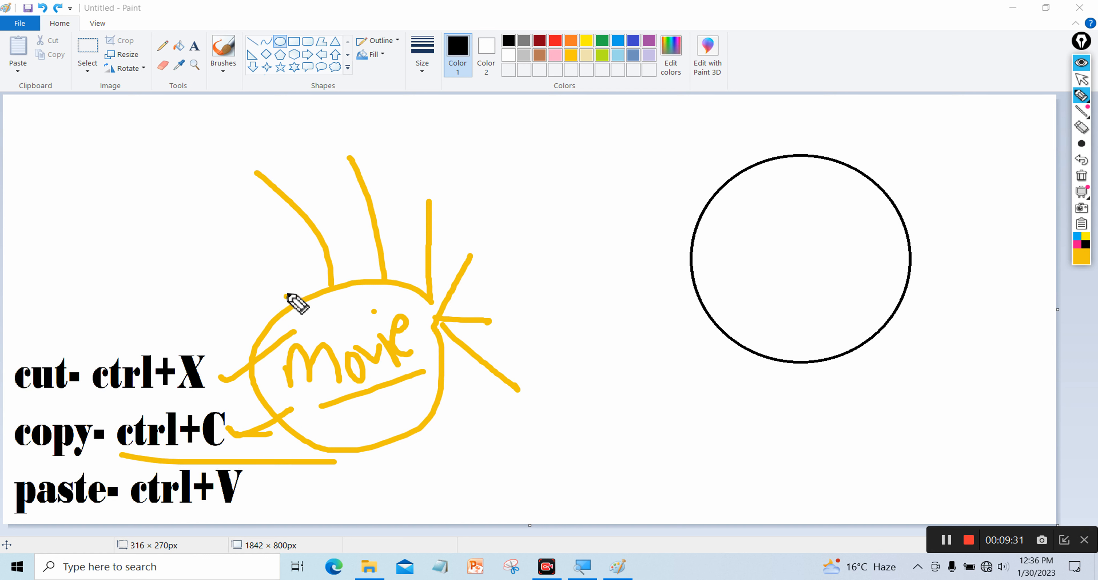
left_click_drag(287, 296, 250, 190)
left_click_drag(419, 411, 612, 453)
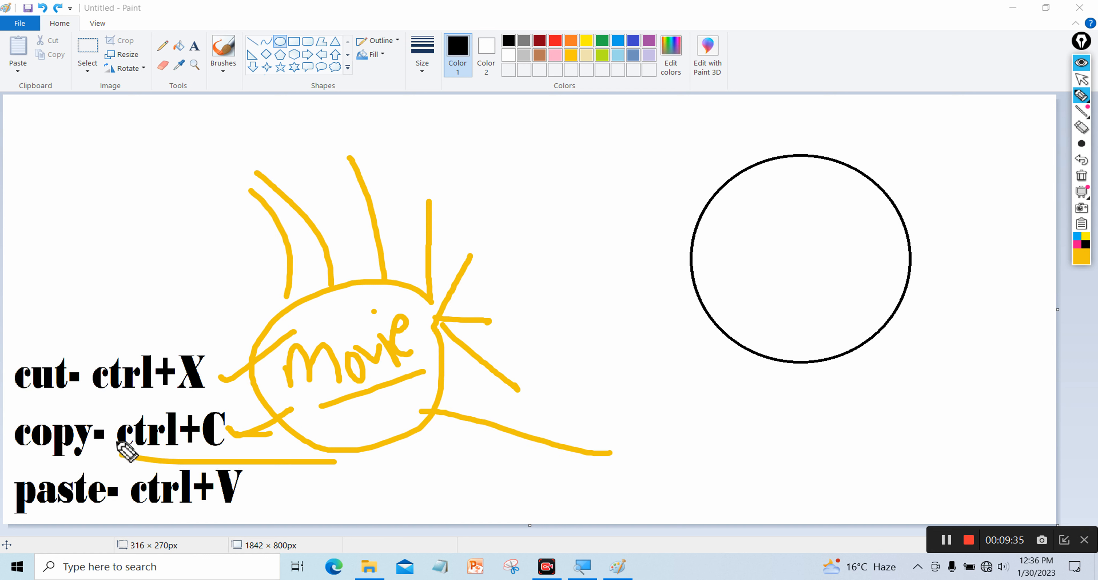
left_click_drag(9, 459, 86, 459)
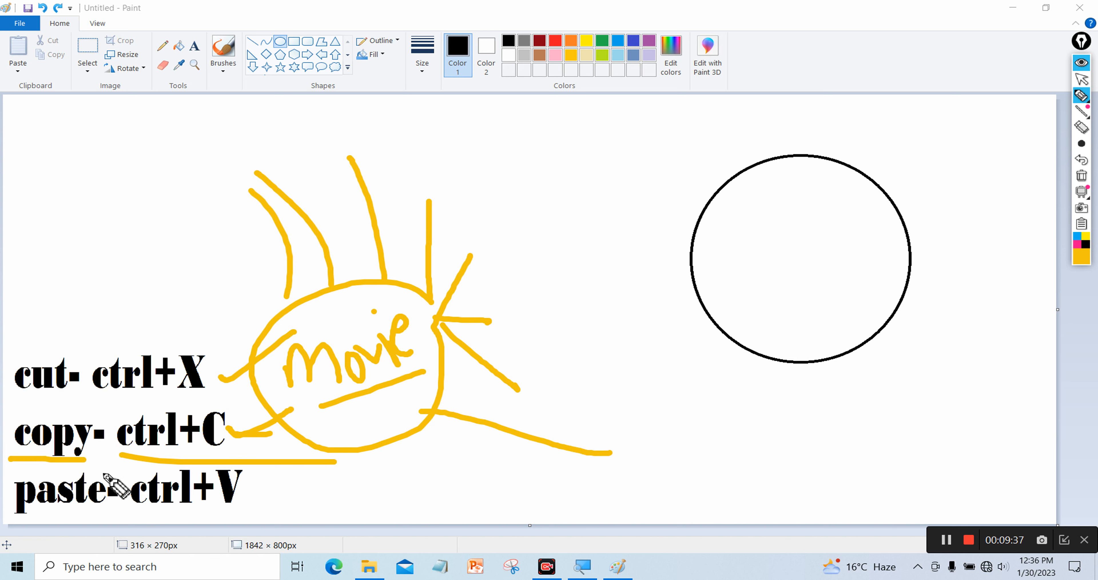
left_click(1082, 176)
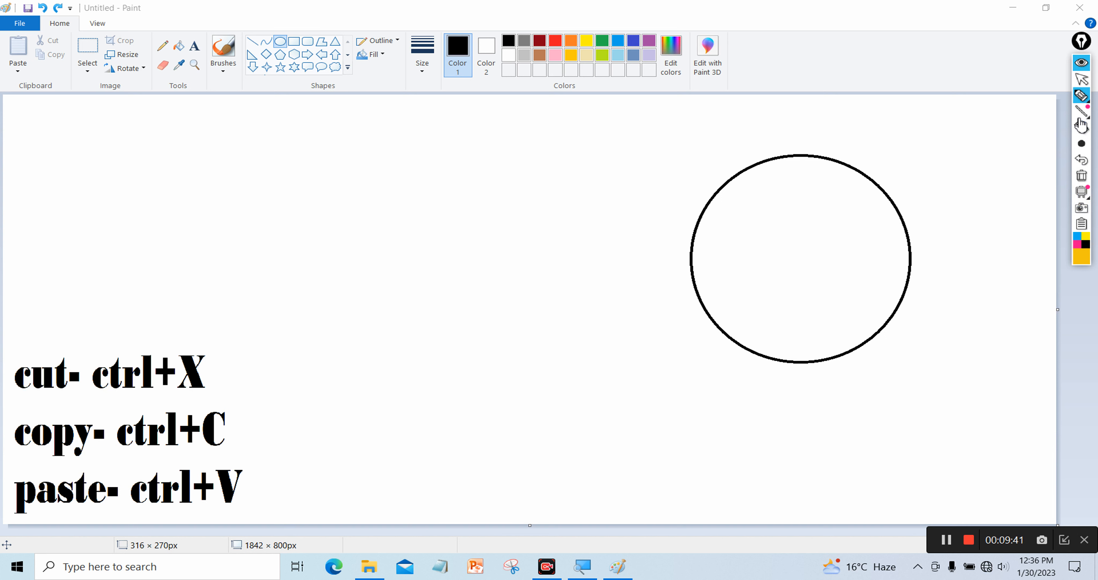
mouse_move(1081, 121)
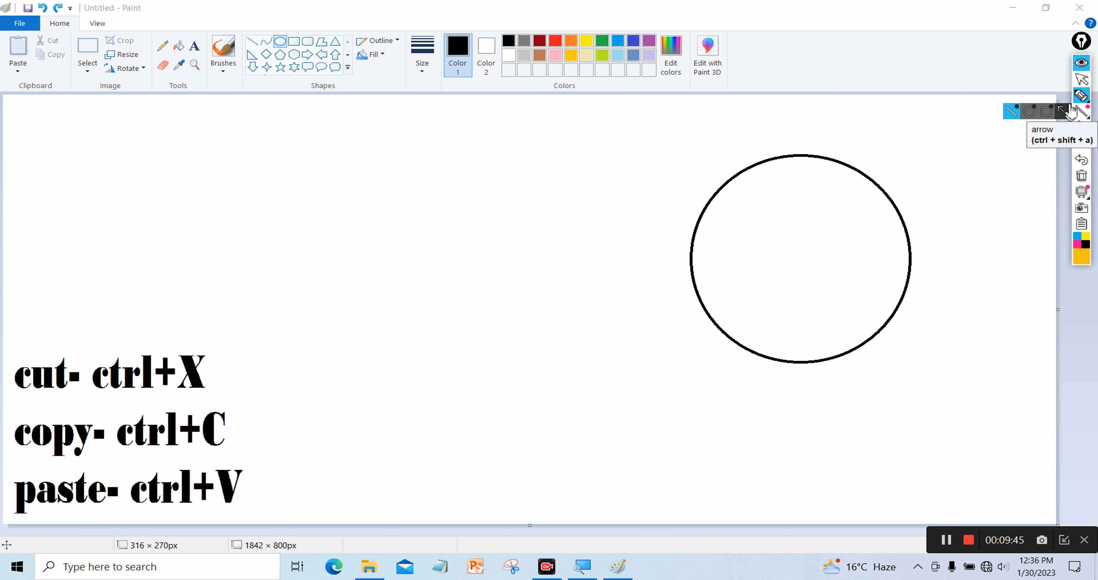
left_click(1084, 86)
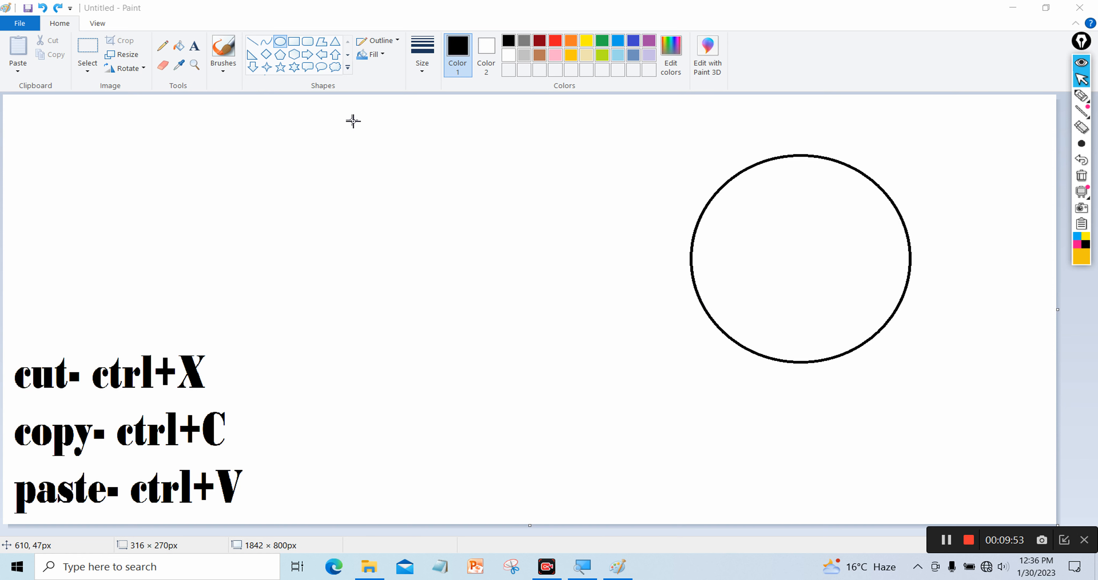
Choose rectangular selection and drag a rectangle enclosing the black circle
left_click(90, 68)
left_click(90, 71)
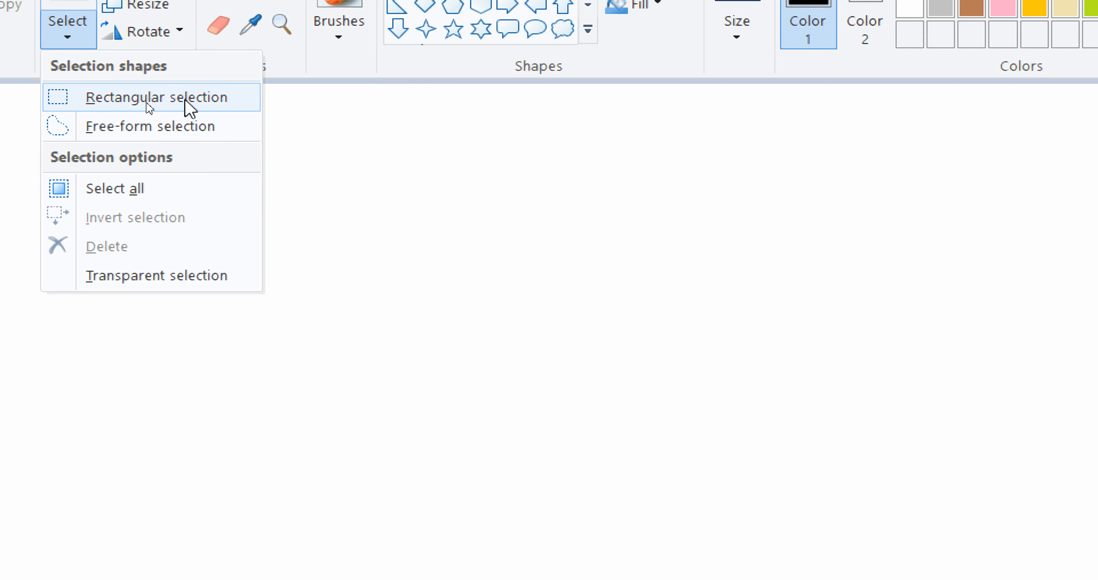
left_click(156, 99)
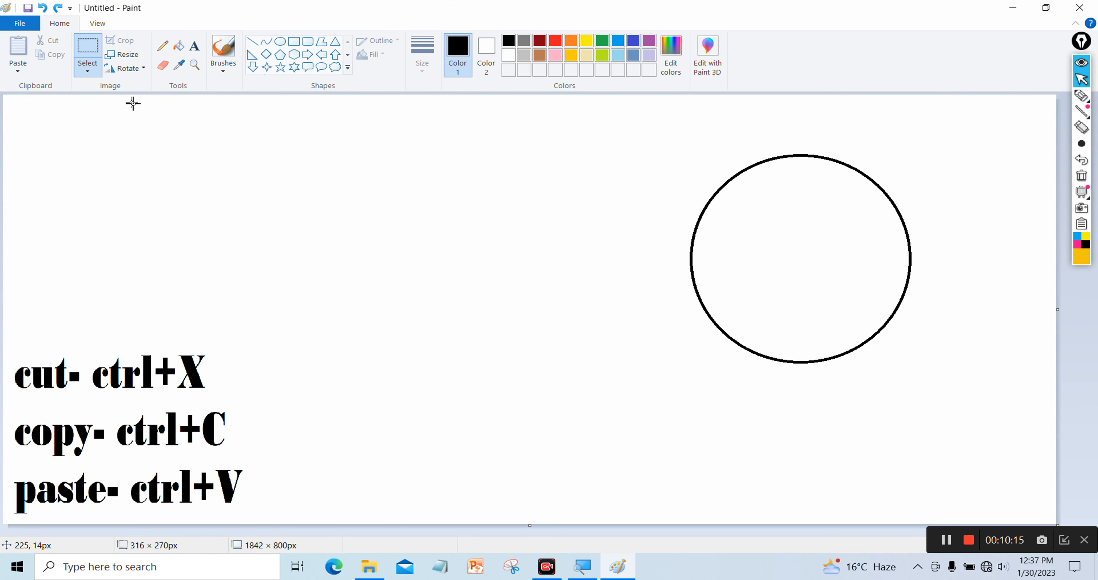
left_click_drag(623, 136, 645, 200)
left_click(594, 157)
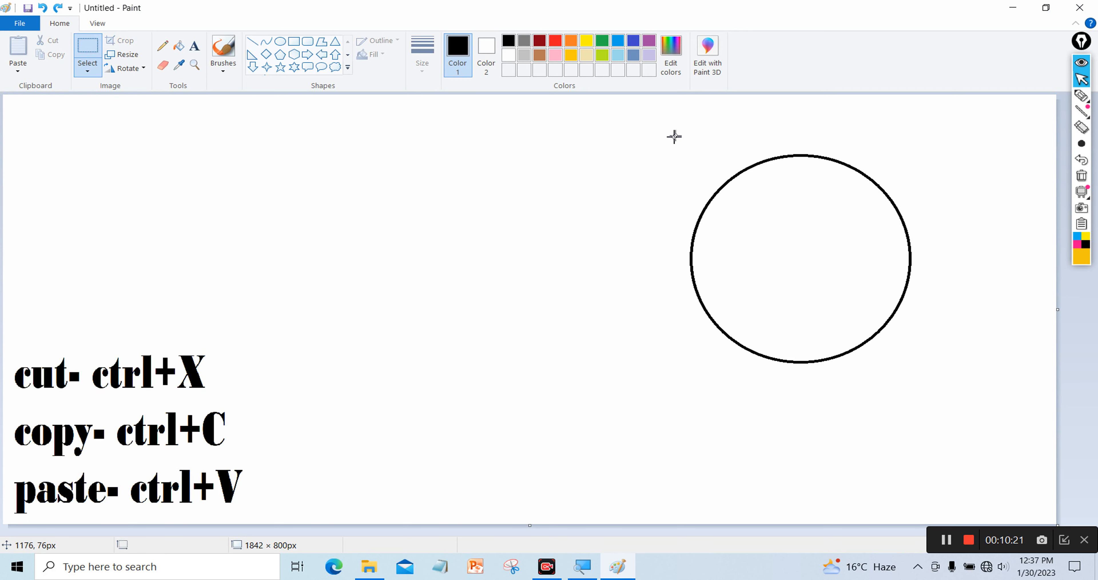
left_click_drag(716, 263, 841, 288)
left_click_drag(948, 361, 964, 388)
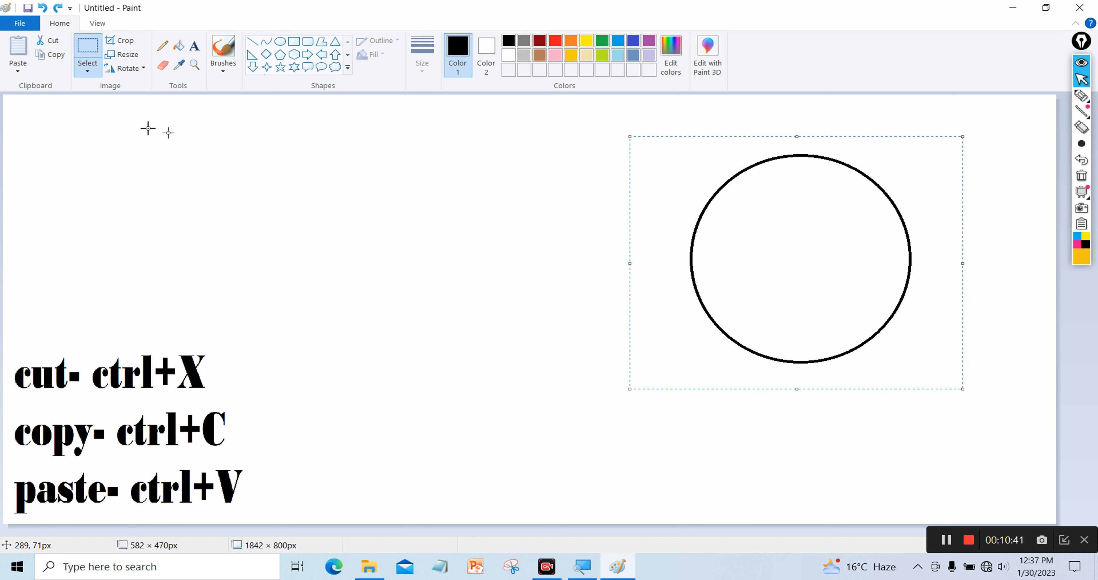
Copy the selected circle and paste a duplicate just left of the original
left_click(60, 59)
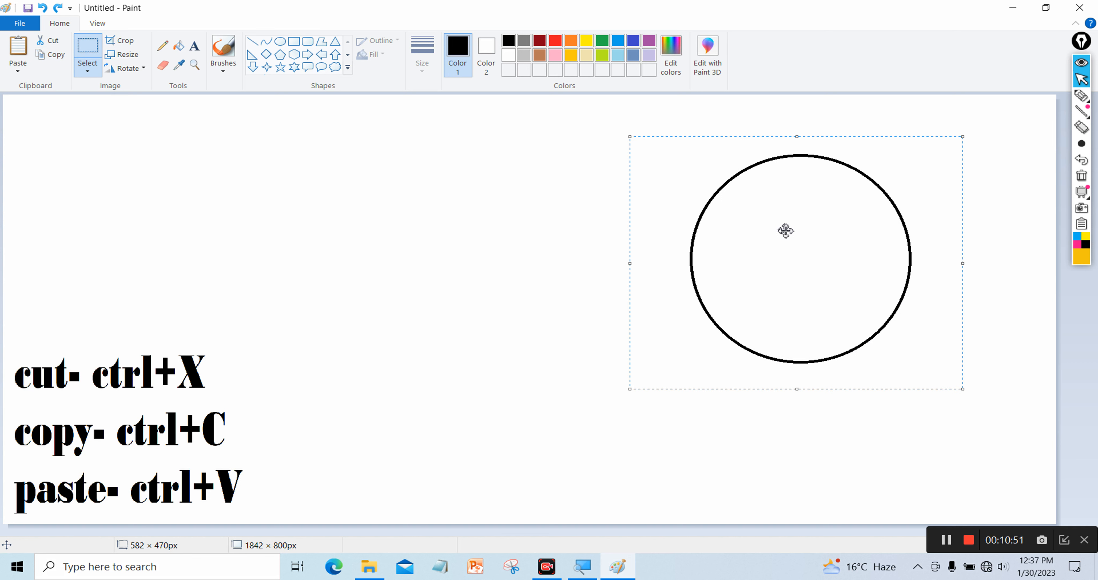
left_click(16, 50)
left_click_drag(112, 193, 431, 274)
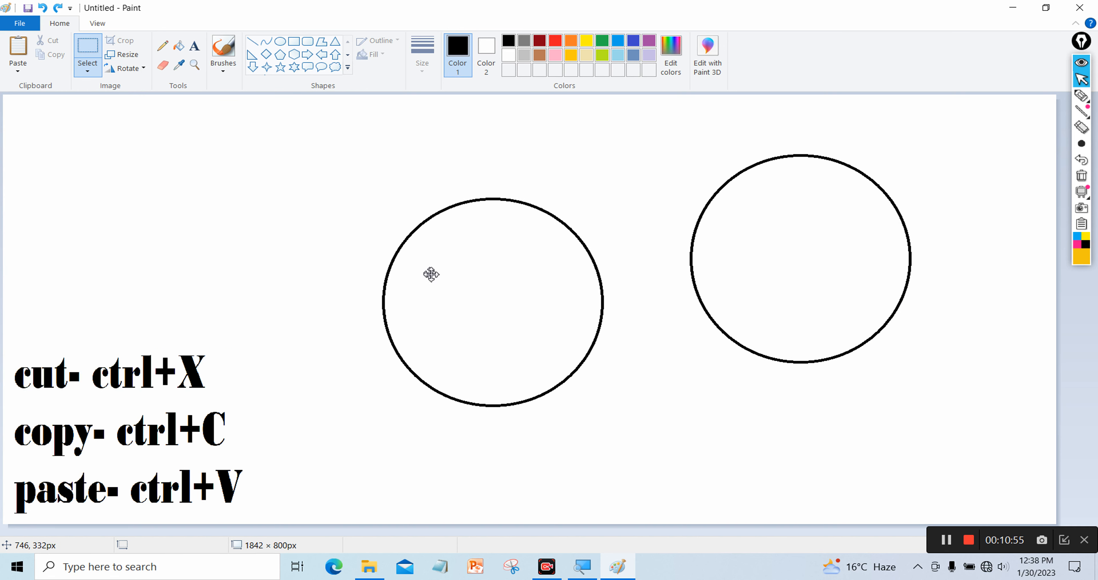
left_click_drag(495, 284, 528, 269)
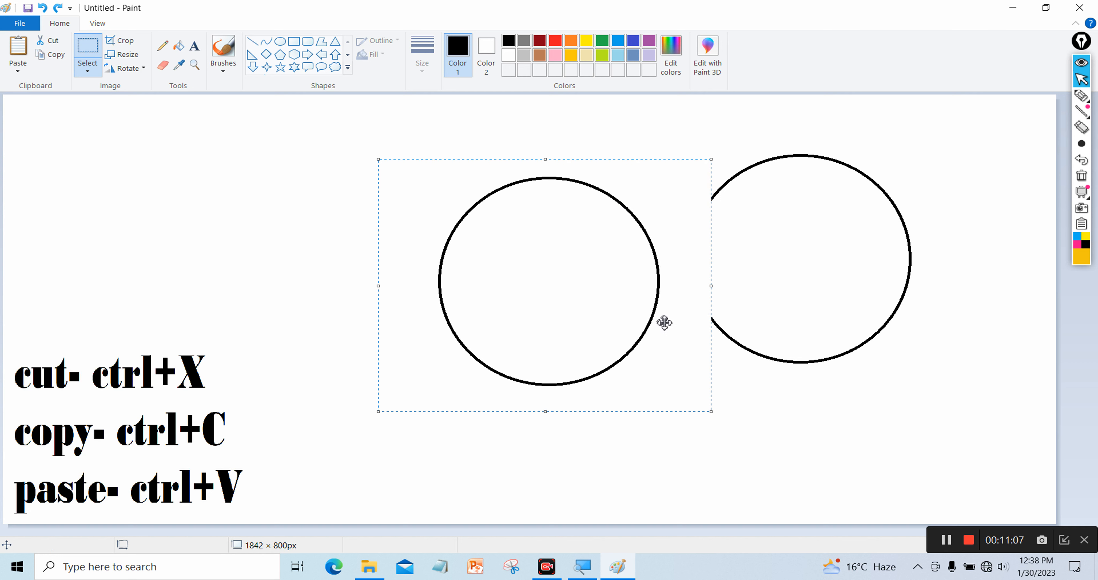
left_click(91, 70)
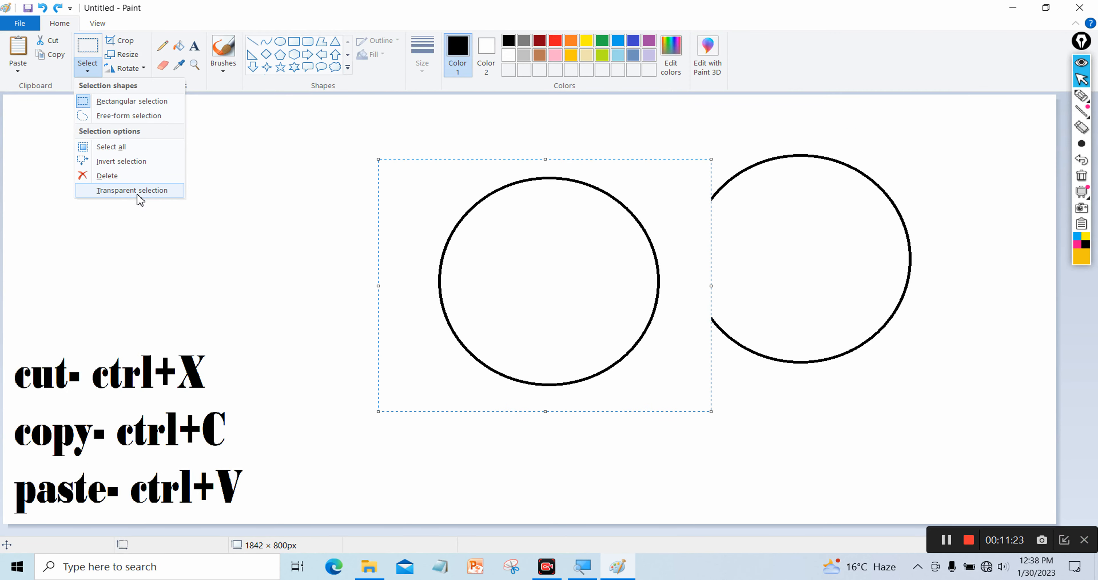
Turn on Transparent selection and drag the copy over the original circle so both outlines show
left_click(93, 194)
left_click_drag(529, 278, 649, 254)
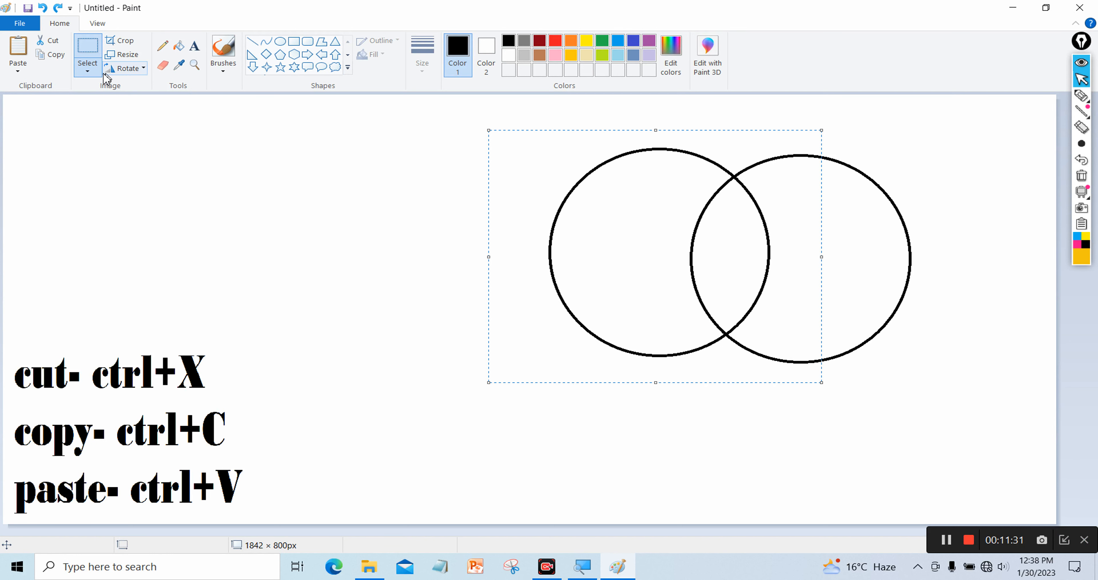
left_click(88, 69)
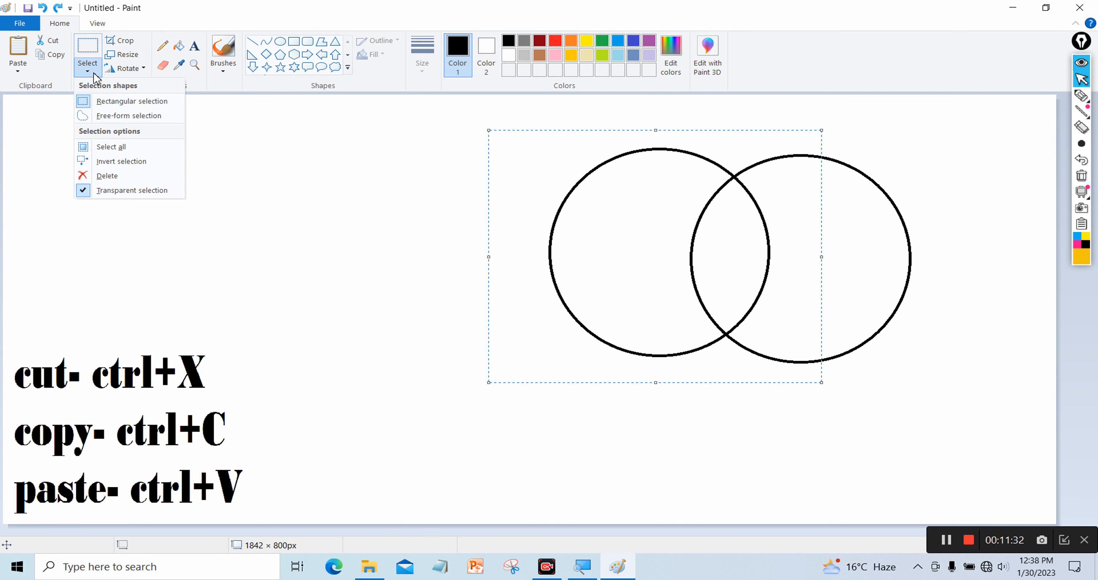
left_click(120, 190)
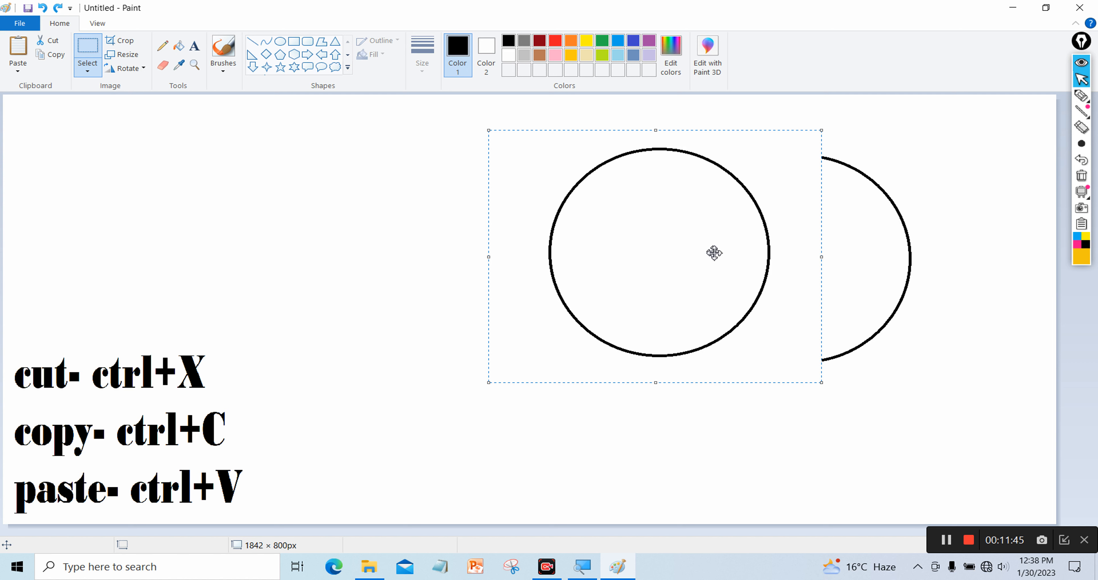
left_click(86, 71)
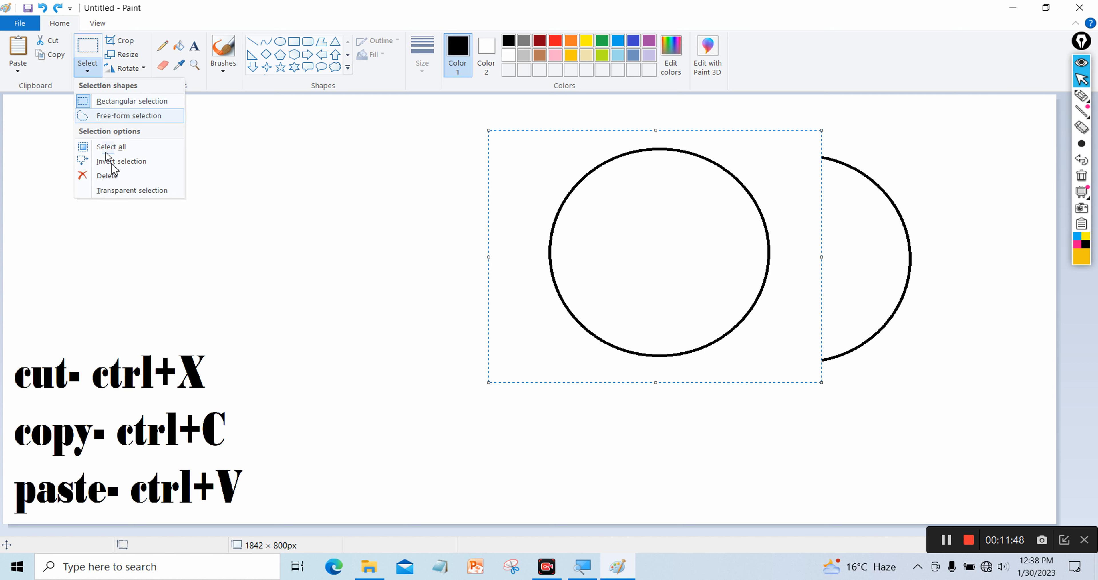
left_click(126, 192)
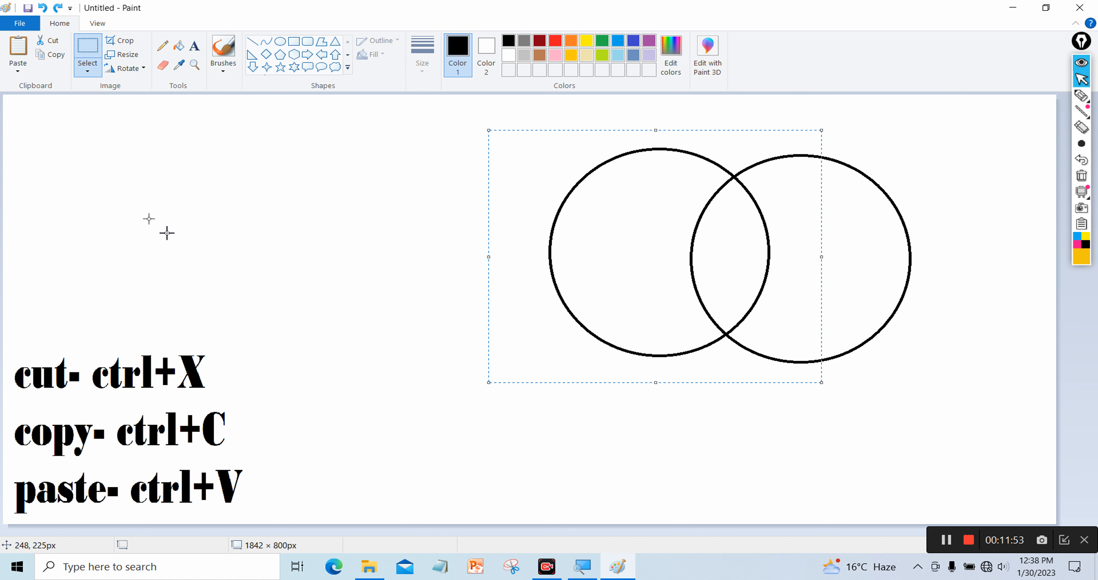
Paste five more circle copies, placing them over, upper right, centre, left and lower right of the cluster
left_click_drag(595, 240, 604, 250)
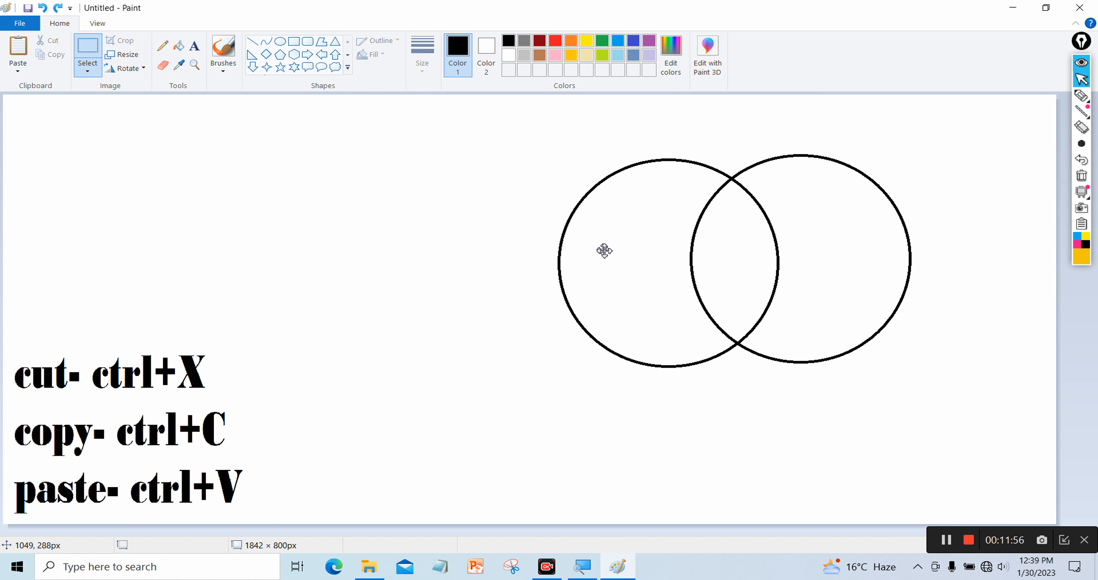
left_click(15, 55)
left_click_drag(167, 206, 704, 178)
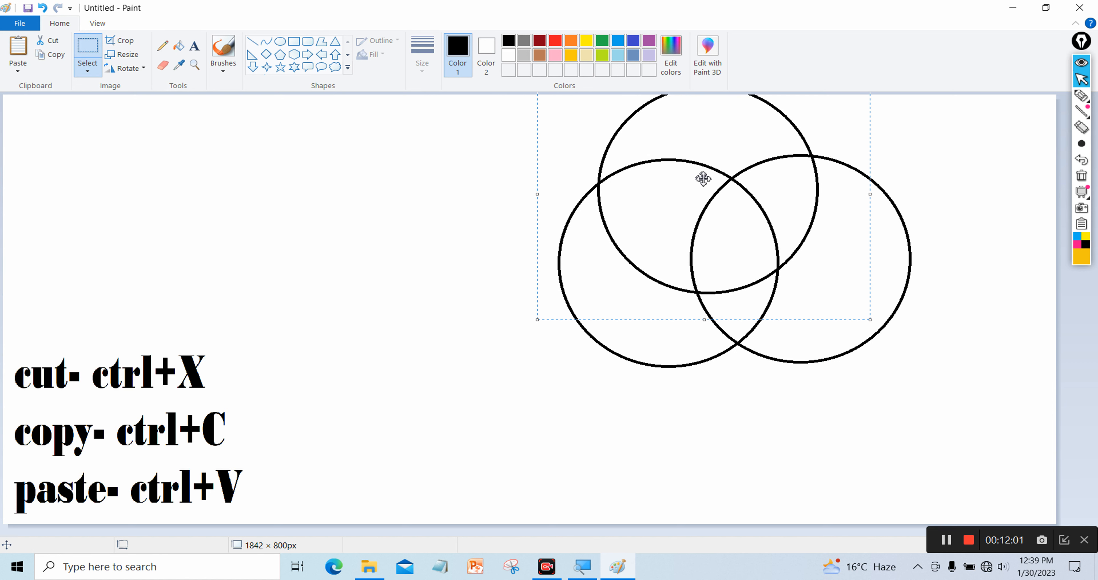
left_click(19, 52)
left_click_drag(237, 217, 889, 189)
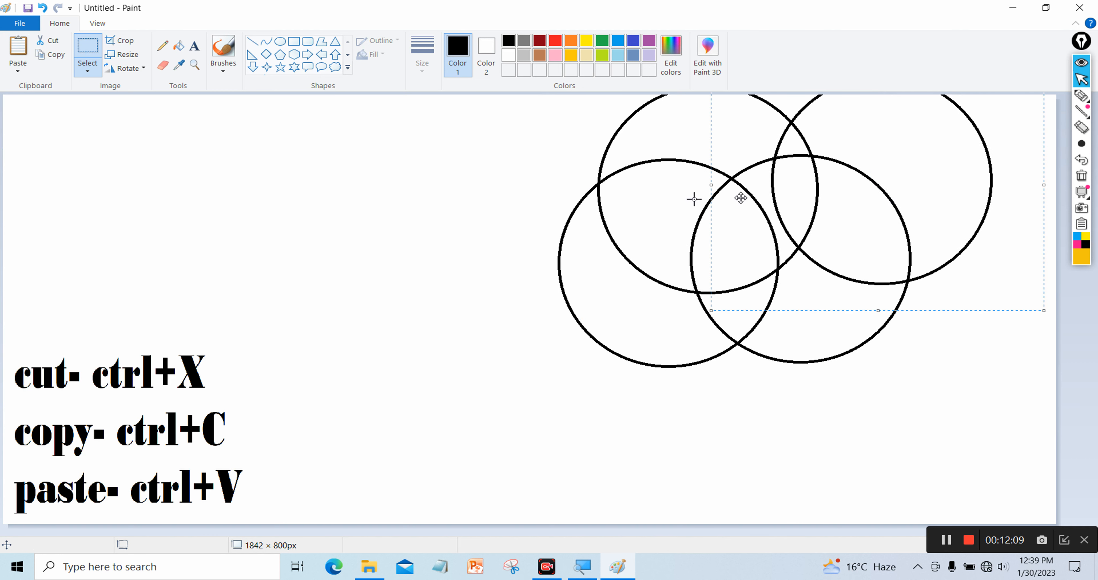
left_click(16, 50)
left_click_drag(170, 248, 526, 281)
left_click(14, 52)
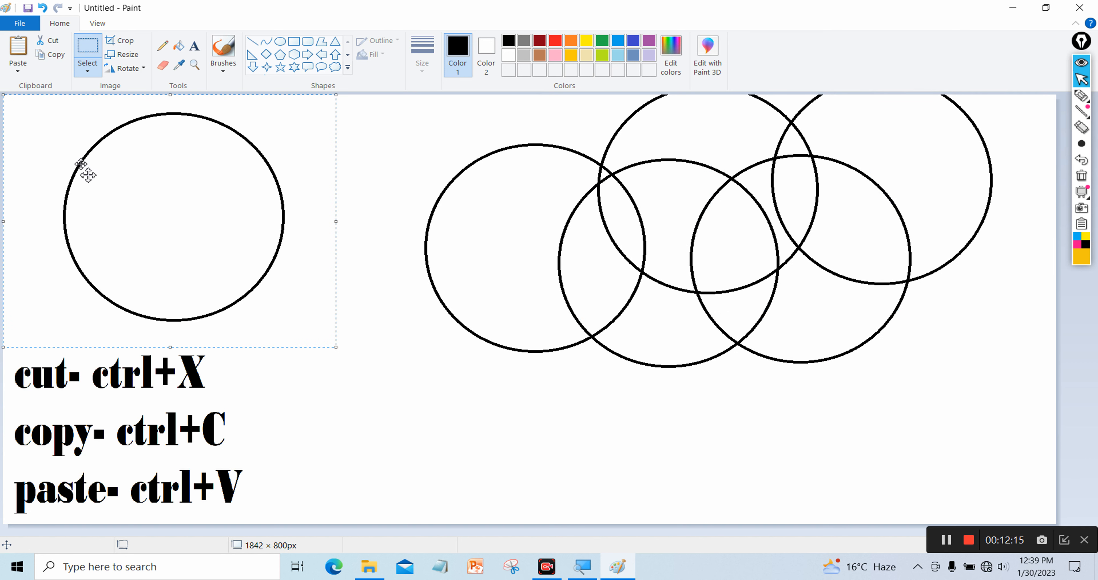
left_click_drag(122, 219, 887, 322)
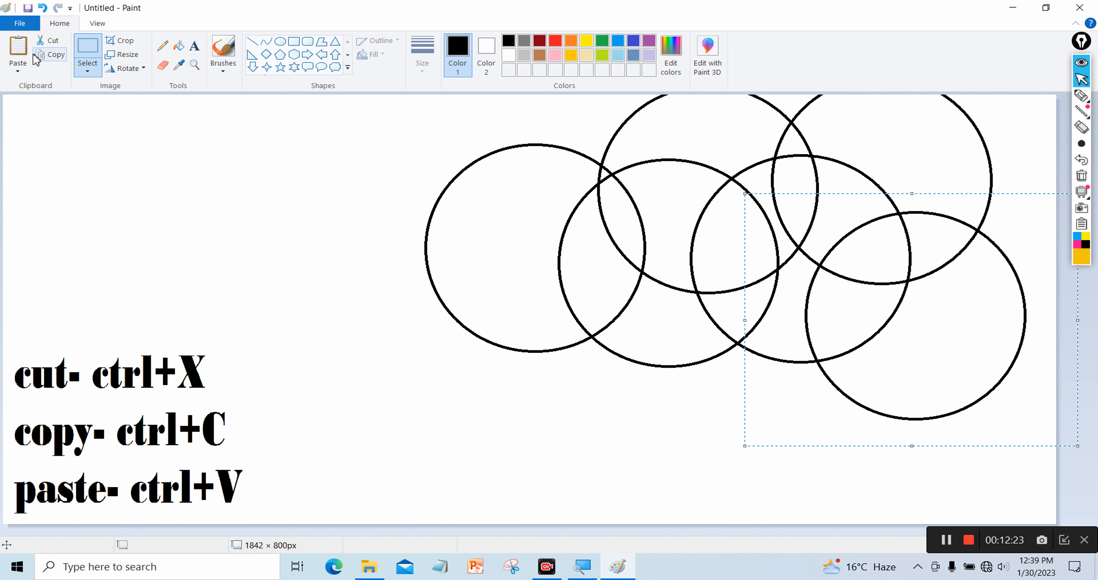
left_click(18, 47)
left_click_drag(141, 247, 702, 432)
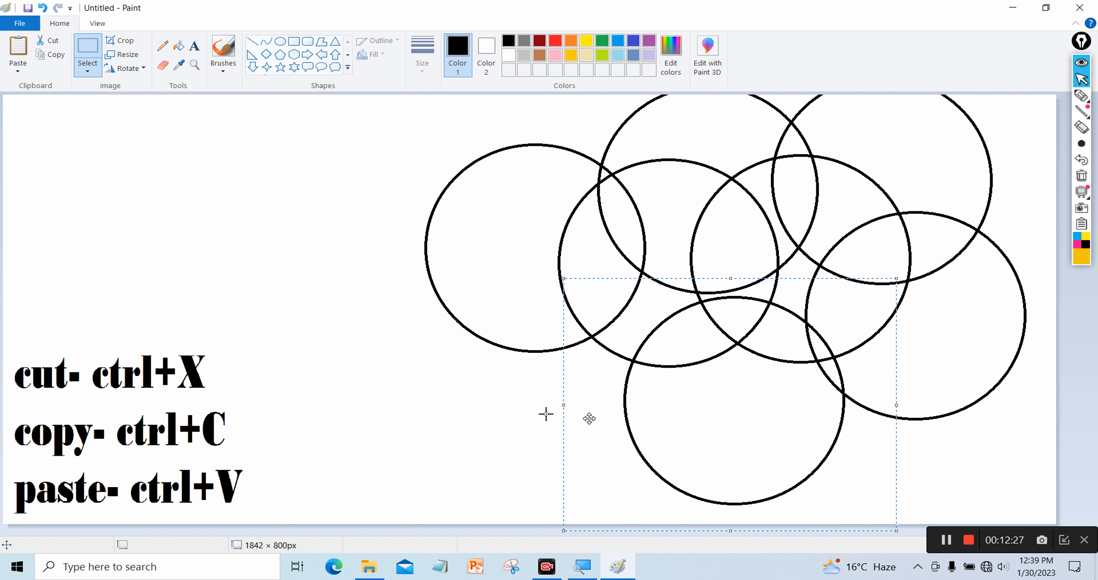
left_click(313, 364)
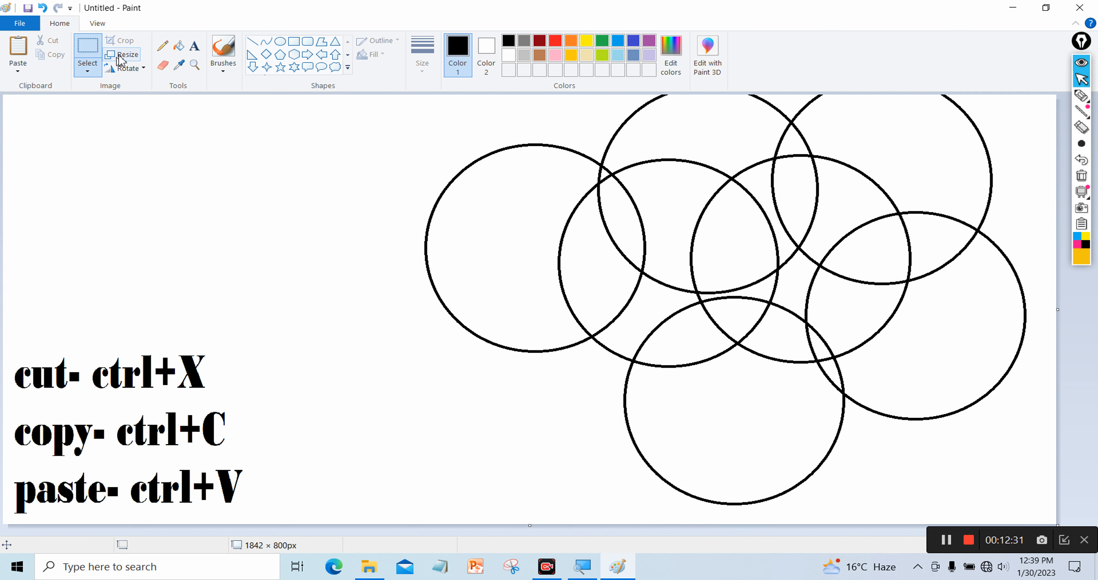
Select the shortcut text block with a rectangular selection and cut it
left_click(97, 59)
left_click_drag(303, 338, 4, 521)
left_click_drag(72, 443, 91, 429)
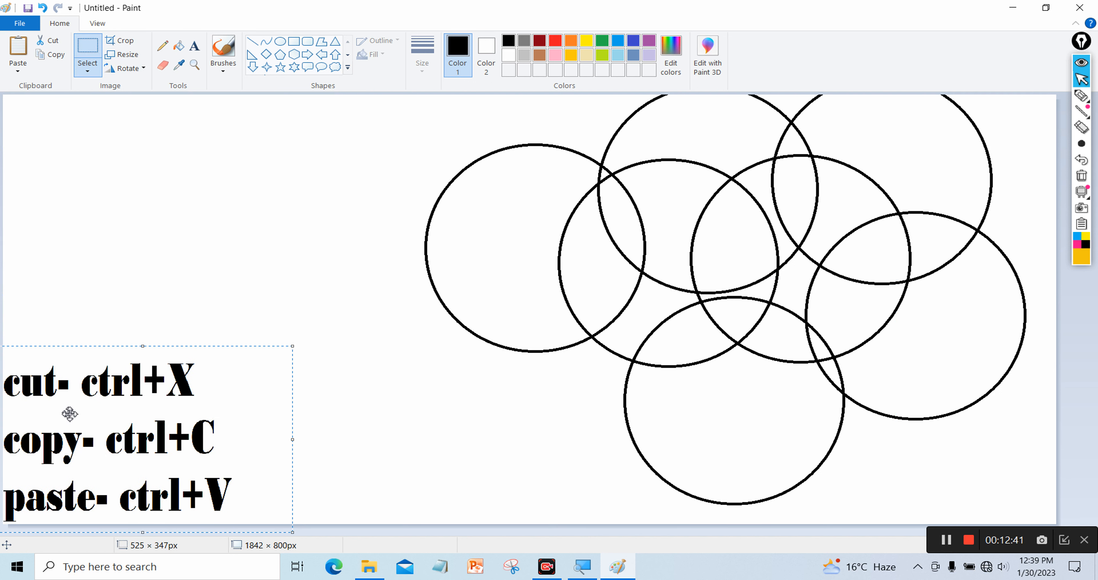
left_click(53, 40)
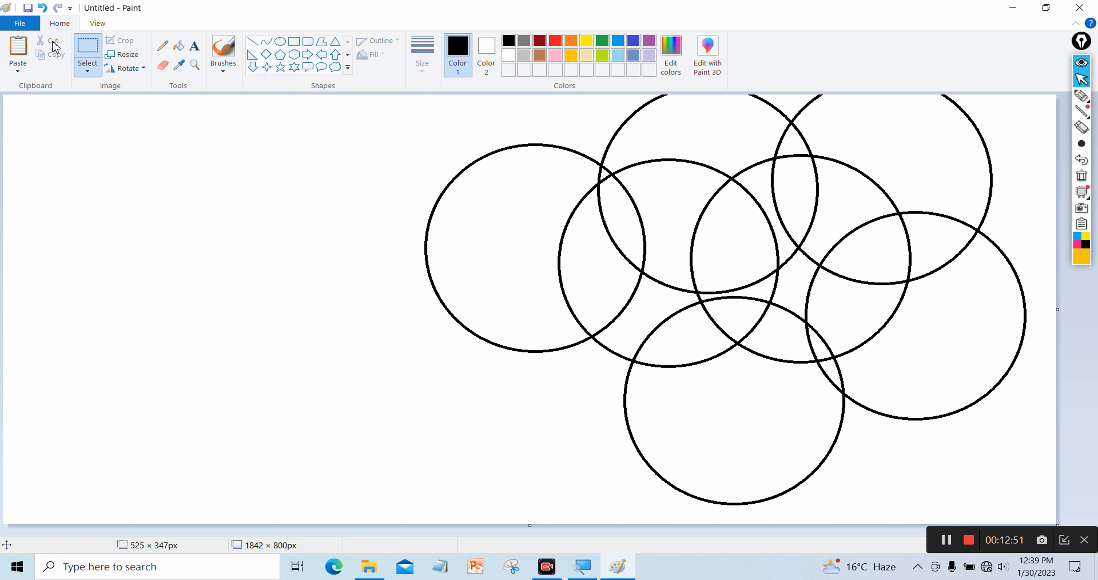
Paste the text back, move it up beside the circles and resize it to 496 × 327 px
left_click(30, 48)
left_click_drag(149, 179, 224, 248)
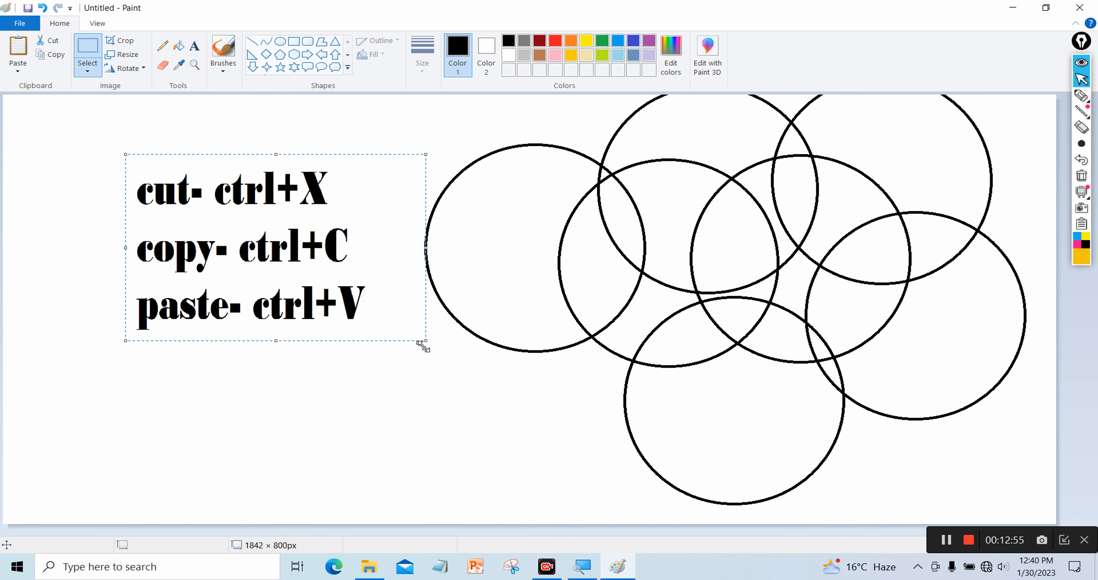
left_click_drag(426, 345, 320, 330)
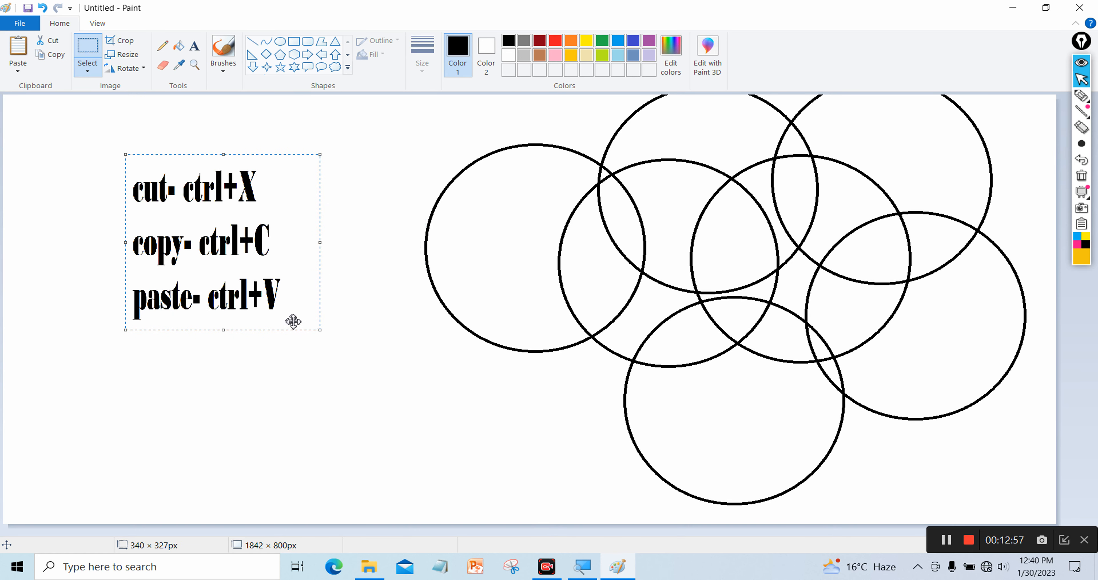
left_click_drag(320, 242, 410, 279)
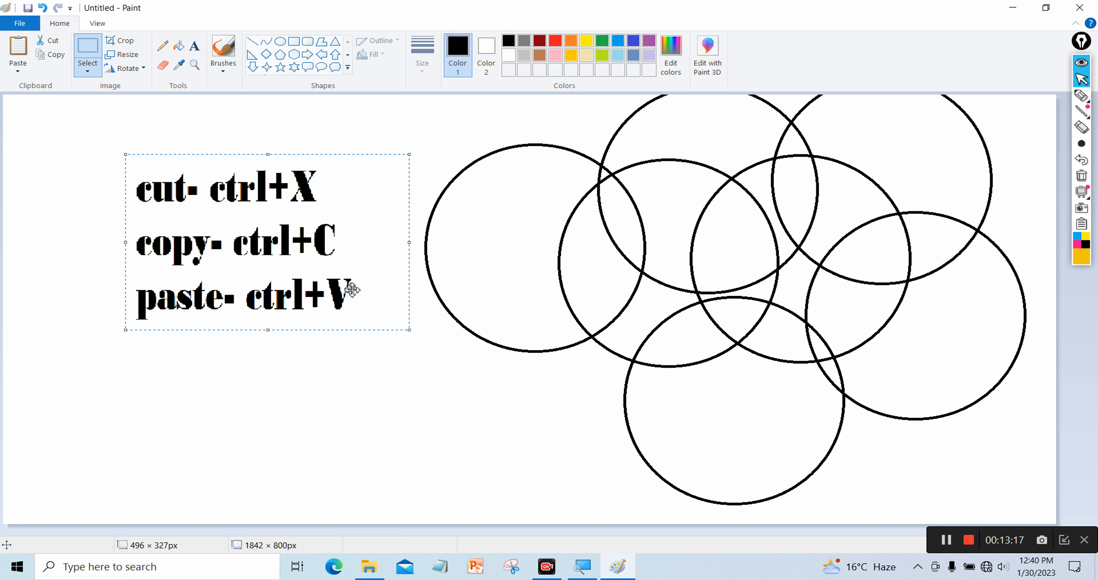
left_click(83, 78)
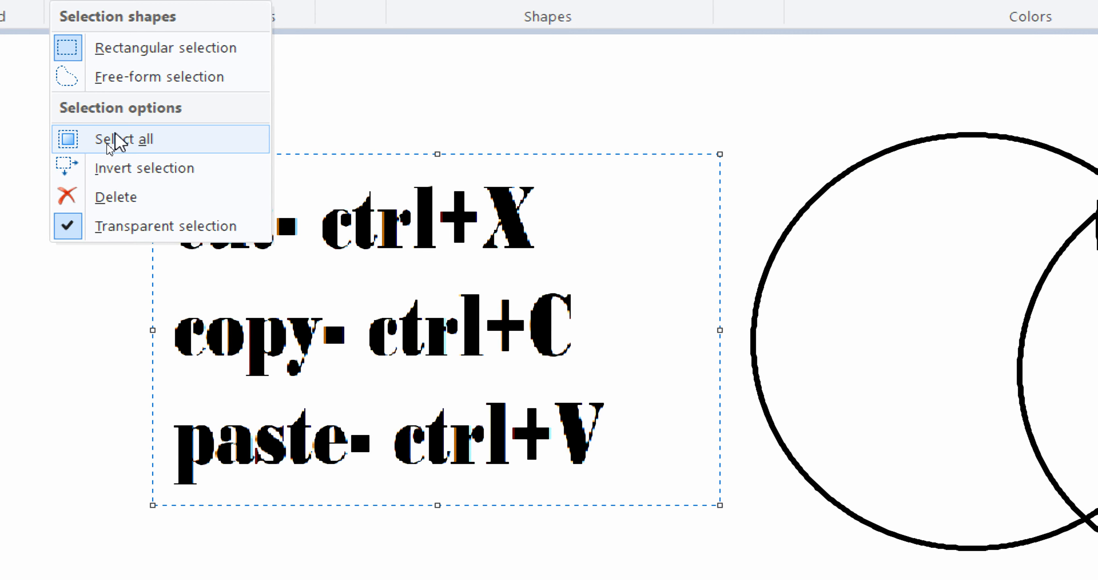
Select all canvas content and delete it, leaving a blank 1842 × 800 px canvas
left_click(115, 140)
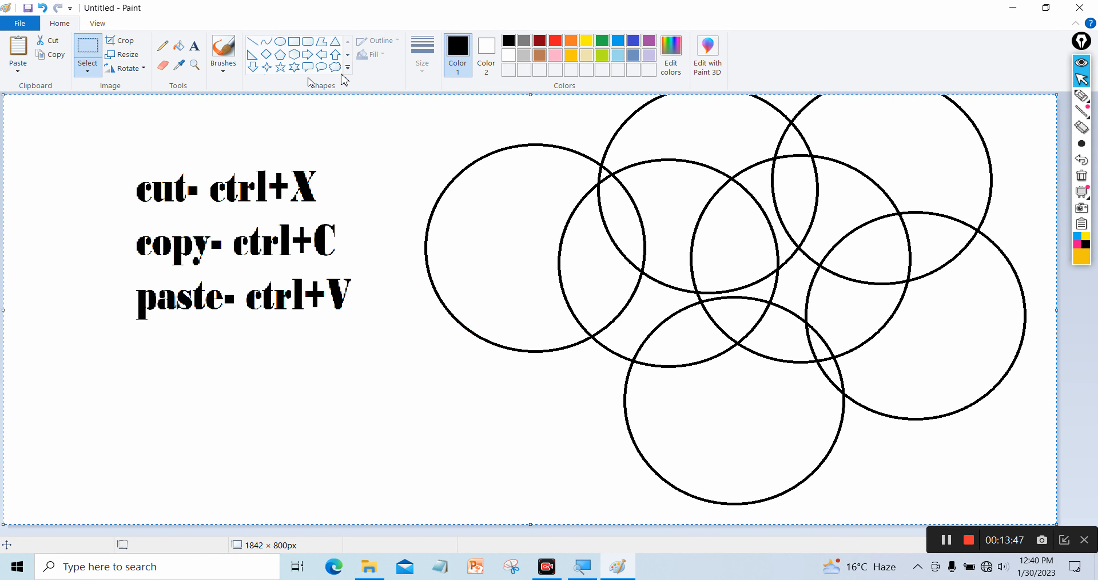
left_click_drag(926, 188, 876, 216)
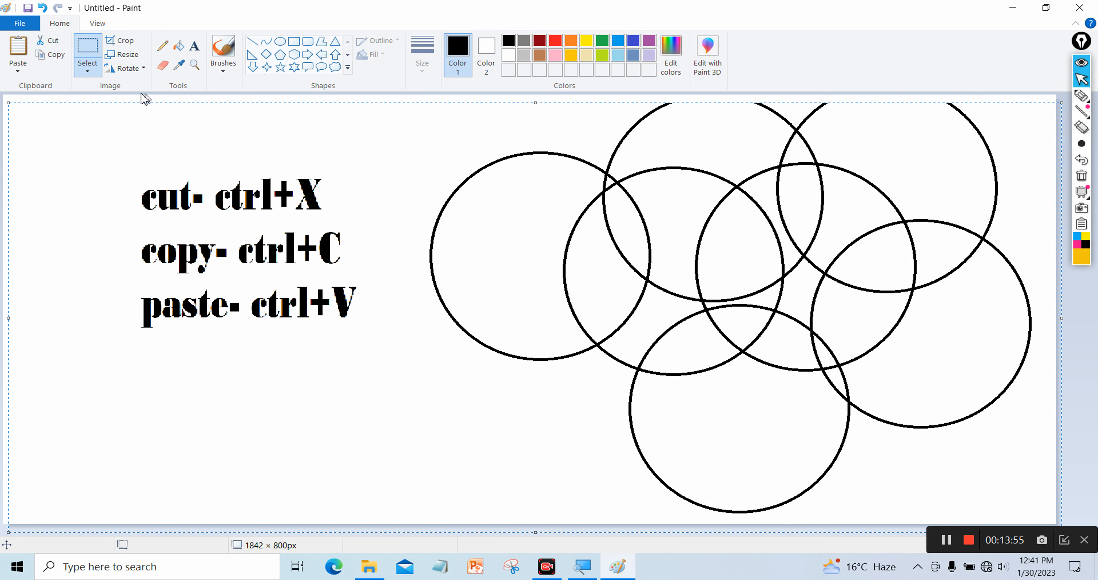
left_click(87, 70)
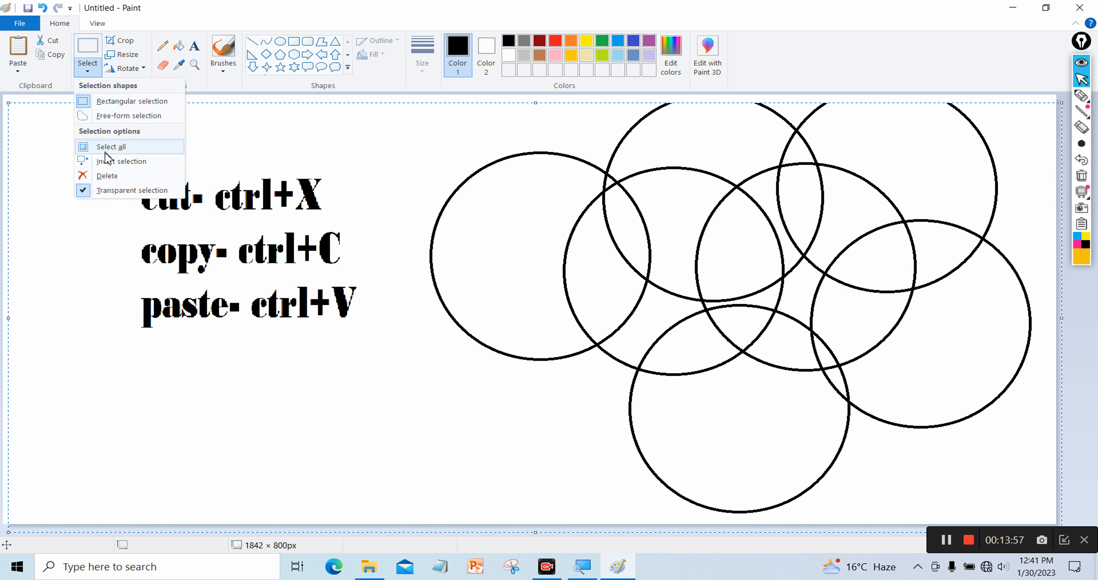
left_click(107, 176)
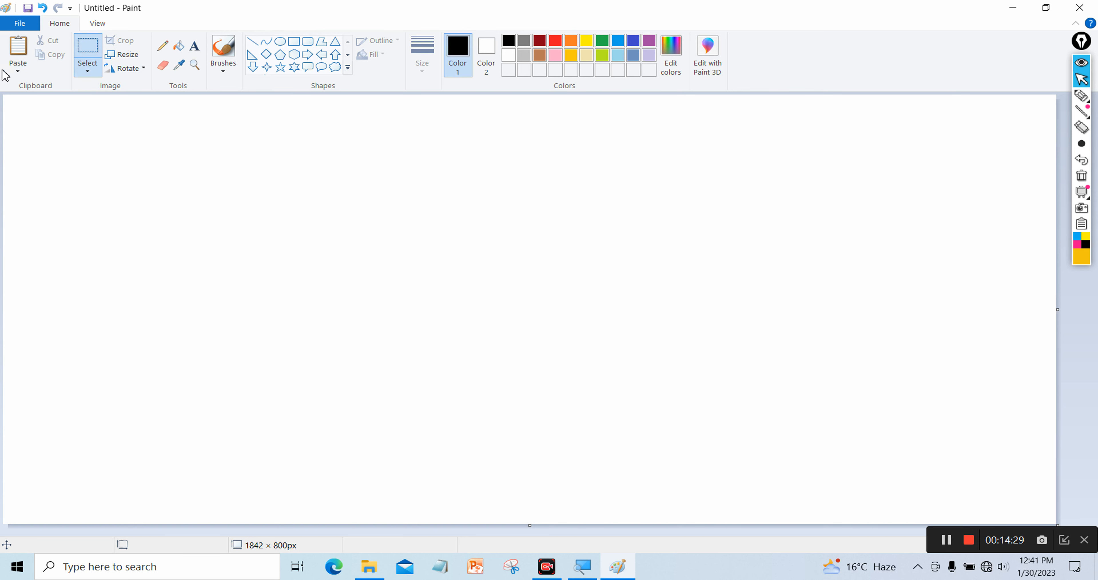
left_click(91, 71)
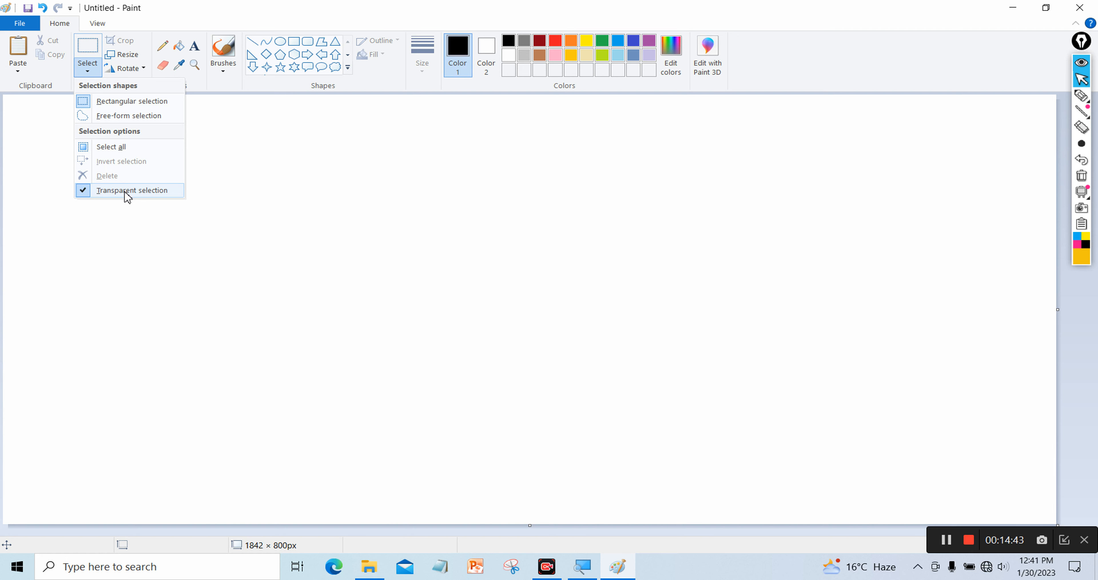
Draw a circle with the Ellipse shape near the canvas centre
left_click(287, 206)
left_click(280, 41)
left_click_drag(284, 175, 510, 402)
left_click_drag(397, 298, 478, 294)
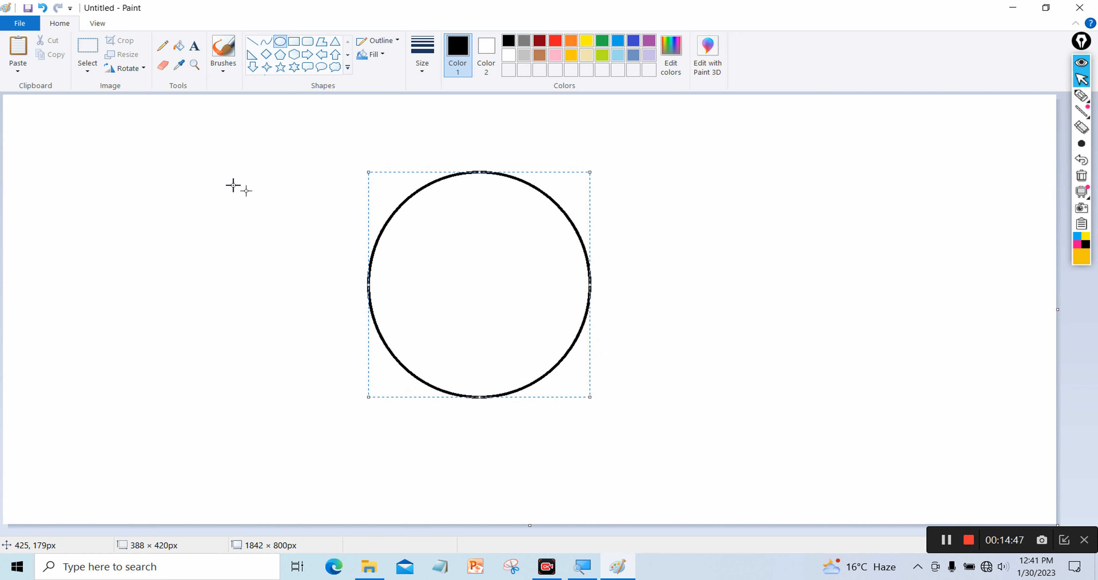
Select the circle with a rectangular selection and adjust the Transparent selection setting
left_click(88, 47)
left_click_drag(307, 151, 331, 220)
left_click_drag(351, 262, 675, 455)
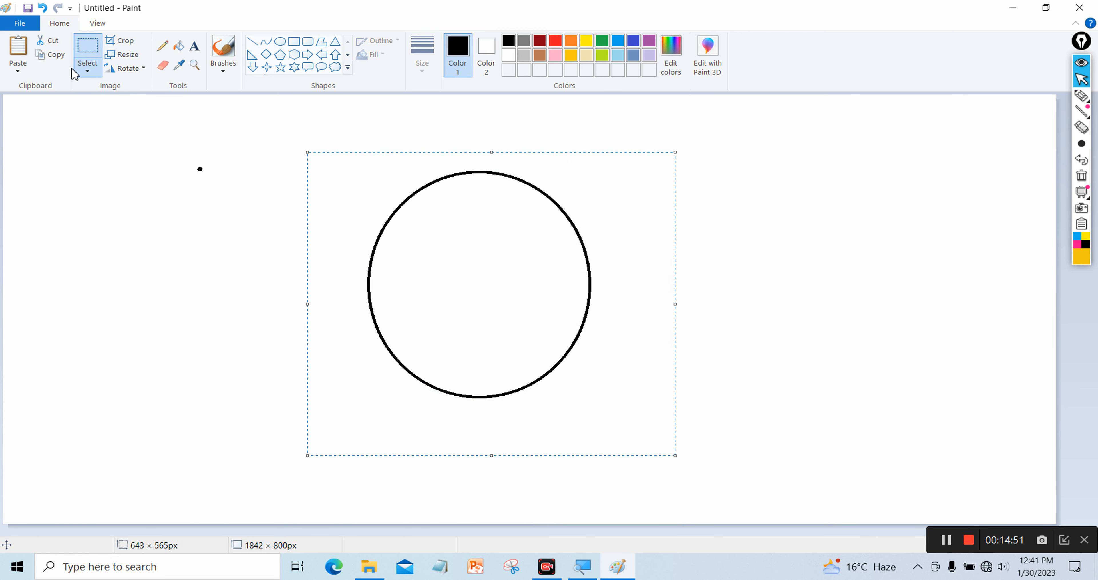
left_click(87, 69)
left_click(111, 189)
Paste a copy and line it up touching the original circle, with transparent selection on
left_click(18, 51)
left_click_drag(155, 246, 179, 265)
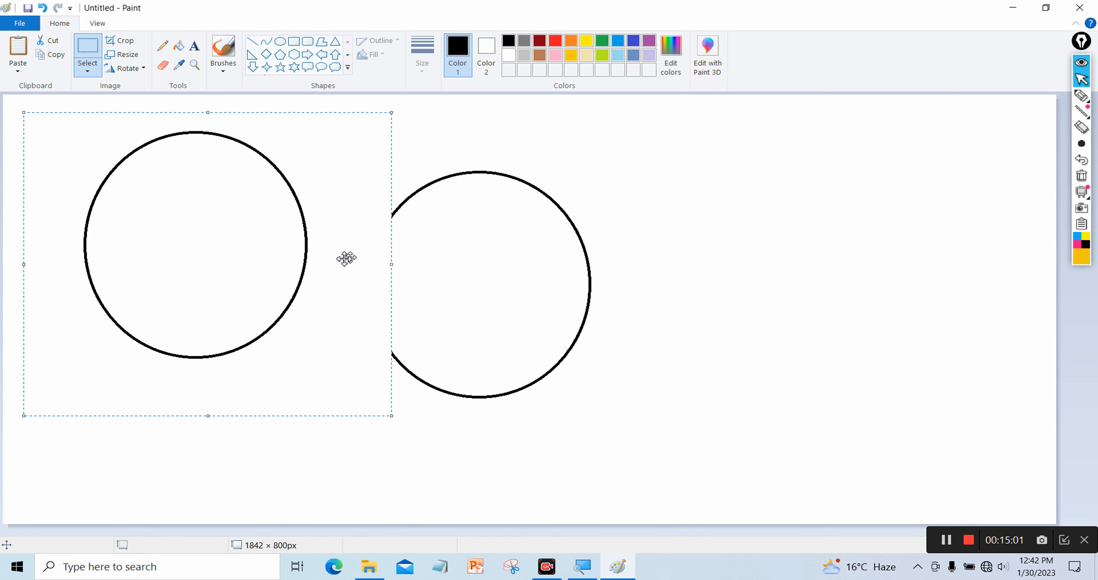
left_click_drag(321, 260, 380, 282)
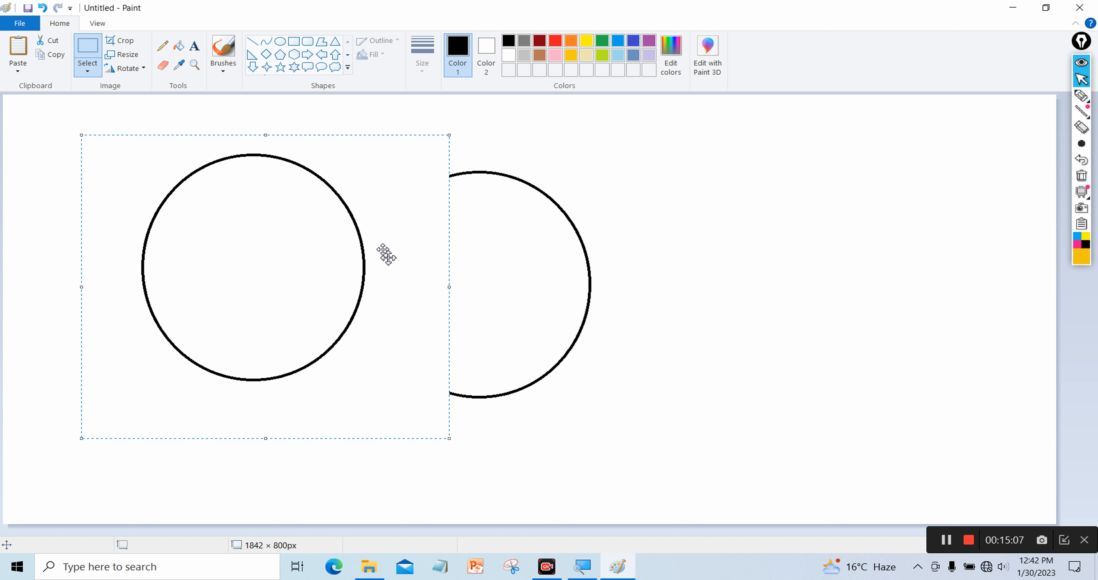
left_click(88, 69)
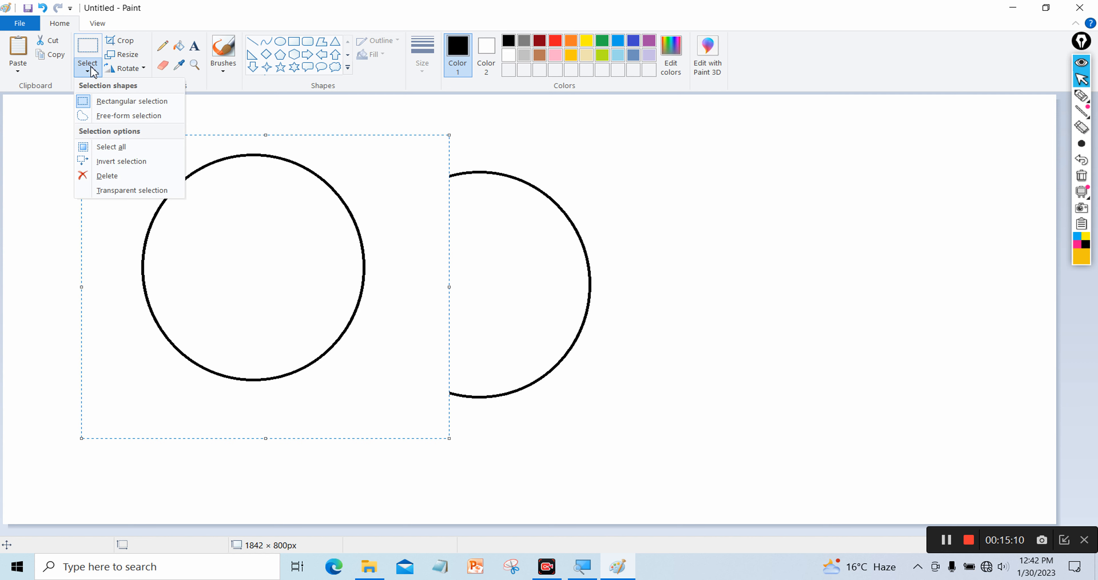
left_click(124, 190)
left_click_drag(171, 220, 193, 246)
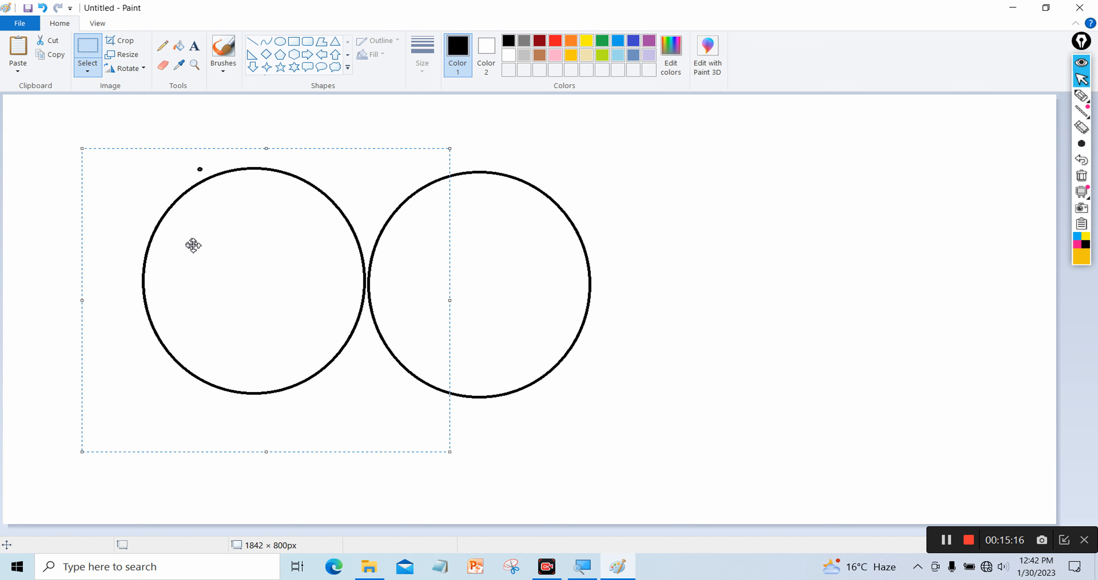
Paste a third circle and place it touching the right of the middle one
left_click(14, 53)
left_click_drag(191, 228, 426, 264)
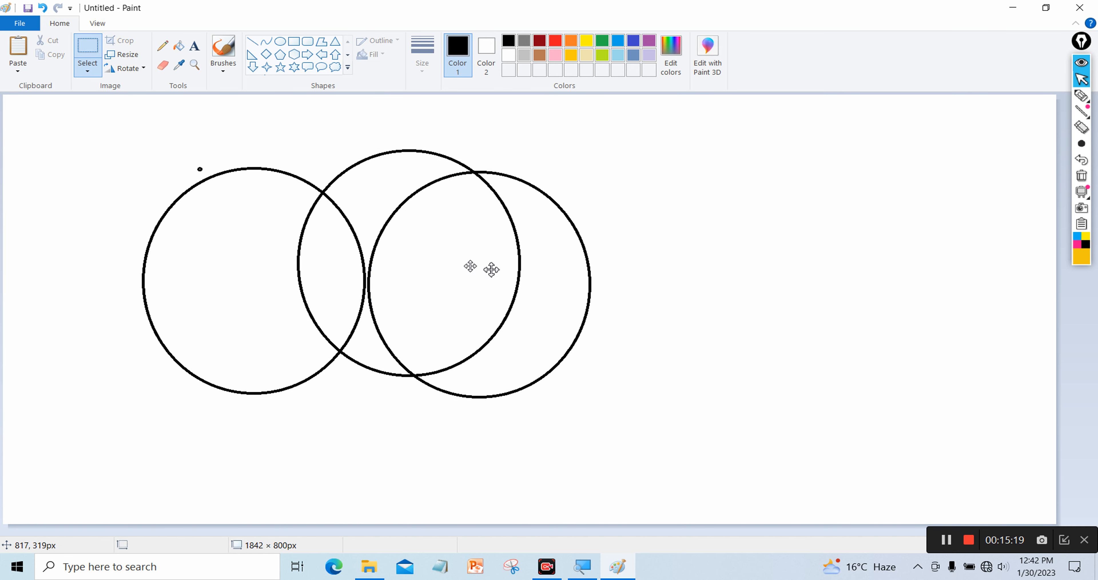
left_click_drag(777, 274, 721, 282)
left_click(160, 159)
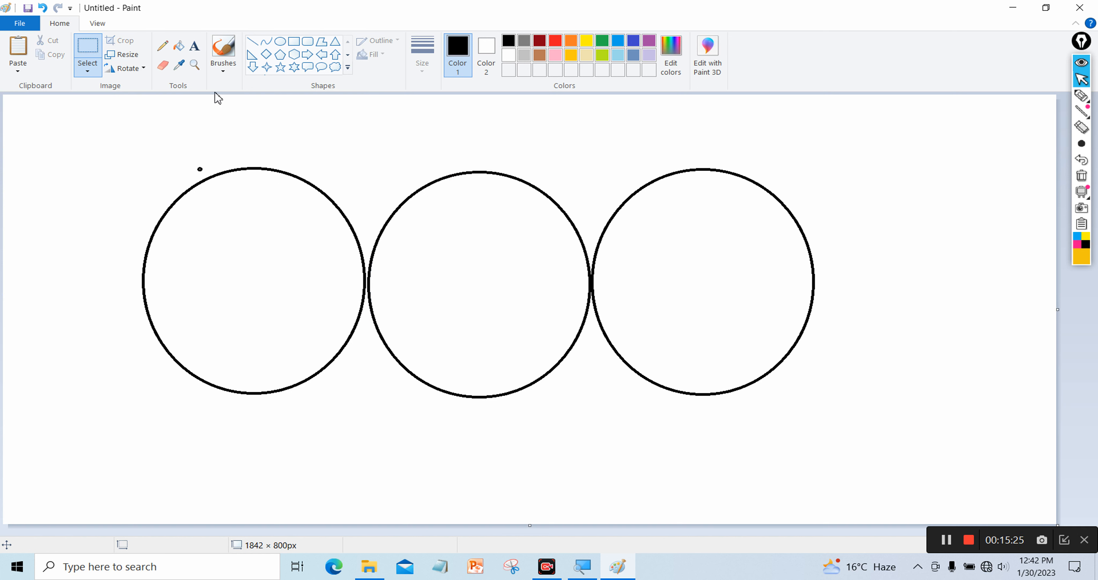
Fill the left circle solid black with the Fill tool
left_click(179, 45)
left_click(264, 229)
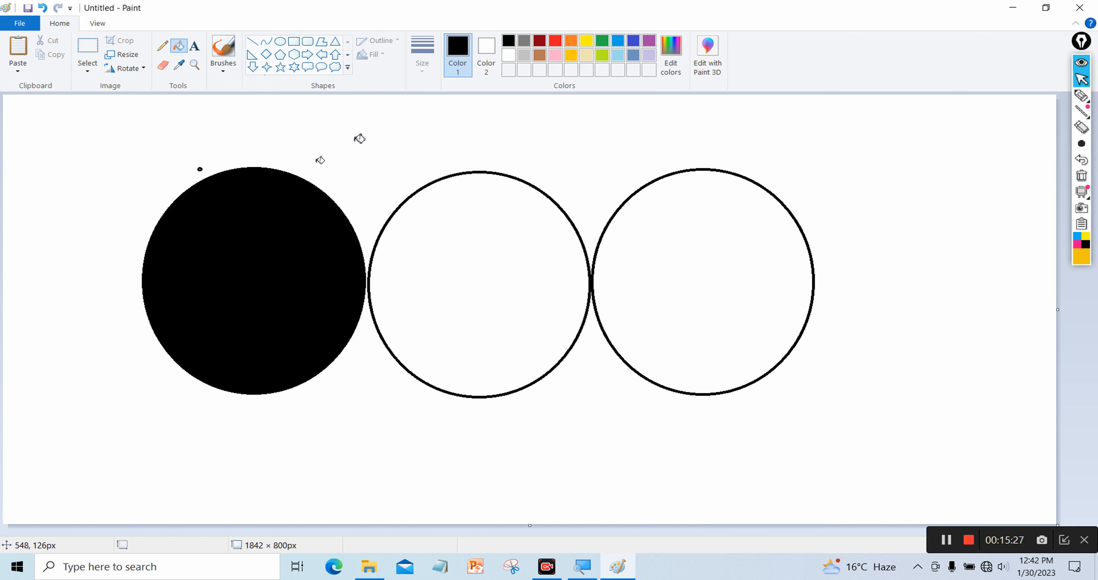
left_click(587, 41)
Fill the middle circle yellow, the right circle blue and the background lime green, then choose rectangular selection
left_click(534, 213)
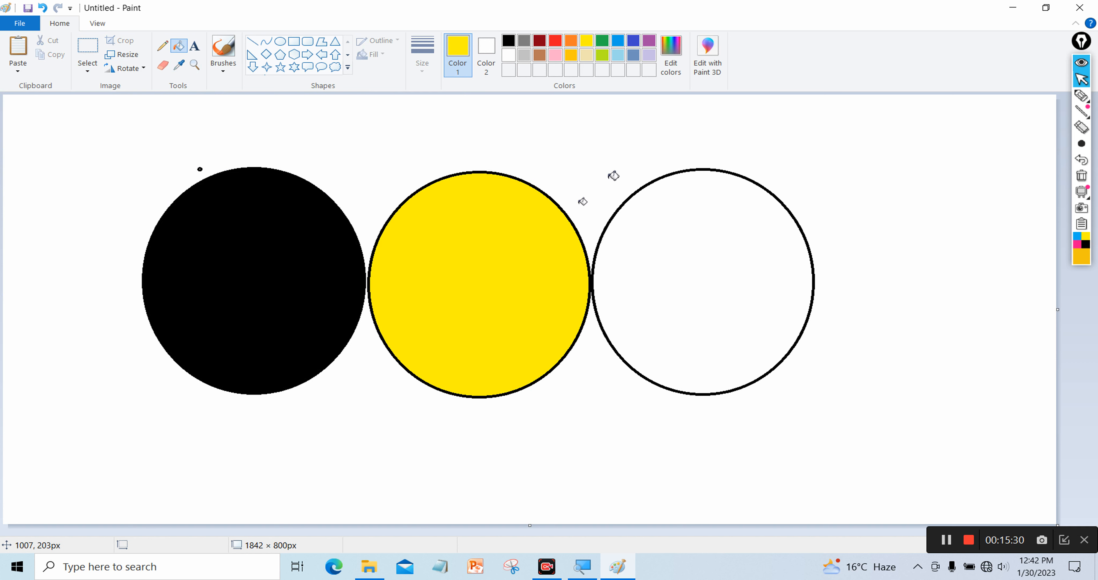
left_click(634, 41)
left_click(641, 256)
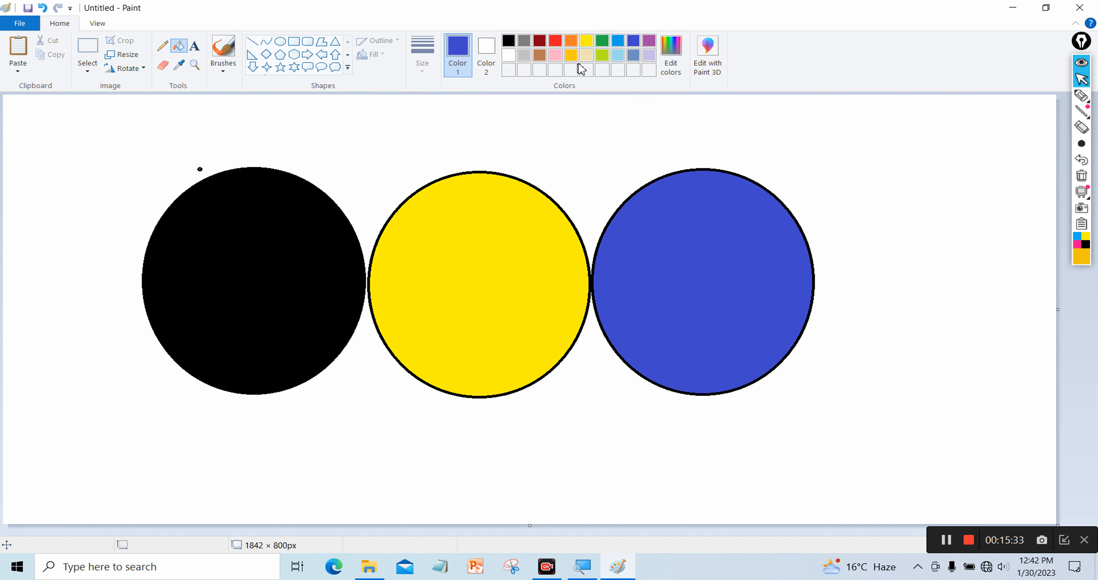
left_click(587, 55)
left_click(602, 55)
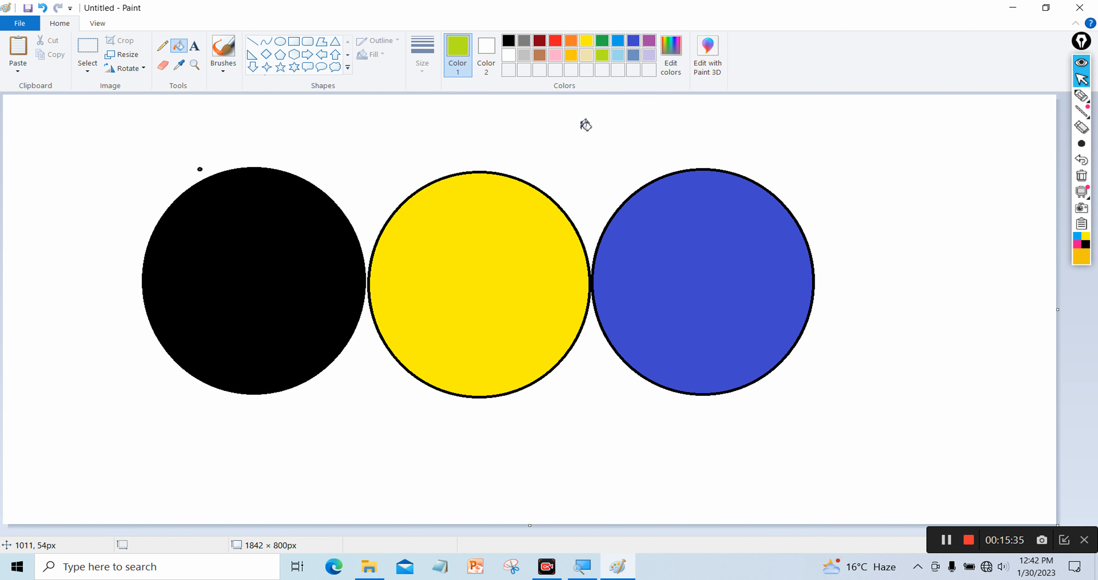
left_click(584, 127)
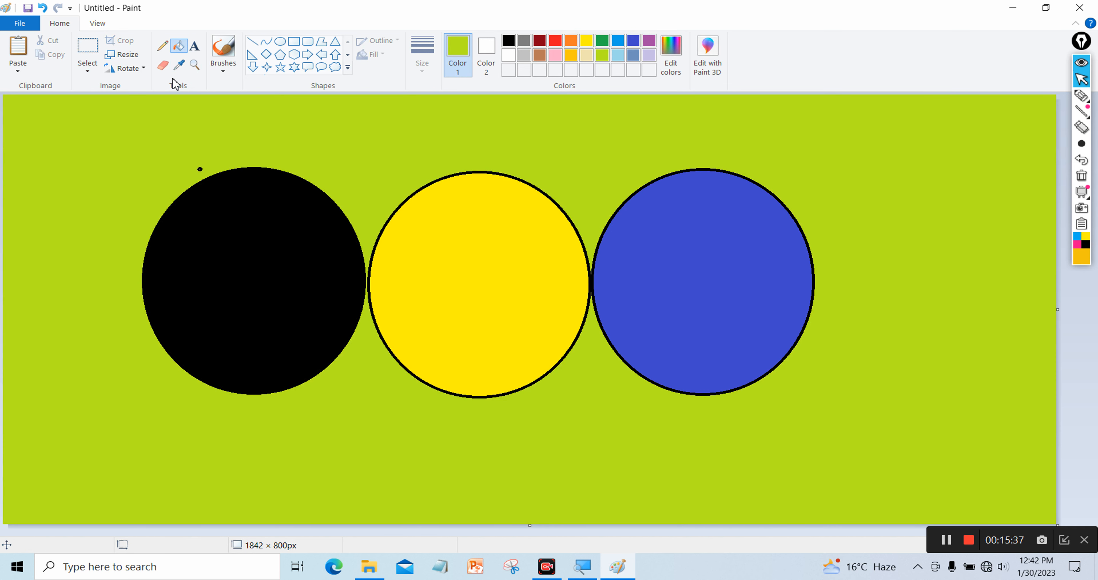
left_click(93, 69)
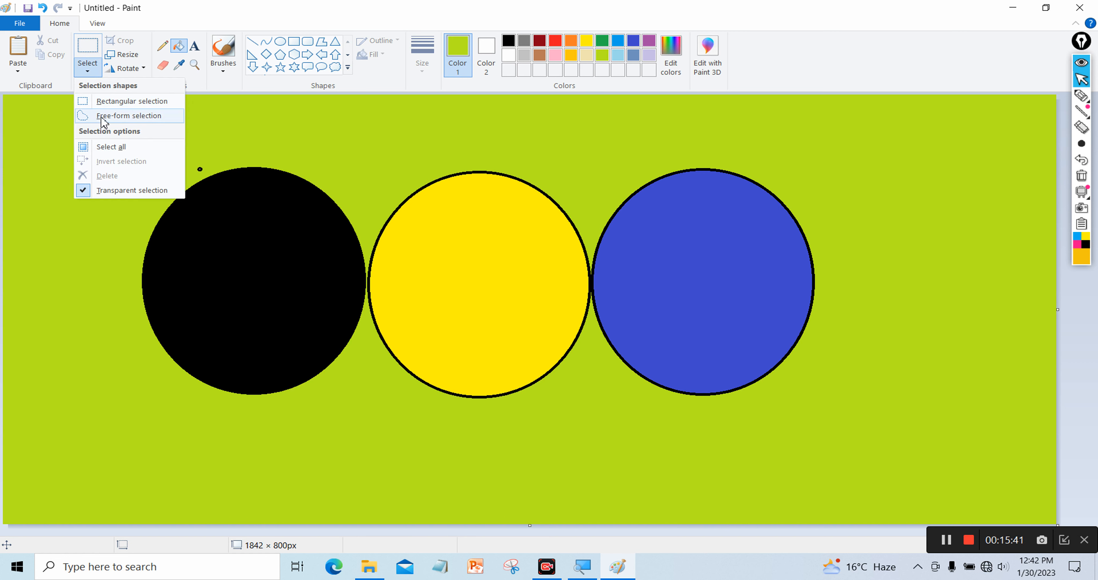
left_click(112, 107)
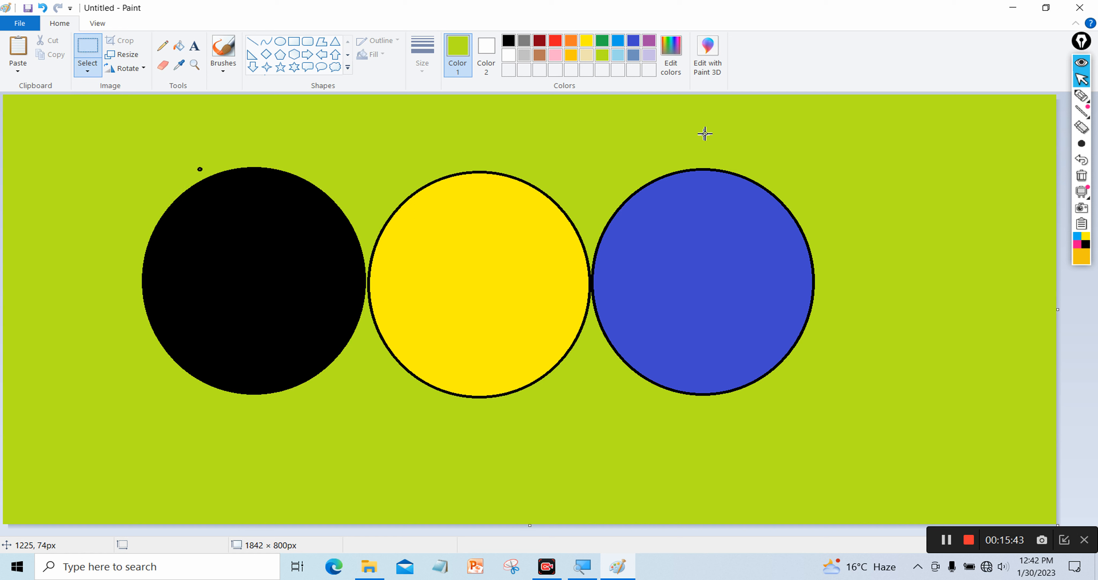
left_click_drag(704, 121, 862, 204)
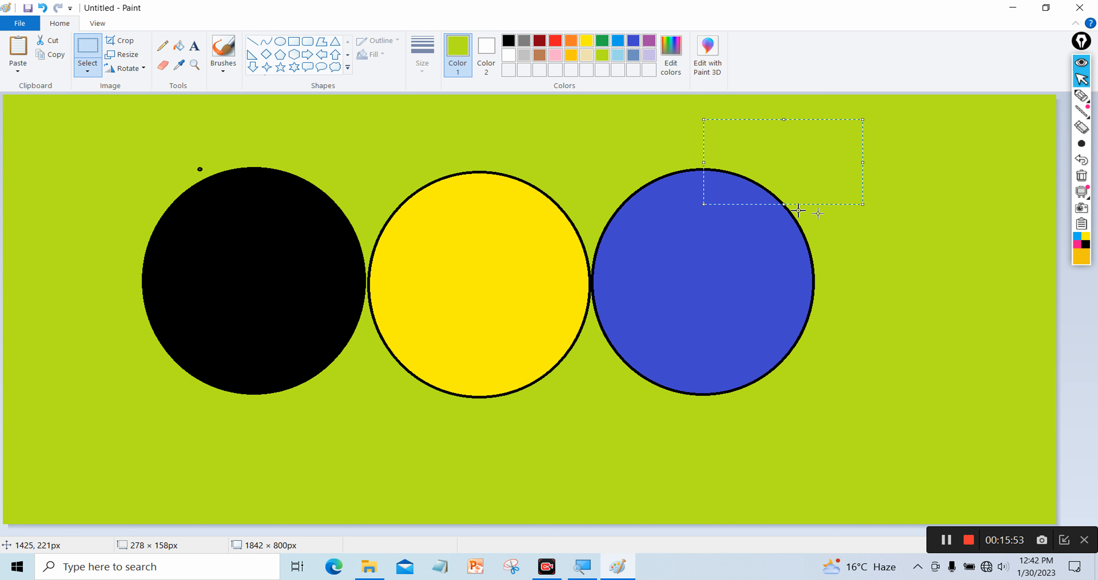
left_click(858, 210)
left_click_drag(844, 180, 972, 283)
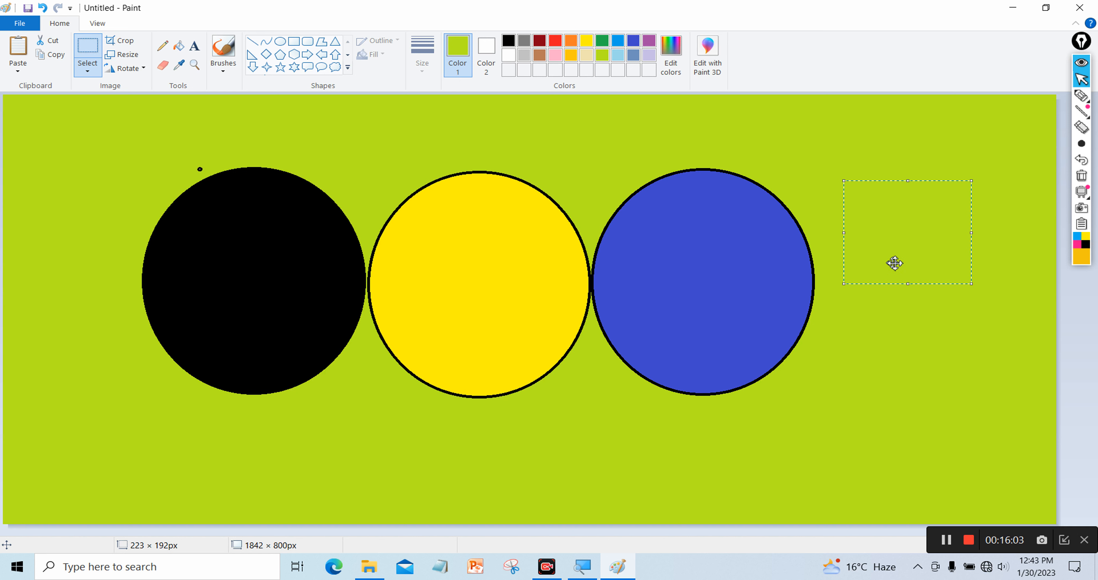
left_click(743, 146)
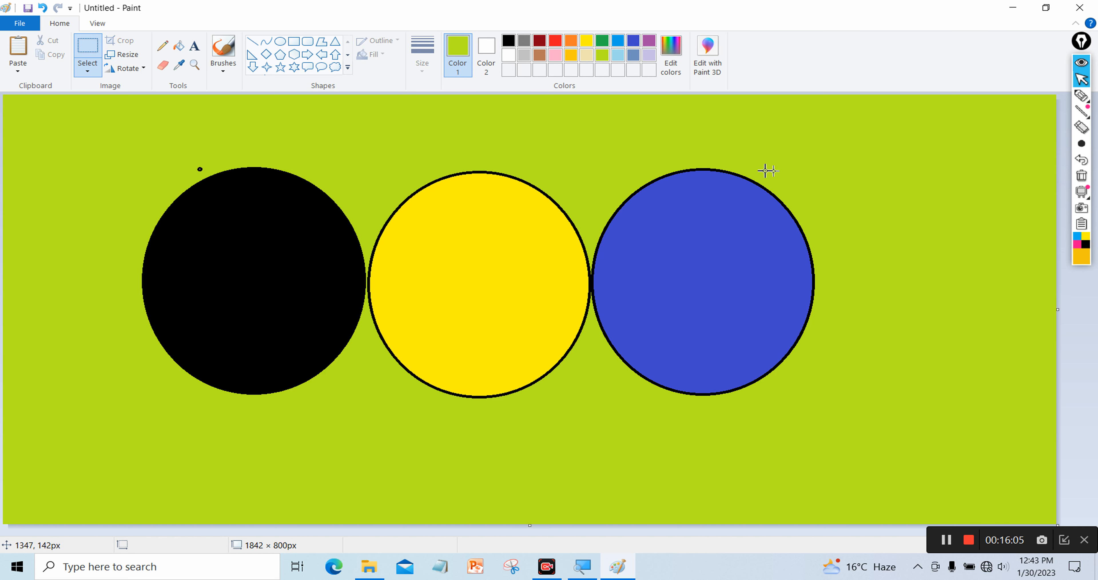
left_click_drag(589, 148, 863, 279)
left_click_drag(684, 207, 505, 240)
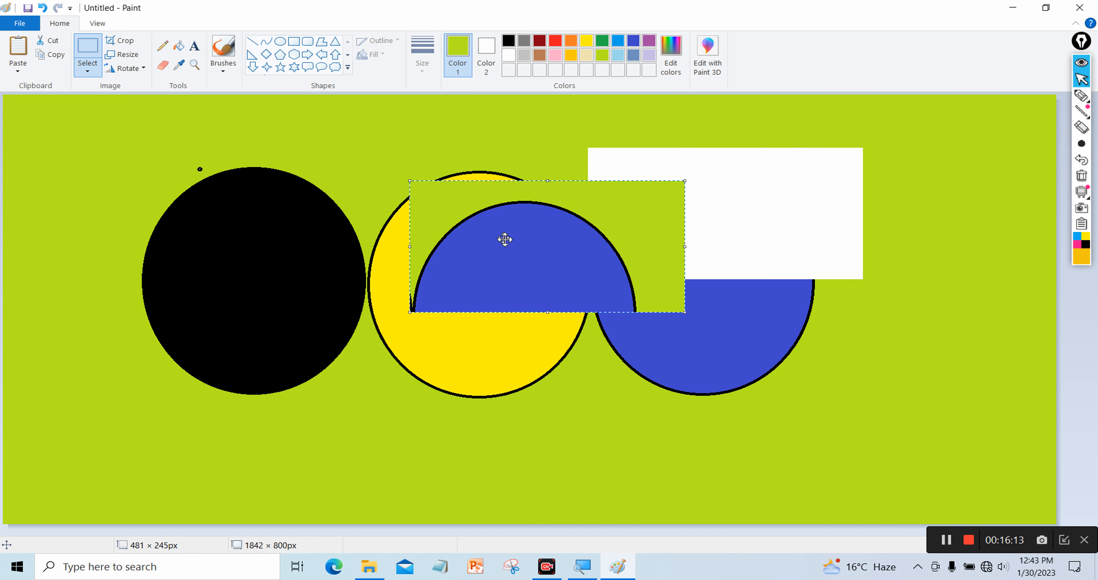
key("Delete")
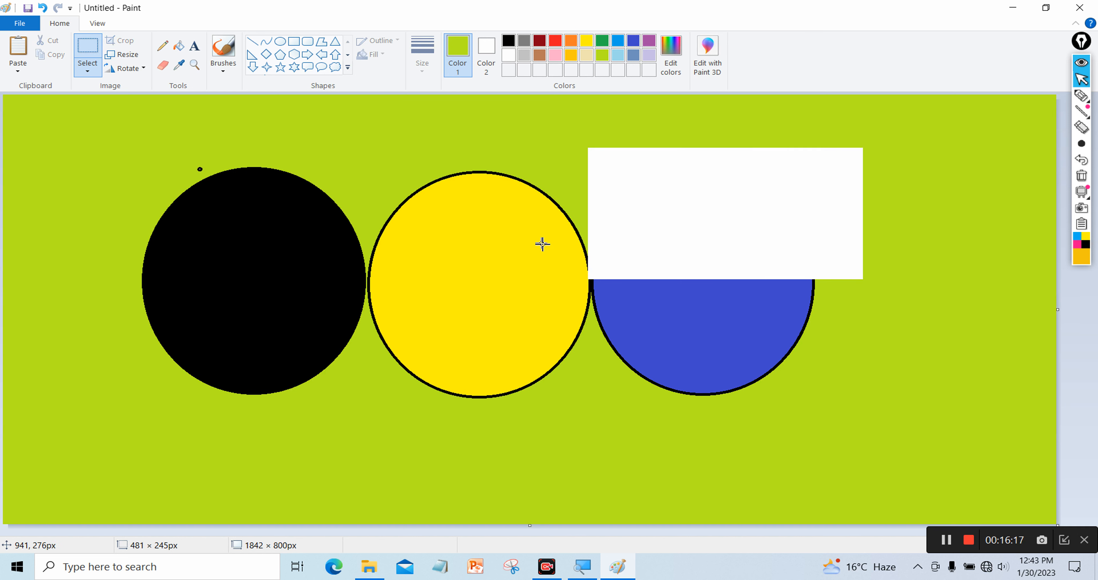
key("ctrl+z")
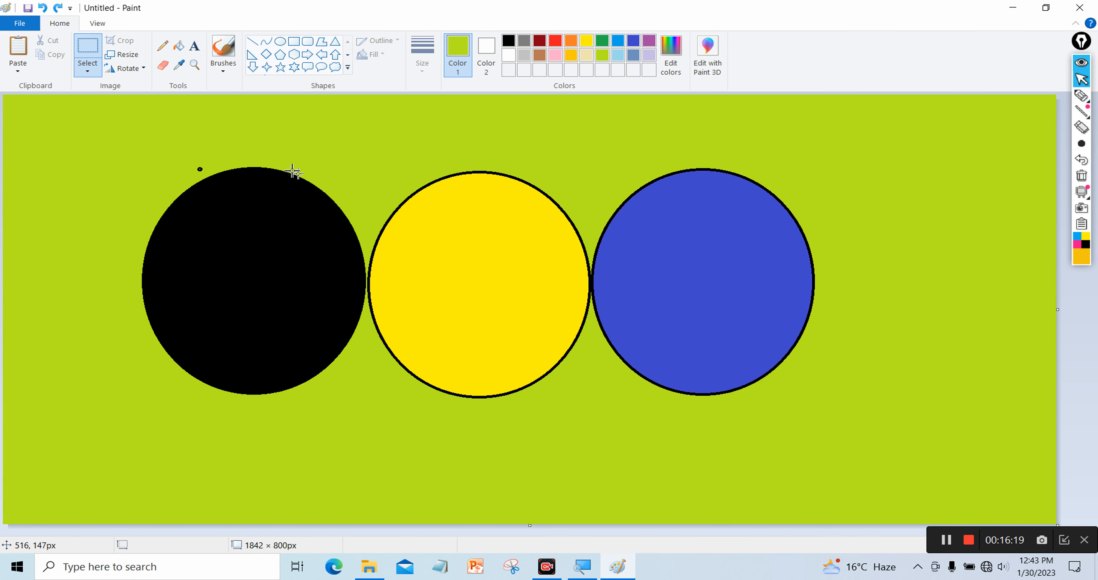
Switch to free-form selection and trial-move a traced black piece, then undo it
left_click(88, 72)
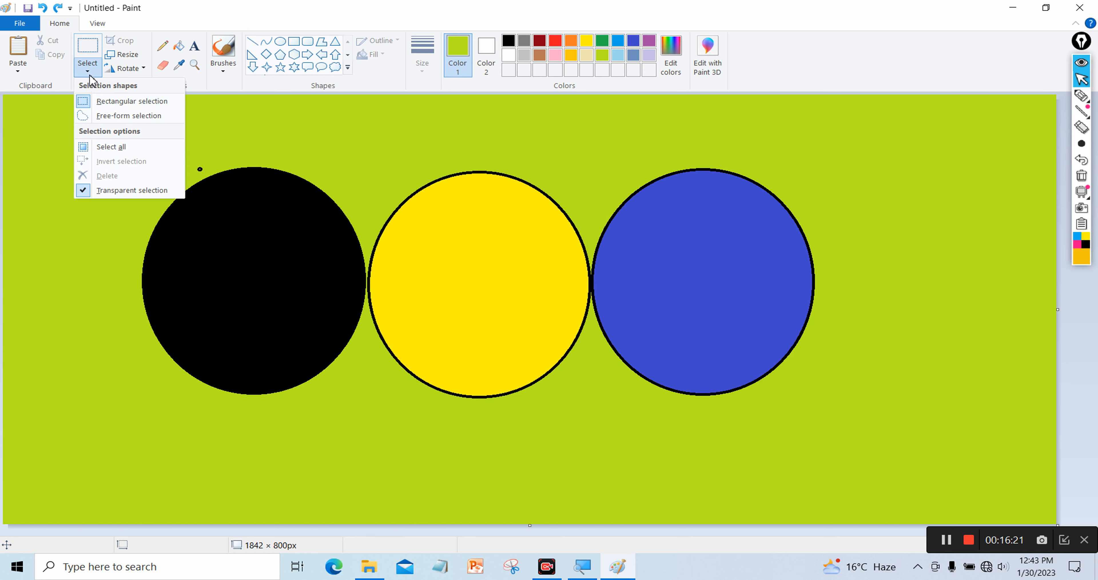
left_click(110, 115)
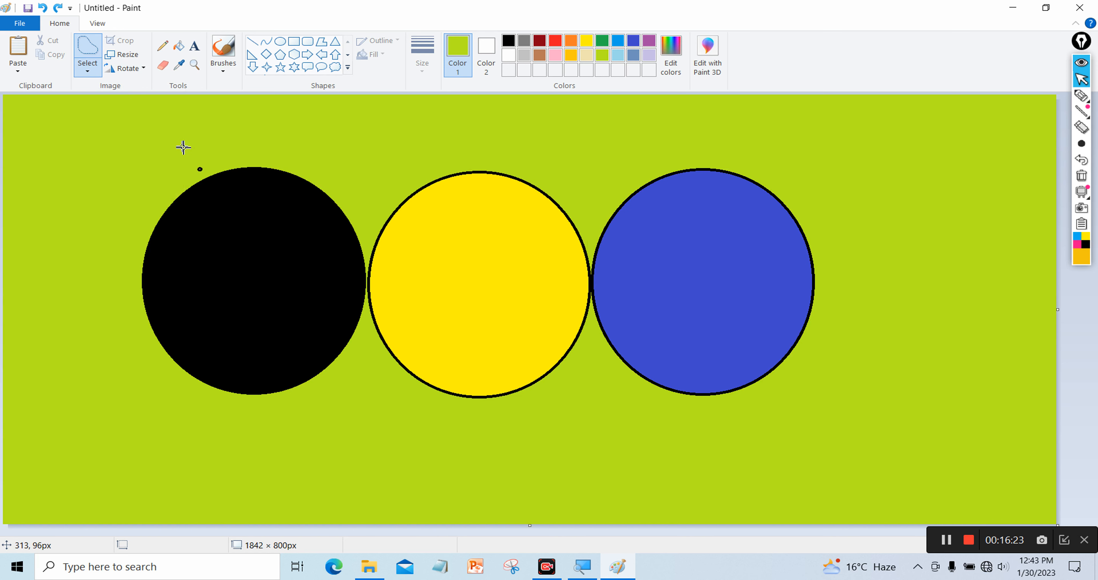
left_click(87, 76)
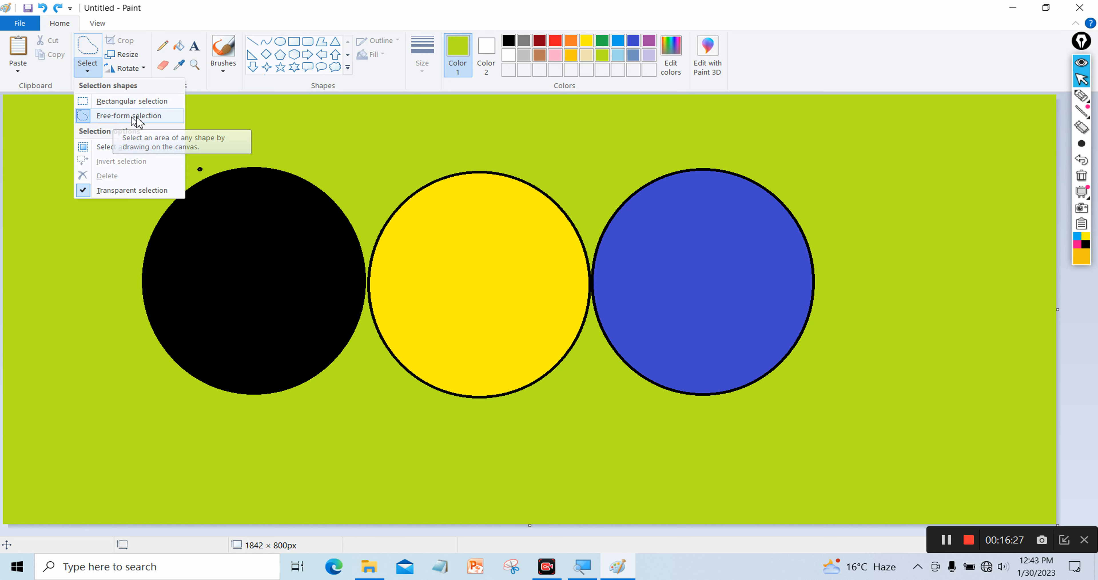
left_click(217, 157)
mouse_move(217, 155)
left_mouse_down()
mouse_move(174, 175)
mouse_move(154, 198)
mouse_move(164, 225)
mouse_move(263, 288)
mouse_move(301, 282)
mouse_move(280, 244)
mouse_move(276, 177)
mouse_move(201, 173)
left_mouse_up()
left_click_drag(226, 216, 466, 269)
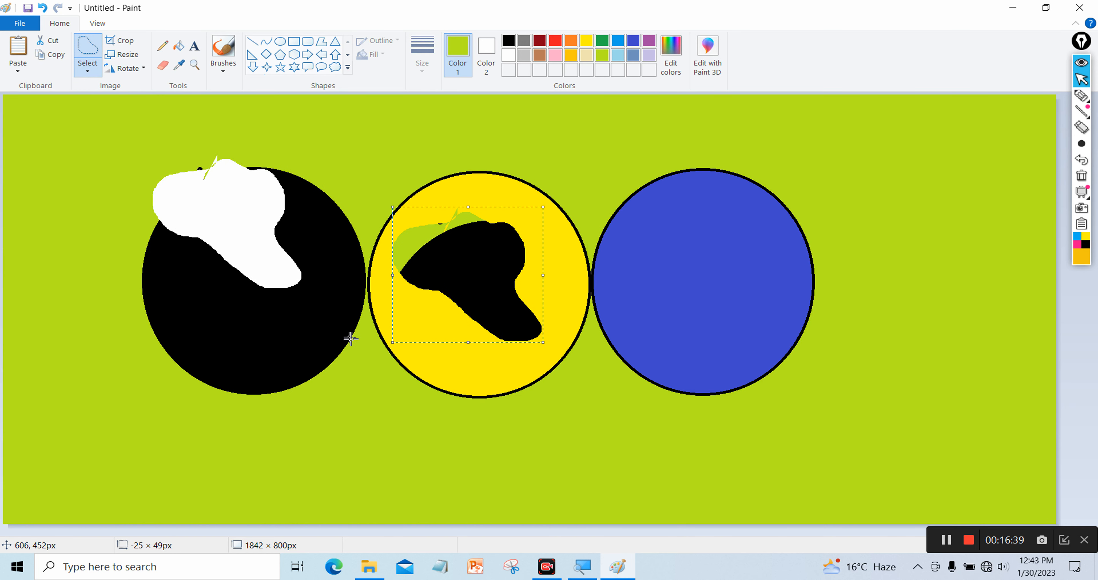
key("ctrl+z")
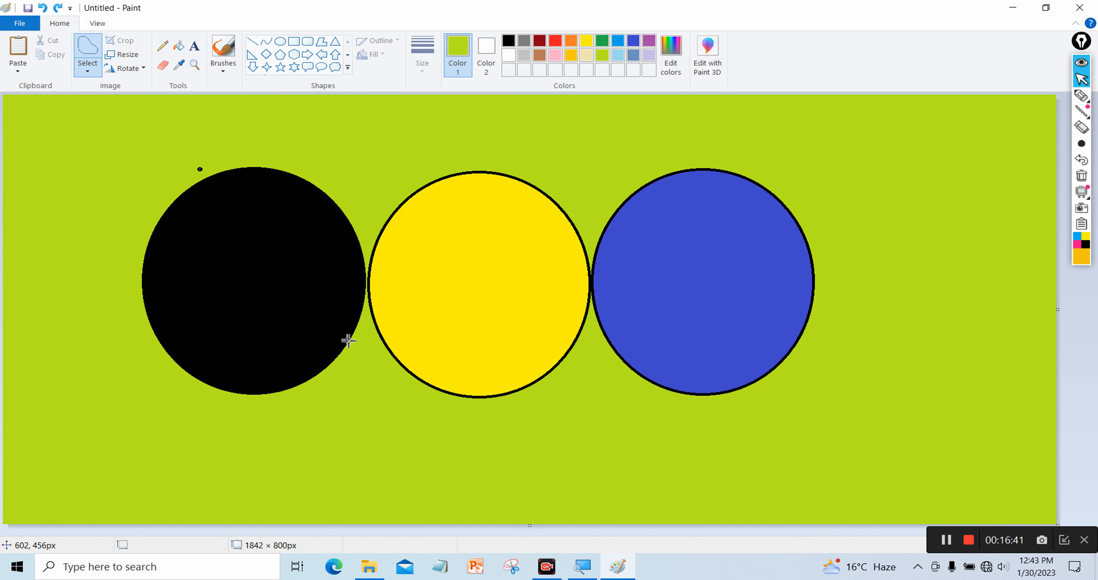
Trace a new piece inside the black circle and drag it into the yellow circle
mouse_move(226, 319)
left_mouse_down()
mouse_move(194, 284)
mouse_move(195, 223)
mouse_move(241, 208)
mouse_move(245, 228)
mouse_move(272, 241)
mouse_move(232, 281)
mouse_move(257, 296)
mouse_move(223, 309)
left_mouse_up()
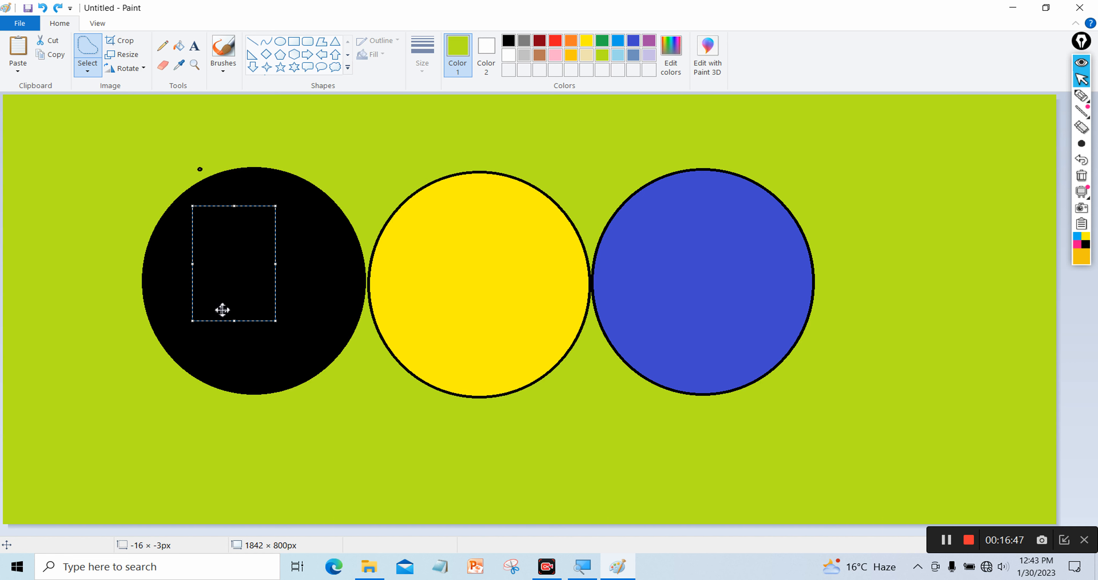
left_click_drag(218, 272, 449, 293)
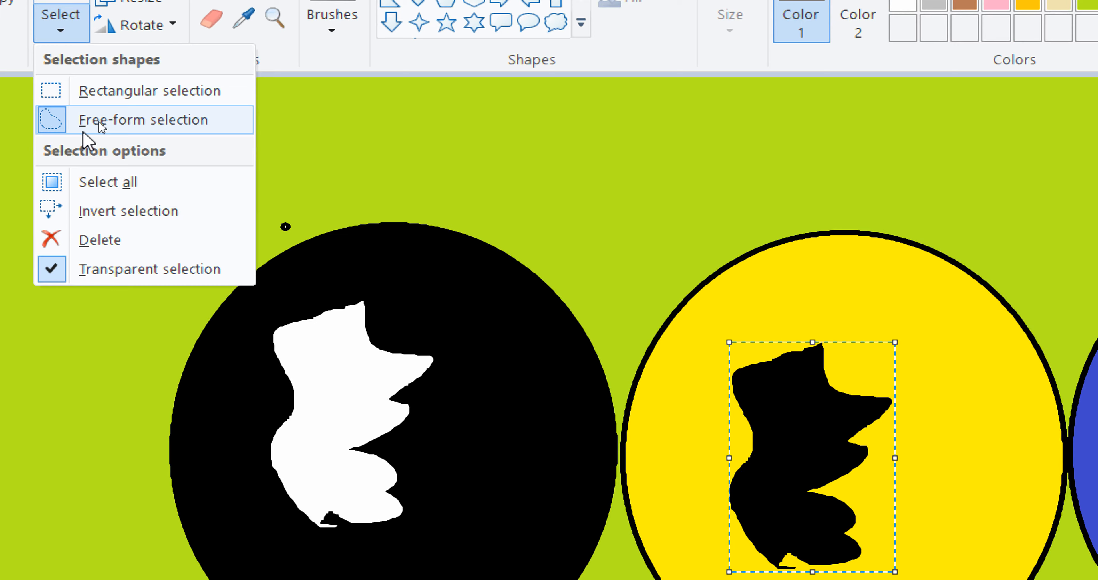
left_click(99, 122)
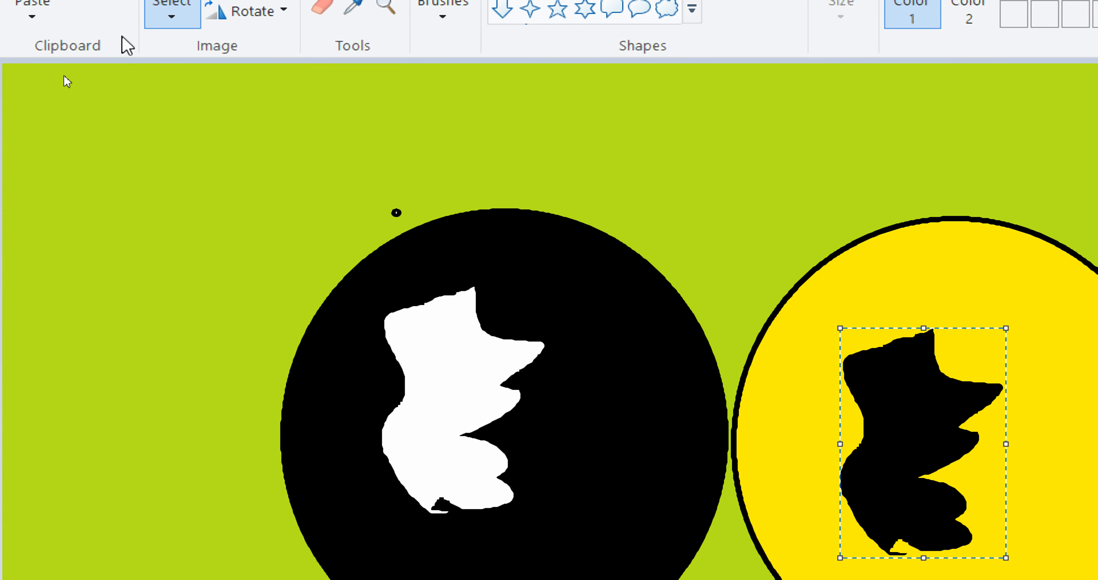
left_click(171, 17)
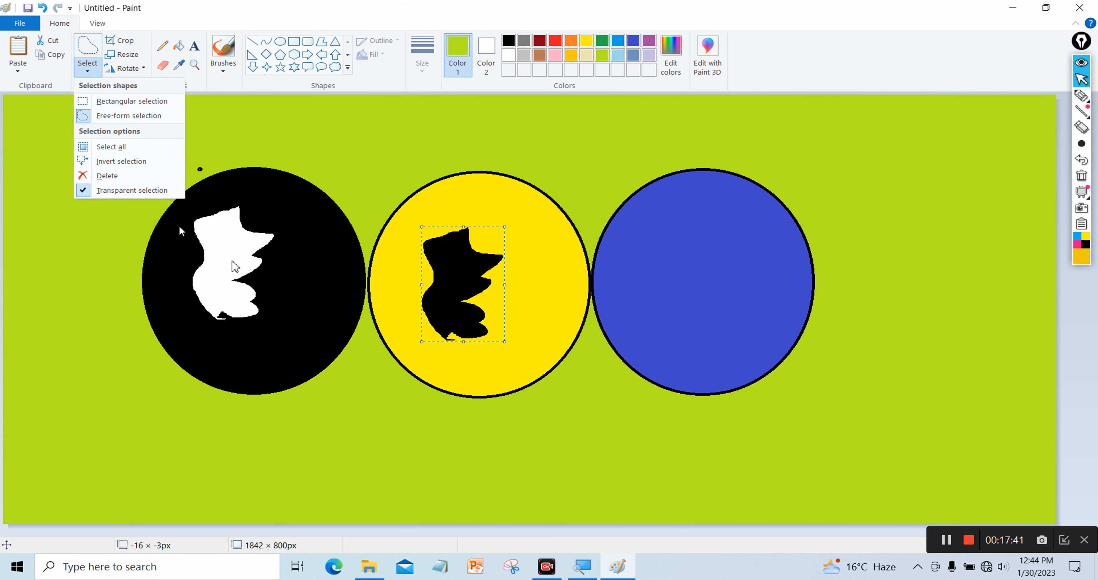
left_click(1063, 540)
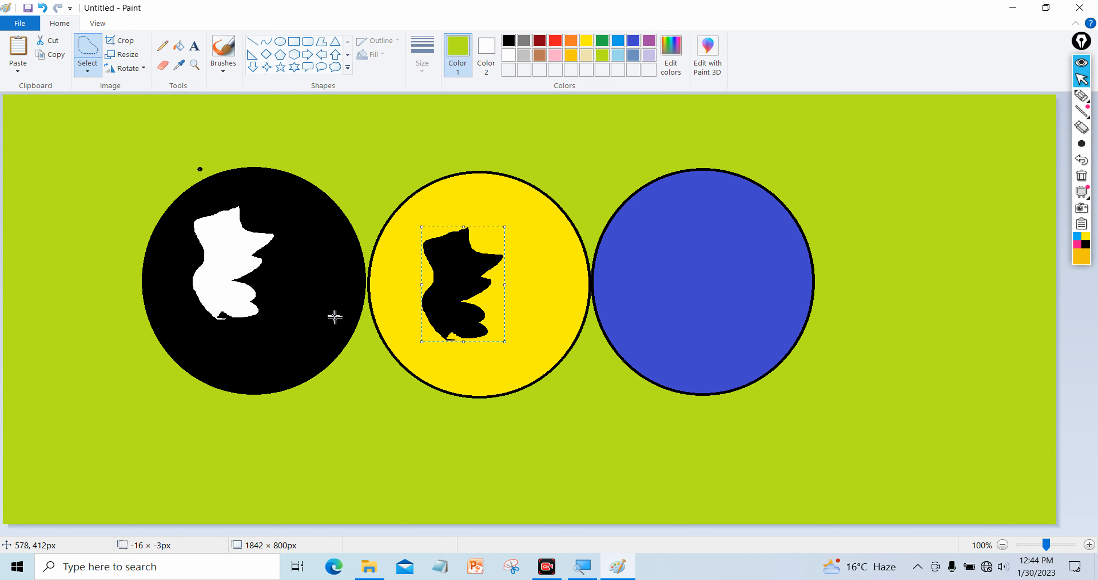
Drop the moved piece and switch the selection shape to rectangular
left_click(208, 152)
mouse_move(272, 155)
left_mouse_down()
mouse_move(322, 275)
mouse_move(684, 279)
left_mouse_up()
left_click(21, 164)
left_click(87, 71)
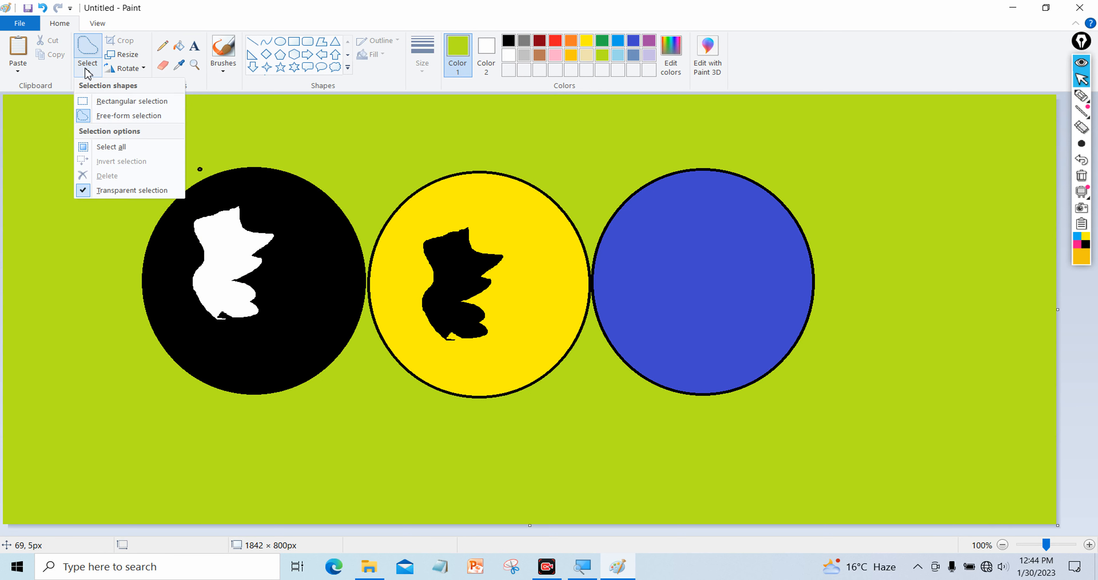
left_click(128, 101)
Delete a band across the black and yellow circles as a trial, then undo it
left_click_drag(160, 173, 637, 345)
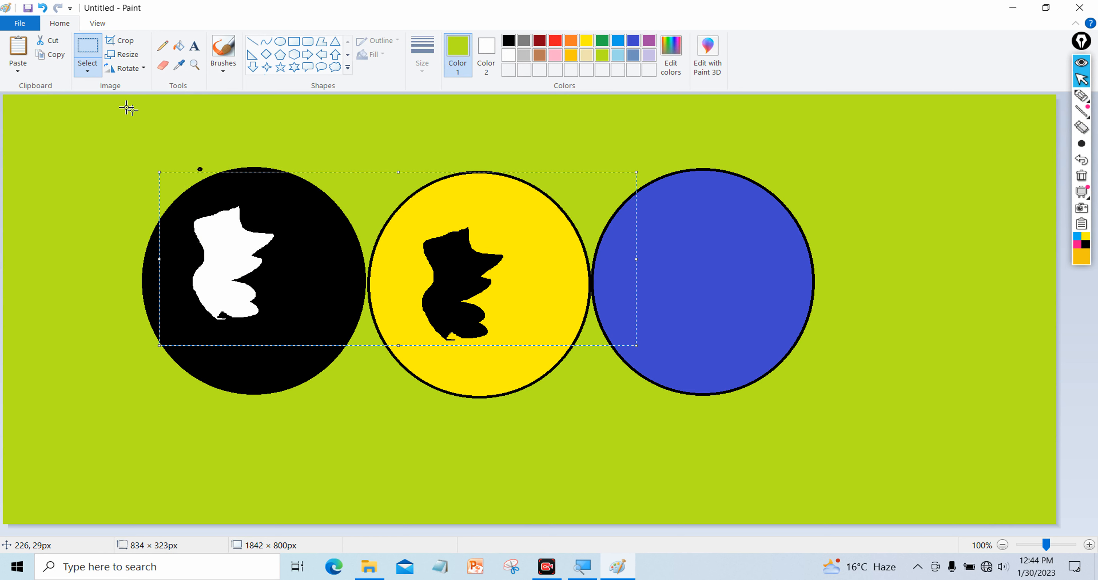
left_click(90, 73)
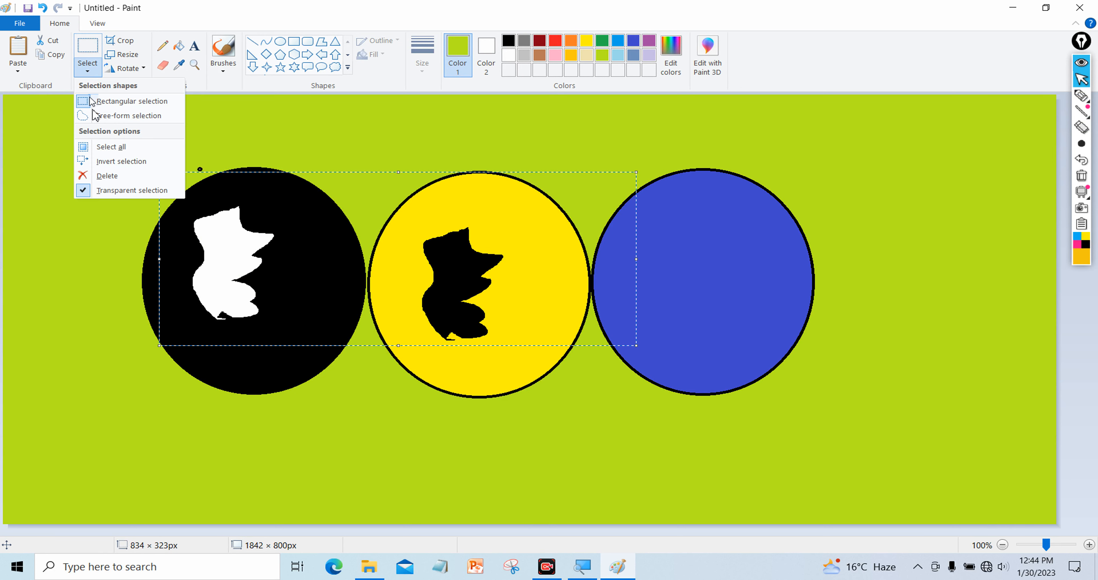
left_click(110, 176)
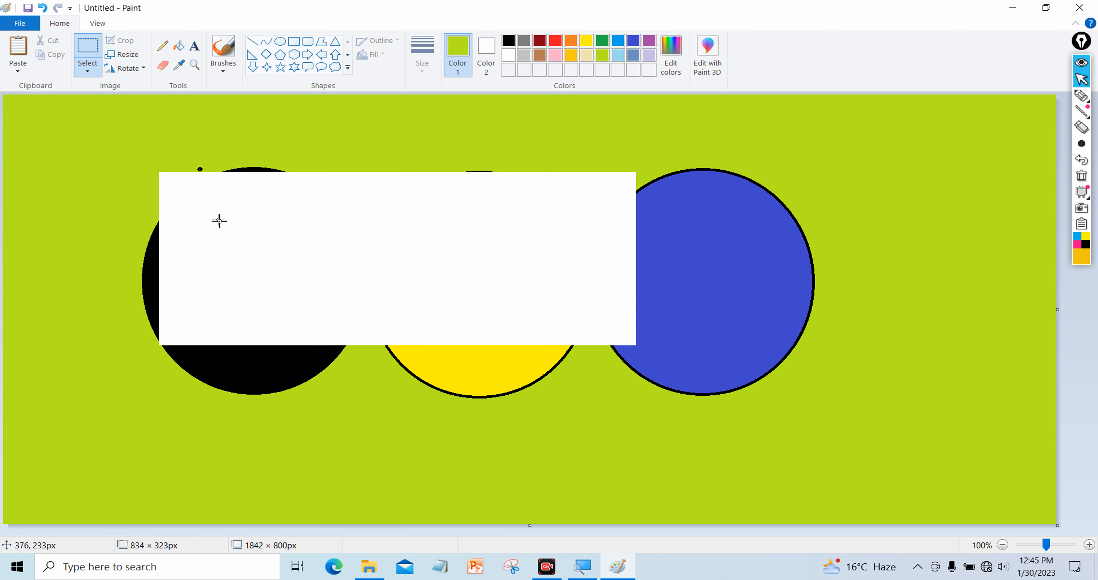
key("ctrl+z")
Draw a rectangular selection enclosing all three circles
left_click_drag(116, 183, 695, 324)
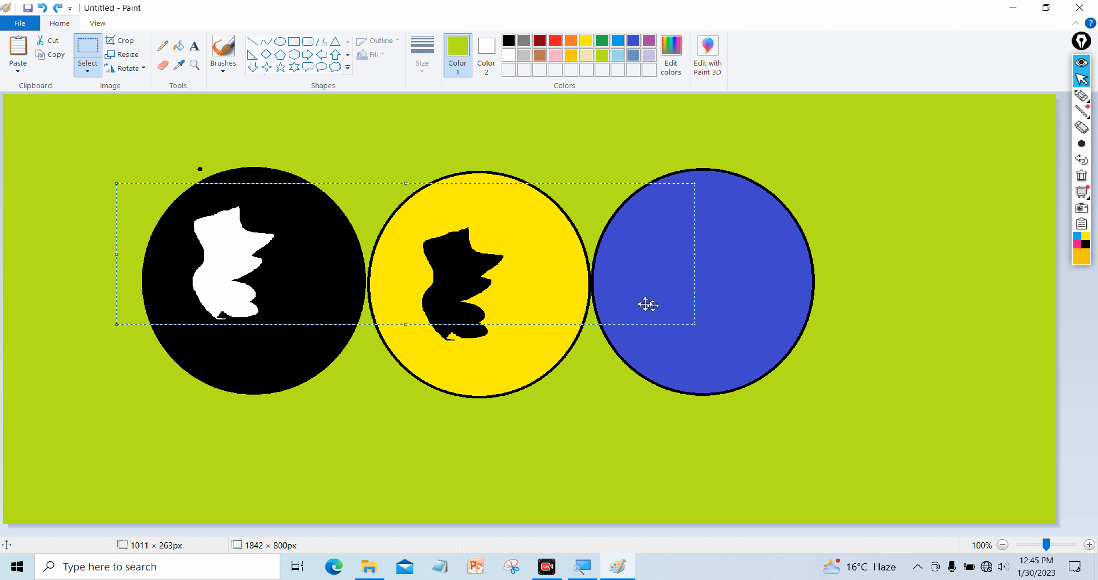
left_click(69, 171)
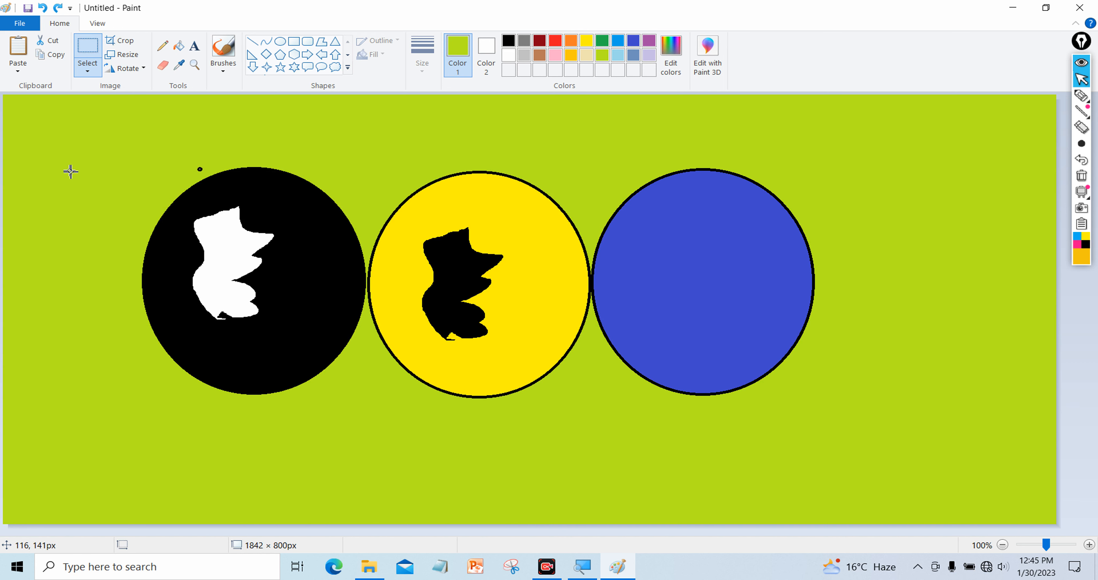
left_click_drag(115, 158, 830, 416)
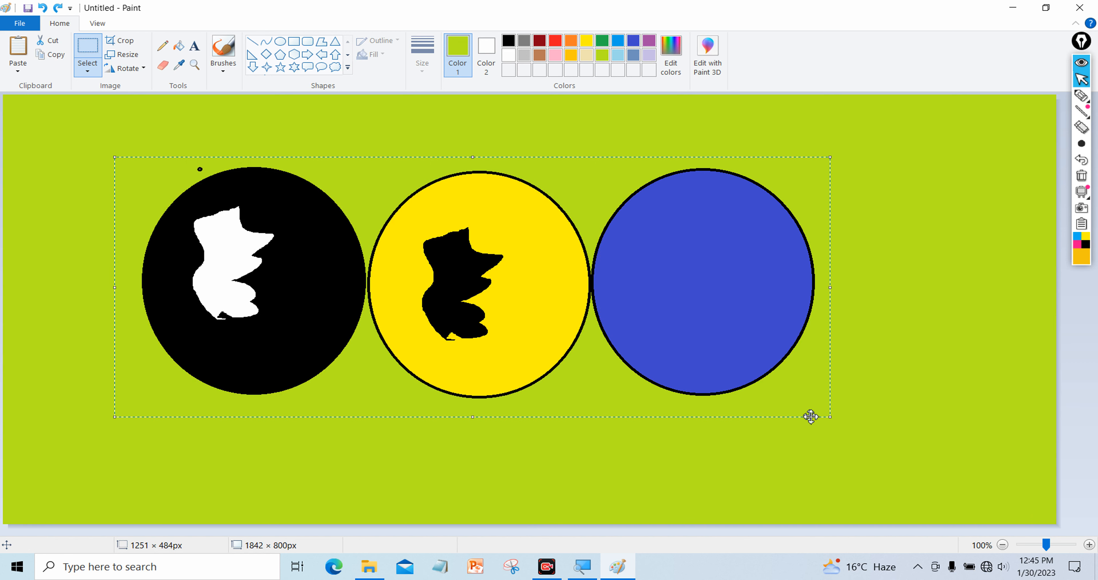
Invert the selection and delete everything outside the three-circle picture
left_click(87, 72)
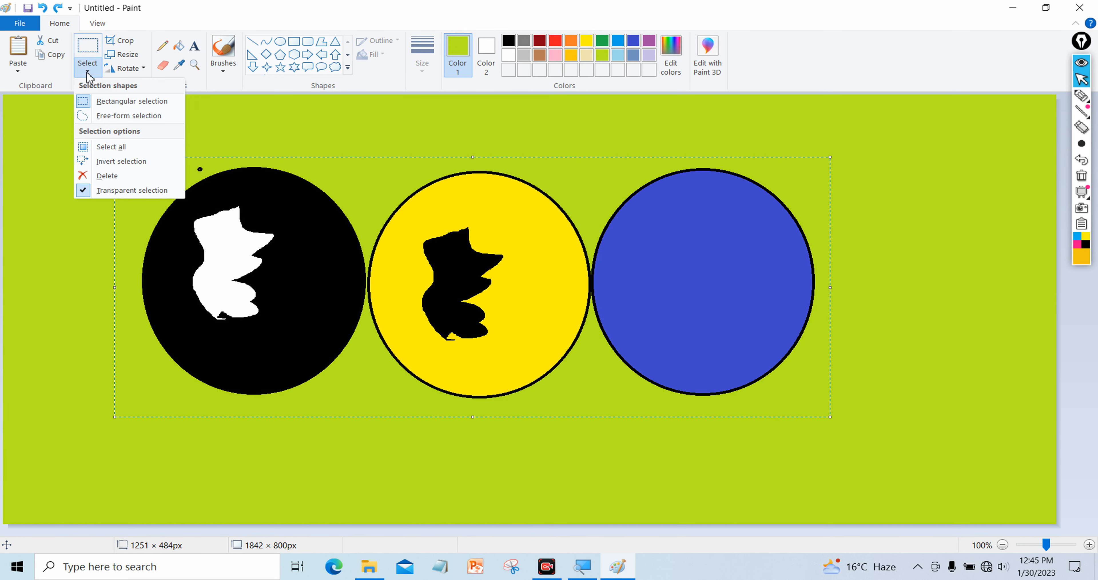
left_click(96, 163)
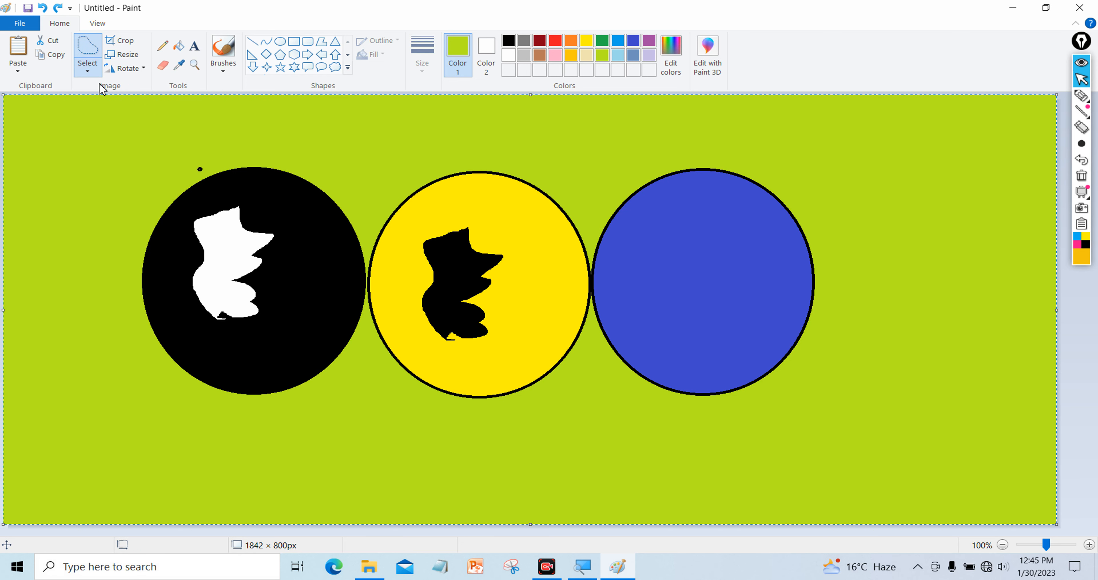
left_click(91, 74)
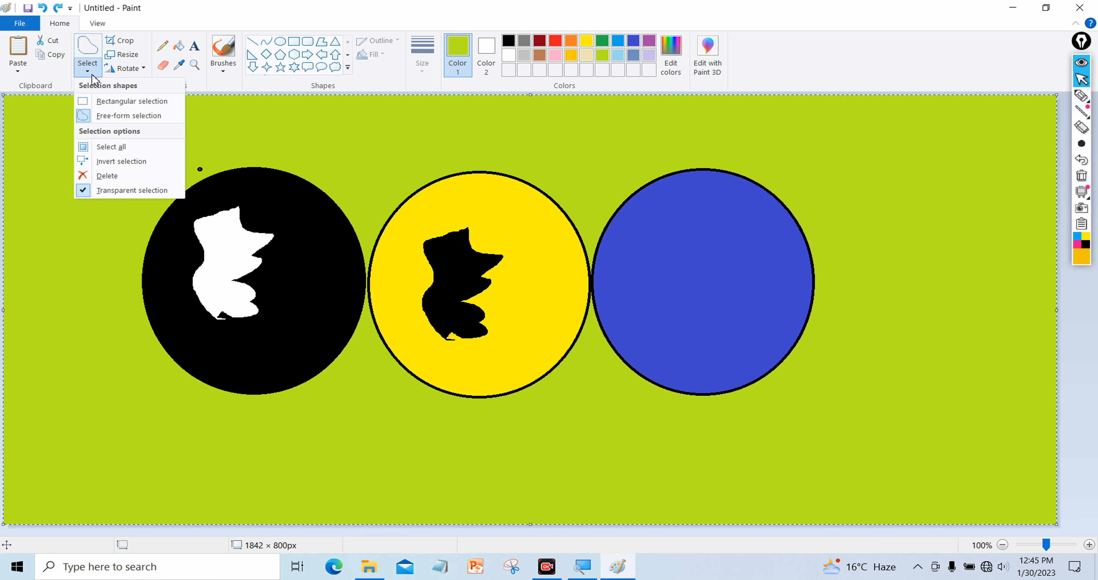
left_click(107, 176)
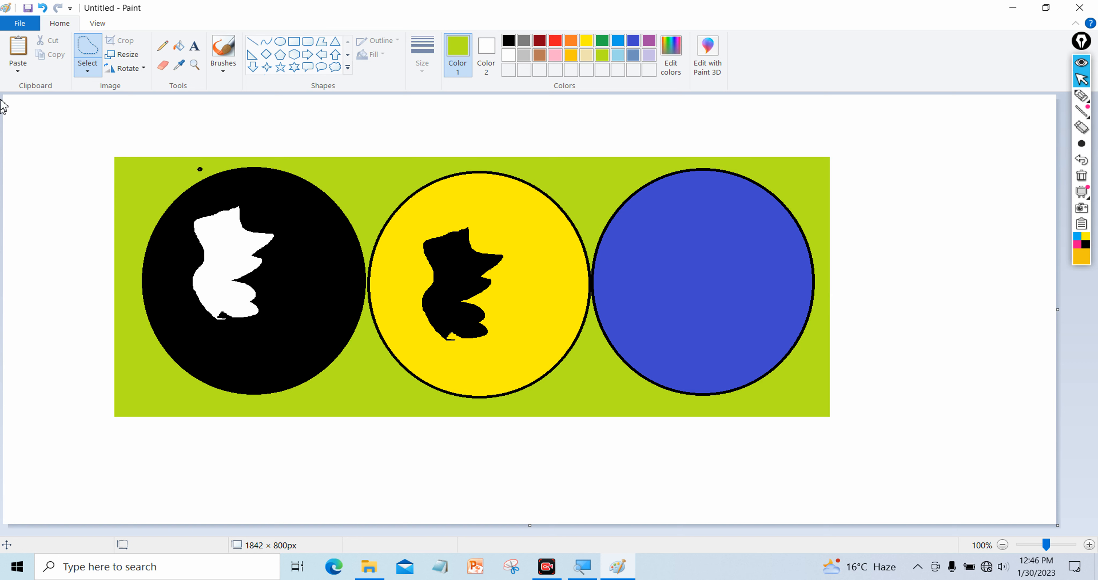
left_click(88, 69)
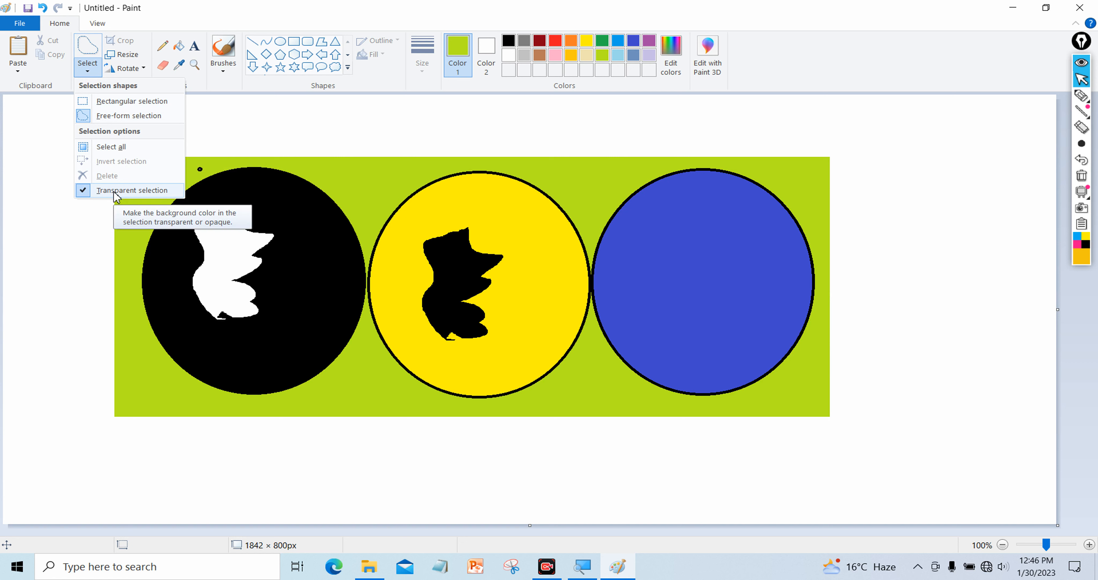
Dismiss the open selection list and pick Rectangular selection as the selection shape
left_click(91, 272)
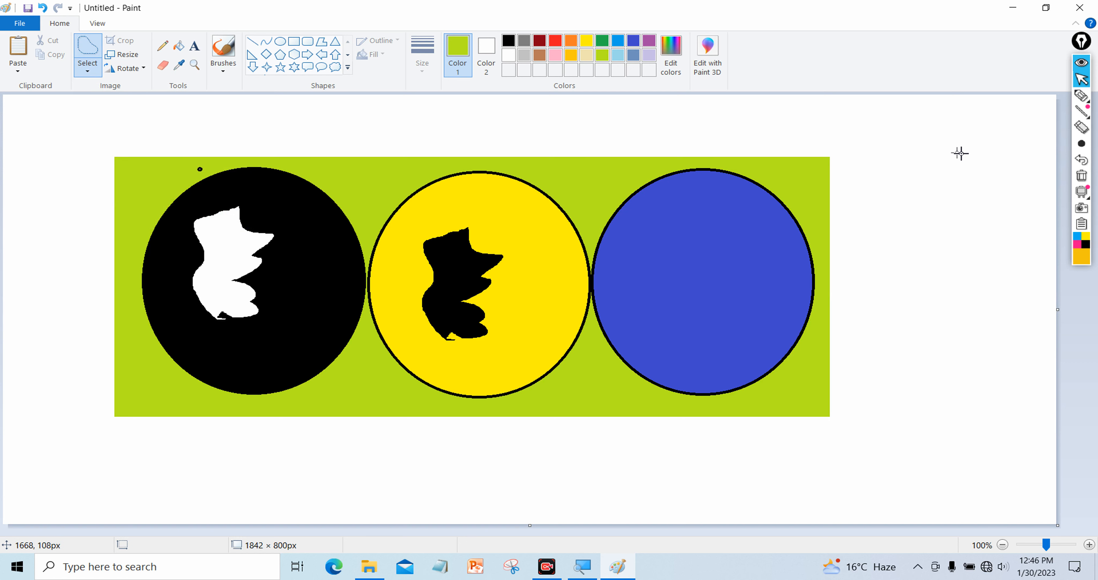
mouse_move(1088, 113)
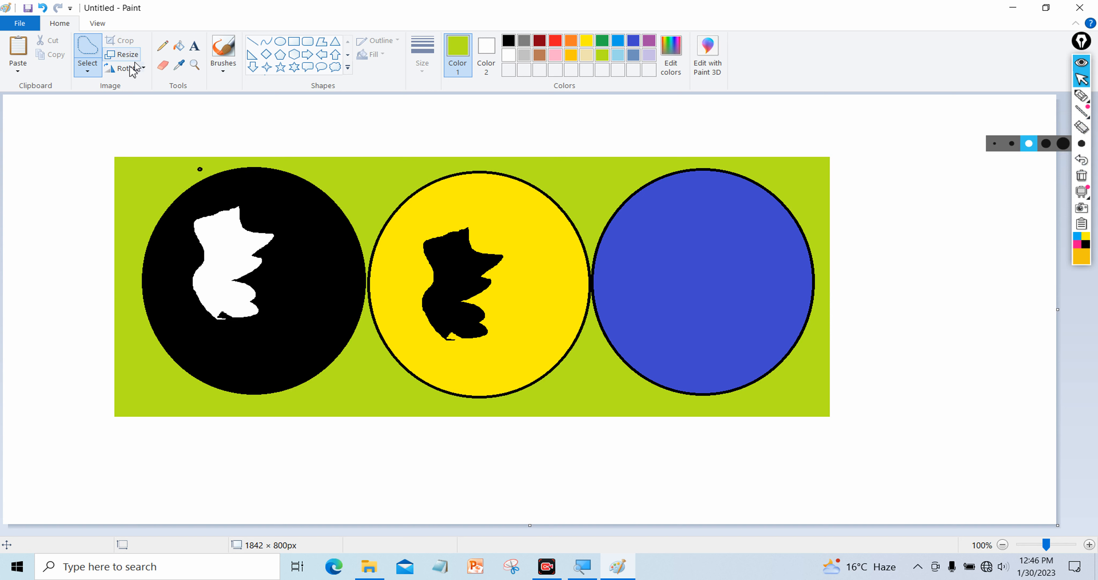
left_click(93, 75)
left_click(107, 101)
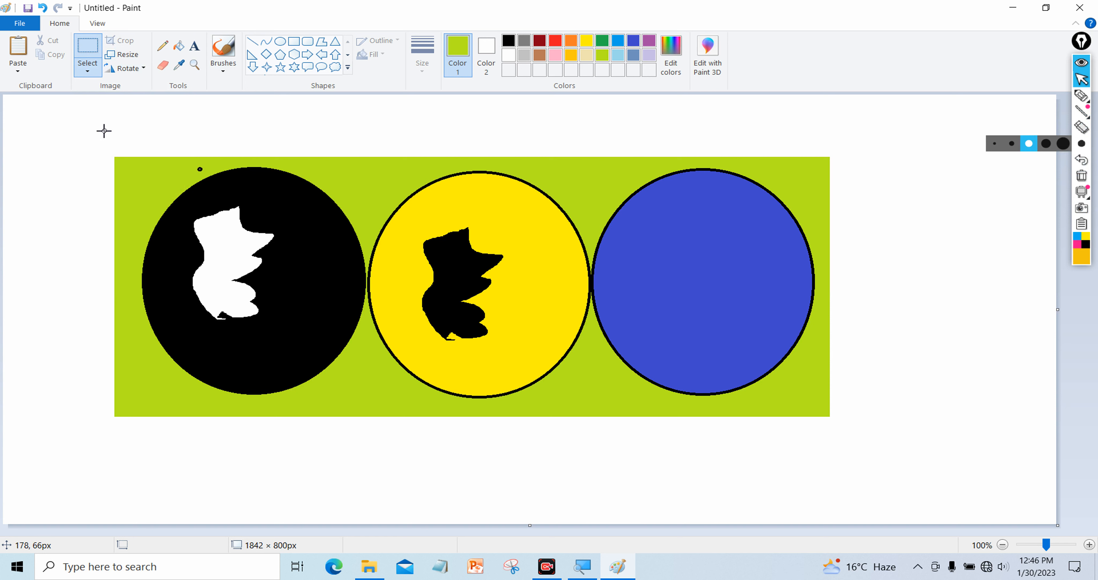
Loop a thin lime-green Pencil line around the three-circle picture
left_click(162, 46)
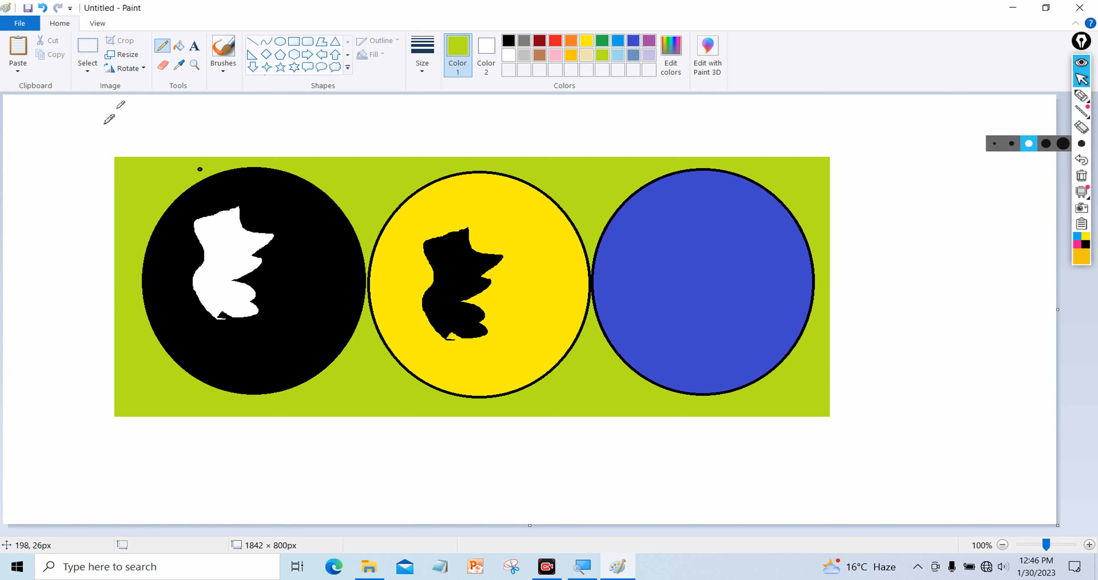
mouse_move(69, 98)
left_mouse_down()
mouse_move(58, 130)
mouse_move(81, 158)
mouse_move(122, 170)
mouse_move(184, 139)
mouse_move(414, 112)
left_mouse_up()
mouse_move(585, 122)
left_mouse_down()
mouse_move(813, 119)
mouse_move(1007, 290)
mouse_move(910, 399)
mouse_move(319, 472)
mouse_move(68, 366)
left_mouse_up()
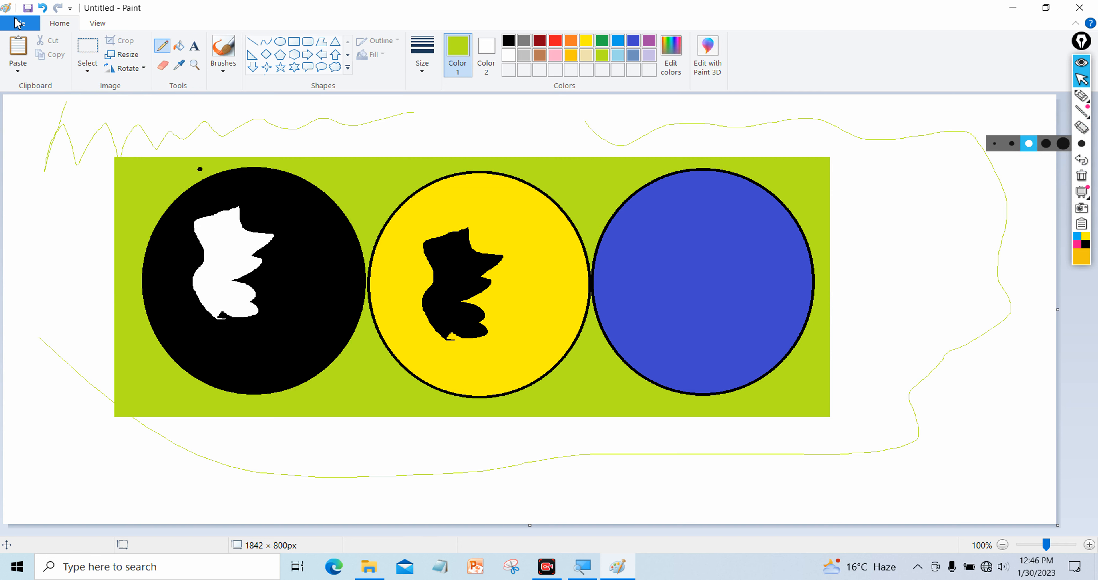
Check the page layout in Print preview, then close the preview
left_click(17, 24)
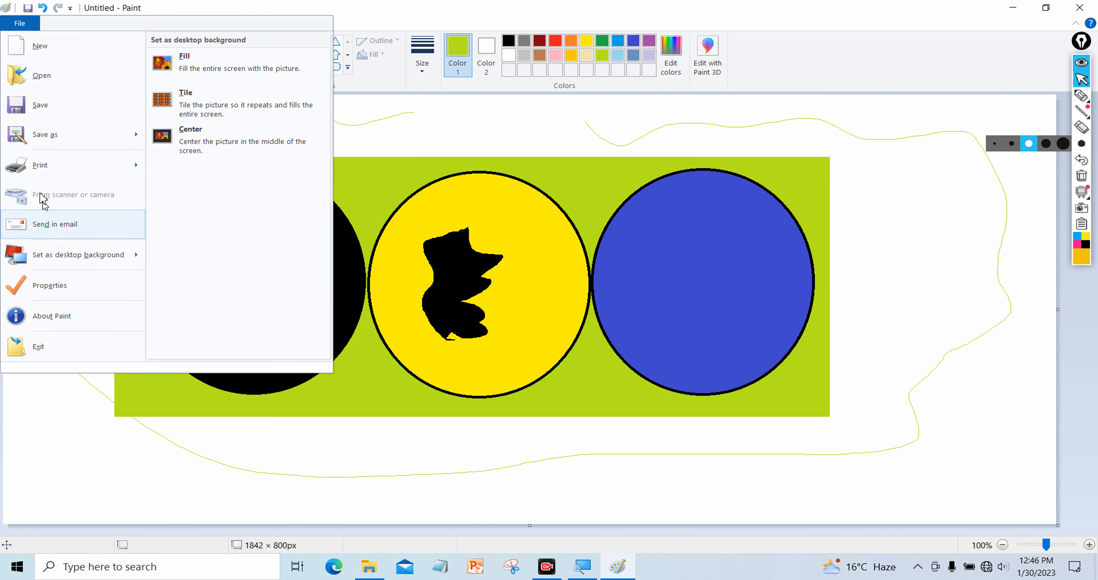
mouse_move(88, 171)
left_click(197, 149)
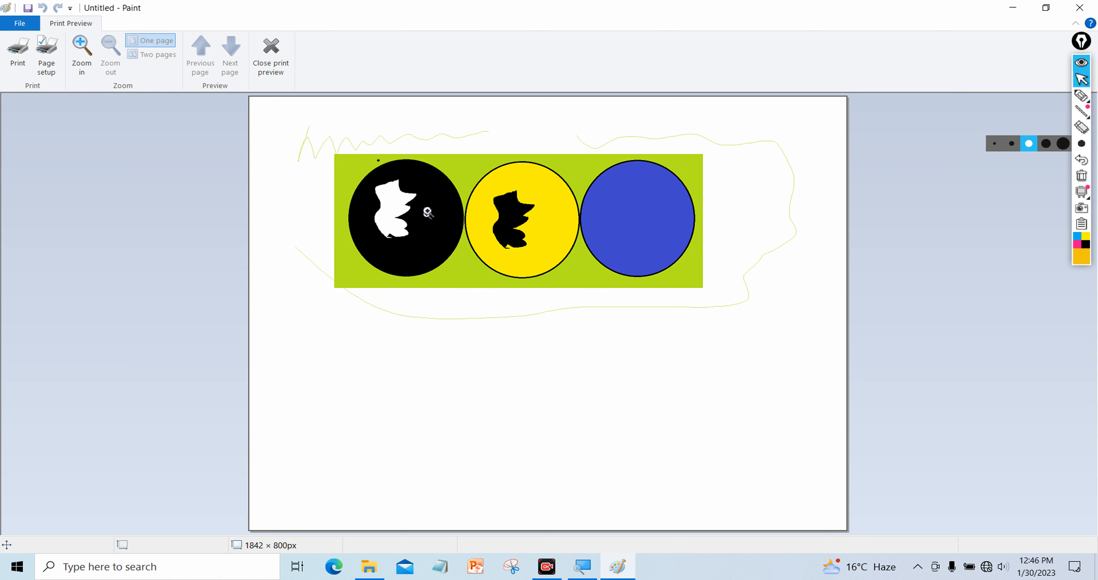
left_click(273, 55)
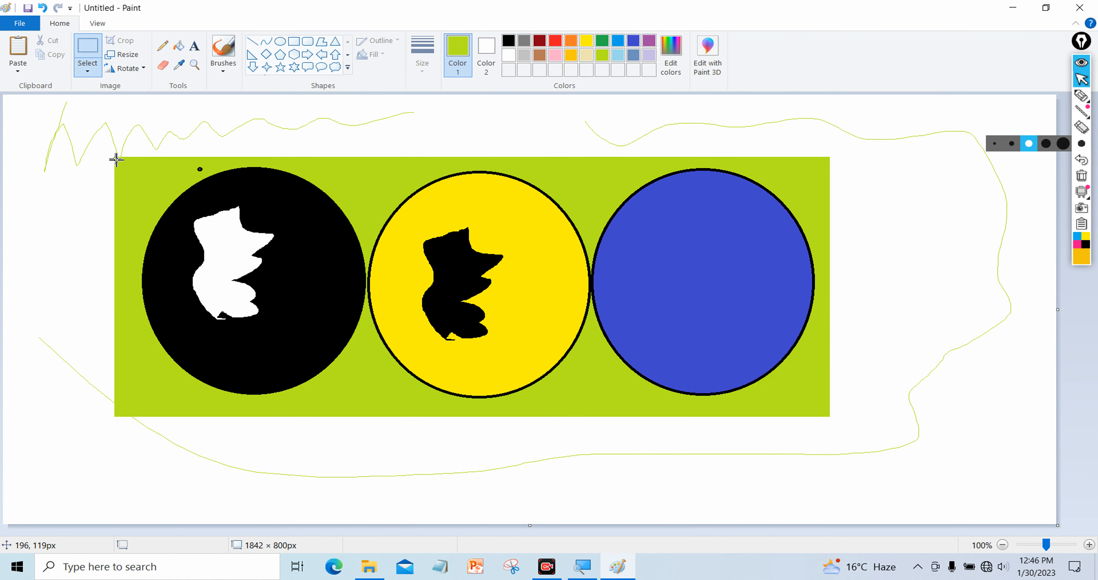
Select the green three-circle picture and crop the image to it at 1247 × 485 px
left_click_drag(115, 159, 829, 418)
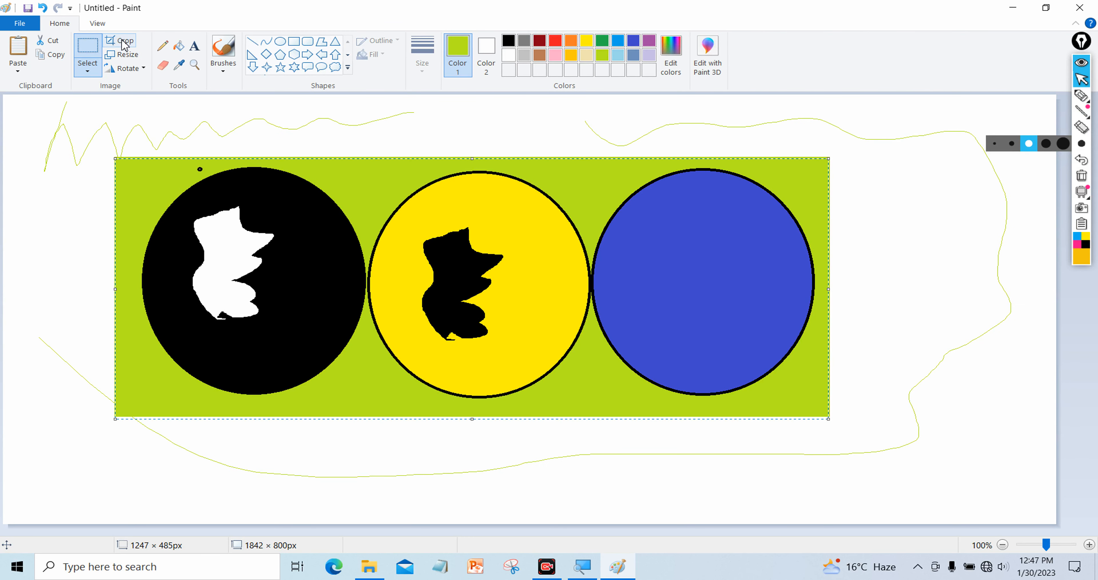
left_click(124, 42)
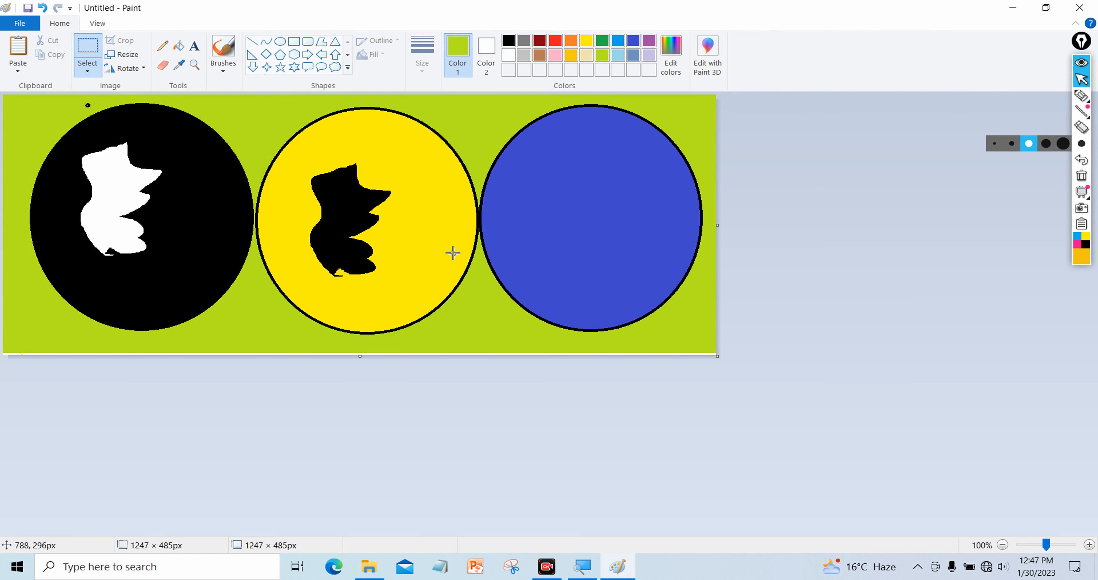
left_click(27, 23)
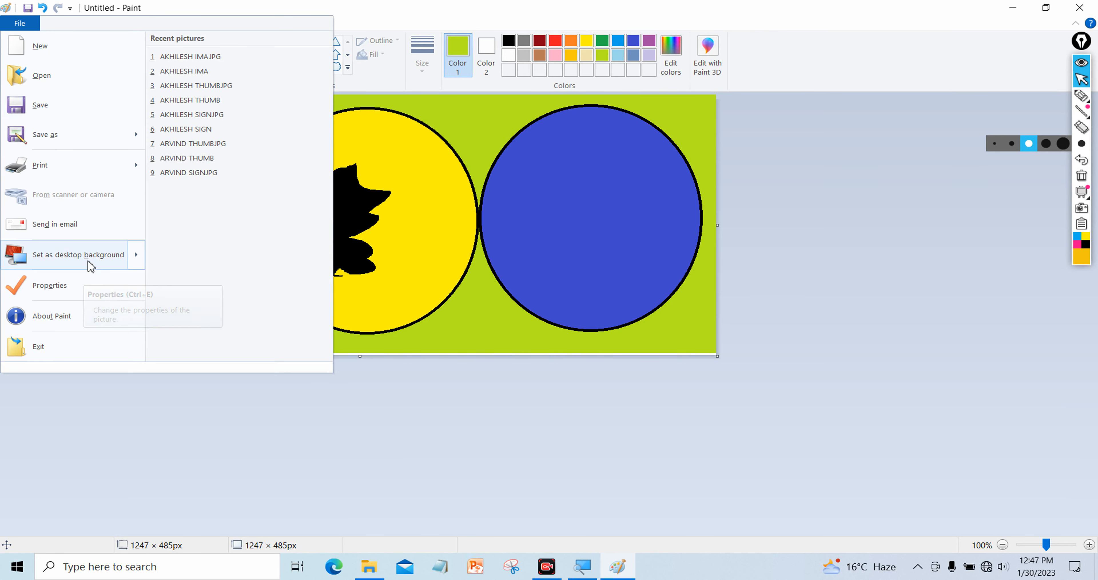
mouse_move(87, 176)
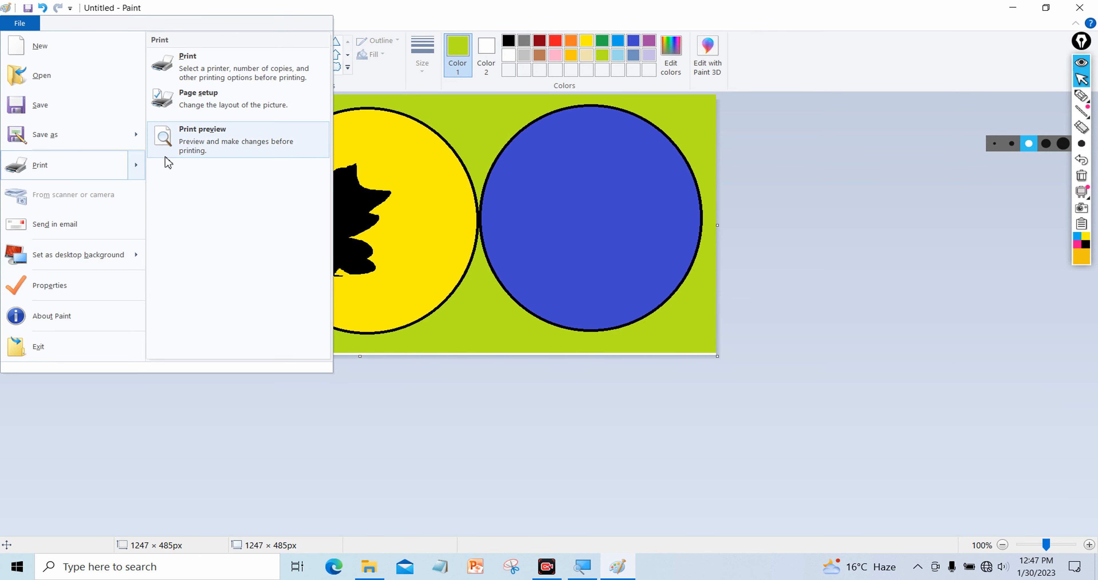
left_click(170, 140)
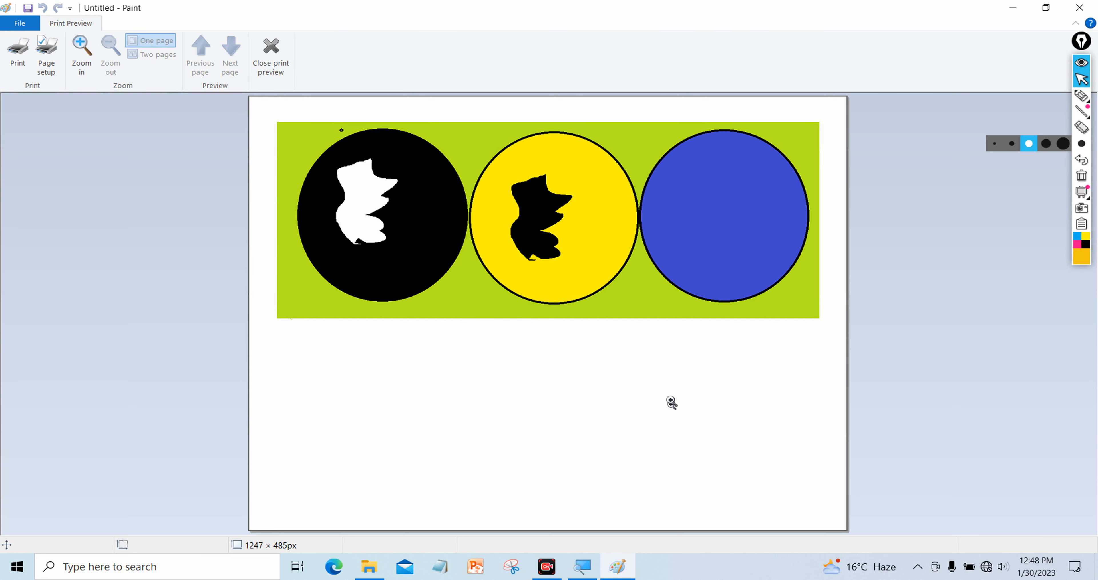
left_click(273, 70)
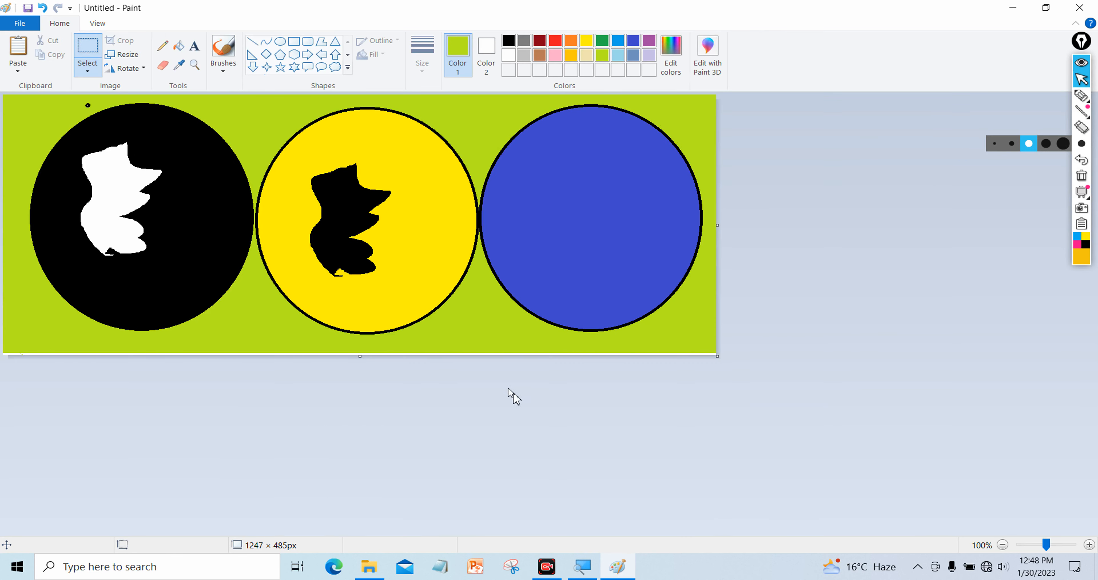
Drag the canvas bottom down to 1247 × 742 px, leaving the rotation unchanged
left_click_drag(359, 358, 379, 495)
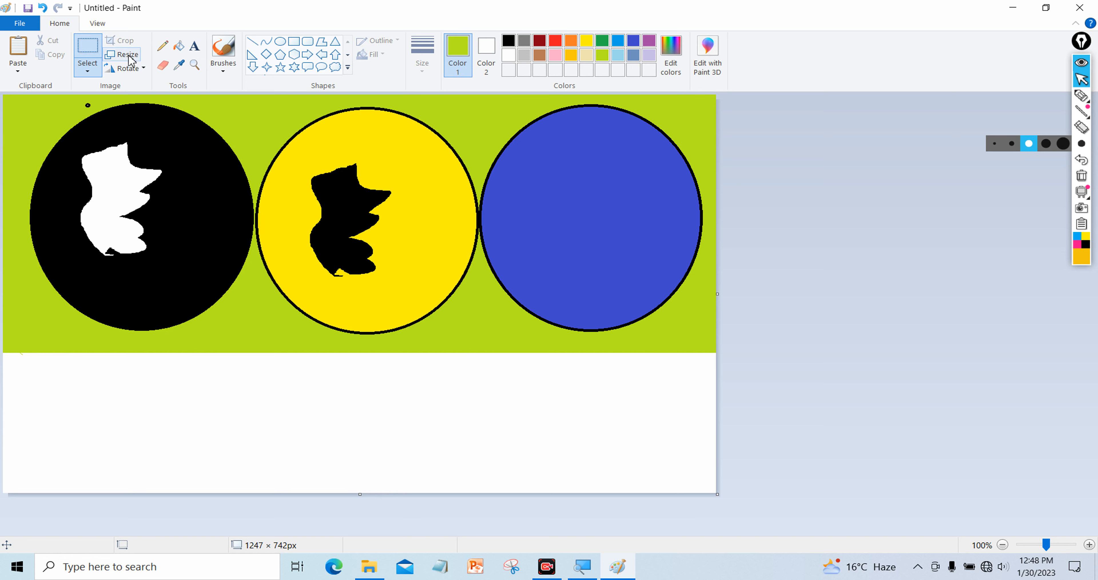
left_click(136, 69)
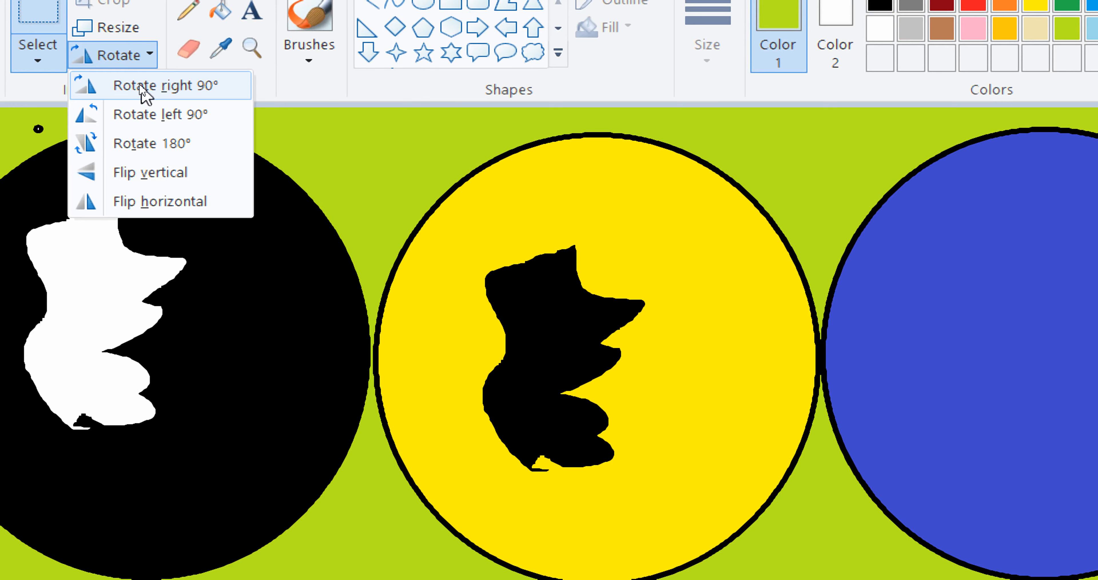
left_click(357, 178)
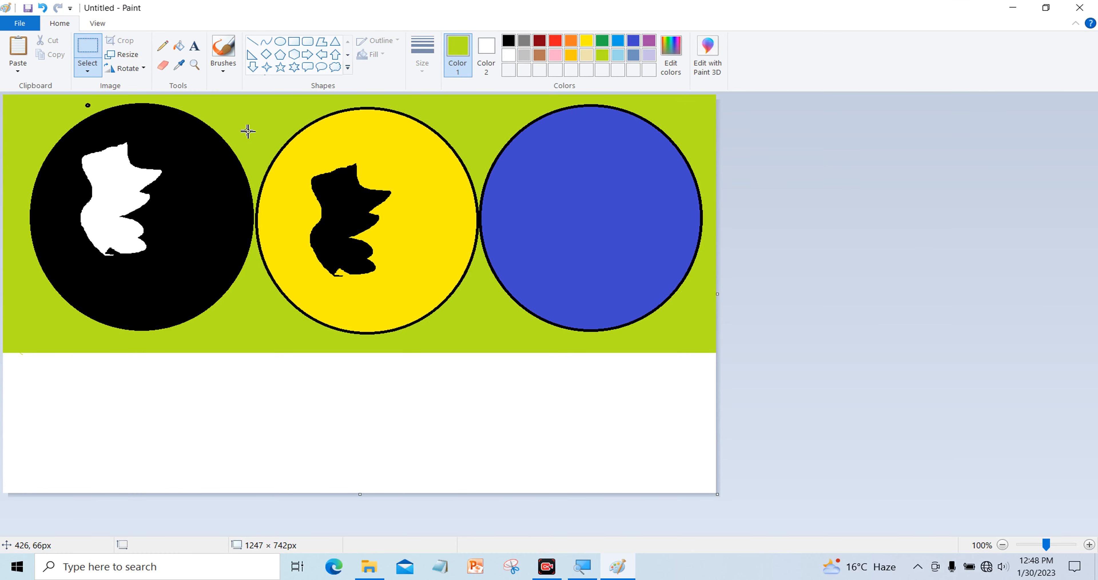
Draw a vertical green line with a horizontal base line beneath it, undoing a stray pencil stroke
left_click(252, 41)
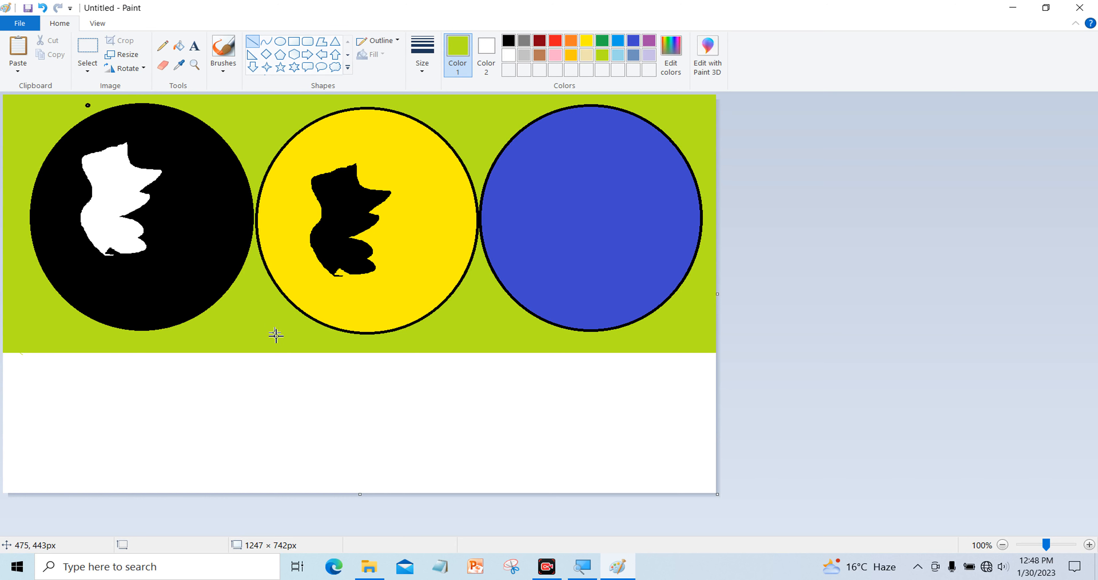
left_click_drag(275, 385, 273, 446)
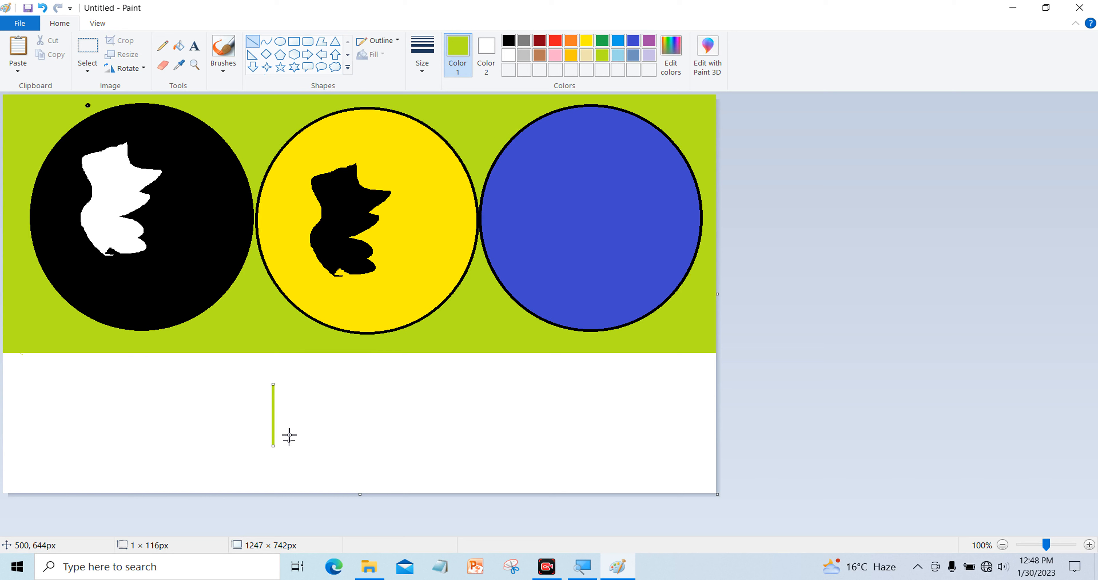
left_click(162, 46)
left_click_drag(277, 360, 323, 397)
left_click_drag(221, 450, 398, 442)
left_click(42, 8)
left_click(252, 41)
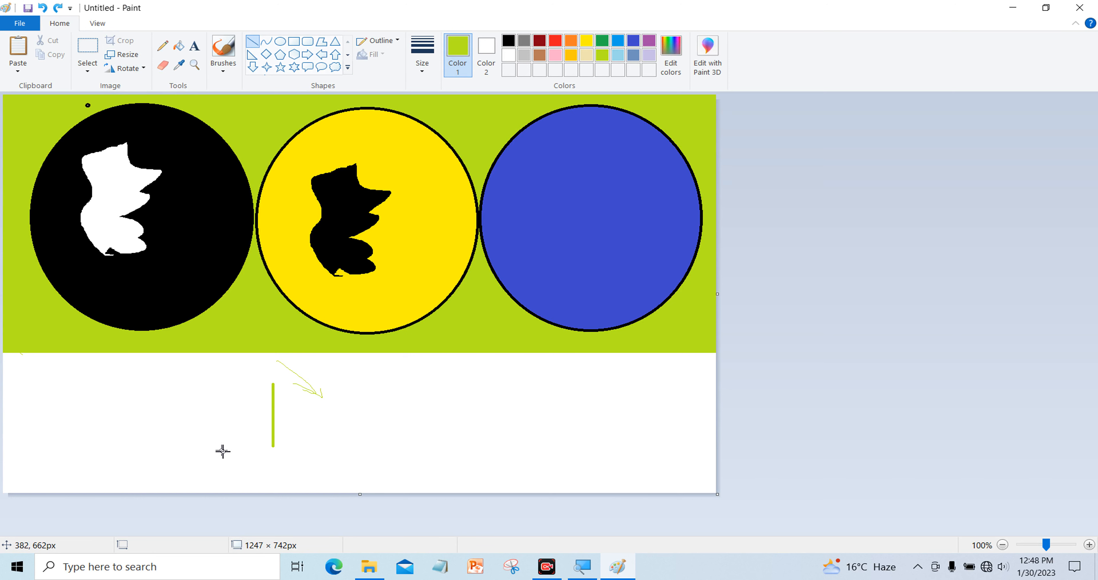
left_click_drag(196, 451, 465, 453)
left_click_drag(299, 457, 300, 452)
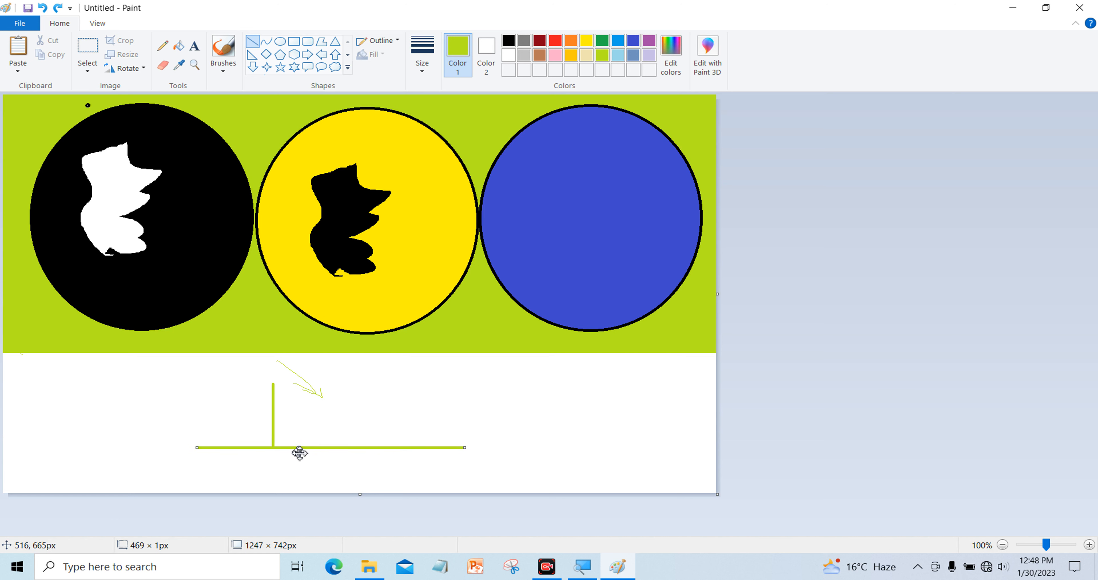
left_click(311, 391)
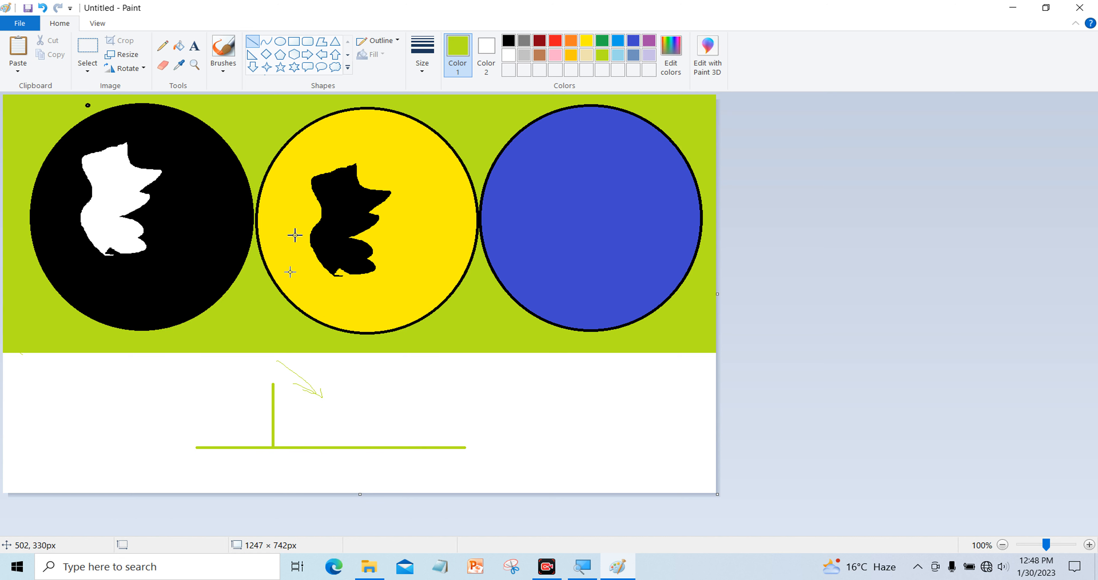
Add freehand Pencil strokes around the upright post: a curve, a slanted line and an arc
left_click(163, 45)
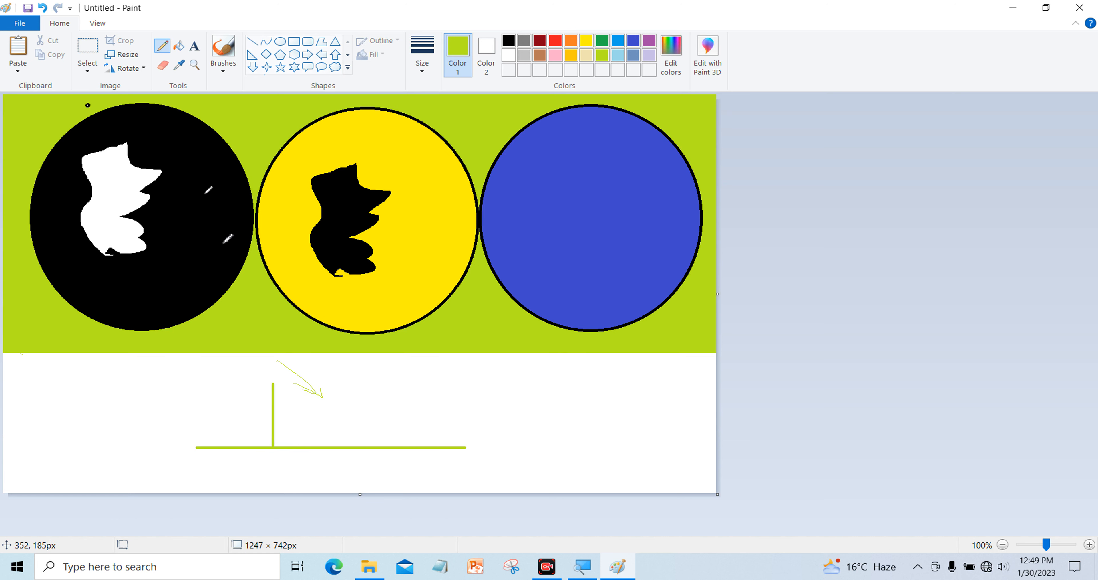
mouse_move(276, 386)
left_mouse_down()
mouse_move(305, 400)
mouse_move(285, 439)
mouse_move(295, 433)
left_mouse_up()
left_click_drag(274, 386, 389, 442)
mouse_move(271, 393)
left_mouse_down()
mouse_move(242, 431)
mouse_move(194, 456)
mouse_move(166, 442)
left_mouse_up()
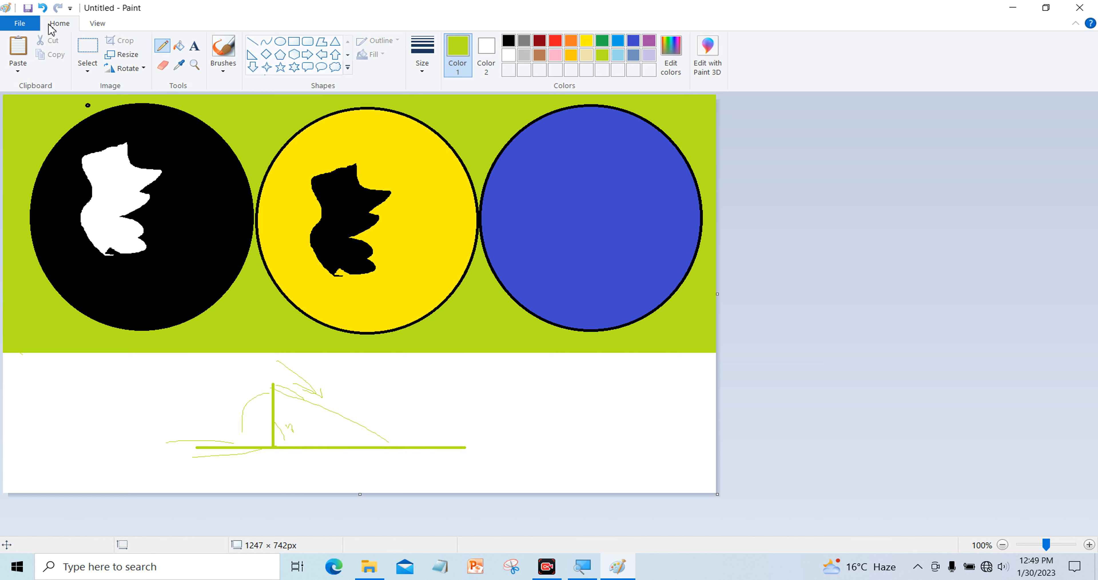
left_click(136, 69)
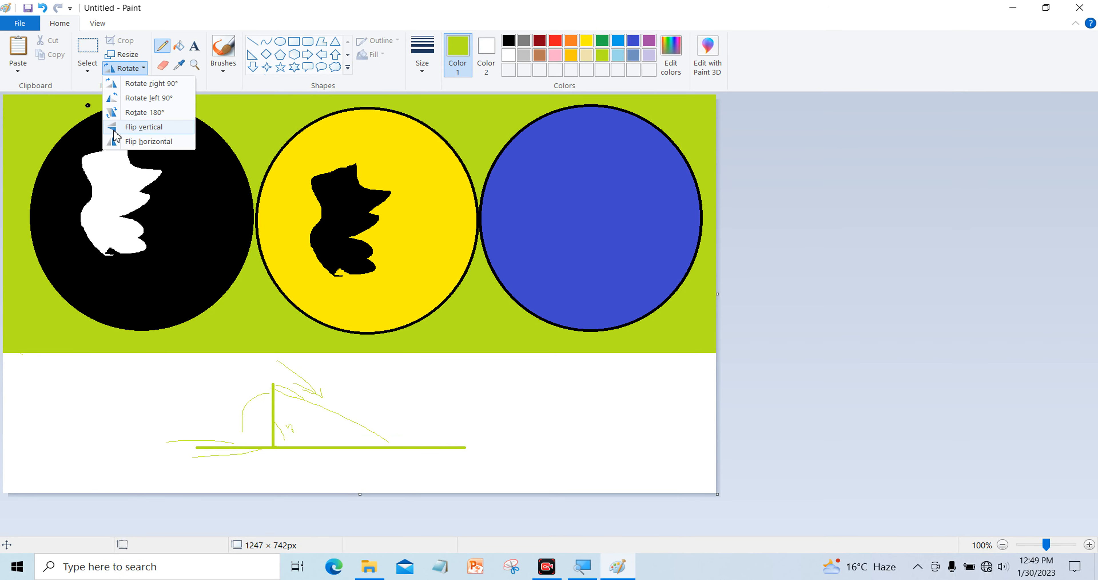
left_click(464, 405)
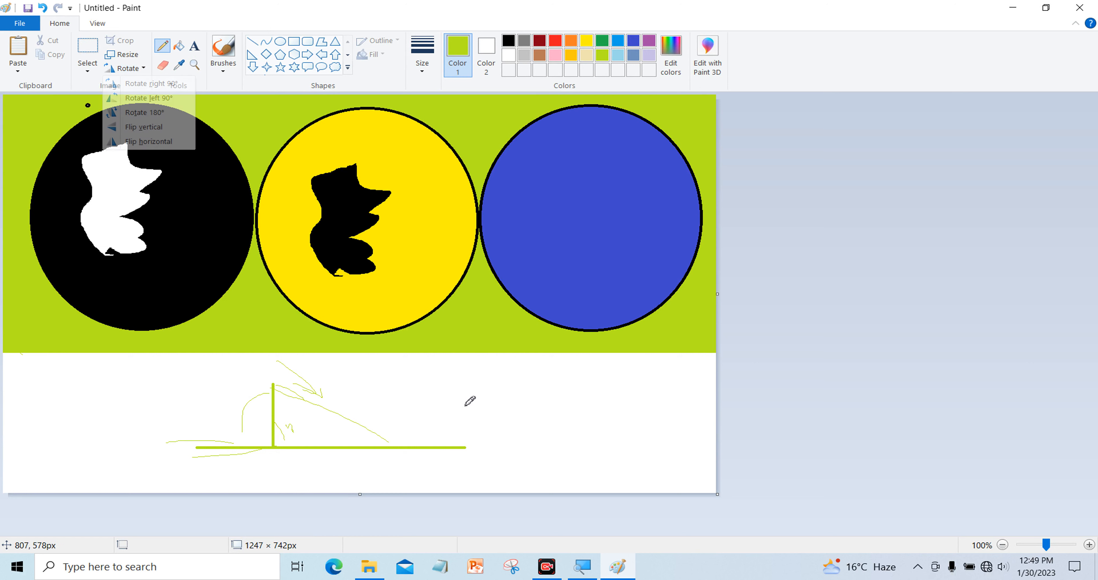
Clear the canvas with Ctrl+A and Delete, then paste in the photo 'images (9)' from file
key("ctrl+a")
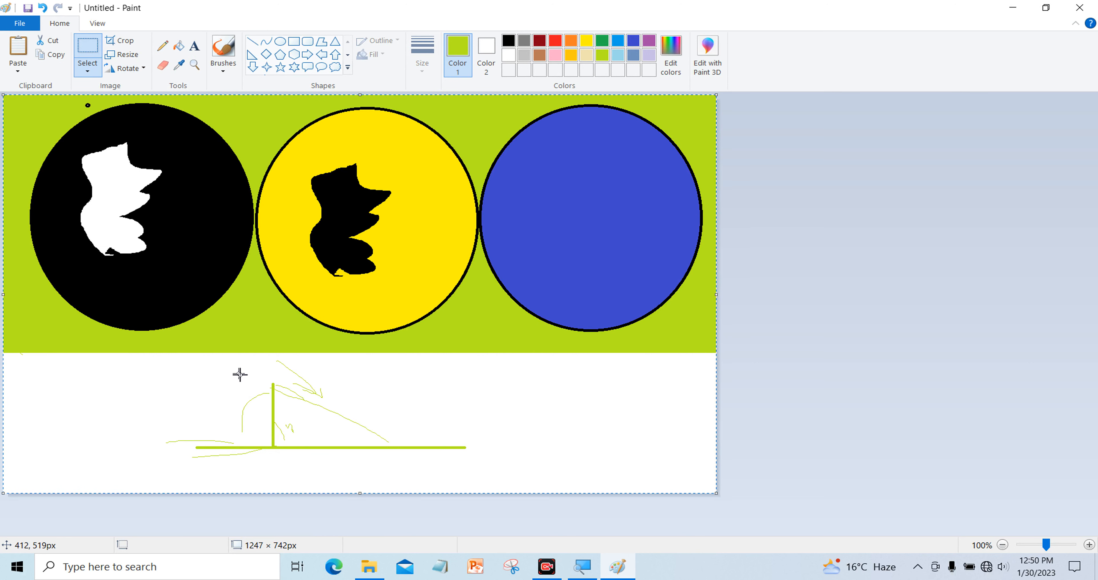
key("Delete")
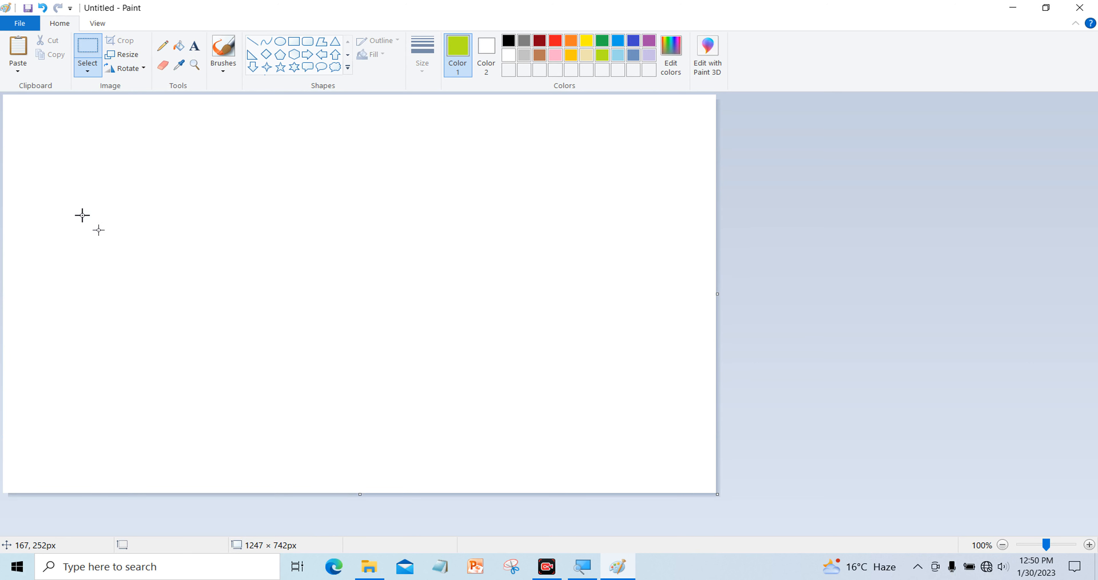
left_click(17, 71)
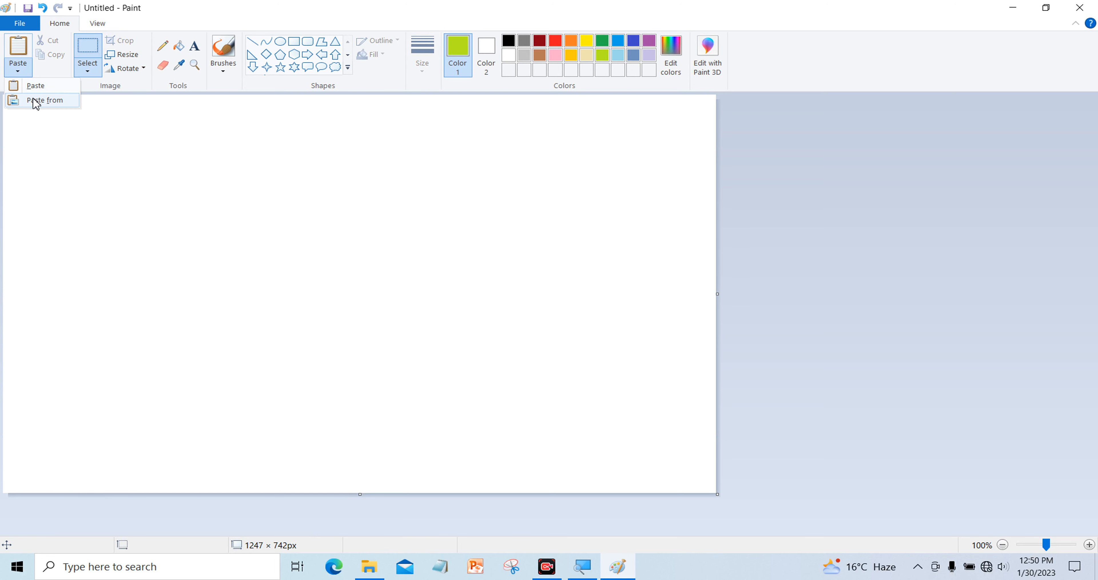
left_click(42, 99)
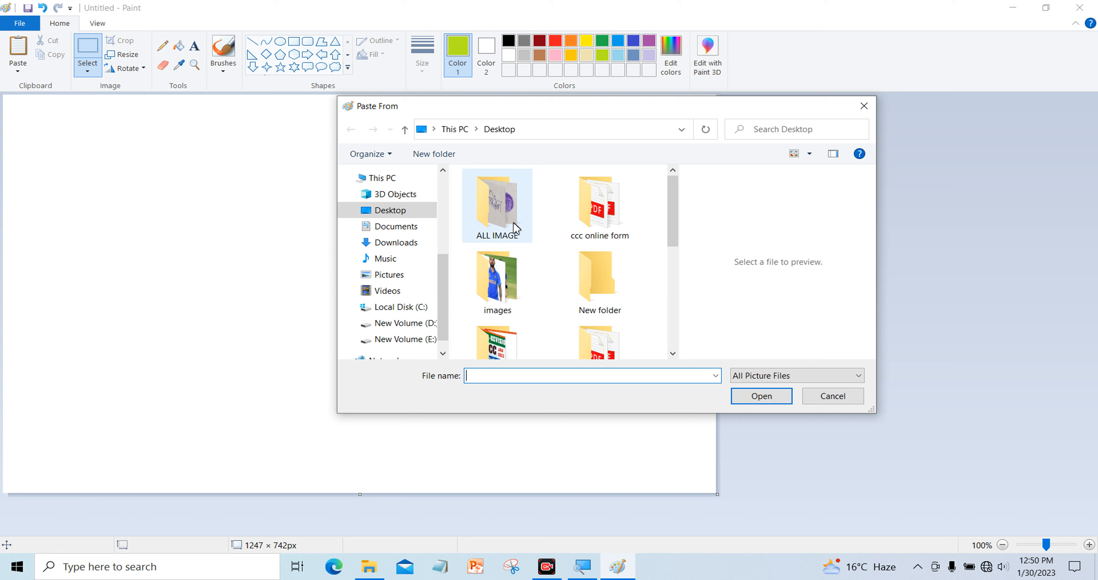
scroll(539, 298, "down", 6)
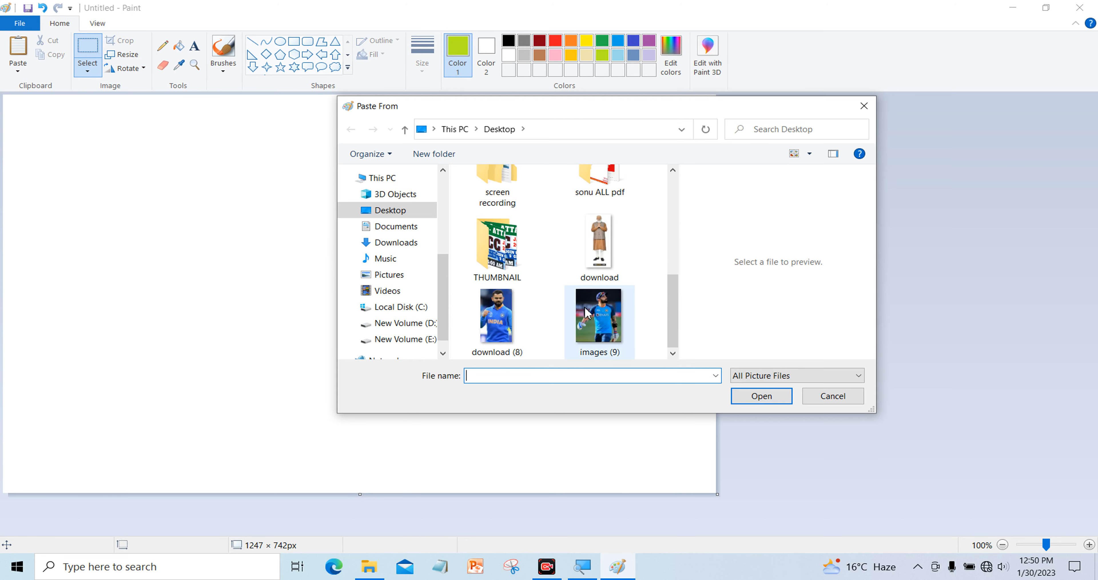
left_click(597, 319)
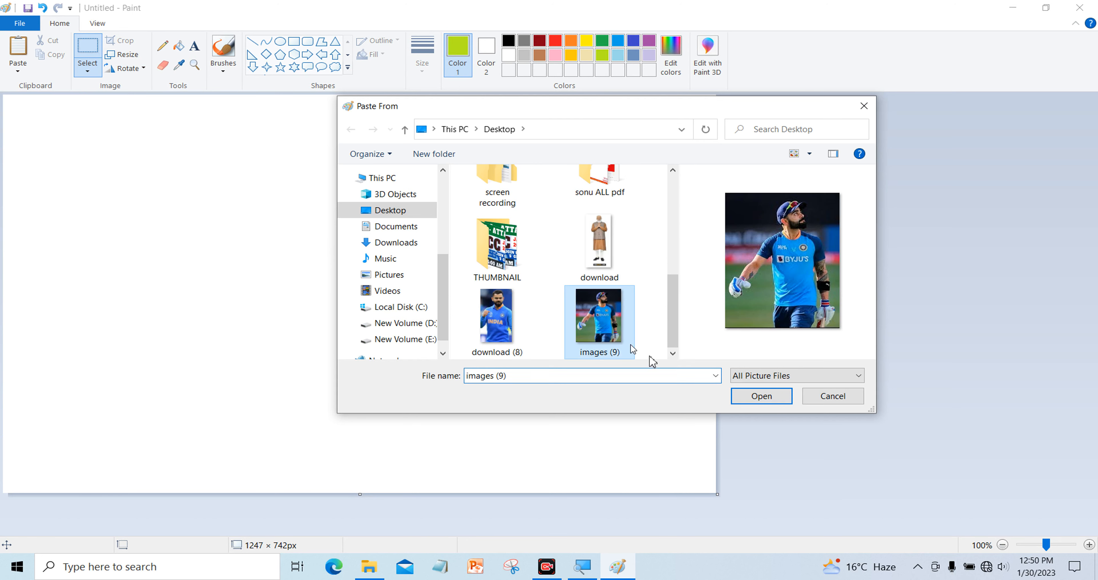
left_click(767, 404)
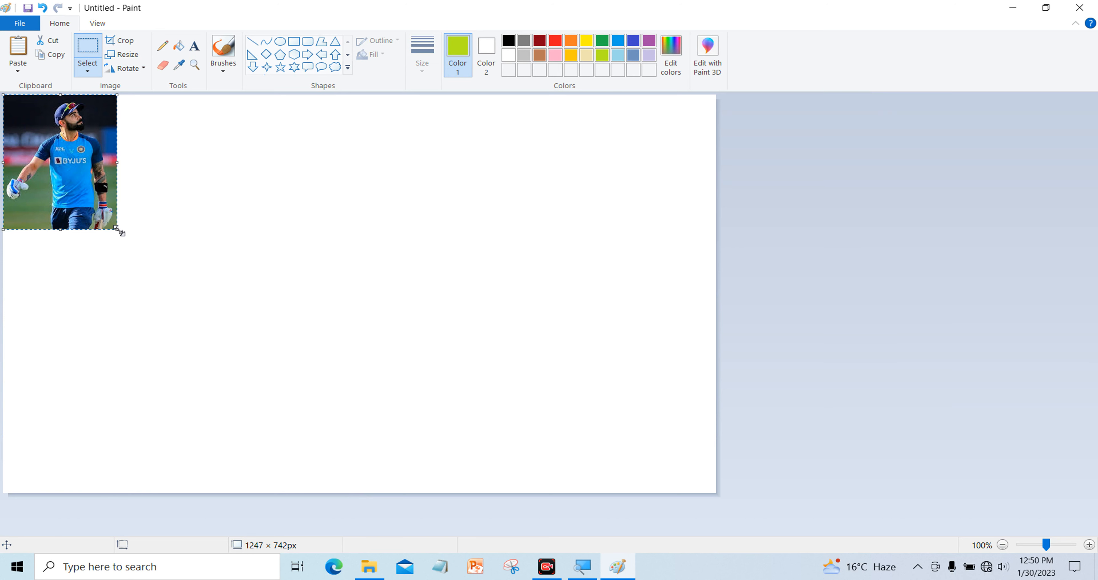
Enlarge the pasted cricketer photo to about 376 × 544 px at the canvas top-left
left_click_drag(117, 229, 206, 389)
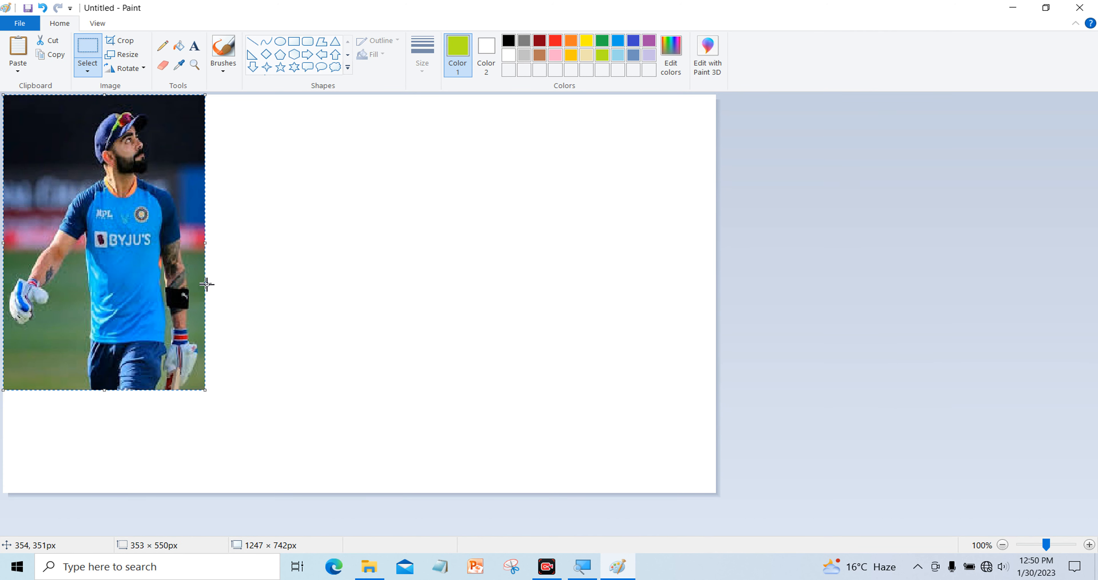
left_click_drag(207, 242, 215, 251)
left_click(290, 251)
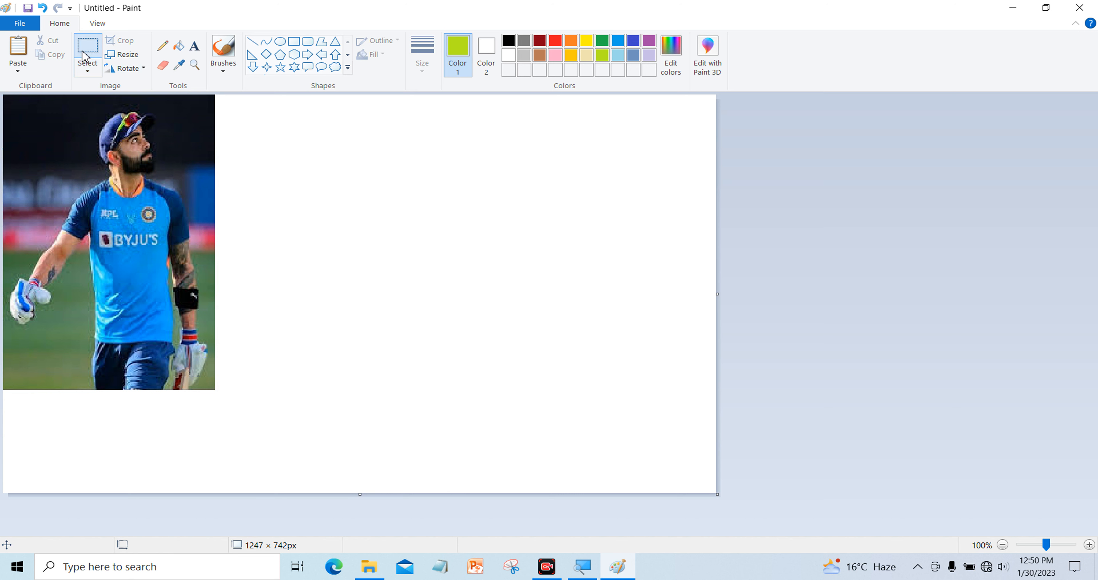
Try rotating the picture right and the selected photo left by 90°, undoing each
left_click(134, 70)
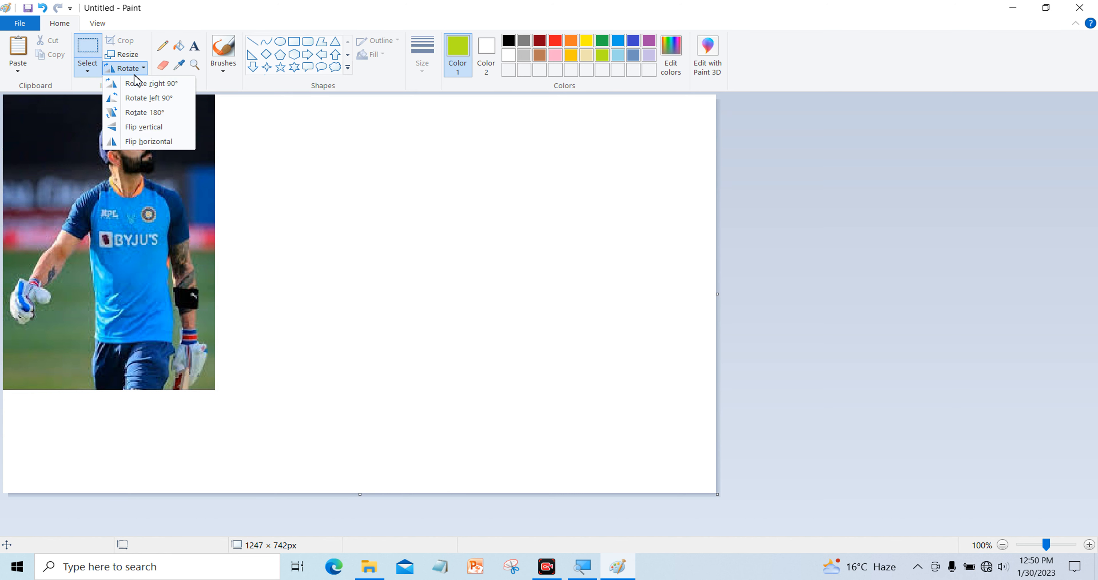
left_click(150, 82)
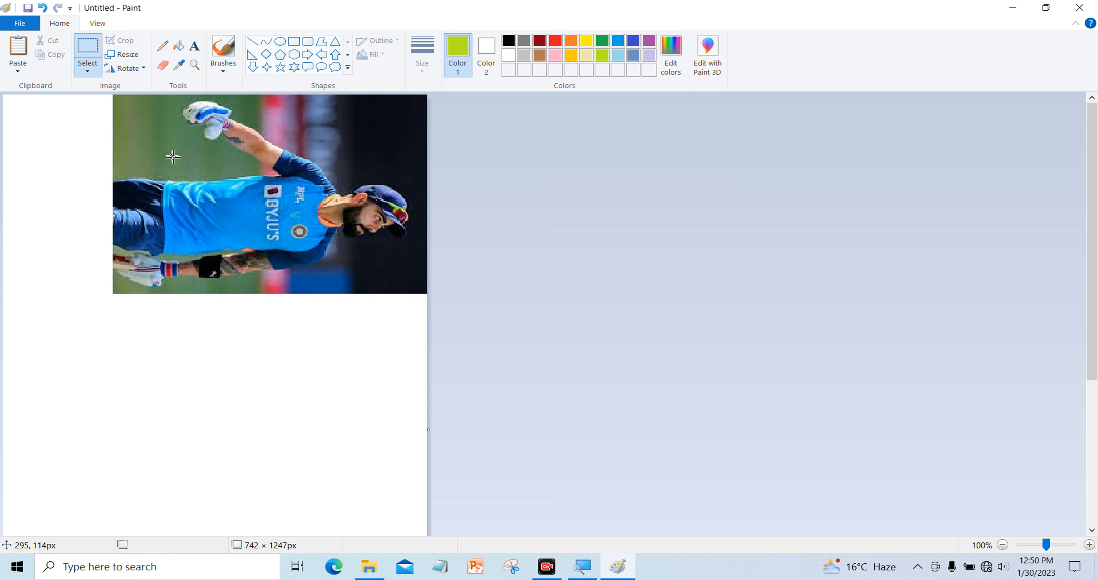
key("ctrl+z")
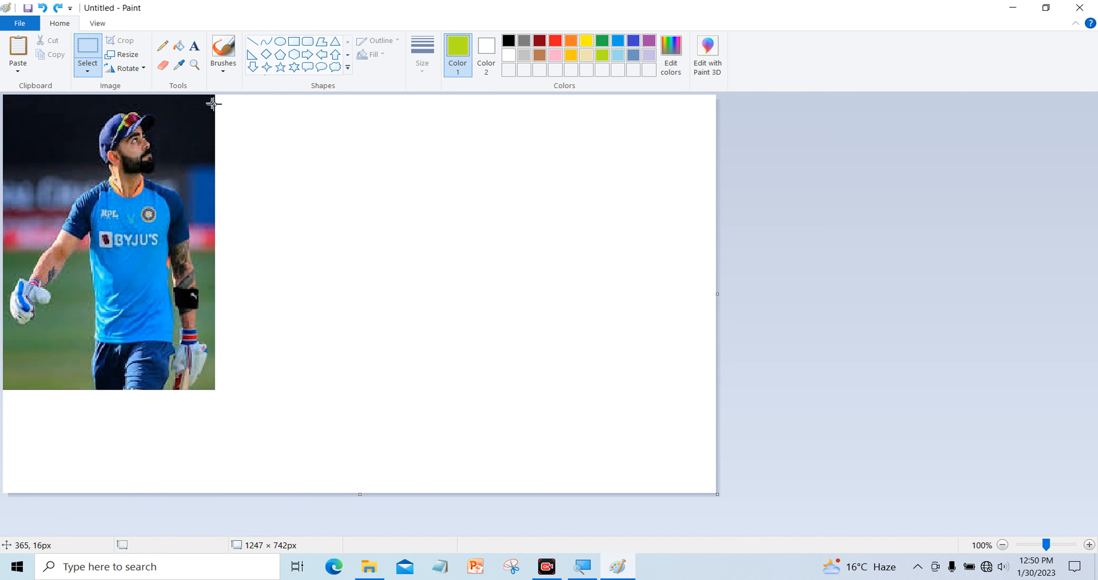
left_click_drag(219, 98, 2, 388)
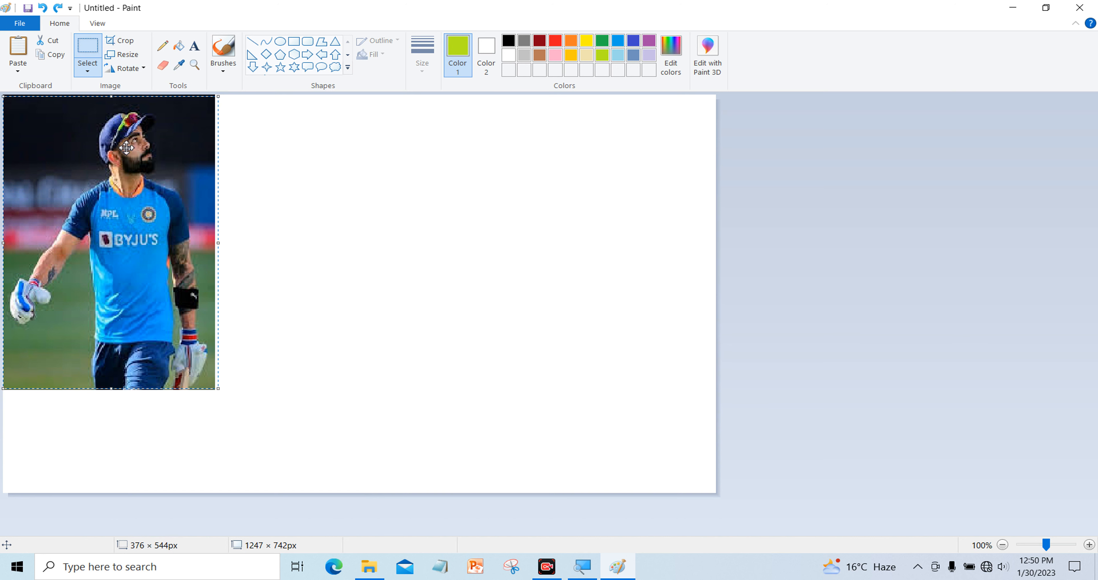
left_click(127, 69)
left_click(141, 99)
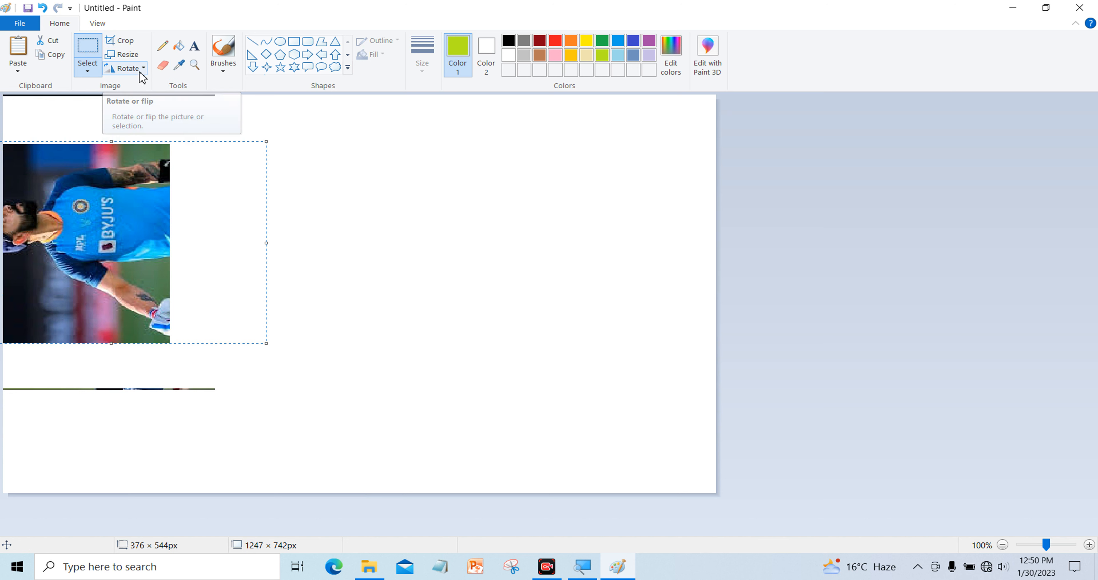
key("ctrl+z")
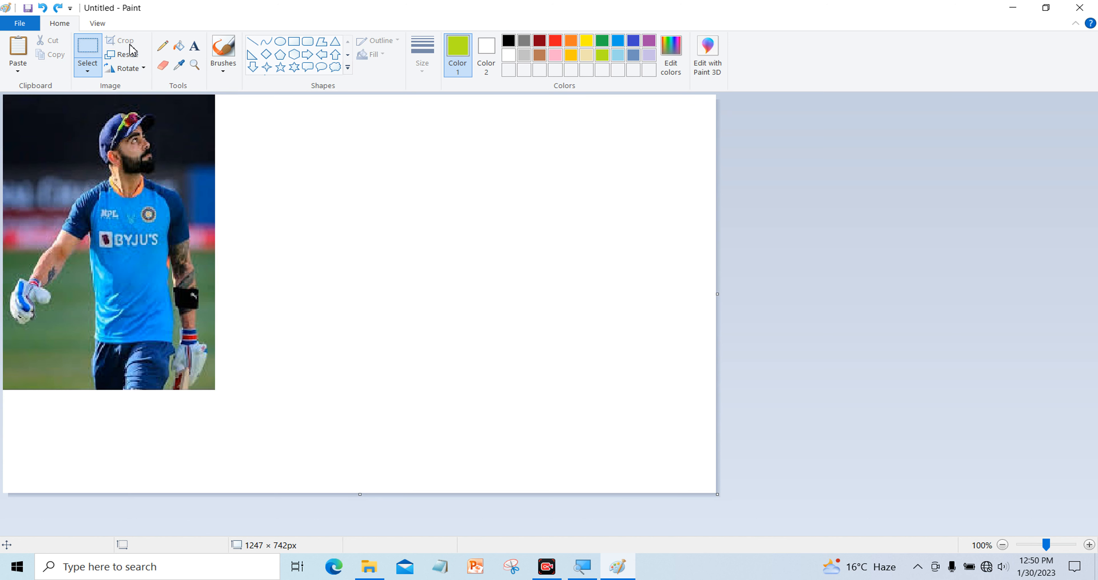
Select the cricketer's upper body and crop the image to 370 × 446 px
left_click_drag(215, 95, 2, 389)
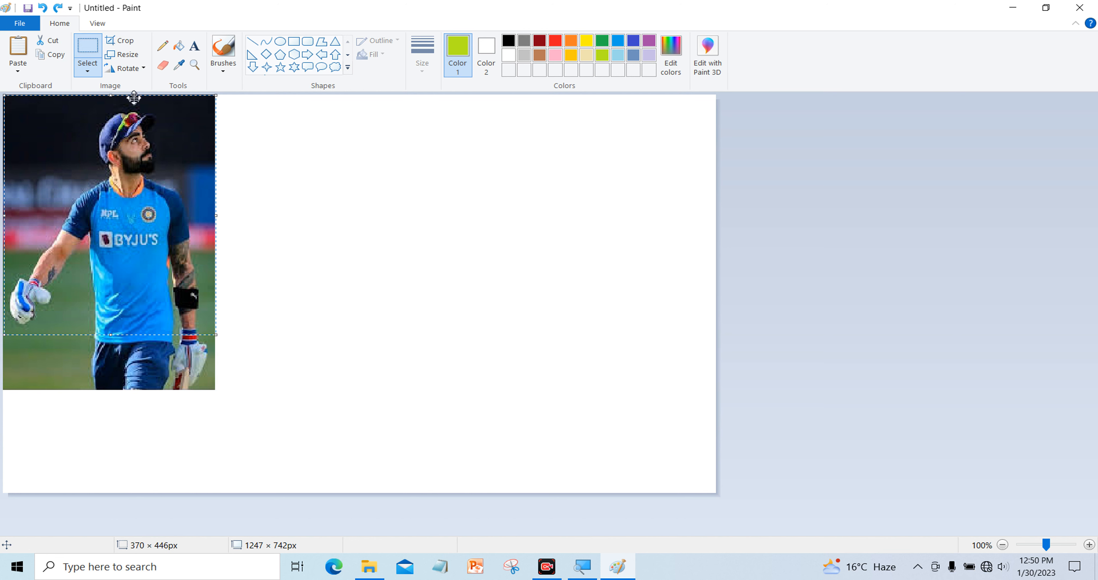
left_click(121, 40)
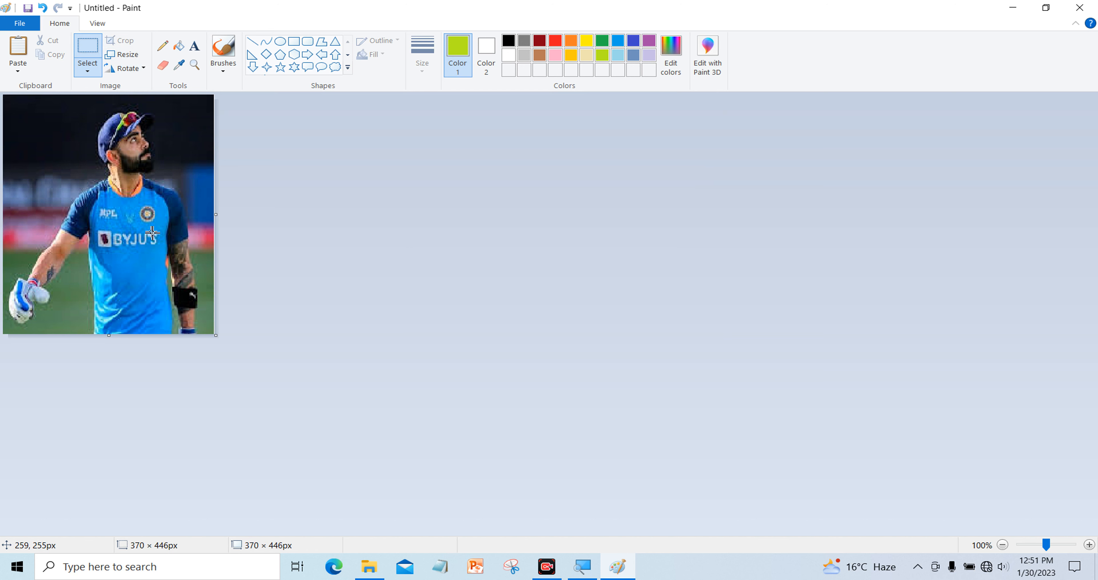
left_click(127, 68)
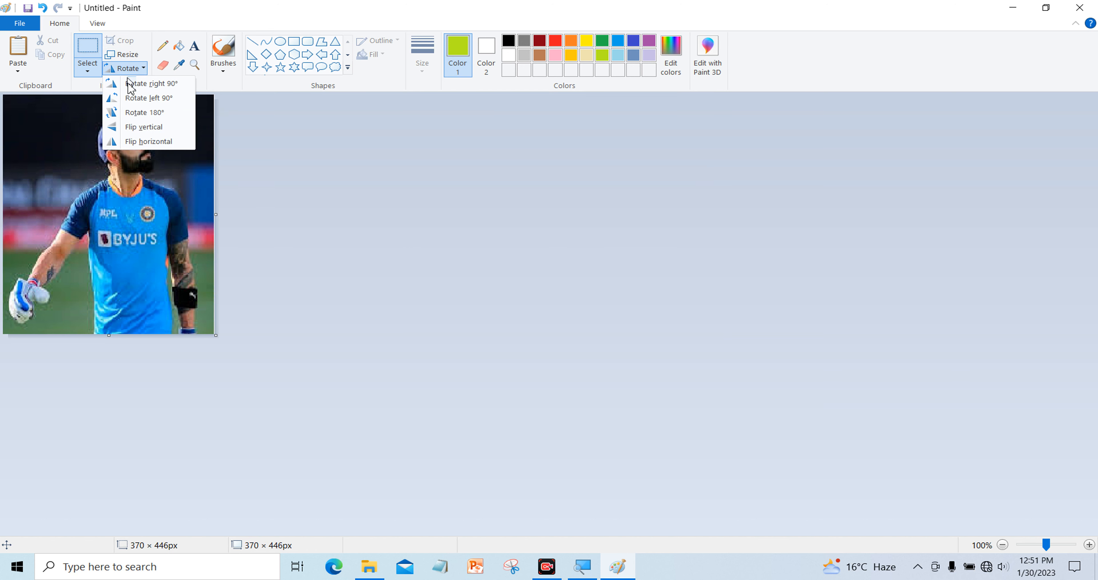
left_click(153, 85)
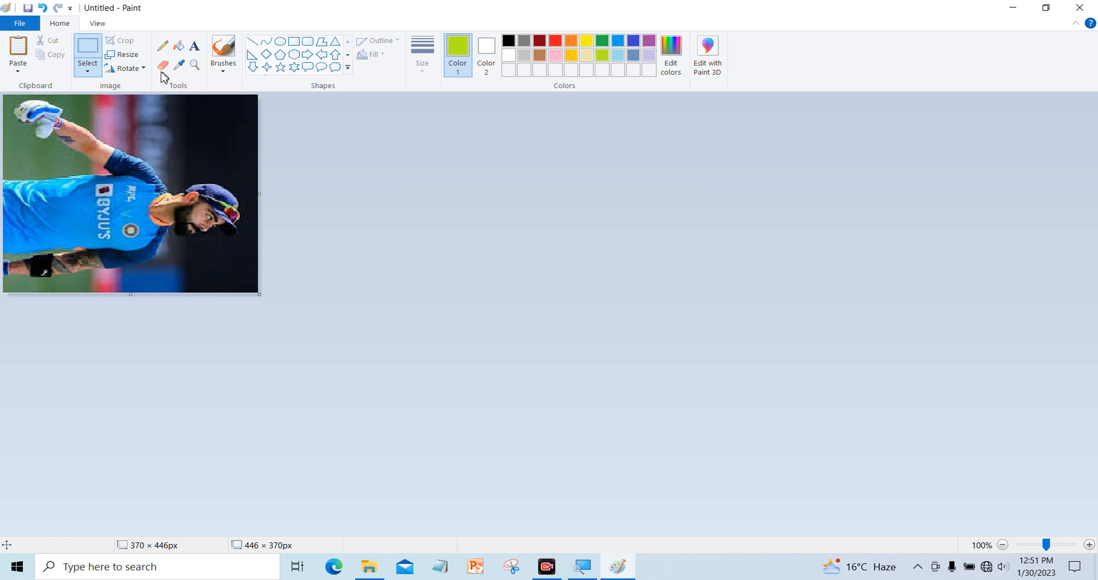
left_click(137, 71)
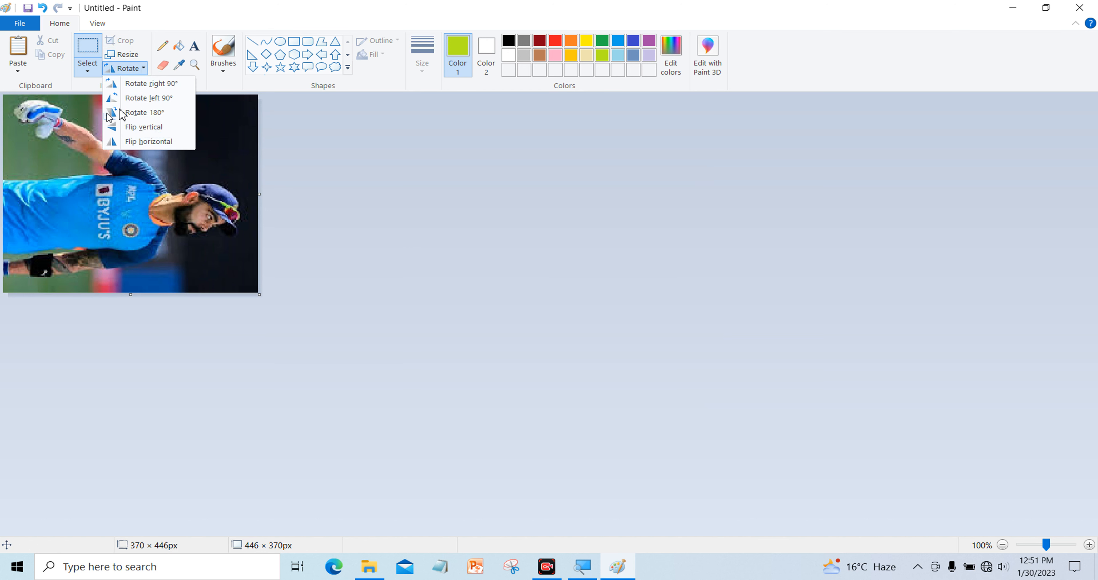
left_click(133, 103)
left_click(140, 72)
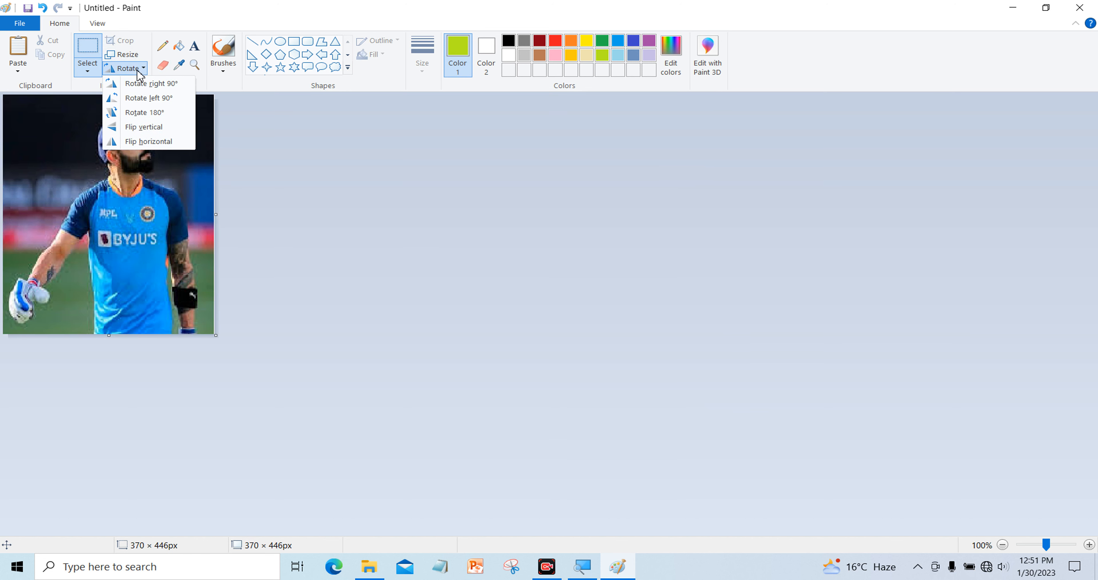
left_click(142, 99)
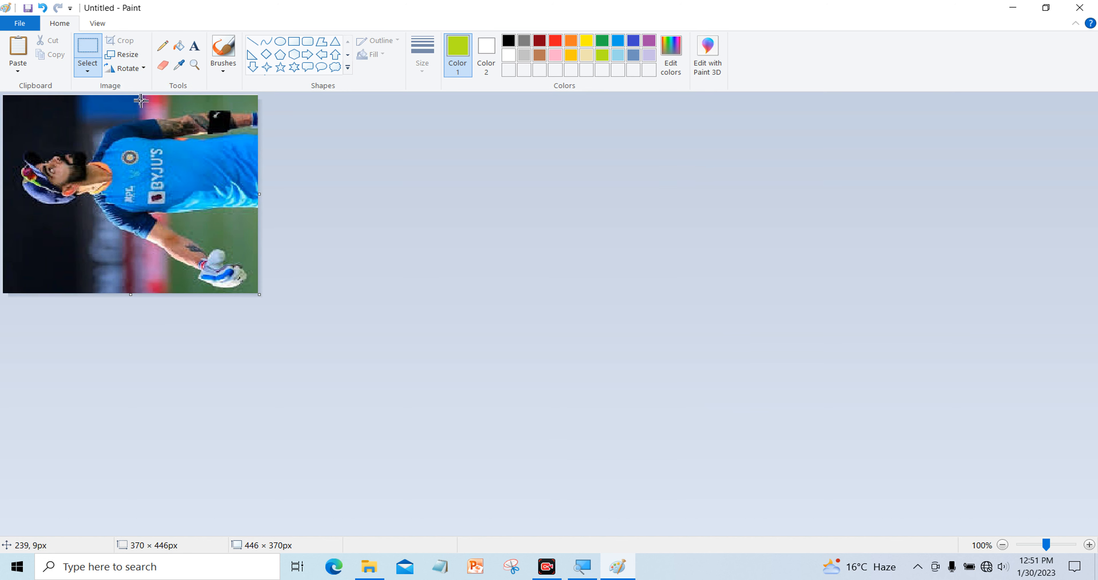
left_click(136, 70)
left_click(141, 84)
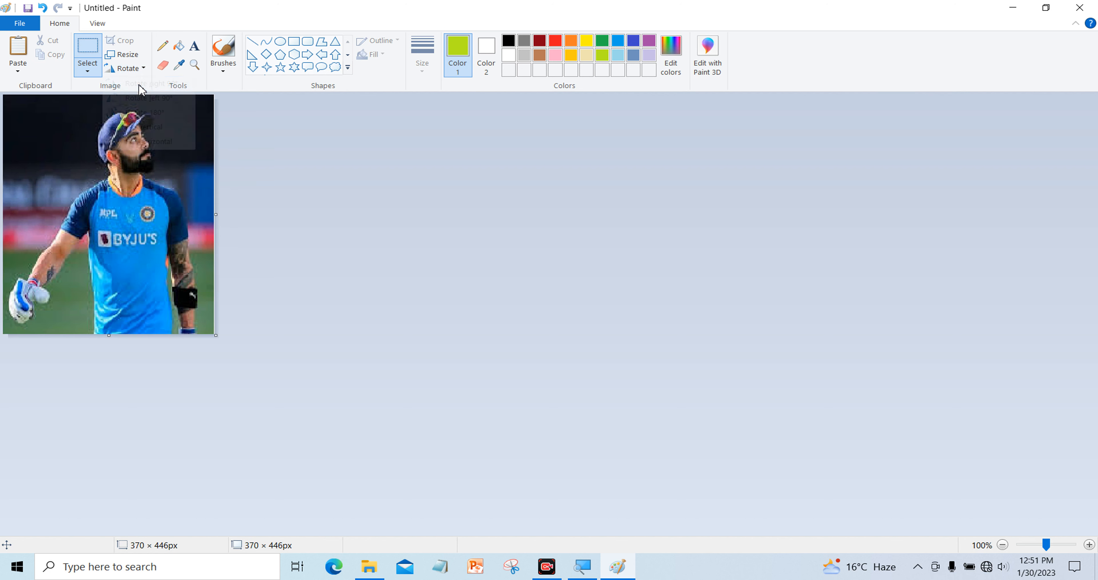
left_click(134, 73)
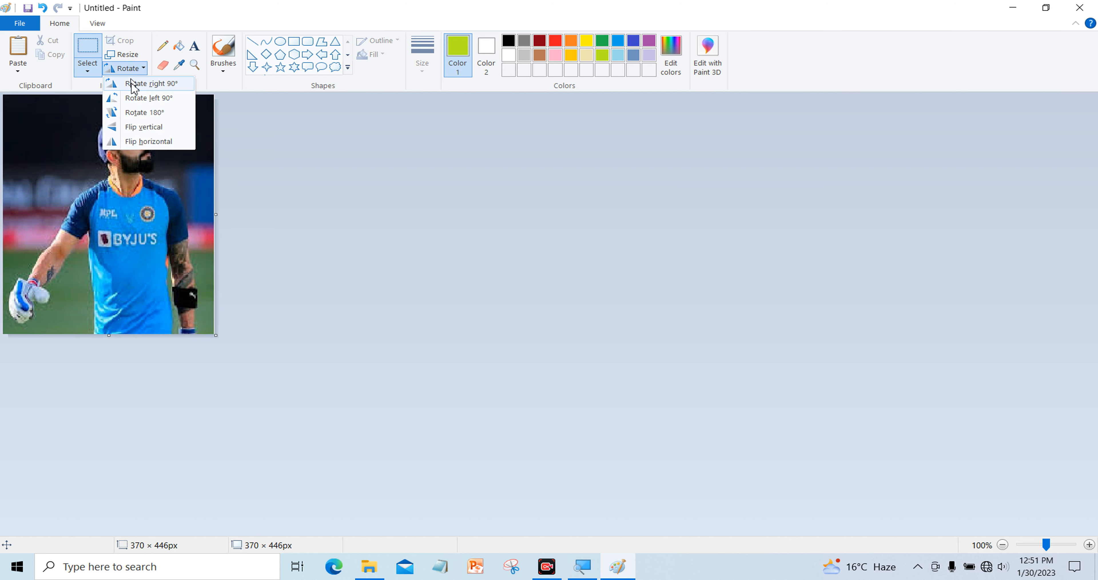
left_click(138, 114)
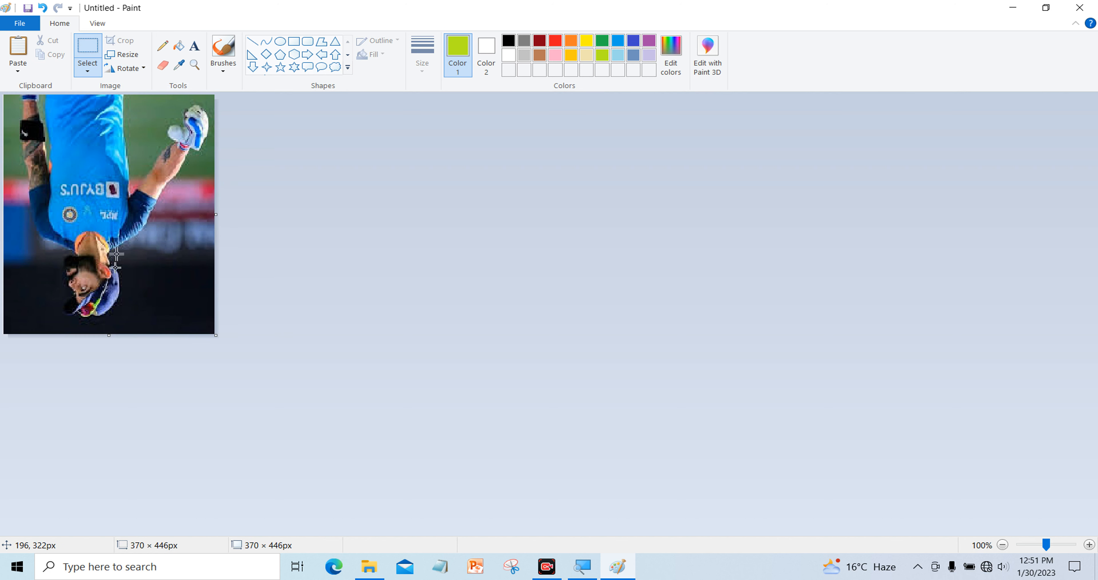
left_click(137, 69)
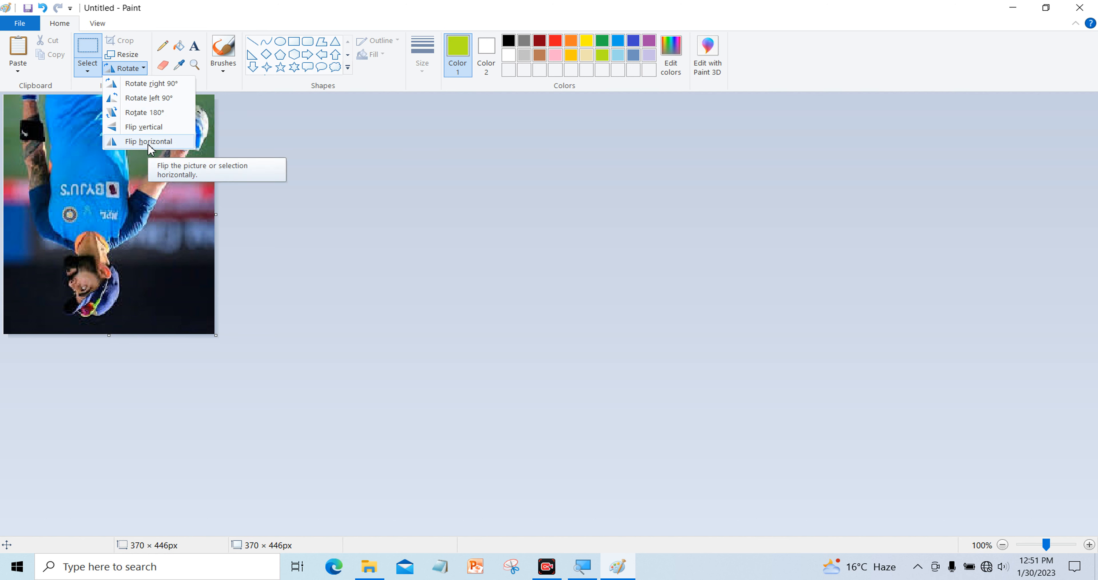
left_click(149, 111)
Apply Flip vertical and Flip horizontal twice each, returning the photo to its original orientation
left_click(138, 70)
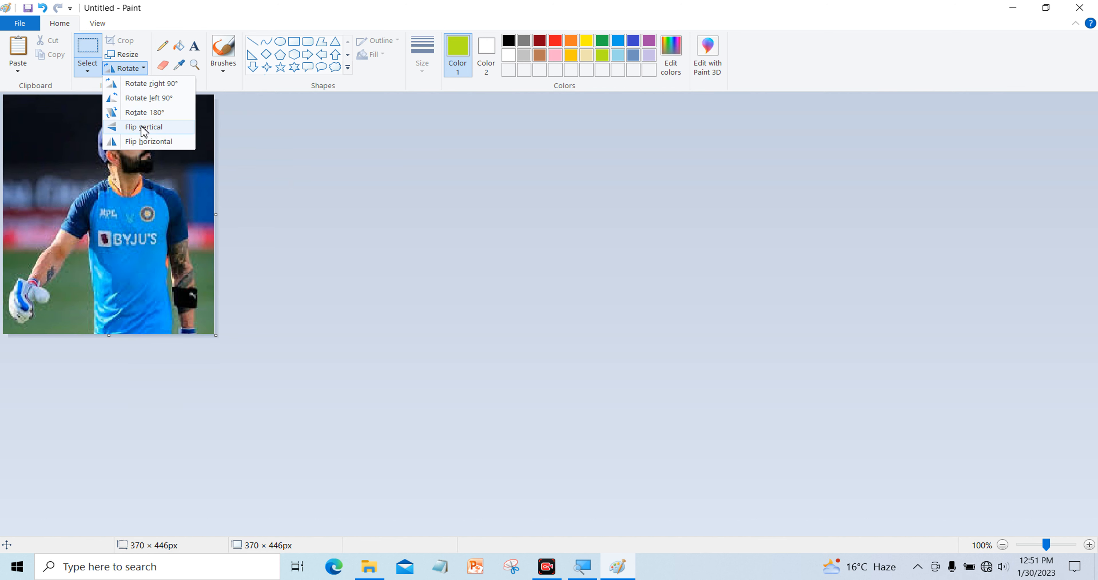
left_click(142, 129)
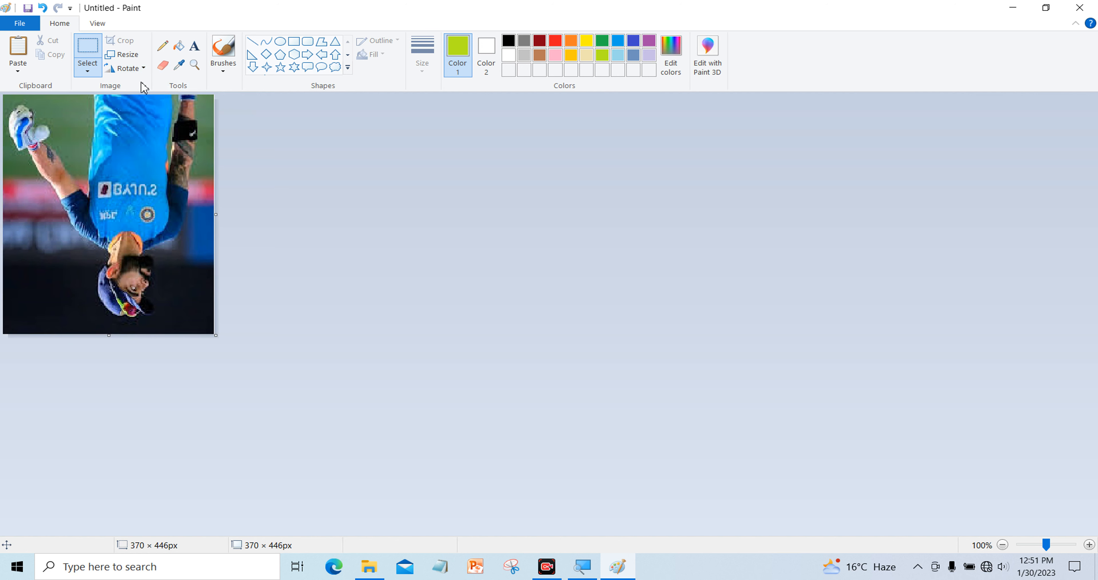
left_click(142, 70)
left_click(143, 126)
left_click(138, 72)
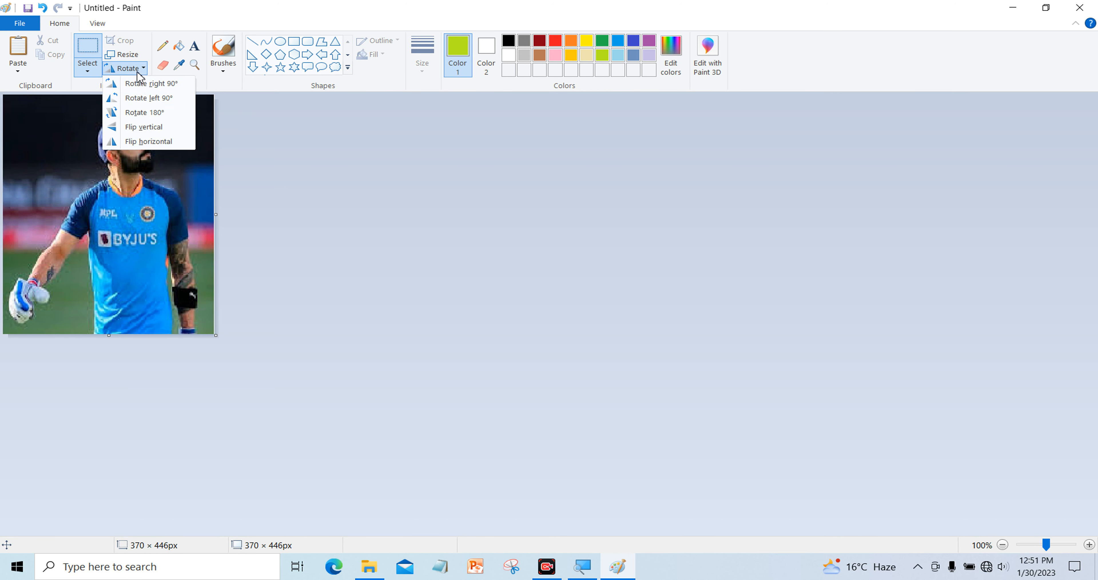
left_click(141, 143)
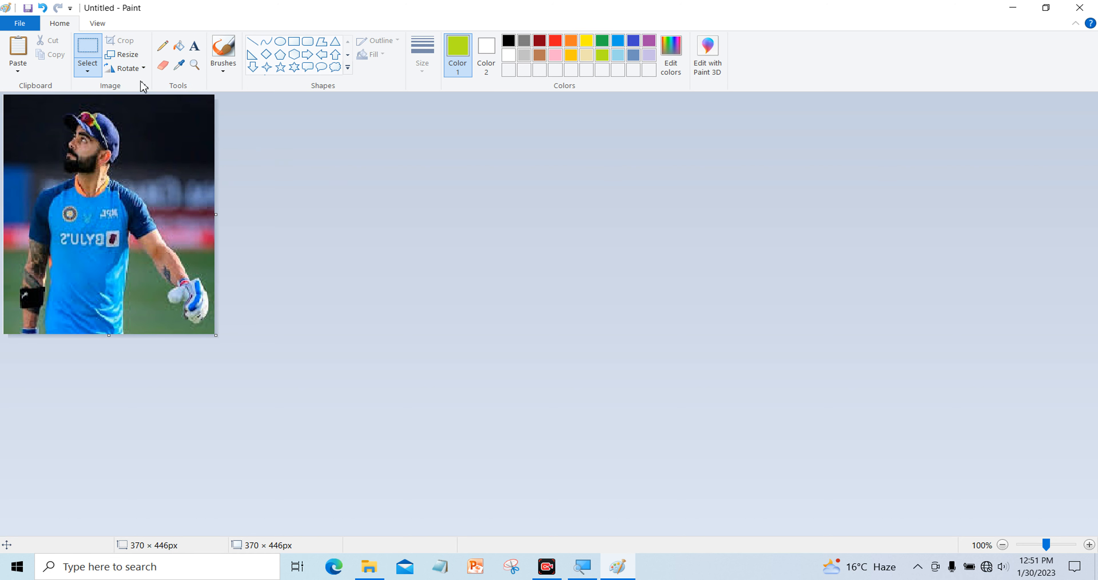
left_click(142, 69)
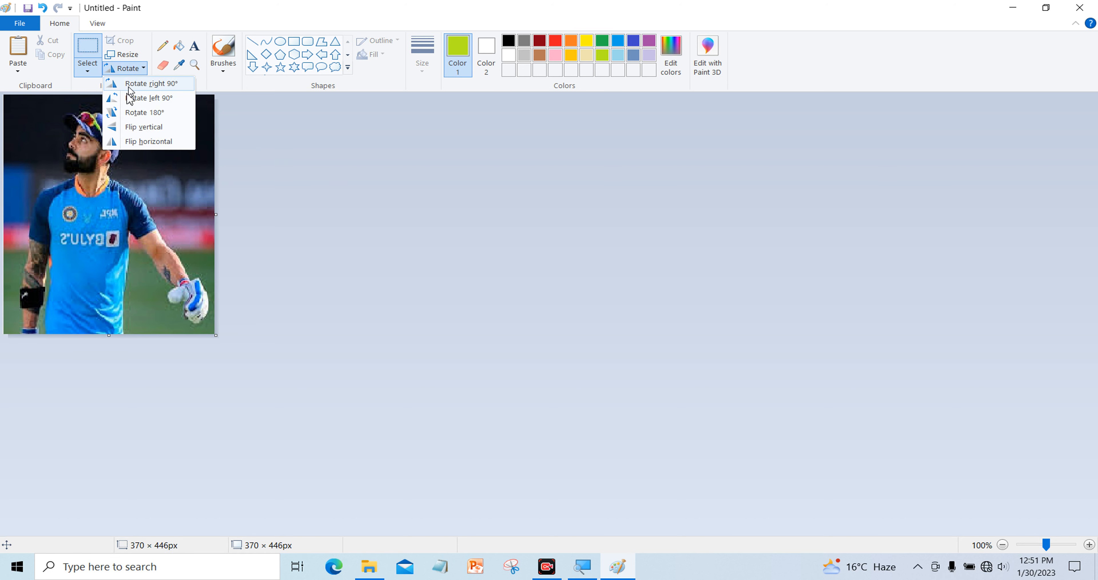
left_click(162, 143)
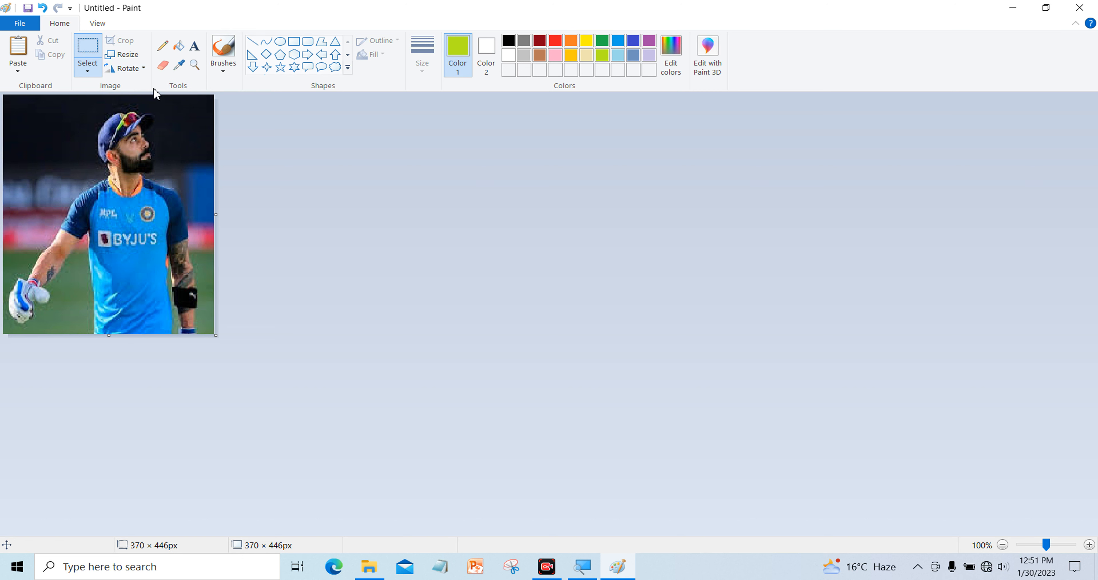
Flip the photo horizontally once so the BYJU'S lettering appears reversed
left_click(128, 68)
left_click(149, 141)
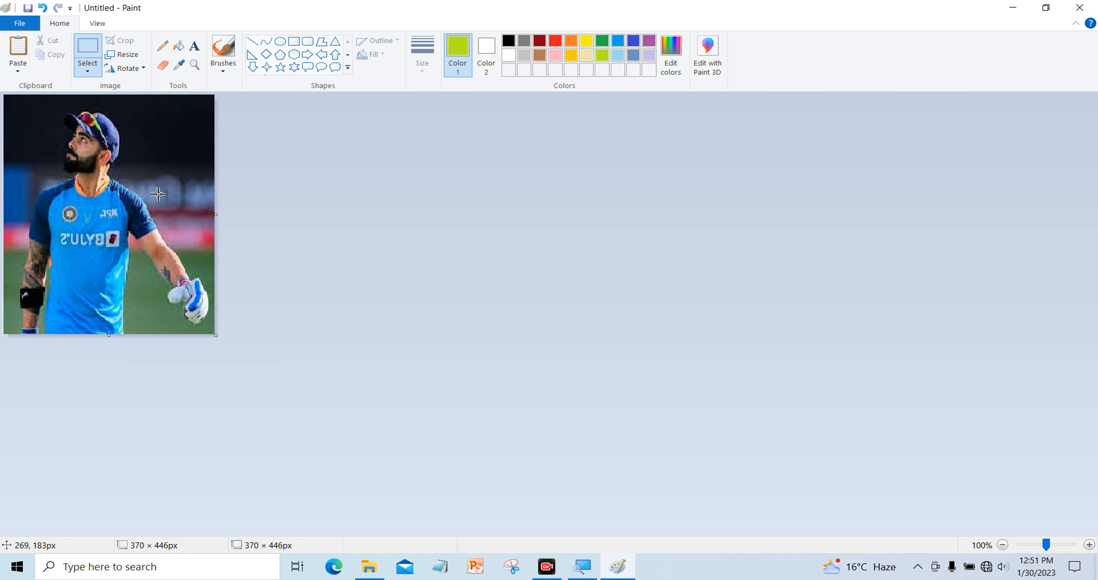
left_click(136, 71)
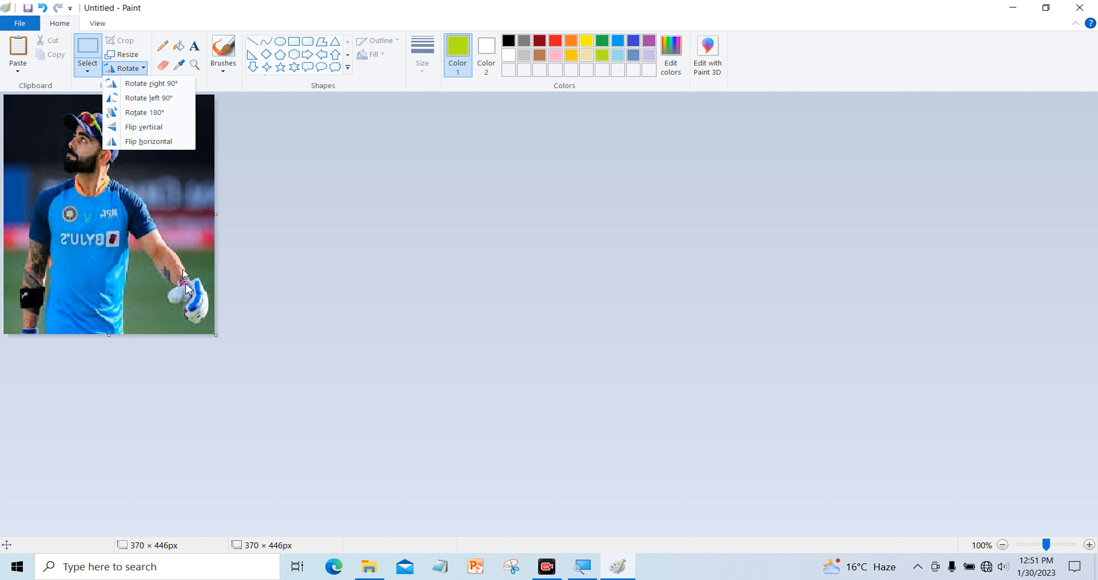
left_click(215, 329)
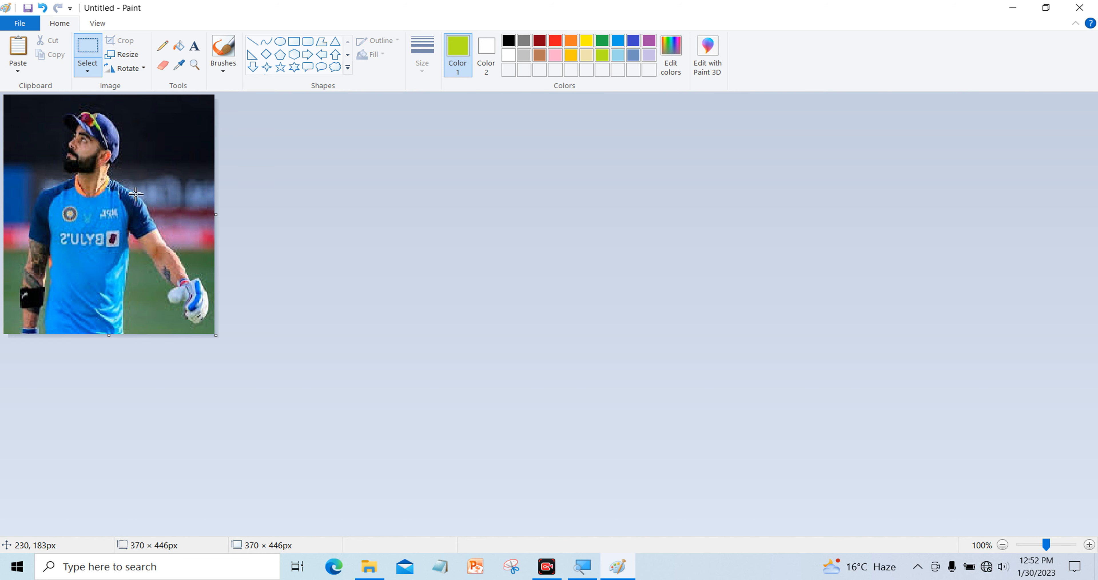
left_click(19, 23)
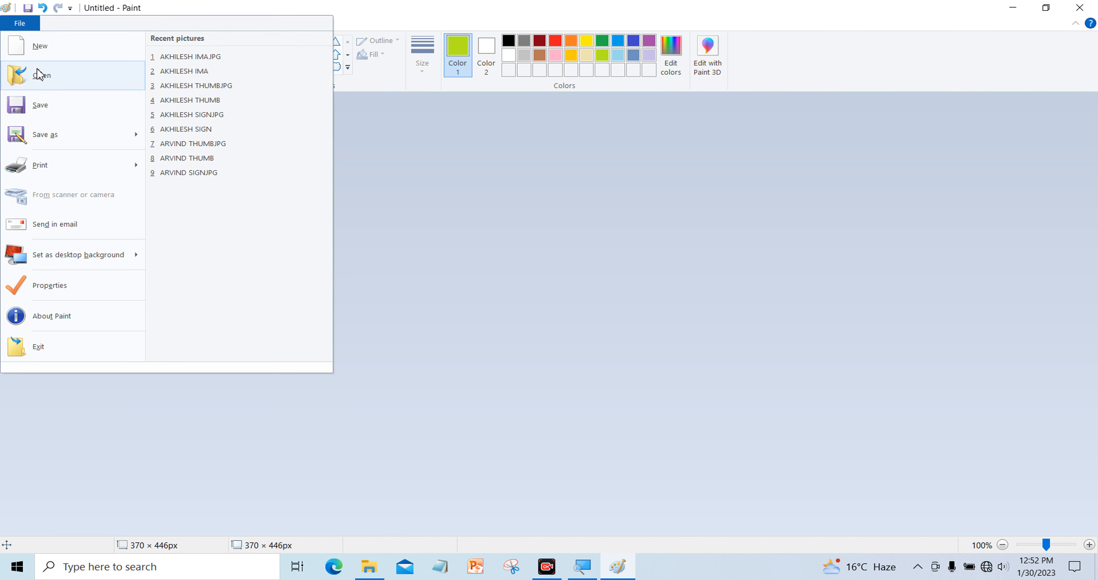
Save the picture to the Desktop as a PNG named 'my creation'
left_click(55, 110)
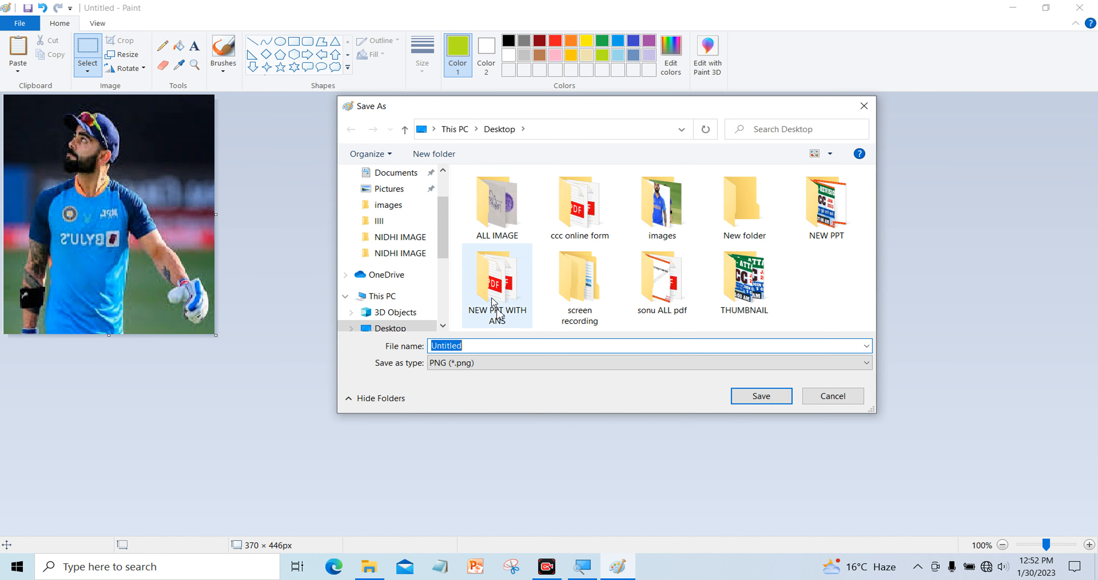
type("my creation")
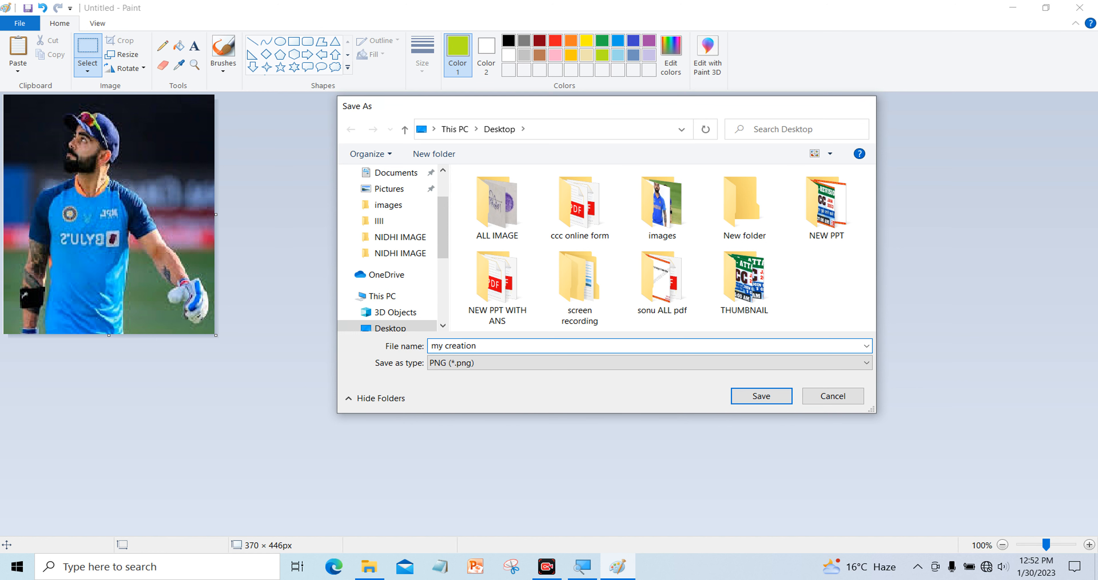
key("Return")
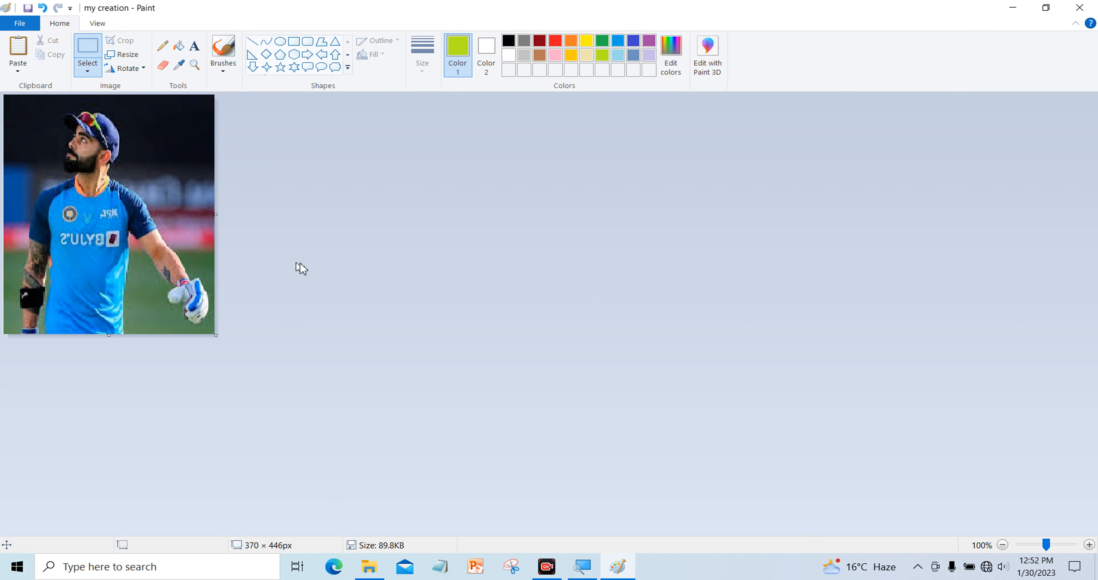
left_click(1014, 7)
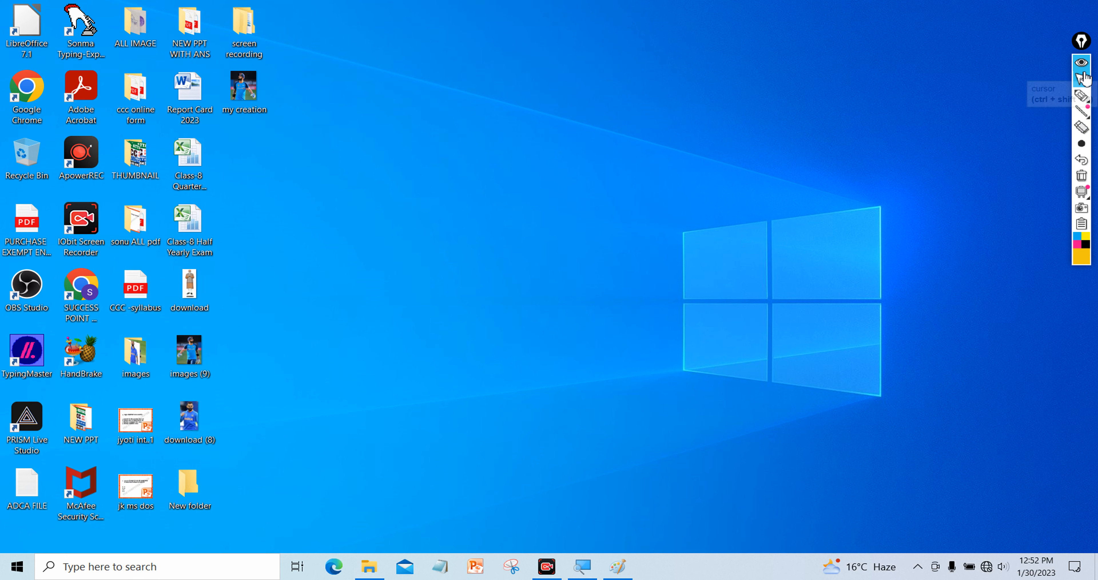
left_click(1081, 96)
mouse_move(496, 62)
left_mouse_down()
mouse_move(486, 176)
mouse_move(510, 157)
left_mouse_up()
mouse_move(561, 63)
left_mouse_down()
mouse_move(537, 103)
mouse_move(595, 137)
left_mouse_up()
left_click_drag(626, 61, 623, 140)
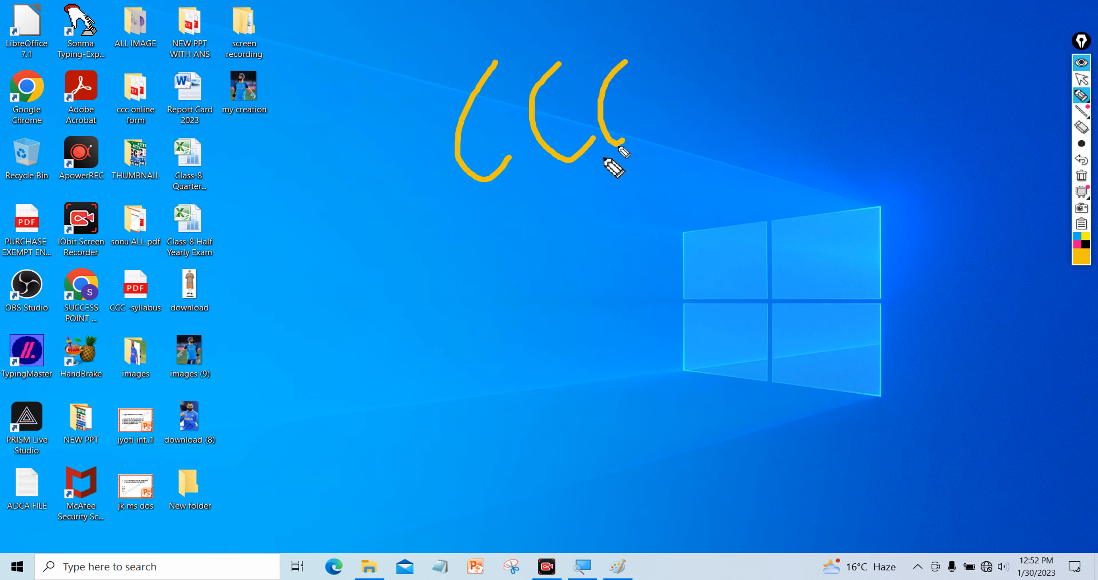
left_click_drag(482, 223, 731, 112)
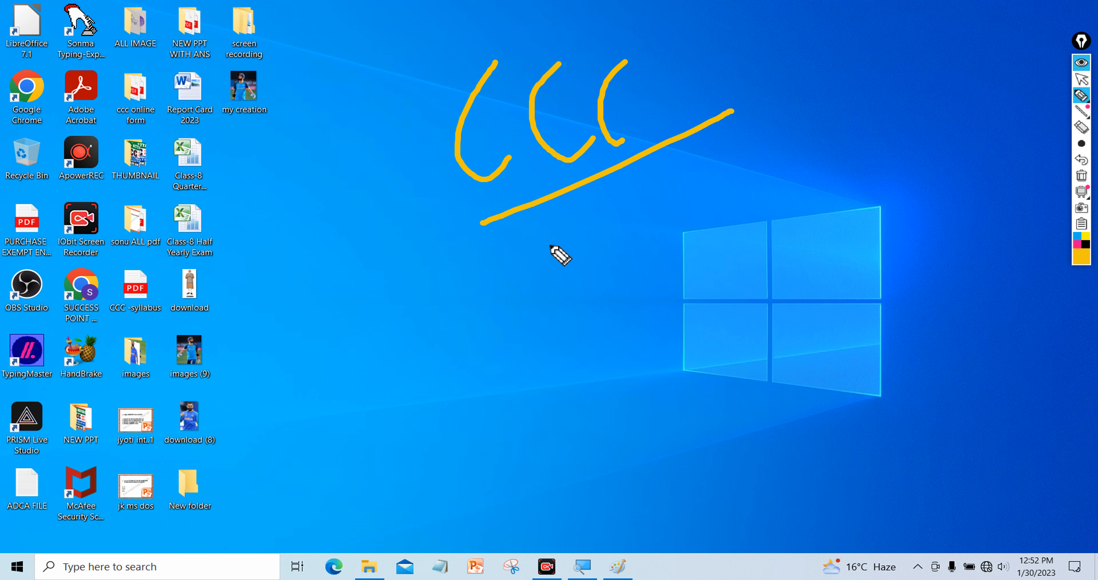
mouse_move(590, 221)
left_mouse_down()
mouse_move(562, 253)
mouse_move(579, 279)
left_mouse_up()
left_click_drag(611, 236, 637, 228)
left_click_drag(666, 184, 668, 230)
left_click_drag(713, 186, 710, 188)
mouse_move(732, 150)
left_mouse_down()
mouse_move(759, 190)
mouse_move(752, 177)
mouse_move(793, 181)
left_mouse_up()
mouse_move(785, 142)
left_mouse_down()
mouse_move(805, 171)
mouse_move(795, 176)
left_mouse_up()
left_click_drag(595, 314, 818, 209)
left_click(1082, 175)
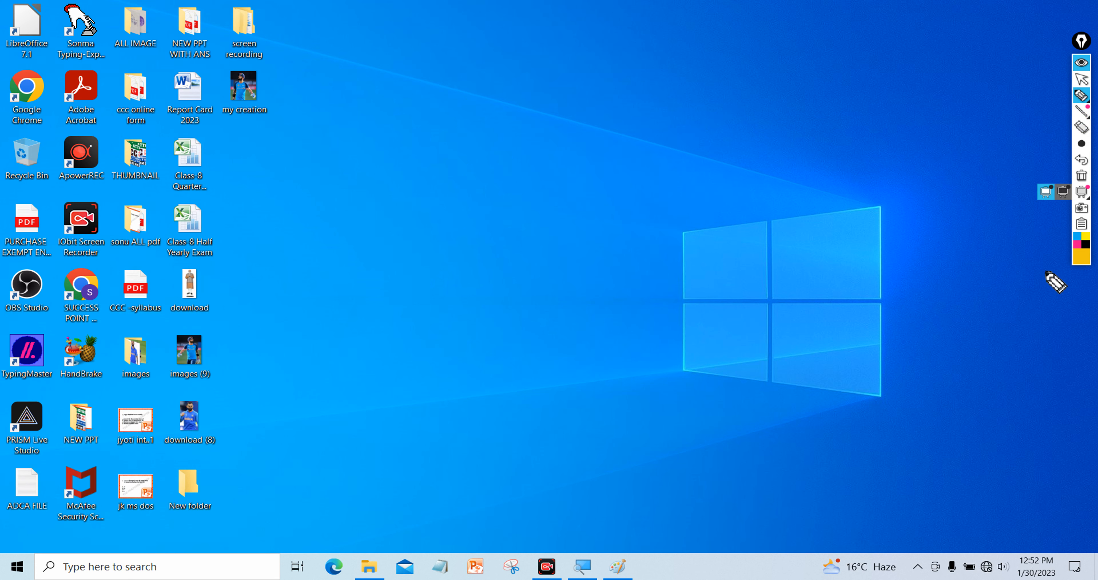
left_click(1082, 79)
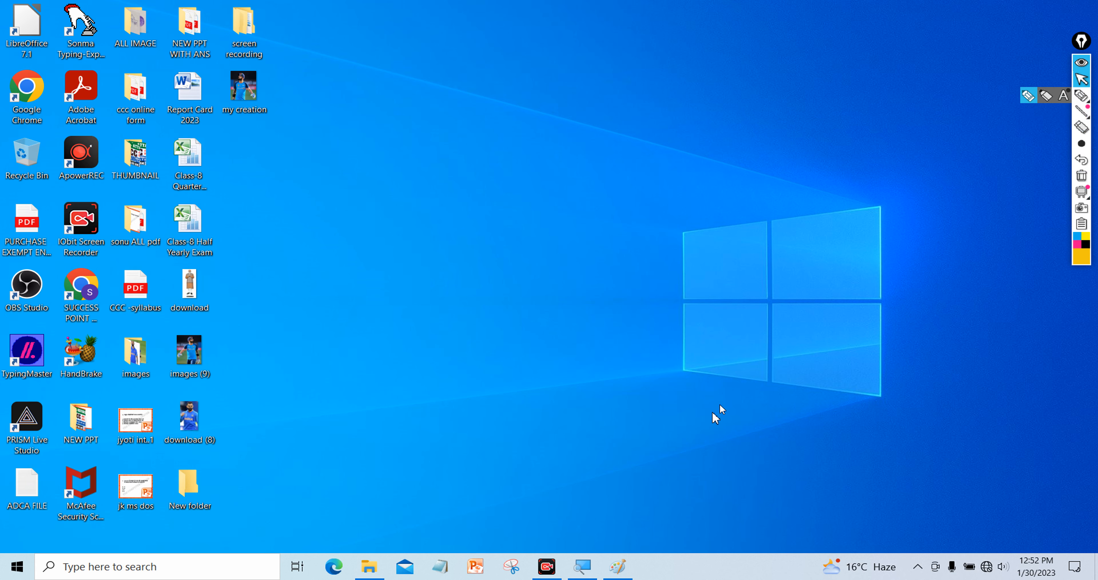
left_click(623, 570)
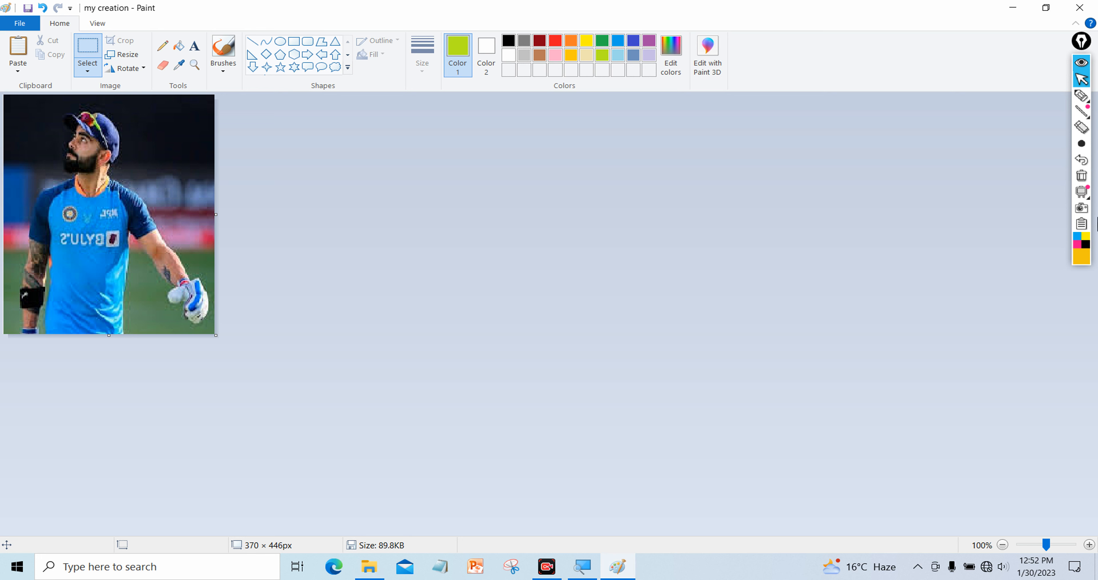
left_click(1082, 95)
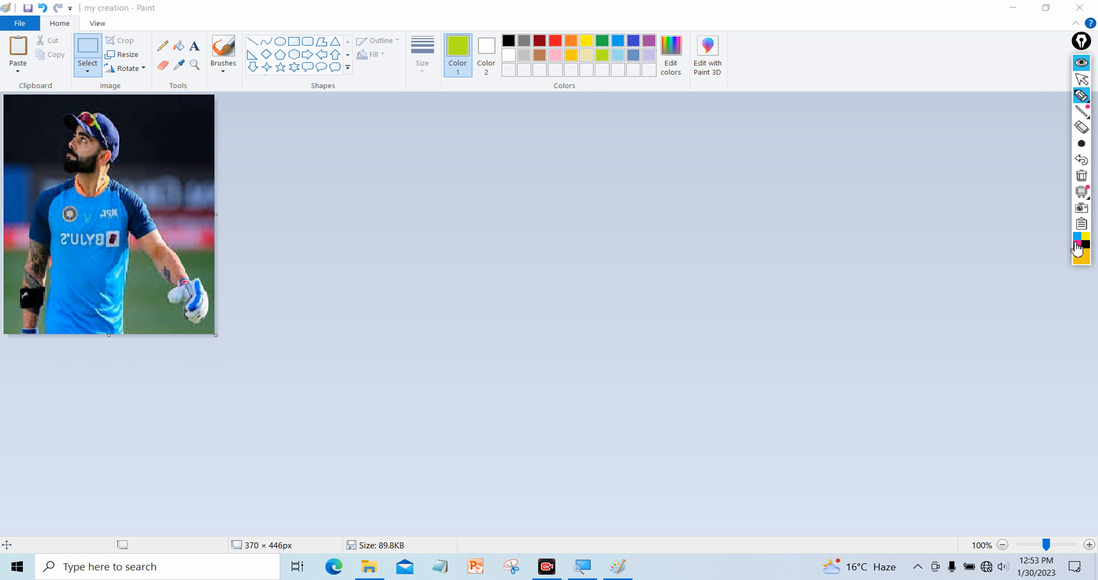
left_click(1077, 245)
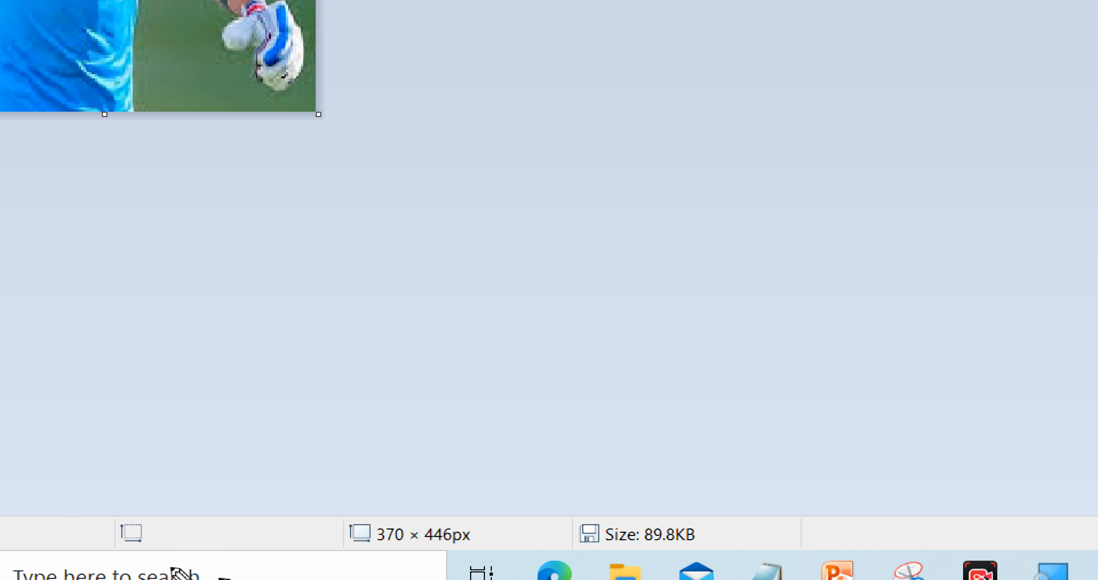
mouse_move(696, 468)
left_mouse_down()
mouse_move(710, 571)
mouse_move(741, 548)
mouse_move(707, 492)
mouse_move(673, 488)
mouse_move(901, 422)
left_mouse_up()
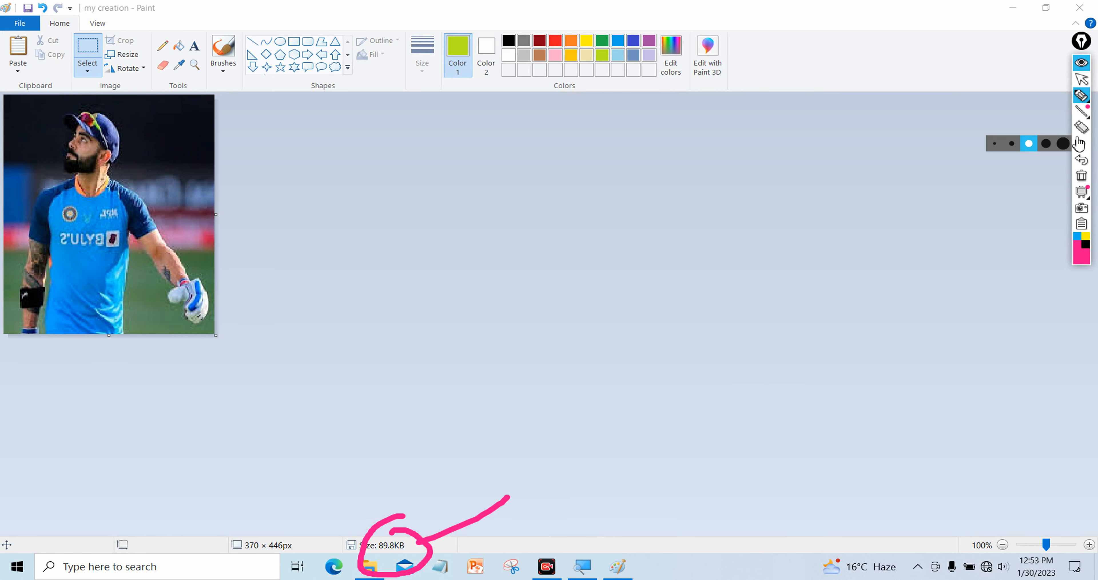
left_click(1082, 175)
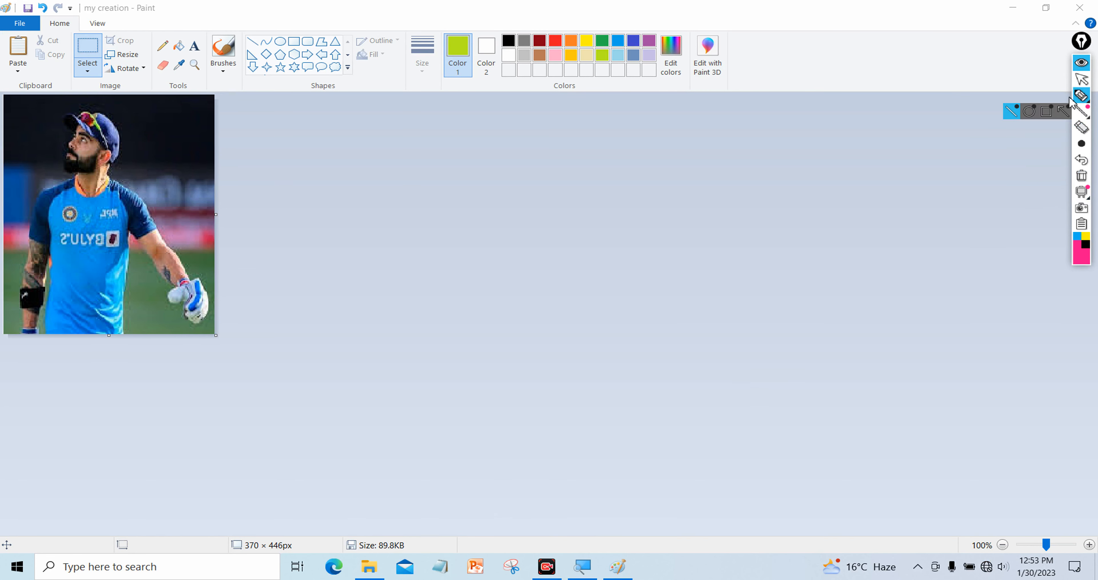
left_click(1082, 79)
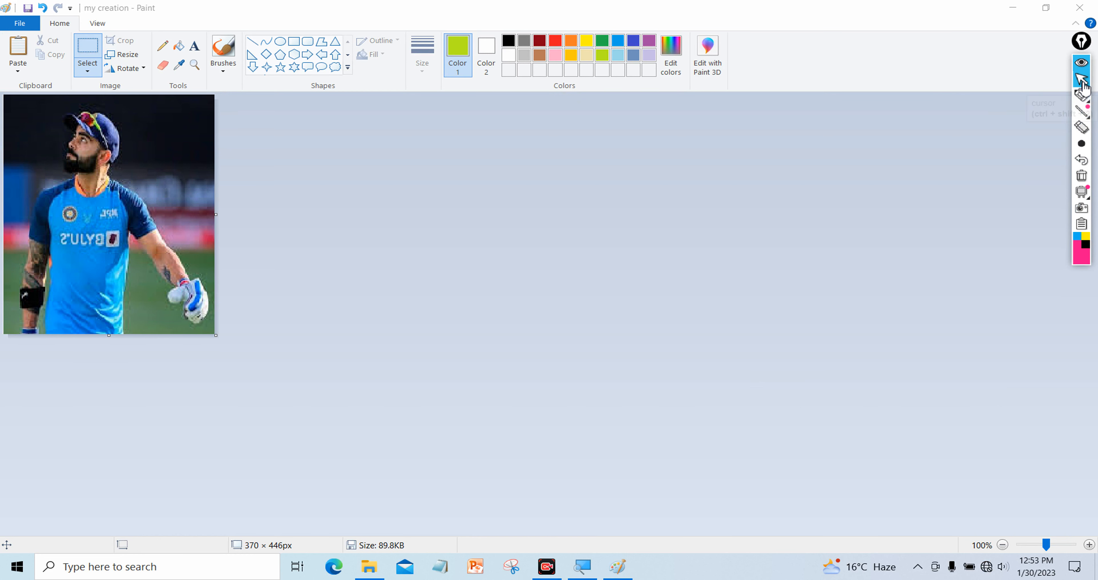
Select the cricketer's head and upper body, crop the photo to it at 254 × 297px, and save
left_click(93, 52)
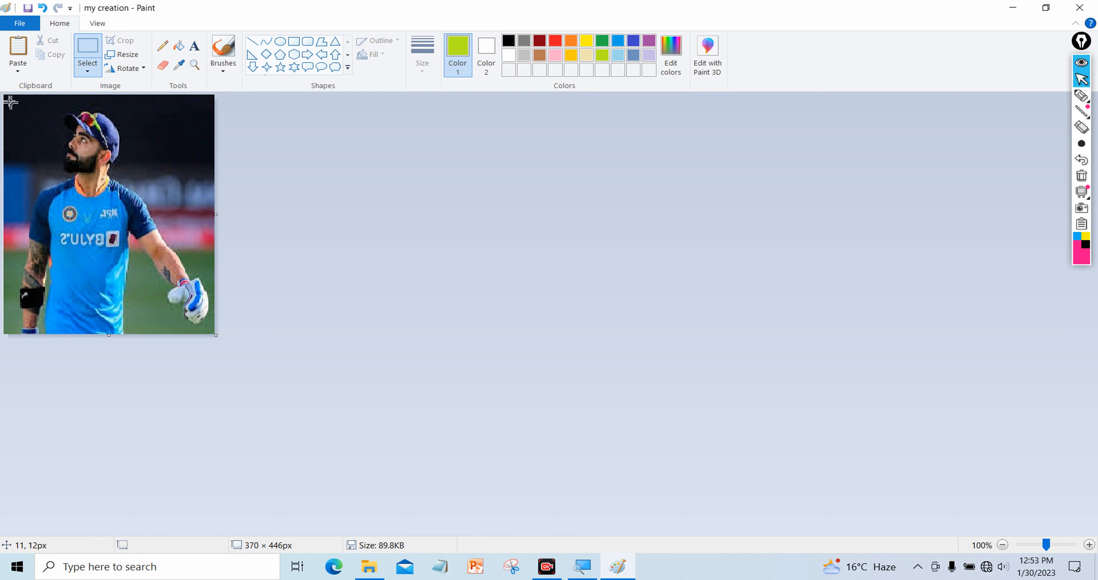
left_click_drag(16, 102, 127, 289)
left_click(118, 170)
left_click_drag(28, 113, 146, 239)
left_click(172, 176)
left_click_drag(19, 110, 163, 268)
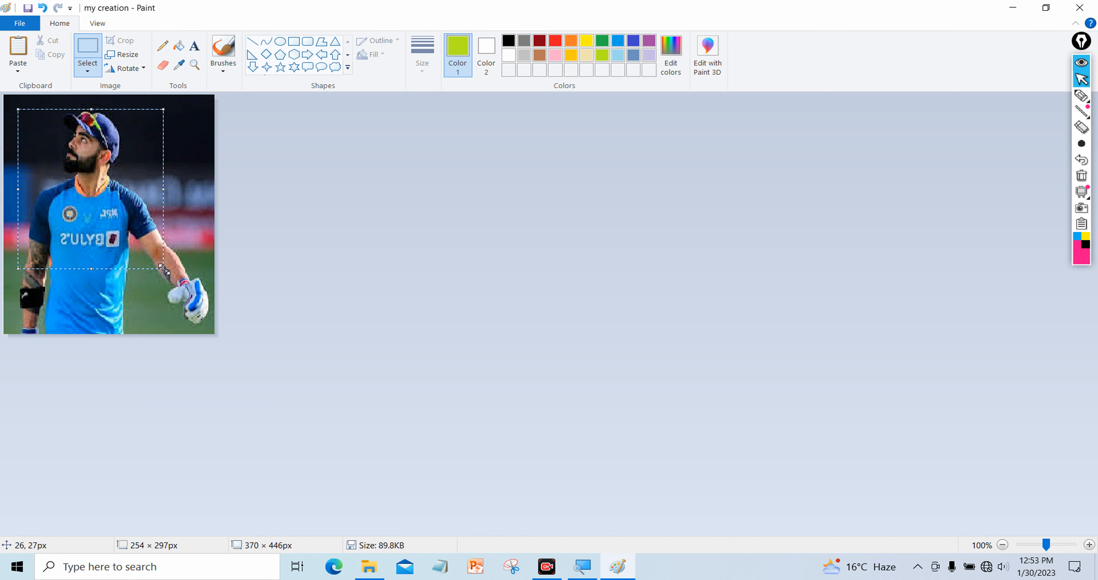
left_click(121, 41)
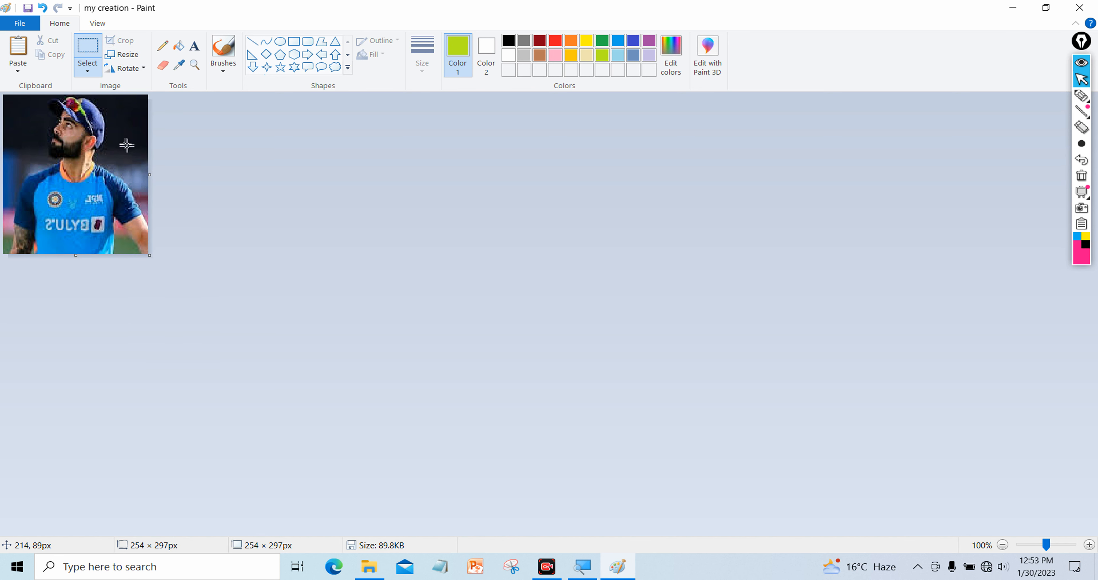
key("ctrl+s")
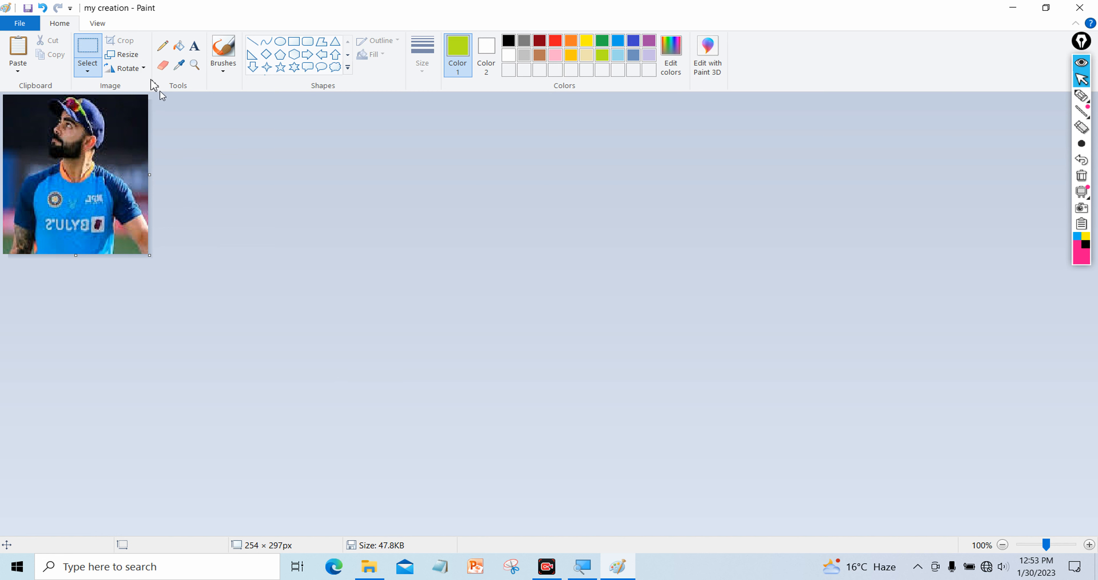
left_click(132, 58)
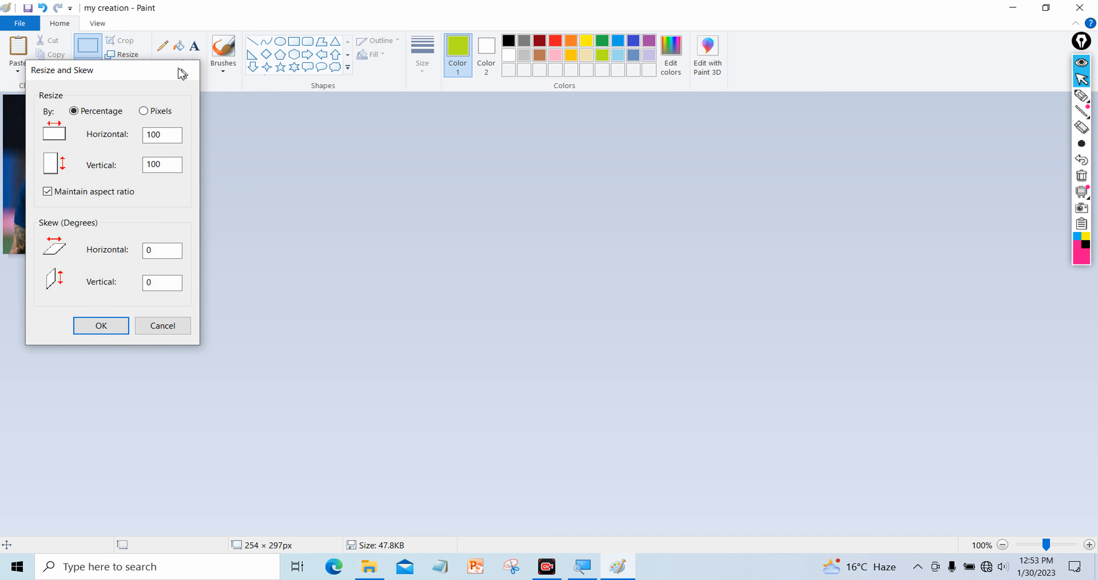
left_click(188, 69)
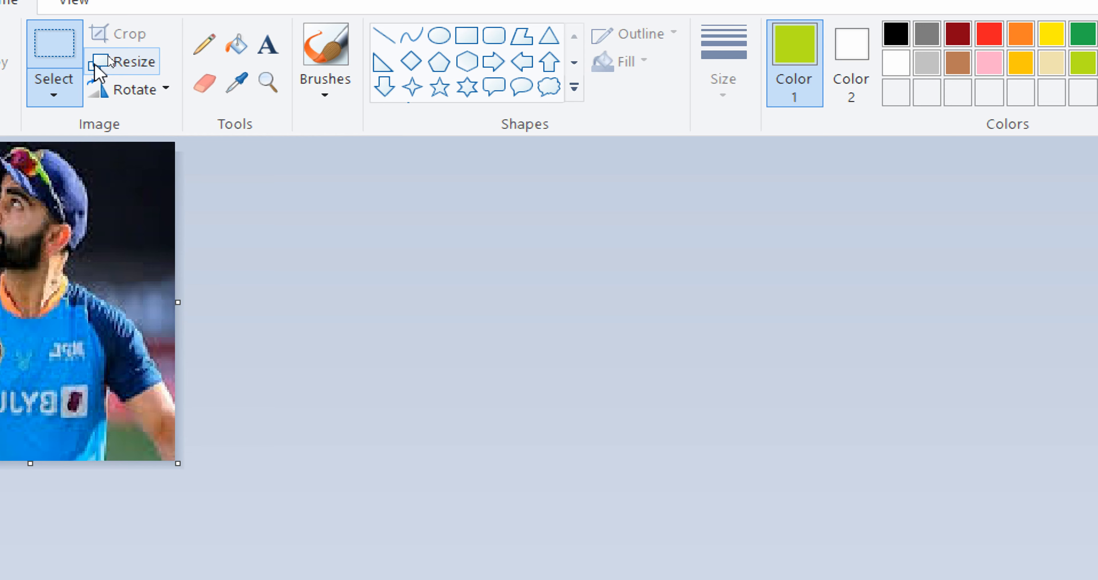
In the Resize dialog, unlock the aspect ratio and switch sizing to pixels
key("super")
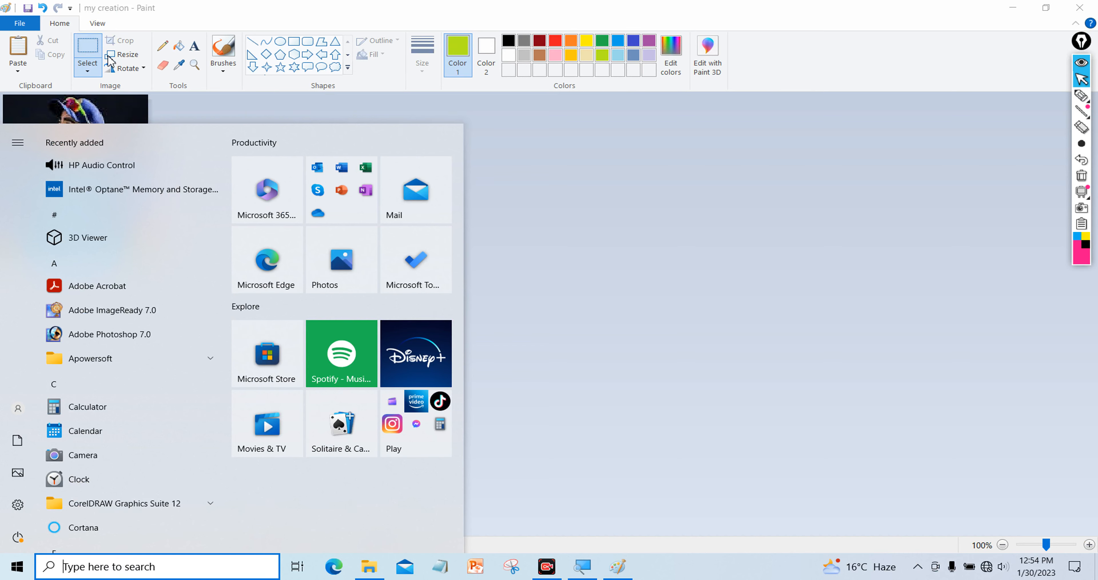
key("super")
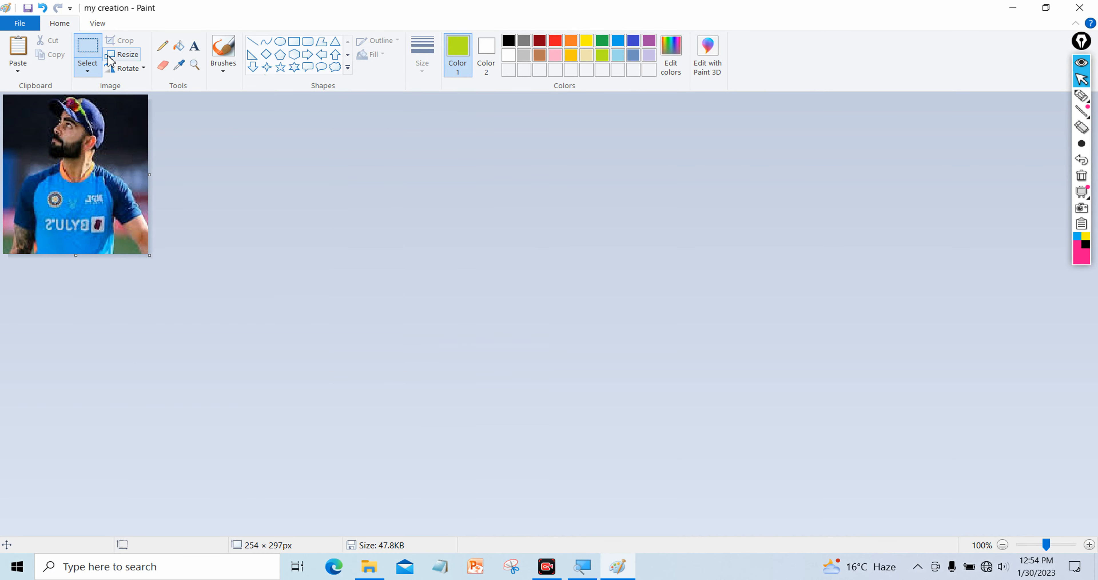
left_click(112, 55)
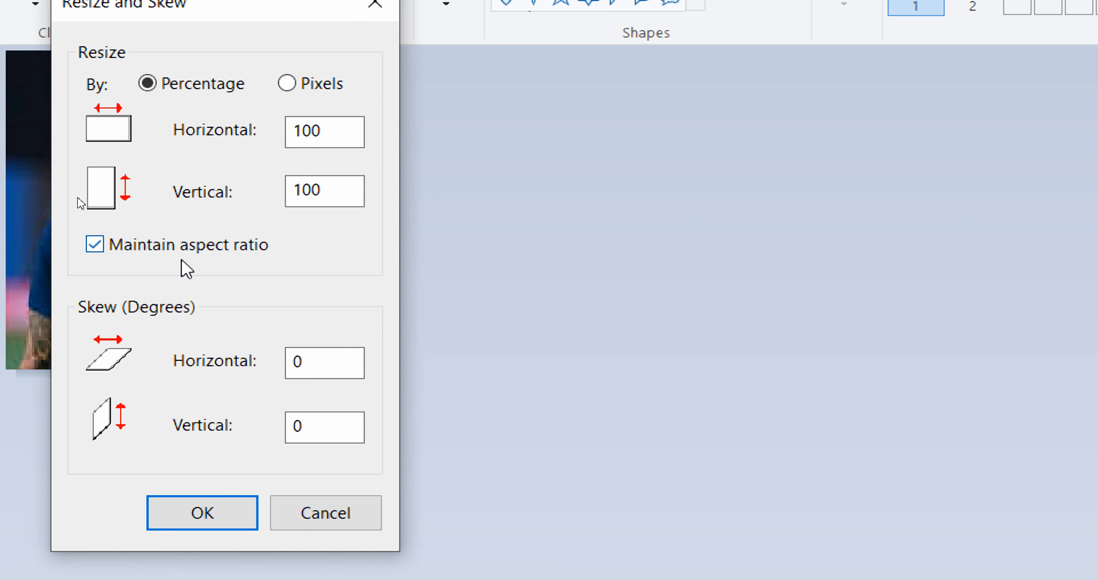
left_click(95, 245)
left_click(95, 246)
left_click_drag(338, 129, 221, 140)
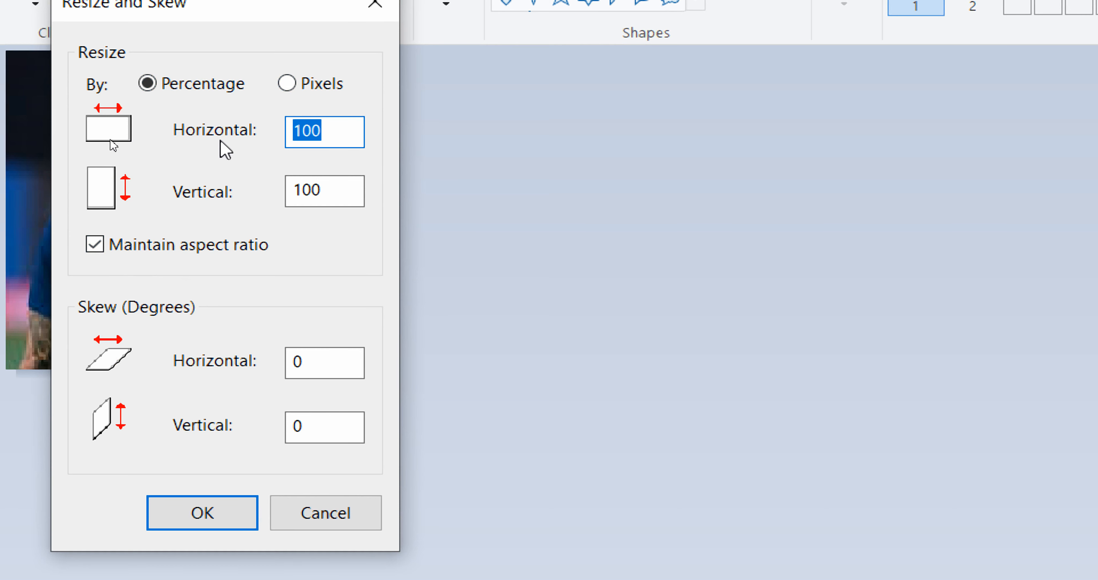
type("120")
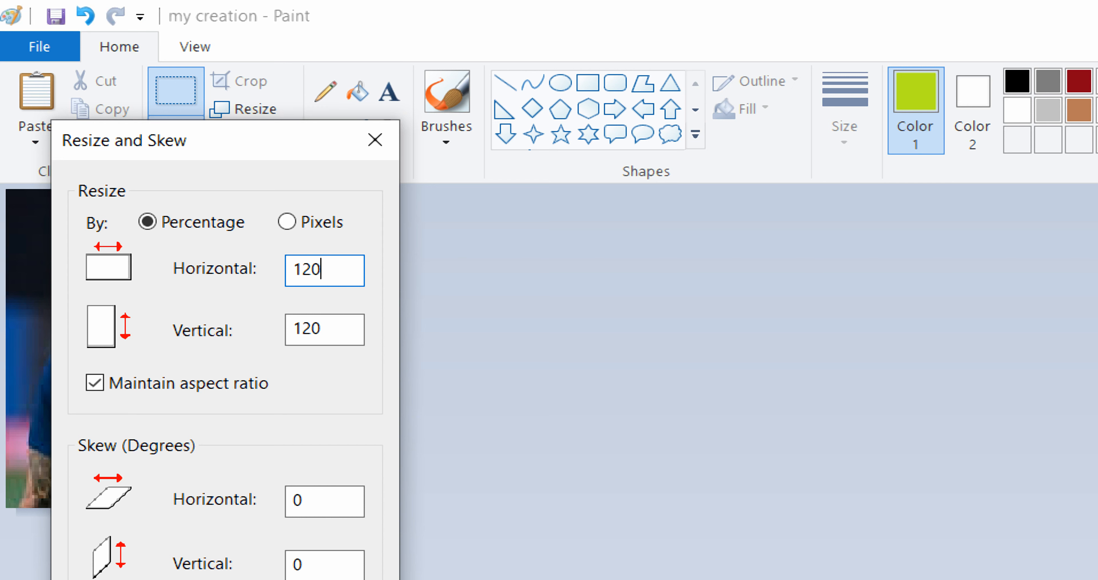
double_click(336, 261)
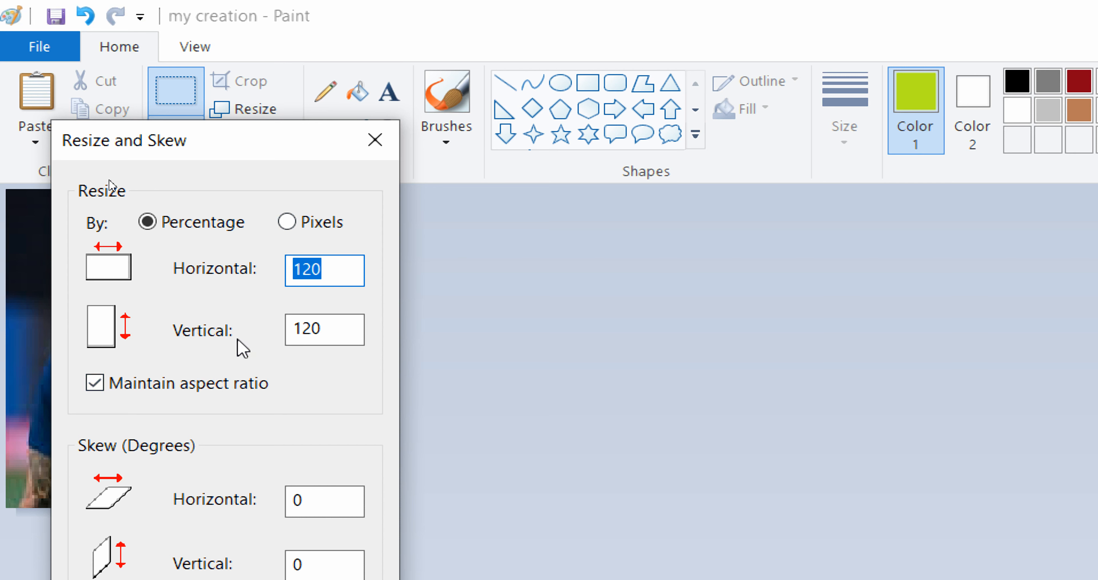
left_click(209, 384)
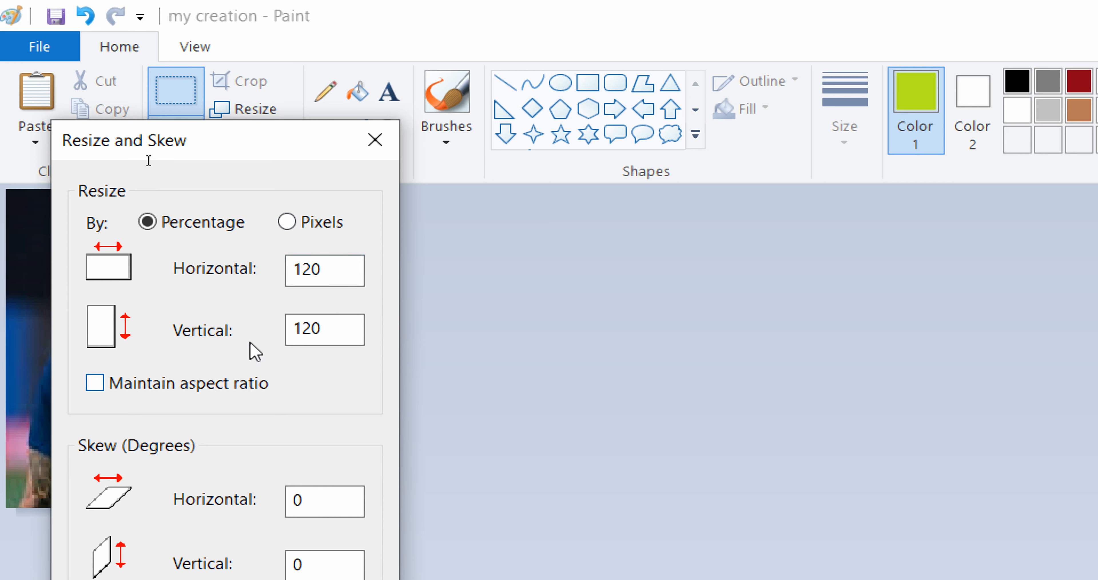
left_click(321, 226)
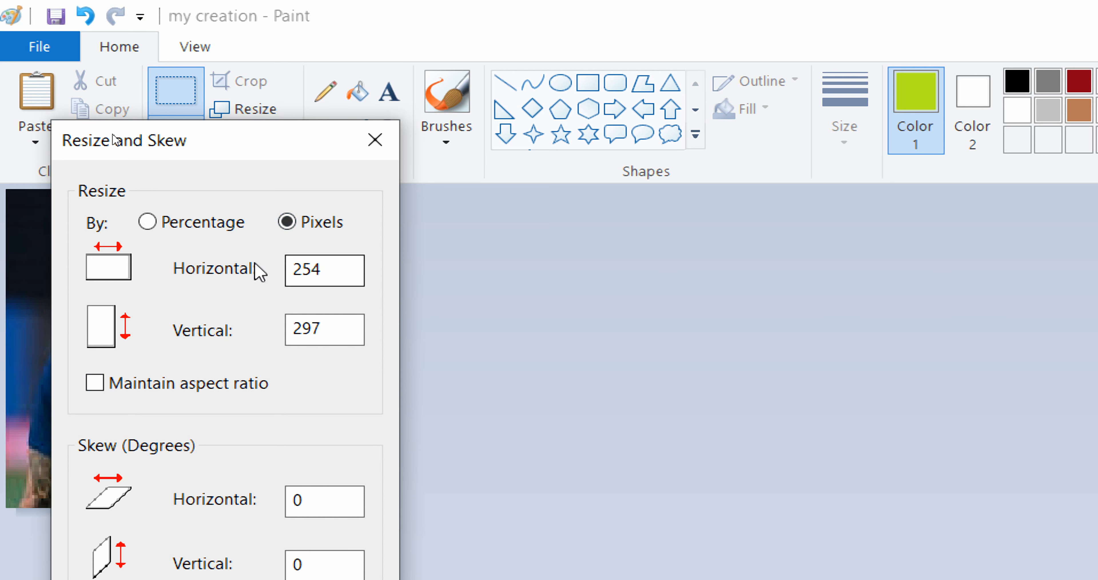
left_click(200, 228)
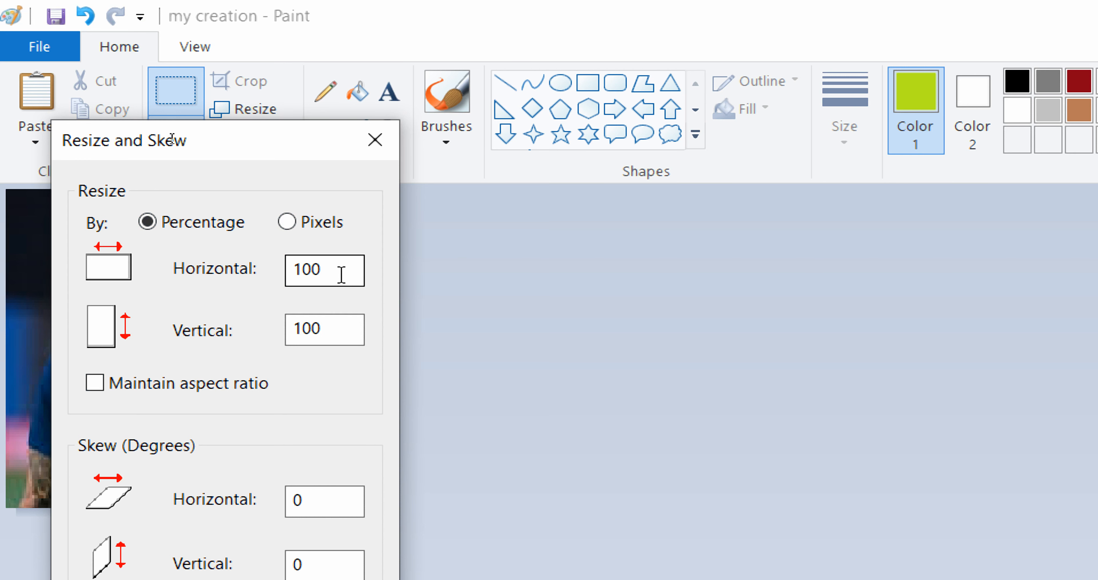
left_click(287, 222)
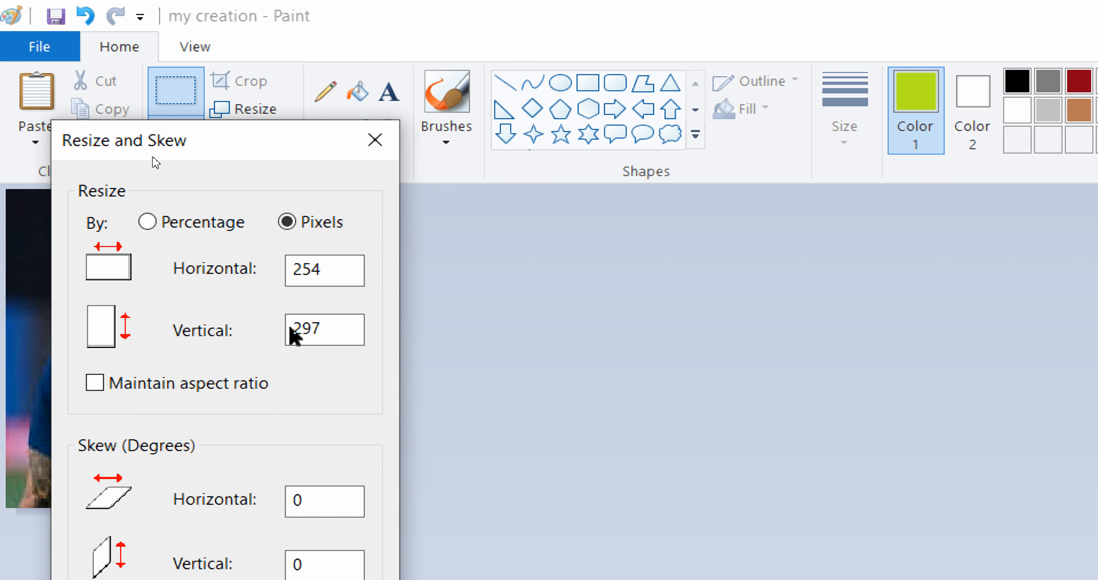
Set the width to 250 and the height to 280 pixels and apply the resize
double_click(326, 271)
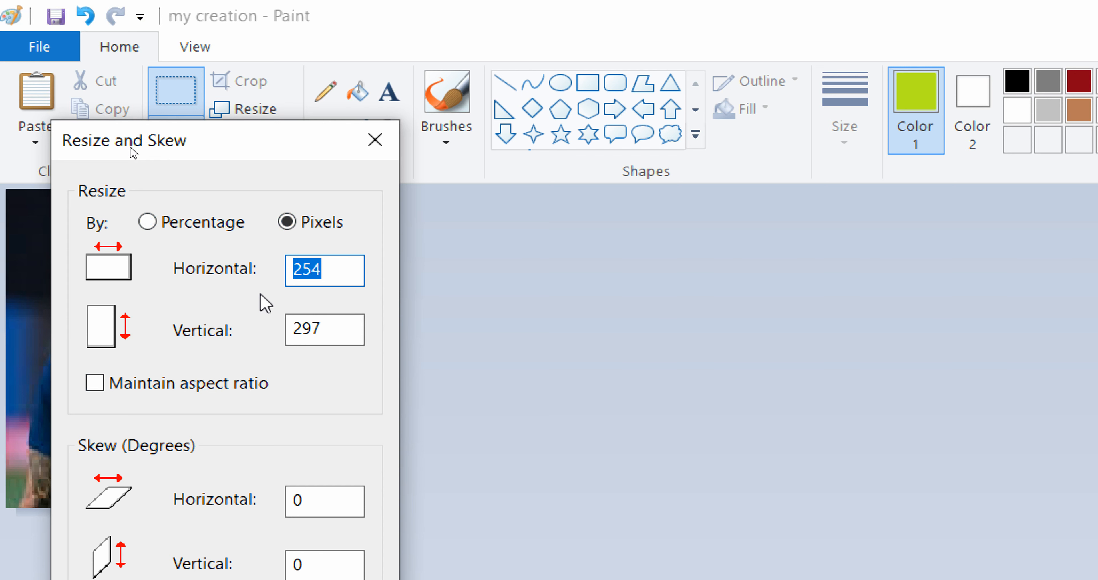
type("250")
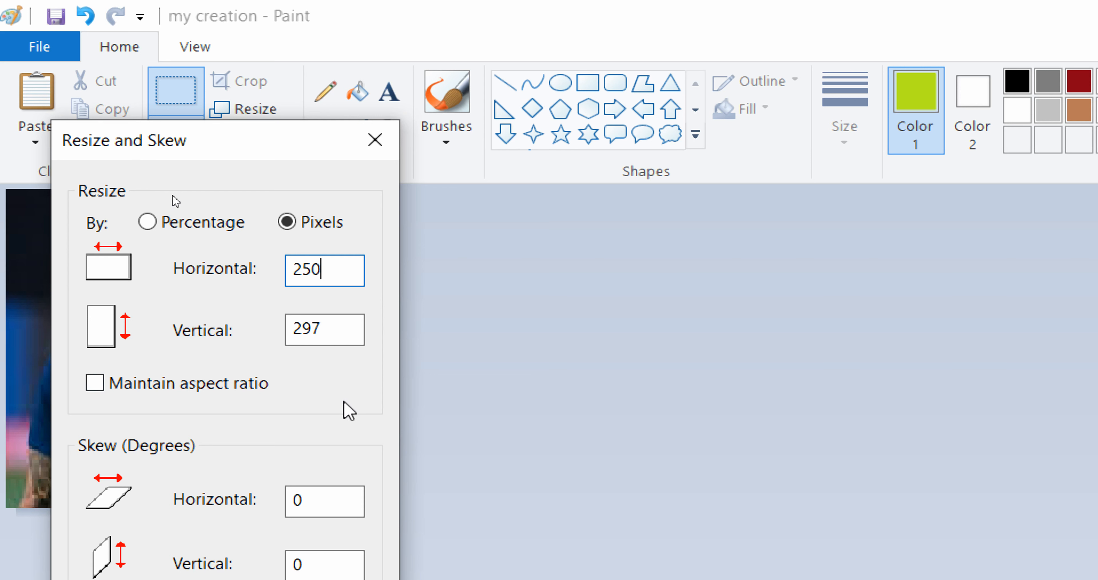
left_click(358, 326)
left_click_drag(358, 326, 285, 333)
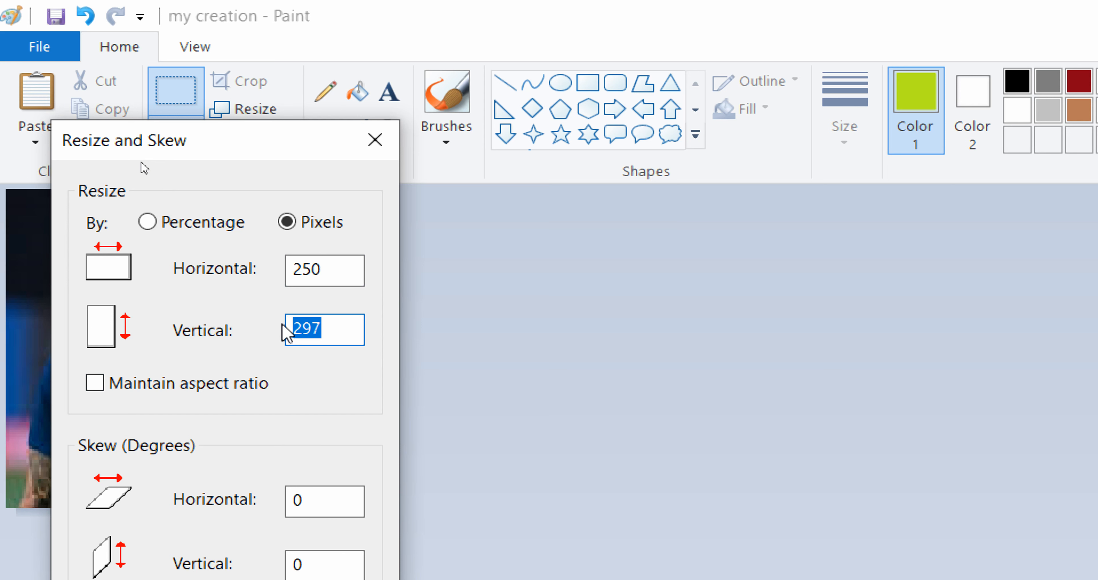
type("280")
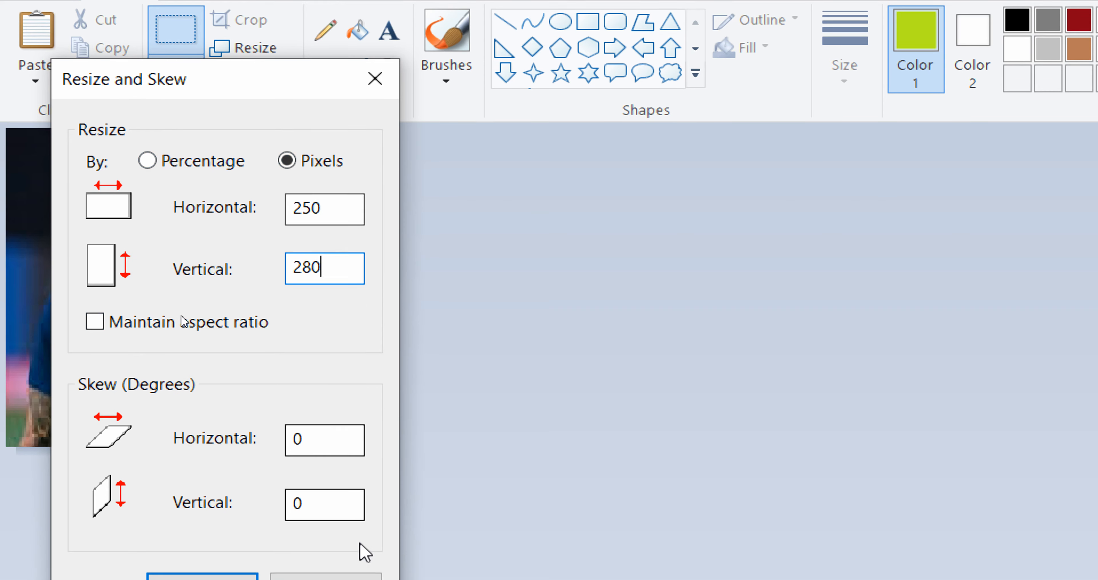
left_click(185, 468)
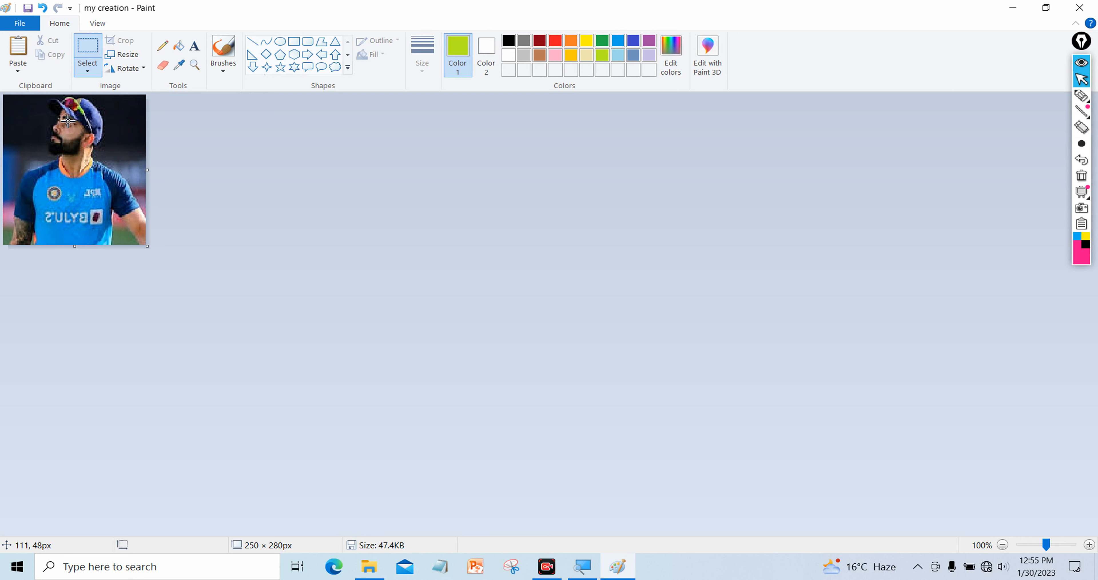
Resize the photo by percentage to 80% horizontally, giving 200 × 224 px, then save the picture
left_click(21, 27)
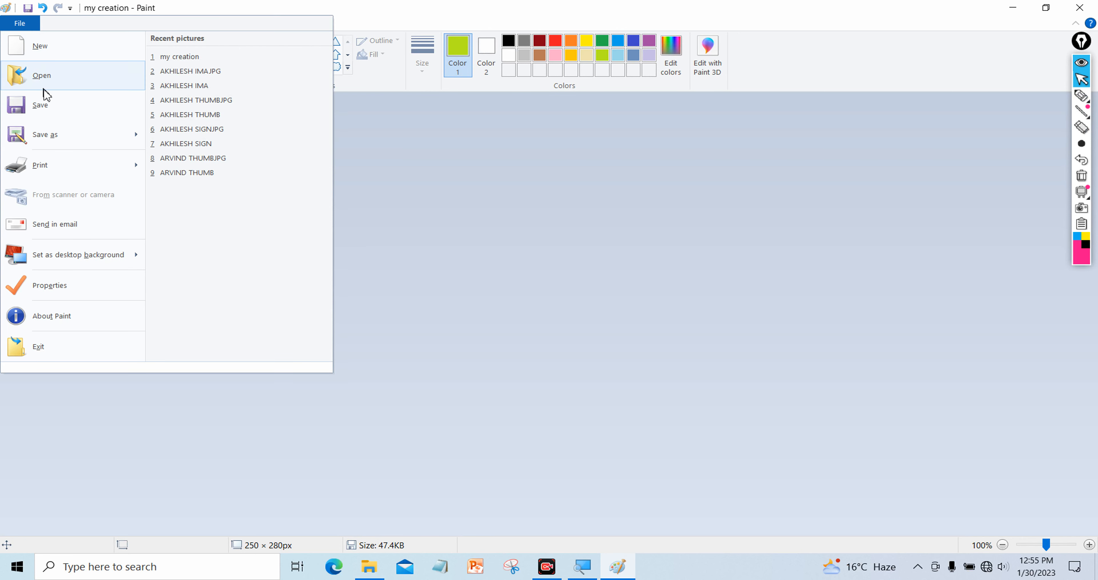
left_click(42, 103)
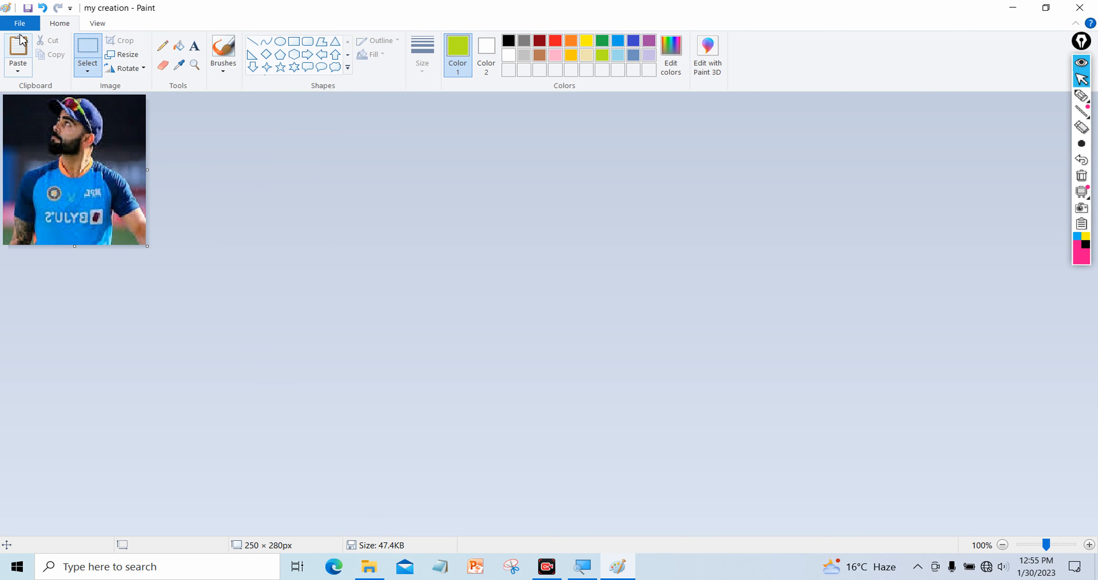
left_click(123, 55)
left_click(145, 110)
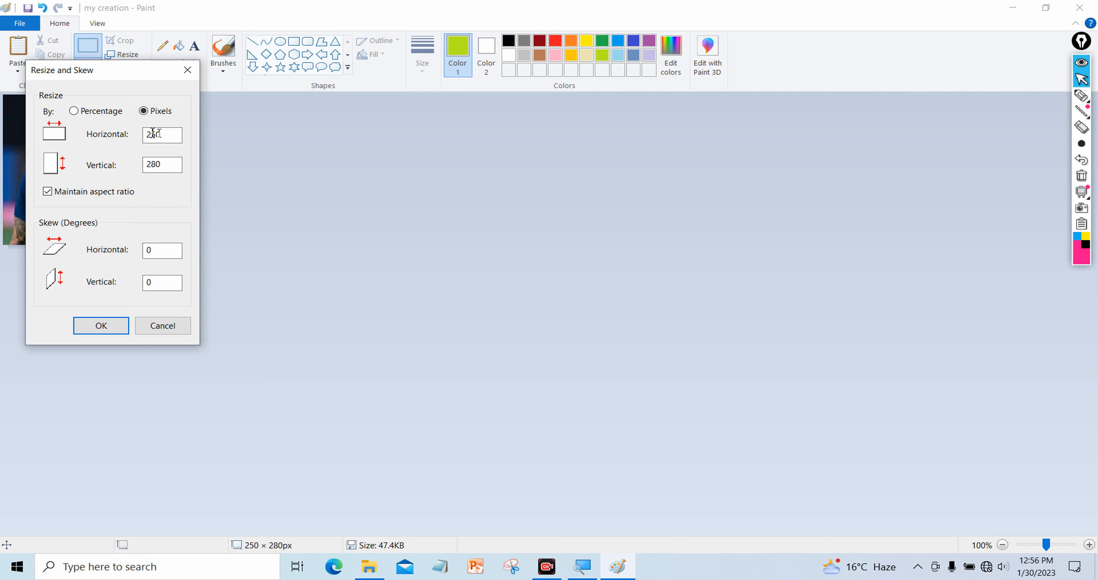
left_click(102, 113)
left_click(173, 135)
double_click(150, 136)
type("80")
key("Return")
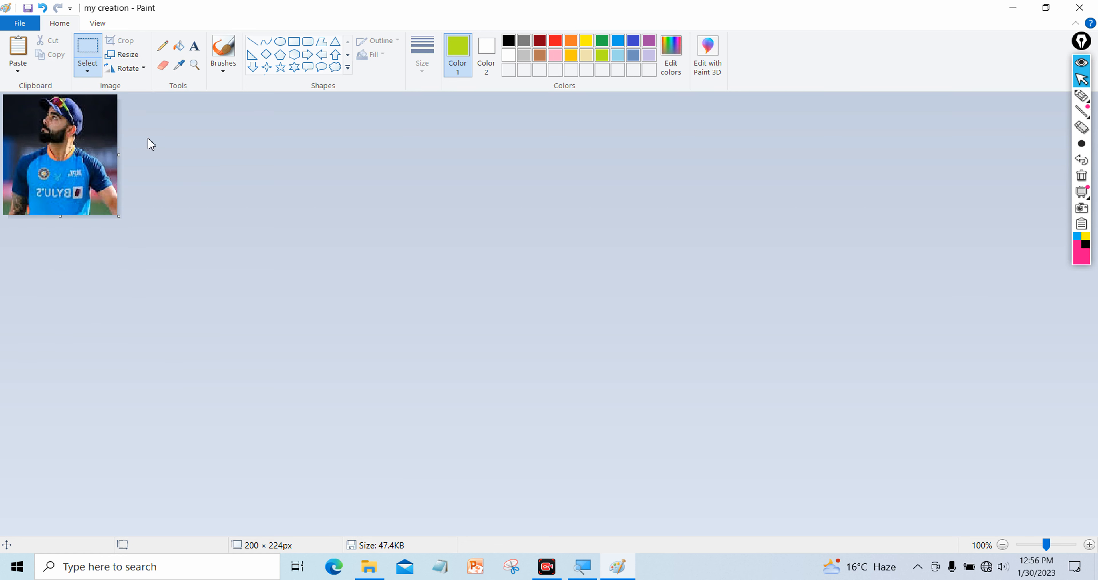
left_click(19, 23)
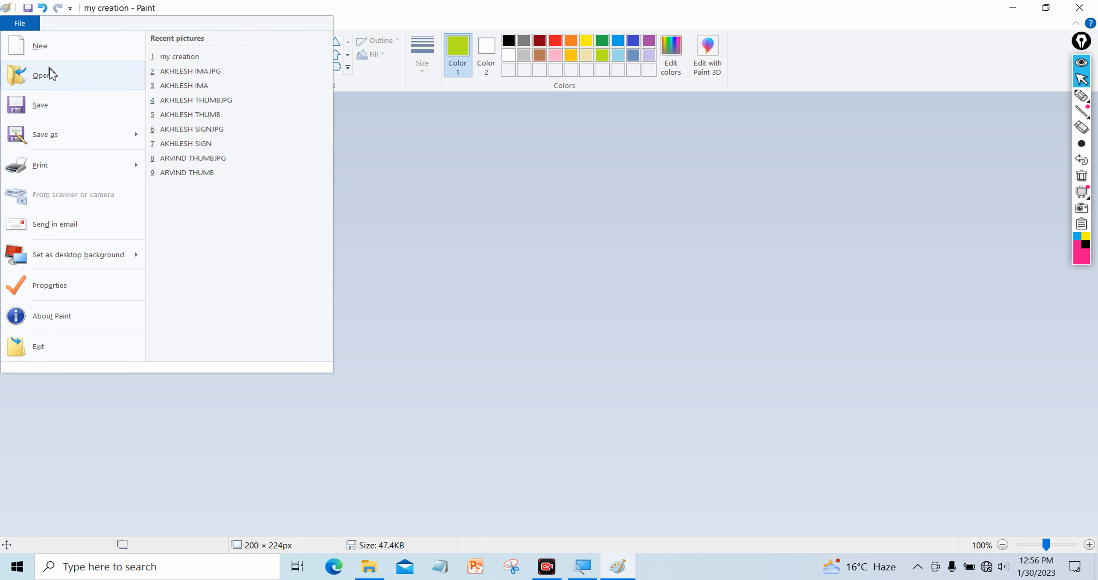
left_click(59, 103)
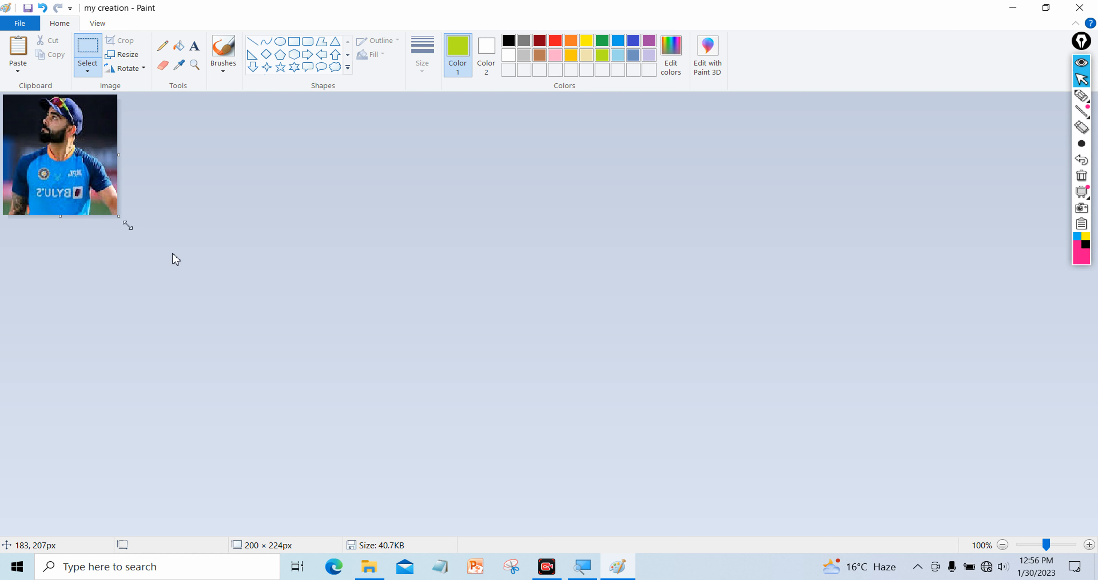
Stretch the canvas to 640 × 602 px, then select the shrunken cricketer photo
left_click_drag(124, 219, 370, 419)
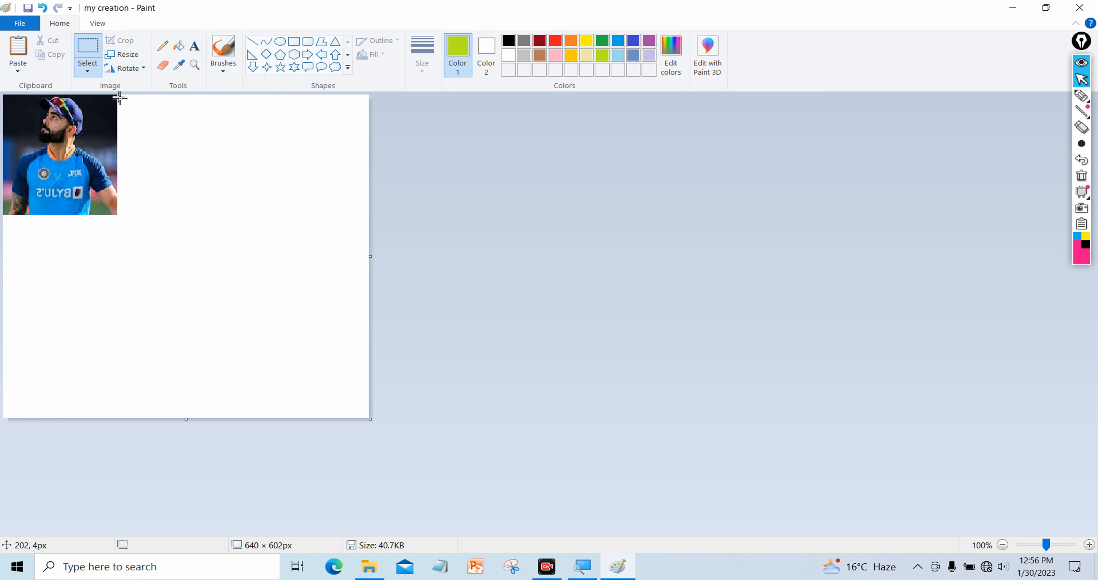
left_click_drag(119, 97, 2, 215)
left_click(135, 121)
left_click_drag(118, 96, 2, 216)
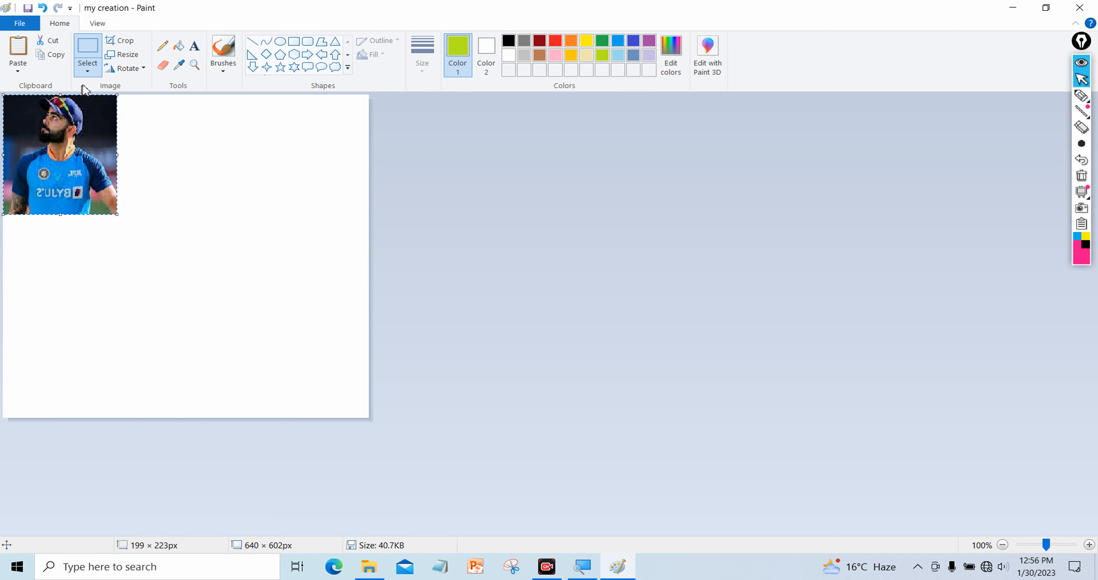
Copy the photo and paste two copies beside it to form a top row of three
left_click(55, 63)
left_click(18, 47)
left_click_drag(93, 174, 193, 175)
left_click(18, 51)
left_click_drag(61, 131, 292, 130)
left_click(19, 41)
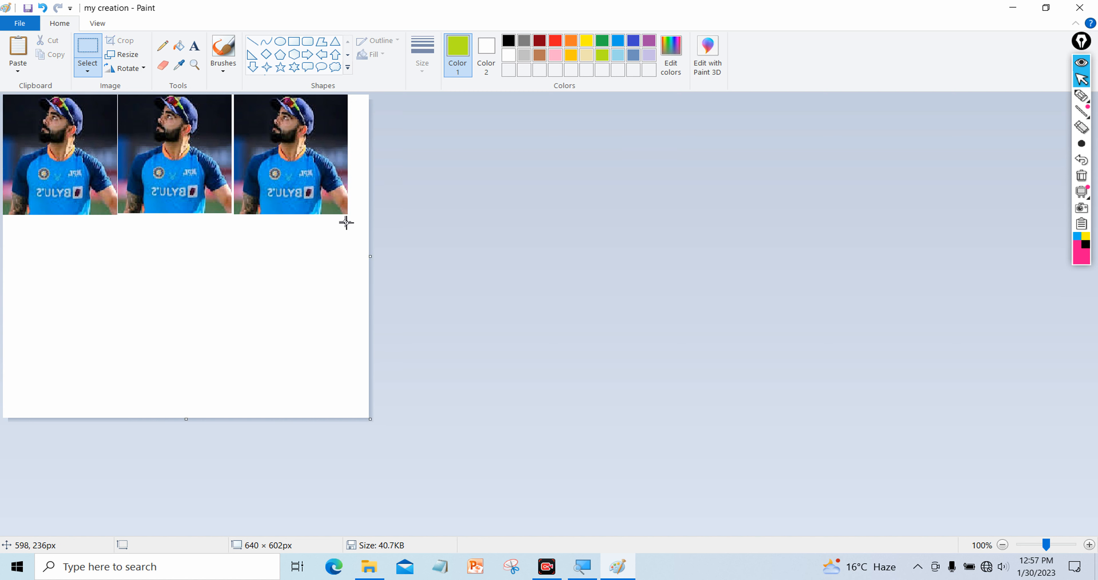
Duplicate the three-photo row to fill a second and third row below it
left_click_drag(351, 220, 4, 94)
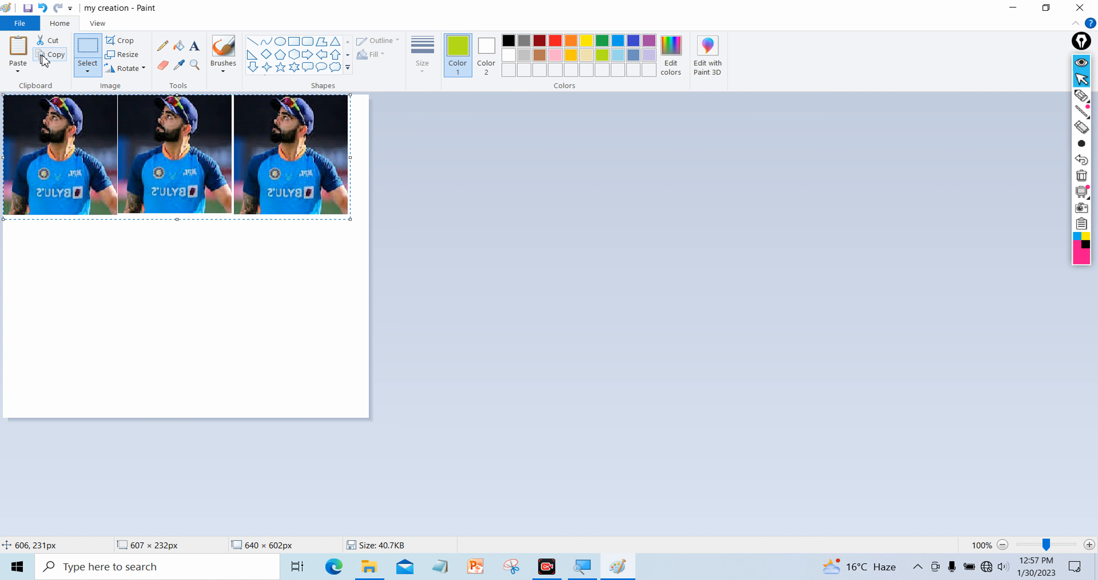
left_click_drag(154, 199, 157, 308)
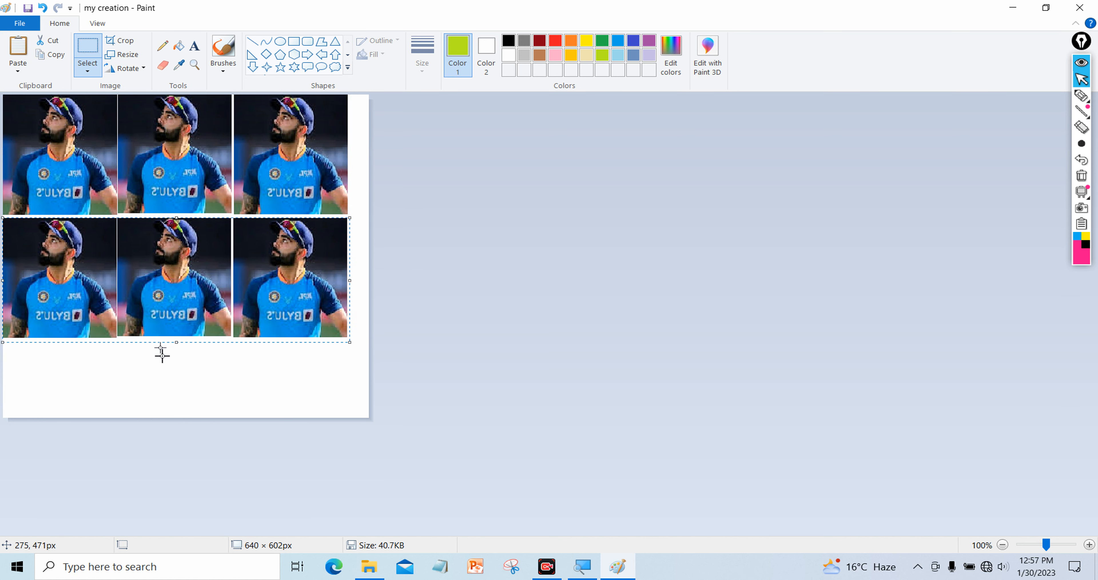
left_click_drag(178, 279, 176, 385)
left_click(132, 377)
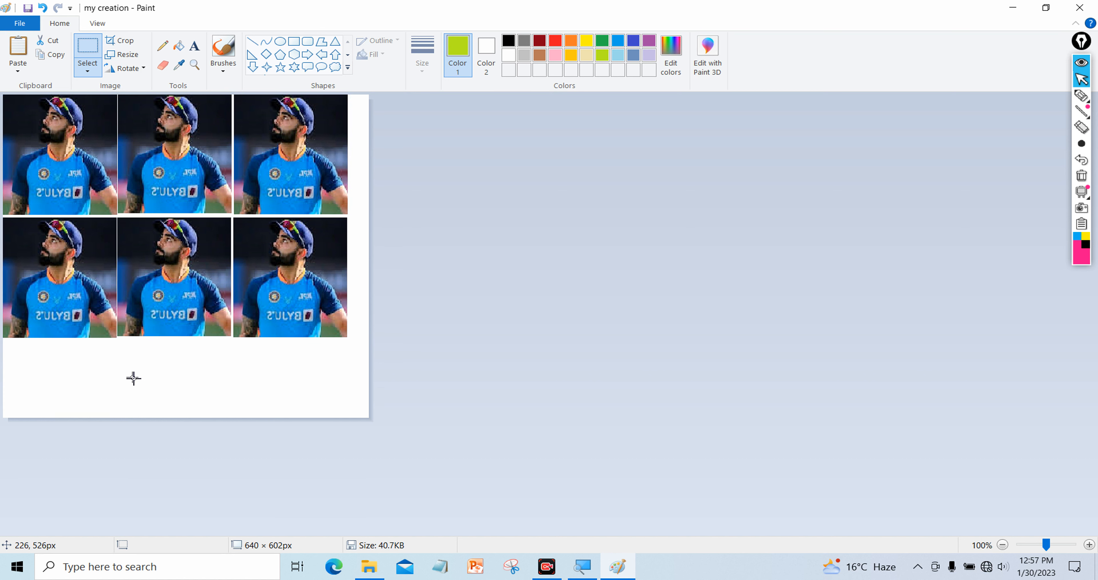
left_click(17, 51)
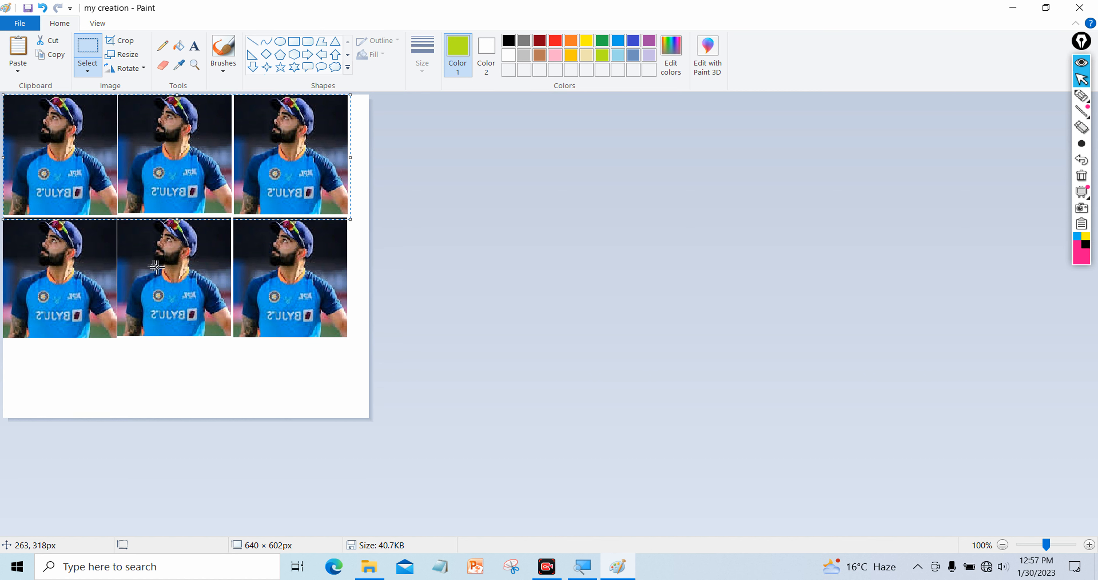
left_click(132, 373)
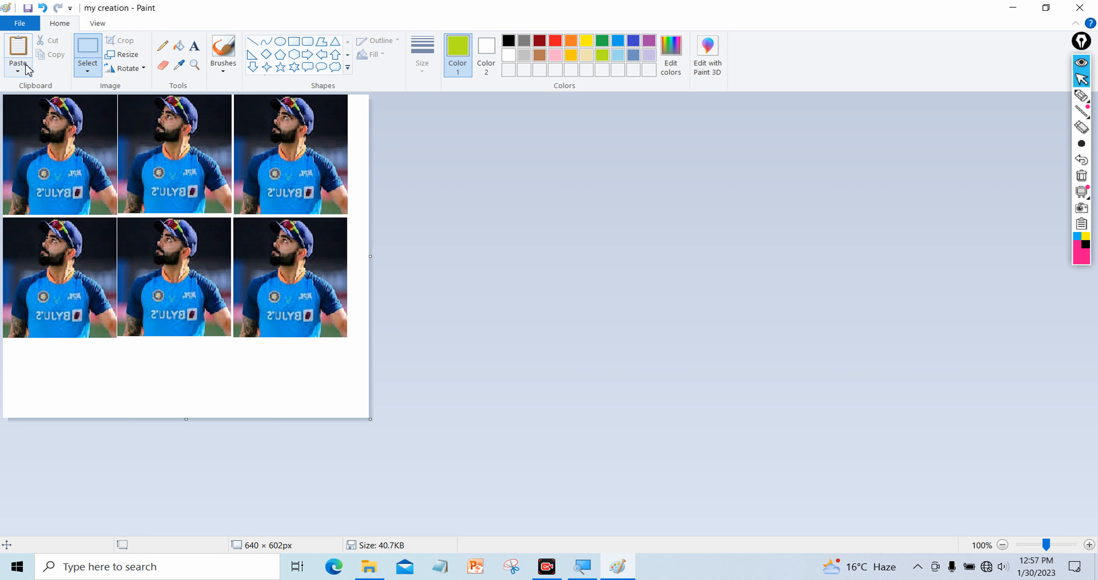
left_click(21, 53)
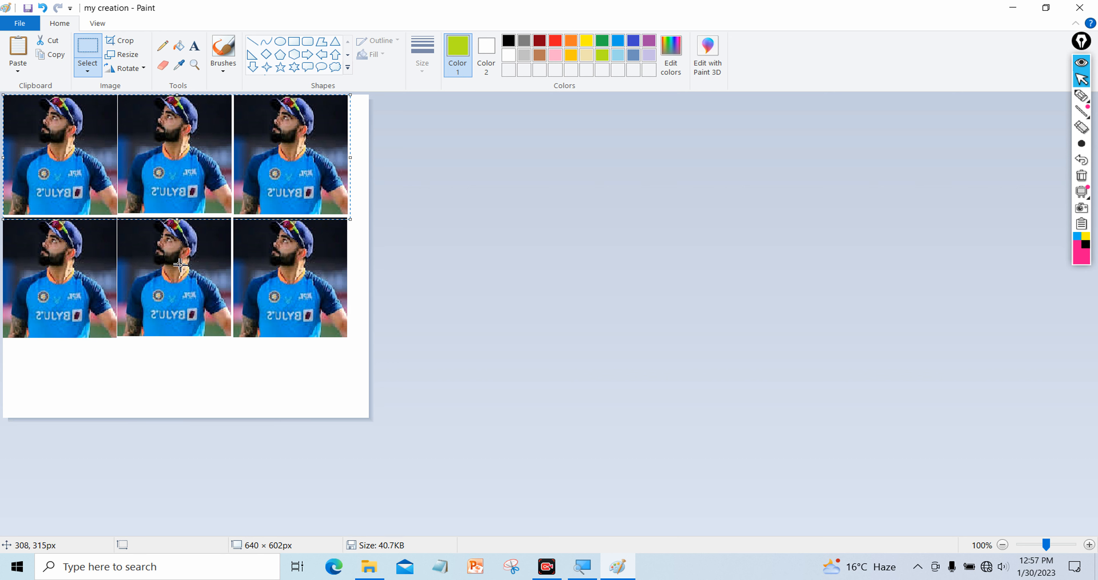
left_click_drag(140, 153, 139, 402)
left_click(466, 249)
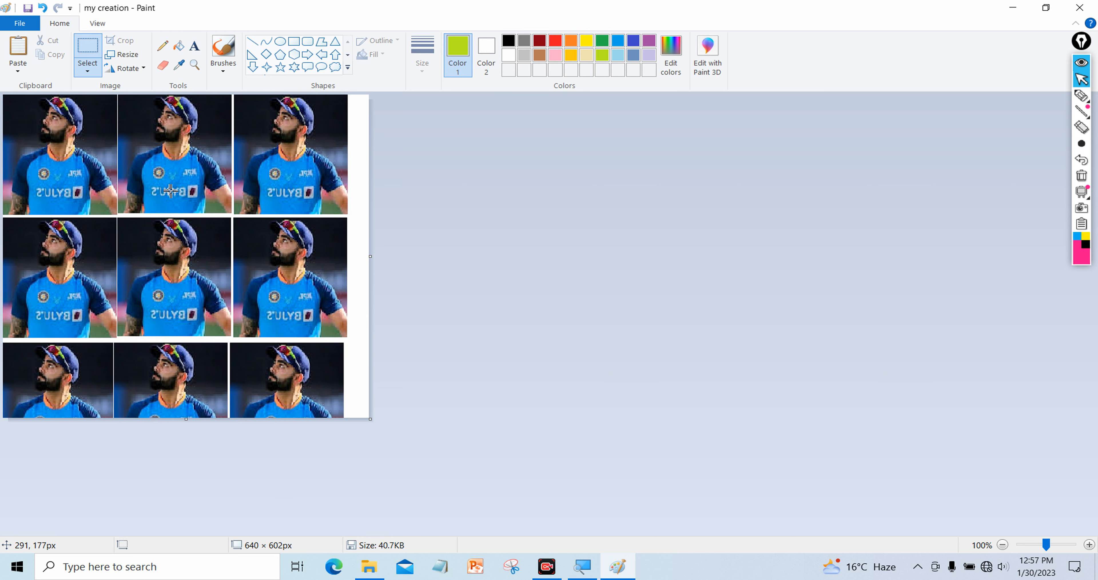
left_click(35, 26)
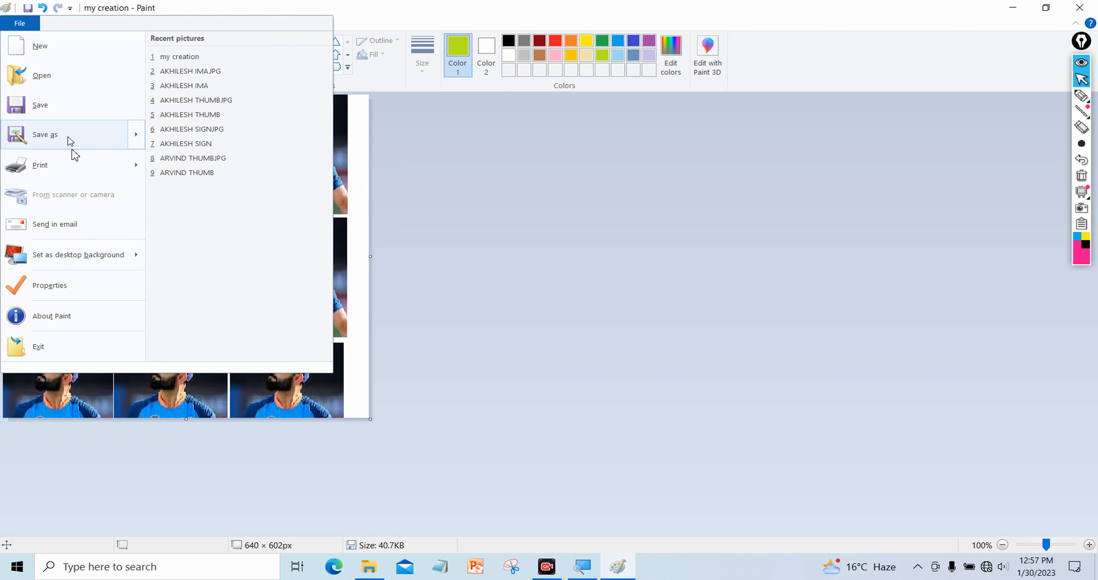
mouse_move(108, 166)
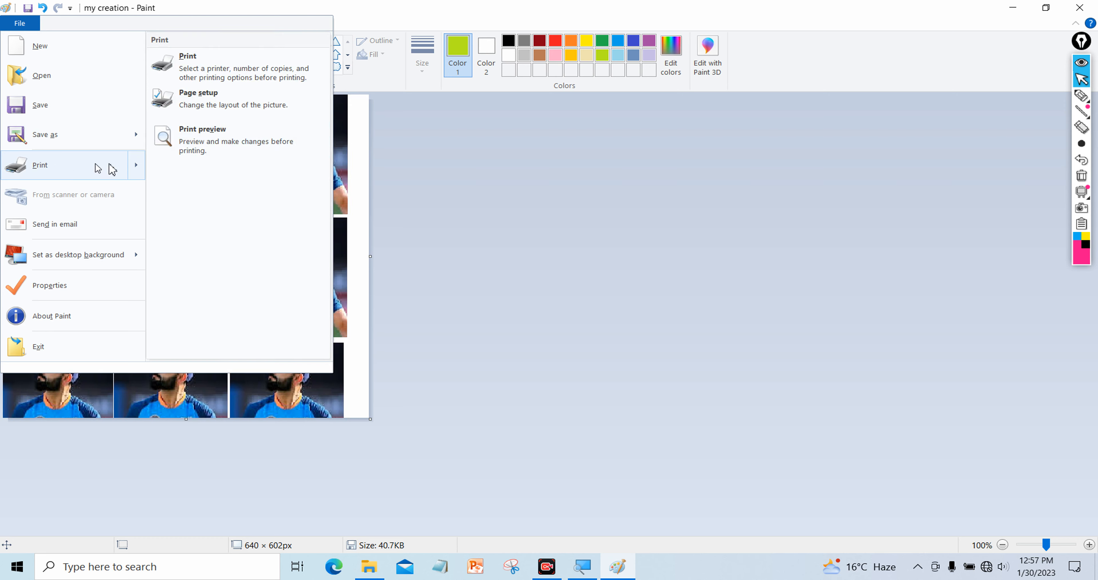
left_click(194, 150)
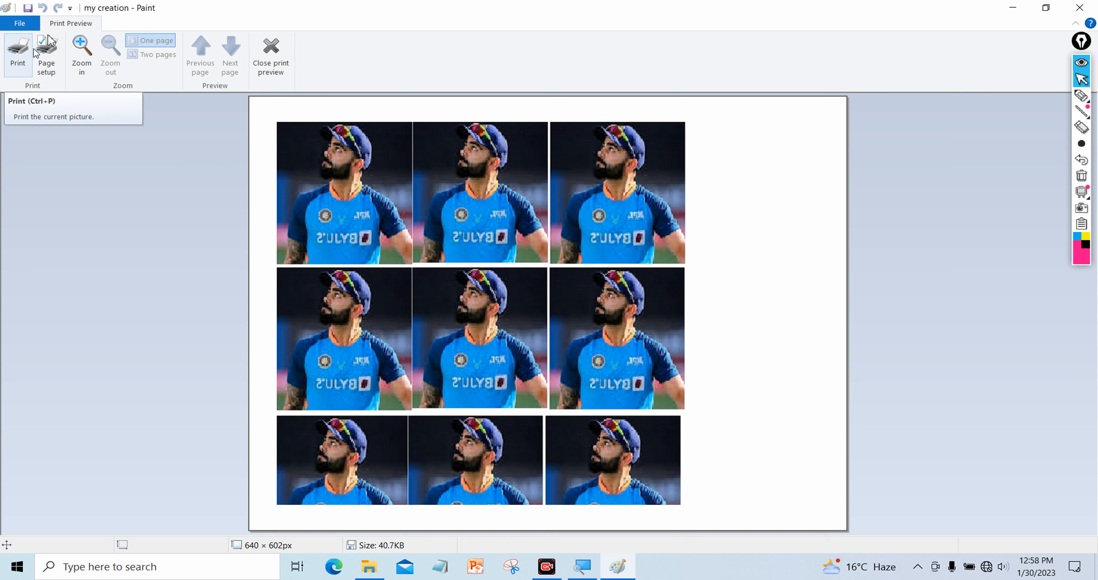
left_click(272, 66)
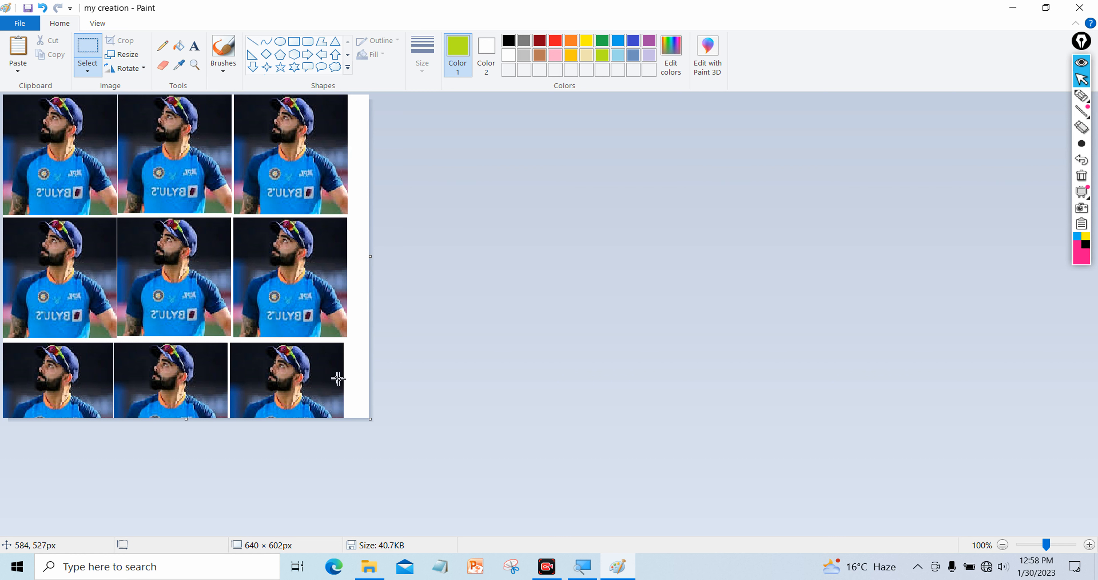
left_click(554, 573)
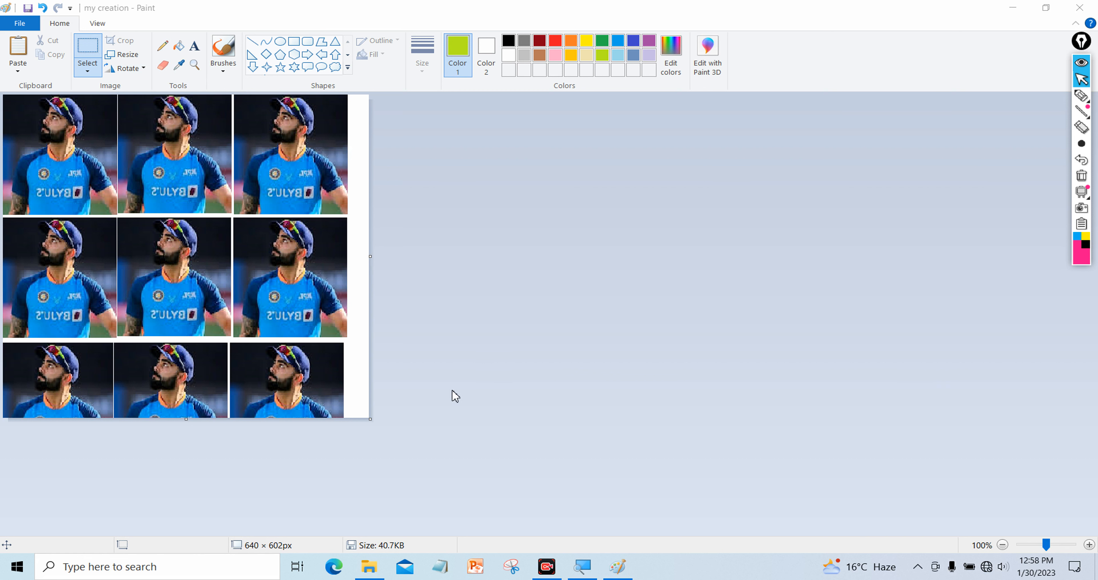
Erase everything on the canvas and enlarge it to 1399 × 725 px
left_click(347, 329)
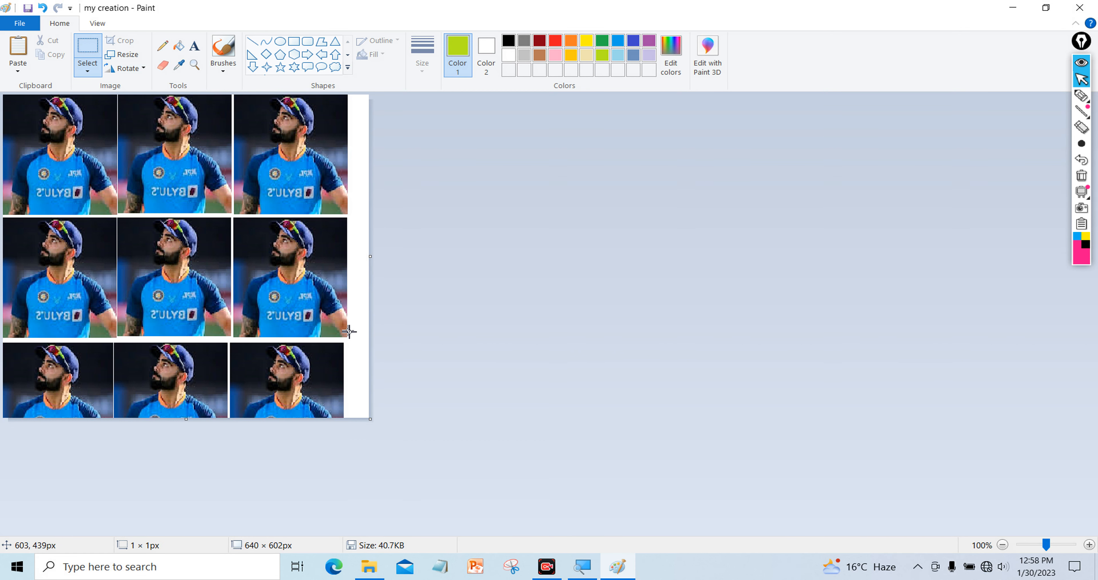
key("ctrl+a")
key("Delete")
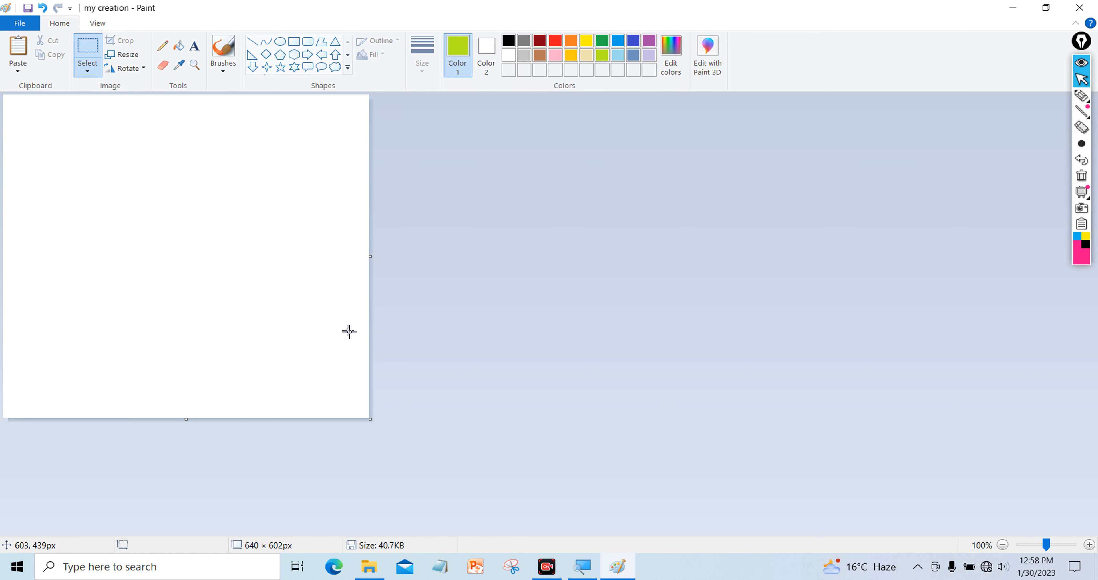
left_click_drag(371, 256, 805, 328)
left_click_drag(405, 418, 434, 485)
Choose the Pencil tool with pink as the drawing colour
left_click(281, 43)
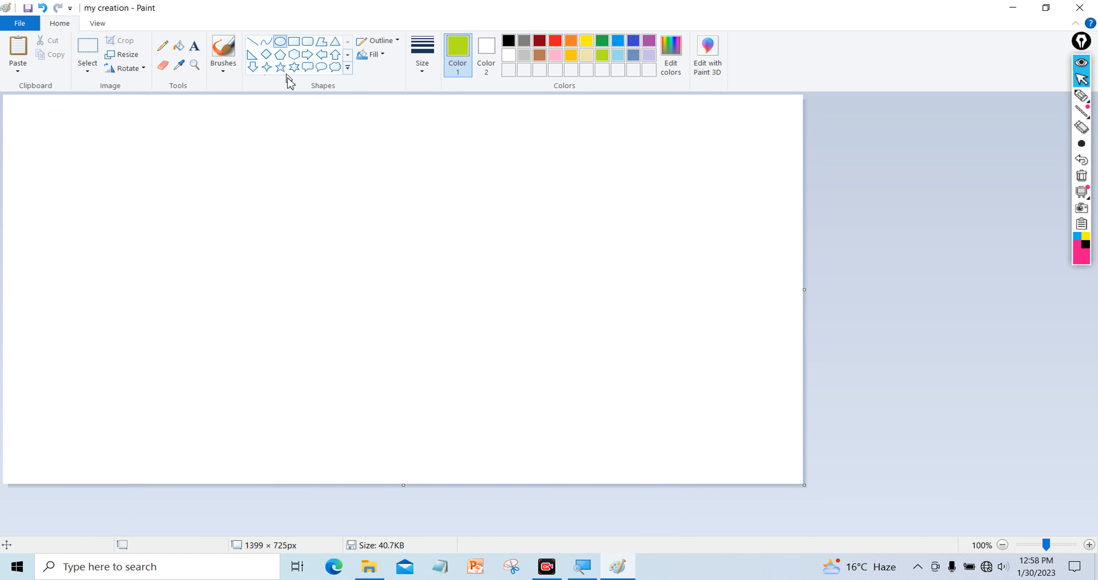
left_click(169, 47)
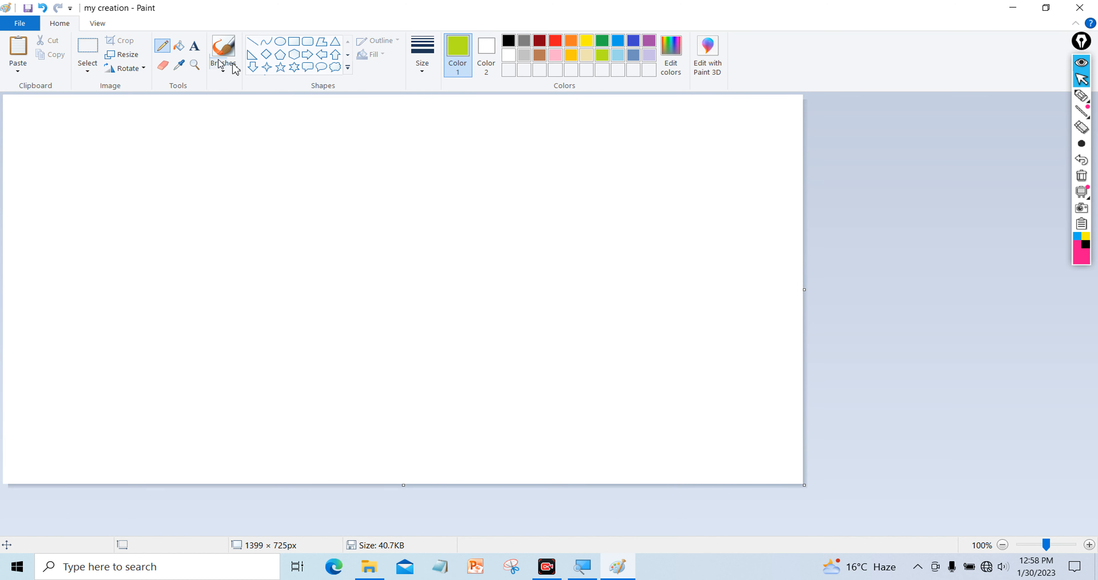
left_click(556, 56)
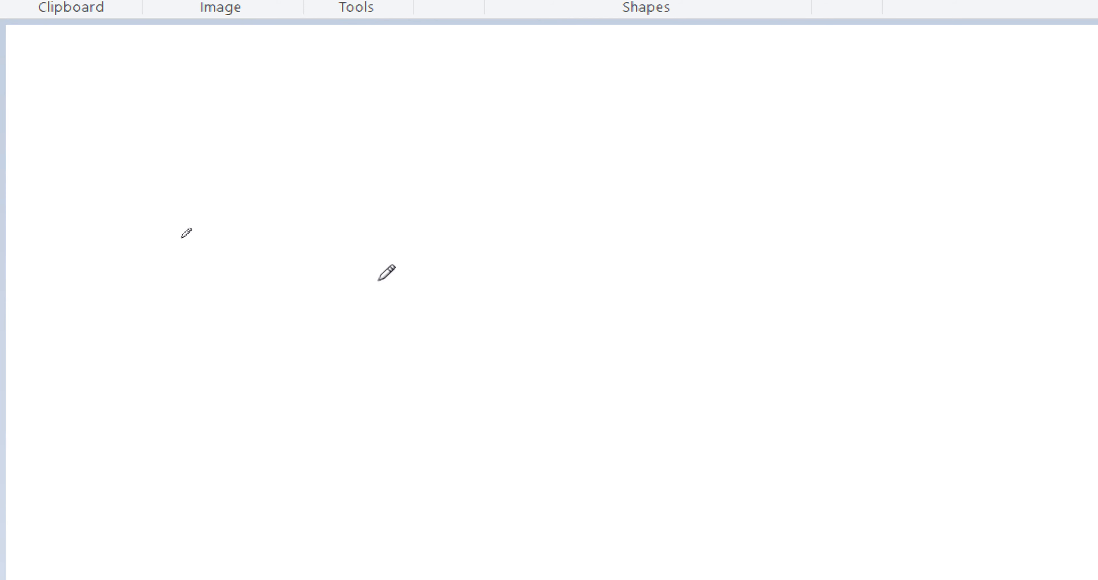
After undoing two trial strokes, sketch a closed pink leaf outline with four pencil strokes
mouse_move(319, 282)
left_mouse_down()
mouse_move(315, 250)
mouse_move(330, 225)
mouse_move(429, 213)
mouse_move(462, 161)
left_mouse_up()
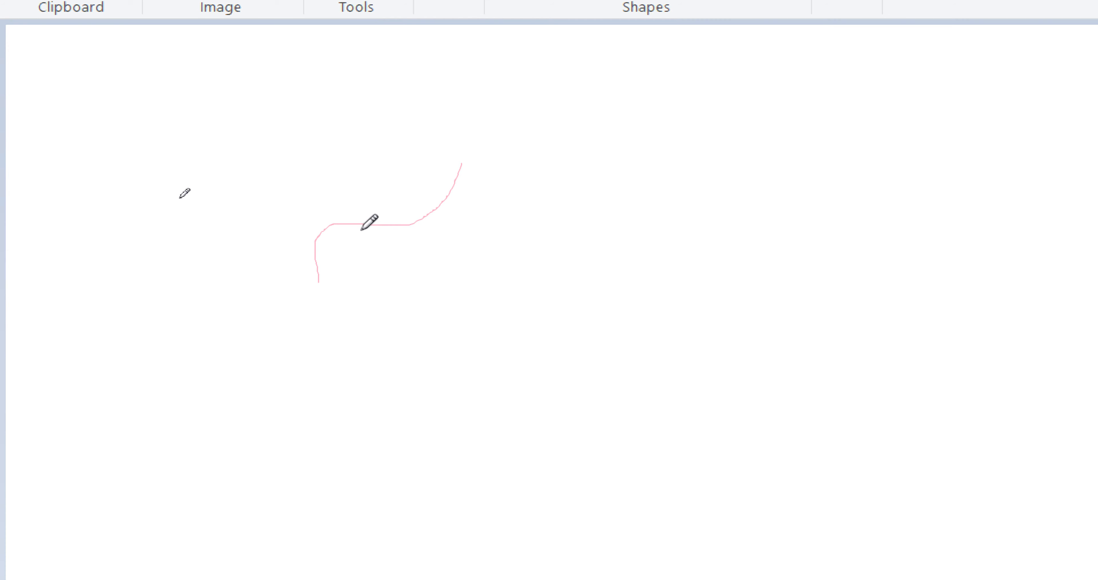
key("ctrl+z")
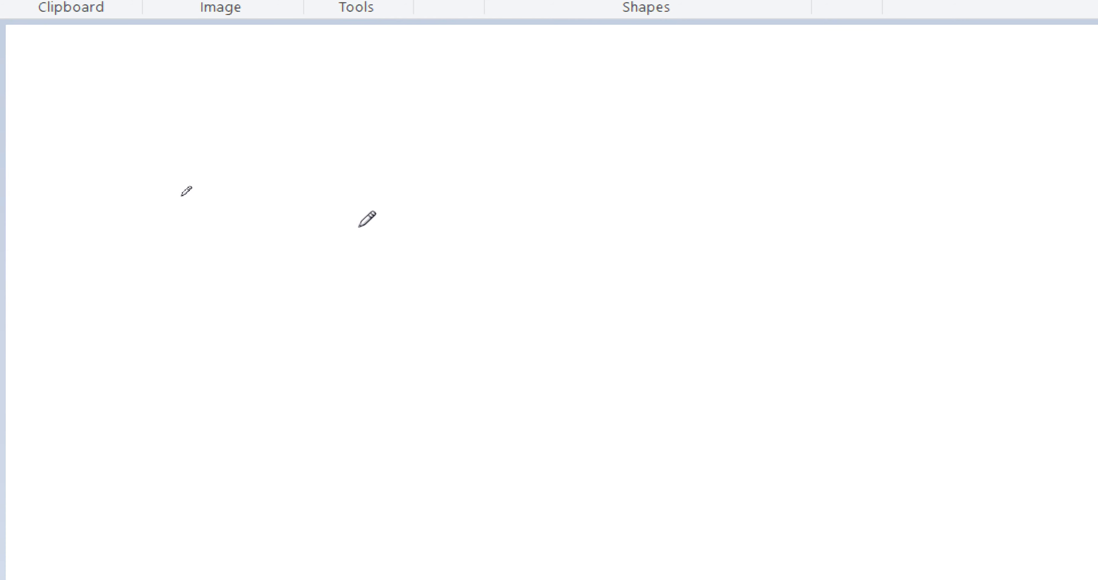
left_click_drag(302, 272, 362, 210)
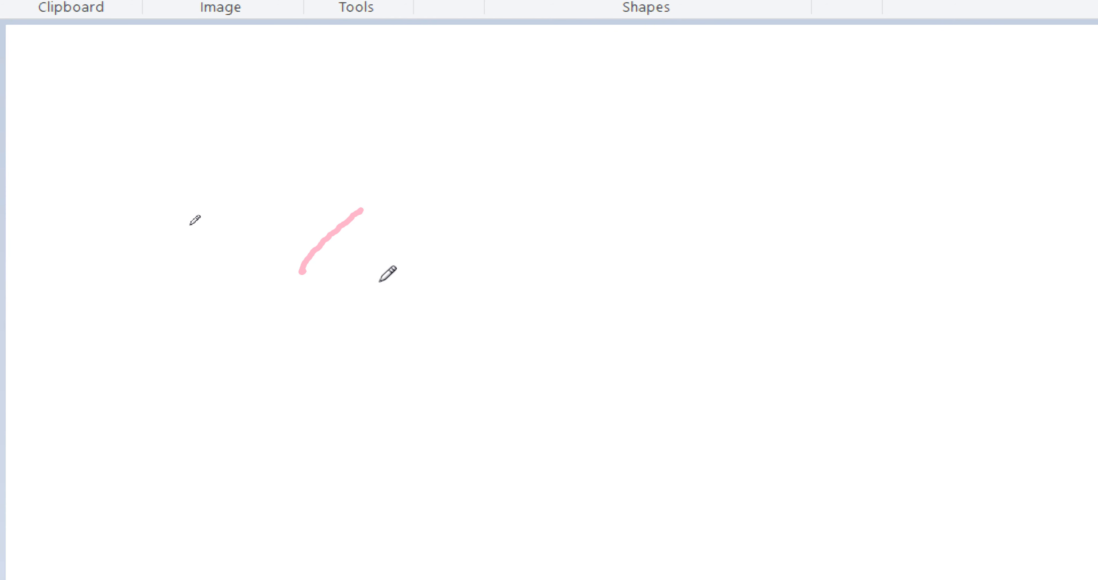
key("ctrl+z")
mouse_move(269, 318)
left_mouse_down()
mouse_move(284, 282)
mouse_move(341, 259)
mouse_move(368, 218)
left_mouse_up()
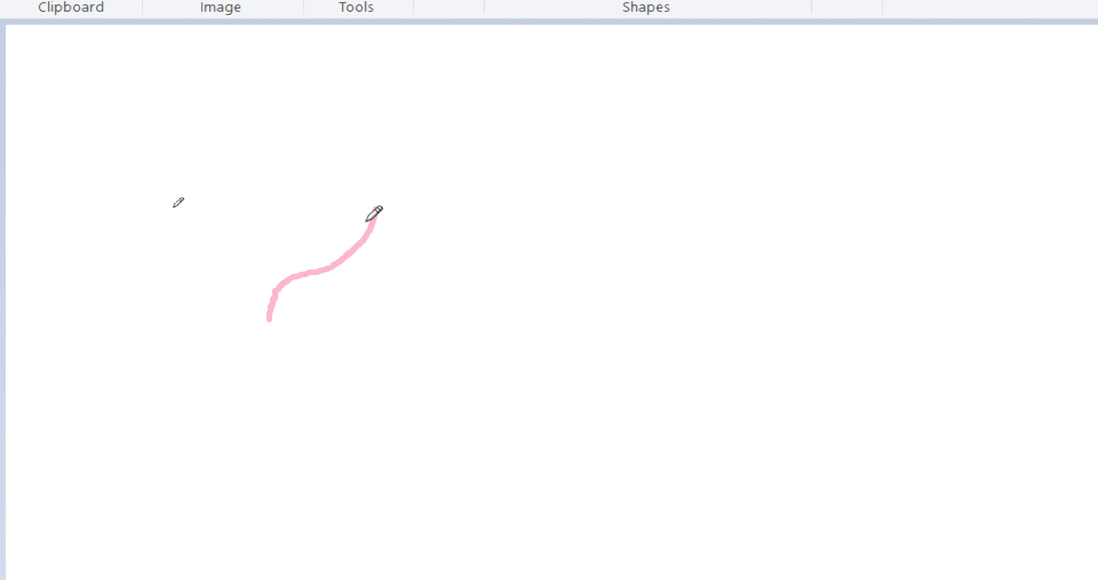
mouse_move(270, 311)
left_mouse_down()
mouse_move(315, 333)
mouse_move(347, 333)
mouse_move(360, 318)
left_mouse_up()
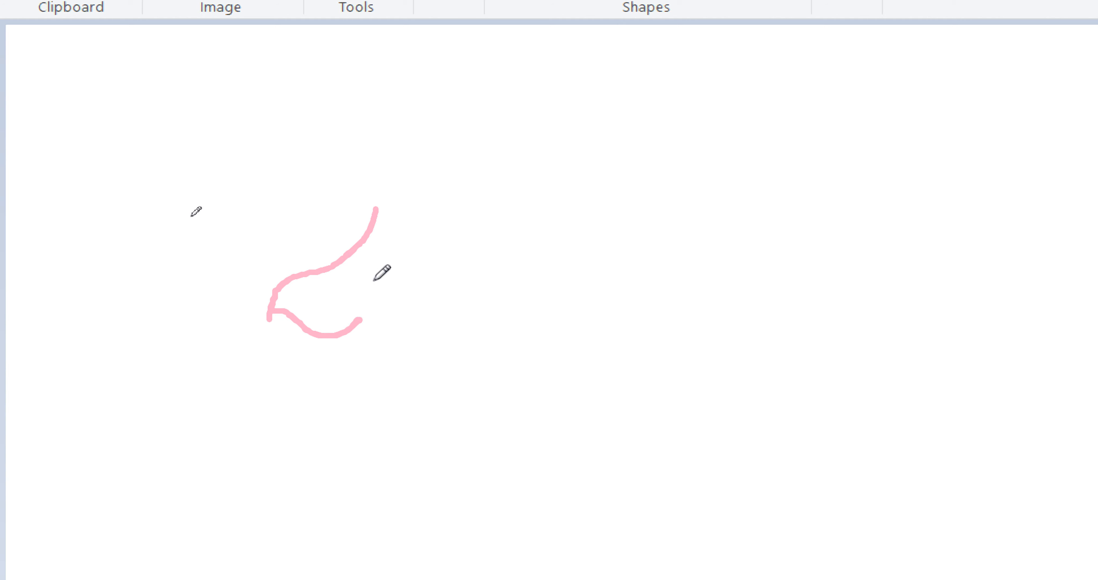
mouse_move(375, 209)
left_mouse_down()
mouse_move(390, 277)
mouse_move(359, 319)
left_mouse_up()
mouse_move(283, 279)
left_mouse_down()
mouse_move(298, 255)
mouse_move(362, 230)
left_mouse_up()
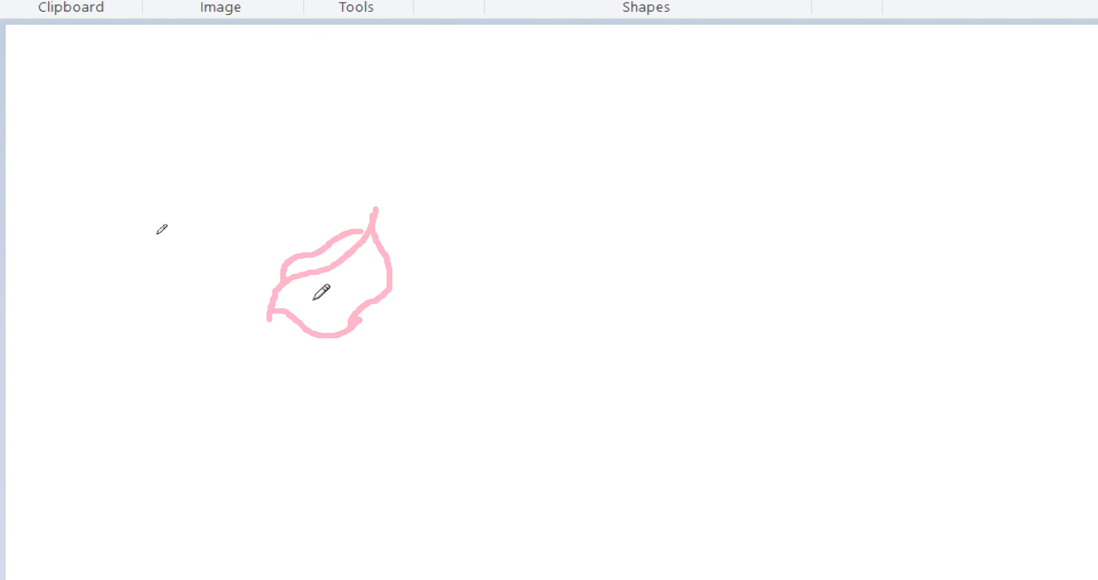
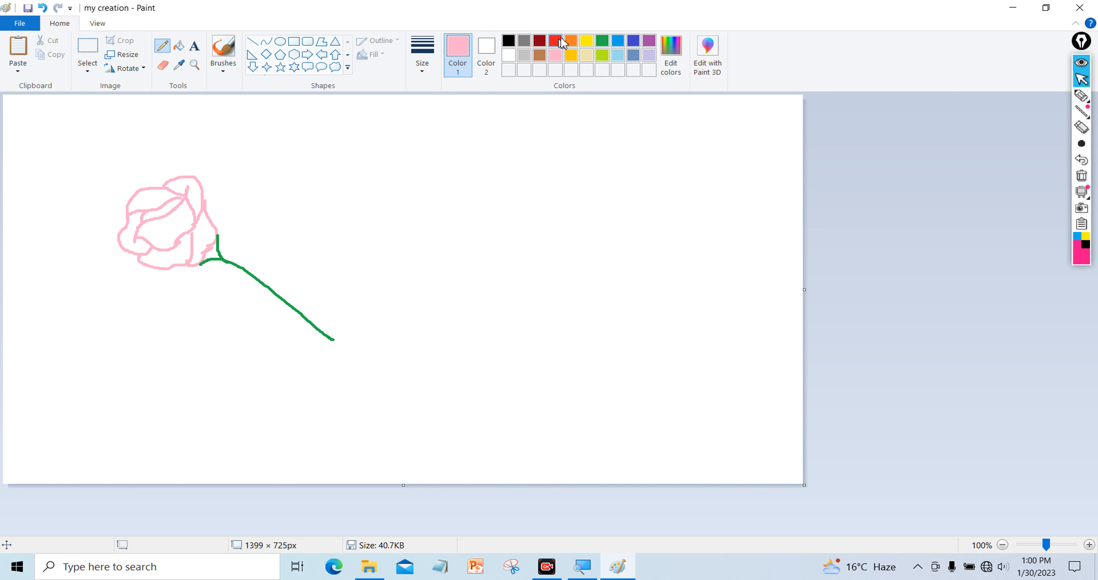
Switch to red and draw the first red rose with its long curving stems
left_click(555, 41)
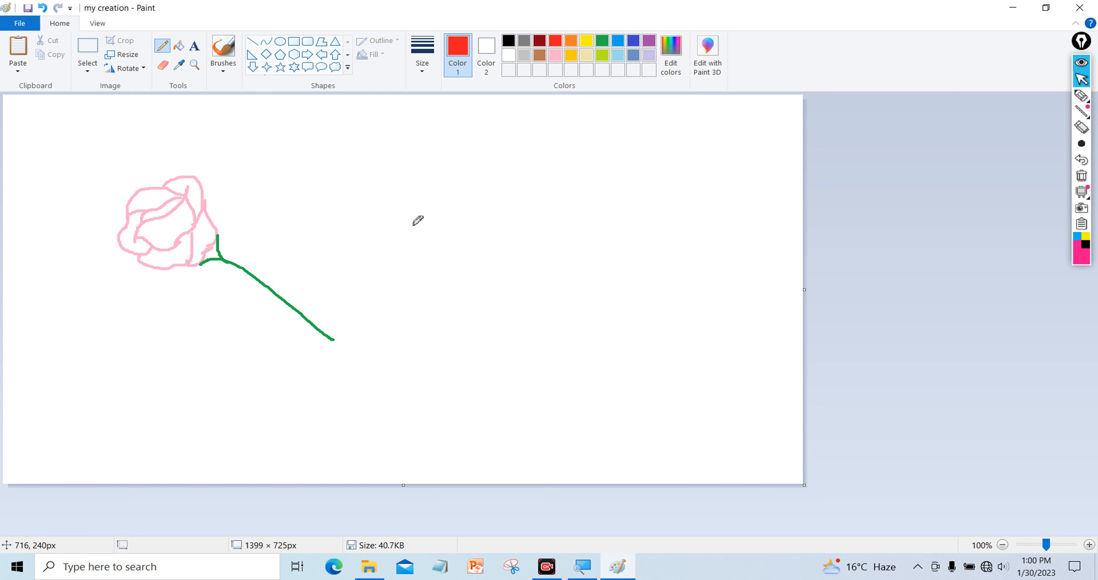
mouse_move(423, 204)
left_mouse_down()
mouse_move(486, 188)
mouse_move(499, 145)
left_mouse_up()
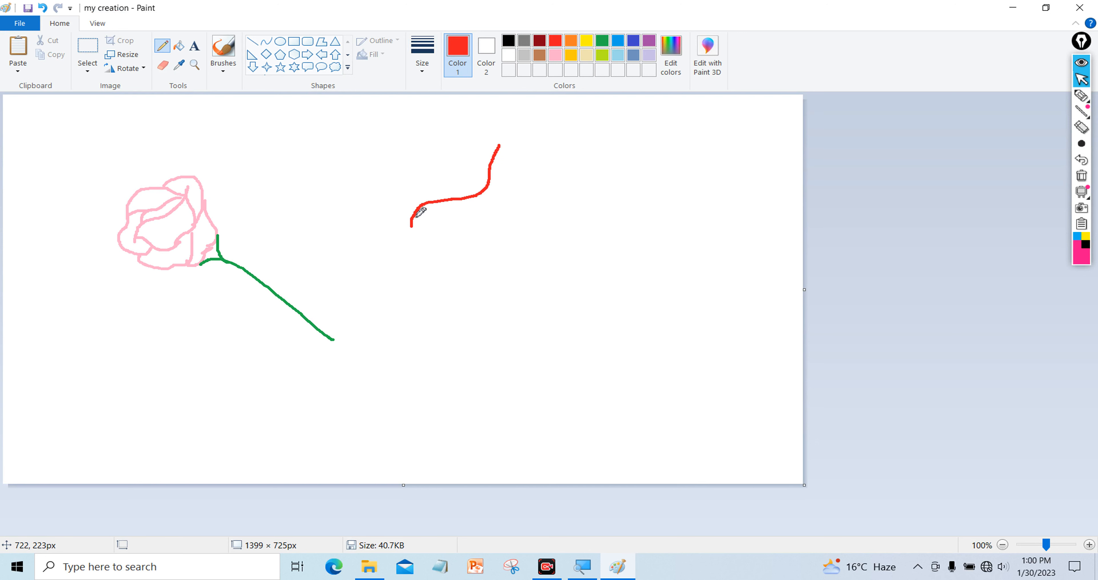
mouse_move(414, 214)
left_mouse_down()
mouse_move(443, 167)
mouse_move(477, 156)
left_mouse_up()
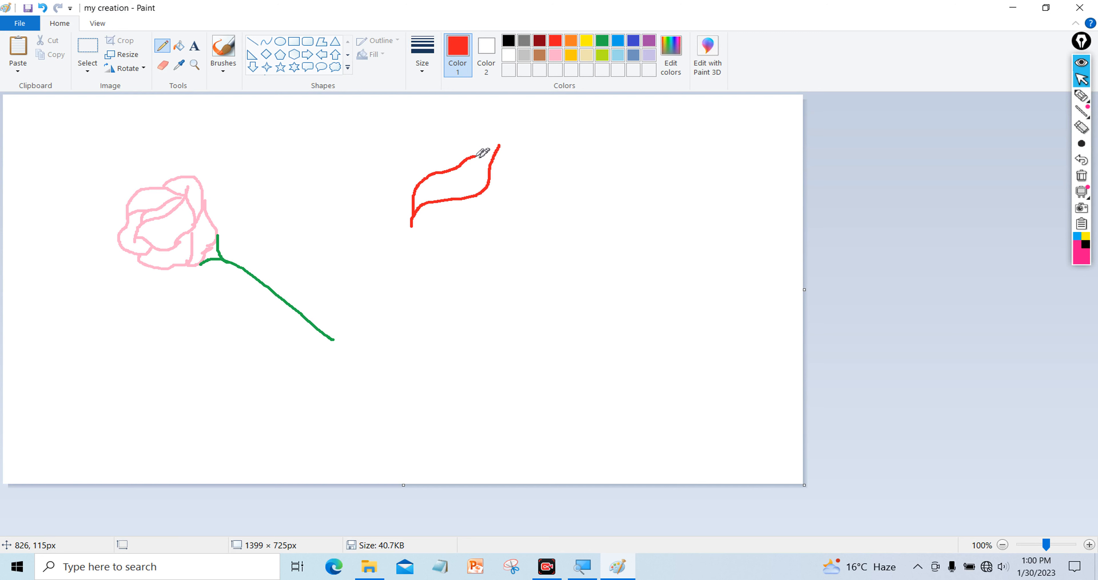
mouse_move(416, 219)
left_mouse_down()
mouse_move(474, 228)
mouse_move(500, 194)
left_mouse_up()
mouse_move(498, 145)
left_mouse_down()
mouse_move(521, 165)
mouse_move(521, 199)
mouse_move(506, 221)
mouse_move(469, 225)
left_mouse_up()
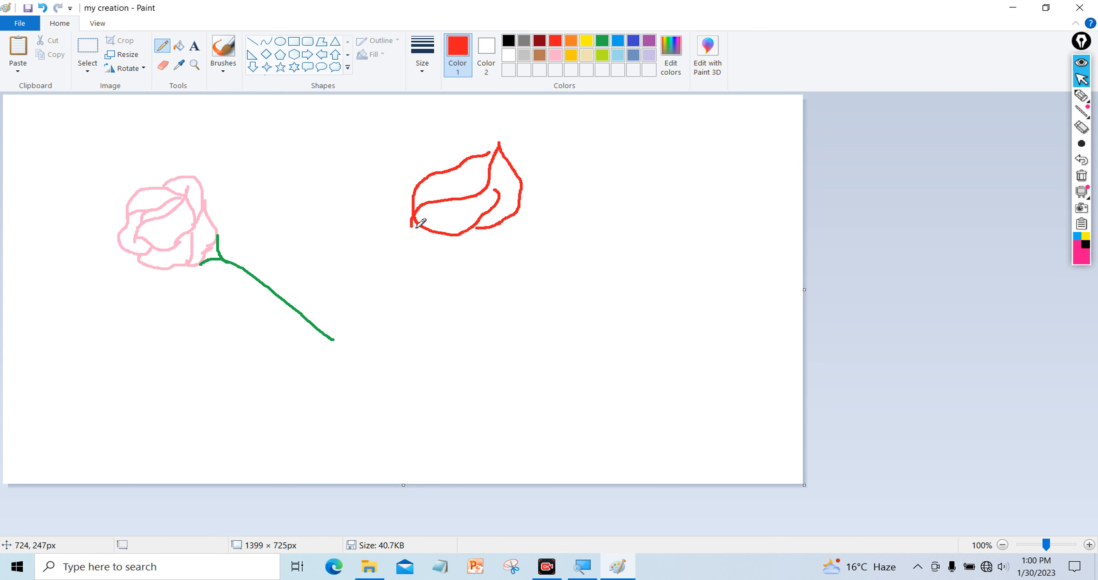
mouse_move(411, 224)
left_mouse_down()
mouse_move(392, 187)
mouse_move(418, 148)
mouse_move(488, 154)
mouse_move(432, 143)
mouse_move(484, 127)
mouse_move(505, 149)
left_mouse_up()
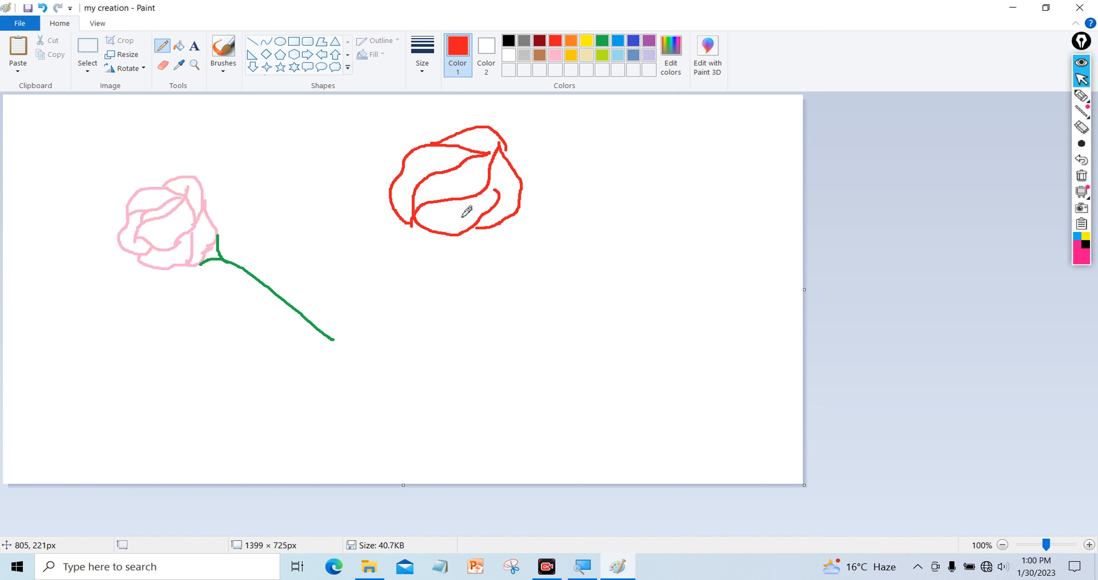
left_click_drag(456, 230, 512, 220)
mouse_move(504, 145)
left_mouse_down()
mouse_move(504, 169)
mouse_move(534, 151)
mouse_move(539, 190)
mouse_move(511, 215)
left_mouse_up()
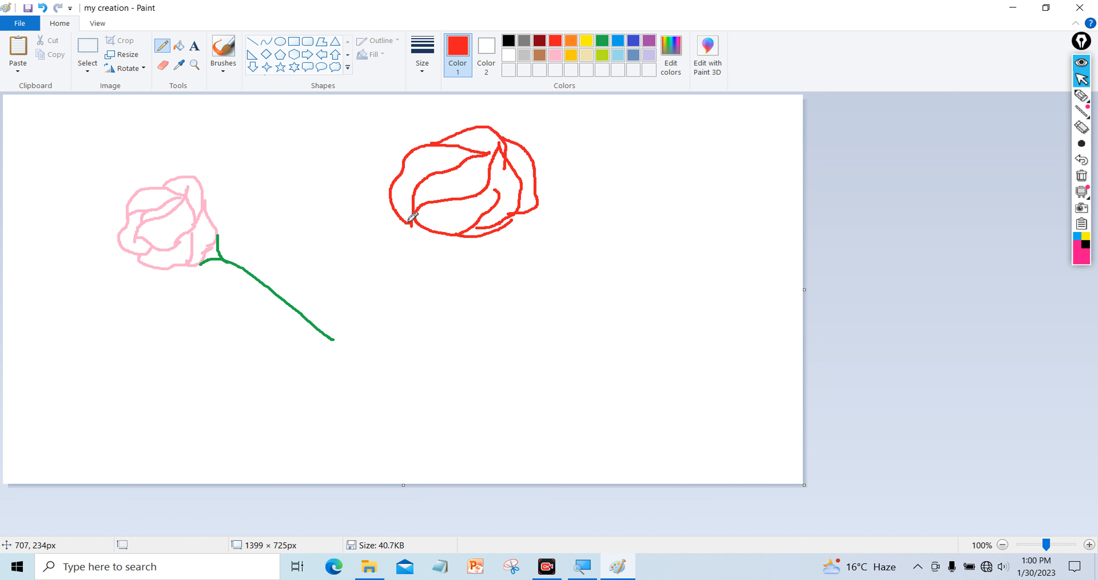
mouse_move(401, 221)
left_mouse_down()
mouse_move(412, 248)
mouse_move(432, 255)
mouse_move(467, 248)
mouse_move(471, 236)
mouse_move(473, 251)
mouse_move(499, 254)
left_mouse_up()
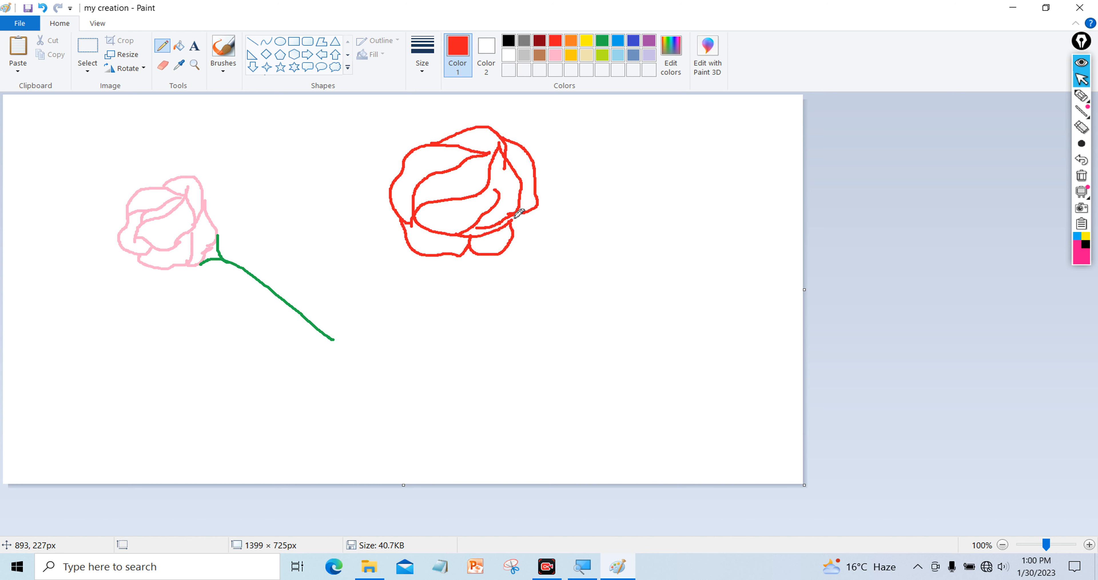
mouse_move(524, 214)
left_mouse_down()
mouse_move(644, 317)
mouse_move(776, 313)
left_mouse_up()
left_click_drag(410, 315, 497, 255)
mouse_move(575, 176)
left_mouse_down()
mouse_move(715, 129)
mouse_move(751, 94)
left_mouse_up()
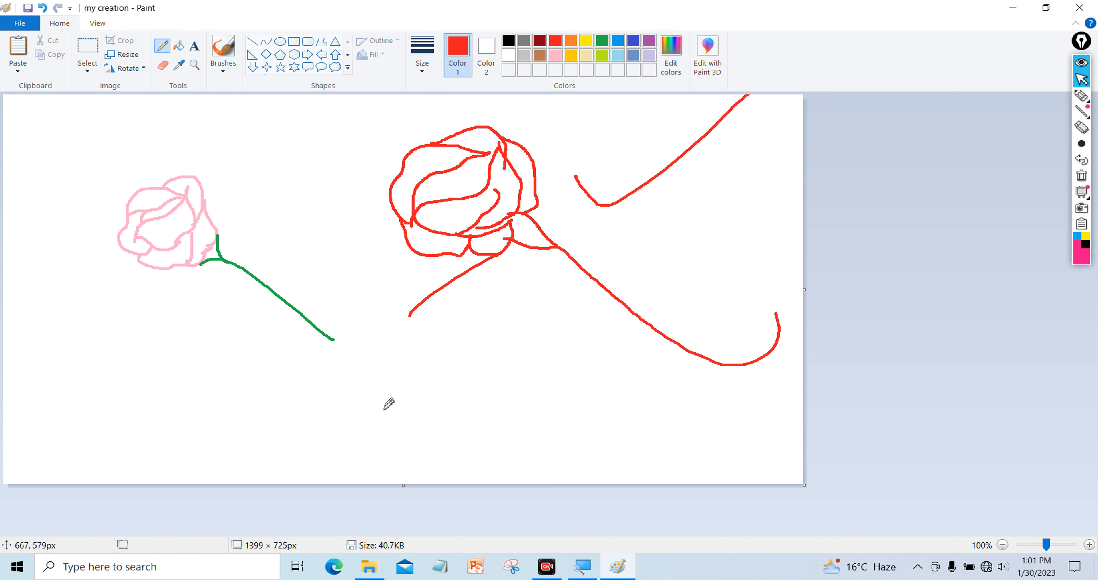
Draw a second red rose with layered petals below the first one
mouse_move(383, 408)
left_mouse_down()
mouse_move(386, 384)
mouse_move(431, 365)
mouse_move(439, 326)
left_mouse_up()
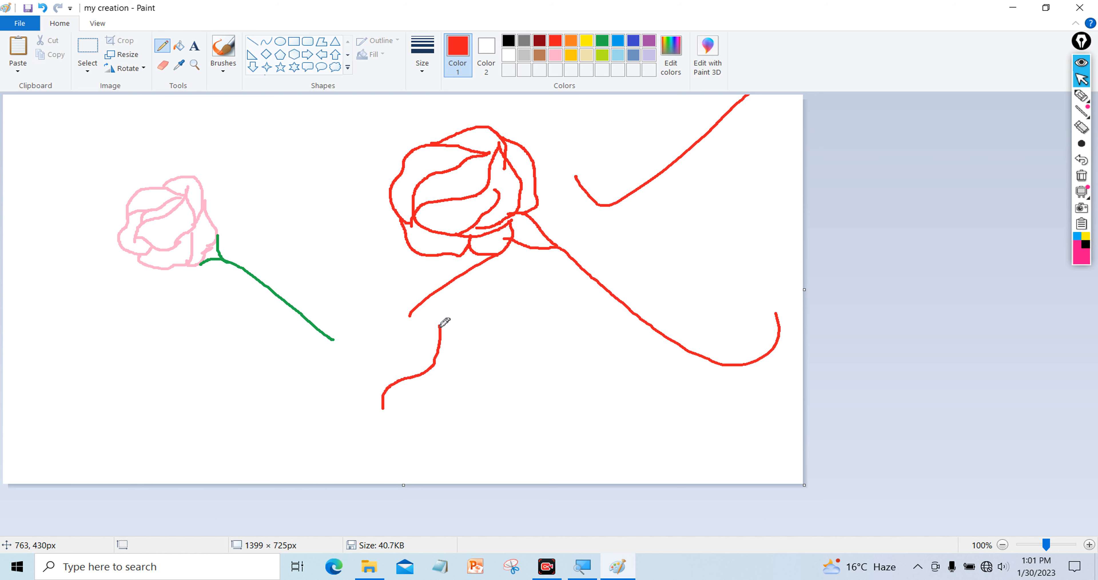
mouse_move(383, 409)
left_mouse_down()
mouse_move(425, 415)
mouse_move(454, 394)
mouse_move(442, 330)
mouse_move(474, 386)
mouse_move(449, 404)
left_mouse_up()
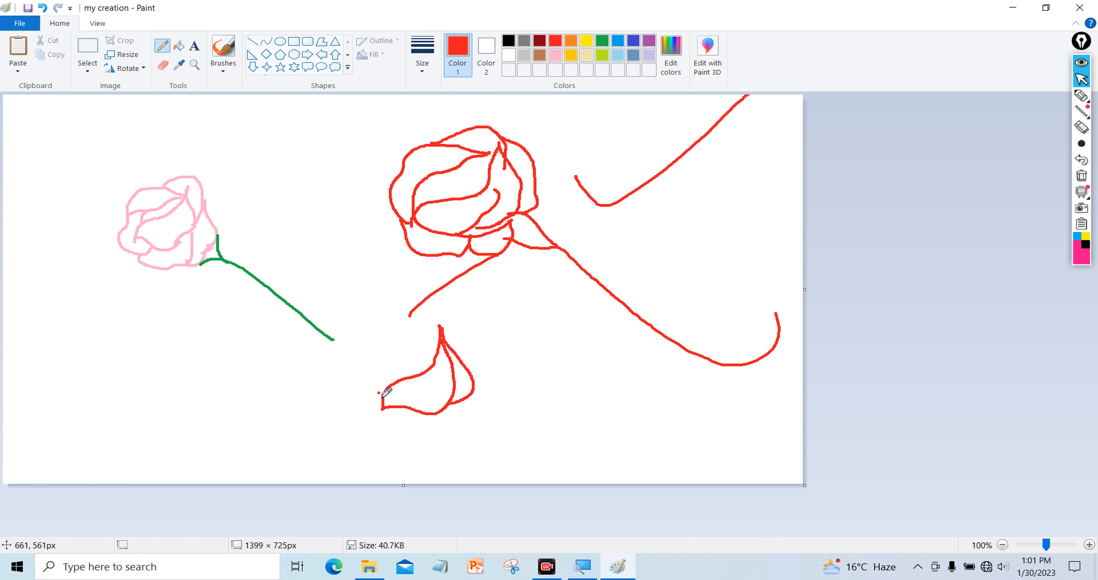
mouse_move(383, 395)
left_mouse_down()
mouse_move(375, 423)
mouse_move(447, 436)
mouse_move(453, 401)
left_mouse_up()
mouse_move(377, 398)
left_mouse_down()
mouse_move(380, 360)
mouse_move(440, 342)
left_mouse_up()
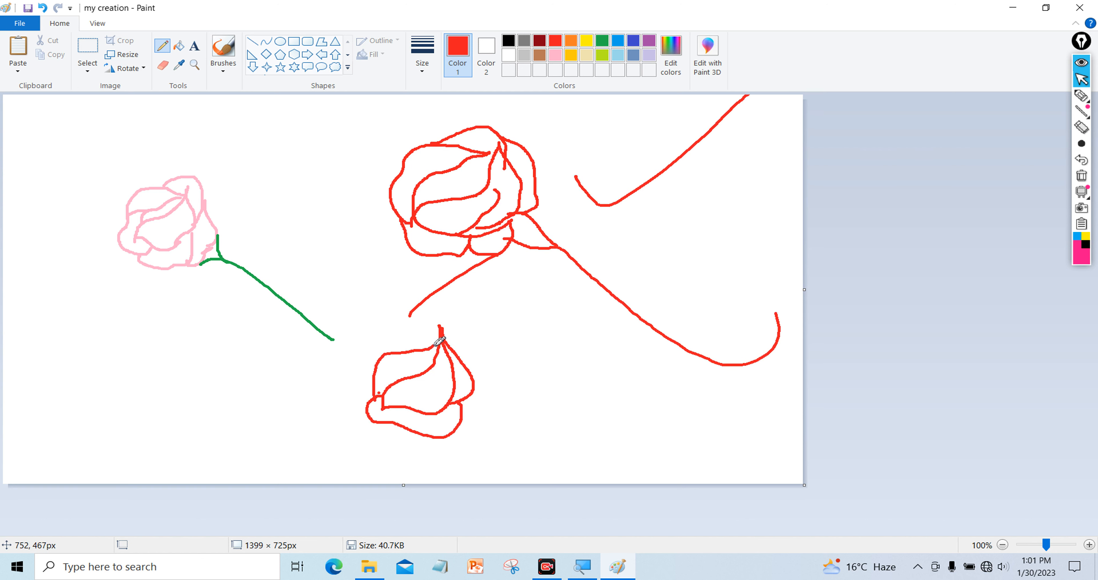
mouse_move(372, 414)
left_mouse_down()
mouse_move(345, 379)
mouse_move(357, 352)
mouse_move(444, 333)
mouse_move(377, 341)
mouse_move(420, 309)
mouse_move(458, 316)
mouse_move(473, 372)
left_mouse_up()
mouse_move(460, 334)
left_mouse_down()
mouse_move(494, 378)
mouse_move(446, 433)
mouse_move(461, 434)
mouse_move(463, 403)
mouse_move(489, 383)
mouse_move(486, 426)
mouse_move(632, 443)
left_mouse_up()
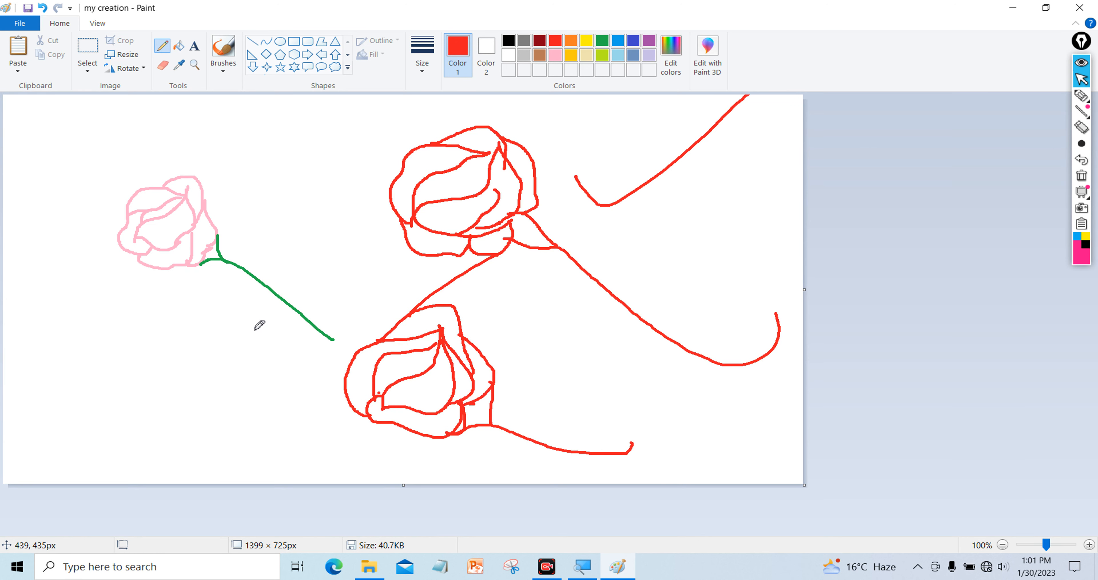
Clear the whole canvas and draw one red ellipse, moved right of centre
key("ctrl+a")
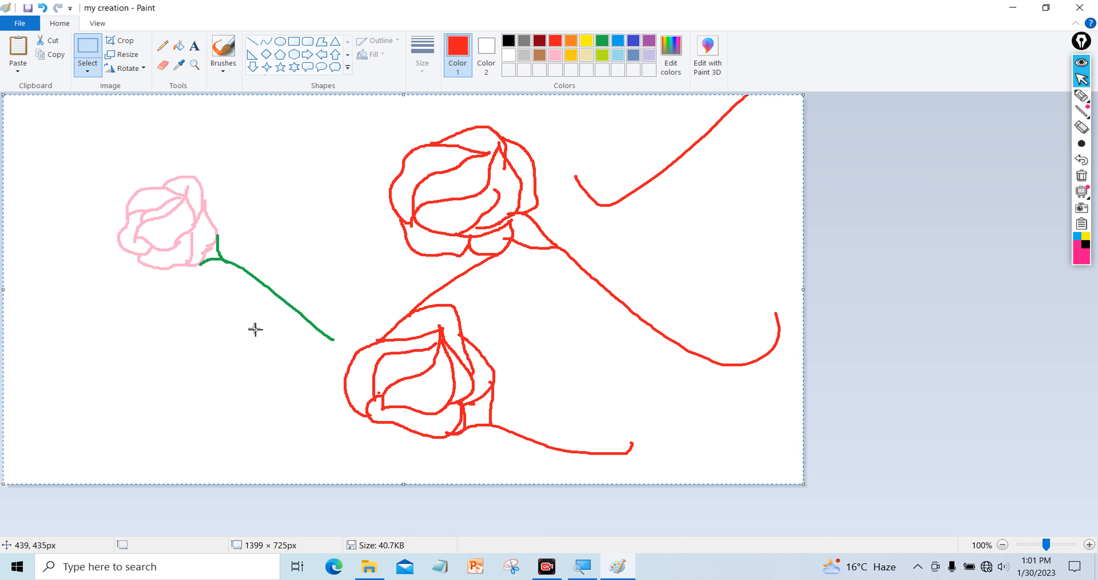
key("Delete")
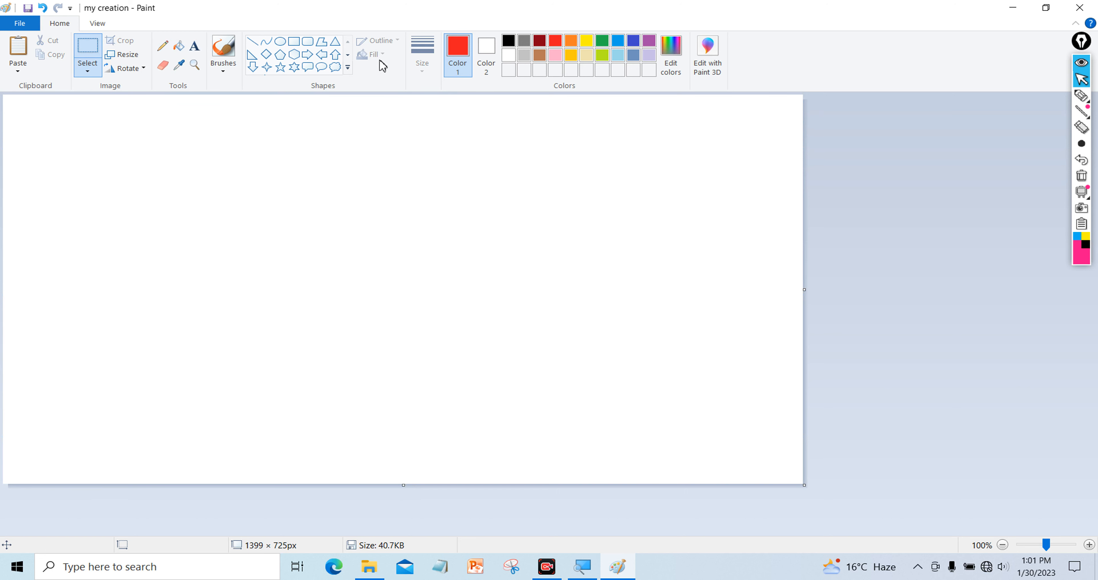
left_click(280, 42)
left_click_drag(230, 178, 429, 345)
left_click_drag(325, 268, 514, 263)
left_click(273, 249)
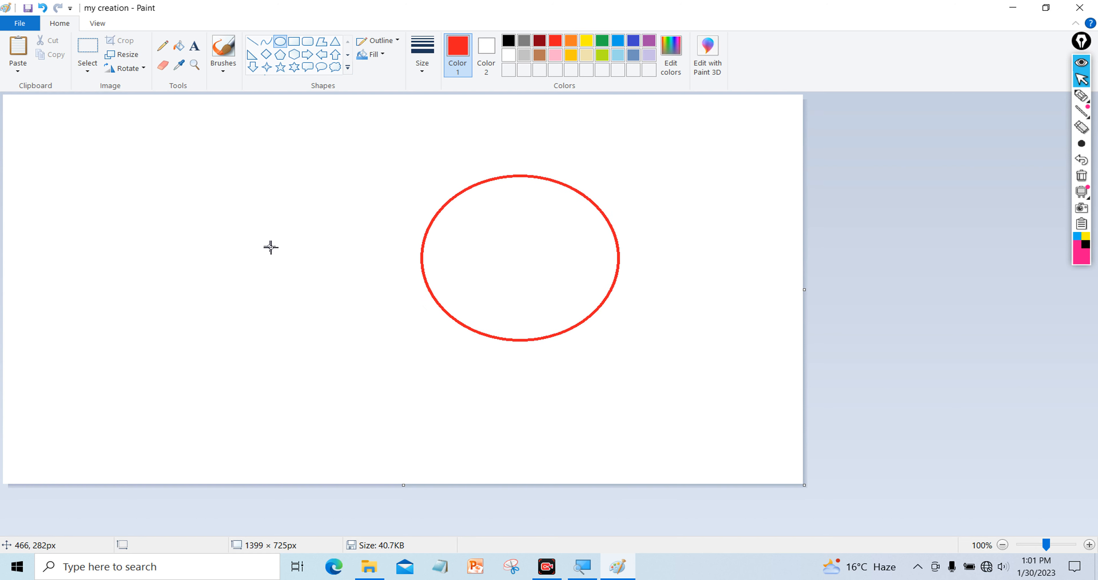
left_click(184, 50)
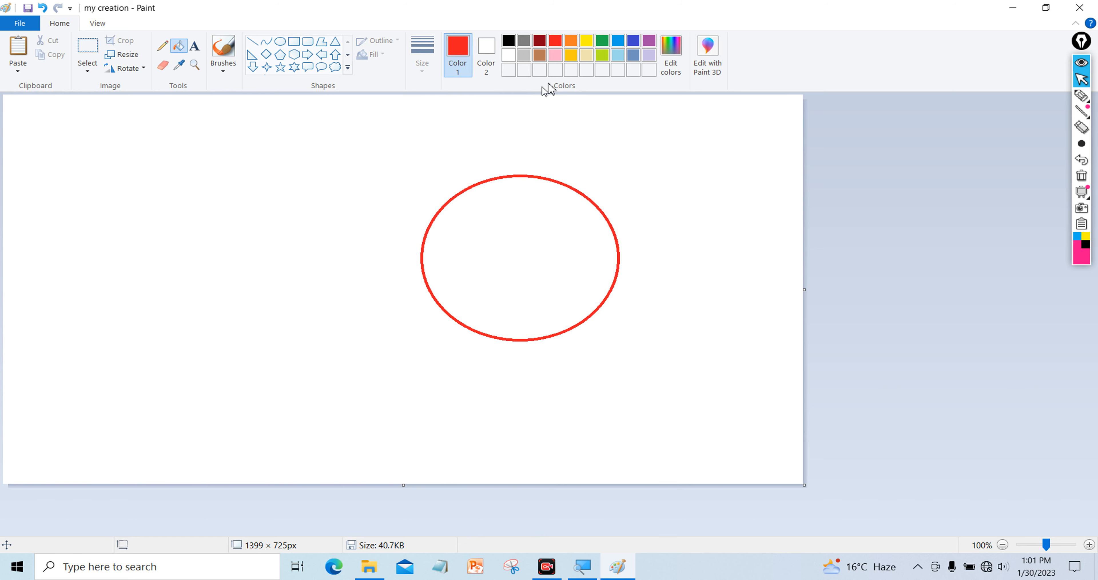
left_click(587, 41)
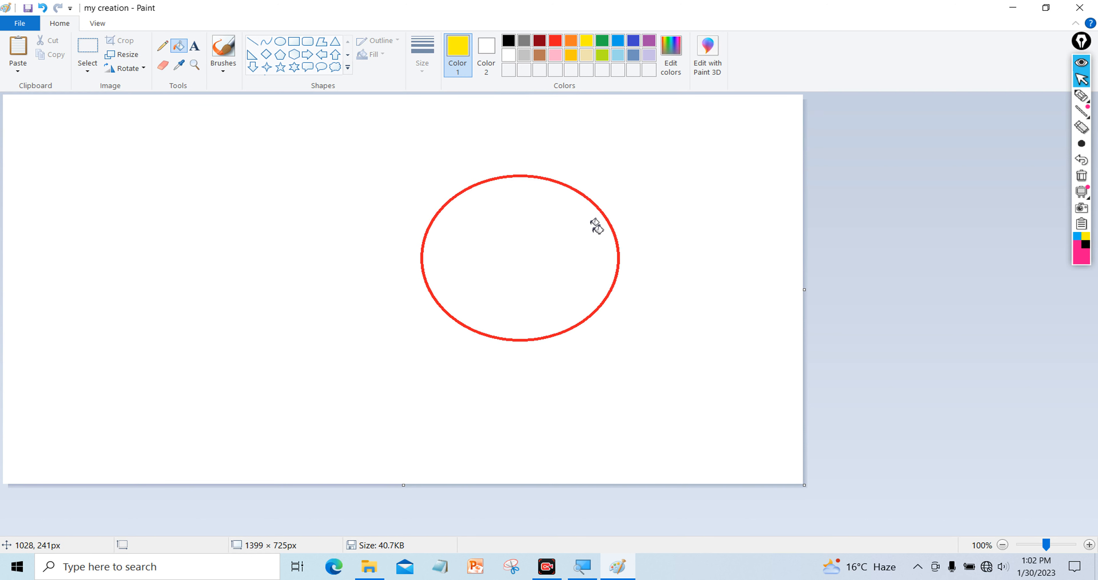
left_click(503, 236)
left_click(602, 41)
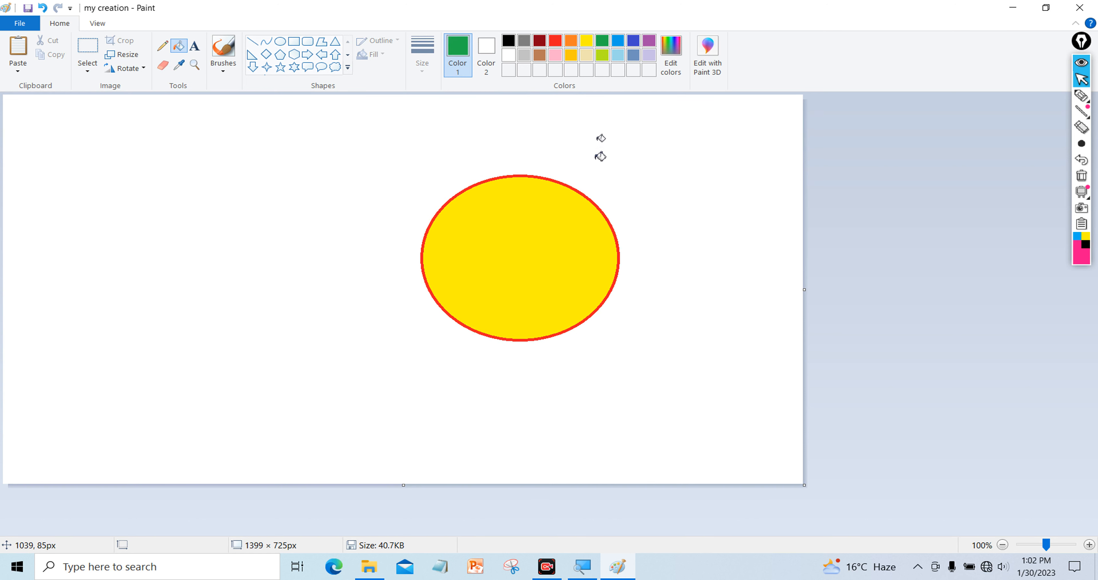
left_click(538, 234)
left_click(621, 43)
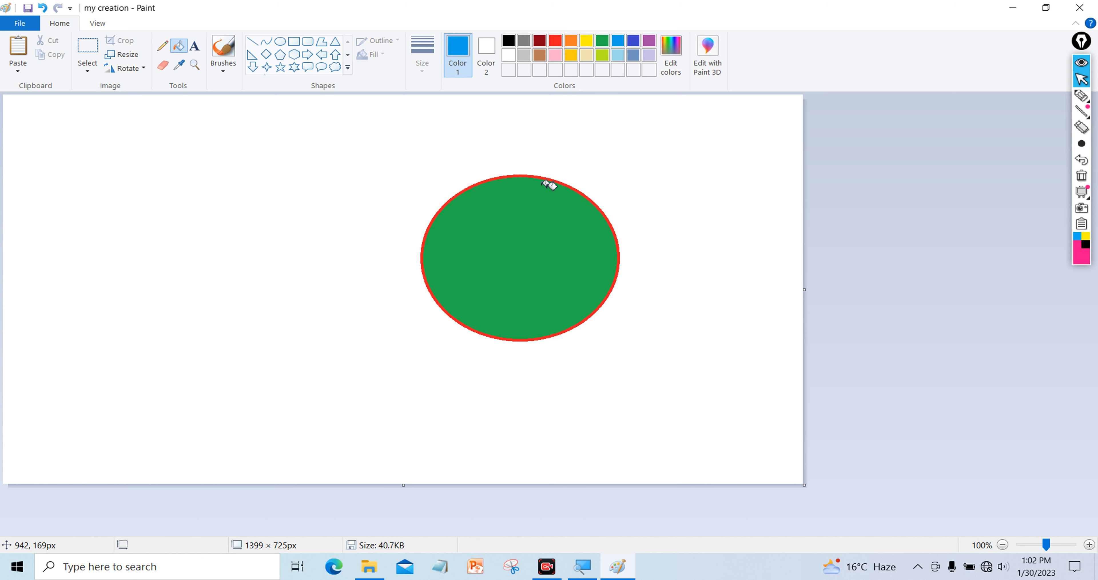
left_click(618, 56)
left_click(554, 239)
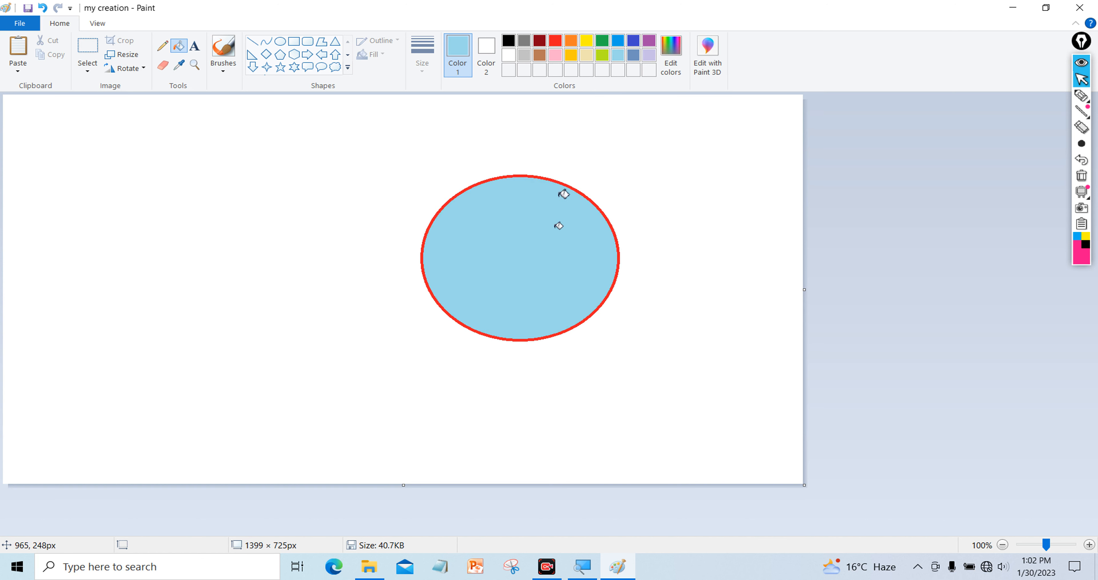
left_click(620, 42)
left_click(535, 232)
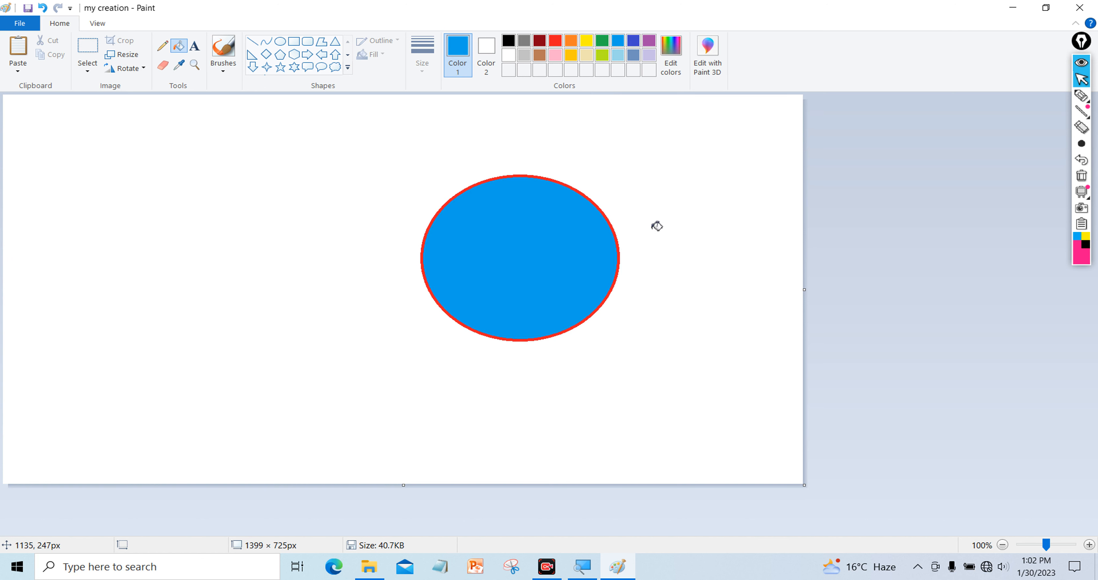
left_click(587, 43)
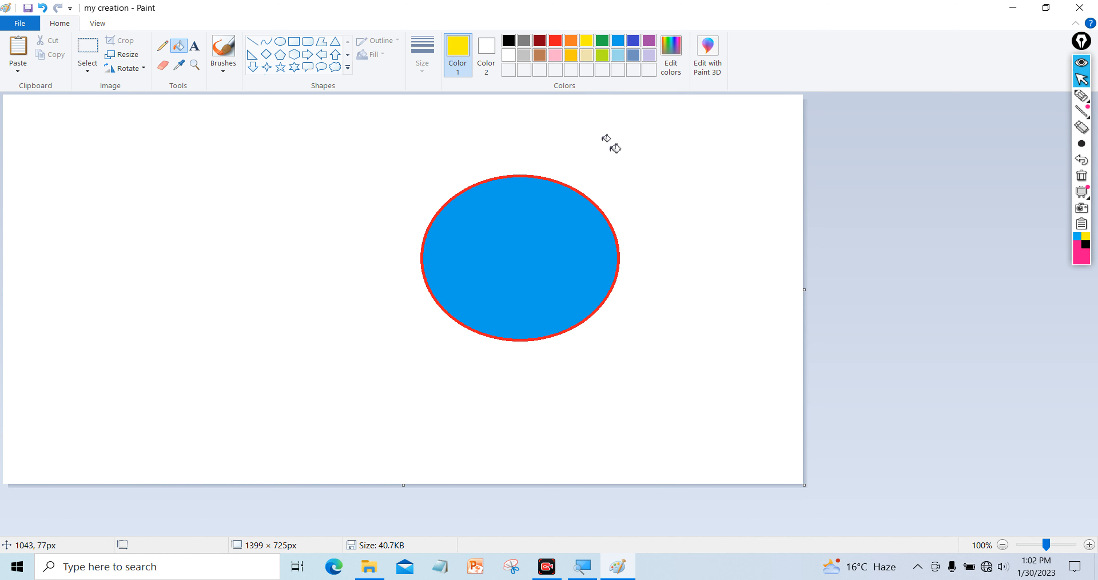
left_click(640, 154)
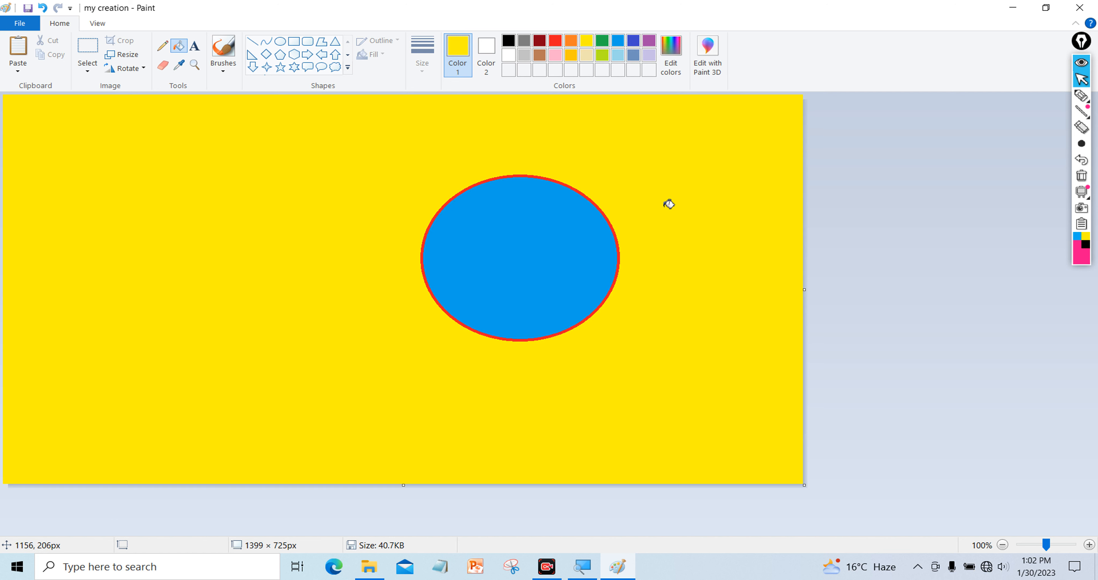
key("ctrl+z")
key("ctrl+z")
key("ctrl+z")
key("ctrl+z")
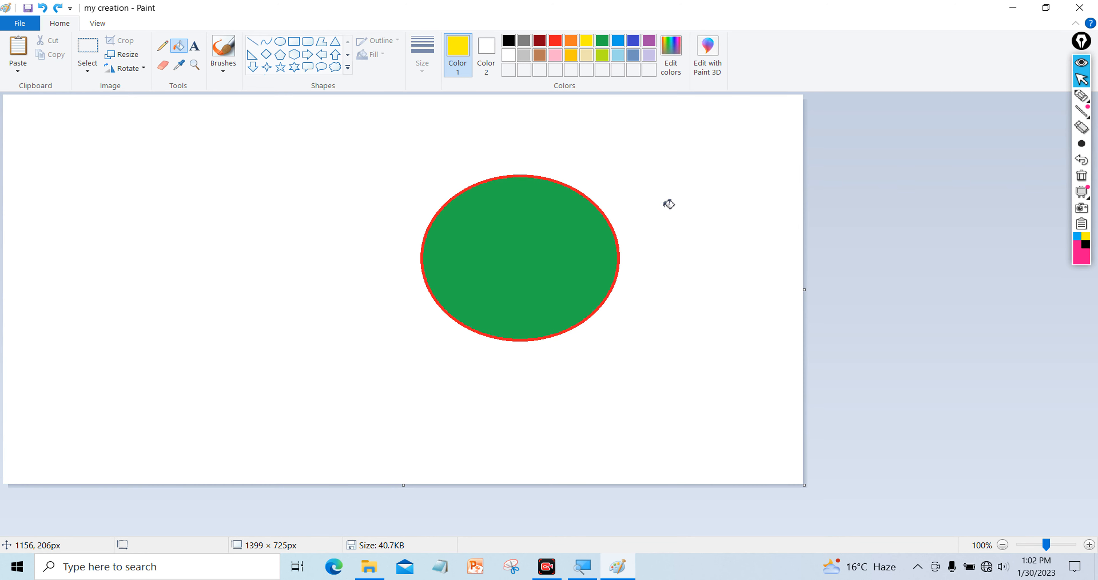
key("ctrl+z")
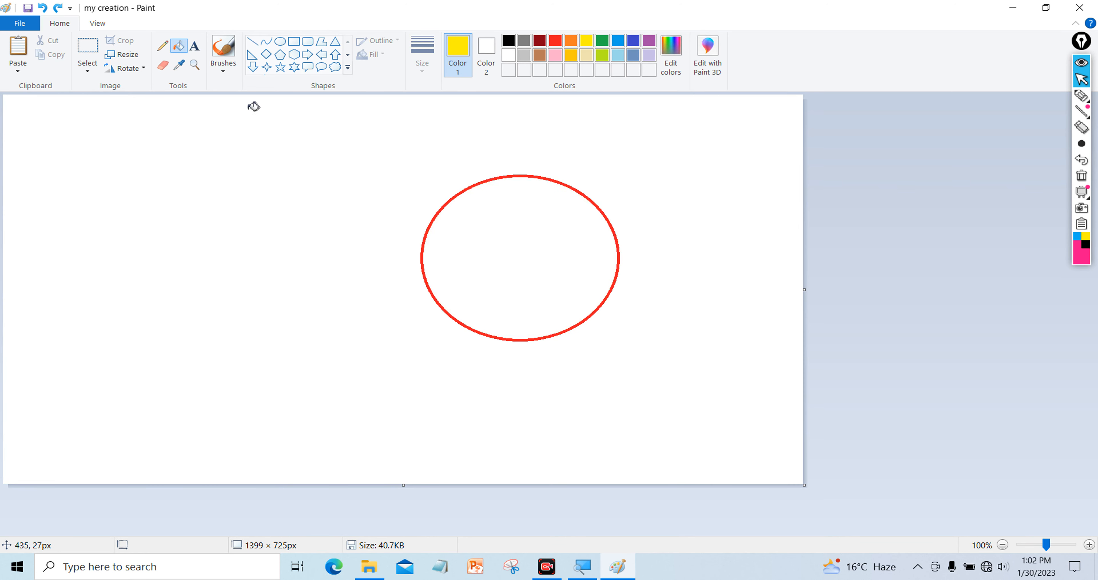
Place a text box at the left-centre and type 'YES COMPUTER CENTER', correcting the typo
left_click(194, 52)
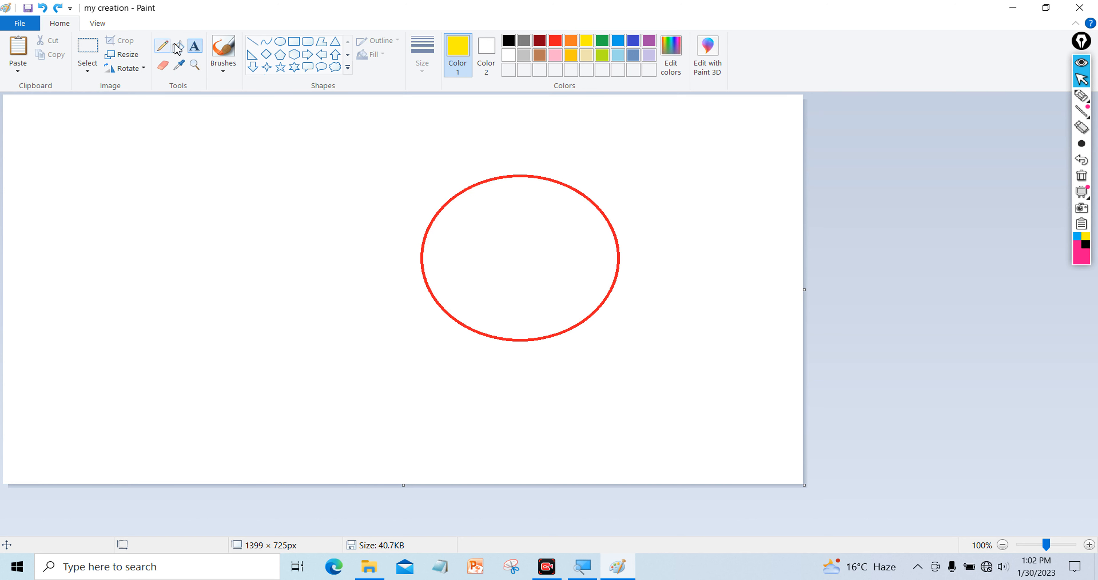
left_click(54, 230)
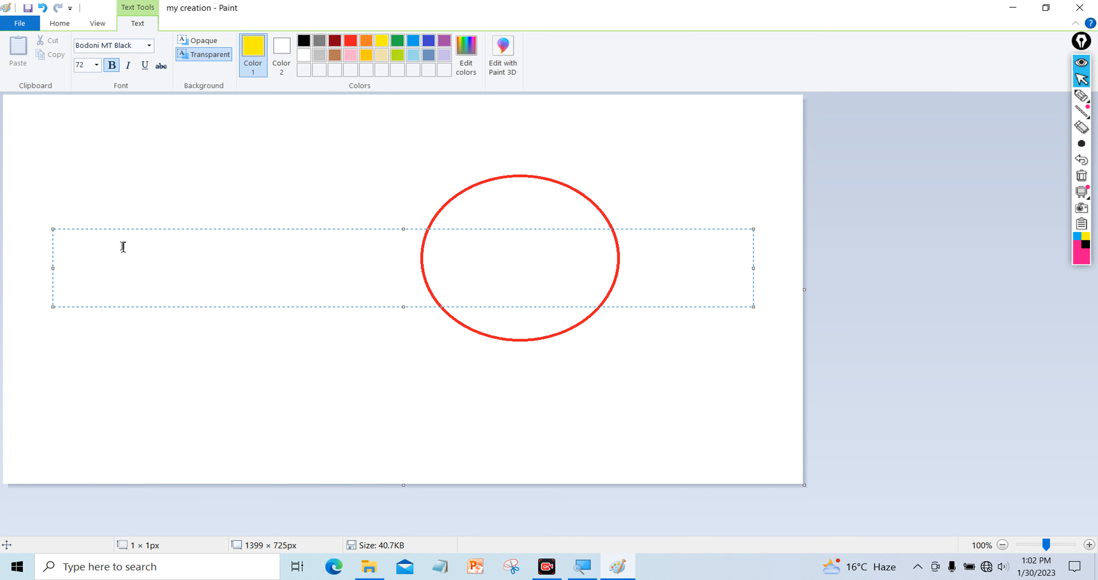
type("YES")
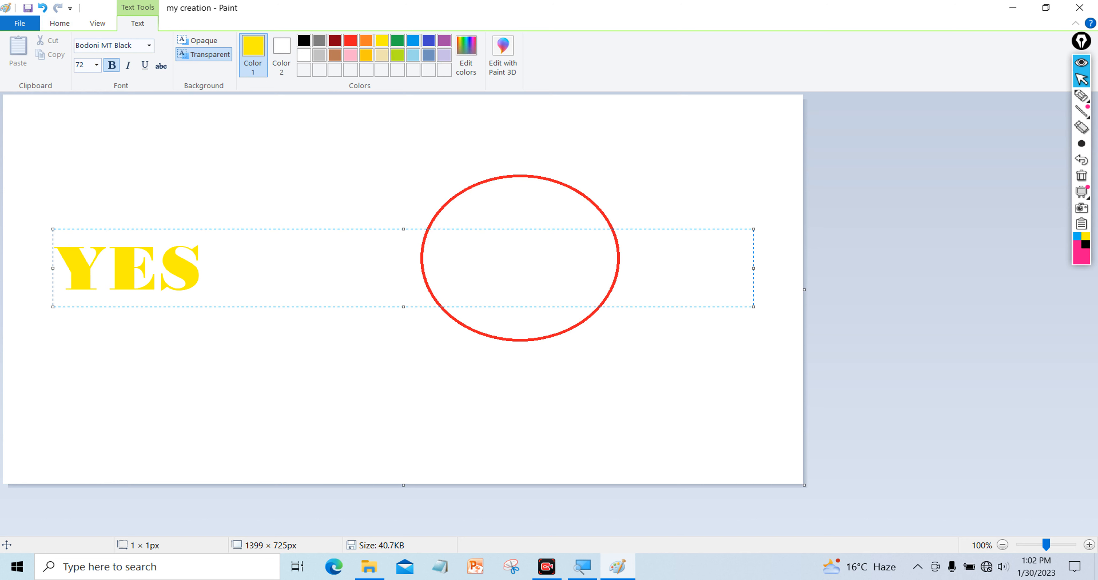
type(" CM")
key("BackSpace")
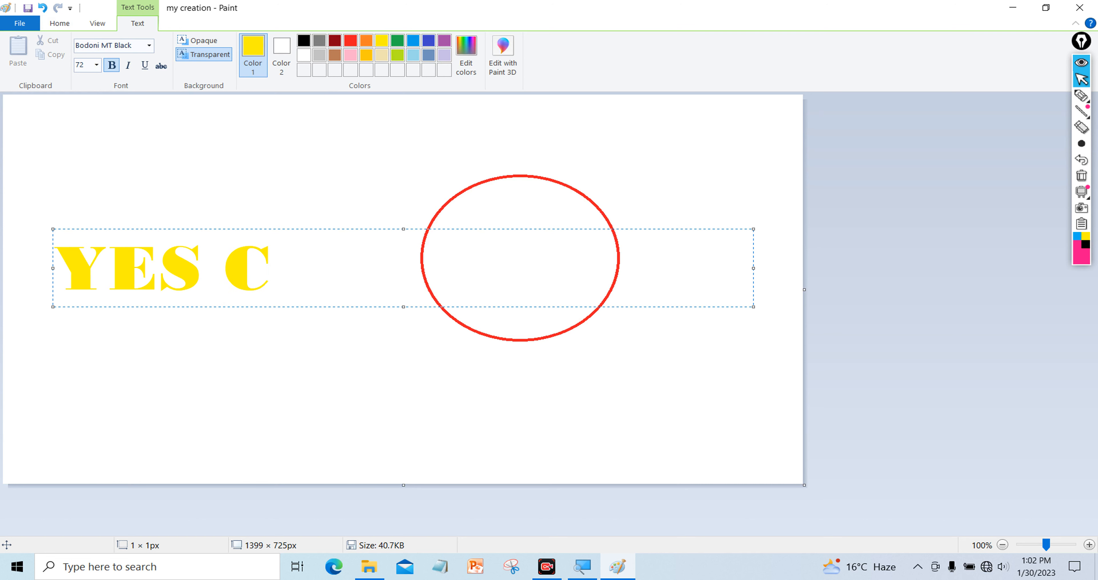
type("M")
key("BackSpace")
type("OMPUTE")
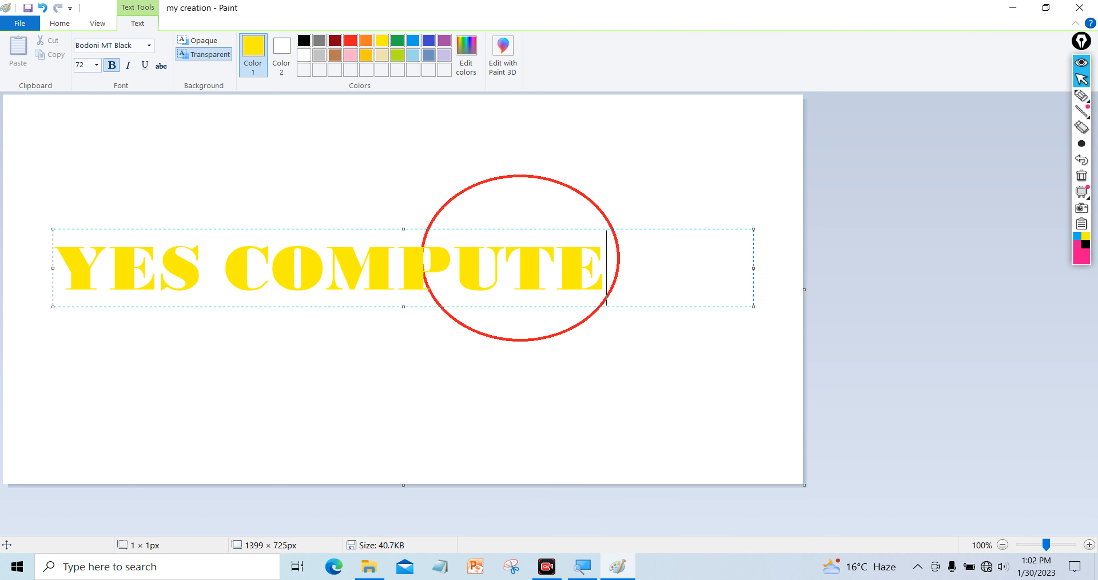
type("R CENTE")
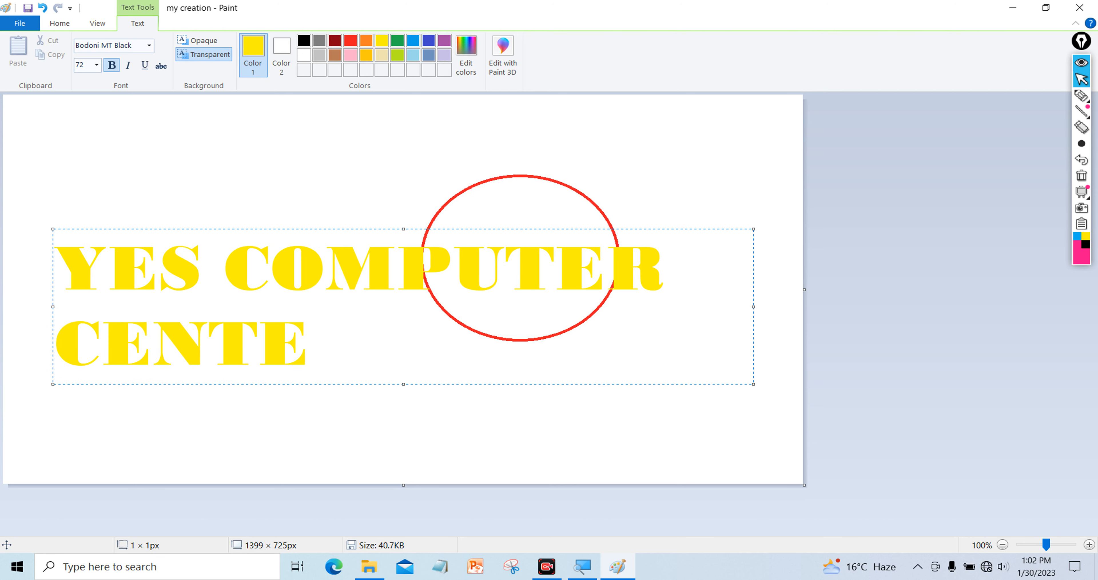
type("R")
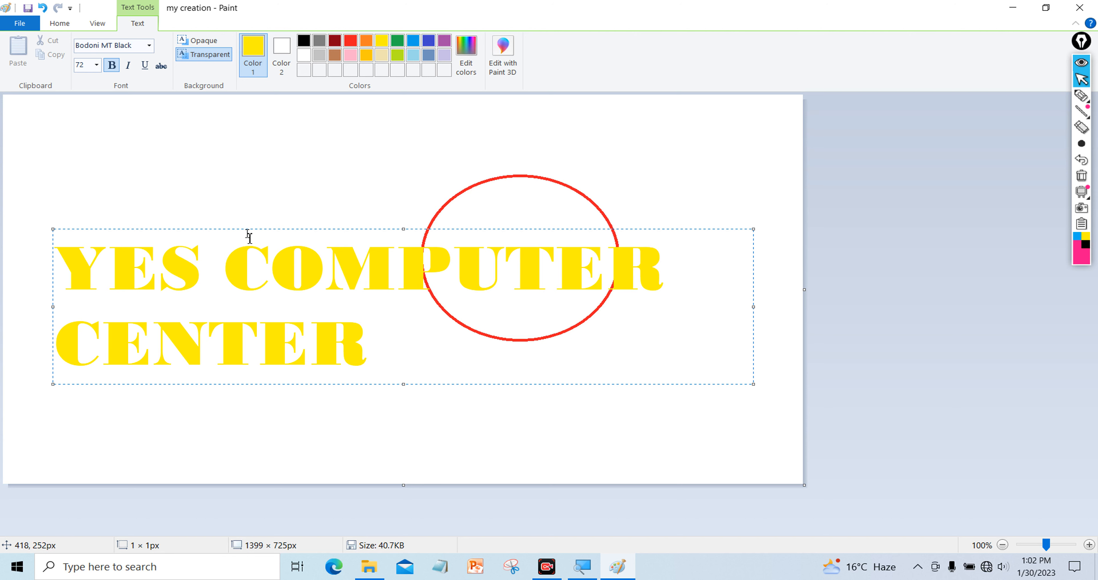
Select the heading text and set its font to Algerian, after briefly trying Bahnschrift SemiBold
left_click_drag(368, 336, 4, 161)
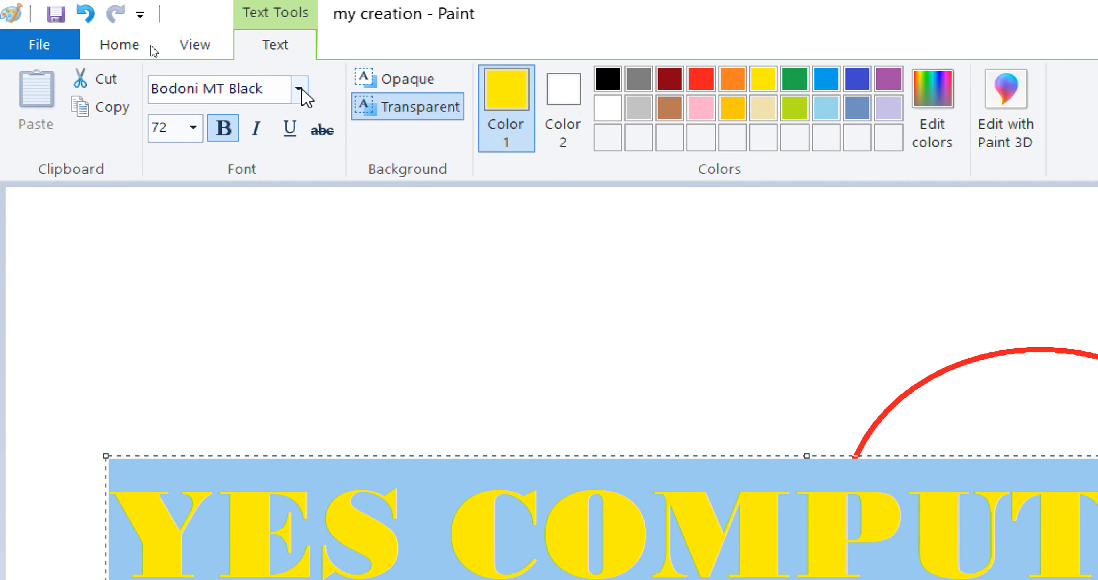
left_click(301, 90)
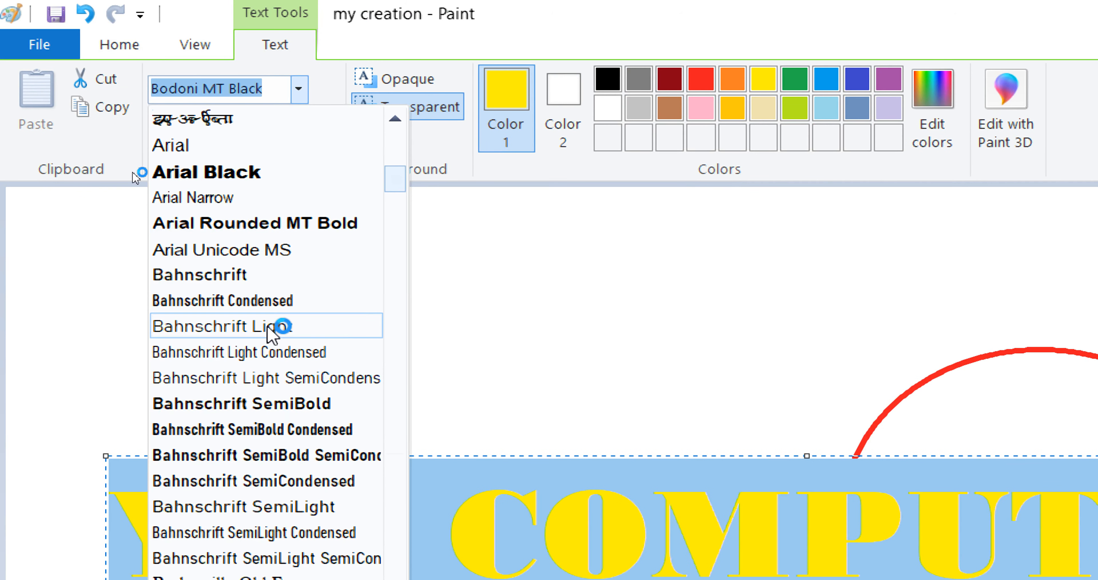
scroll(261, 421, "down", 5)
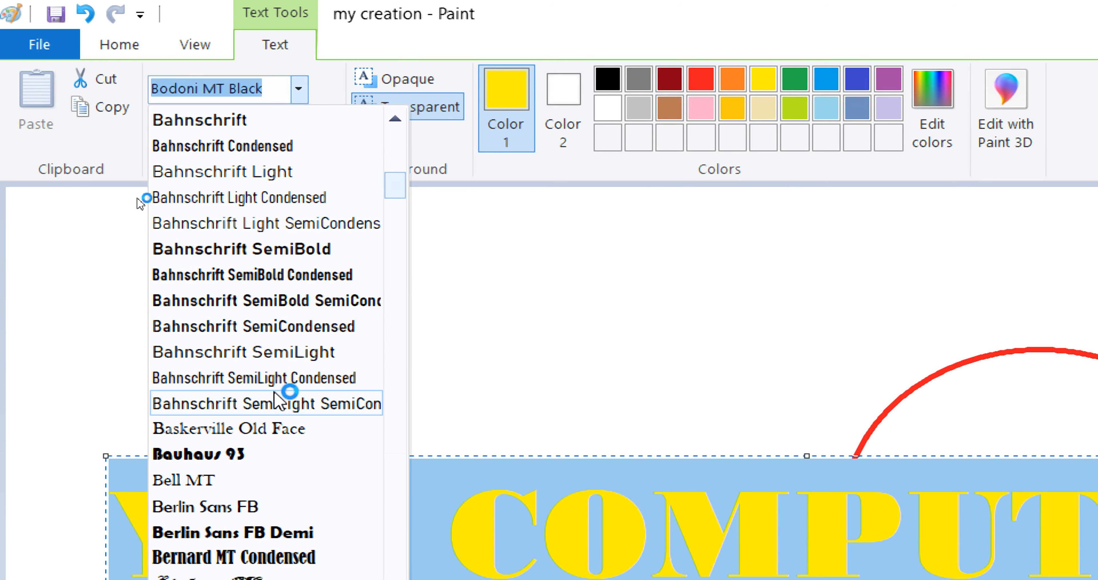
scroll(250, 283, "up", 3)
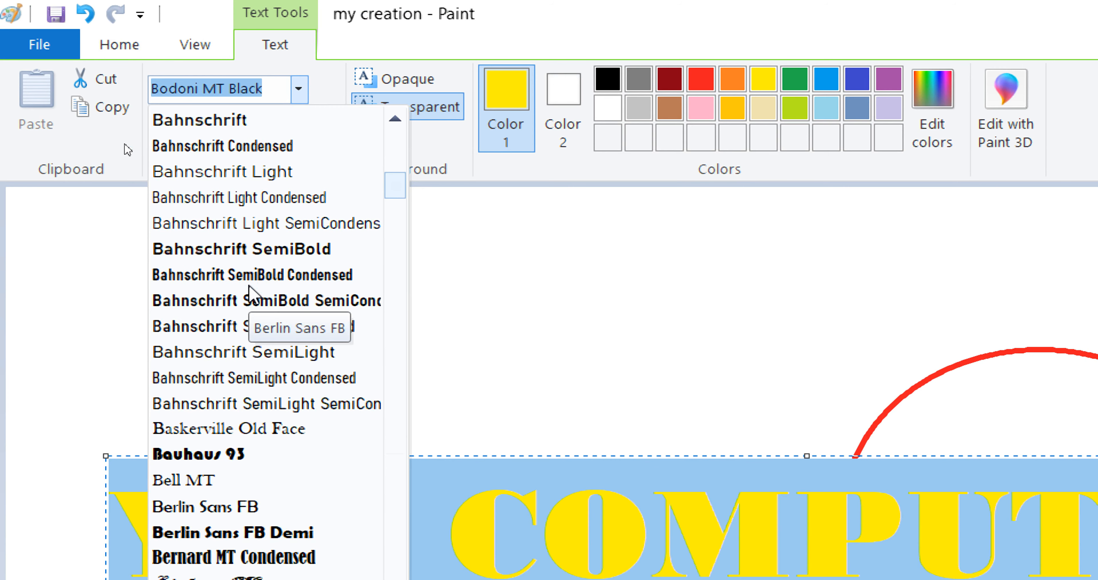
left_click(253, 251)
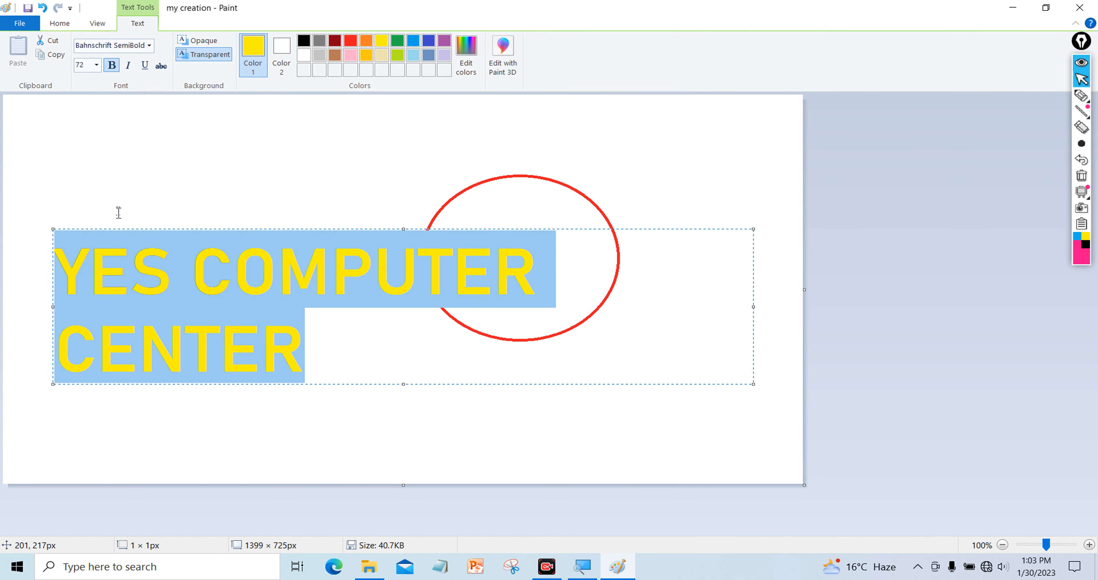
left_click(150, 45)
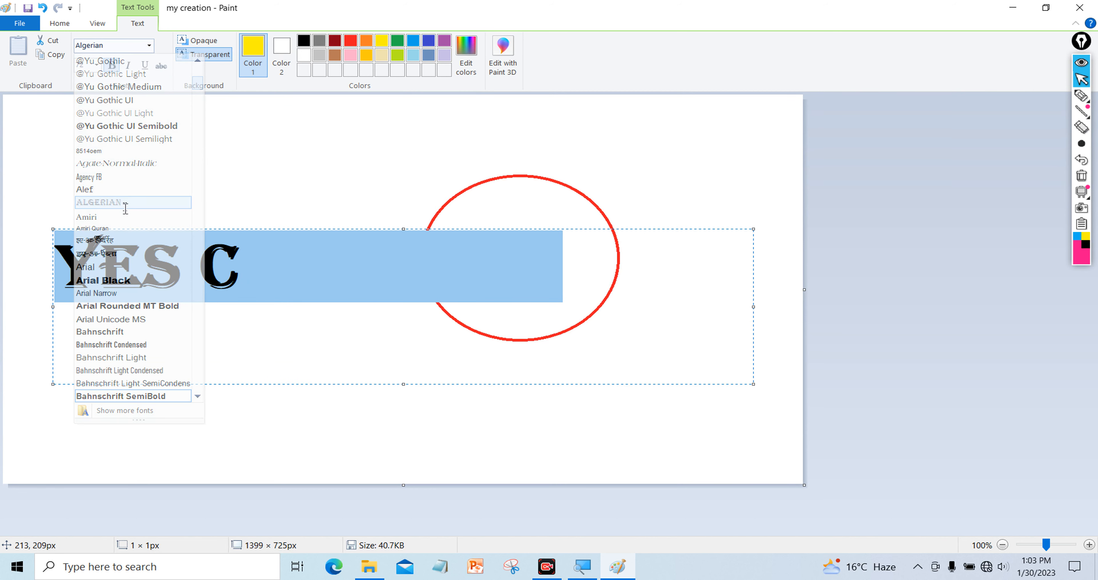
left_click(139, 204)
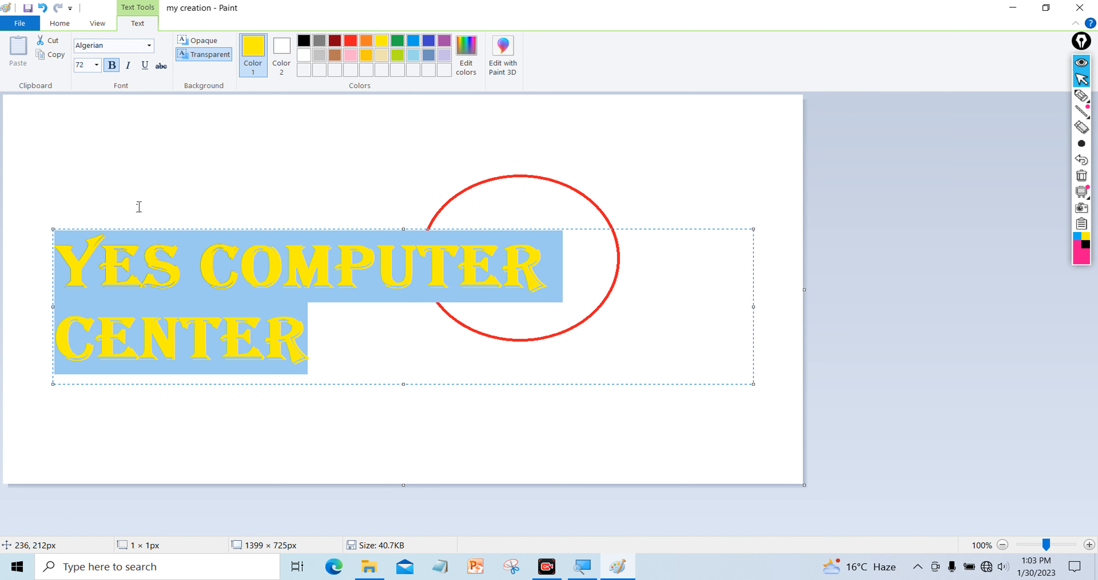
left_click(98, 66)
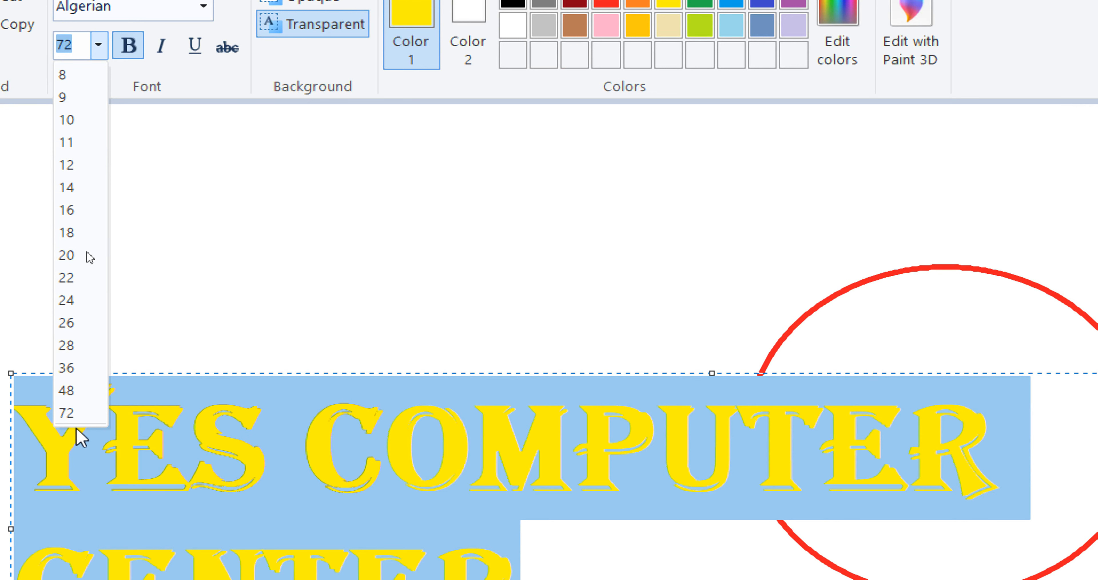
Resize the heading text from 18 to 28 so it fits on one line
left_click(76, 233)
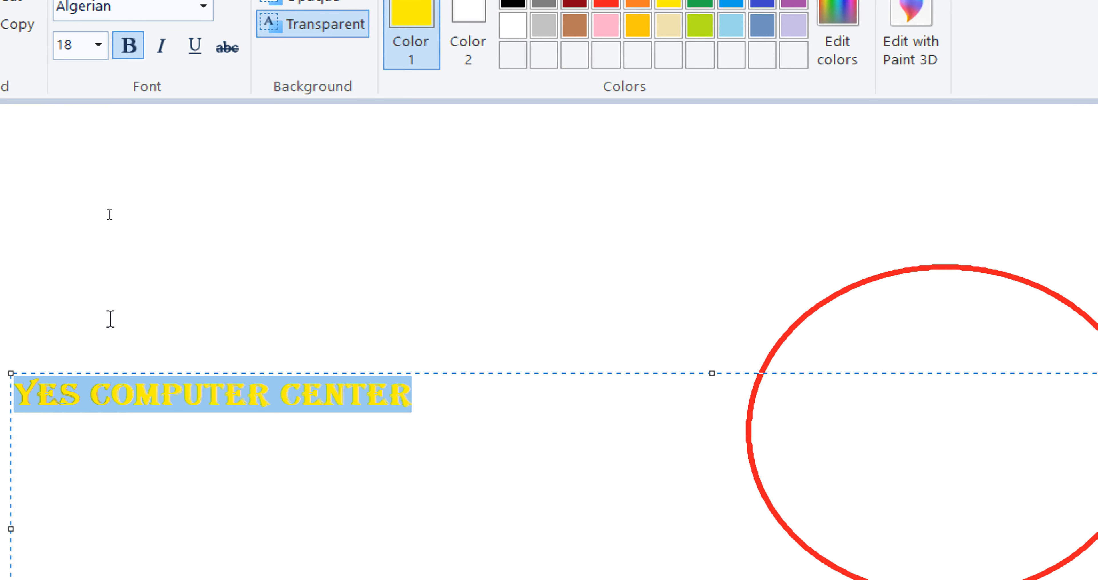
left_click(100, 44)
left_click(81, 345)
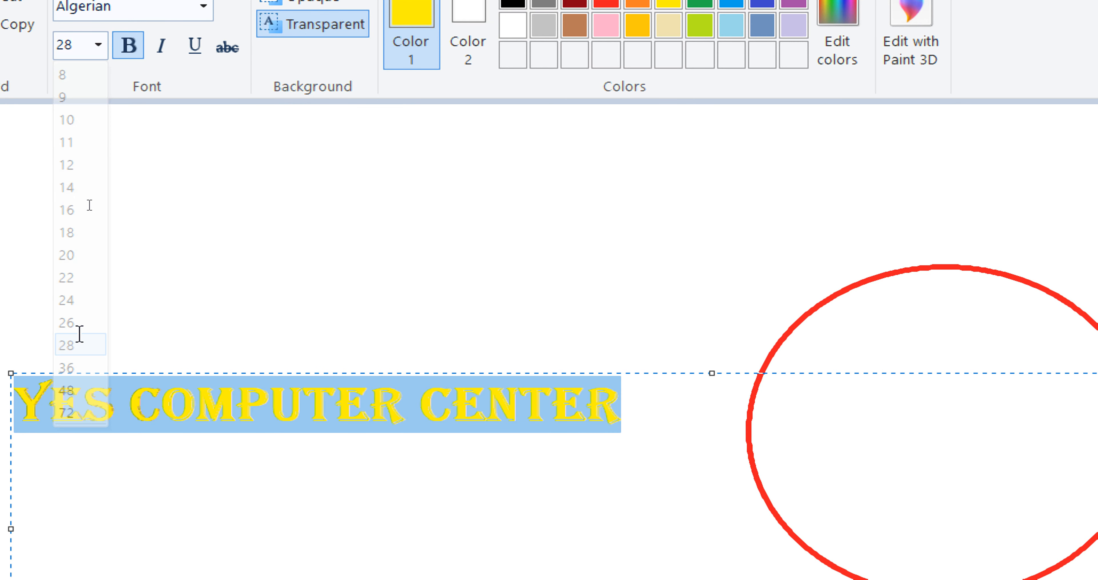
left_click(98, 44)
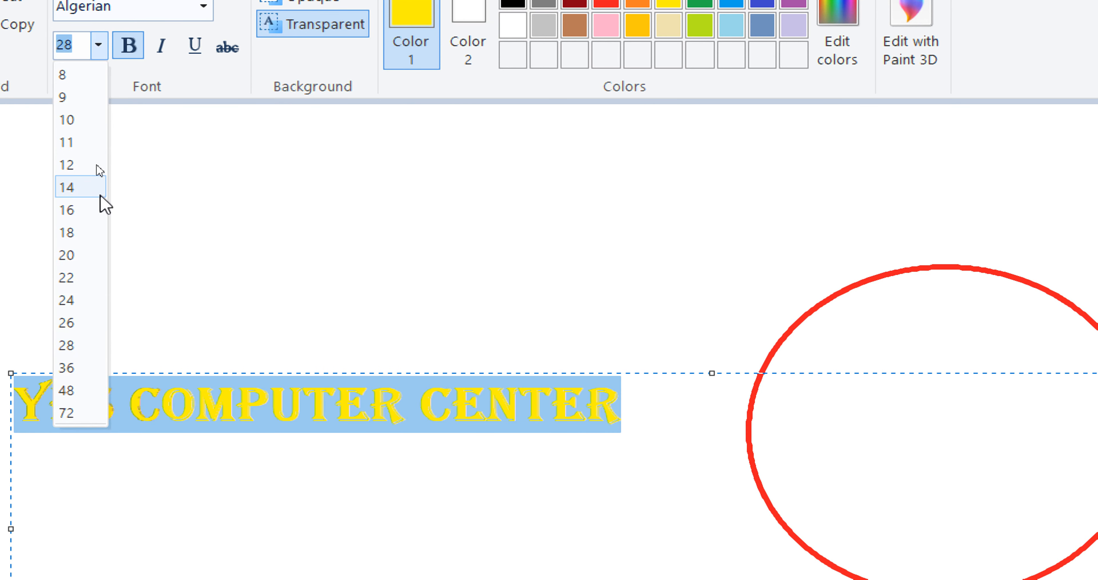
left_click(668, 380)
left_click(648, 391)
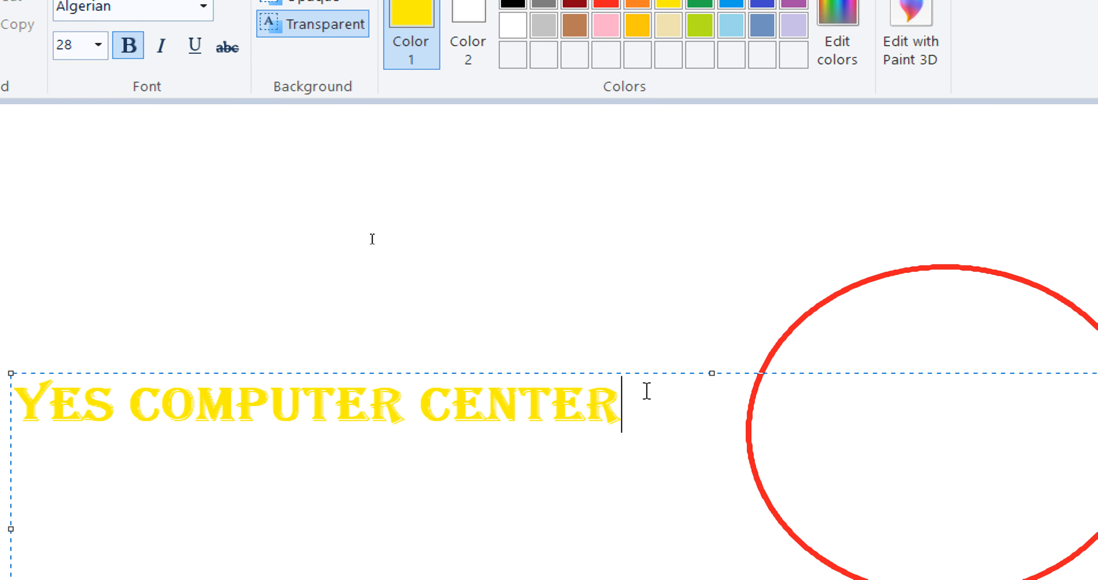
key("ctrl+z")
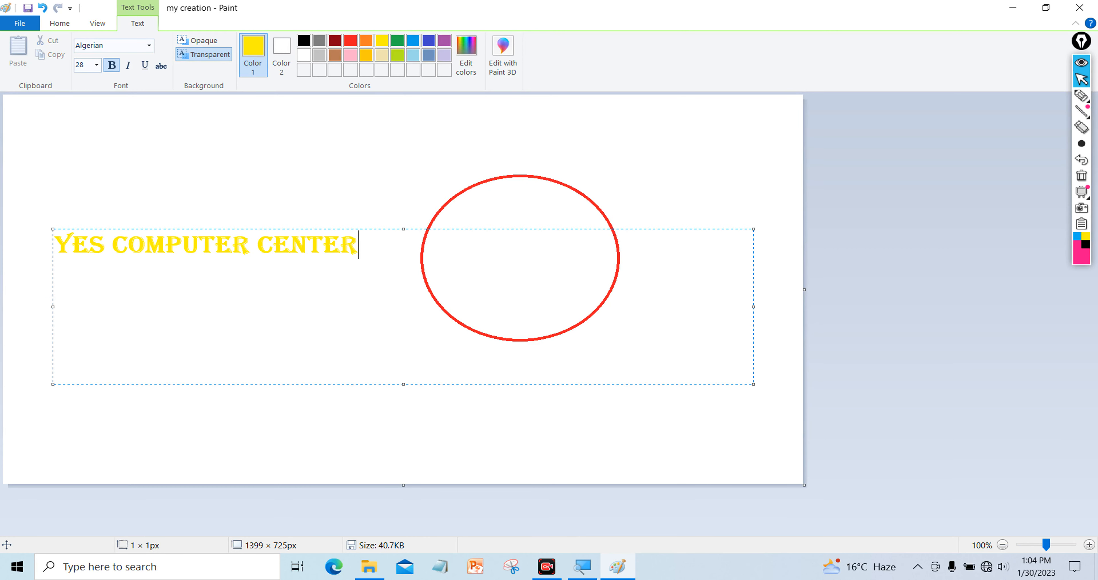
Add a new line below the heading and switch the font to Kruti Dev 010
key("Return")
key("Return")
left_click(150, 45)
scroll(142, 291, "down", 5)
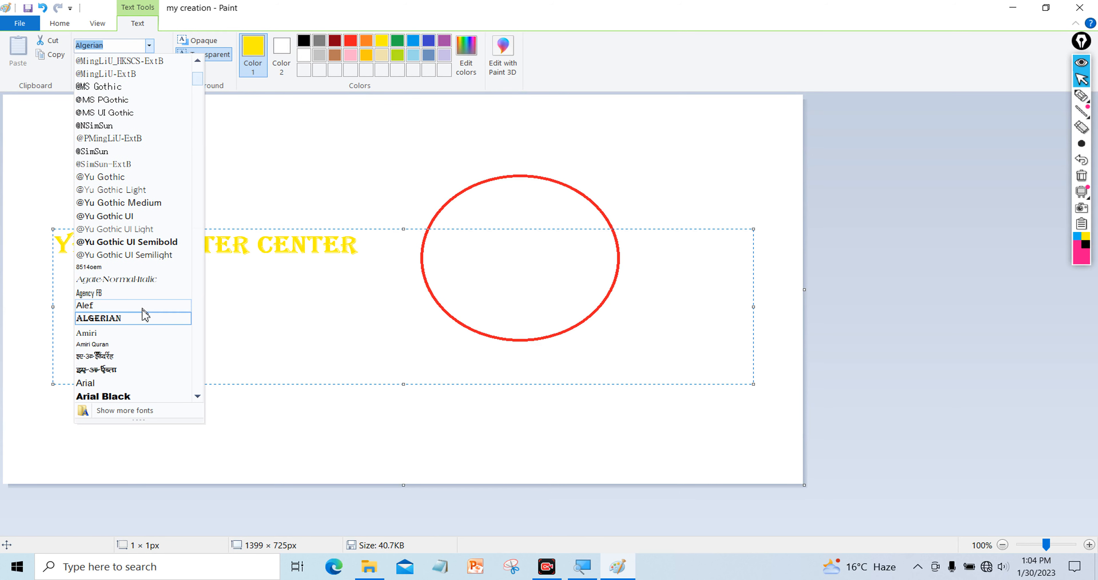
scroll(143, 341, "down", 7)
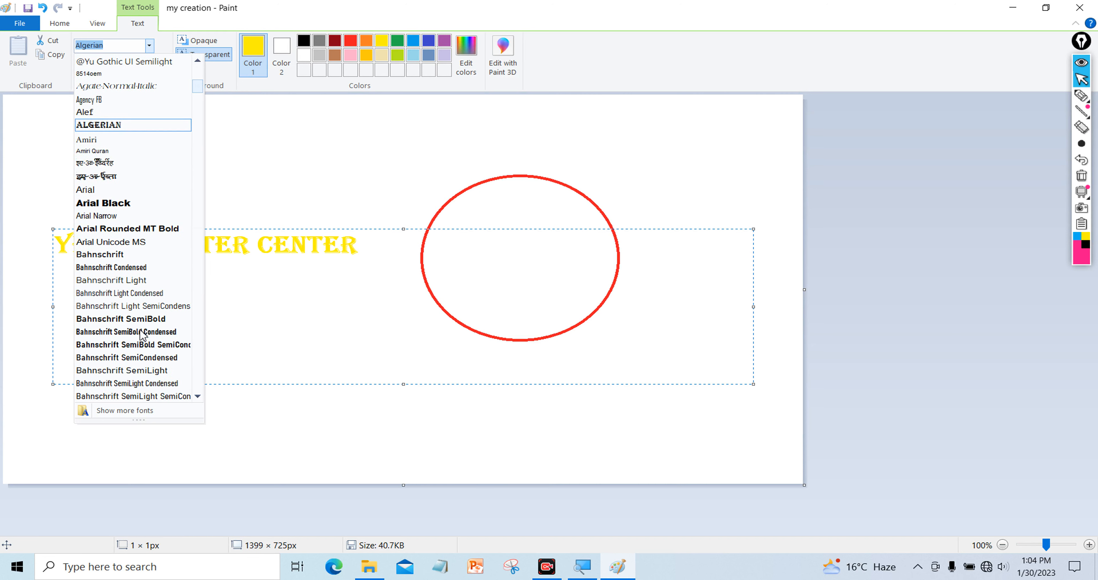
scroll(142, 334, "down", 6)
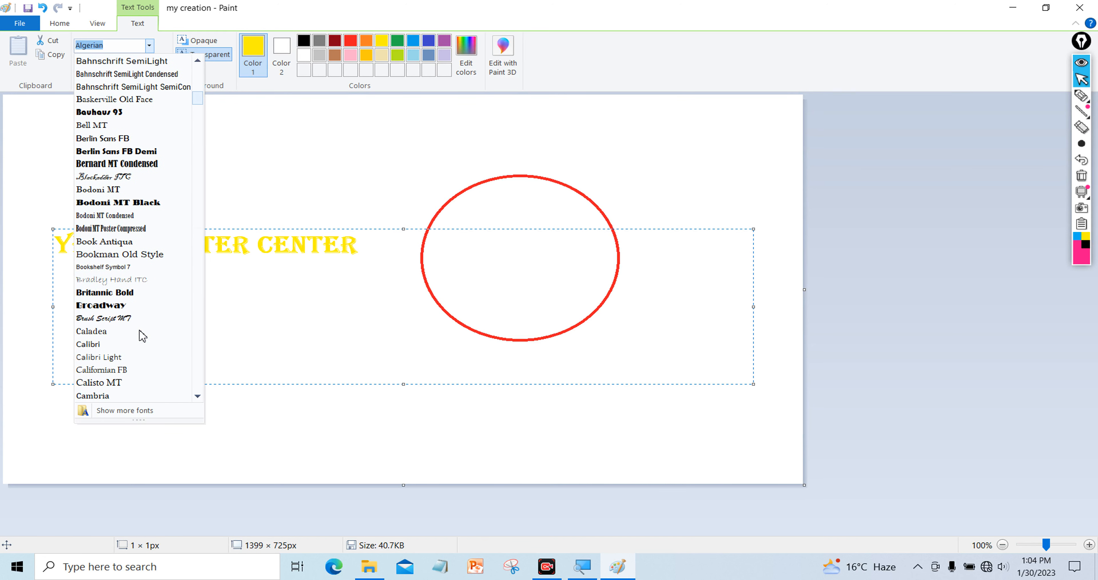
scroll(142, 335, "down", 10)
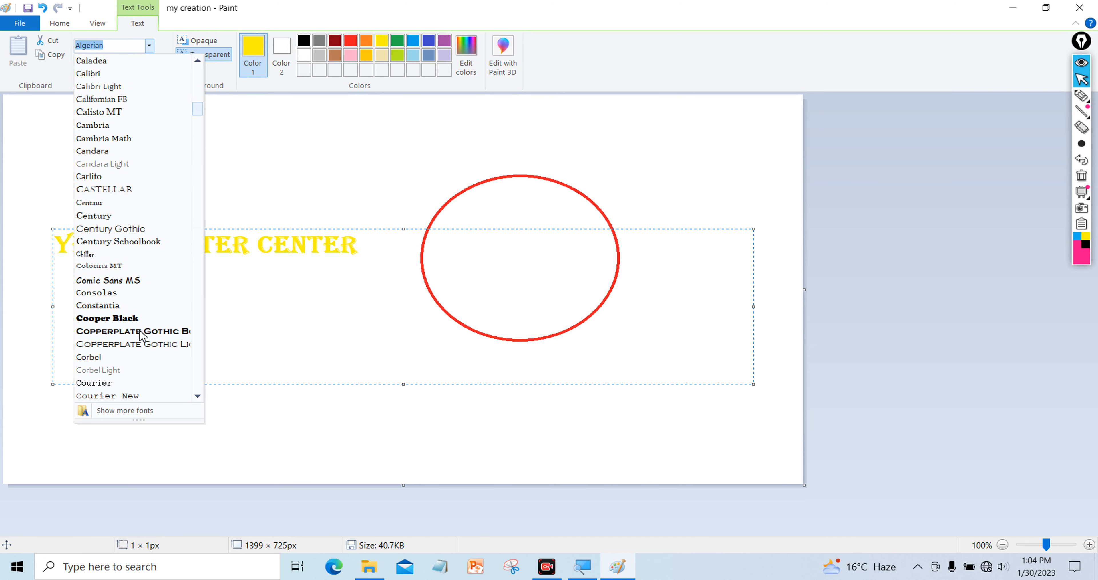
scroll(142, 335, "down", 13)
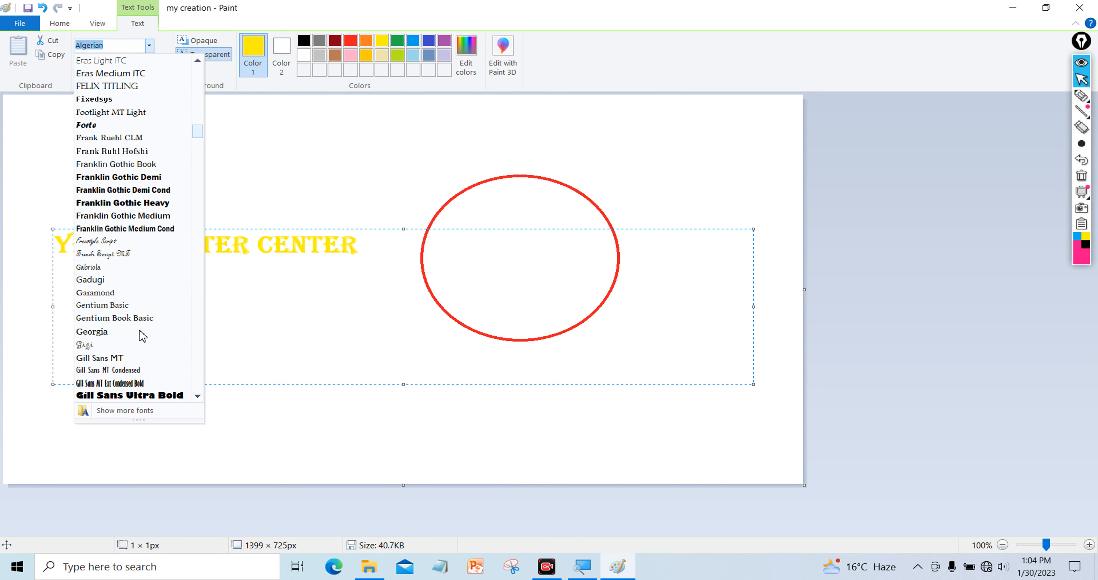
scroll(142, 335, "down", 8)
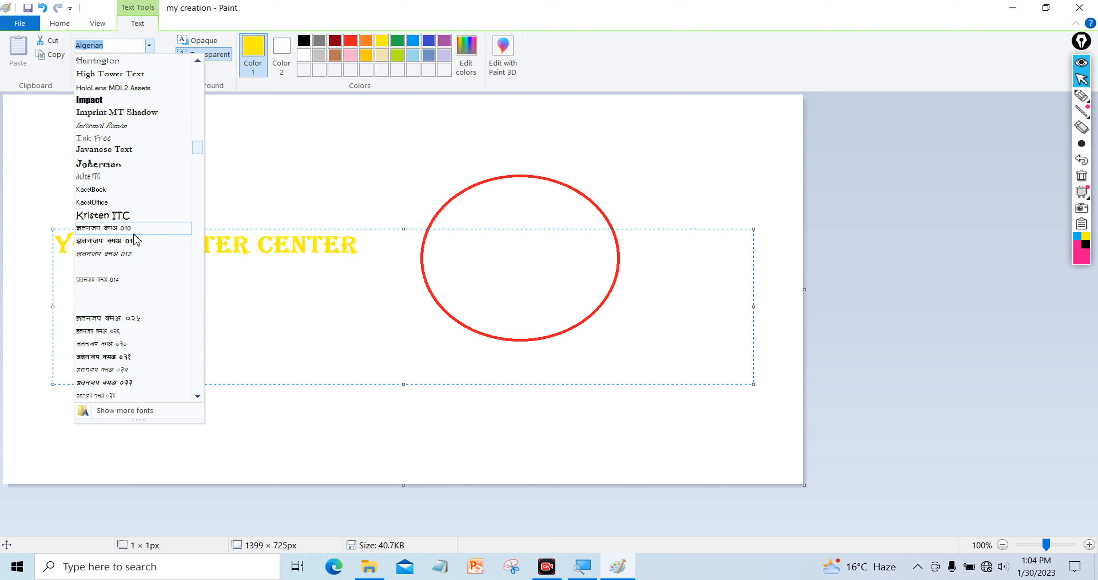
left_click(128, 228)
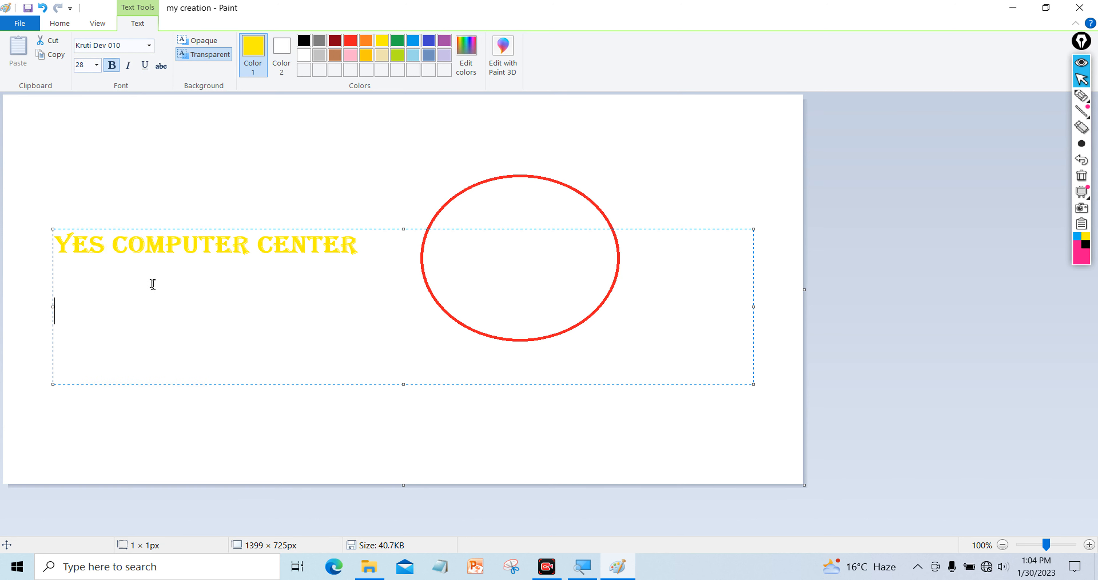
Type the Hindi line 'यस कम्प्यूटर सेंटर' in Kruti Dev 010, then select it
key("BackSpace")
type(";l dE;EW")
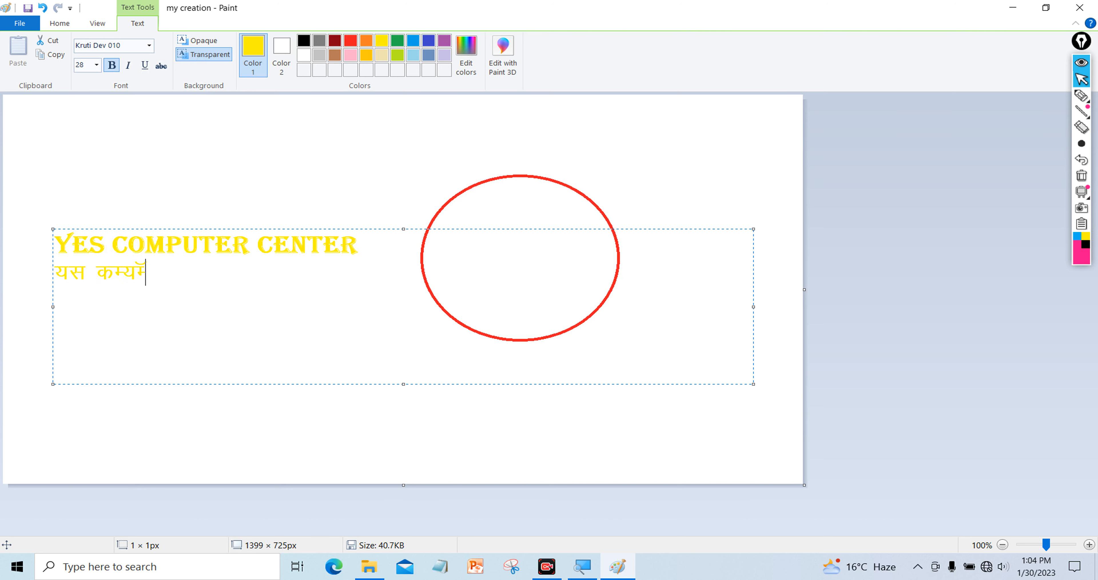
key("BackSpace")
key("BackSpace")
type("wvj")
key("BackSpace")
key("BackSpace")
type("Vj lsaV")
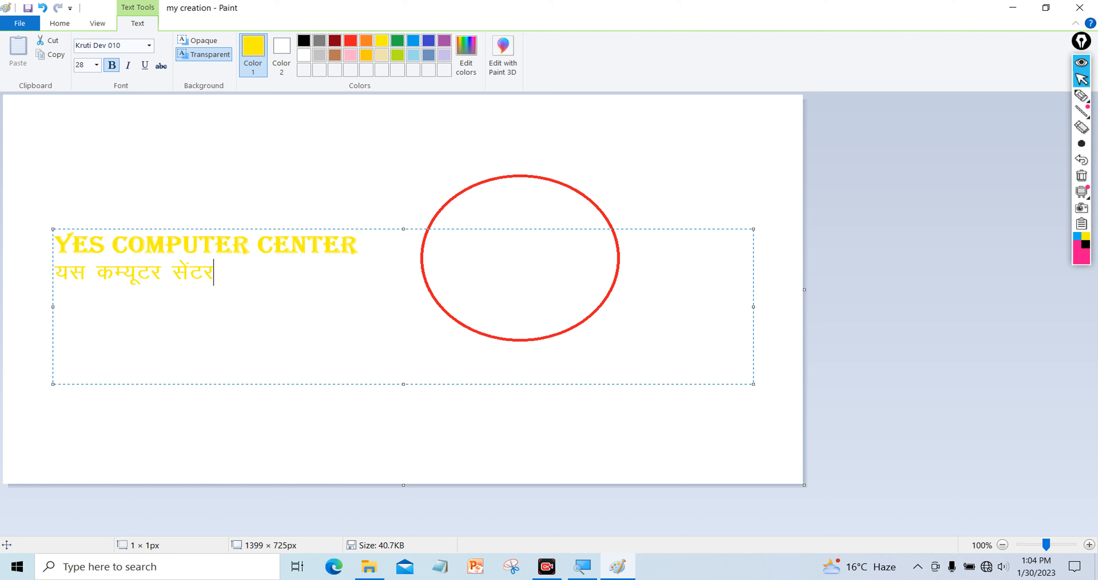
left_click_drag(222, 270, 60, 271)
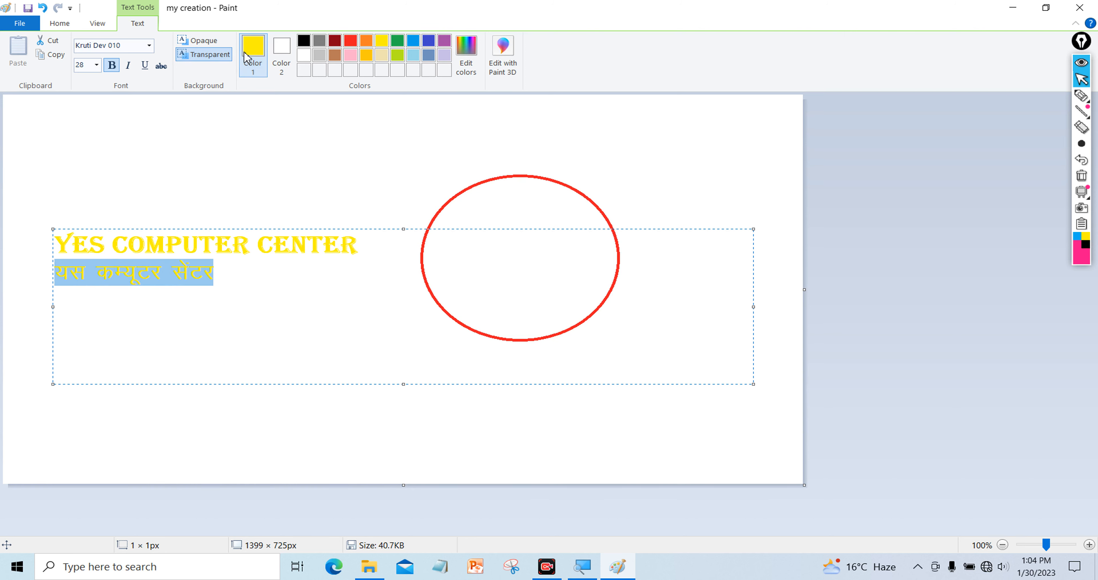
Colour the selected Hindi line red, then select the English title and make it blue
left_click(350, 41)
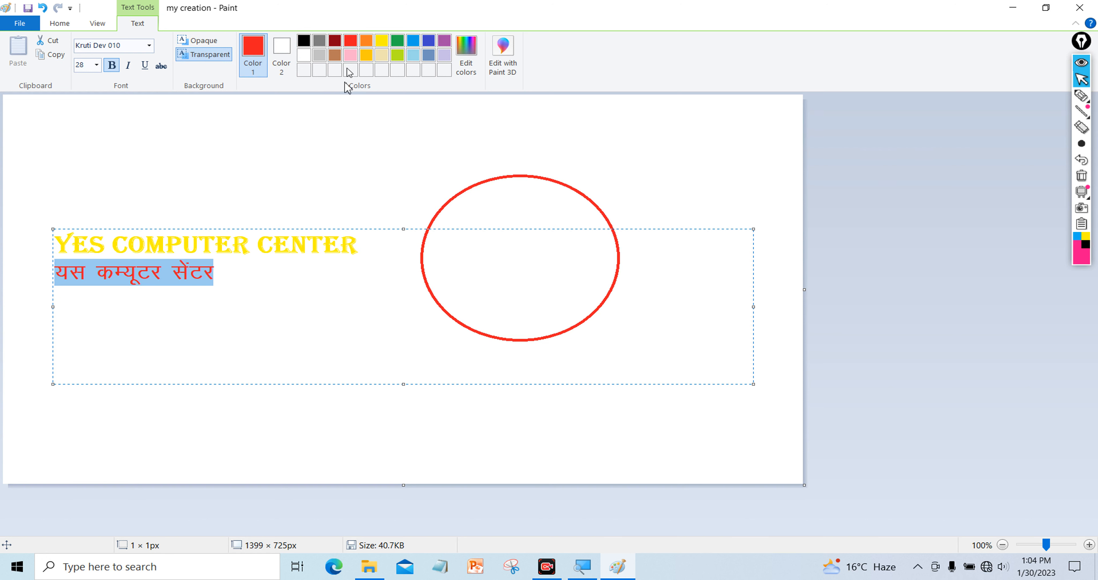
left_click(355, 272)
left_click_drag(362, 244, 54, 244)
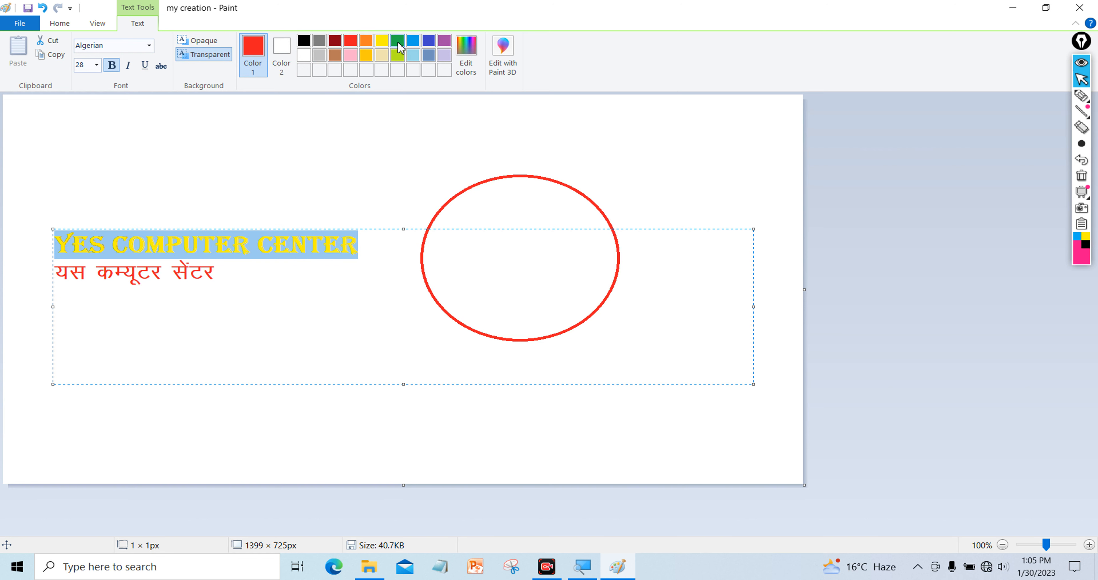
left_click(425, 44)
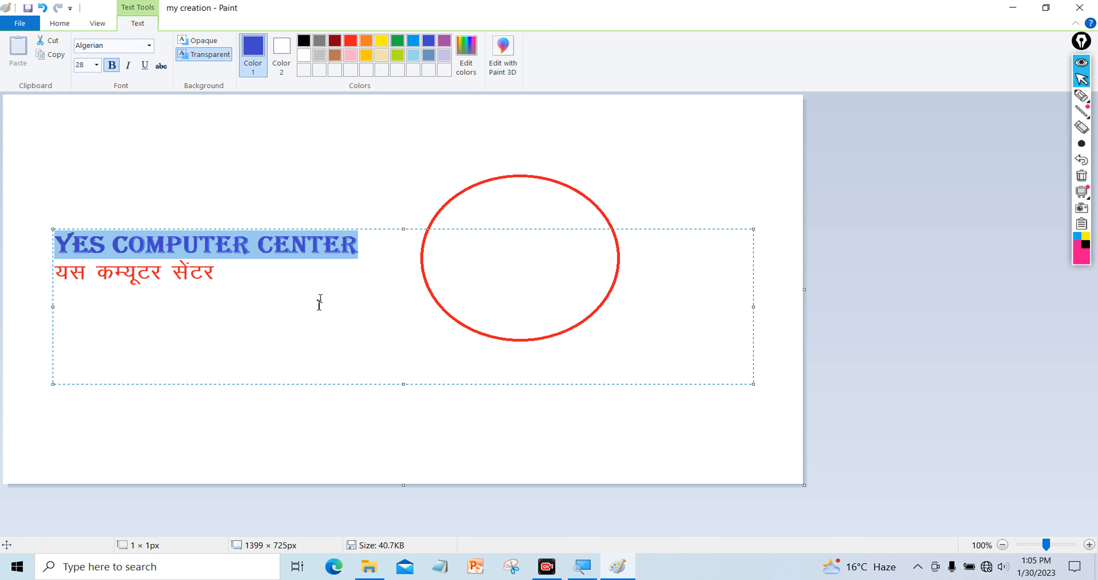
left_click(316, 308)
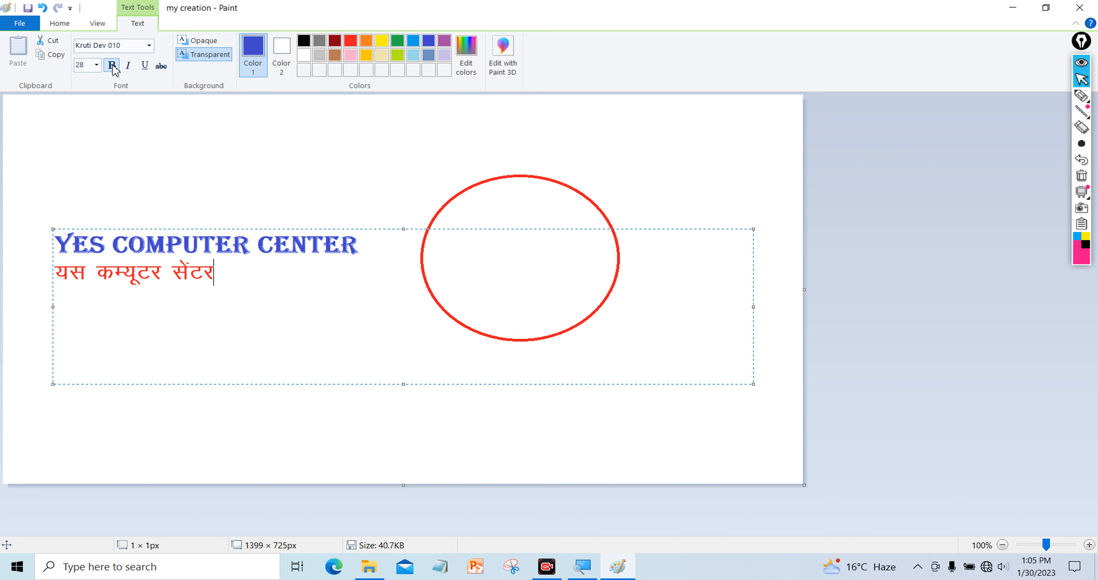
Select the Hindi line and leave it unbolded after toggling Bold several times
left_click_drag(245, 275, 27, 277)
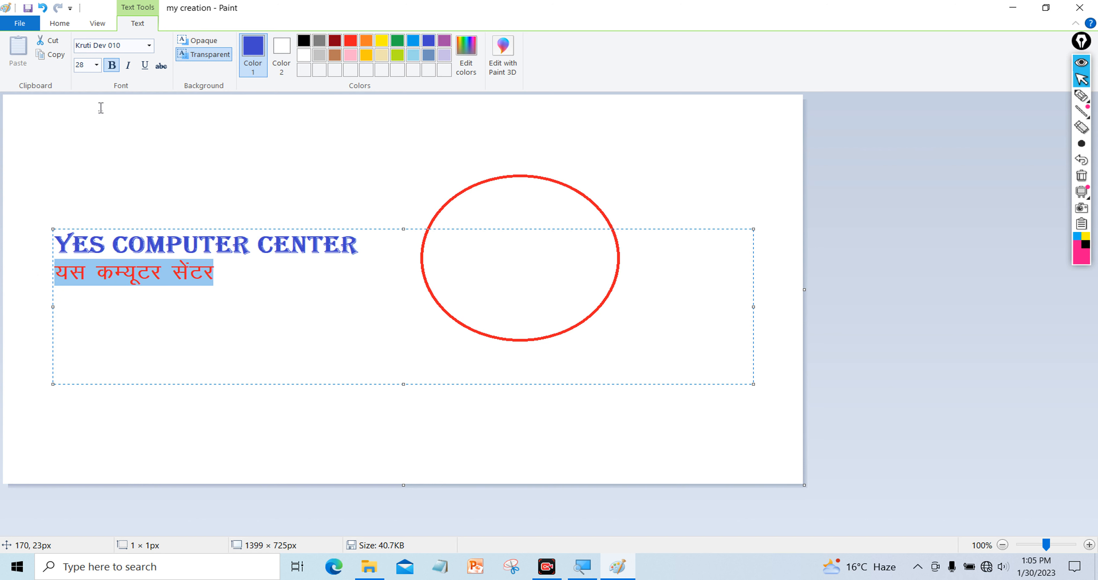
left_click(112, 65)
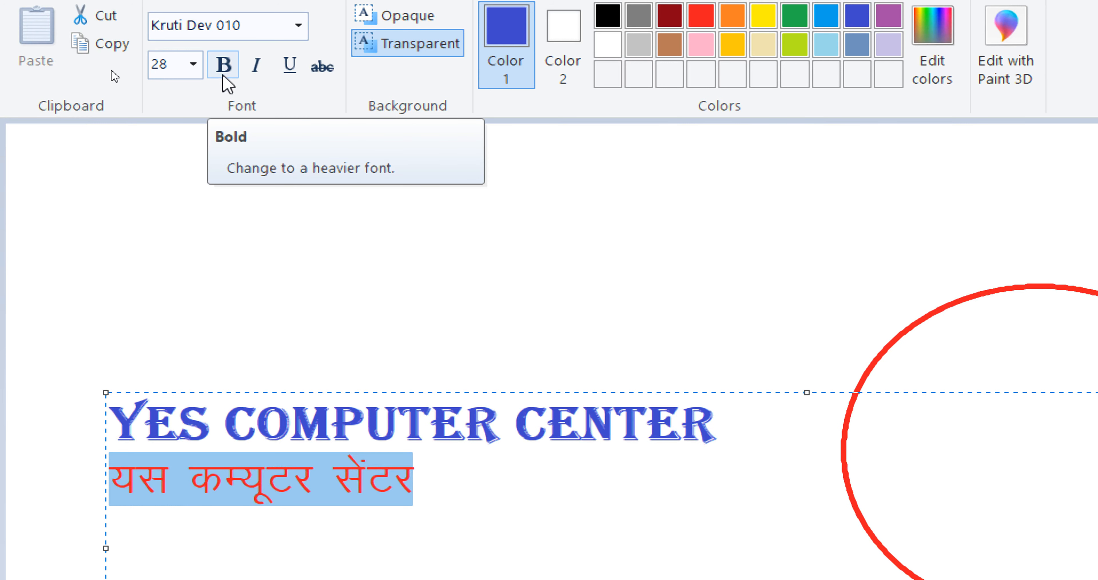
left_click(222, 76)
left_click(225, 80)
left_click(225, 81)
left_click(225, 81)
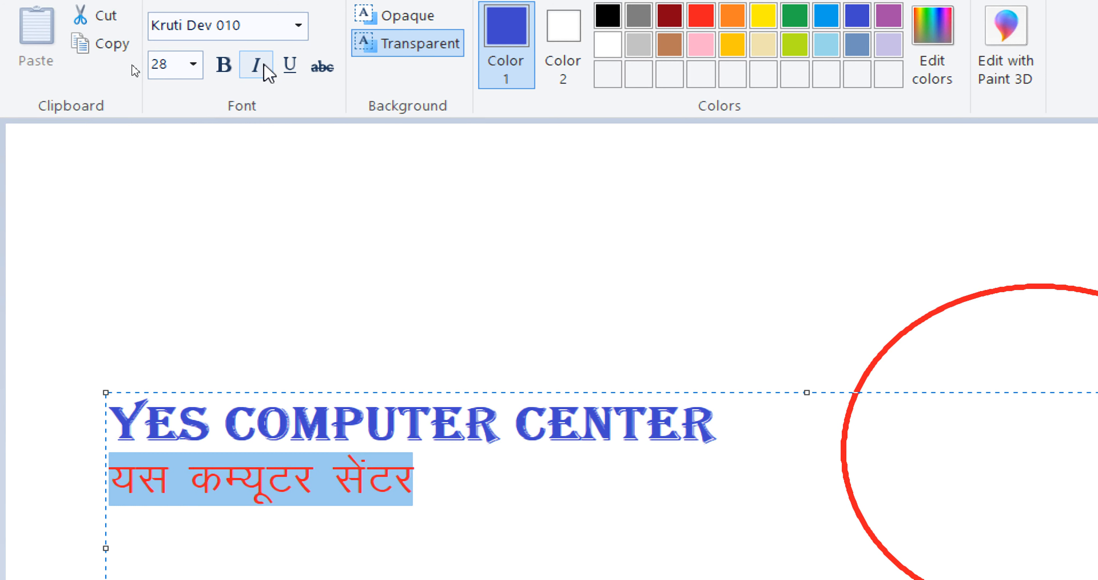
Try italic, underline and strikethrough on the Hindi line, removing each again
left_click(267, 72)
left_click(268, 73)
left_click(292, 72)
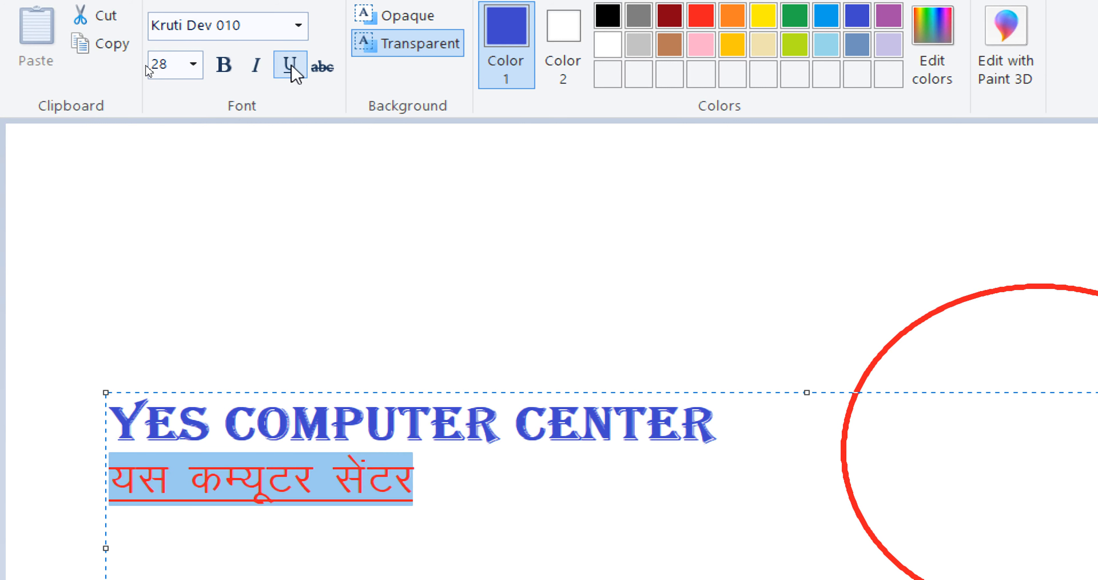
left_click(292, 72)
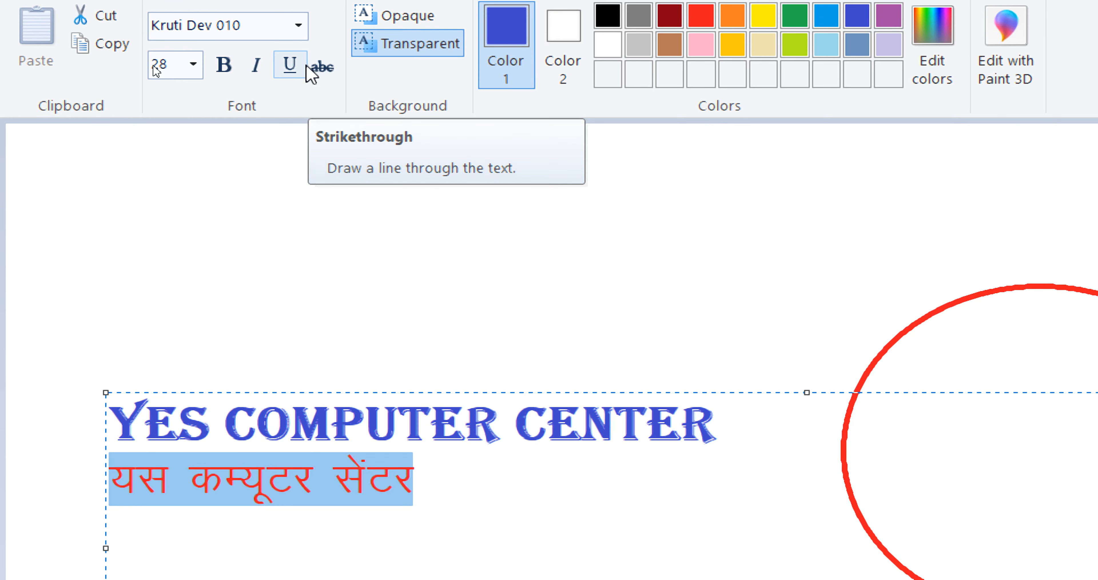
left_click(323, 72)
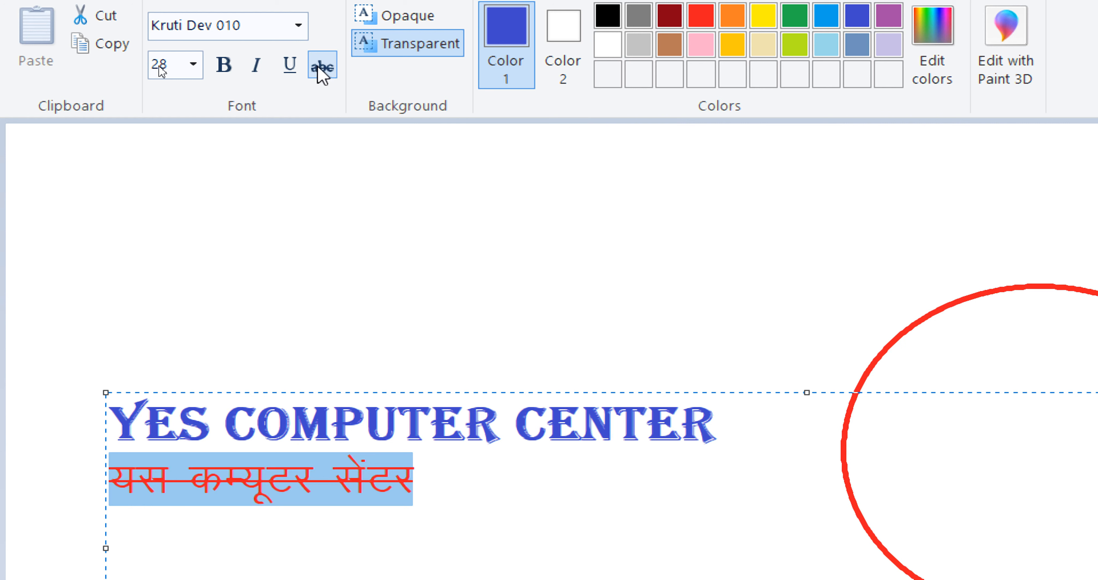
left_click(322, 73)
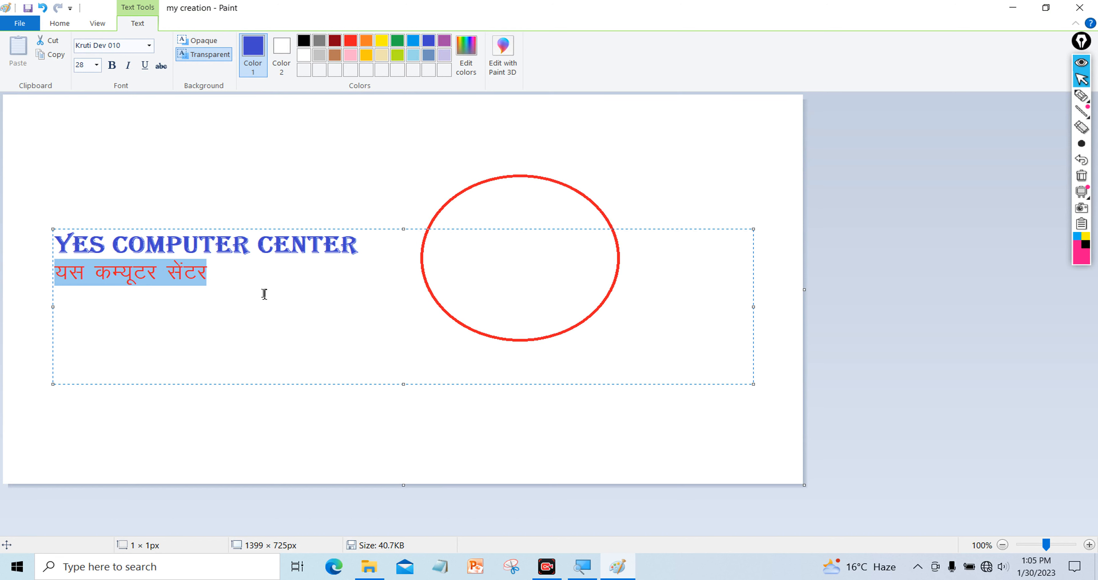
left_click(259, 267)
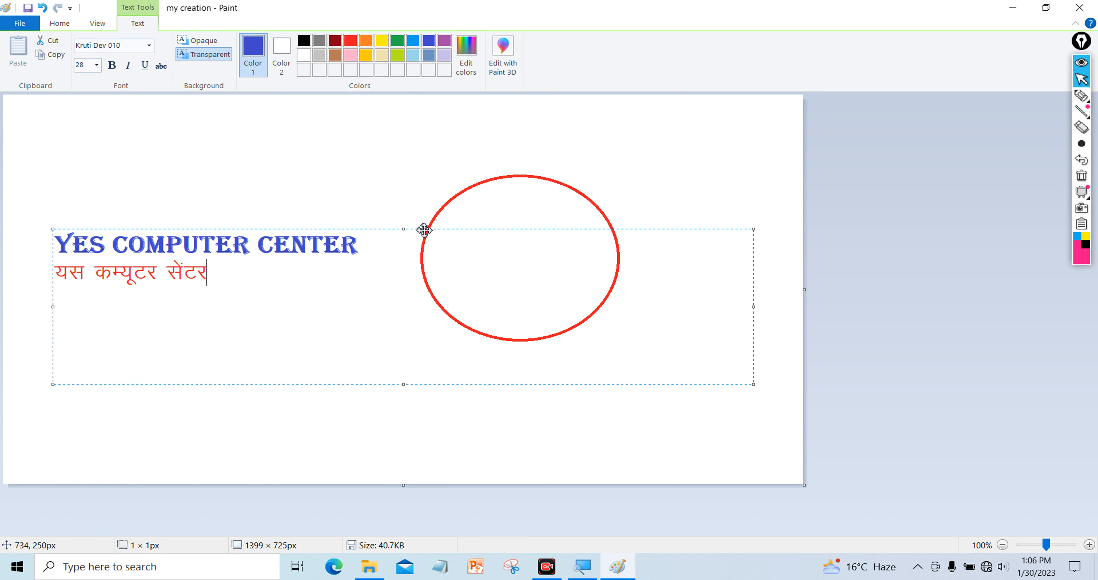
Move and narrow the text box so it sits on the red ellipse
left_click_drag(424, 230, 446, 241)
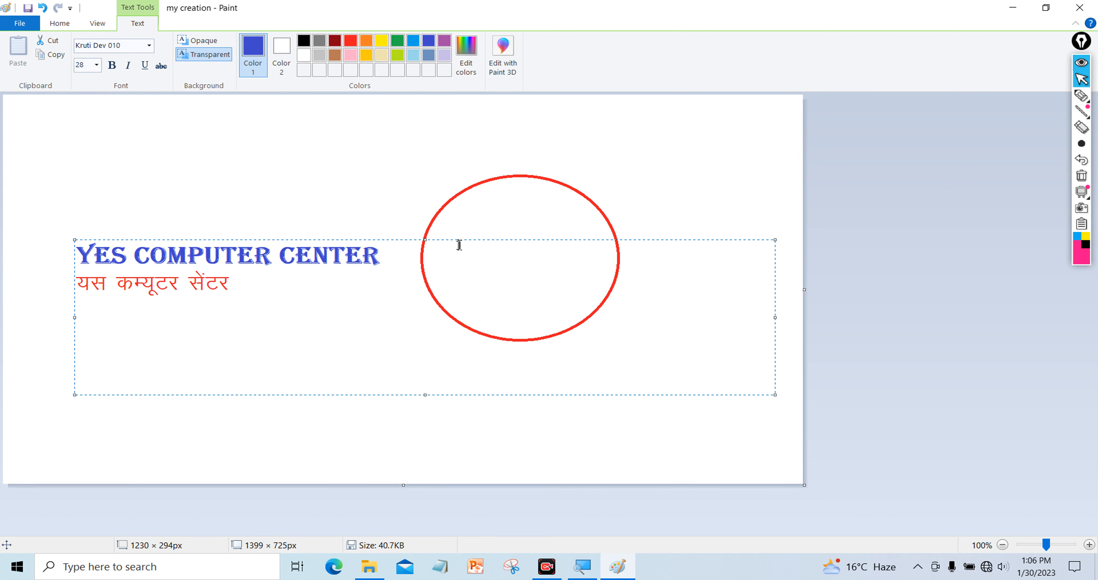
left_click_drag(454, 240, 484, 232)
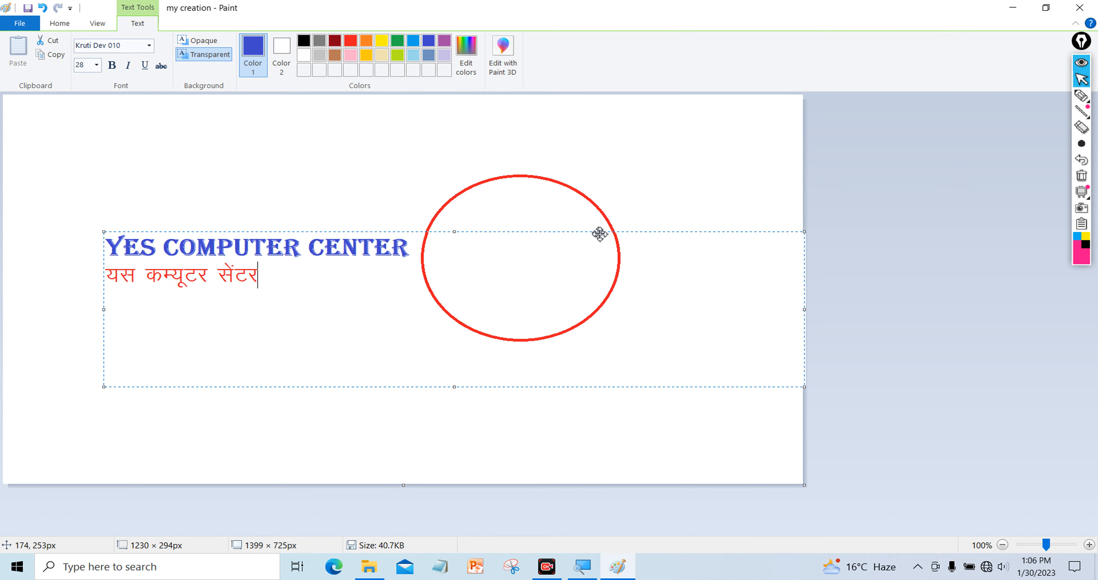
left_click_drag(803, 309, 459, 346)
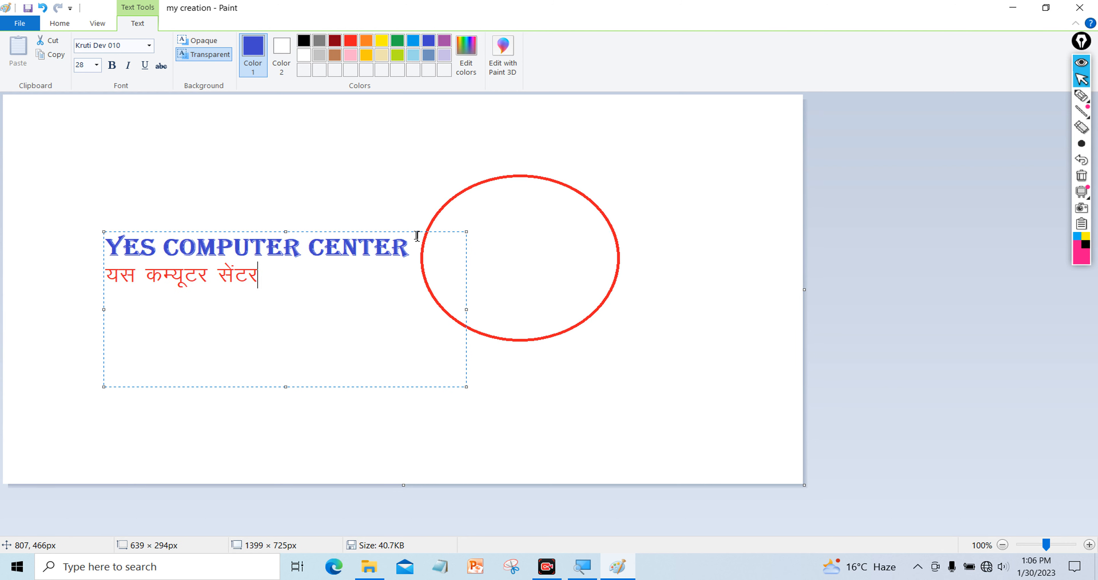
left_click_drag(416, 233, 683, 259)
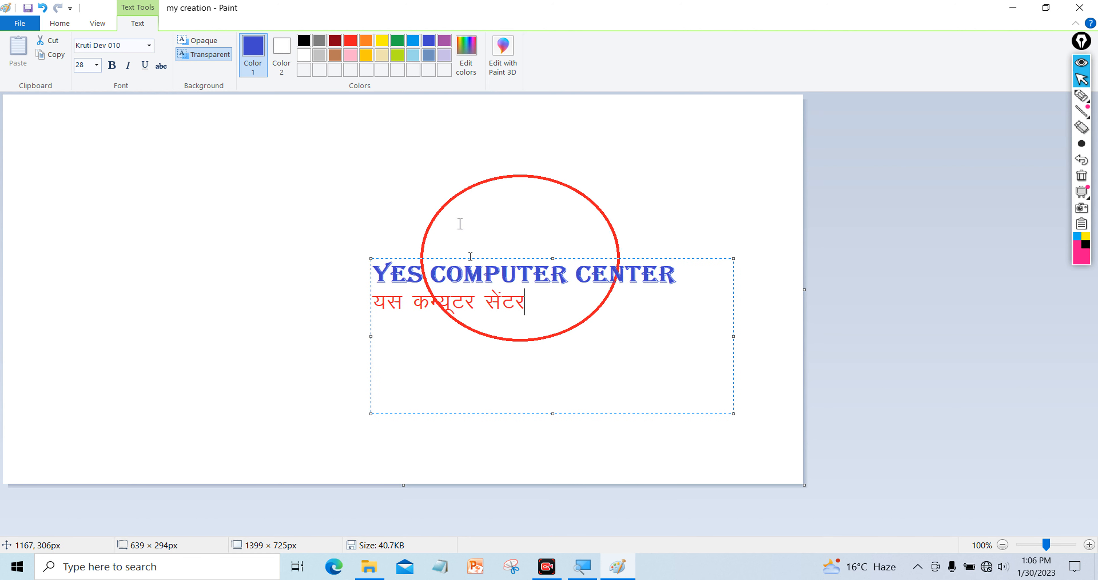
Set the text background to Opaque so a white fill hides the ellipse's lower half
double_click(531, 310)
left_click_drag(532, 311, 345, 272)
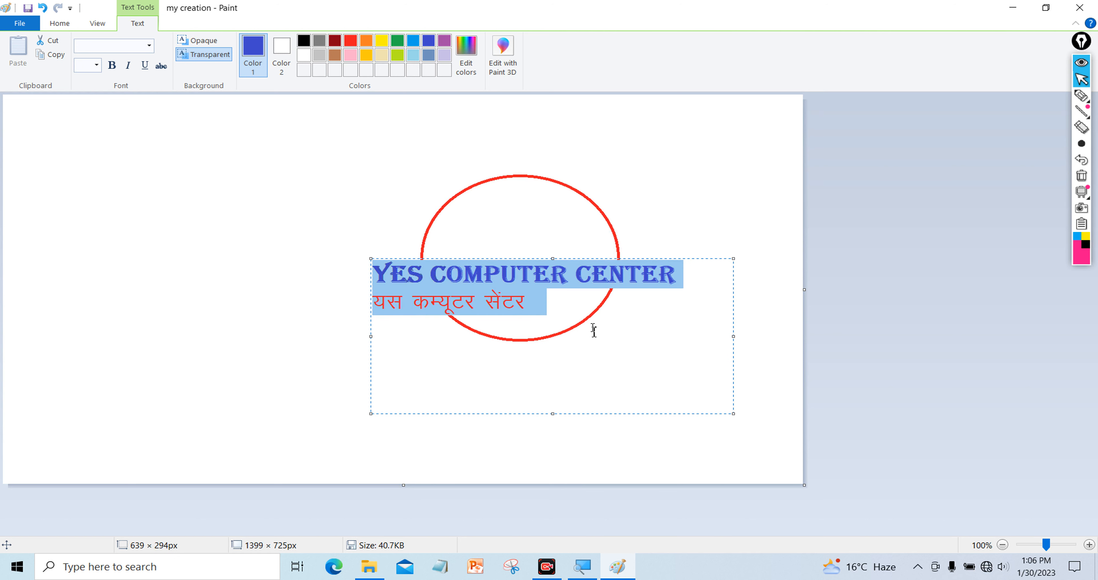
left_click(564, 310)
left_click(204, 41)
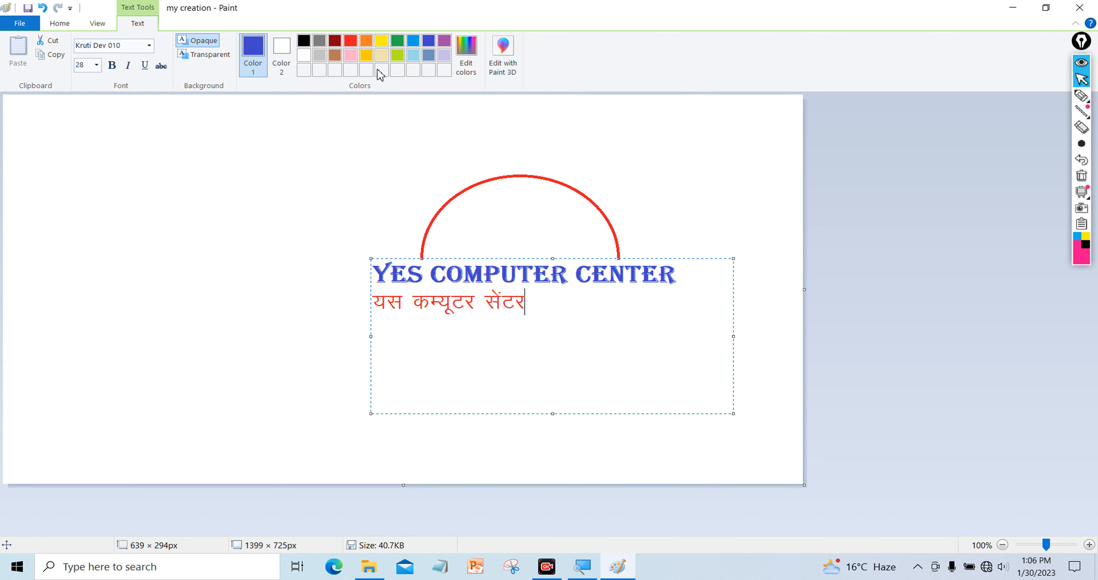
left_click(282, 63)
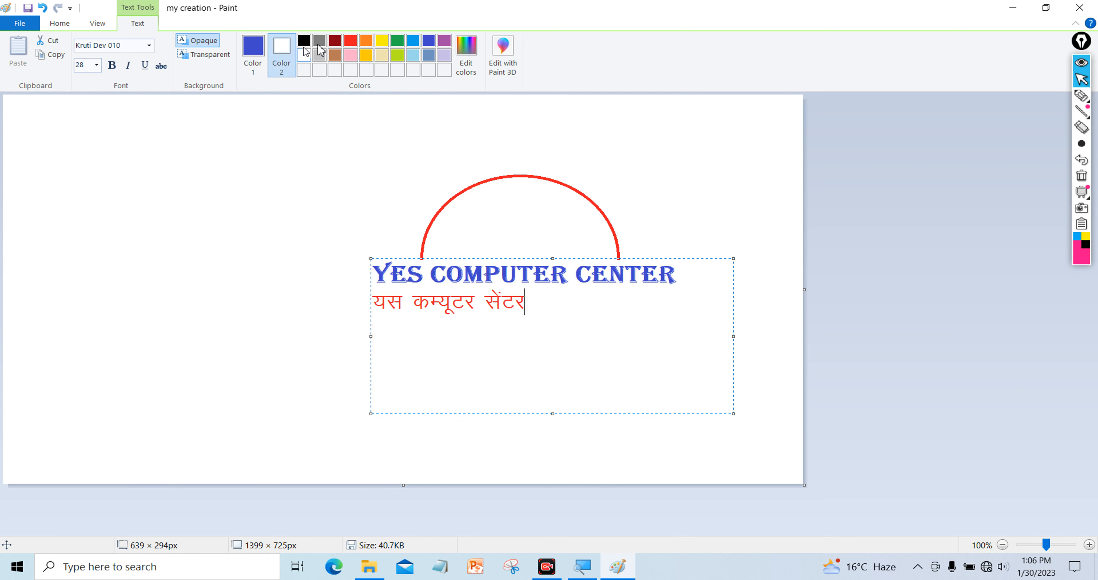
Give the text box a yellow background and shrink it to fit the text
left_click(381, 47)
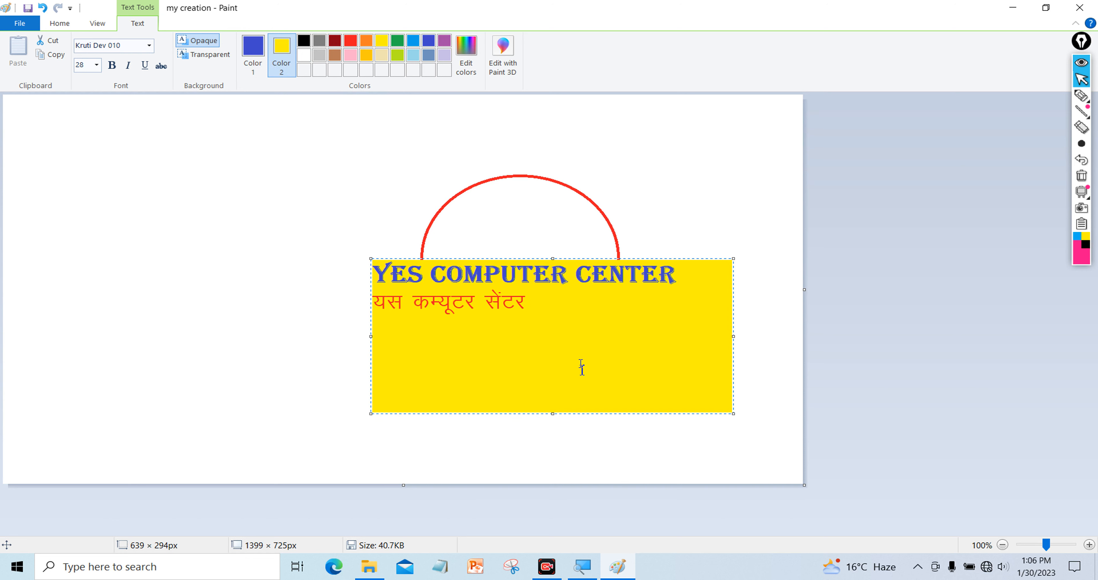
left_click_drag(553, 413, 551, 322)
left_click_drag(732, 291, 681, 292)
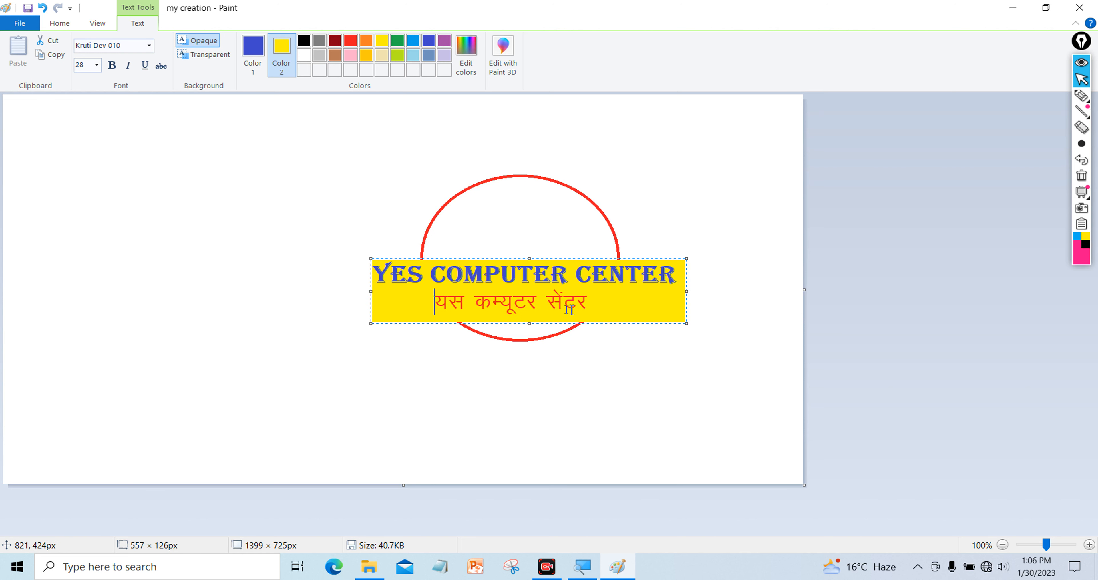
Make both title lines white and change the box background to dark red
left_click(628, 304)
left_click_drag(628, 304, 409, 279)
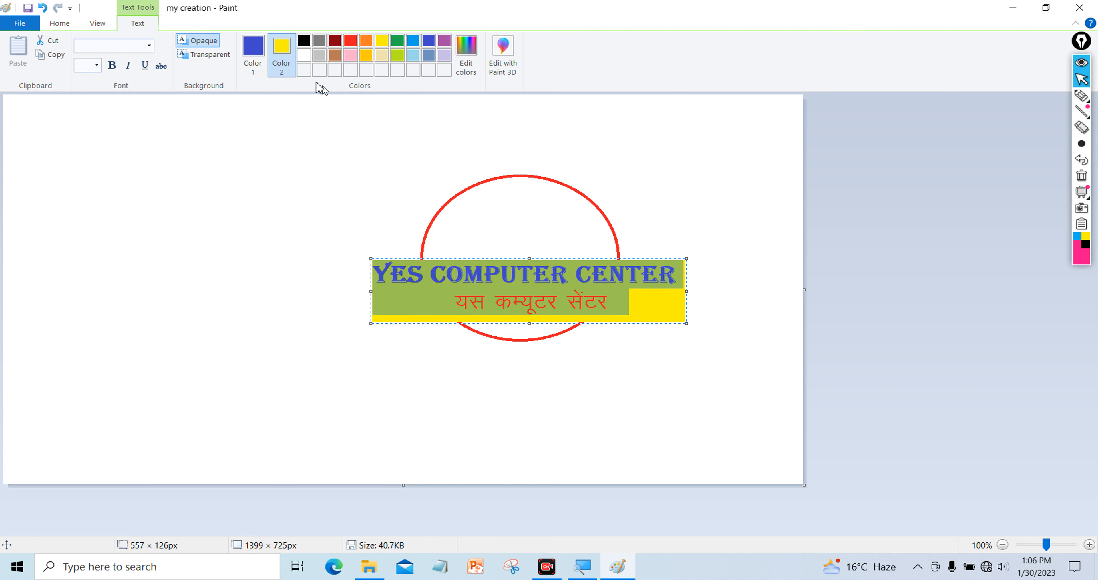
left_click(253, 46)
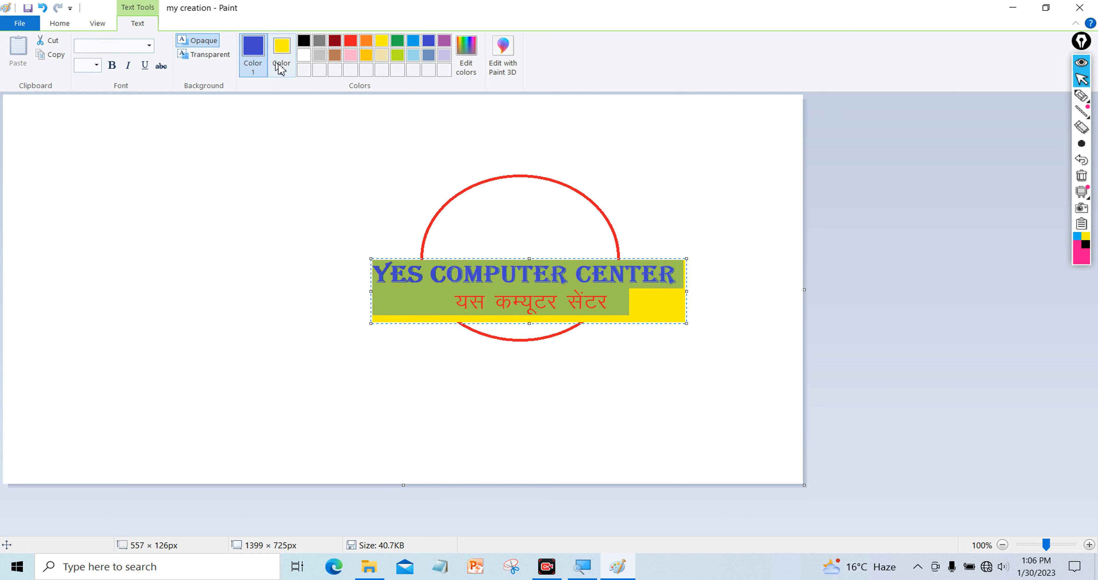
left_click(304, 55)
left_click(629, 310)
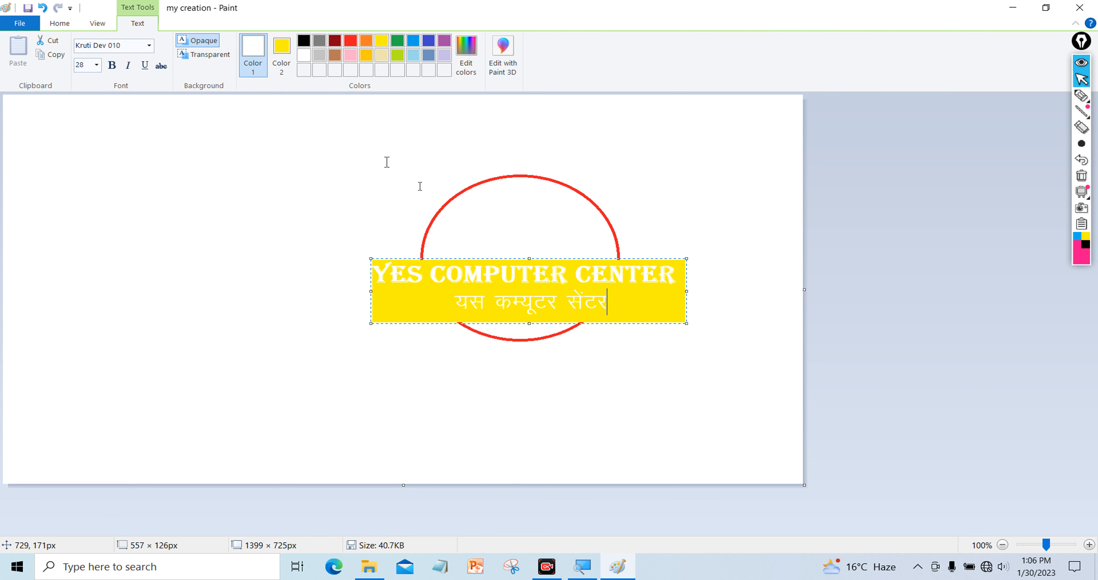
left_click(281, 51)
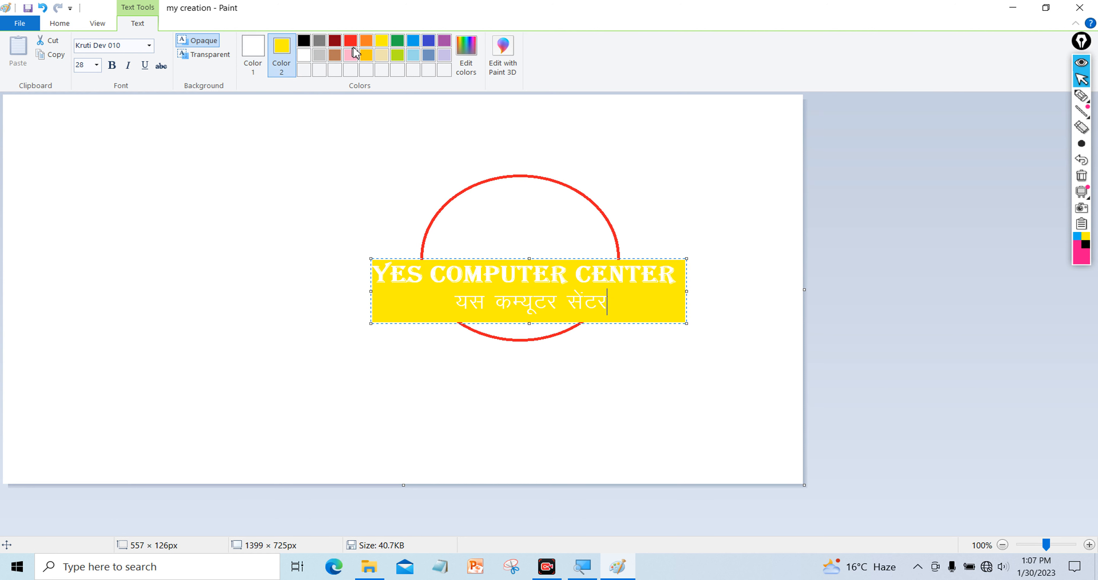
left_click(335, 41)
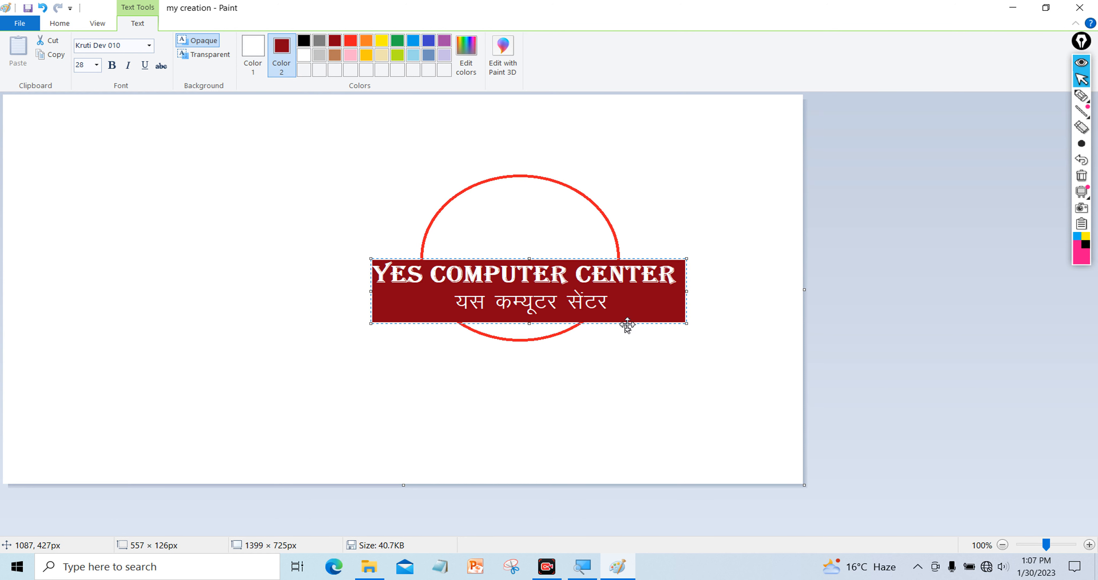
Shift the banner to the canvas's left side and try black and green text colours
left_click_drag(625, 322, 315, 358)
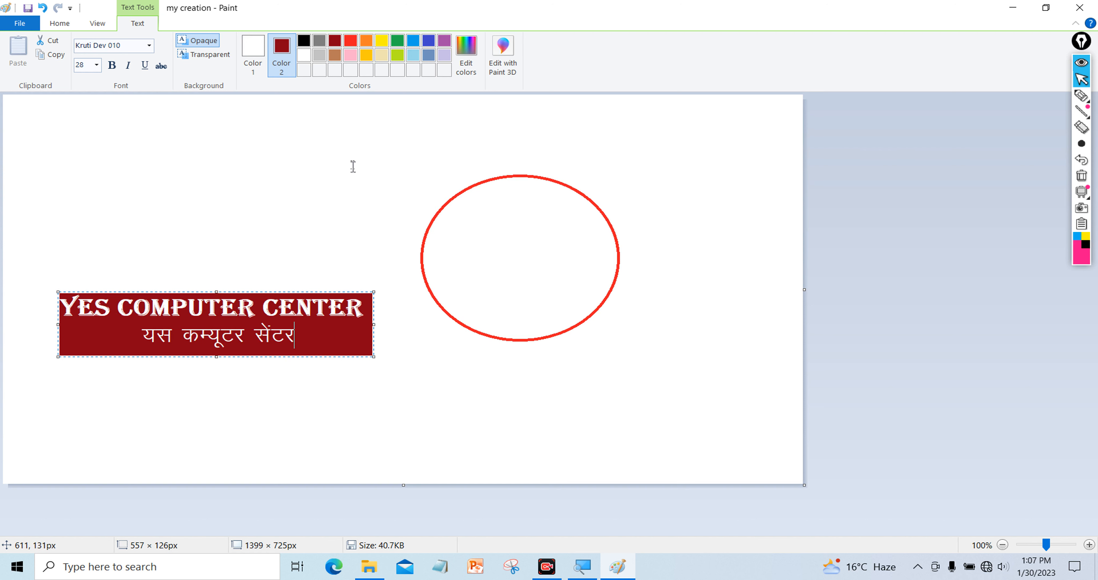
left_click(260, 58)
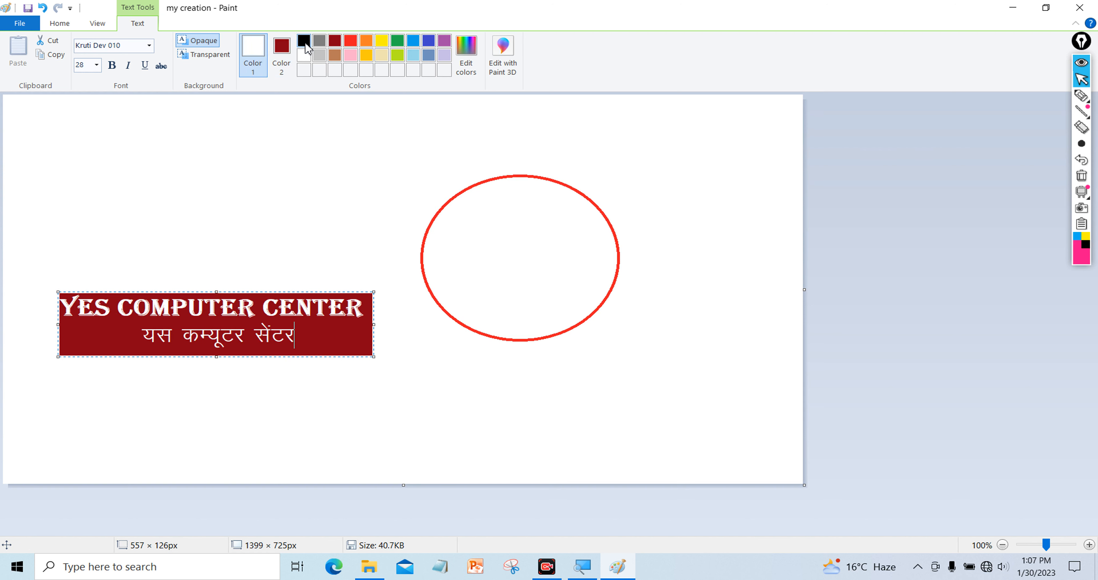
left_click(305, 44)
left_click(351, 41)
Keep the dark red banner background and fix the banner at the canvas's top-left corner
left_click(397, 41)
left_click(292, 56)
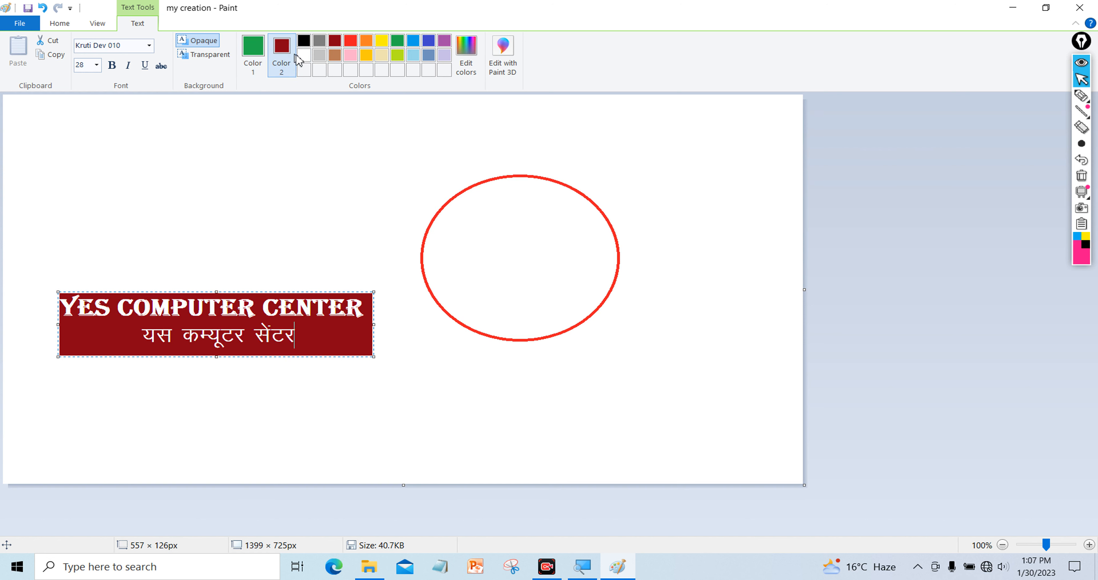
left_click(304, 55)
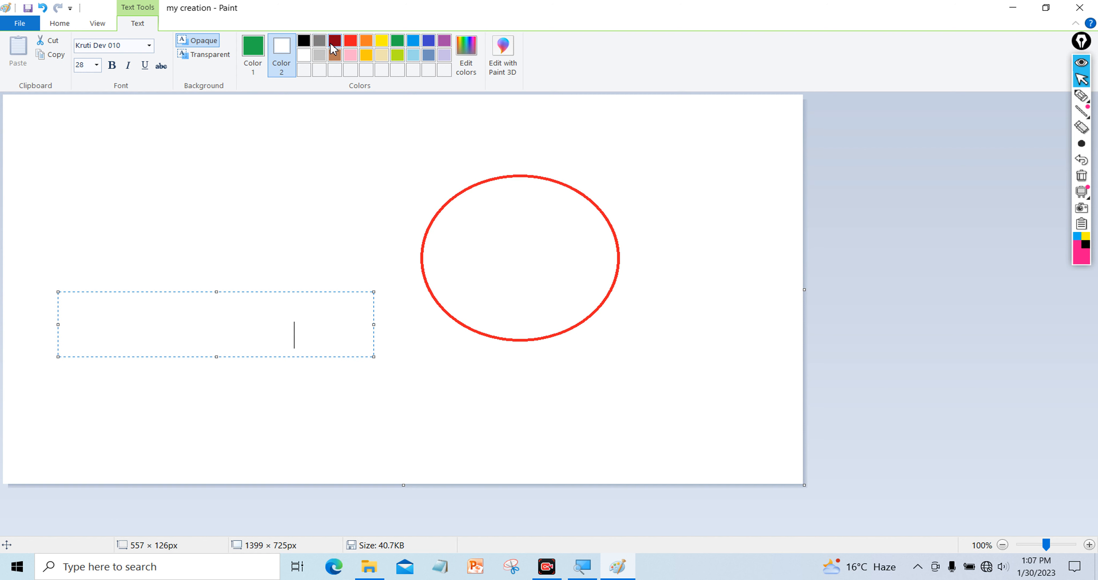
left_click(334, 42)
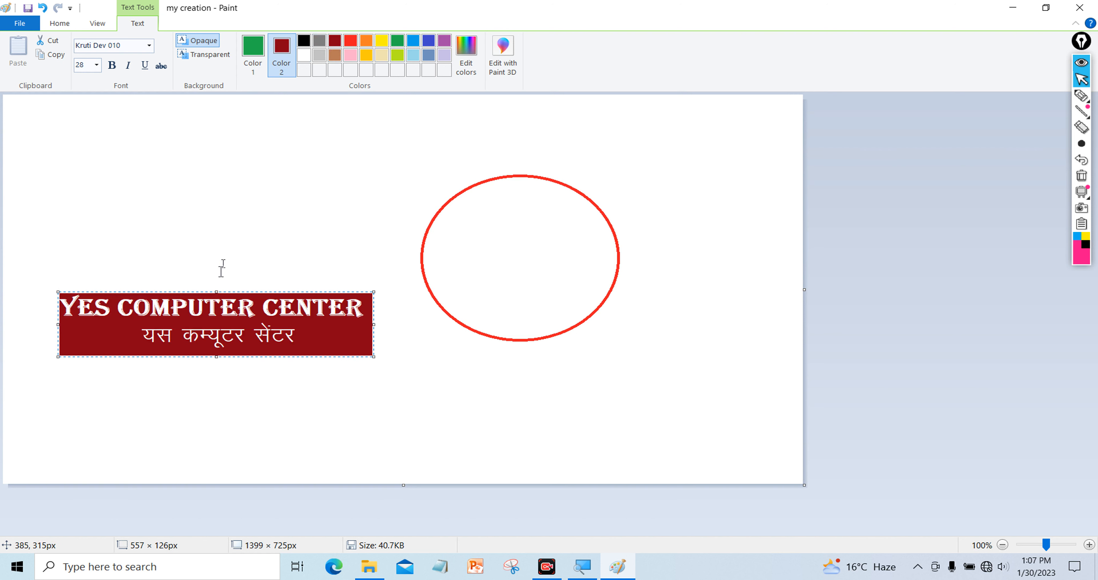
left_click_drag(189, 289, 177, 100)
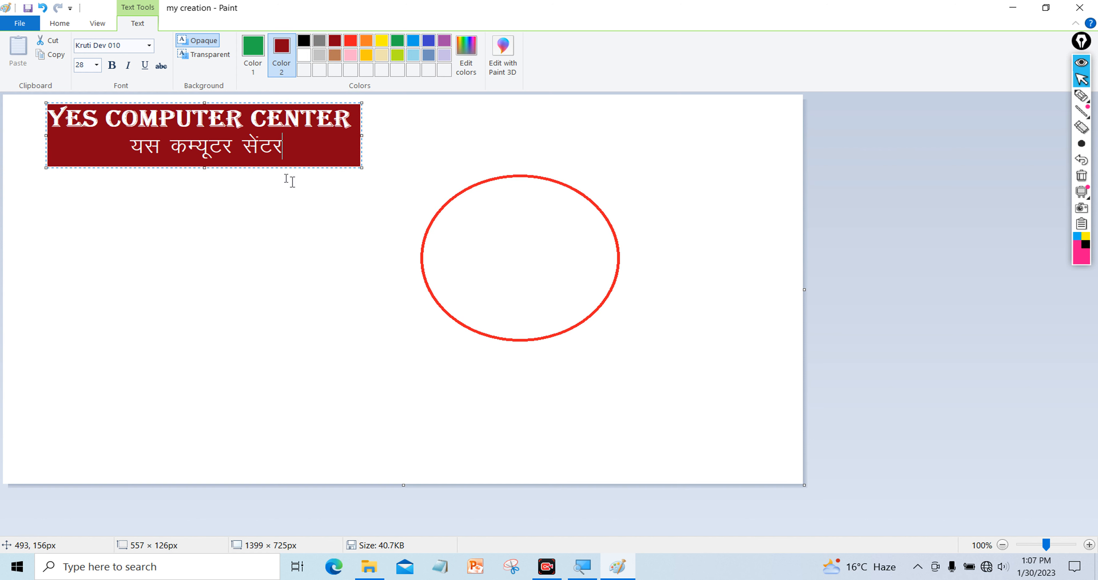
left_click(382, 221)
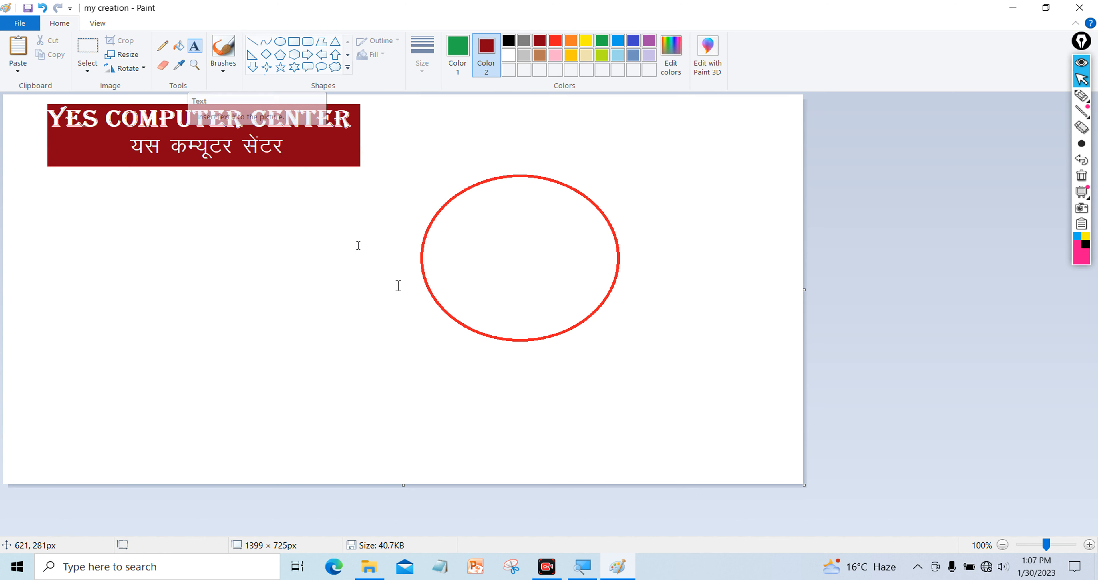
Select the Eraser with white as Color 2 so it erases to white
left_click(547, 565)
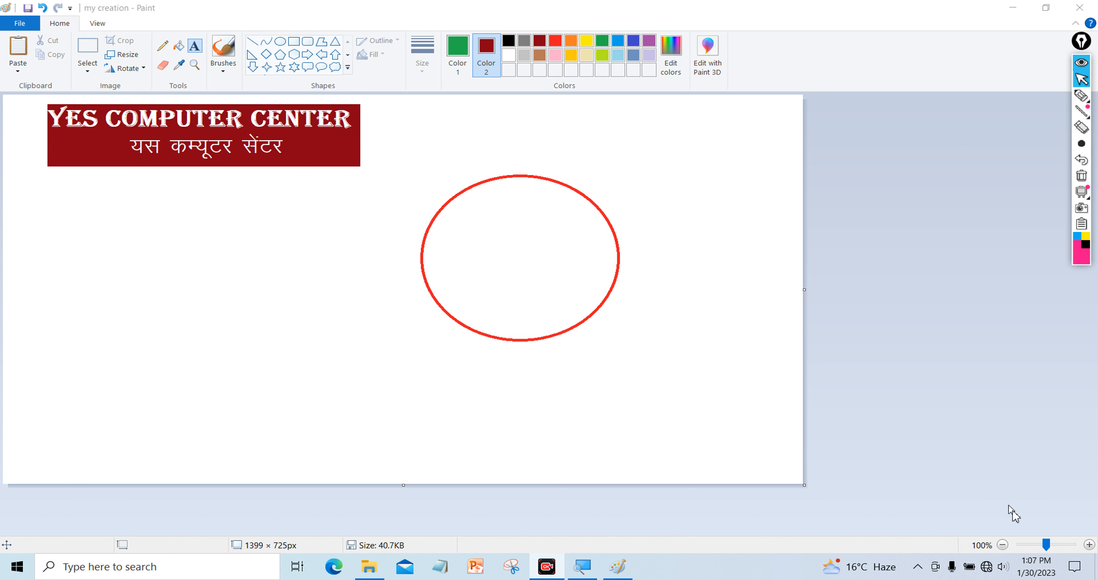
left_click(1067, 548)
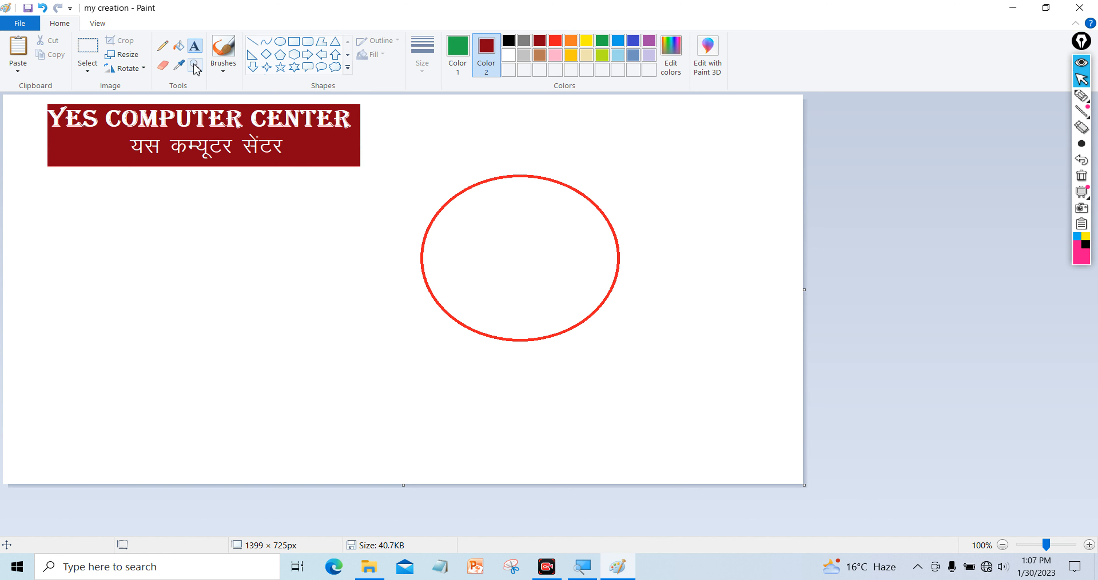
left_click(163, 66)
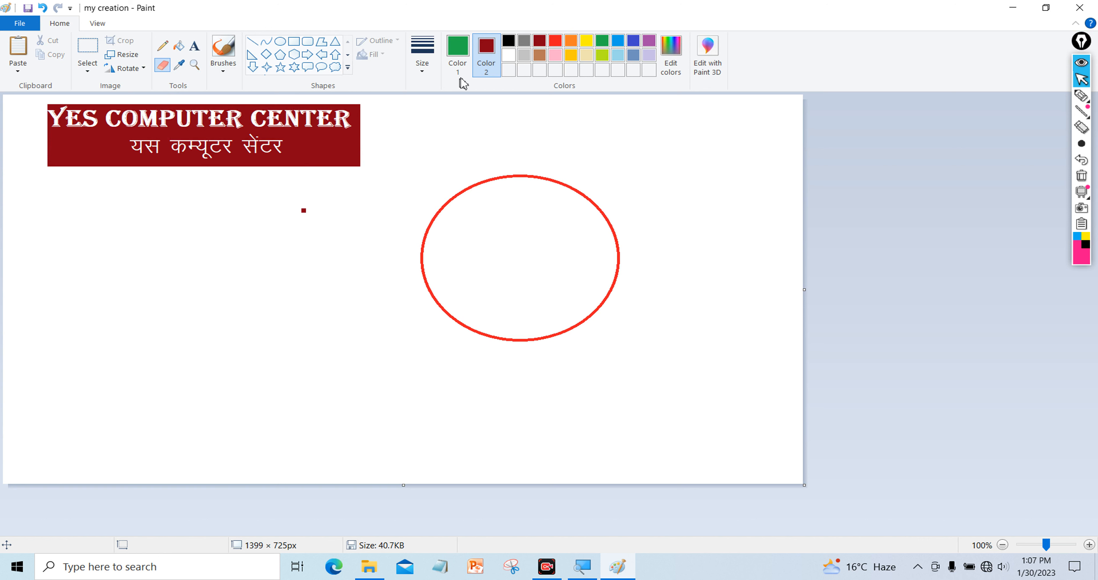
left_click(508, 54)
key("super")
key("super")
key("super")
key("super")
Test-erase the banner corner and the ellipse outline, undoing both erasures
mouse_move(337, 147)
left_mouse_down()
mouse_move(399, 171)
mouse_move(332, 146)
mouse_move(365, 172)
mouse_move(345, 154)
left_mouse_up()
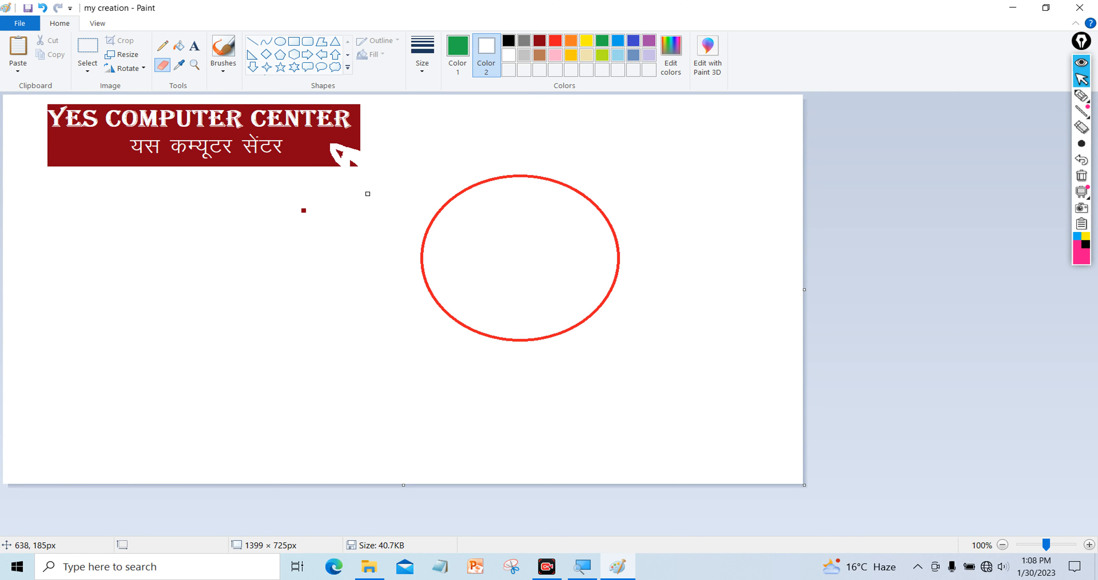
key("ctrl+z")
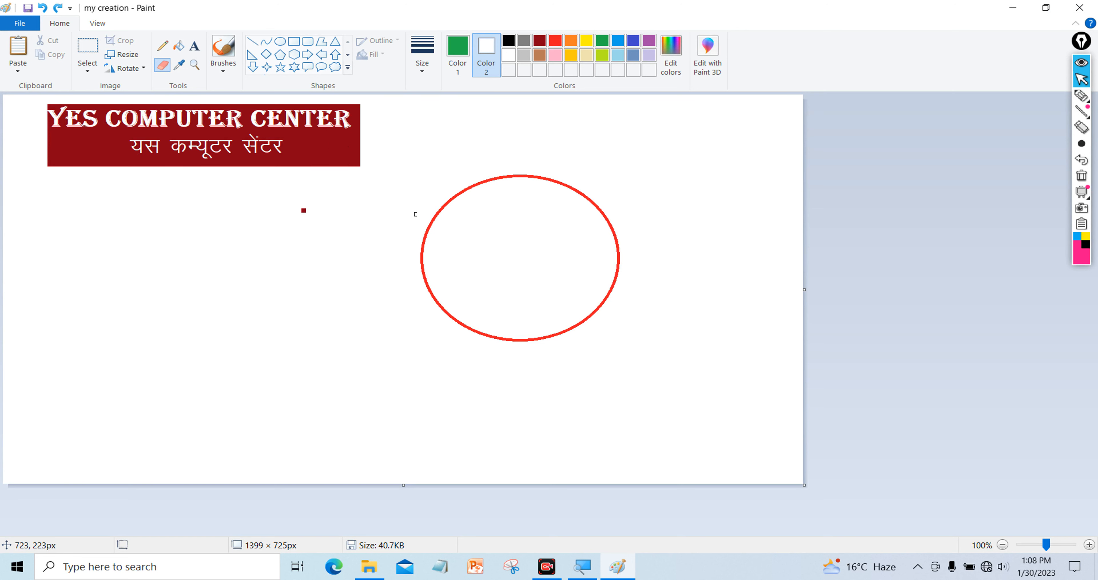
left_click_drag(461, 193, 432, 227)
key("ctrl+z")
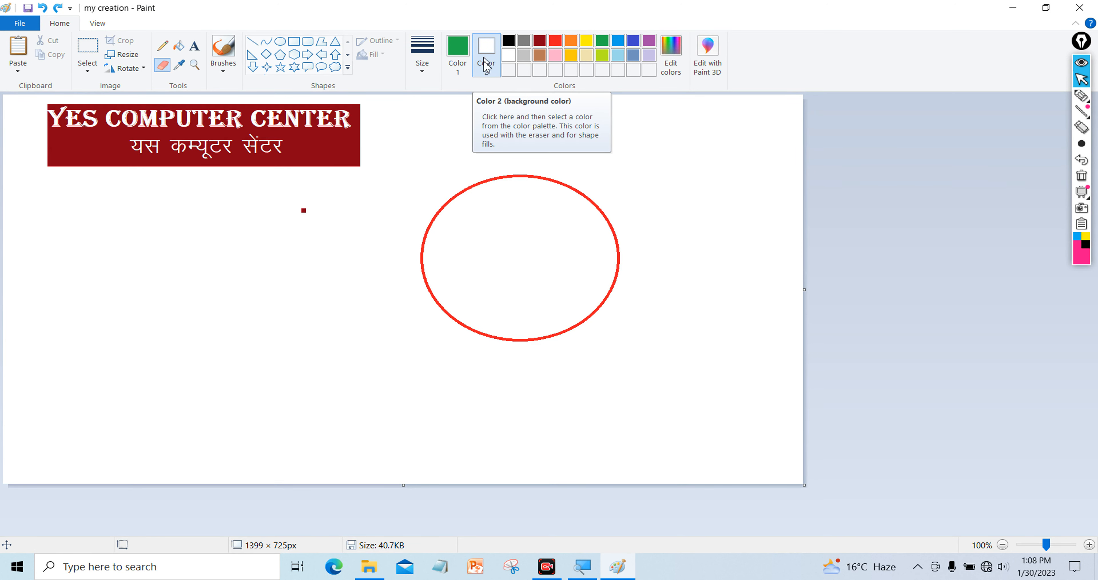
left_click(1082, 97)
left_click(1083, 99)
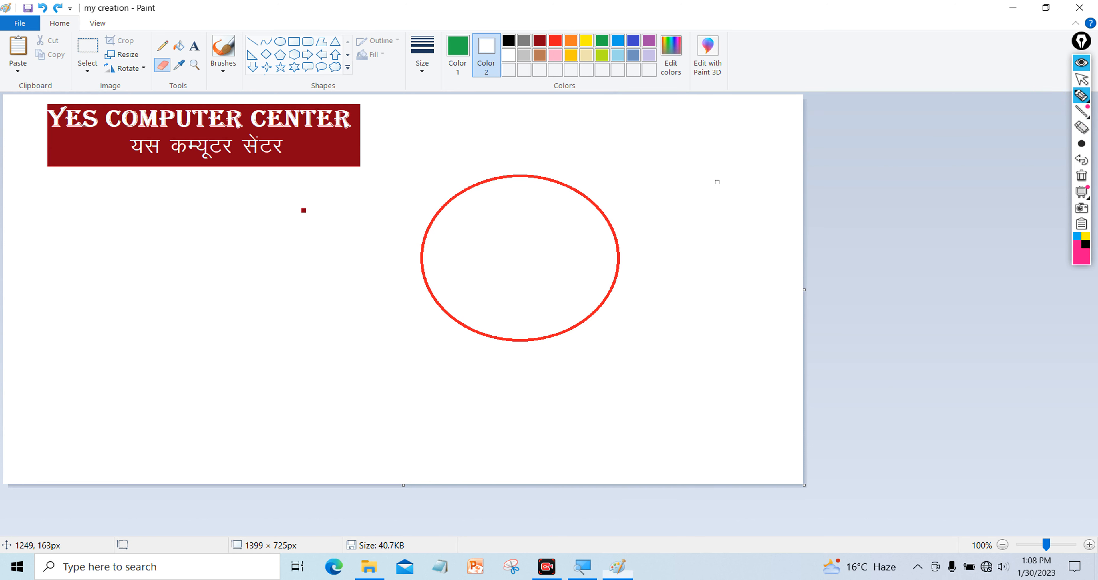
left_click(162, 45)
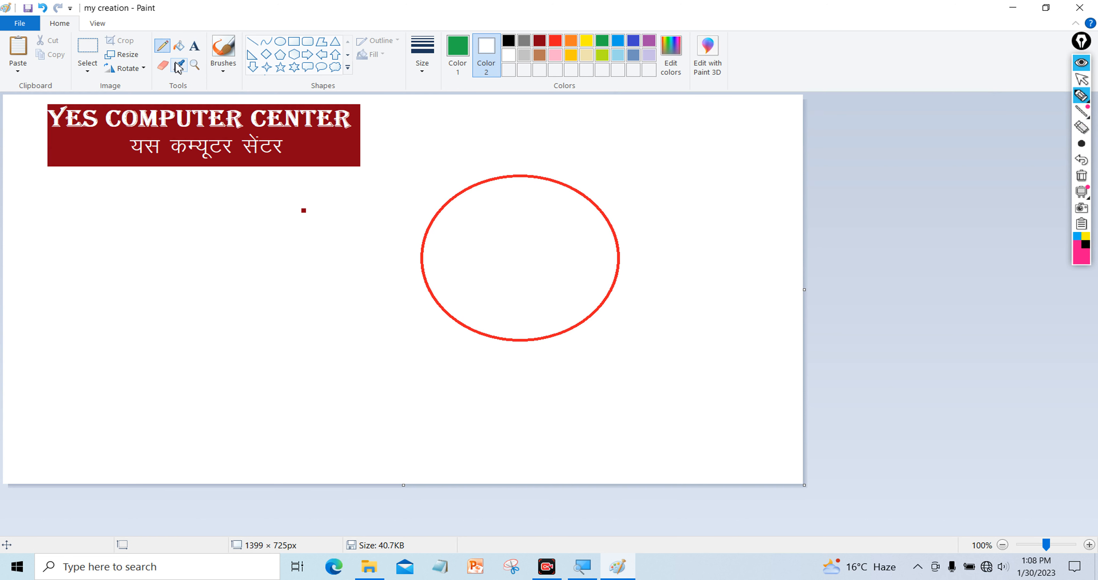
left_click(195, 46)
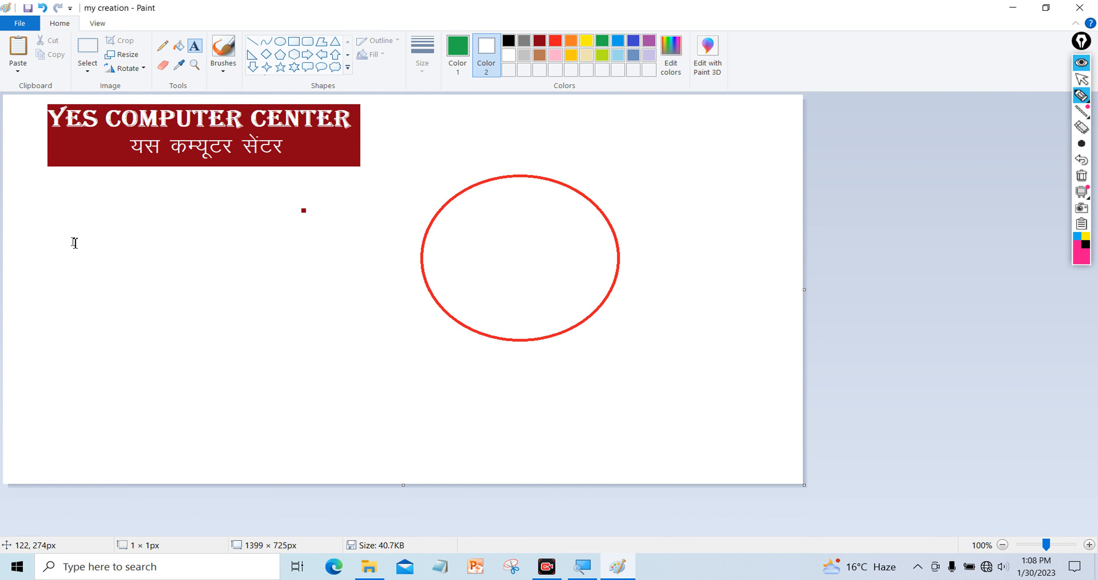
Draw a large text box below the banner and begin the note with '1. er'
left_click(75, 242)
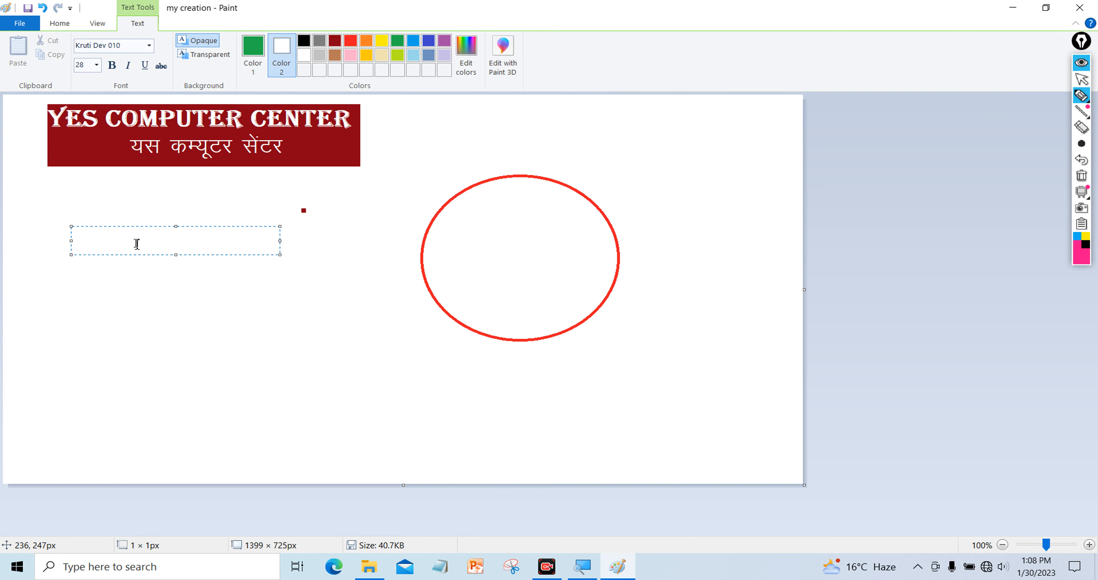
left_click(214, 290)
left_click_drag(62, 208, 377, 405)
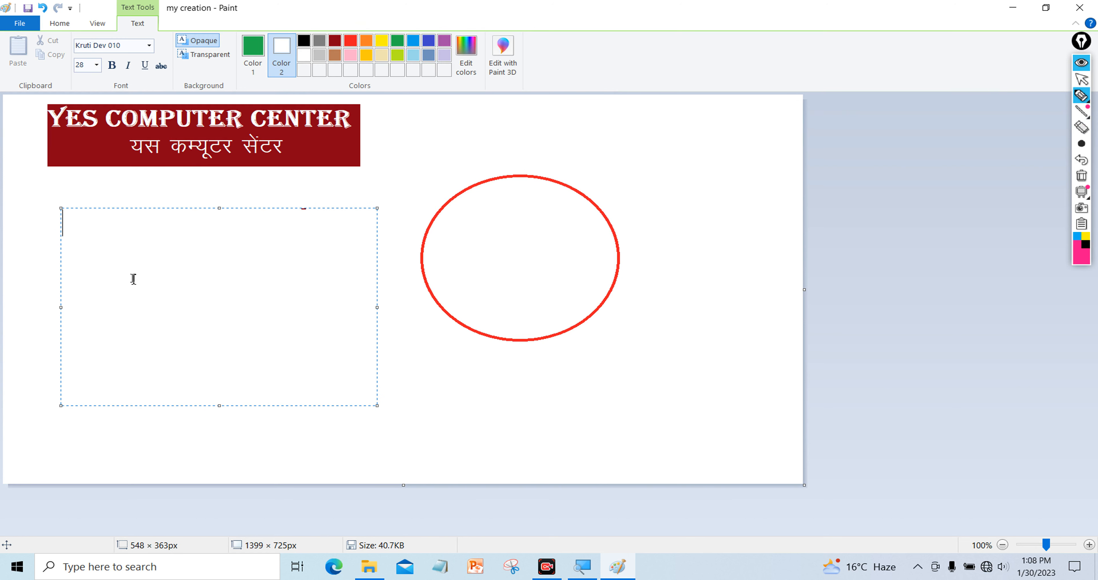
type("1. era")
key("BackSpace")
Switch to Gill Sans Ultra Bold and type 'eraser color- color-2' and 'increse- ctrl++'
left_click(150, 45)
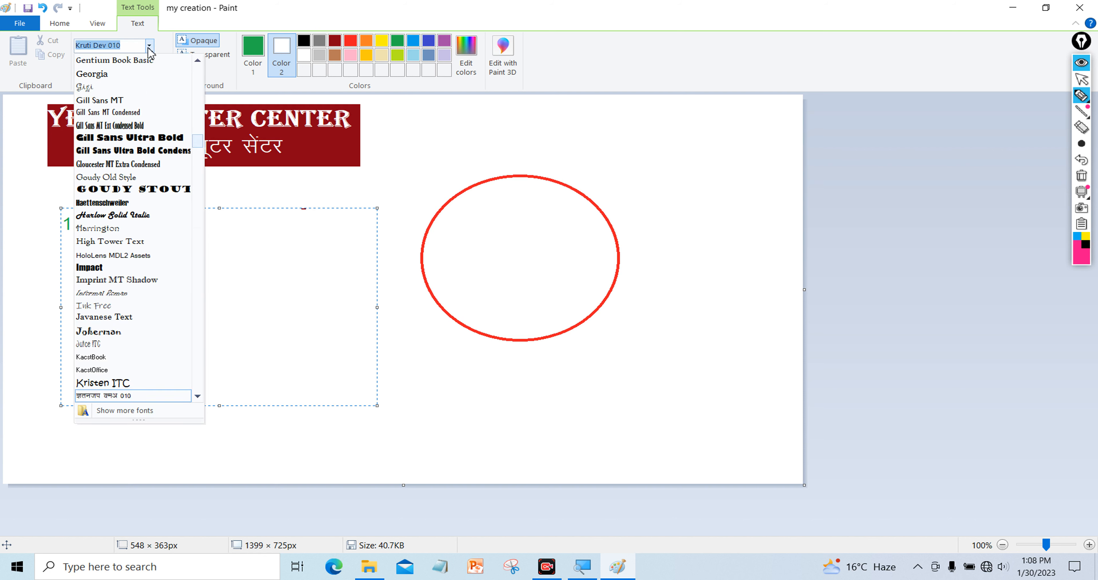
left_click(145, 137)
type("era")
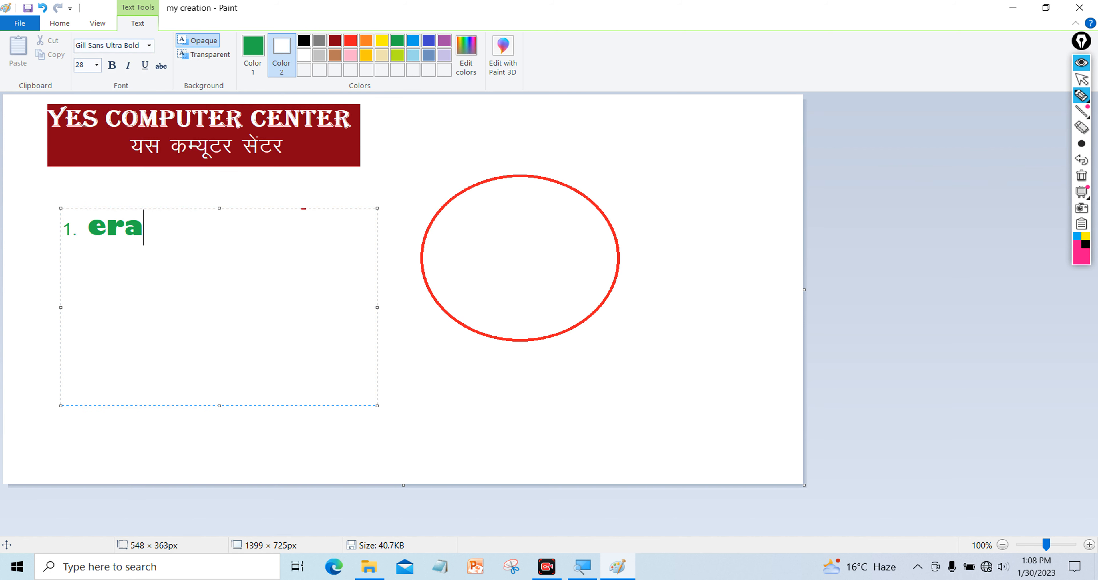
type("ser ")
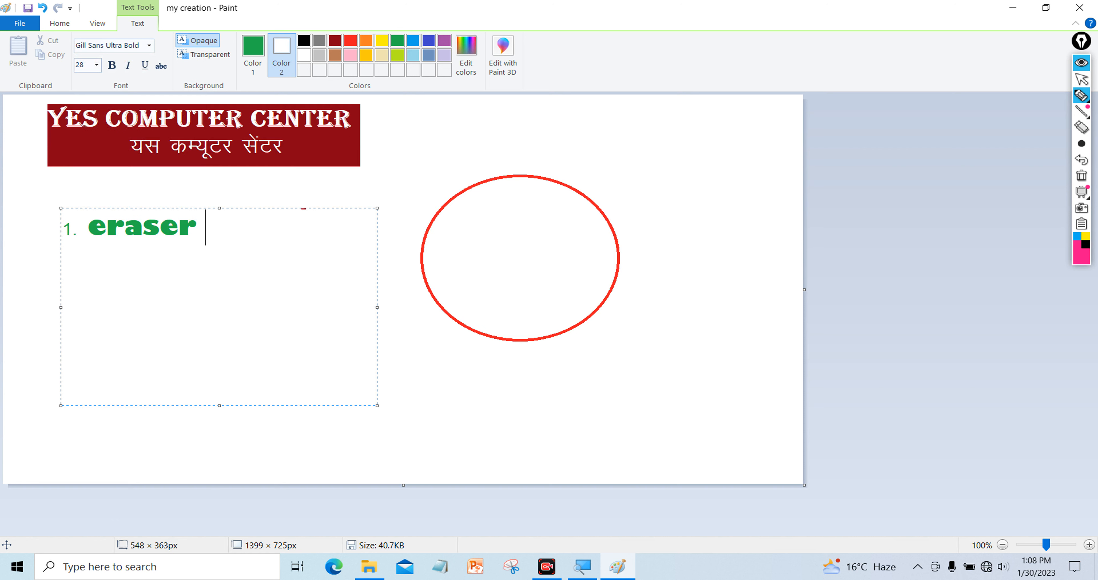
type("color")
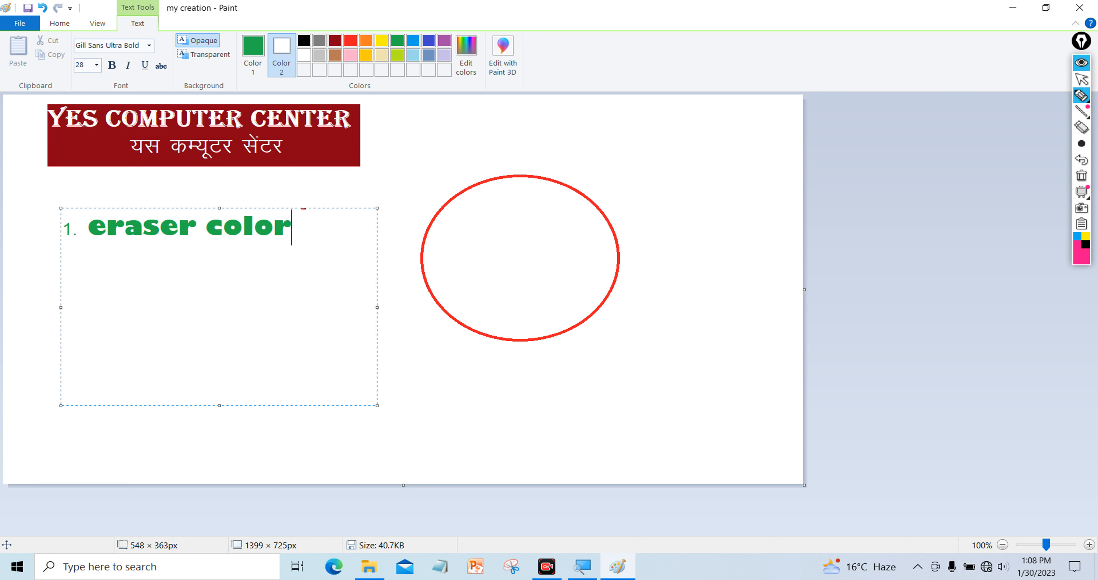
type("- color")
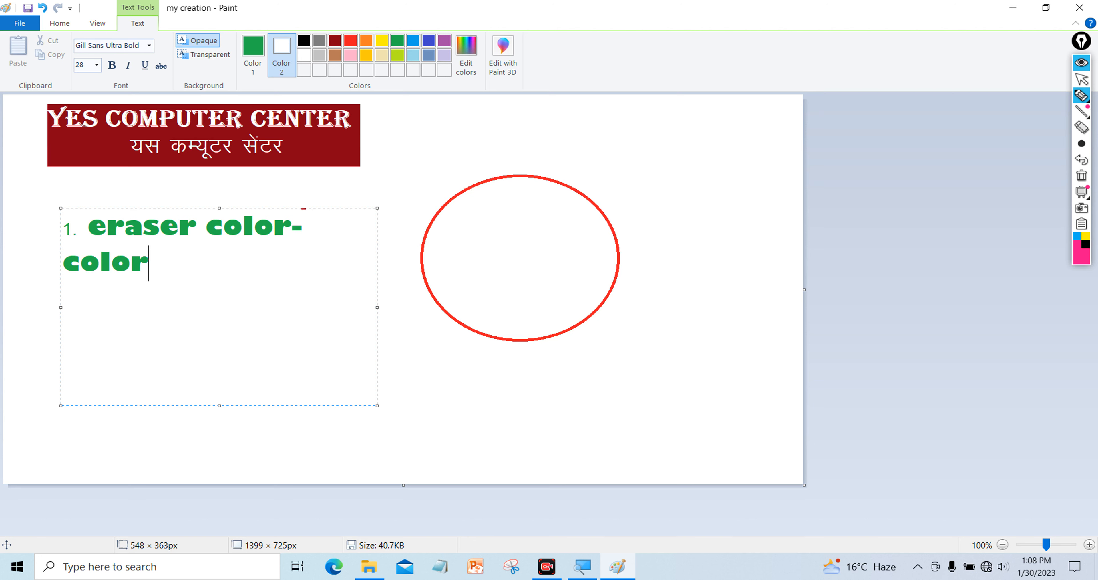
type("-2")
key("Return")
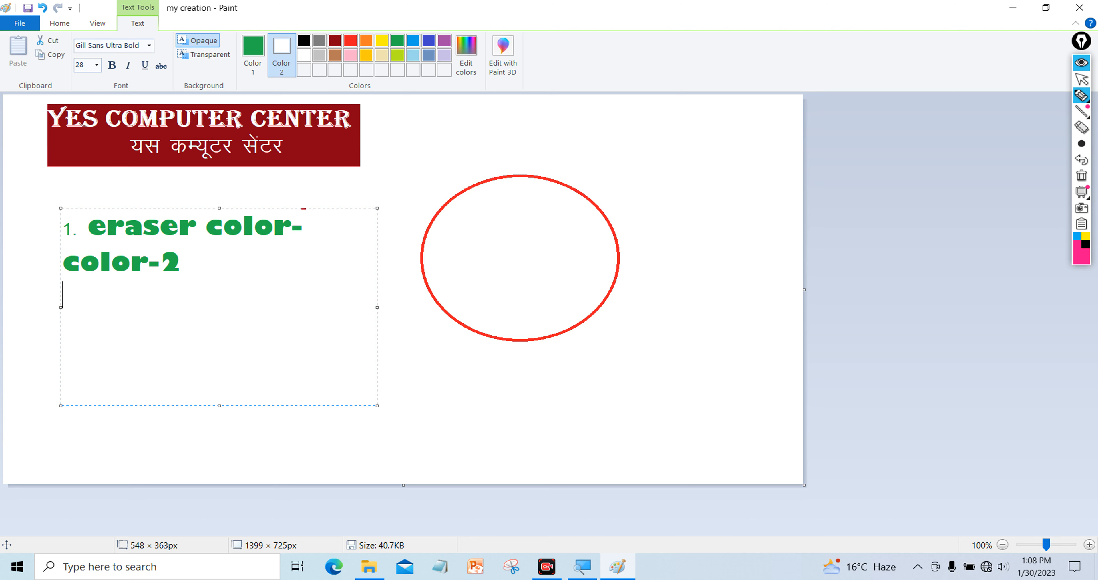
type("inc")
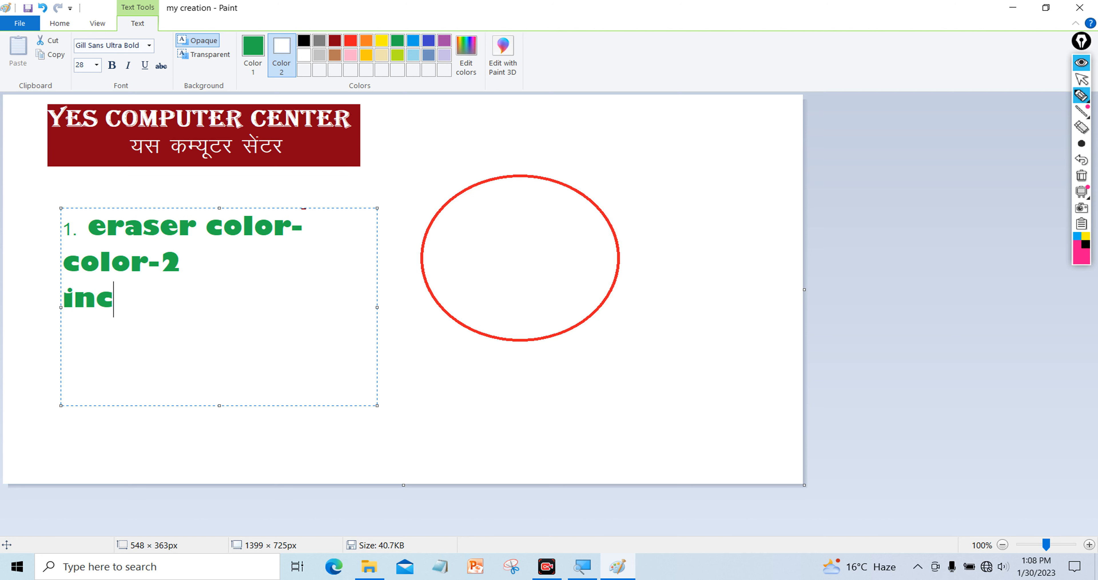
type("rese")
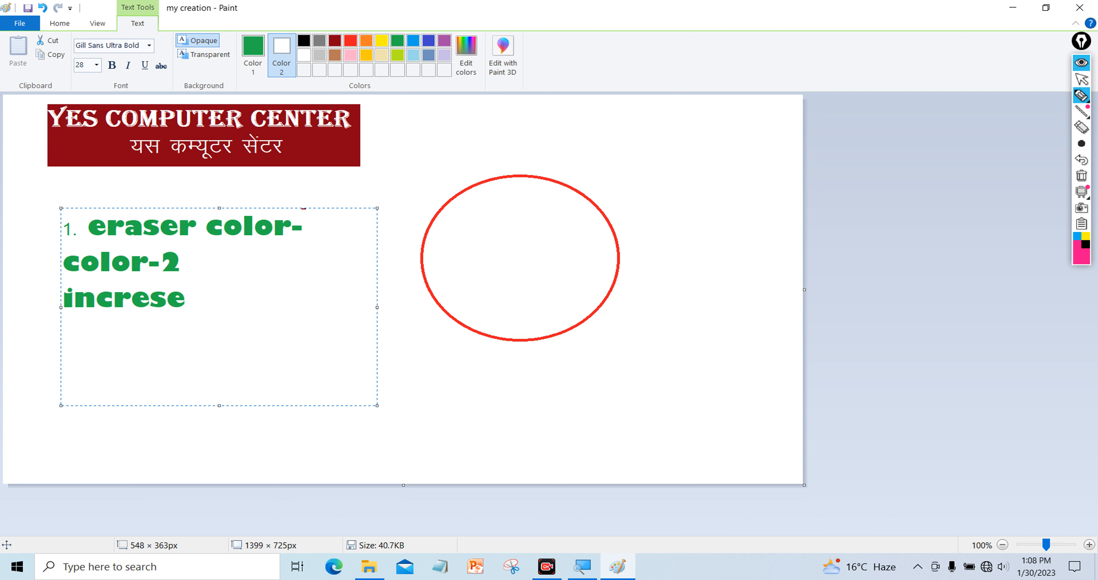
type("- ctrl++")
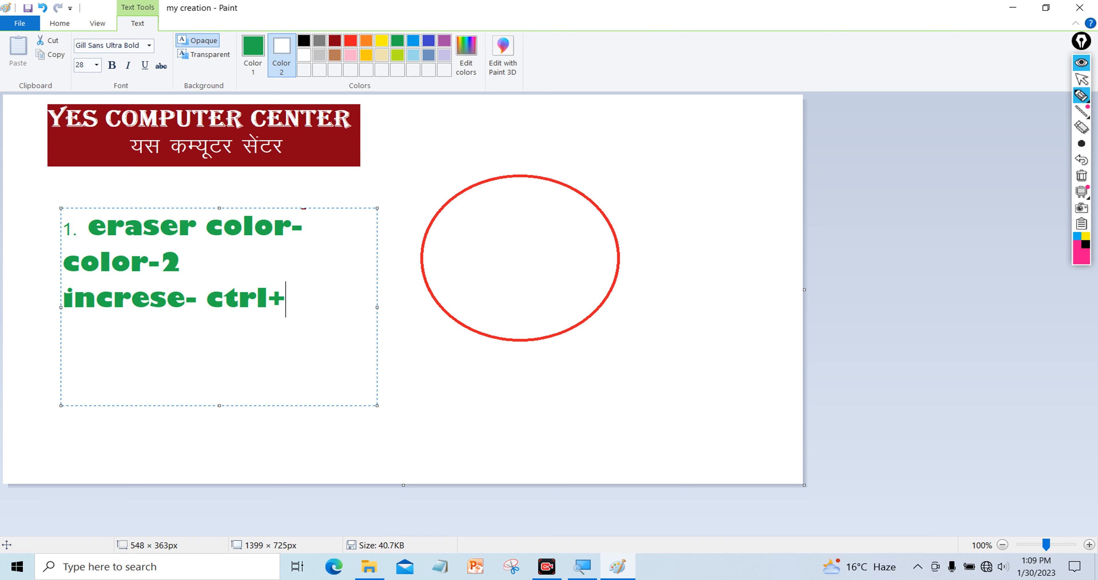
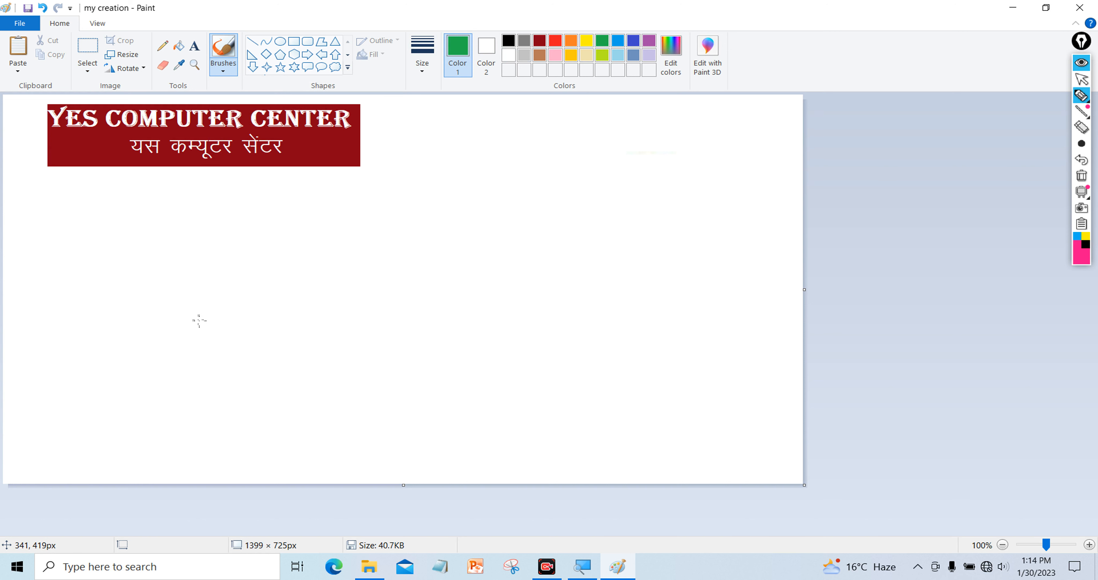
Enlarge the brush with Ctrl++ and make black the painting colour
key("ctrl+plus")
key("ctrl+plus")
key("ctrl+plus")
key("ctrl+plus")
key("ctrl+plus")
key("ctrl+plus")
key("ctrl+plus")
key("ctrl+plus")
key("ctrl+plus")
key("ctrl+plus")
left_click(509, 42)
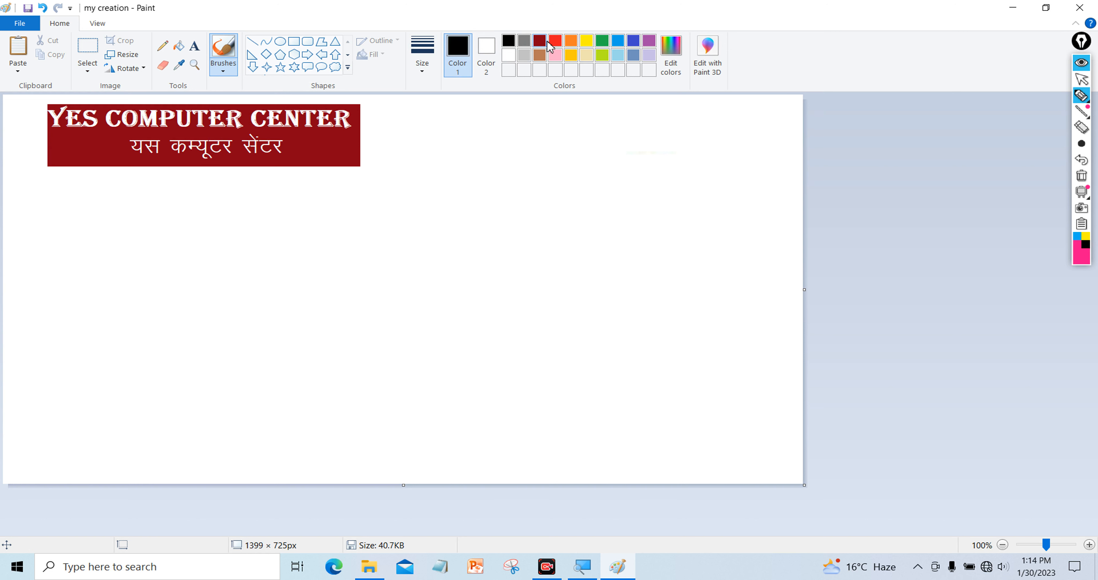
Paint trial thick dark red curves across the lower canvas, then undo them
left_click(540, 41)
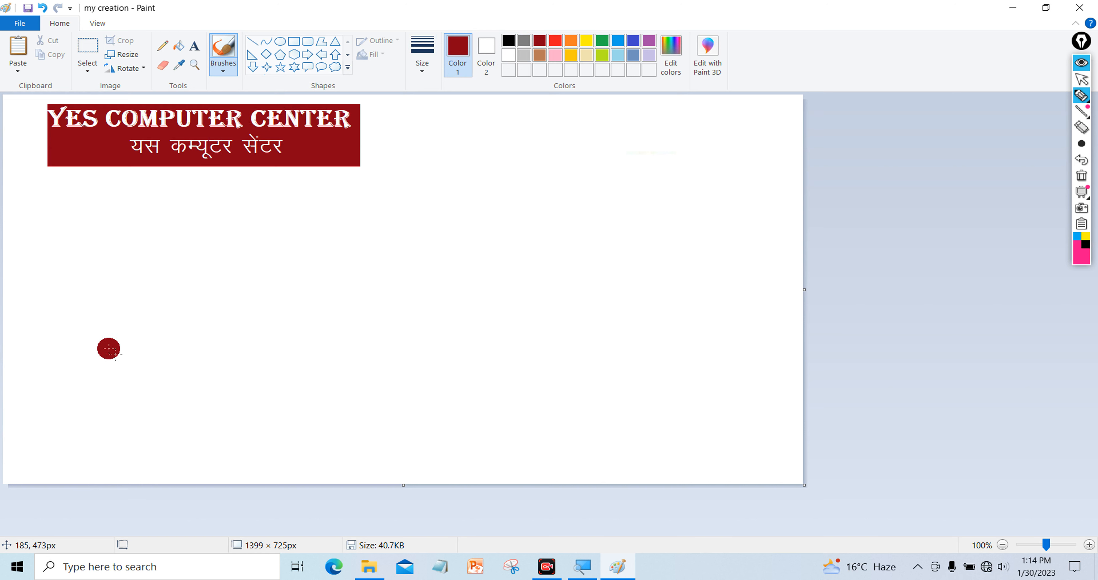
mouse_move(23, 300)
left_mouse_down()
mouse_move(92, 326)
mouse_move(321, 469)
mouse_move(521, 480)
left_mouse_up()
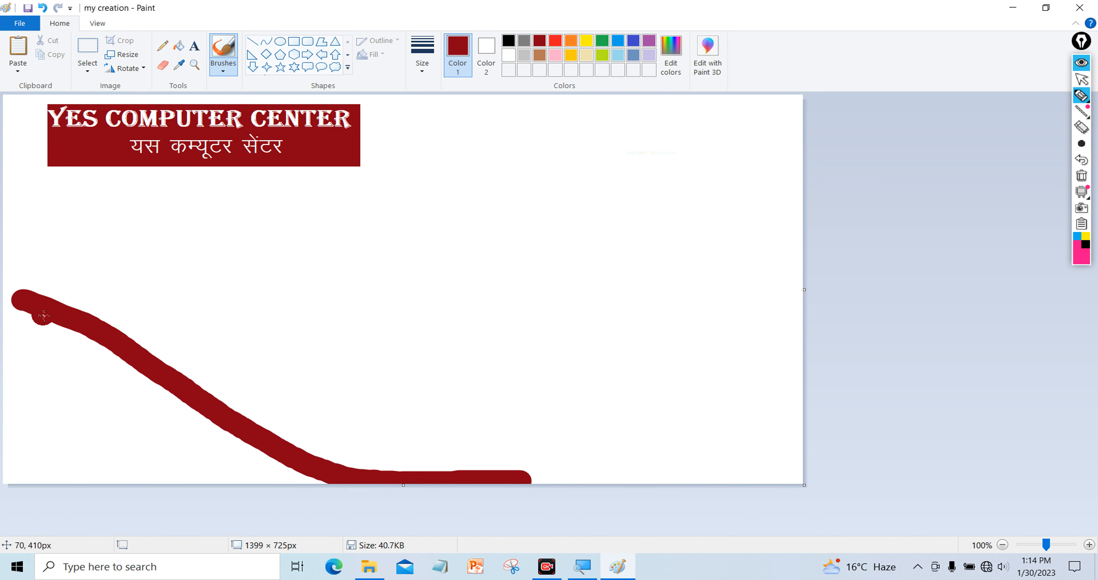
mouse_move(30, 303)
left_mouse_down()
mouse_move(9, 301)
mouse_move(10, 464)
mouse_move(30, 476)
mouse_move(330, 484)
mouse_move(62, 331)
mouse_move(19, 331)
mouse_move(34, 462)
mouse_move(50, 313)
mouse_move(42, 345)
left_mouse_up()
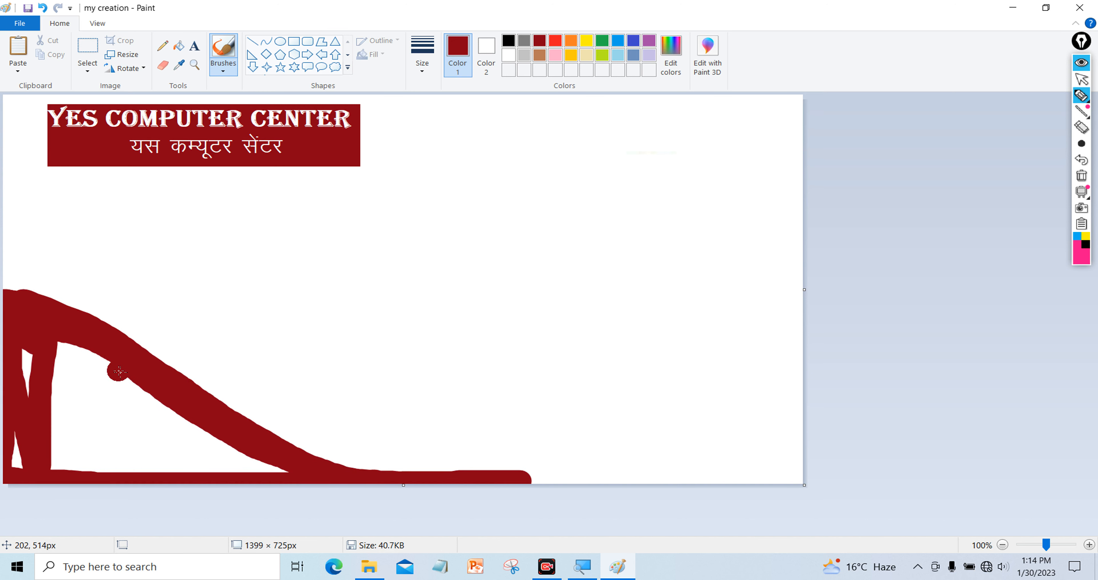
mouse_move(288, 461)
left_mouse_down()
mouse_move(382, 471)
mouse_move(514, 373)
mouse_move(646, 355)
mouse_move(708, 279)
mouse_move(733, 206)
mouse_move(802, 107)
mouse_move(798, 474)
mouse_move(677, 500)
left_mouse_up()
mouse_move(426, 460)
left_mouse_down()
mouse_move(453, 463)
mouse_move(642, 470)
mouse_move(516, 488)
mouse_move(815, 473)
mouse_move(757, 474)
mouse_move(762, 324)
mouse_move(756, 359)
left_mouse_up()
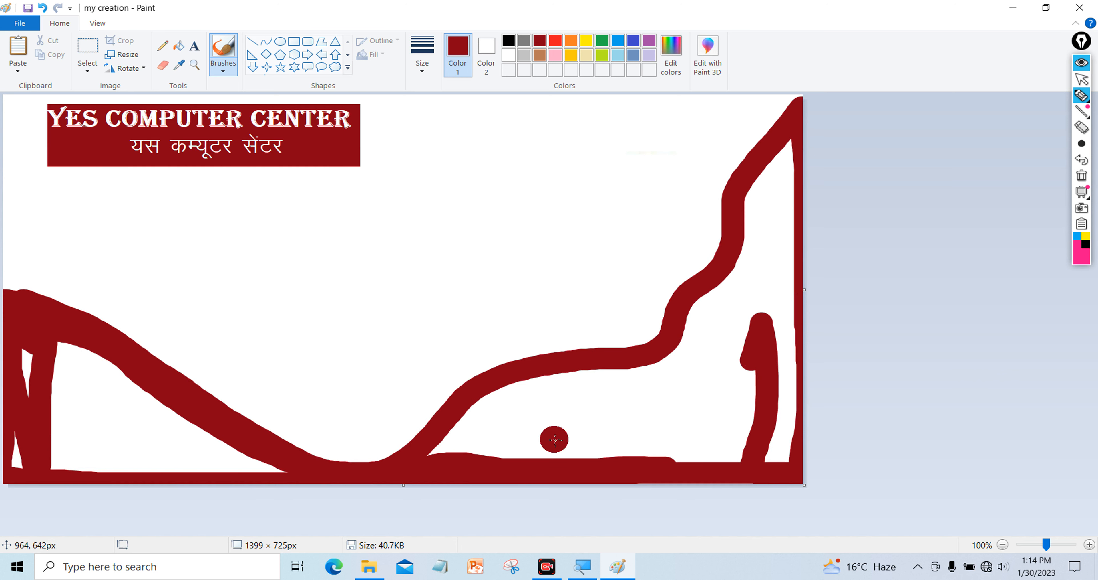
left_click_drag(554, 438, 668, 385)
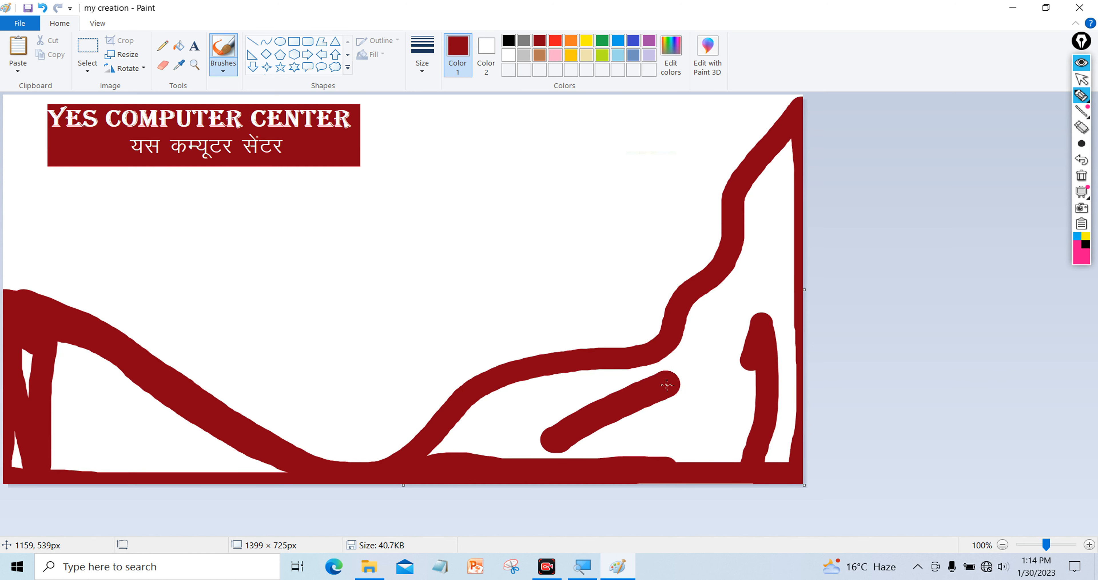
mouse_move(435, 451)
left_mouse_down()
mouse_move(523, 395)
mouse_move(610, 378)
mouse_move(534, 390)
mouse_move(478, 410)
mouse_move(613, 386)
mouse_move(491, 464)
mouse_move(587, 416)
mouse_move(495, 432)
mouse_move(575, 400)
mouse_move(455, 454)
mouse_move(678, 378)
mouse_move(511, 472)
mouse_move(639, 409)
mouse_move(577, 456)
mouse_move(702, 393)
mouse_move(648, 459)
mouse_move(677, 370)
mouse_move(626, 387)
mouse_move(708, 334)
mouse_move(728, 288)
mouse_move(705, 312)
mouse_move(694, 342)
mouse_move(762, 271)
mouse_move(756, 232)
mouse_move(741, 289)
mouse_move(751, 216)
mouse_move(792, 145)
mouse_move(768, 313)
mouse_move(764, 241)
mouse_move(785, 179)
mouse_move(785, 442)
mouse_move(765, 458)
mouse_move(751, 312)
mouse_move(729, 464)
mouse_move(749, 377)
mouse_move(748, 433)
mouse_move(728, 324)
mouse_move(688, 402)
mouse_move(714, 364)
mouse_move(713, 436)
mouse_move(604, 464)
left_mouse_up()
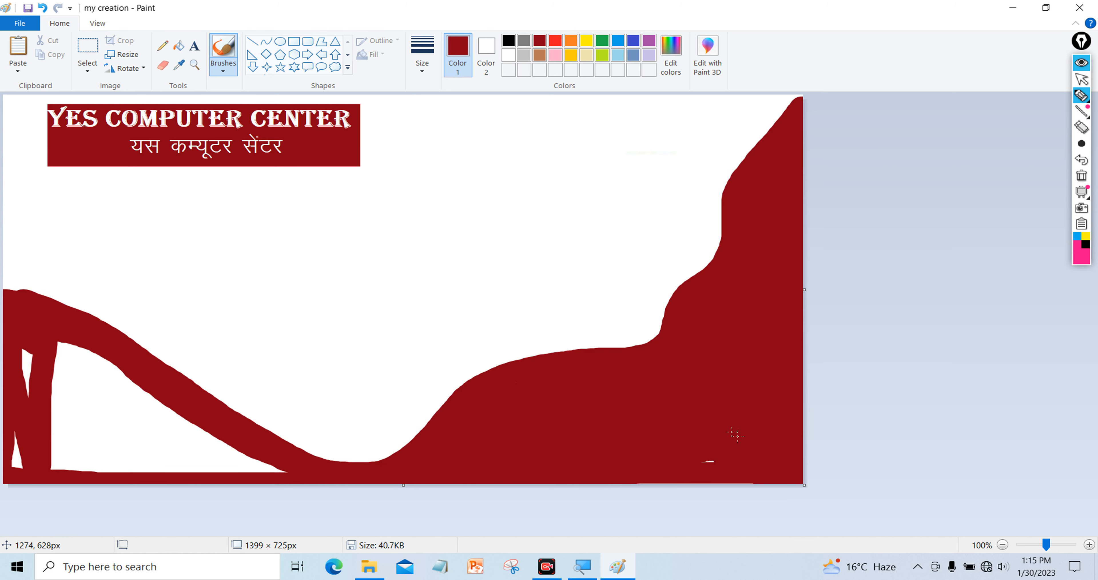
mouse_move(488, 465)
left_mouse_down()
mouse_move(269, 469)
mouse_move(64, 353)
mouse_move(103, 361)
mouse_move(33, 362)
mouse_move(169, 441)
mouse_move(93, 395)
left_mouse_up()
mouse_move(251, 466)
left_mouse_down()
mouse_move(64, 470)
mouse_move(221, 460)
mouse_move(76, 440)
mouse_move(93, 420)
mouse_move(66, 465)
mouse_move(62, 414)
mouse_move(44, 462)
mouse_move(44, 416)
mouse_move(48, 470)
mouse_move(54, 386)
mouse_move(37, 462)
mouse_move(7, 423)
left_mouse_up()
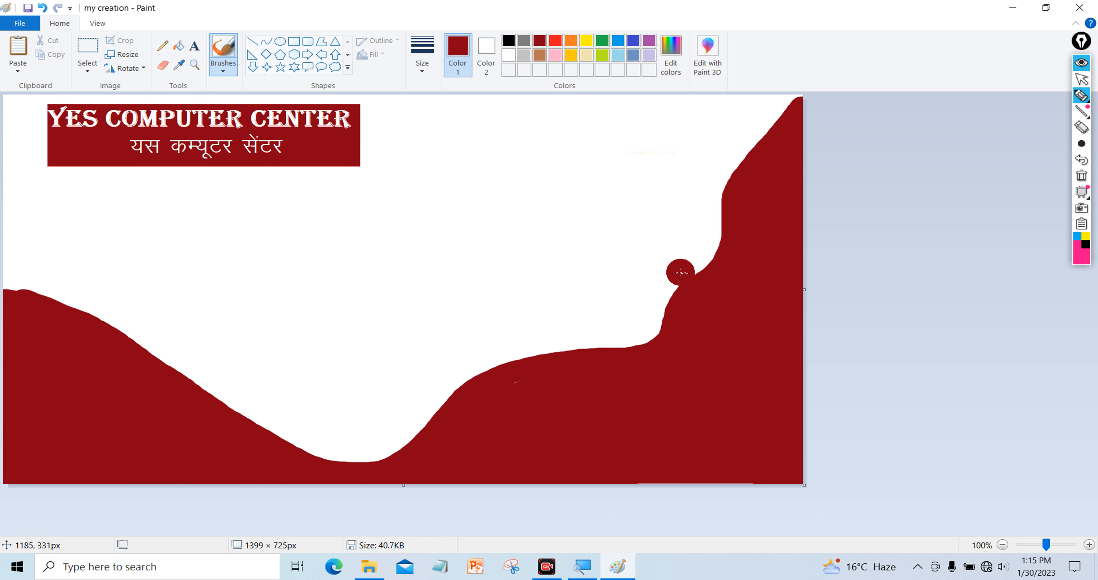
key("ctrl+z")
key("ctrl+z")
key("ctrl+z")
key("ctrl+z")
key("ctrl+z")
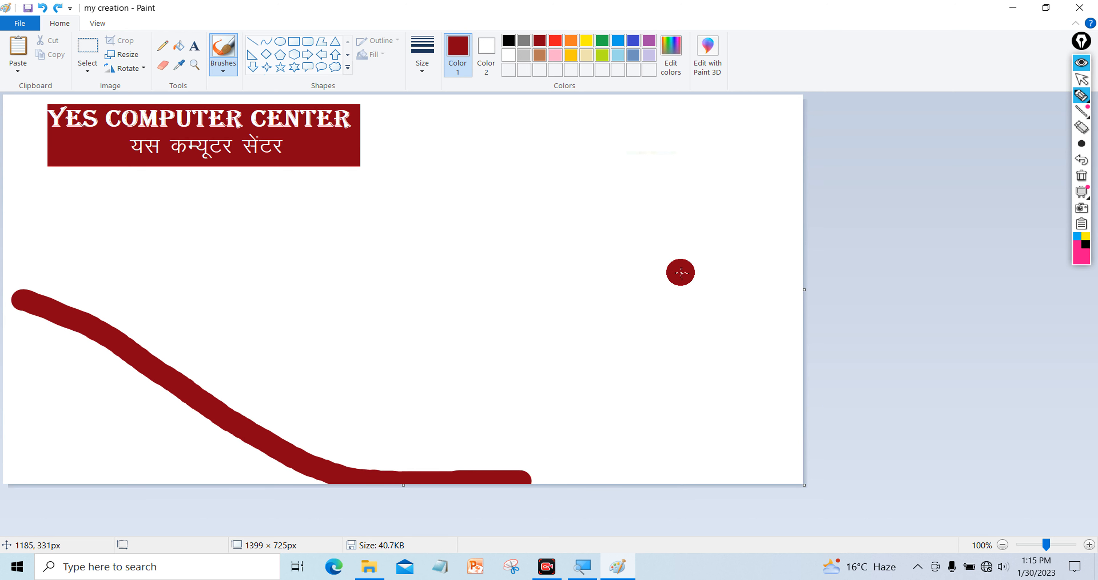
key("ctrl+z")
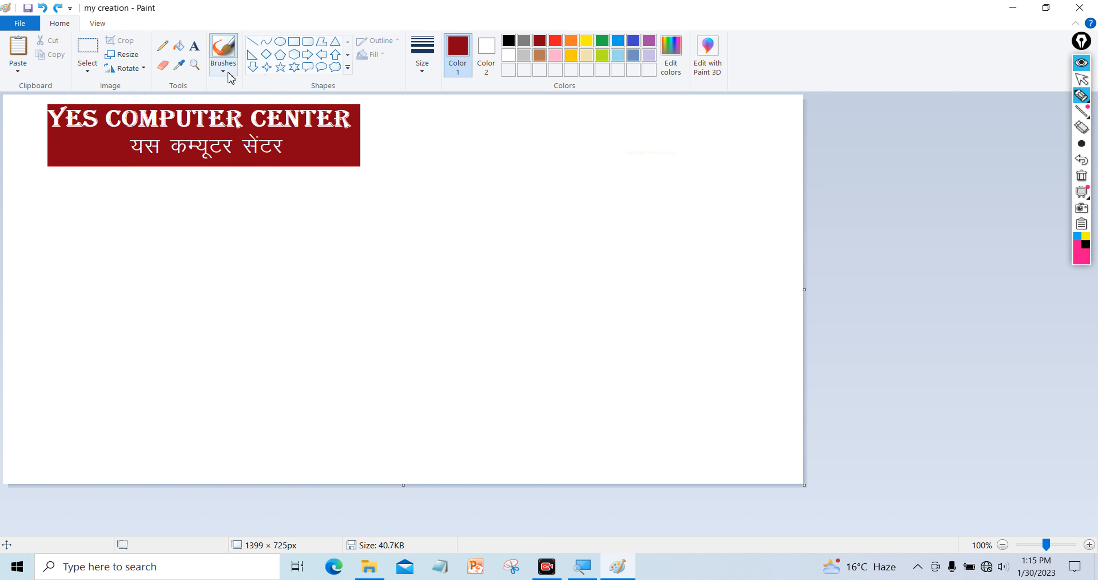
Switch to Calligraphy brush 1 and try a test stroke, undoing it
left_click(231, 78)
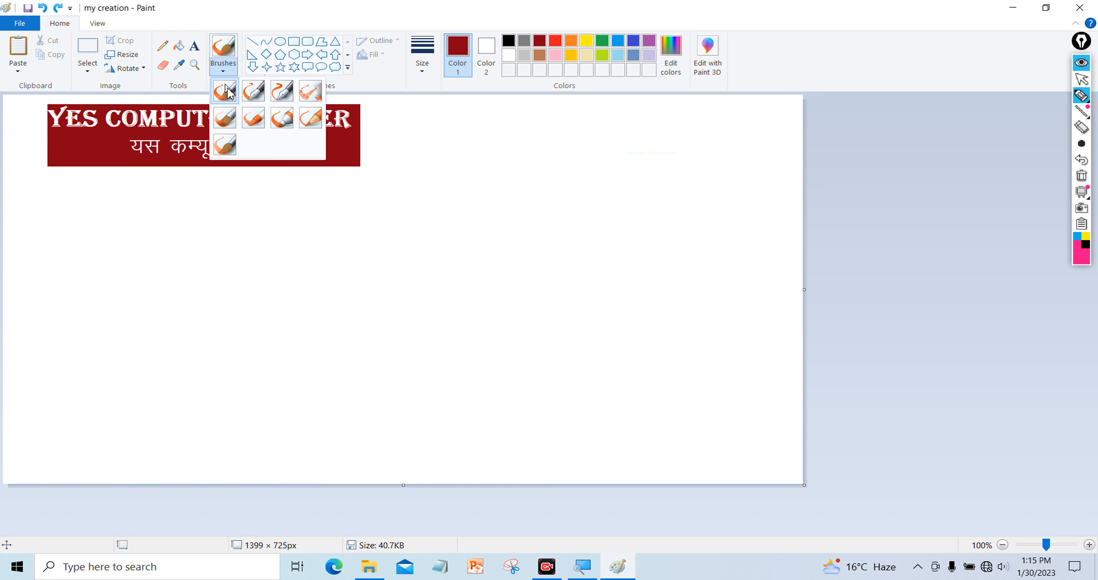
left_click(258, 96)
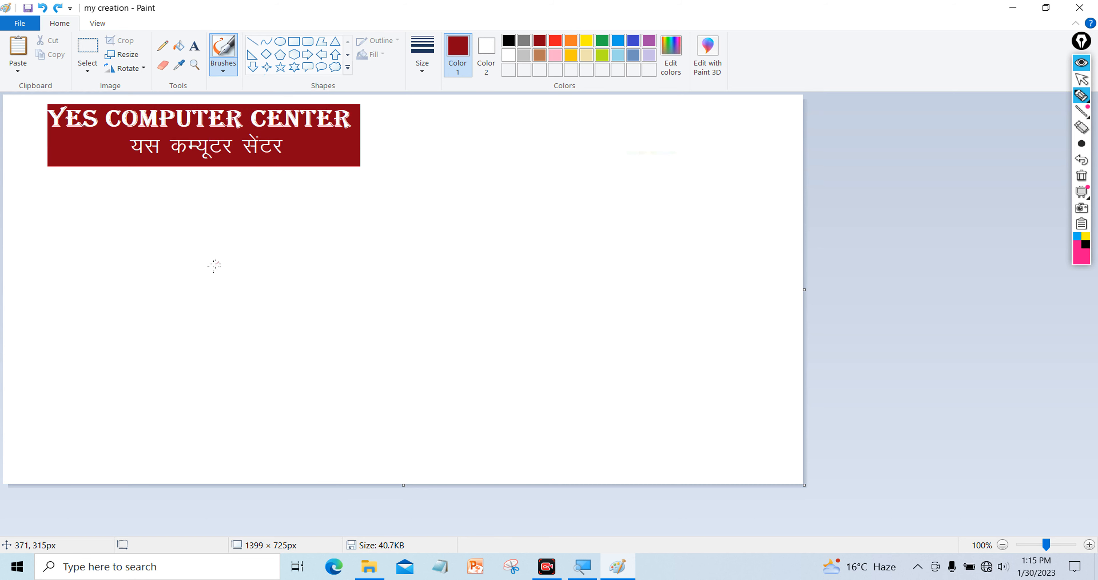
mouse_move(128, 229)
left_mouse_down()
mouse_move(167, 253)
mouse_move(142, 260)
mouse_move(173, 293)
left_mouse_up()
key("ctrl+z")
Handwrite a large dark red यस with its top headline bar below the banner
mouse_move(55, 207)
left_mouse_down()
mouse_move(86, 205)
mouse_move(95, 238)
mouse_move(67, 241)
mouse_move(81, 268)
mouse_move(118, 281)
mouse_move(161, 257)
left_mouse_up()
left_click_drag(165, 206, 153, 319)
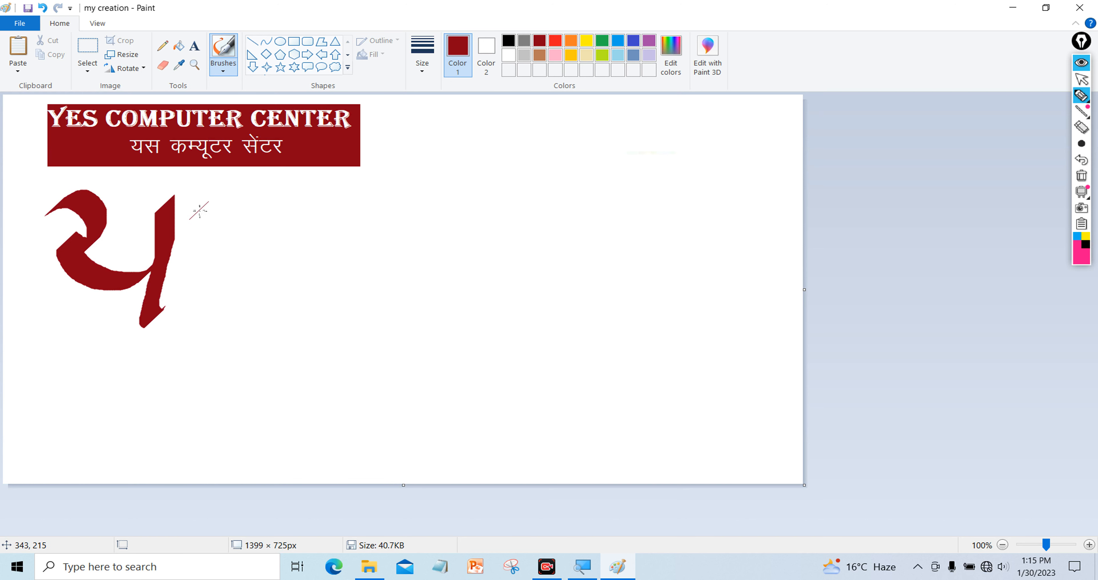
mouse_move(199, 203)
left_mouse_down()
mouse_move(223, 223)
mouse_move(211, 253)
mouse_move(199, 243)
mouse_move(200, 272)
mouse_move(244, 301)
left_mouse_up()
mouse_move(225, 251)
left_mouse_down()
mouse_move(238, 266)
mouse_move(258, 262)
left_mouse_up()
left_click_drag(285, 193, 291, 314)
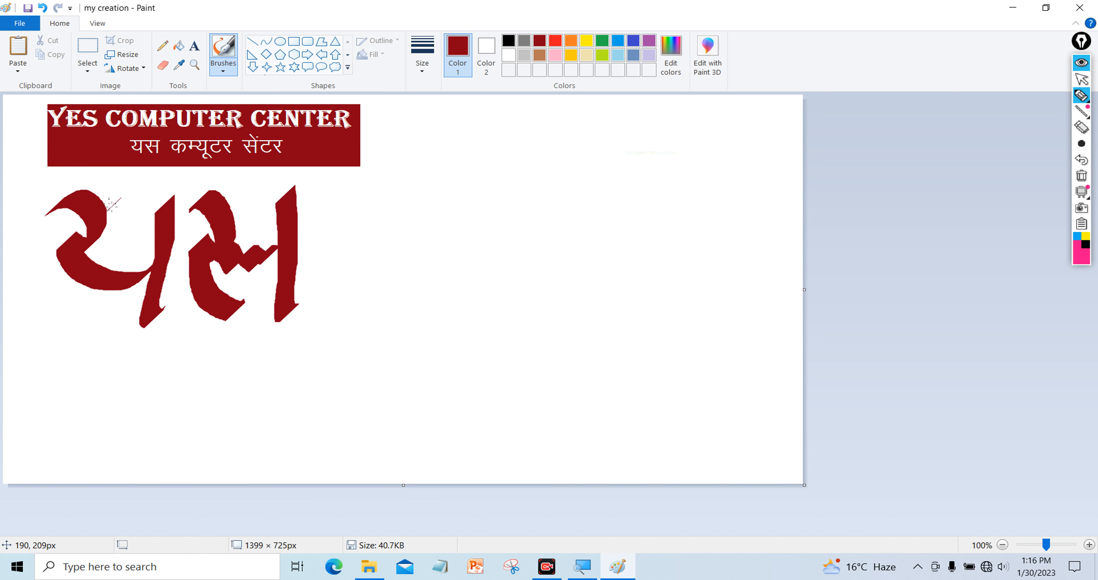
mouse_move(41, 186)
left_mouse_down()
mouse_move(73, 202)
mouse_move(104, 191)
mouse_move(158, 199)
mouse_move(218, 190)
mouse_move(232, 200)
mouse_move(338, 186)
left_mouse_up()
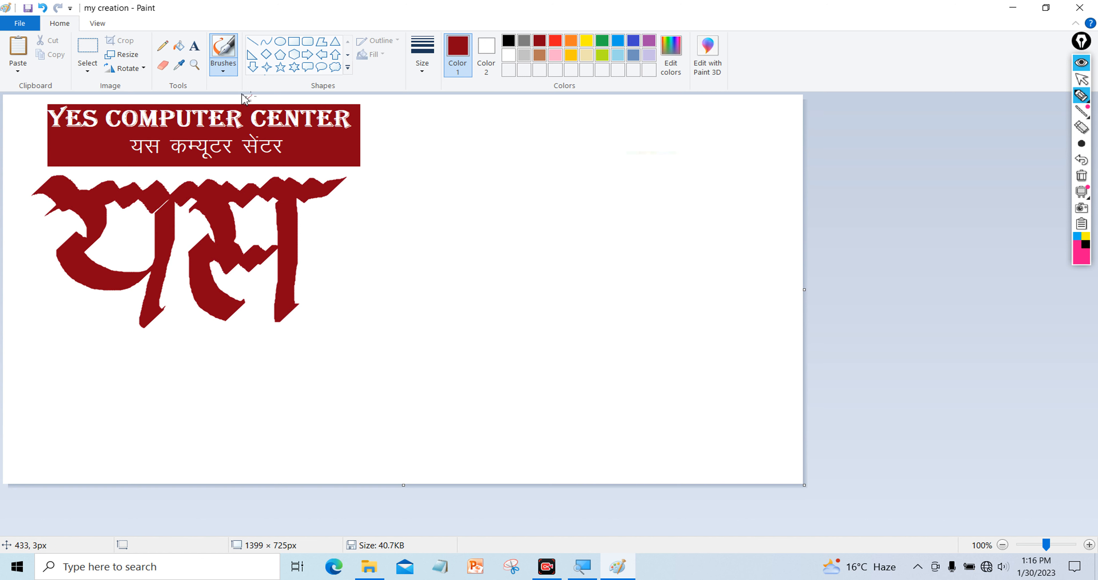
left_click(224, 69)
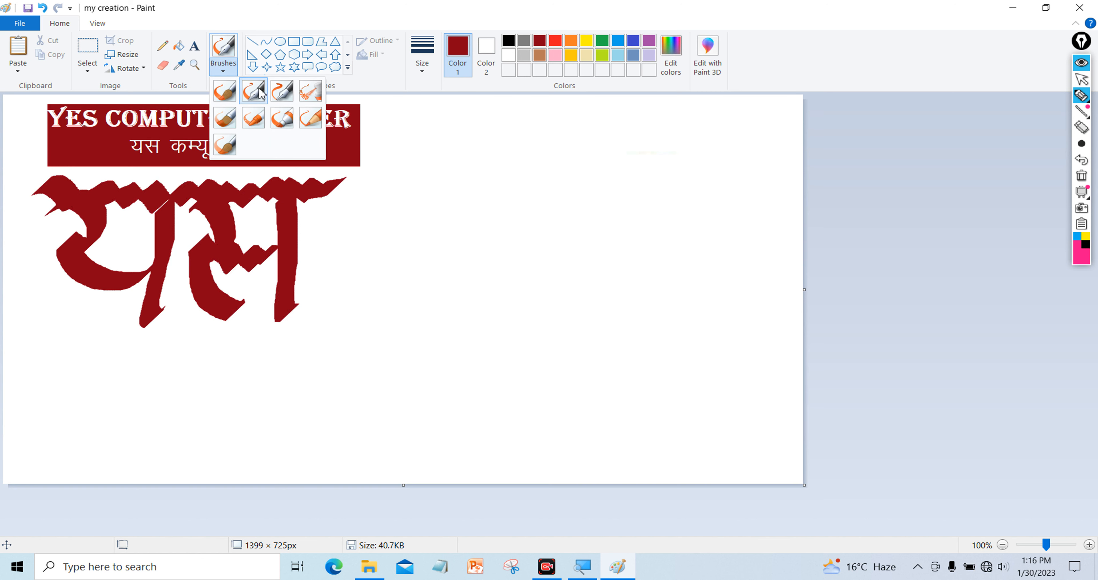
Try two test calligraphy strokes right of यस and undo both
left_click(412, 214)
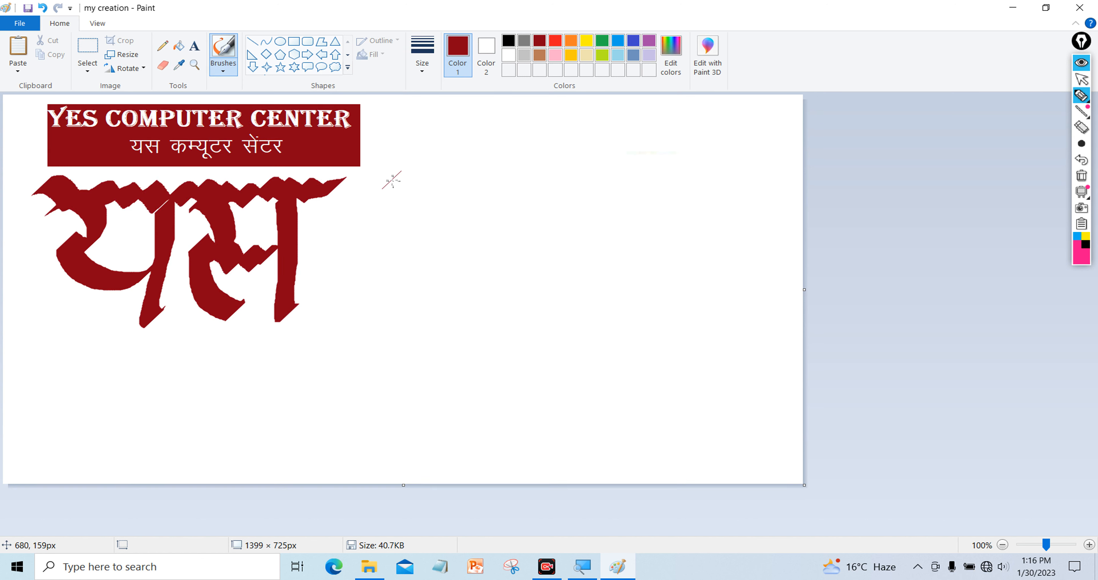
left_click_drag(415, 164, 386, 216)
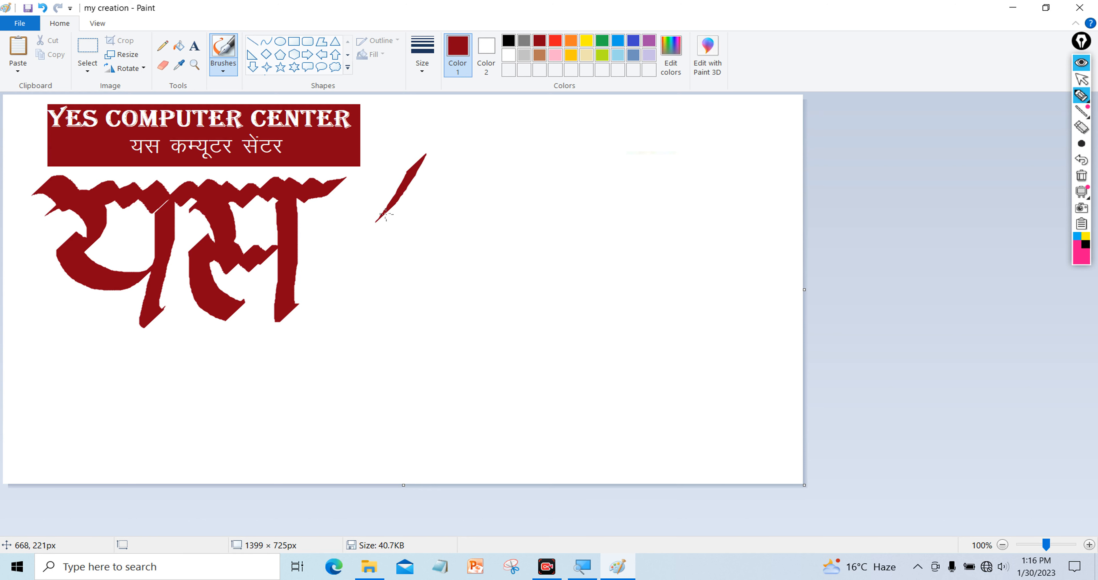
key("ctrl+z")
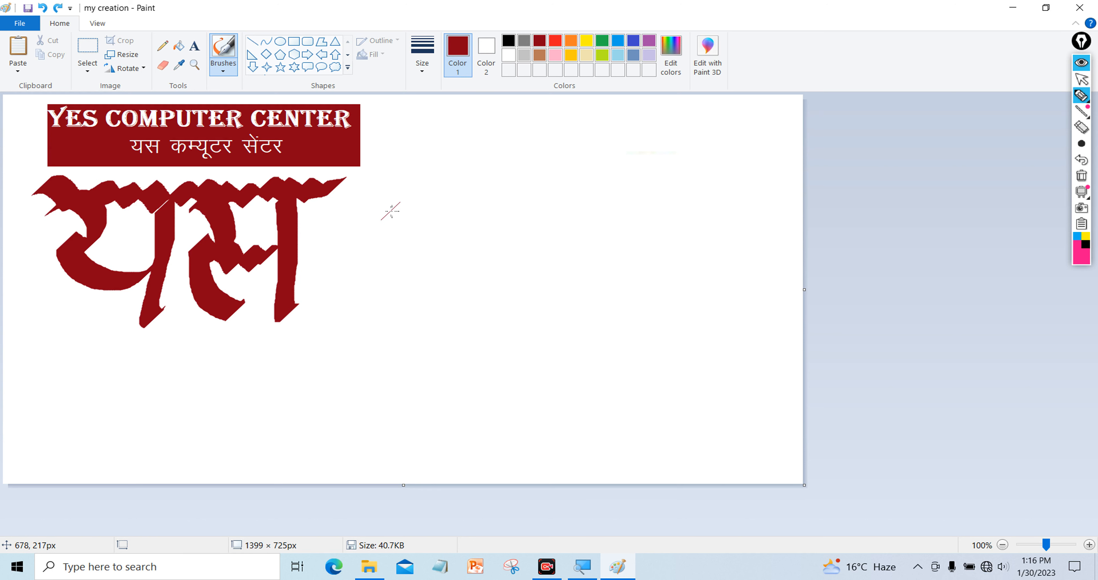
left_click_drag(376, 171, 420, 201)
key("ctrl+z")
With Calligraphy brush 2, write a second large यस with a wavy headline bar
left_click(221, 68)
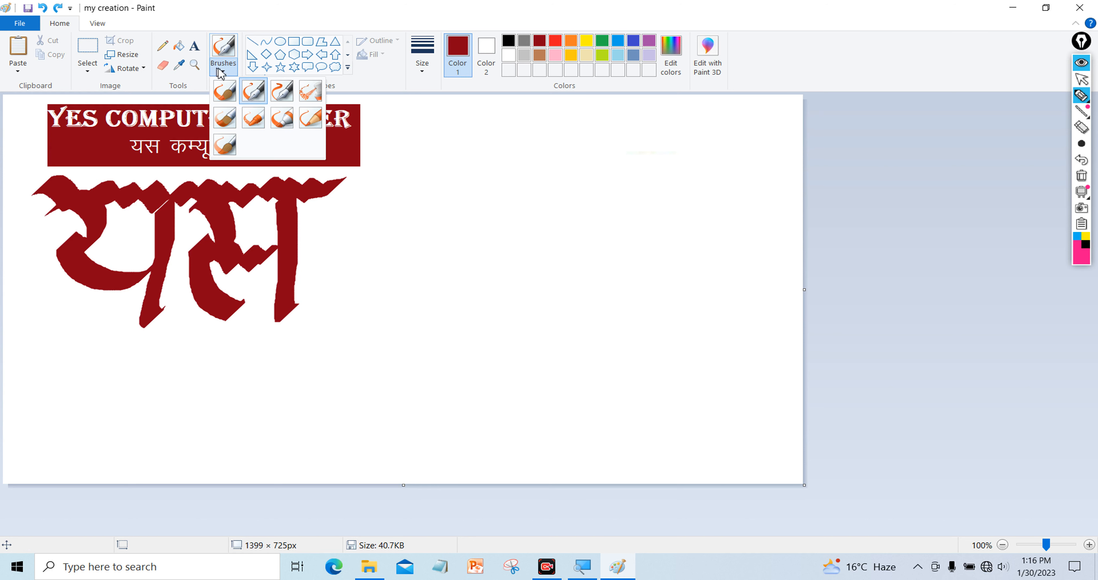
left_click(284, 98)
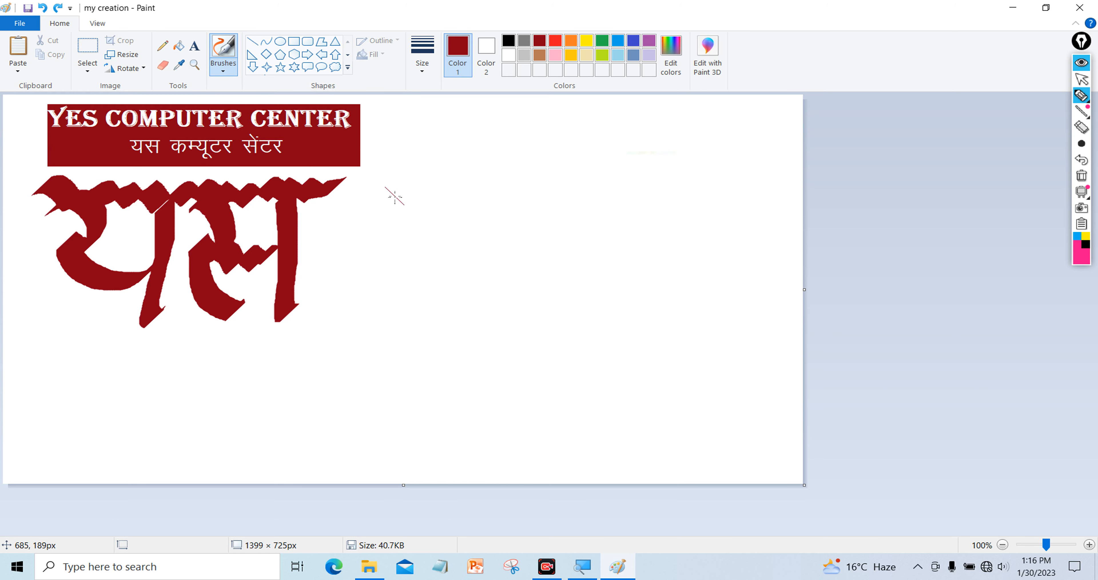
mouse_move(389, 199)
left_mouse_down()
mouse_move(426, 178)
mouse_move(448, 219)
mouse_move(418, 237)
mouse_move(405, 231)
mouse_move(405, 243)
mouse_move(460, 274)
mouse_move(499, 248)
left_mouse_up()
mouse_move(497, 179)
left_mouse_down()
mouse_move(490, 307)
mouse_move(511, 335)
left_mouse_up()
mouse_move(532, 187)
left_mouse_down()
mouse_move(563, 256)
mouse_move(529, 243)
mouse_move(615, 317)
left_mouse_up()
left_click(584, 263)
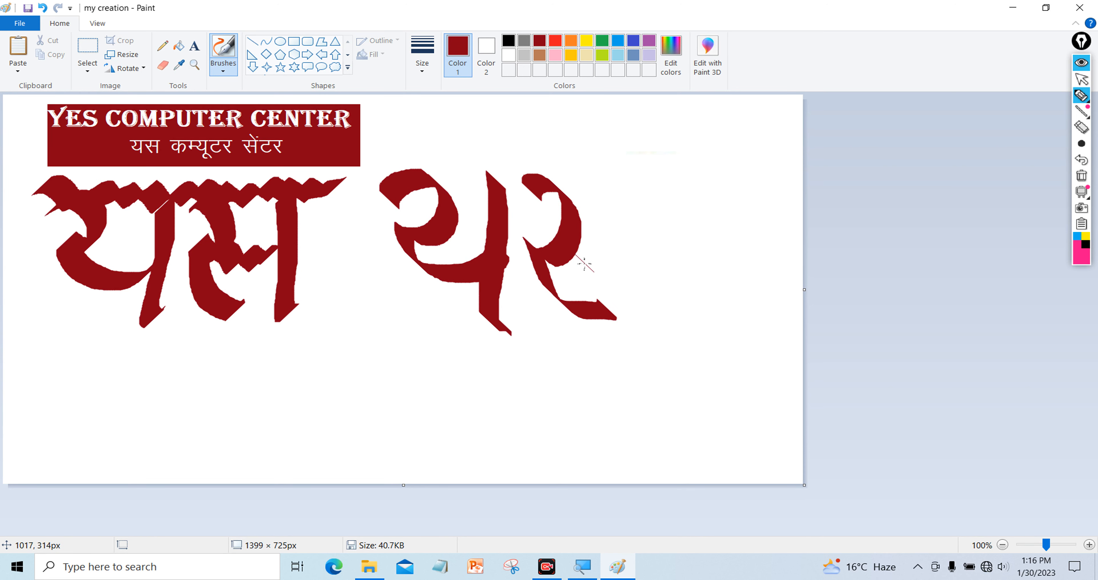
left_click_drag(570, 253, 627, 261)
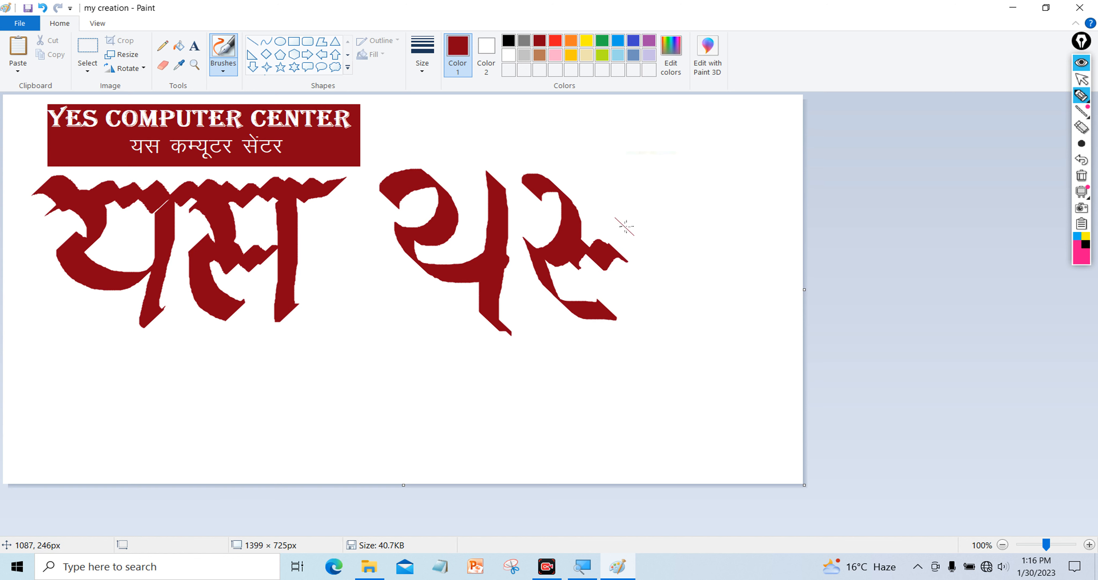
mouse_move(630, 171)
left_mouse_down()
mouse_move(644, 313)
mouse_move(657, 320)
left_mouse_up()
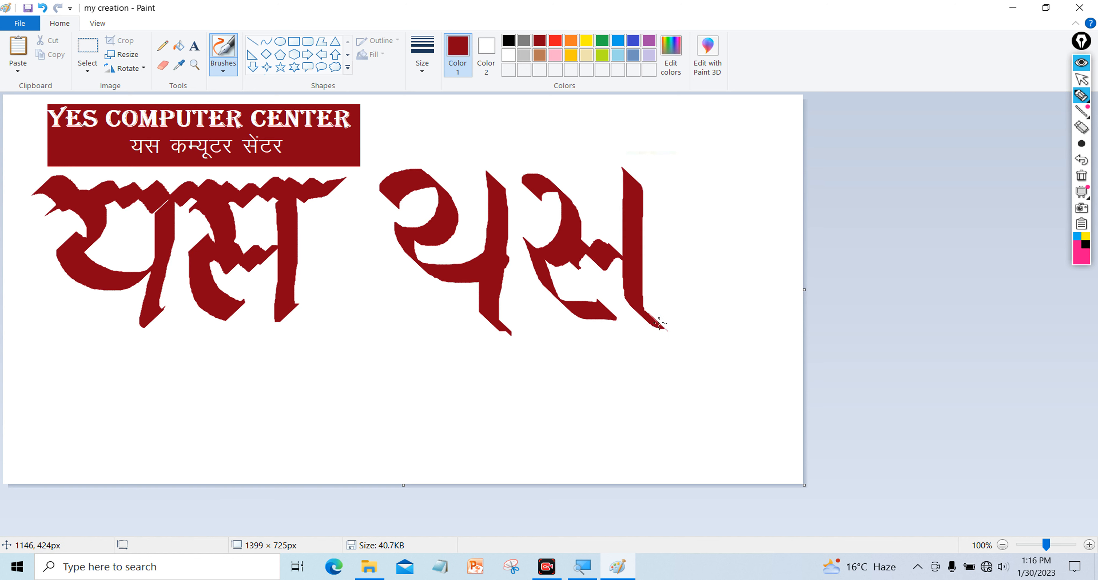
mouse_move(384, 166)
left_mouse_down()
mouse_move(404, 180)
mouse_move(433, 162)
mouse_move(458, 182)
mouse_move(488, 165)
mouse_move(495, 177)
mouse_move(517, 167)
mouse_move(536, 176)
mouse_move(549, 162)
mouse_move(563, 174)
mouse_move(578, 160)
mouse_move(627, 176)
mouse_move(695, 172)
left_mouse_up()
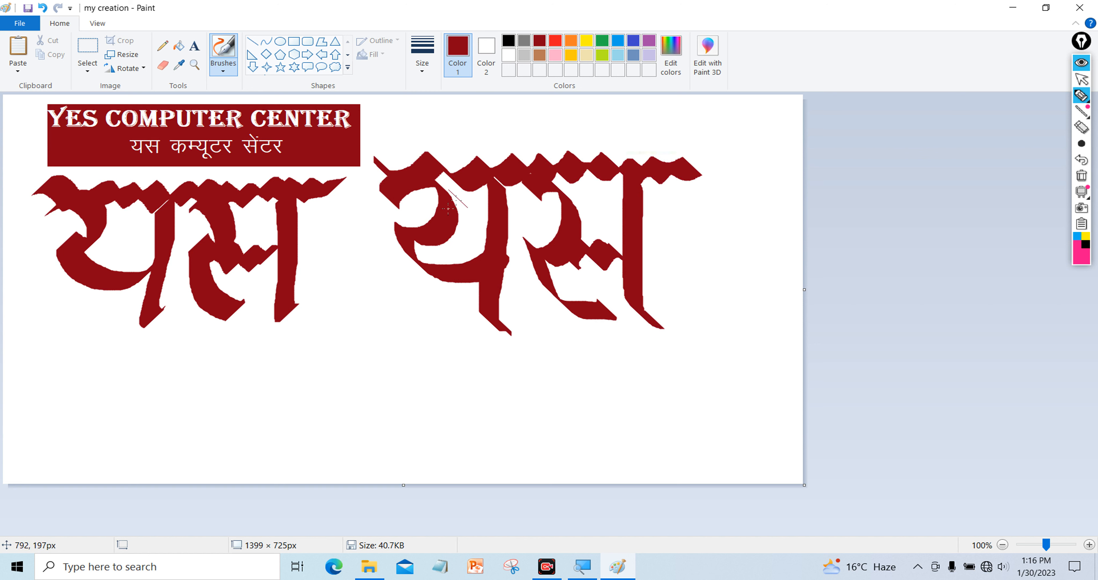
left_click(223, 69)
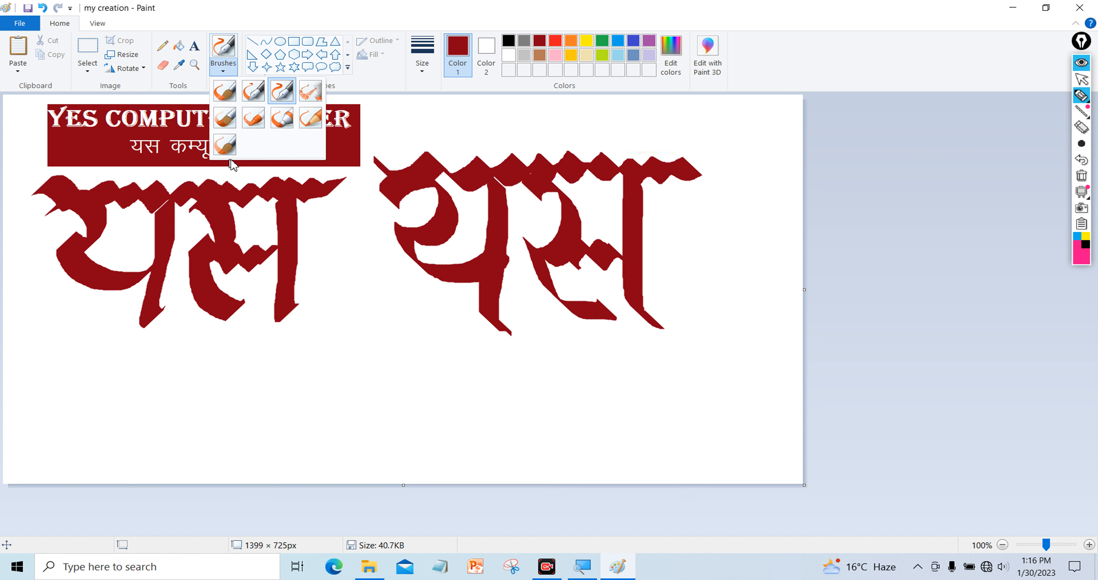
Switch to the Airbrush in yellow and speckle the banner with yellow
left_click(309, 96)
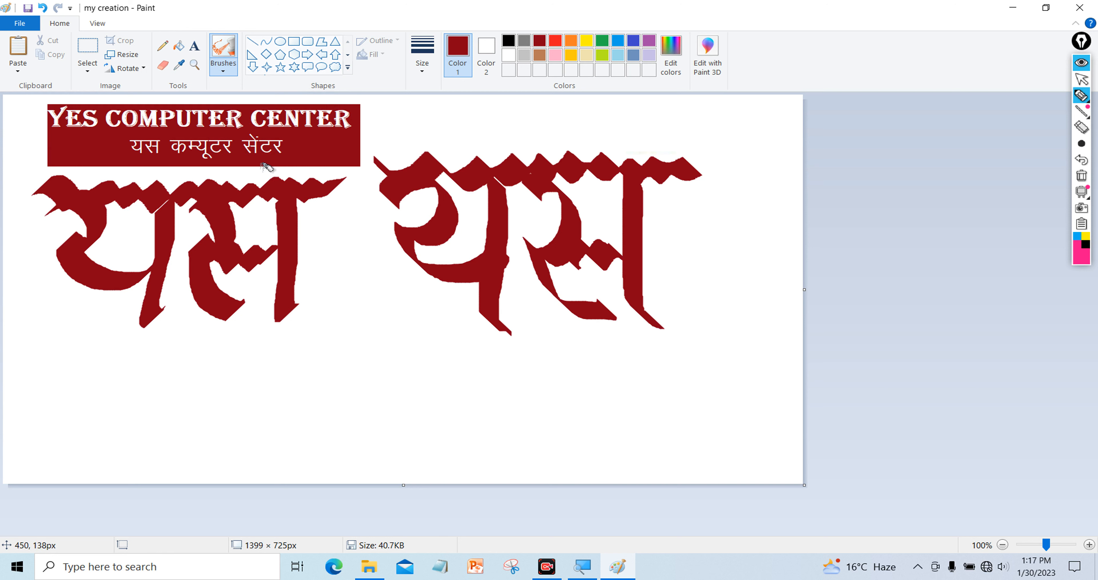
left_click(588, 42)
mouse_move(337, 126)
left_mouse_down()
mouse_move(300, 147)
mouse_move(312, 141)
mouse_move(297, 138)
mouse_move(341, 128)
mouse_move(308, 147)
mouse_move(353, 143)
mouse_move(318, 141)
mouse_move(280, 169)
left_mouse_up()
left_click_drag(117, 149, 65, 169)
key("ctrl+z")
key("ctrl+z")
key("ctrl+z")
key("ctrl+z")
key("ctrl+z")
key("ctrl+z")
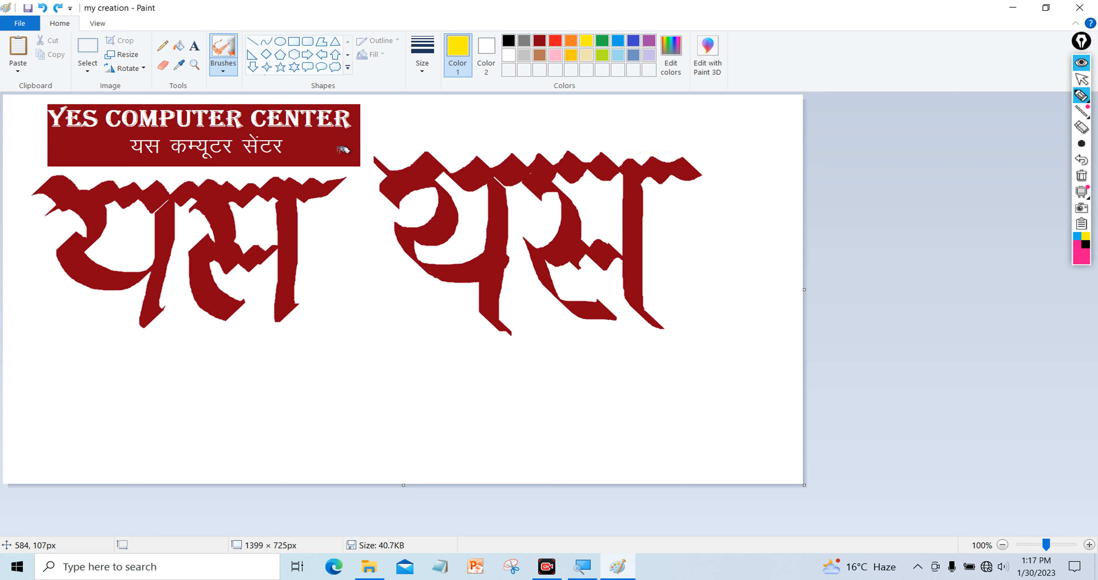
left_click_drag(352, 143, 358, 139)
mouse_move(117, 162)
left_mouse_down()
mouse_move(342, 135)
mouse_move(71, 141)
mouse_move(317, 110)
mouse_move(52, 112)
mouse_move(62, 161)
mouse_move(149, 156)
mouse_move(60, 134)
mouse_move(212, 123)
mouse_move(109, 117)
mouse_move(262, 106)
mouse_move(316, 120)
mouse_move(344, 114)
mouse_move(355, 128)
mouse_move(354, 142)
mouse_move(268, 151)
mouse_move(364, 149)
mouse_move(146, 149)
mouse_move(297, 133)
mouse_move(90, 136)
mouse_move(227, 121)
mouse_move(113, 132)
left_mouse_up()
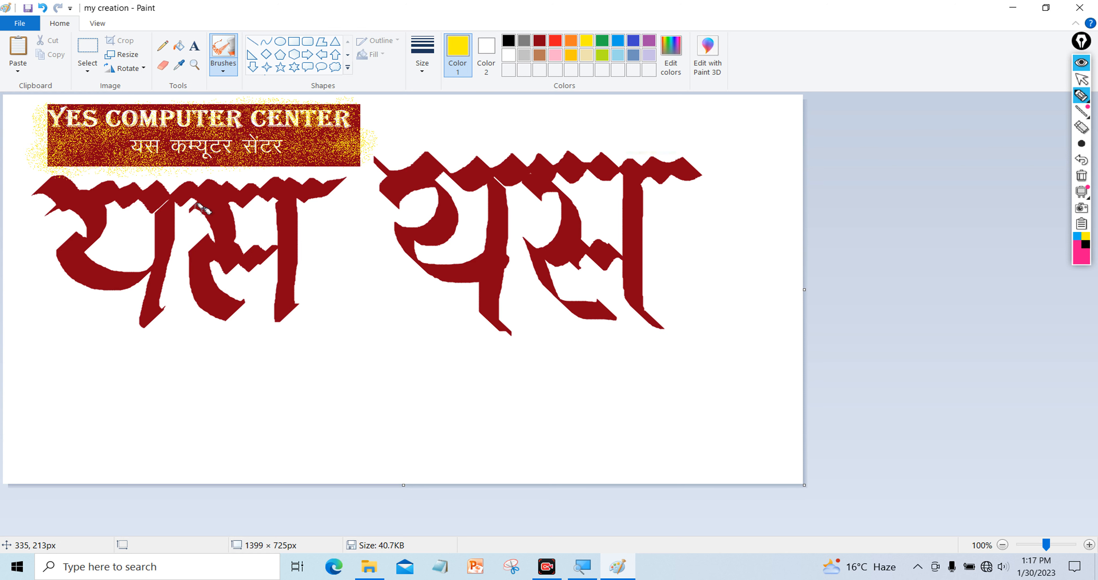
Spray yellow along the headline bars and the strokes of the right यस
left_click_drag(62, 190, 675, 165)
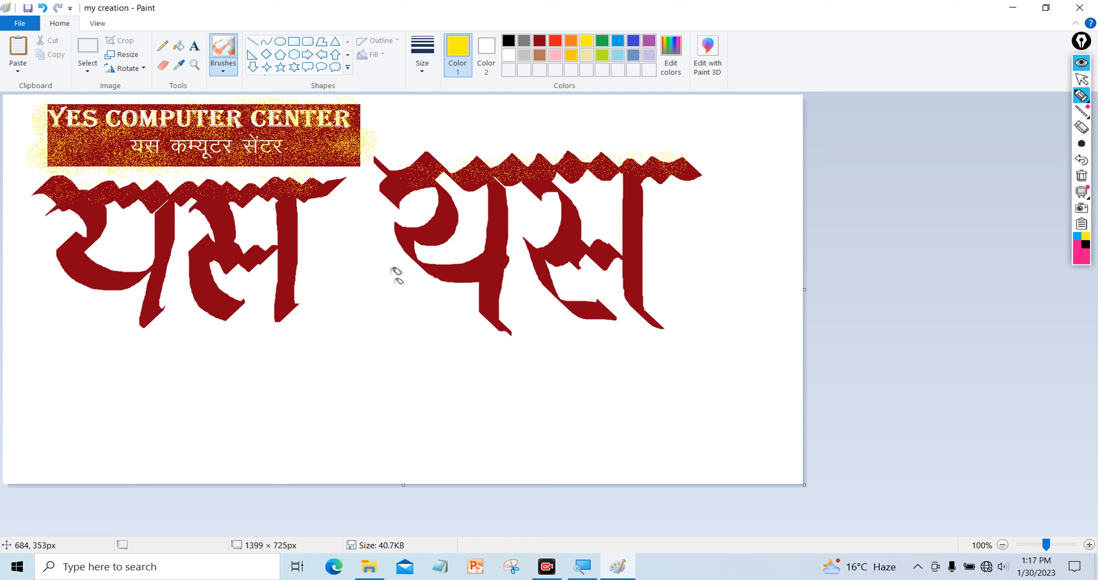
mouse_move(420, 183)
left_mouse_down()
mouse_move(438, 196)
mouse_move(426, 232)
mouse_move(408, 237)
mouse_move(491, 277)
mouse_move(506, 190)
mouse_move(503, 291)
left_mouse_up()
mouse_move(546, 187)
left_mouse_down()
mouse_move(569, 222)
mouse_move(544, 253)
mouse_move(579, 295)
mouse_move(566, 242)
mouse_move(599, 251)
left_mouse_up()
mouse_move(633, 178)
left_mouse_down()
mouse_move(635, 294)
mouse_move(639, 329)
left_mouse_up()
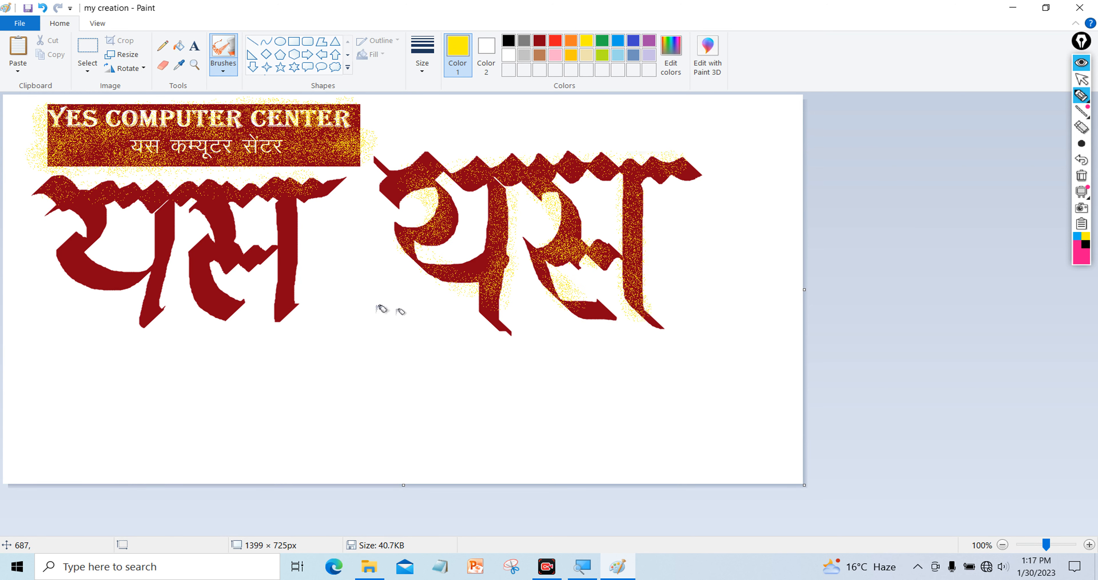
Spray yellow along each stroke of the left यस down to the bottoms
mouse_move(84, 202)
left_mouse_down()
mouse_move(84, 259)
mouse_move(133, 284)
left_mouse_up()
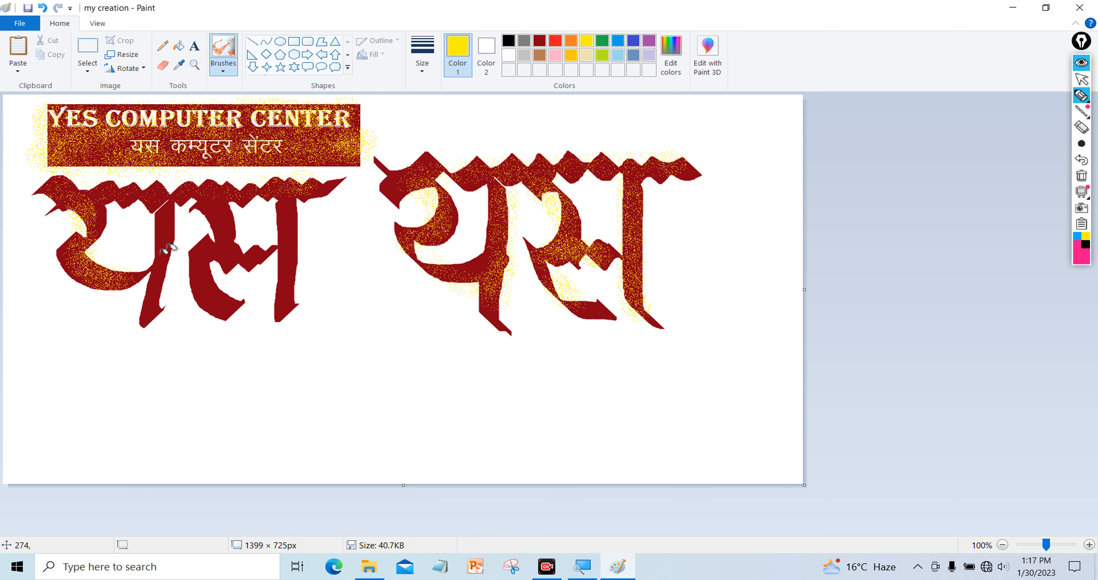
left_click_drag(173, 205, 174, 300)
mouse_move(212, 204)
left_mouse_down()
mouse_move(207, 261)
mouse_move(226, 297)
left_mouse_up()
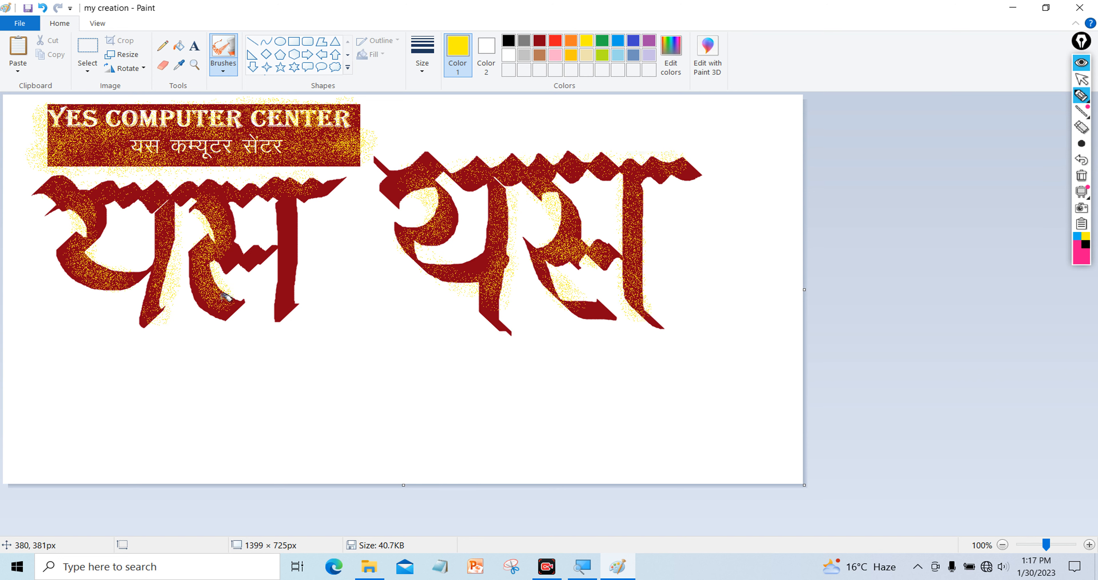
mouse_move(238, 253)
left_mouse_down()
mouse_move(250, 265)
mouse_move(275, 254)
left_mouse_up()
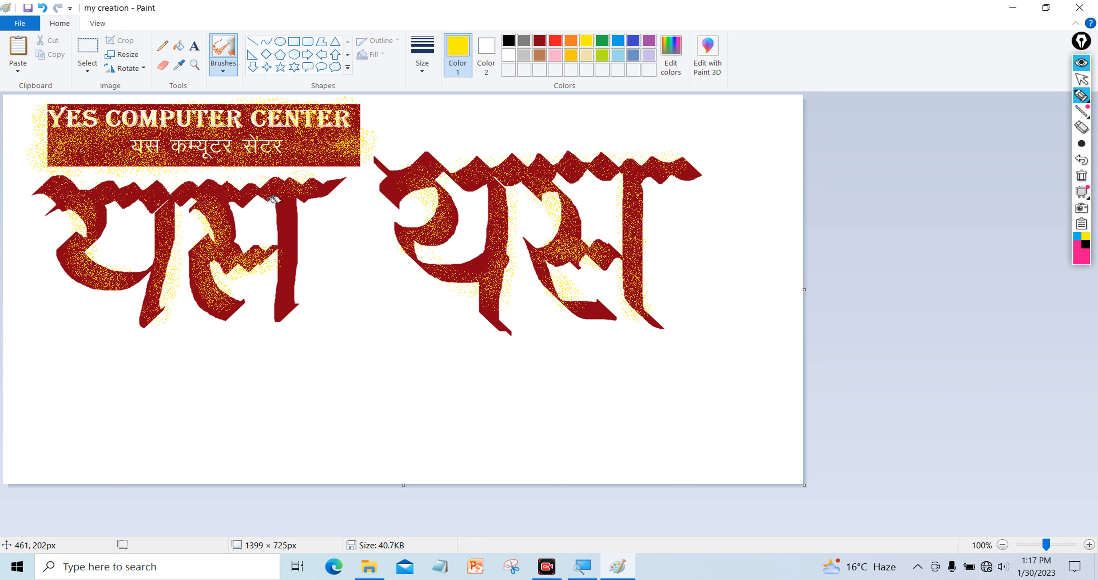
left_click_drag(282, 196, 293, 297)
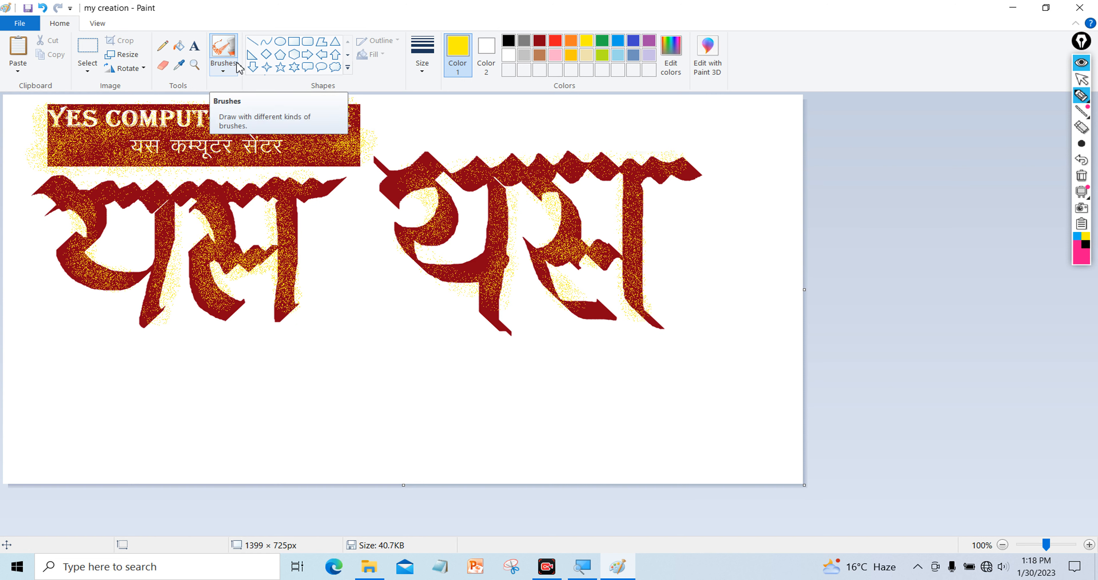
Bucket-fill the white background and four white gaps inside the letters with black
left_click(179, 45)
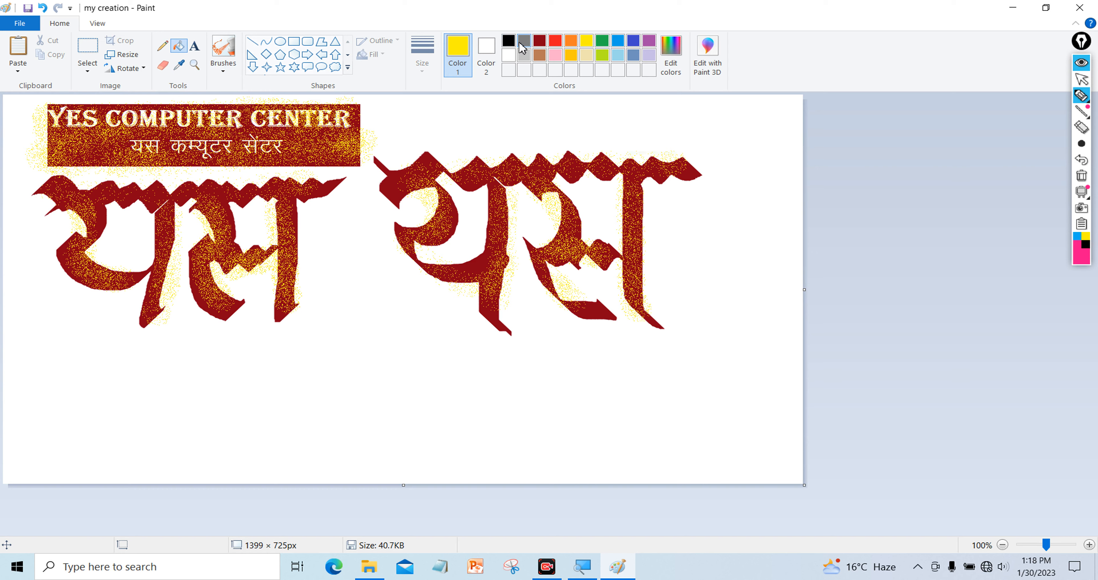
left_click(508, 41)
left_click(368, 355)
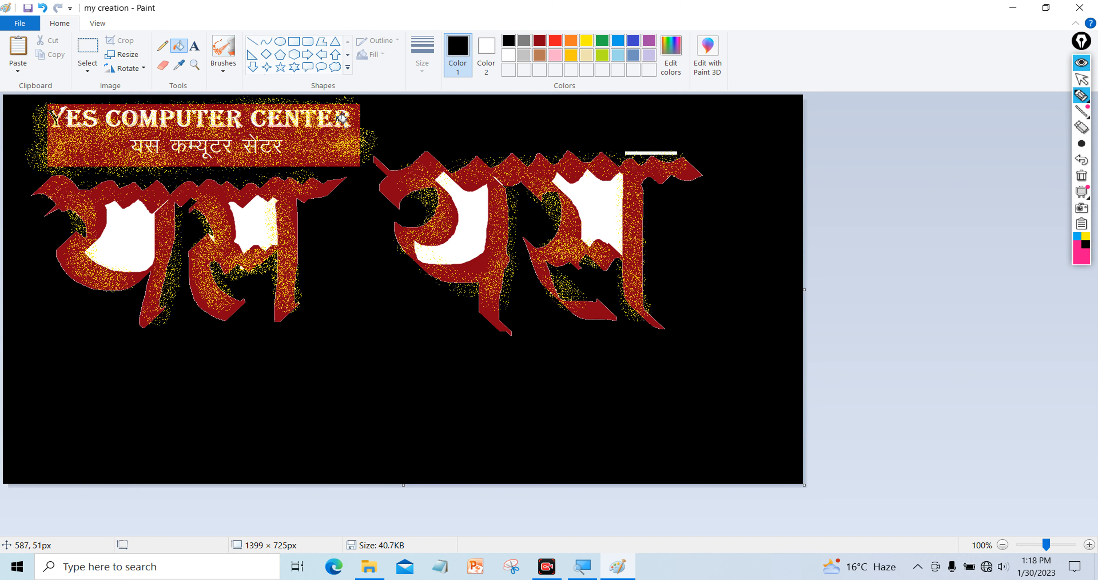
left_click(252, 230)
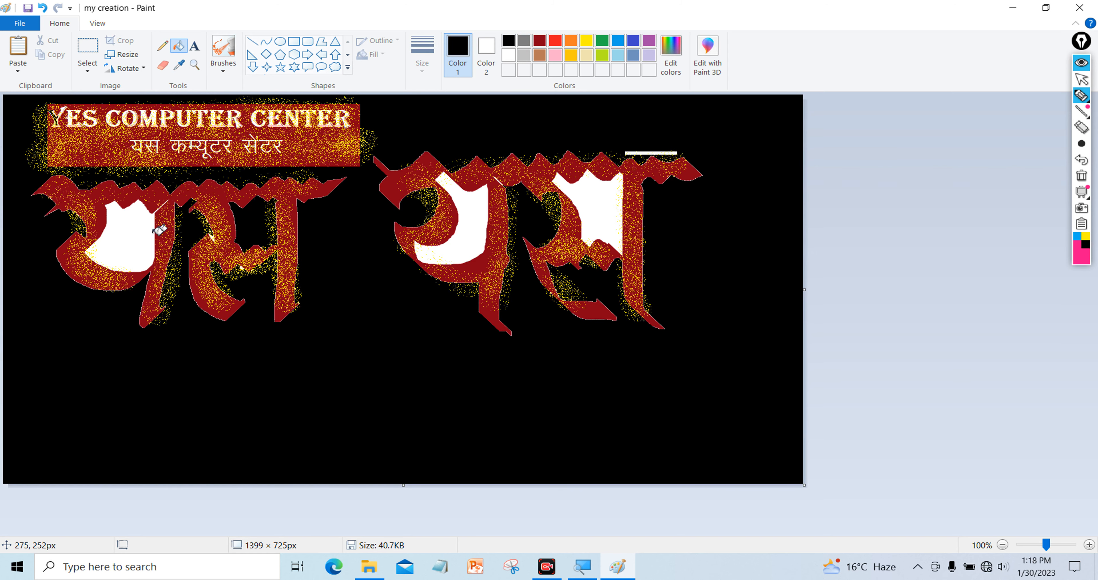
left_click(135, 238)
left_click(458, 238)
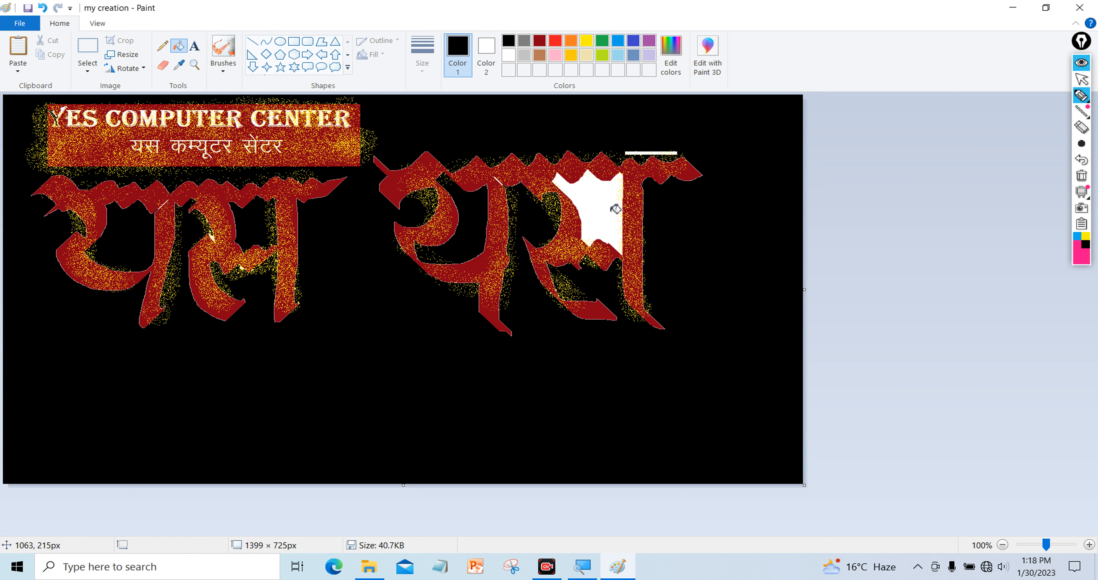
left_click(616, 230)
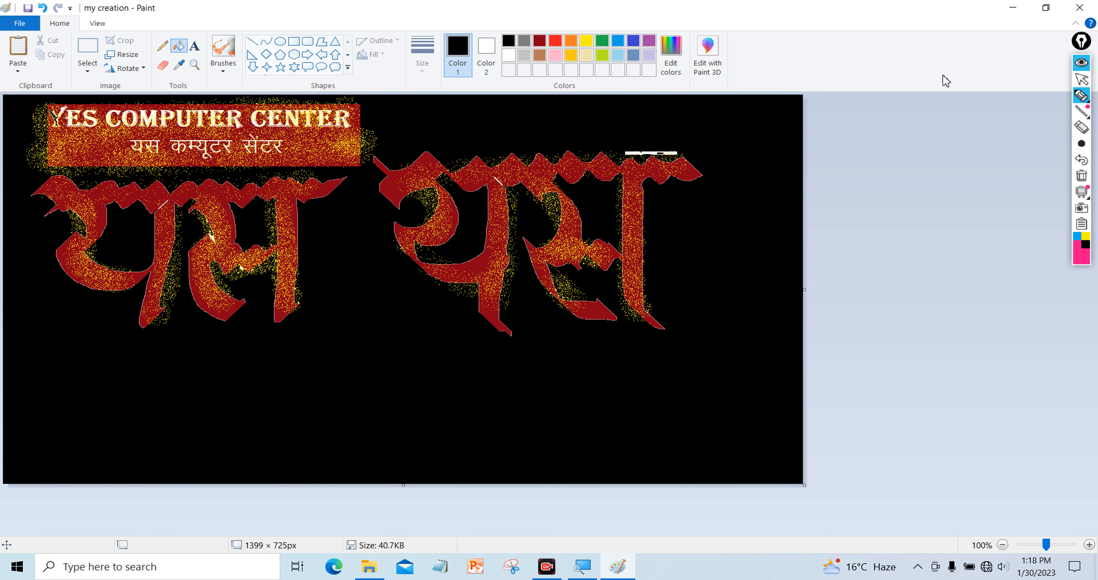
left_click(539, 575)
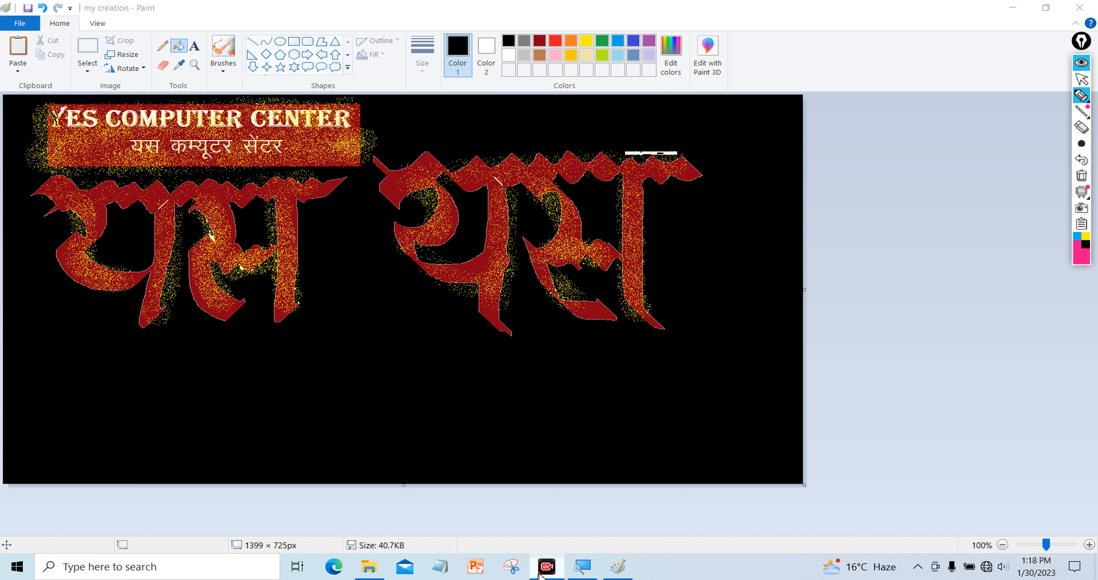
left_click(1060, 542)
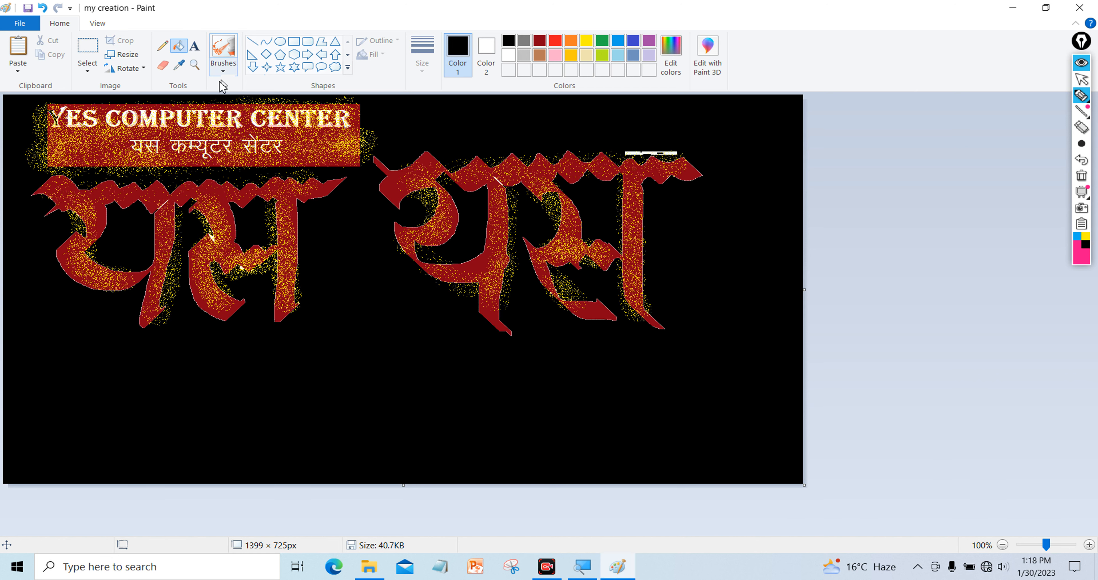
Spray fine white airbrush speckles over the black background around the letters
left_click(223, 66)
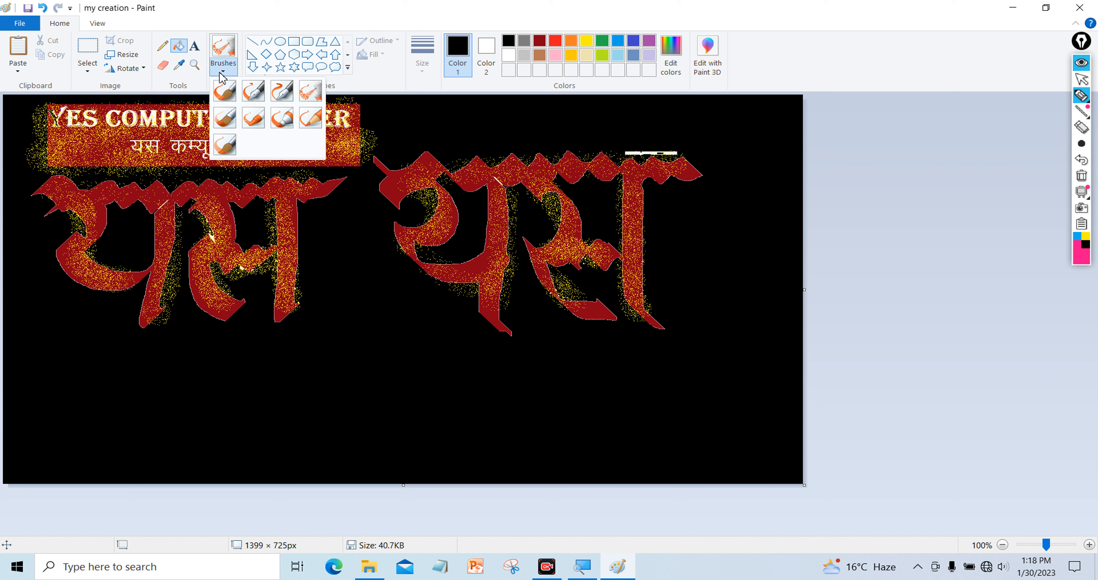
left_click(309, 91)
left_click(510, 58)
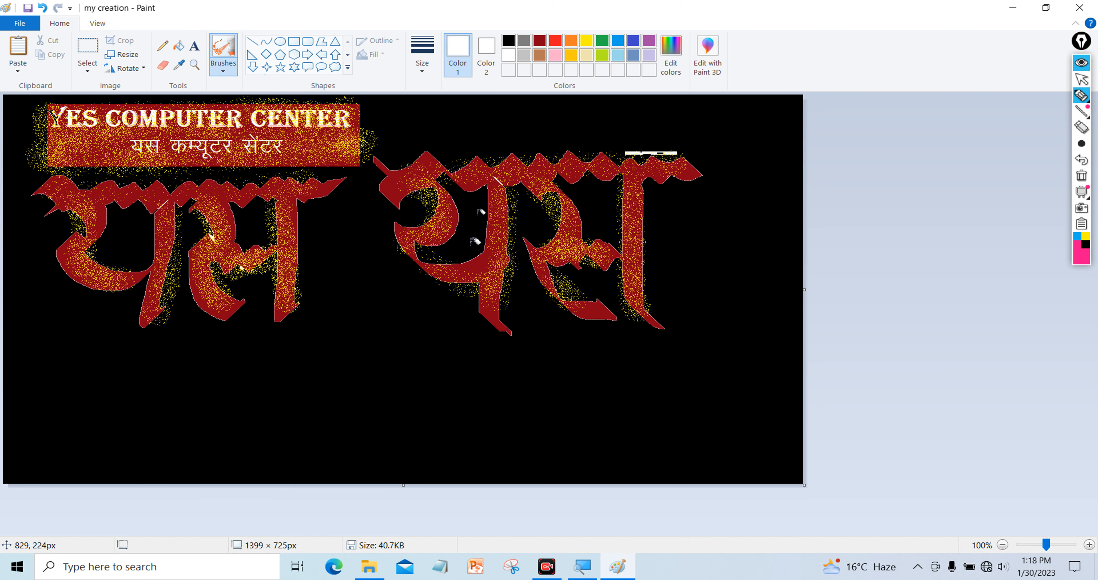
mouse_move(315, 425)
left_mouse_down()
mouse_move(401, 379)
mouse_move(147, 397)
left_mouse_up()
mouse_move(244, 373)
left_mouse_down()
mouse_move(482, 249)
mouse_move(4, 377)
mouse_move(247, 286)
mouse_move(6, 234)
mouse_move(21, 200)
left_mouse_up()
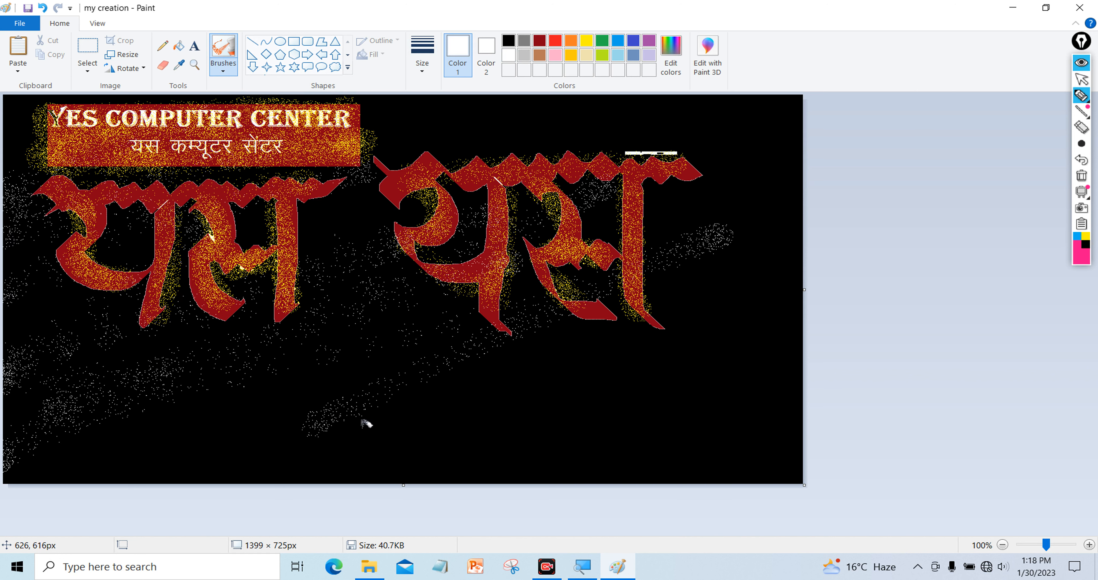
left_click_drag(352, 463, 962, 221)
mouse_move(527, 469)
left_mouse_down()
mouse_move(748, 379)
mouse_move(344, 350)
mouse_move(578, 443)
mouse_move(676, 505)
left_mouse_up()
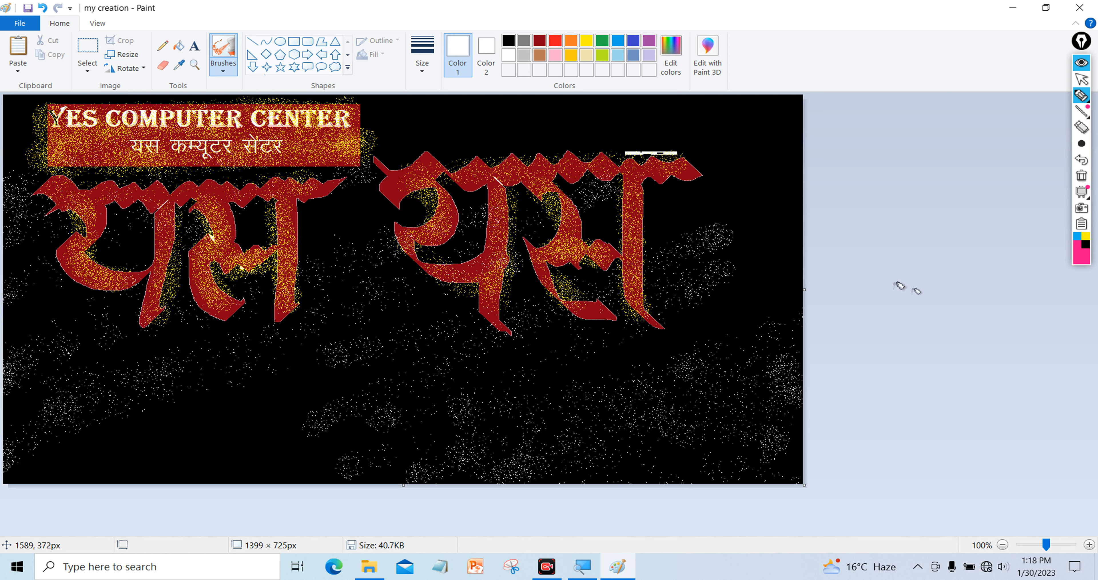
left_click_drag(757, 125, 396, 112)
mouse_move(607, 102)
left_mouse_down()
mouse_move(846, 228)
mouse_move(163, 365)
mouse_move(5, 493)
mouse_move(233, 411)
mouse_move(613, 467)
left_mouse_up()
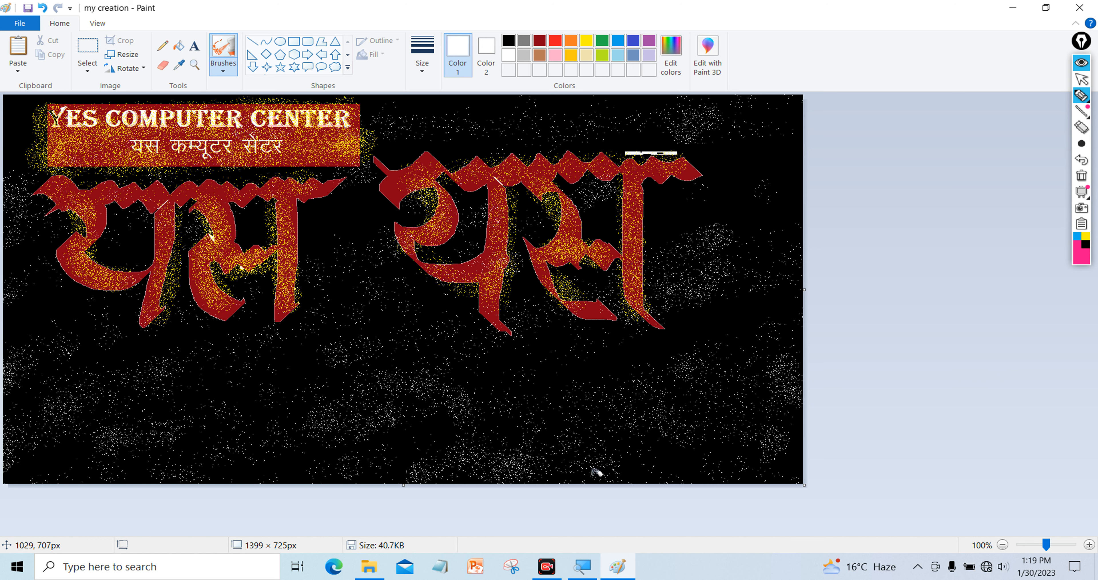
Undo the white spray and black fills with three Ctrl+Z presses, then reselect black
key("ctrl+z")
key("ctrl+z")
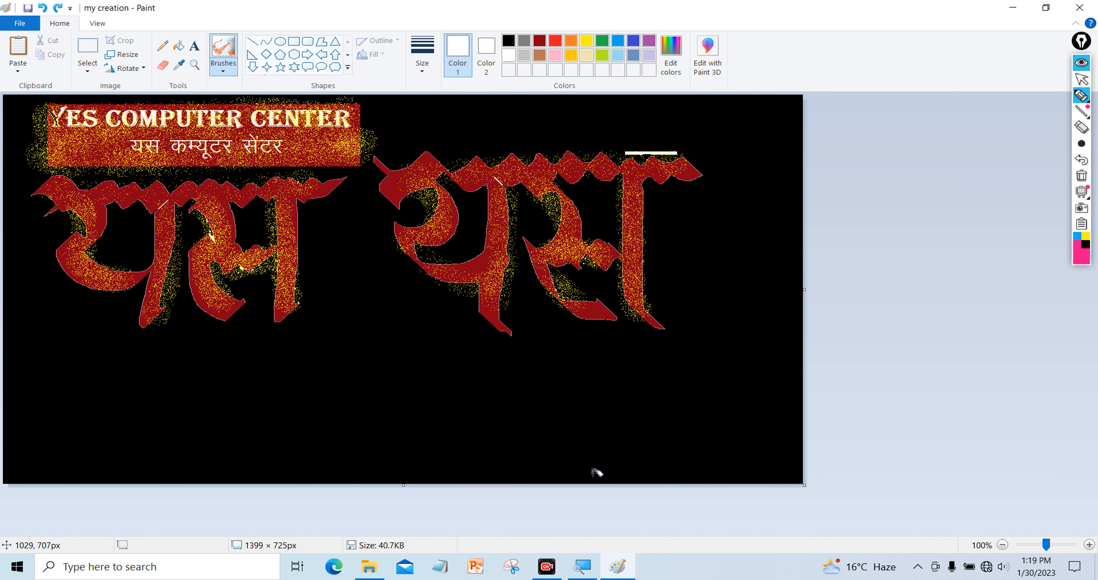
key("ctrl+z")
key("ctrl+z")
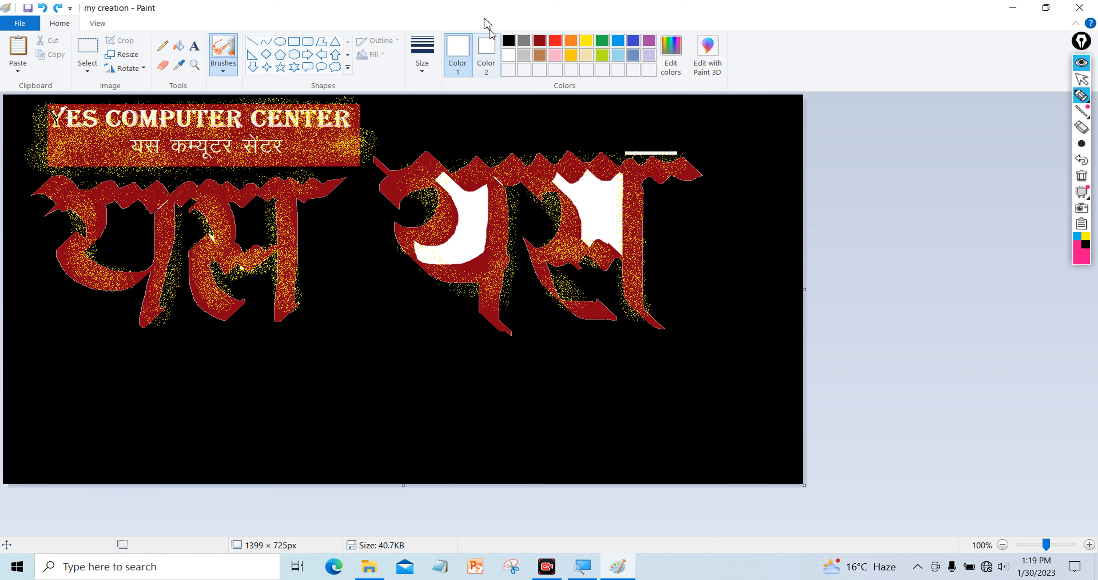
key("ctrl+z")
key("ctrl+z")
key("ctrl+z")
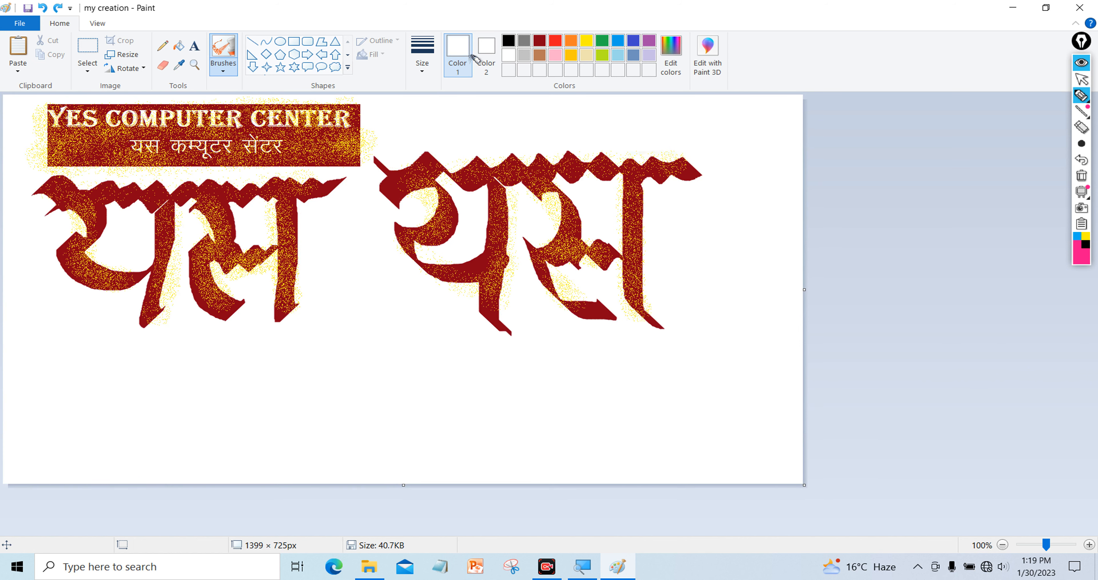
left_click(508, 41)
With the Oil brush, paint black curved and diagonal strokes below the left word
left_click(224, 70)
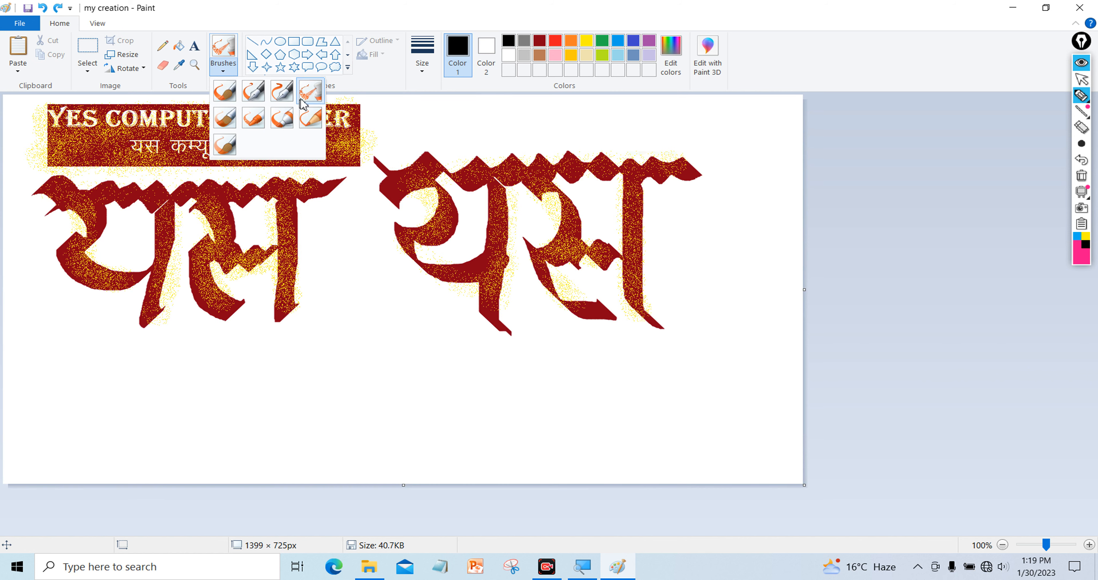
left_click(221, 128)
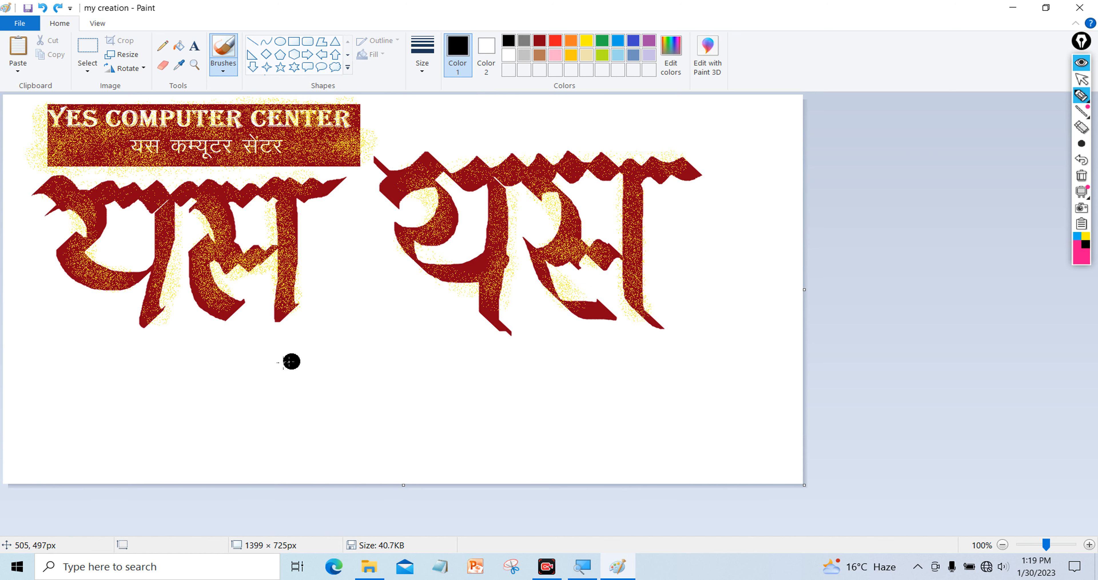
mouse_move(252, 359)
left_mouse_down()
mouse_move(320, 343)
mouse_move(272, 405)
mouse_move(290, 433)
mouse_move(376, 433)
left_mouse_up()
left_click_drag(391, 343, 441, 443)
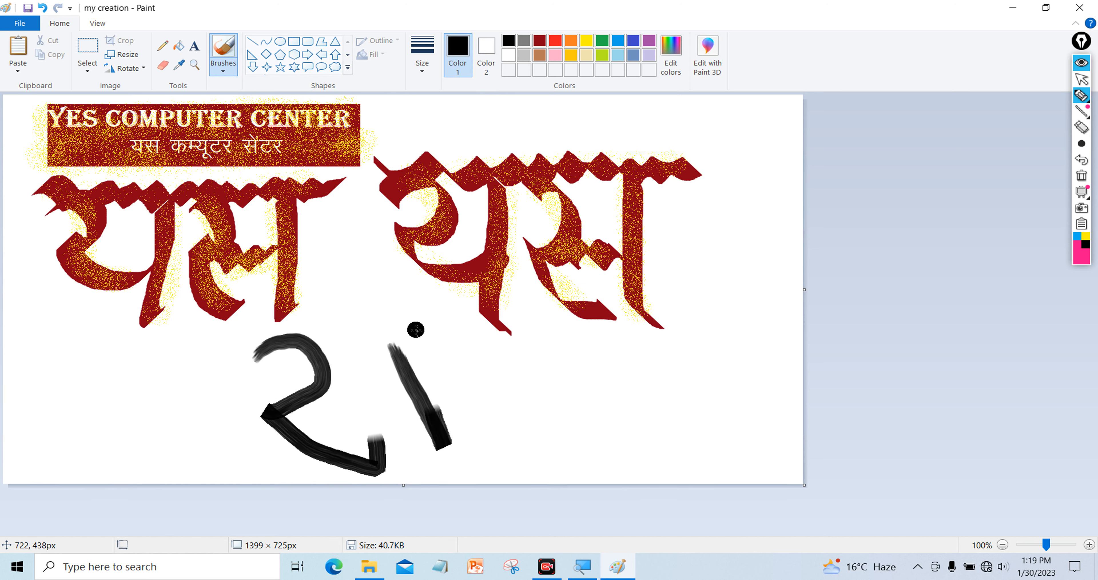
left_click_drag(416, 330, 455, 426)
left_click_drag(447, 341, 465, 439)
left_click_drag(447, 324, 452, 437)
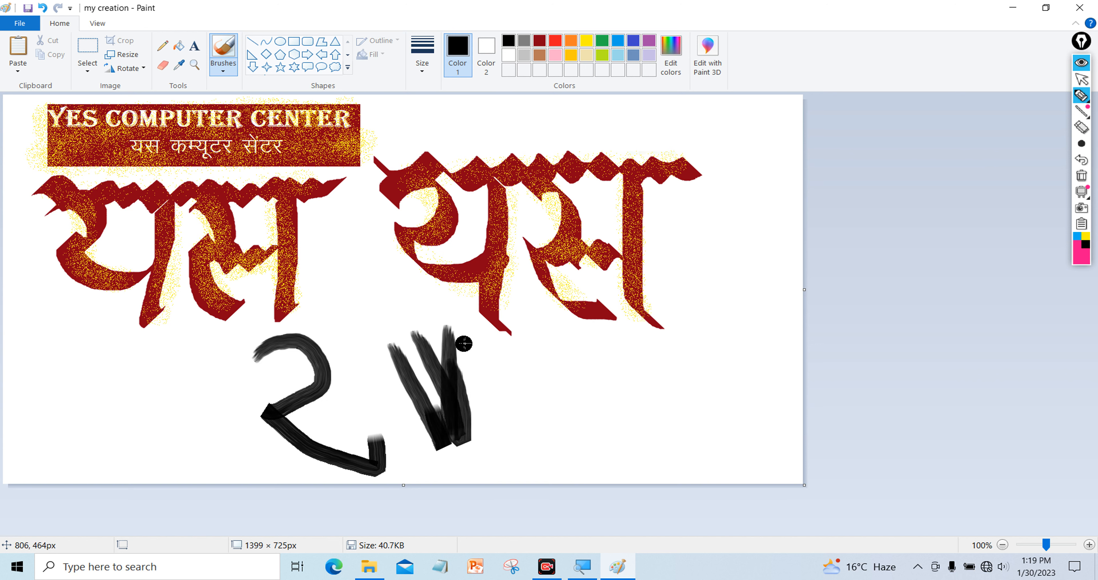
left_click_drag(464, 343, 477, 461)
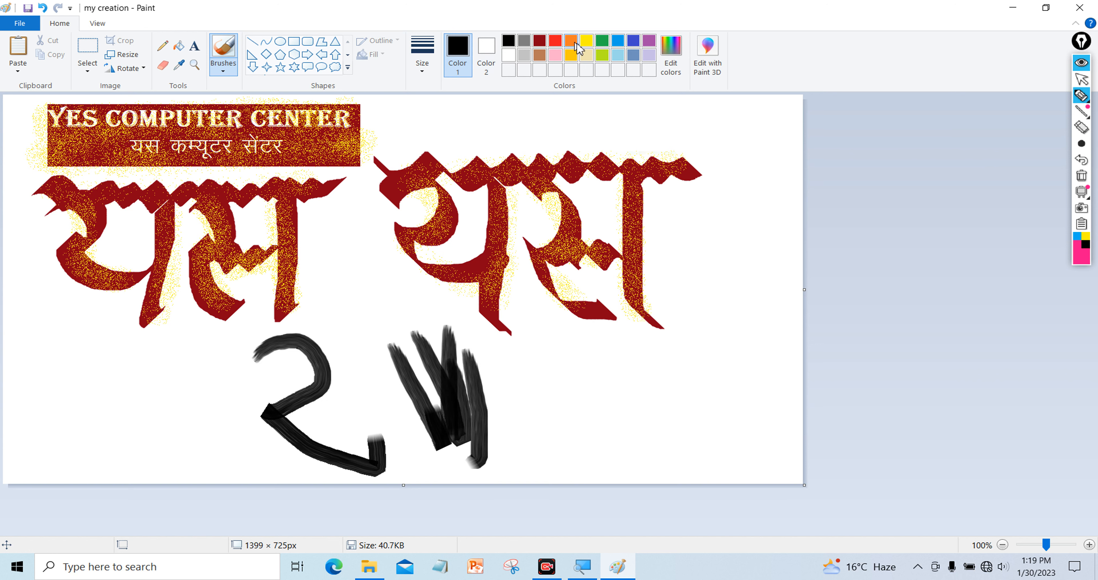
Paint green grass blades near the bottom of the canvas
left_click(602, 40)
mouse_move(586, 374)
left_mouse_down()
mouse_move(606, 391)
mouse_move(639, 501)
left_mouse_up()
left_click_drag(630, 380, 642, 499)
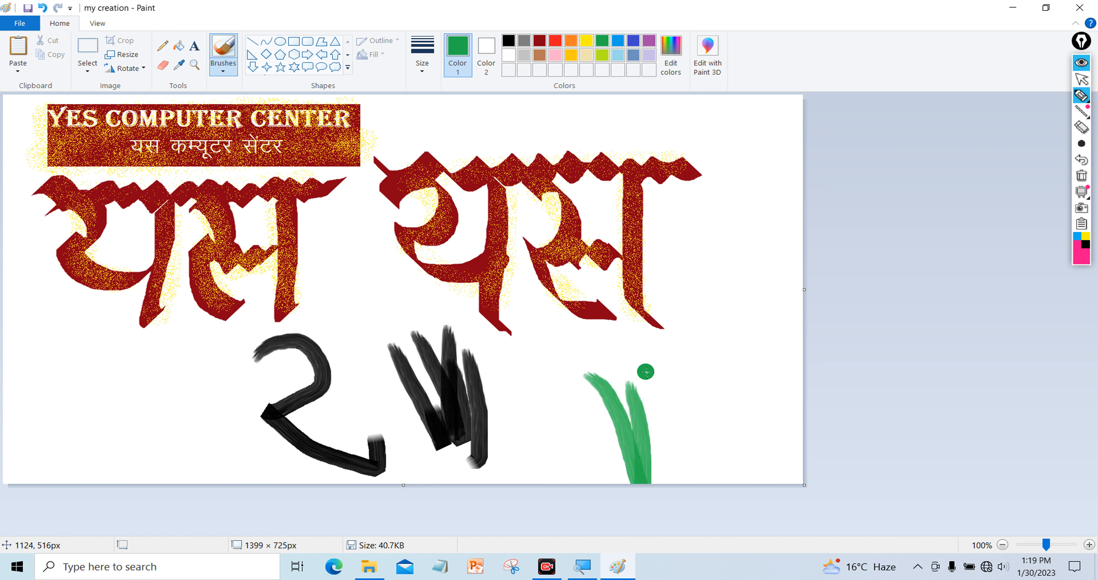
left_click_drag(646, 372, 652, 474)
left_click_drag(652, 411, 655, 463)
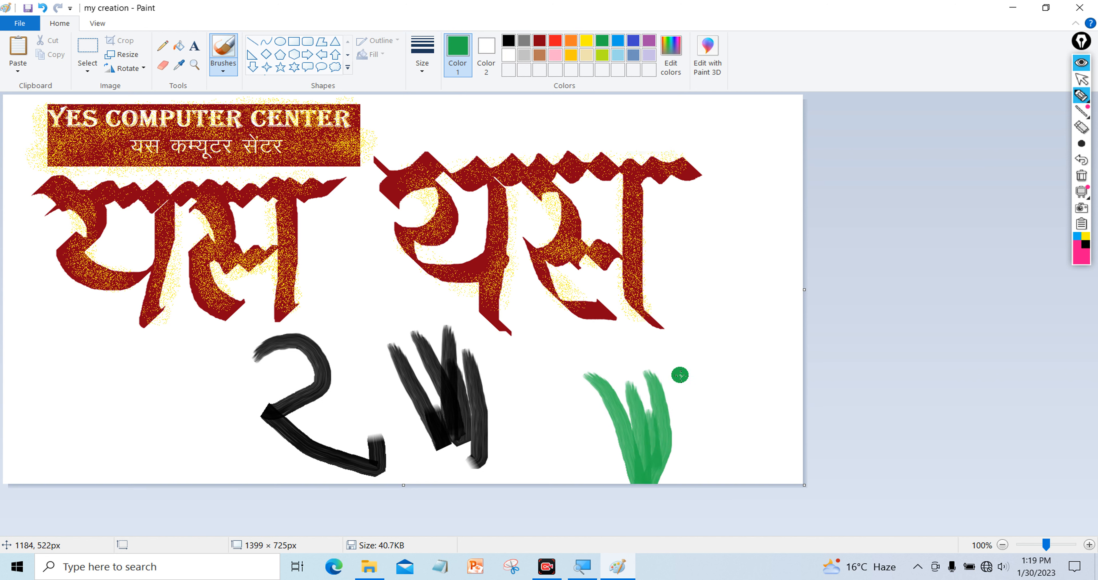
left_click_drag(680, 375, 665, 515)
left_click_drag(664, 477, 670, 462)
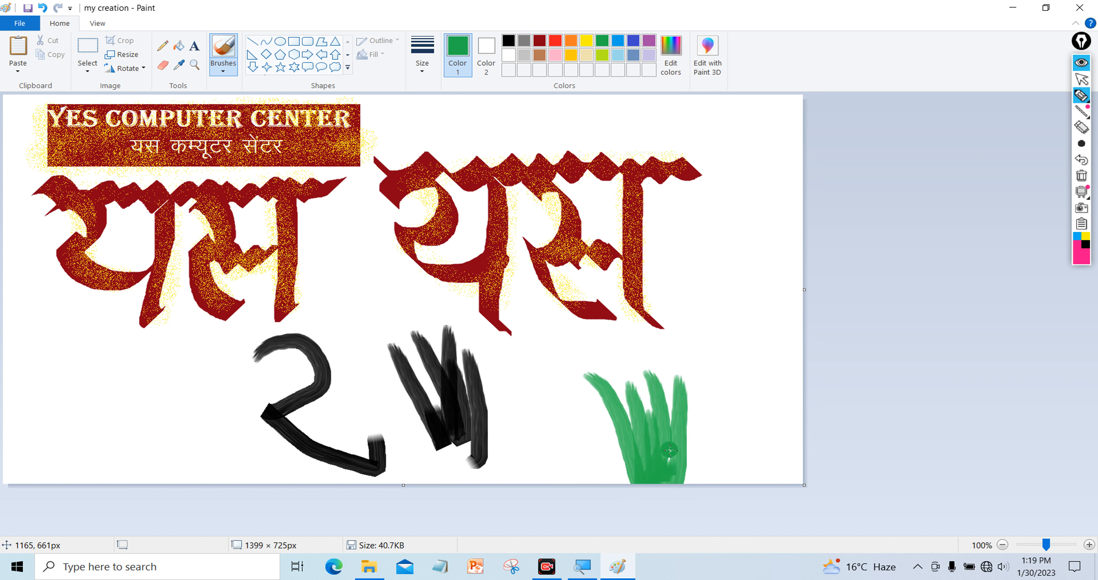
mouse_move(571, 394)
left_mouse_down()
mouse_move(614, 443)
mouse_move(626, 478)
left_mouse_up()
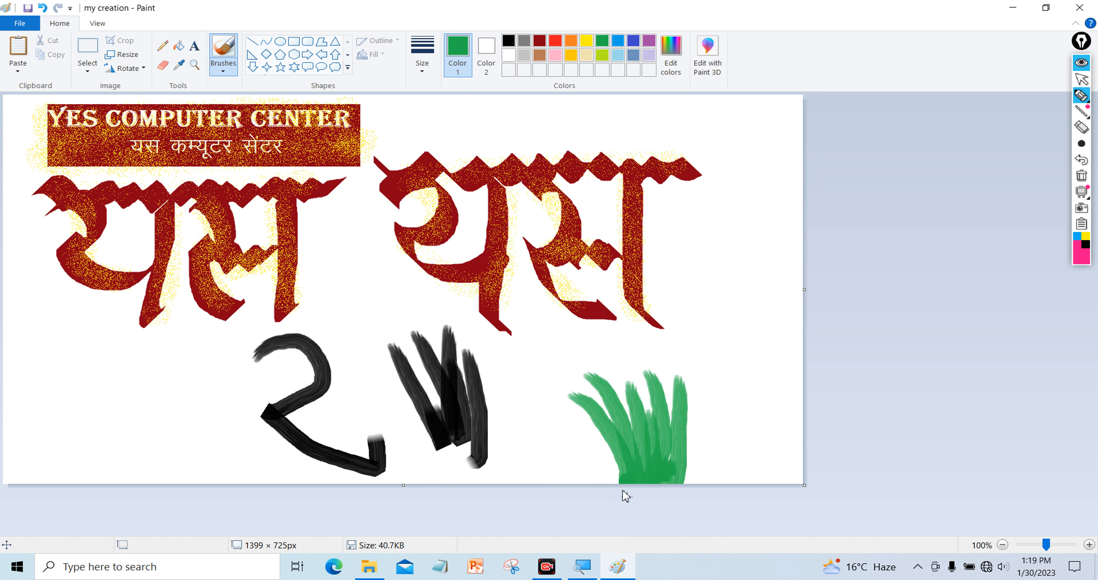
mouse_move(560, 425)
left_mouse_down()
mouse_move(610, 454)
mouse_move(631, 496)
left_mouse_up()
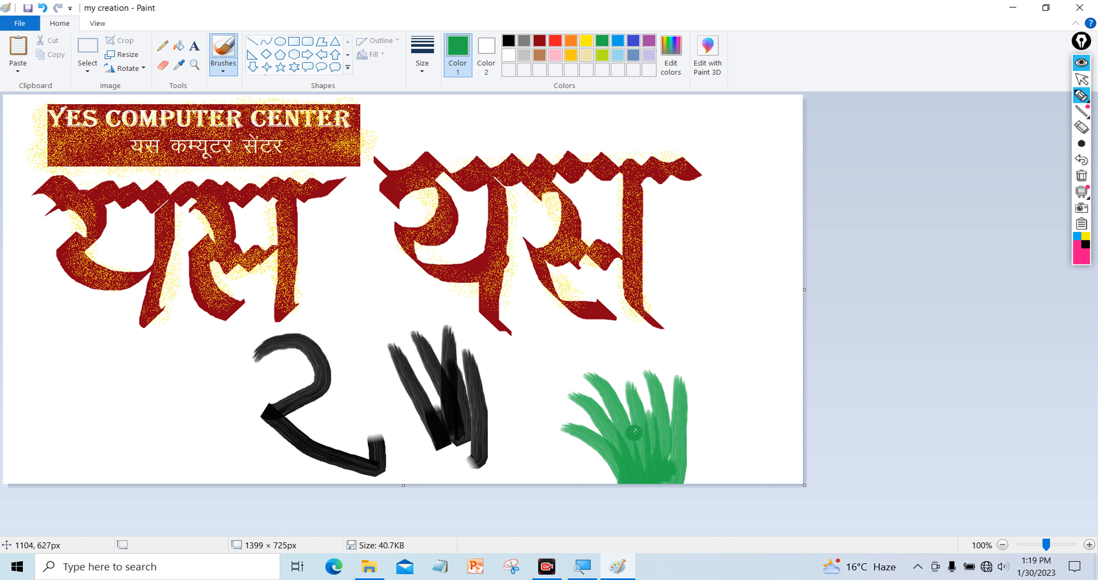
Paint a thick blue patch of curved strokes toward the right edge
left_click(634, 43)
mouse_move(708, 310)
left_mouse_down()
mouse_move(740, 221)
mouse_move(824, 153)
left_mouse_up()
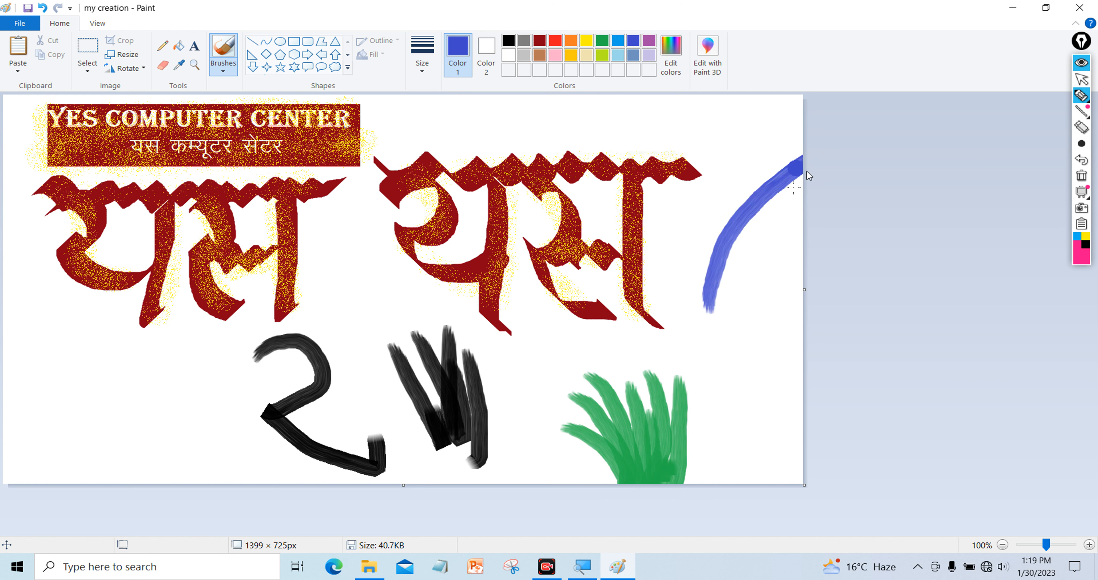
left_click_drag(725, 306, 822, 189)
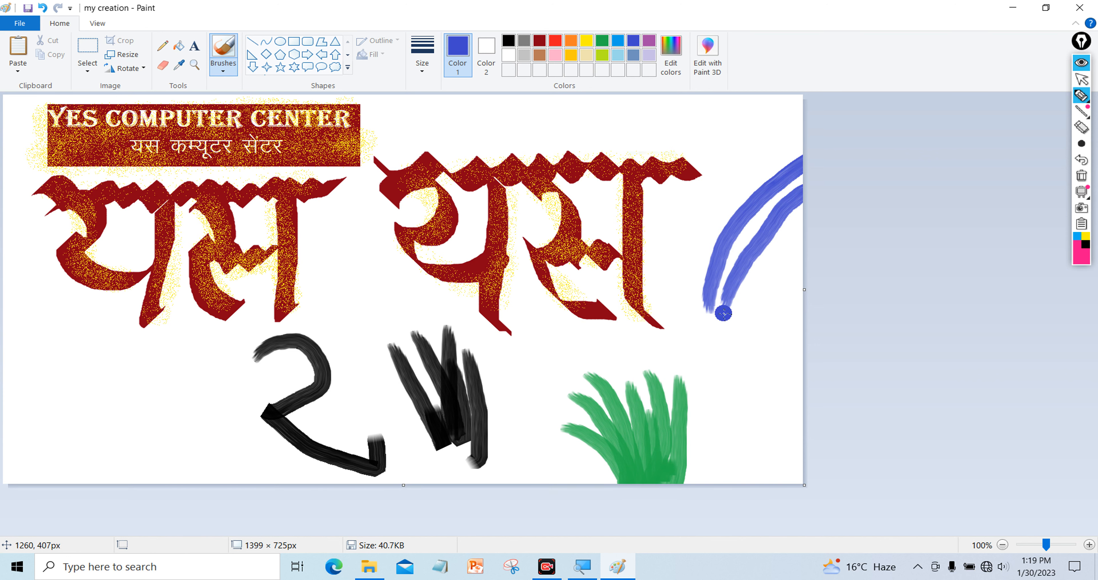
left_click_drag(800, 171, 689, 303)
left_click_drag(772, 187, 694, 284)
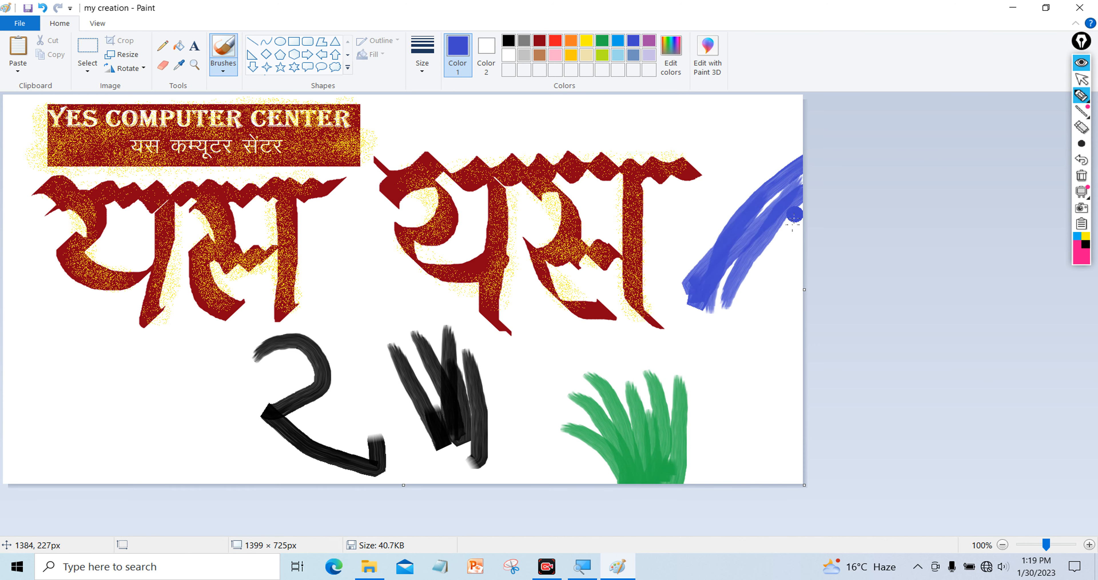
left_click_drag(790, 219, 708, 326)
mouse_move(787, 195)
left_mouse_down()
mouse_move(713, 305)
mouse_move(817, 206)
mouse_move(725, 279)
left_mouse_up()
mouse_move(767, 212)
left_mouse_down()
mouse_move(770, 270)
mouse_move(777, 258)
left_mouse_up()
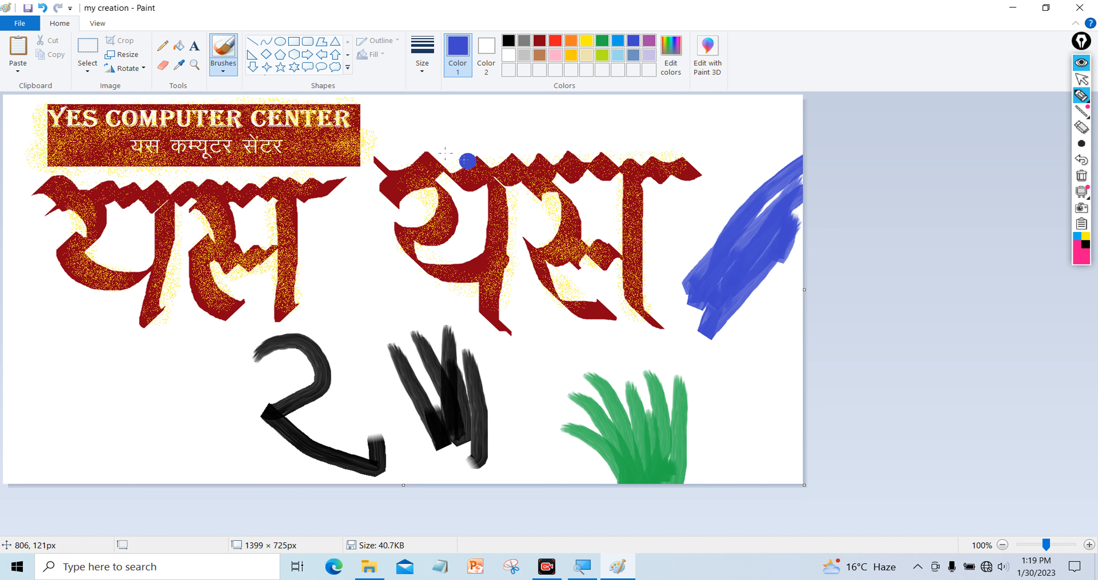
Switch to the Crayon brush and scribble a thick blue patch at the lower left
left_click(223, 66)
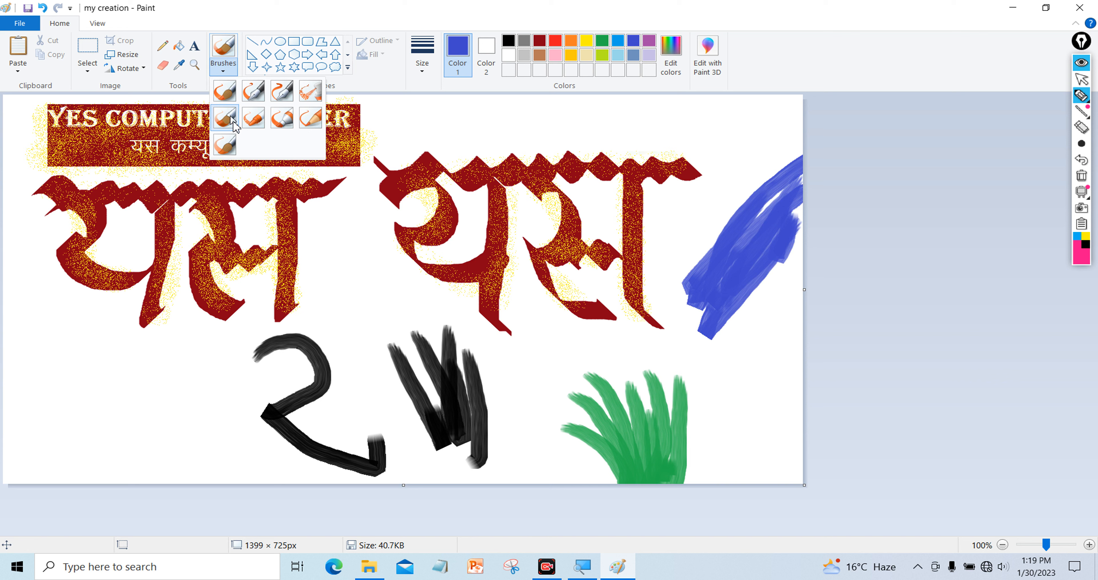
left_click(258, 123)
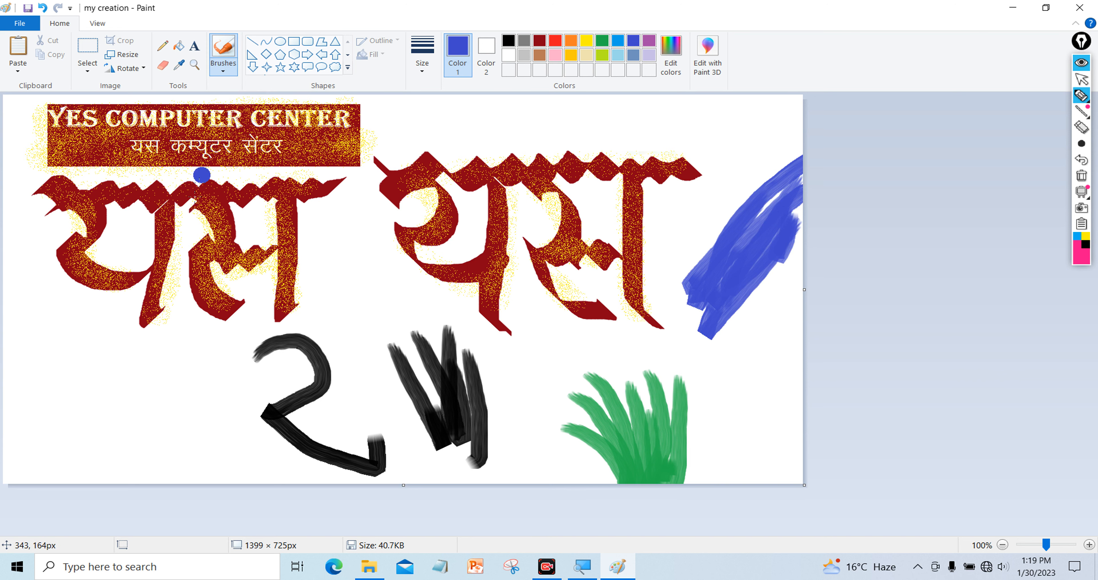
mouse_move(20, 348)
left_mouse_down()
mouse_move(43, 354)
mouse_move(104, 400)
left_mouse_up()
mouse_move(21, 375)
left_mouse_down()
mouse_move(69, 386)
mouse_move(17, 361)
mouse_move(94, 379)
mouse_move(6, 311)
mouse_move(168, 369)
mouse_move(124, 329)
mouse_move(43, 338)
mouse_move(86, 316)
left_mouse_up()
left_click(219, 71)
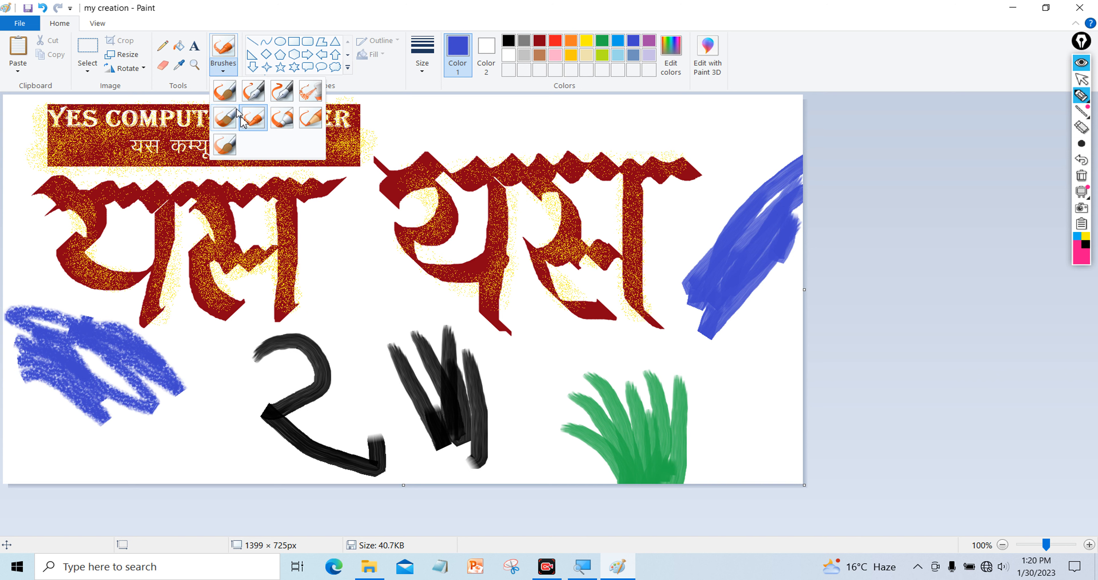
Paint five translucent blue Marker strokes across the left red lettering
left_click(279, 122)
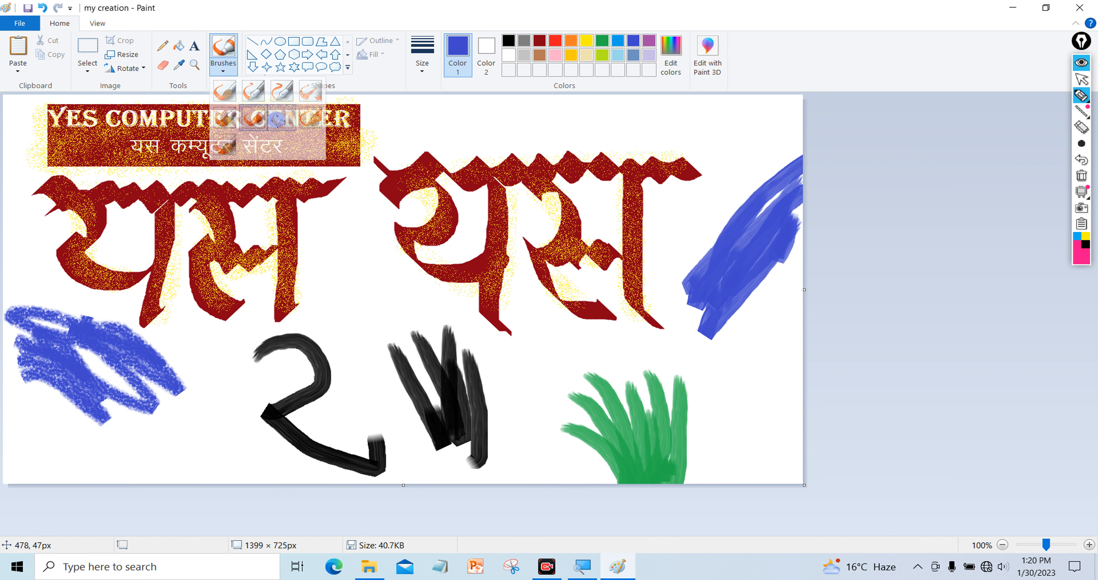
left_click_drag(323, 224, 358, 314)
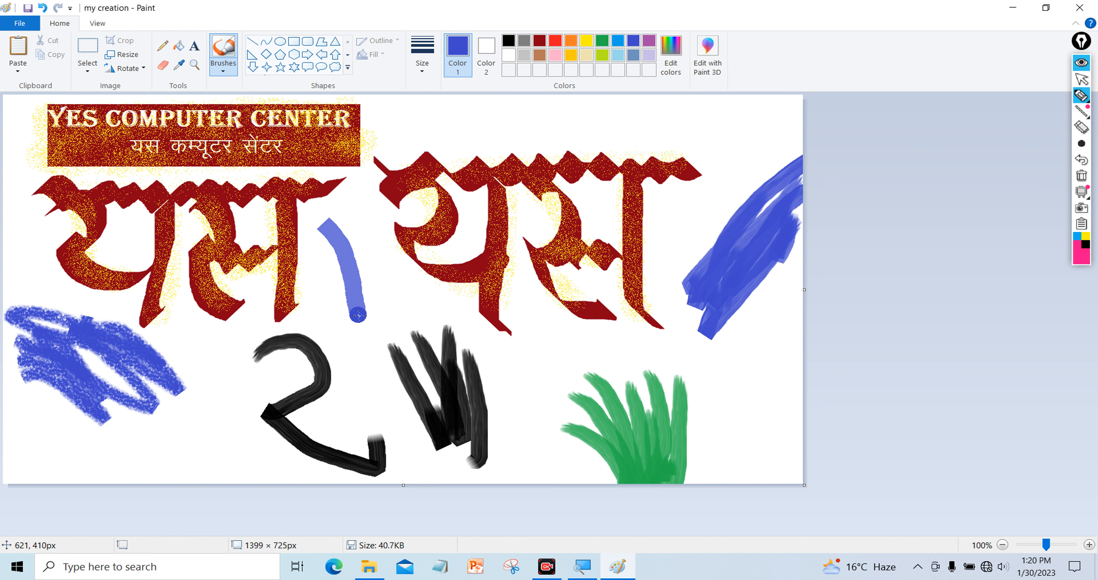
left_click_drag(21, 193, 433, 195)
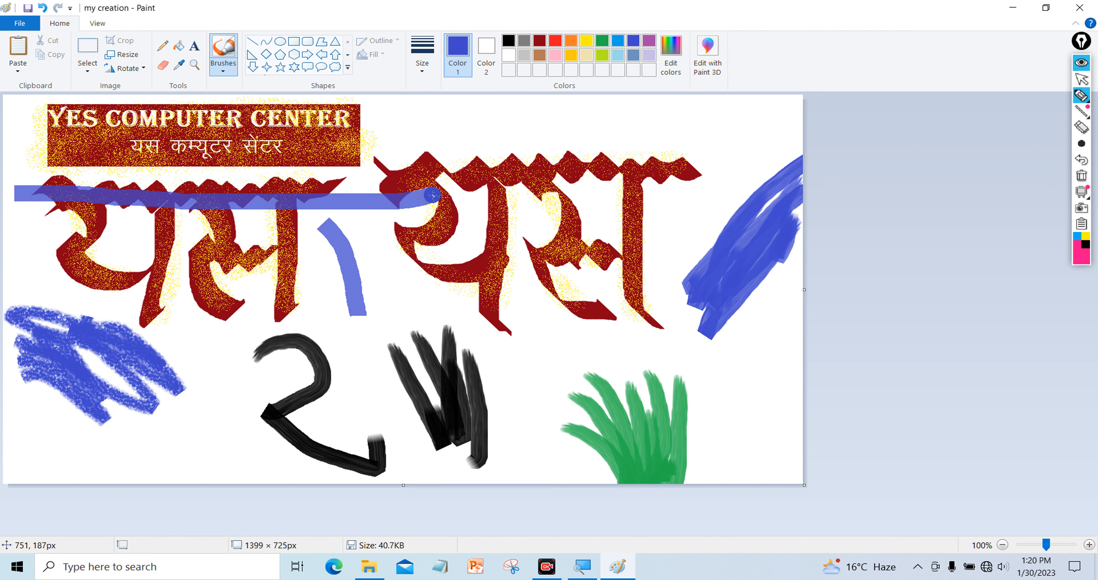
left_click_drag(21, 208, 332, 252)
mouse_move(112, 213)
left_mouse_down()
mouse_move(332, 226)
mouse_move(237, 233)
mouse_move(294, 241)
left_mouse_up()
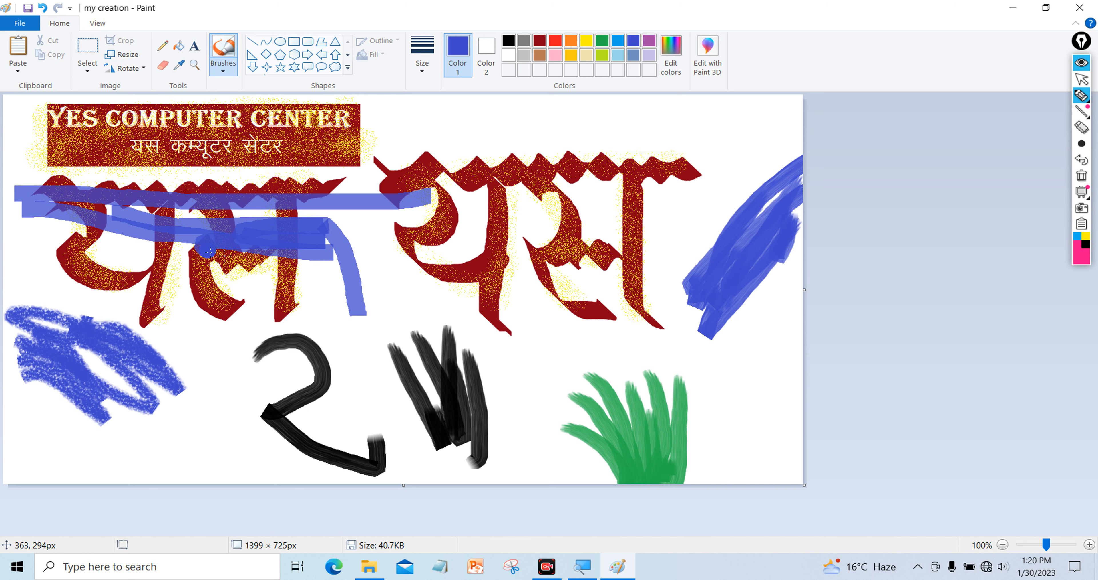
mouse_move(65, 268)
left_mouse_down()
mouse_move(324, 316)
mouse_move(84, 266)
mouse_move(260, 285)
mouse_move(111, 269)
mouse_move(373, 280)
left_mouse_up()
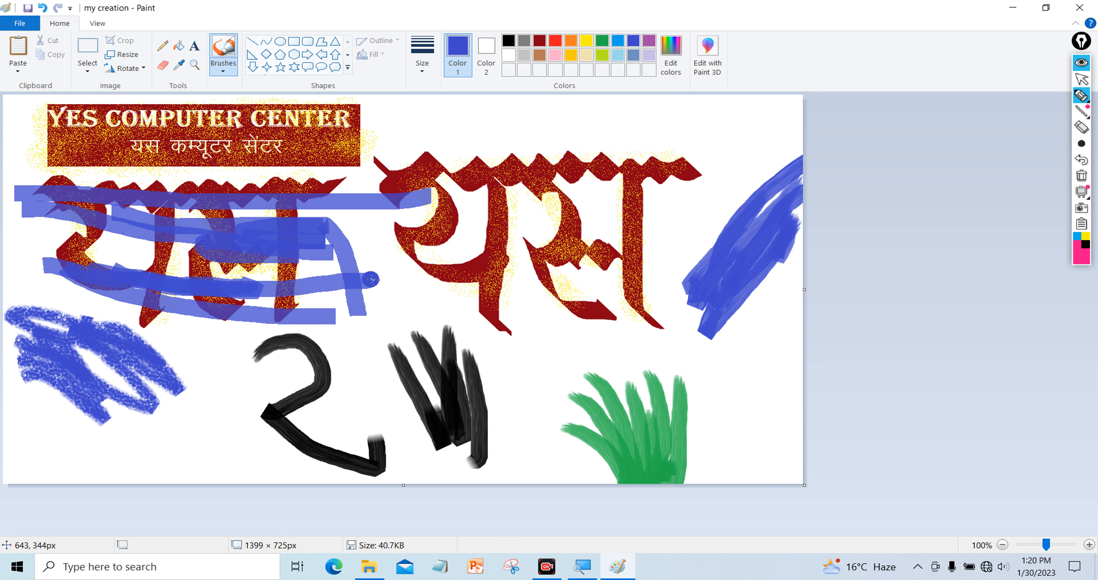
left_click(222, 72)
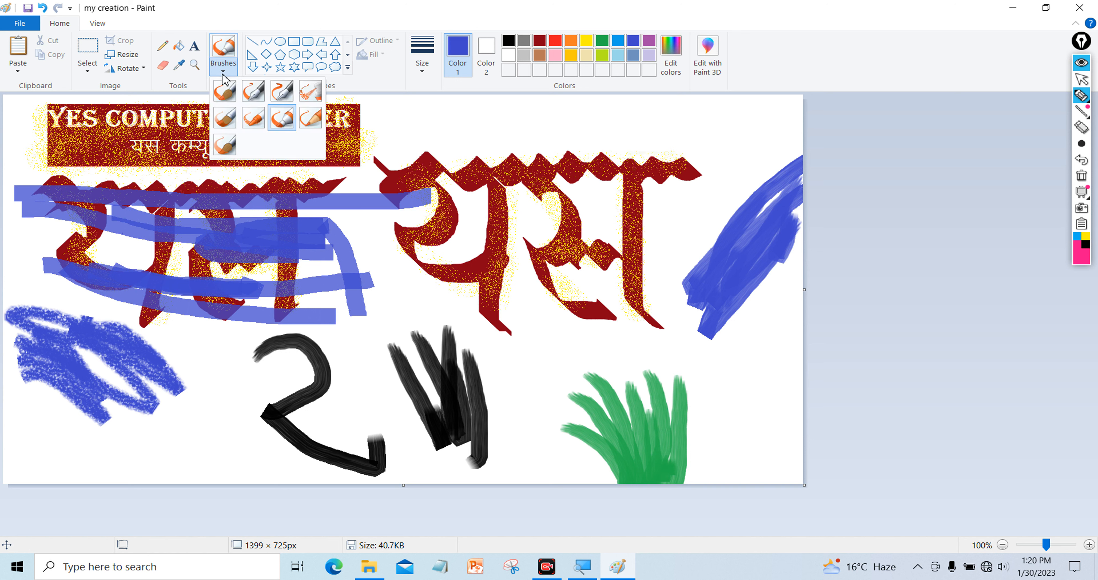
With the Natural pencil brush, draw a thin pale blue top line and wash blue over the black strokes
left_click(317, 116)
left_click_drag(392, 122, 514, 117)
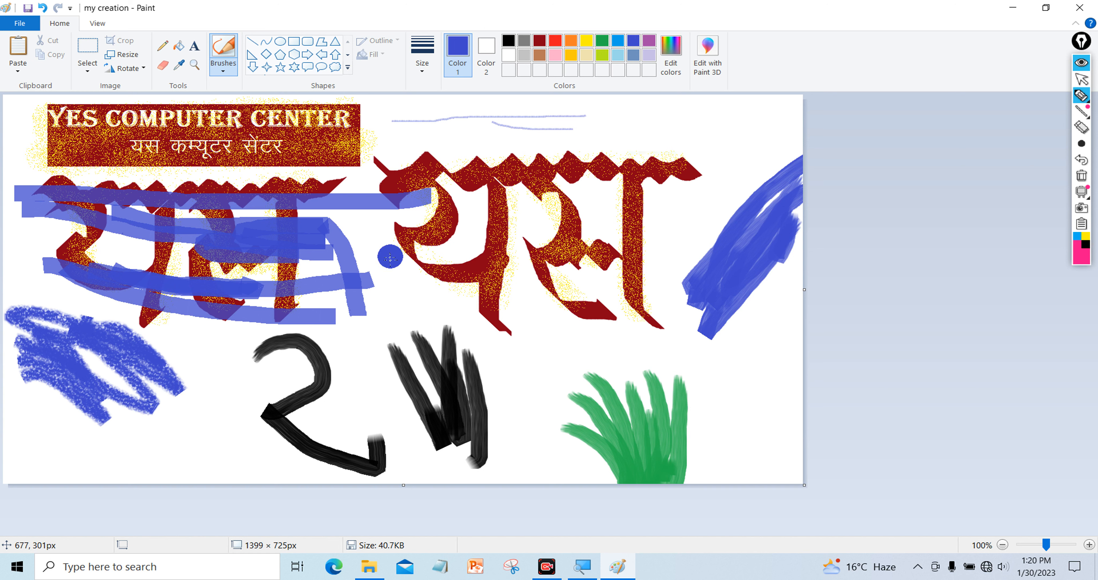
mouse_move(386, 306)
left_mouse_down()
mouse_move(483, 330)
mouse_move(337, 328)
mouse_move(491, 350)
mouse_move(490, 383)
mouse_move(358, 375)
mouse_move(345, 400)
mouse_move(325, 384)
mouse_move(462, 377)
mouse_move(448, 355)
mouse_move(376, 357)
mouse_move(426, 403)
mouse_move(381, 426)
mouse_move(337, 401)
mouse_move(490, 398)
mouse_move(446, 365)
mouse_move(346, 355)
left_mouse_up()
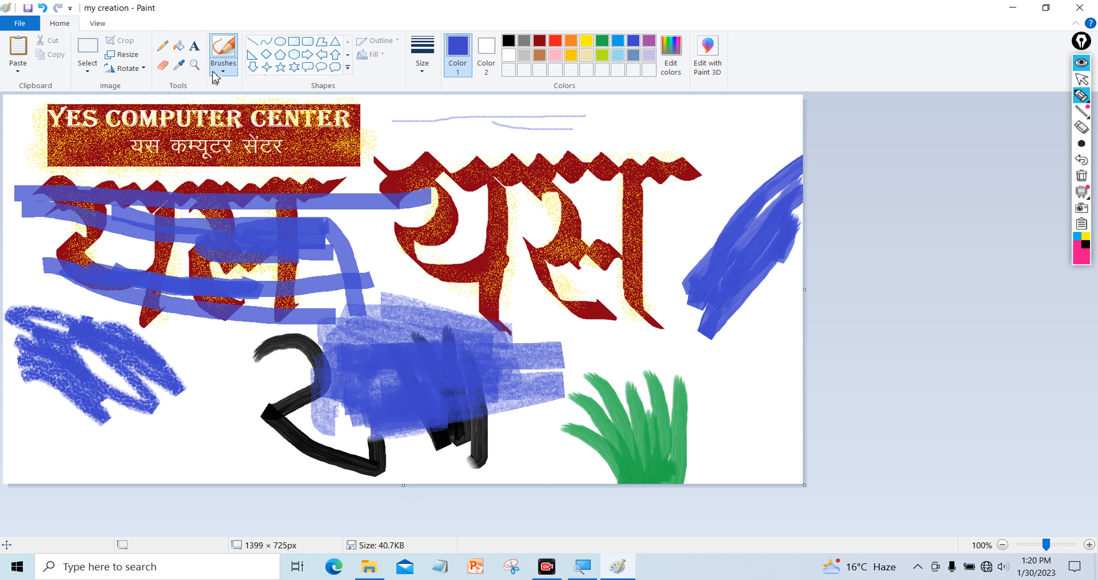
left_click(223, 64)
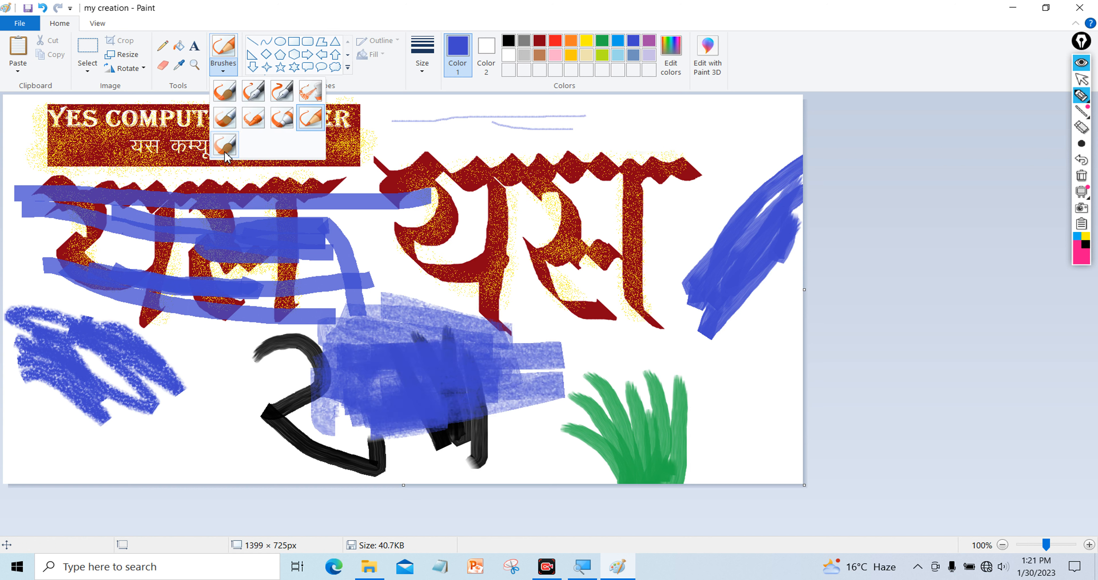
With the Watercolour brush, paint a blue diagonal stroke and a tuft of green grass blades at lower left
left_click(224, 149)
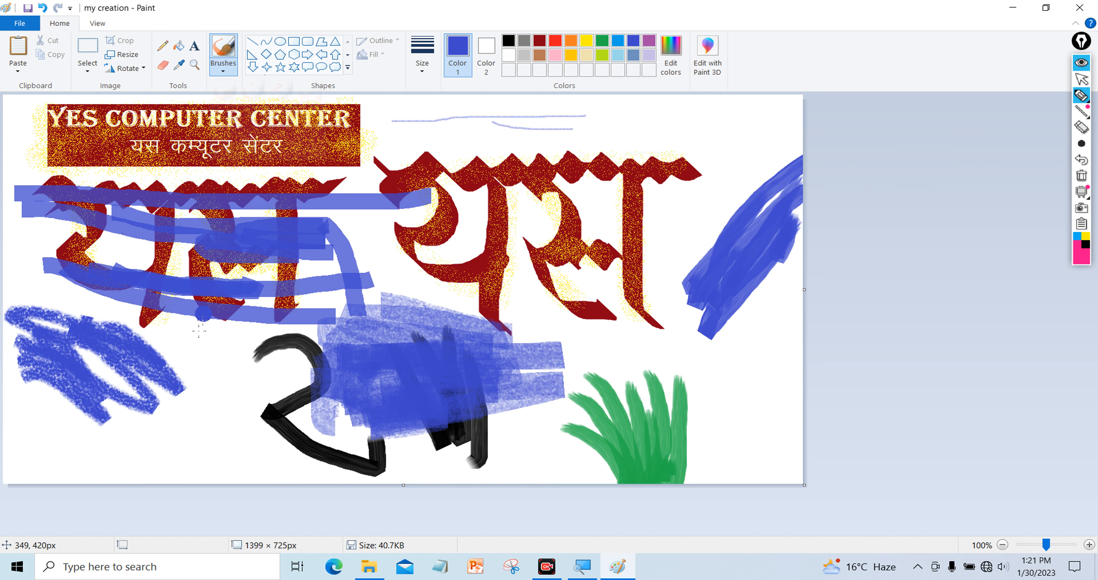
mouse_move(164, 332)
left_mouse_down()
mouse_move(202, 419)
mouse_move(189, 351)
mouse_move(220, 446)
left_mouse_up()
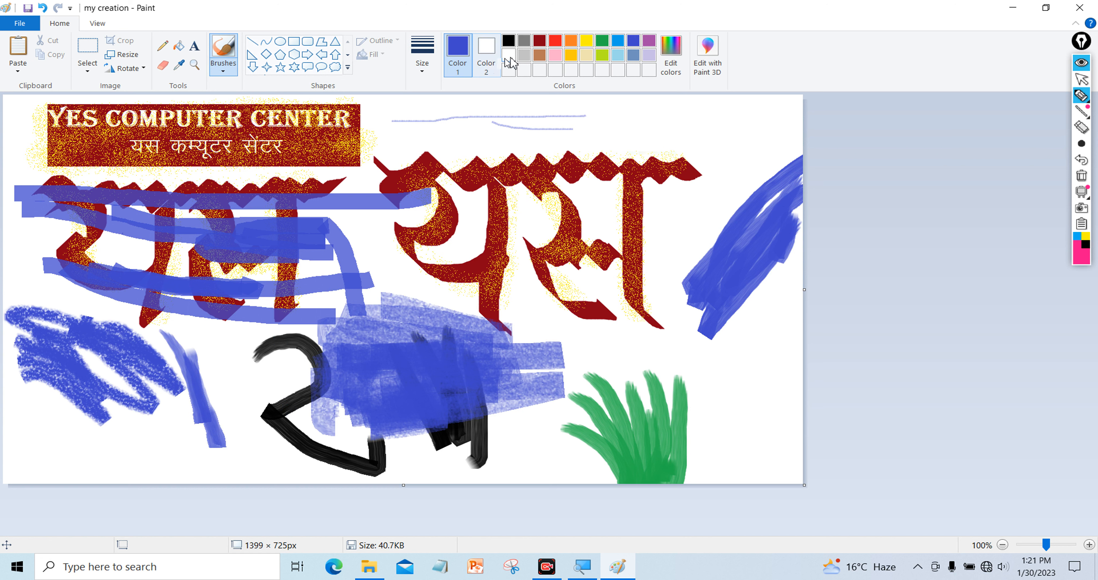
left_click(602, 41)
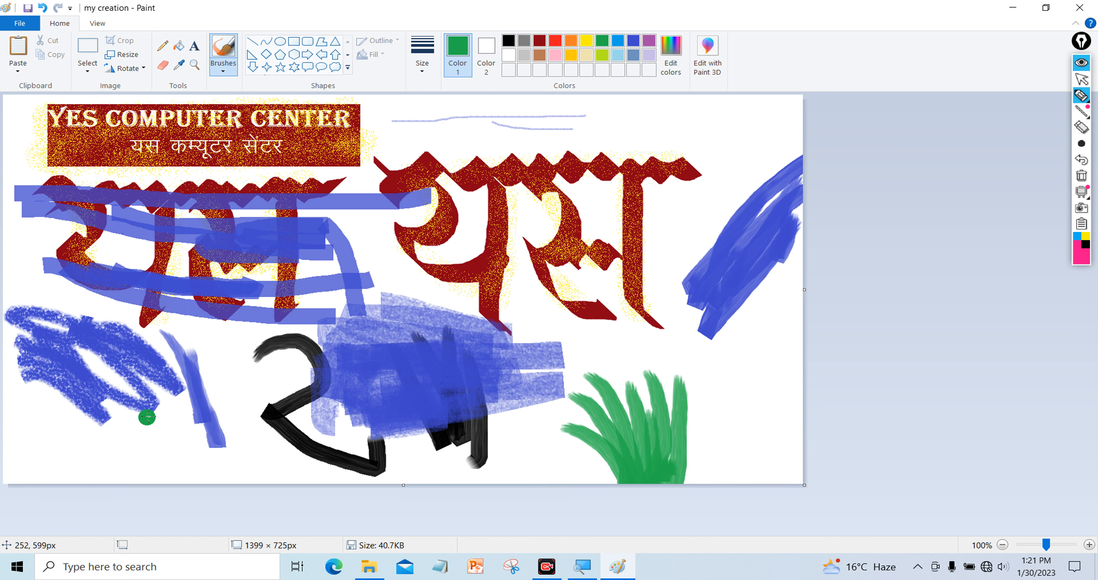
mouse_move(147, 421)
left_mouse_down()
mouse_move(178, 460)
mouse_move(181, 482)
left_mouse_up()
left_click_drag(181, 422, 192, 483)
left_click_drag(197, 428, 193, 482)
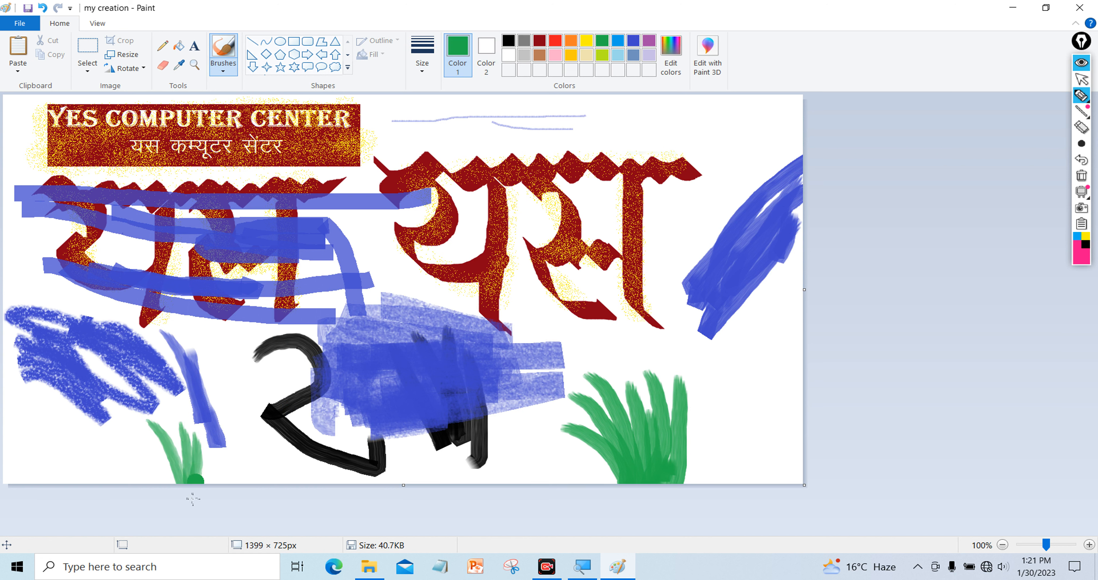
left_click_drag(211, 430, 213, 479)
mouse_move(128, 436)
left_mouse_down()
mouse_move(176, 502)
mouse_move(136, 439)
mouse_move(177, 485)
left_mouse_up()
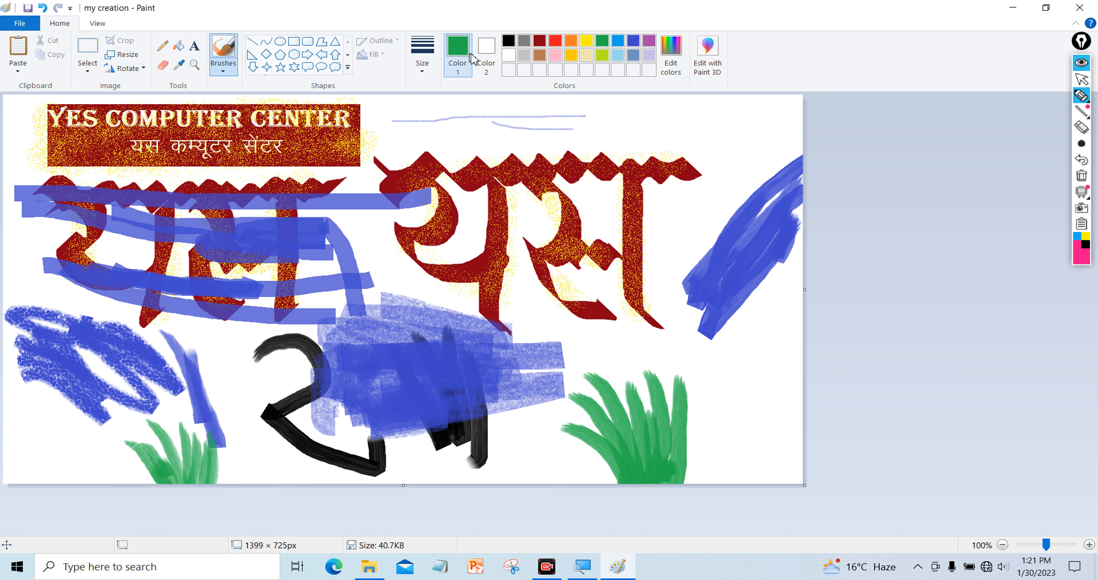
Paint a cluster of light-blue blades in the bottom-left corner
left_click(618, 43)
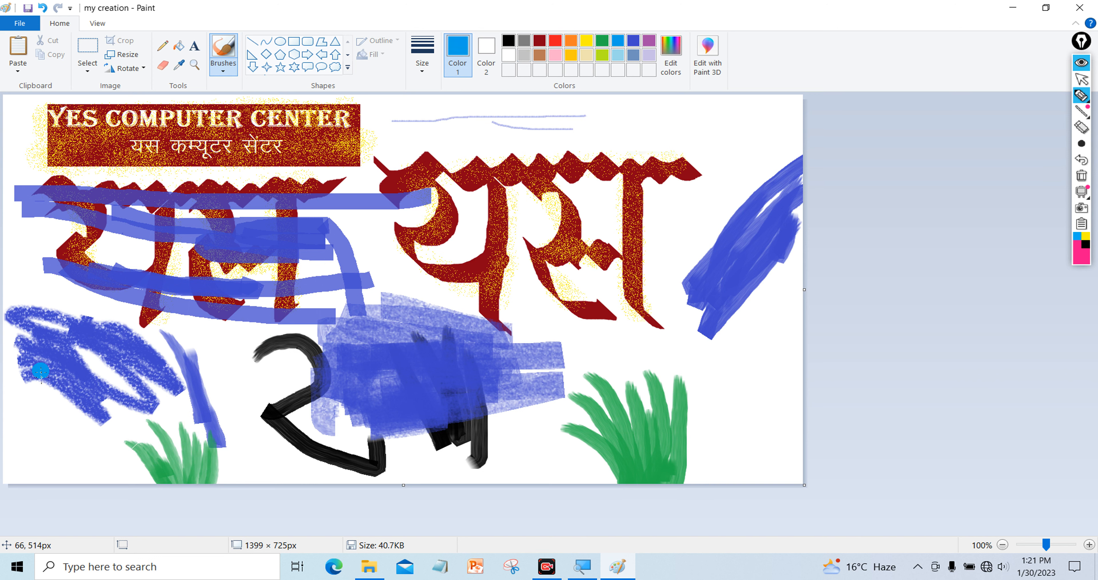
left_click_drag(36, 371, 6, 481)
left_click_drag(40, 403, 17, 490)
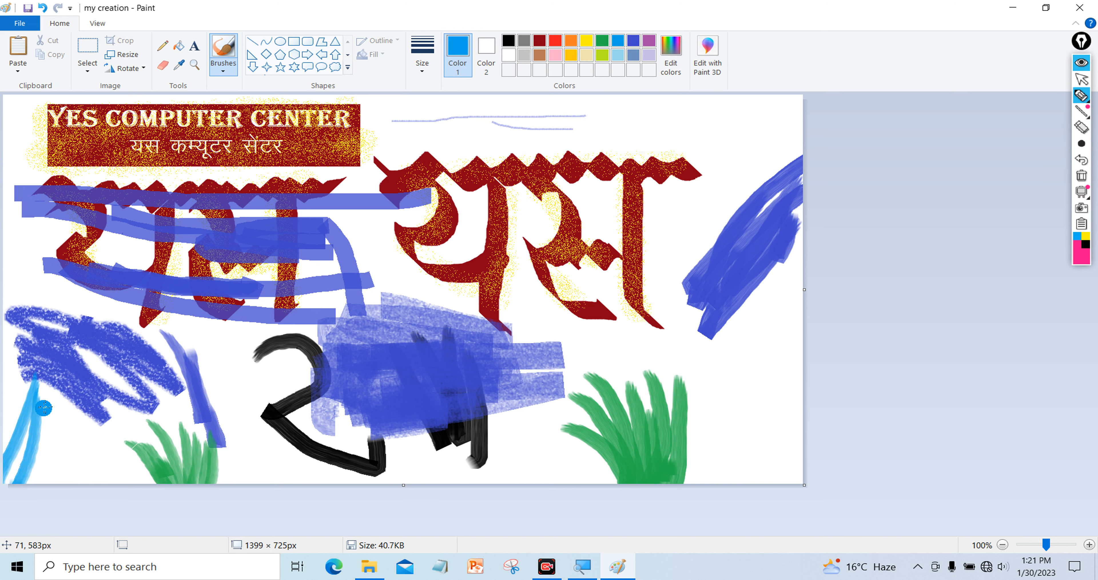
left_click_drag(40, 397, 5, 485)
mouse_move(41, 406)
left_mouse_down()
mouse_move(4, 494)
mouse_move(45, 399)
mouse_move(30, 490)
mouse_move(55, 405)
mouse_move(35, 480)
left_mouse_up()
left_click_drag(56, 407, 52, 481)
left_click_drag(83, 417, 48, 483)
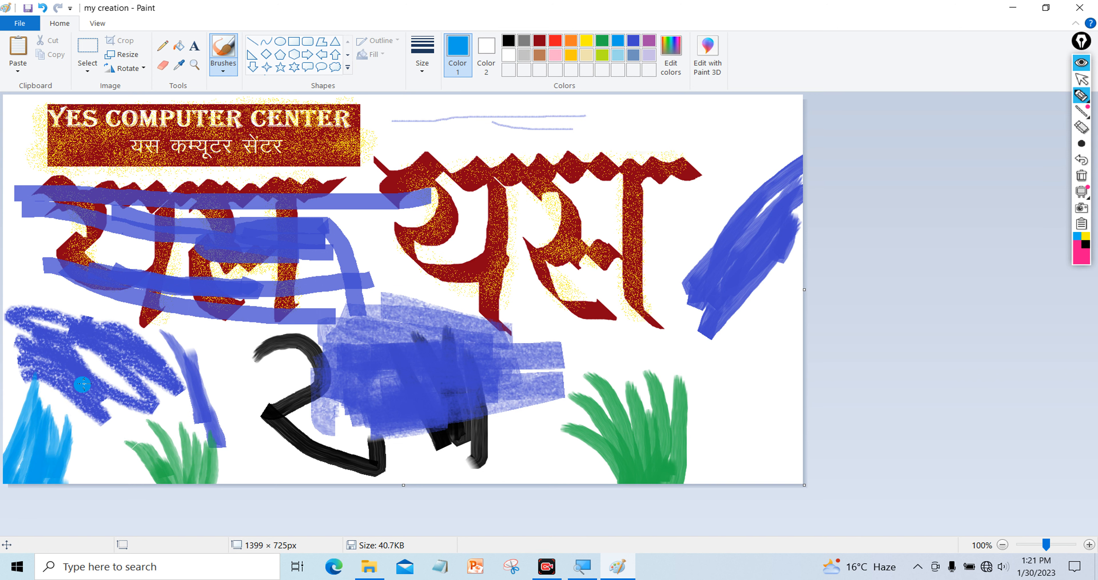
left_click_drag(88, 368, 55, 455)
Add pointed tips and extra height to the light-blue blades
mouse_move(106, 327)
left_mouse_down()
mouse_move(52, 445)
mouse_move(47, 432)
left_mouse_up()
left_click_drag(85, 344, 65, 409)
left_click_drag(77, 336, 29, 434)
left_click_drag(43, 360, 11, 441)
left_click_drag(79, 309, 51, 405)
mouse_move(54, 326)
left_mouse_down()
mouse_move(41, 420)
mouse_move(48, 385)
left_mouse_up()
mouse_move(62, 308)
left_mouse_down()
mouse_move(52, 389)
mouse_move(61, 401)
mouse_move(69, 379)
left_mouse_up()
left_click_drag(88, 322, 60, 480)
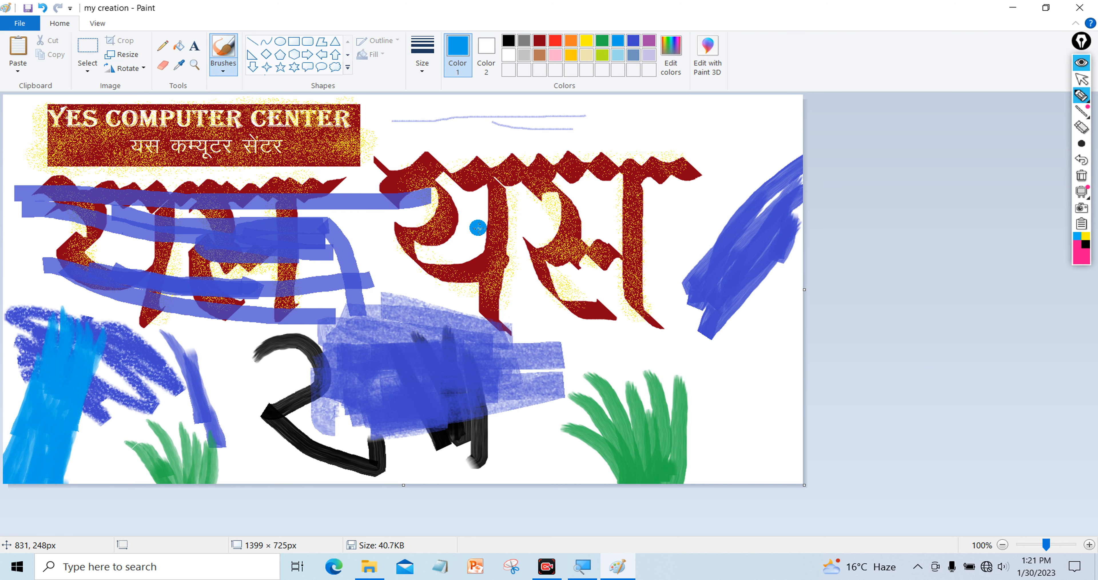
Clear the whole canvas and draw two parallel horizontal blue lines with the Line shape
key("ctrl+a")
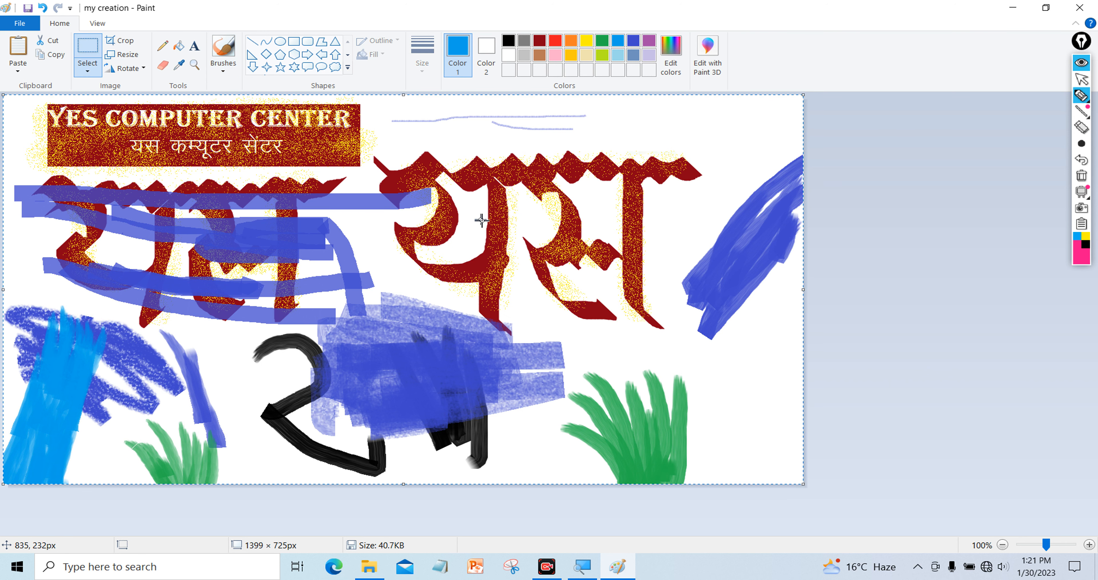
key("Delete")
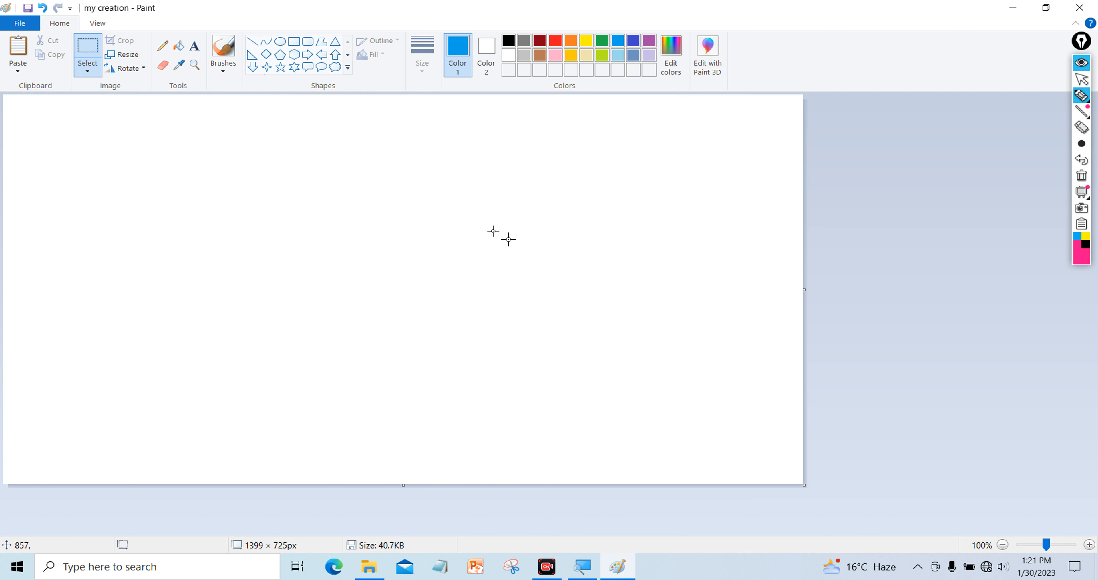
left_click(348, 67)
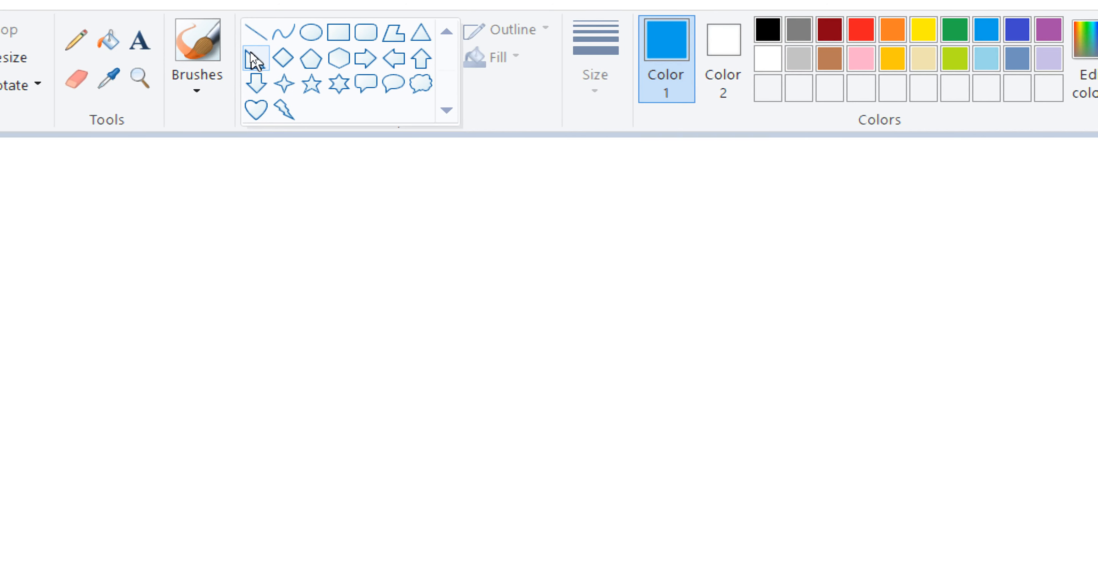
left_click(256, 37)
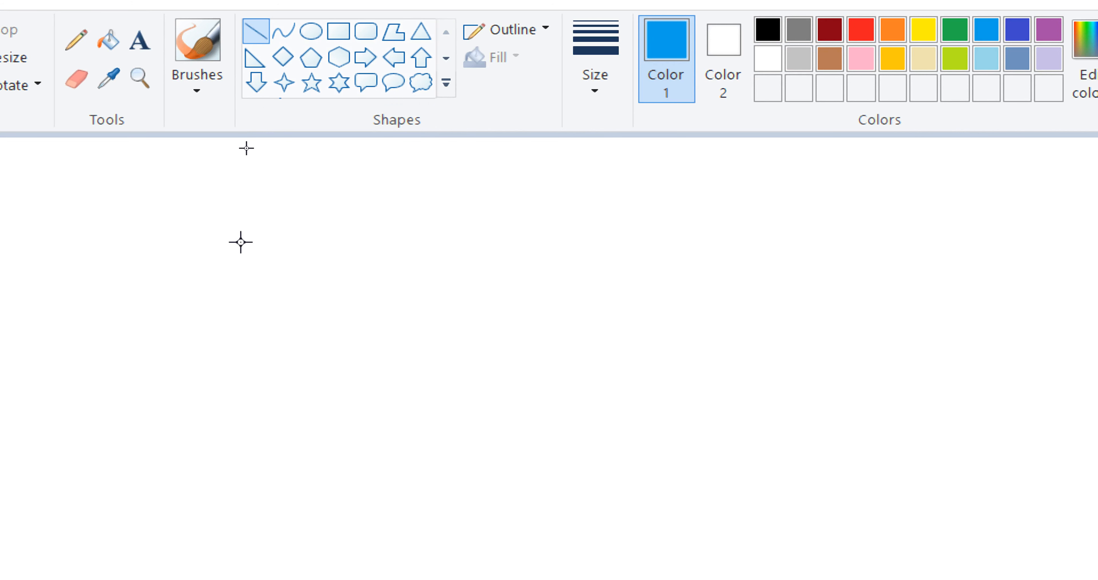
mouse_move(241, 242)
left_mouse_down()
mouse_move(707, 236)
mouse_move(565, 247)
left_mouse_up()
mouse_move(225, 312)
left_mouse_down()
mouse_move(559, 284)
mouse_move(562, 388)
mouse_move(573, 296)
mouse_move(583, 312)
mouse_move(513, 311)
mouse_move(569, 315)
left_mouse_up()
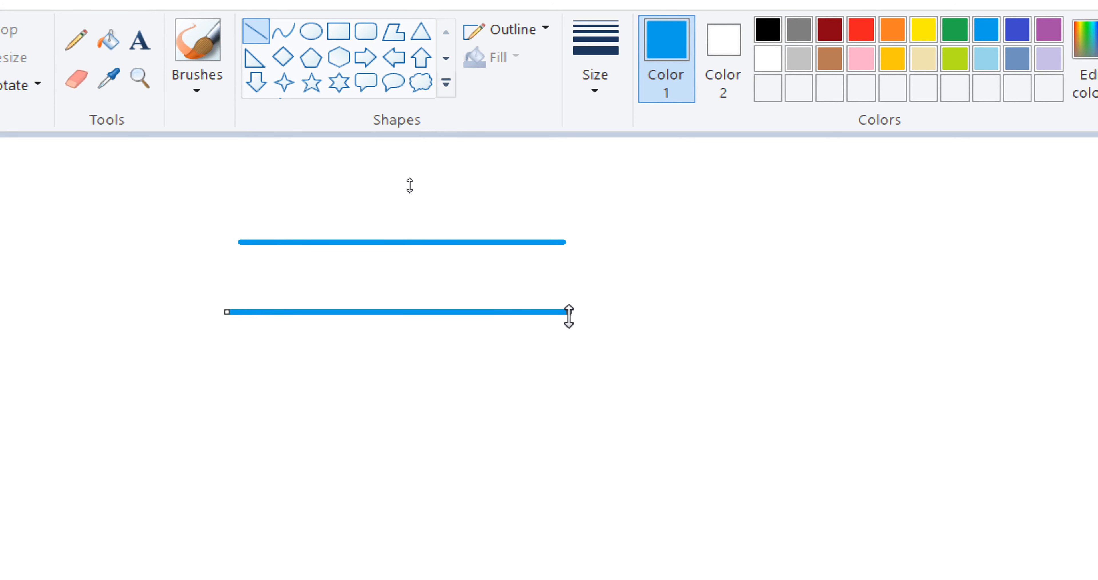
Draw a trial S-curve with the Curve shape, then undo it and both blue lines
left_click(285, 36)
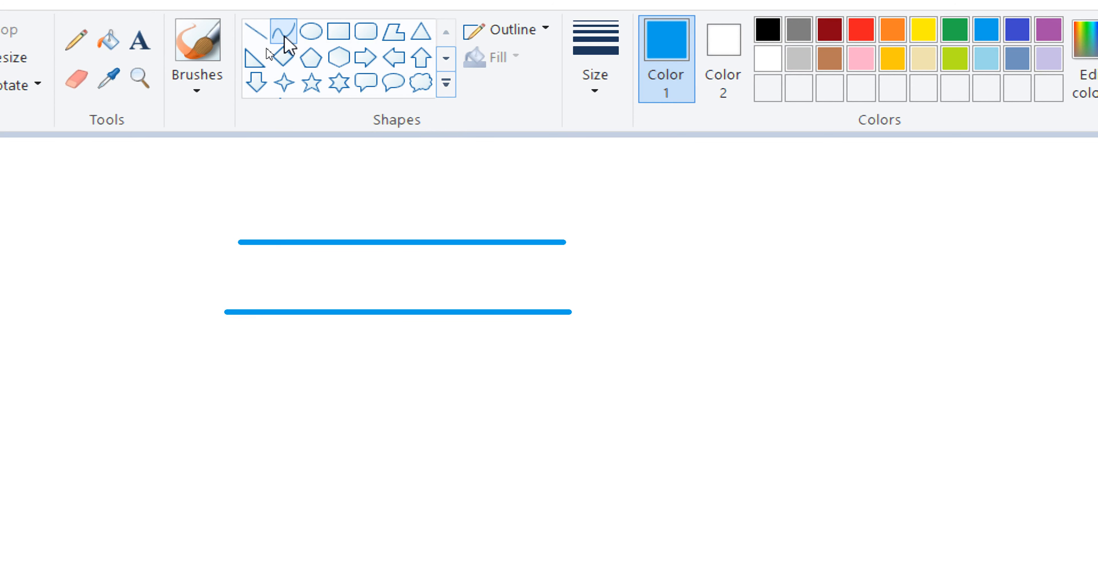
left_click_drag(223, 406, 545, 415)
left_click_drag(302, 397, 308, 349)
left_click_drag(416, 407, 399, 449)
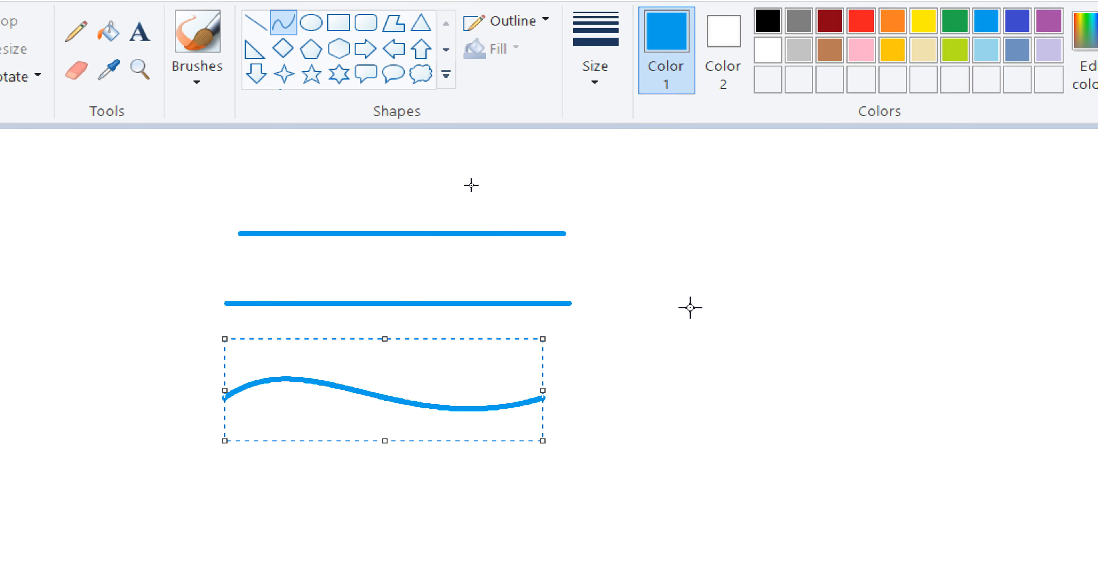
key("ctrl+z")
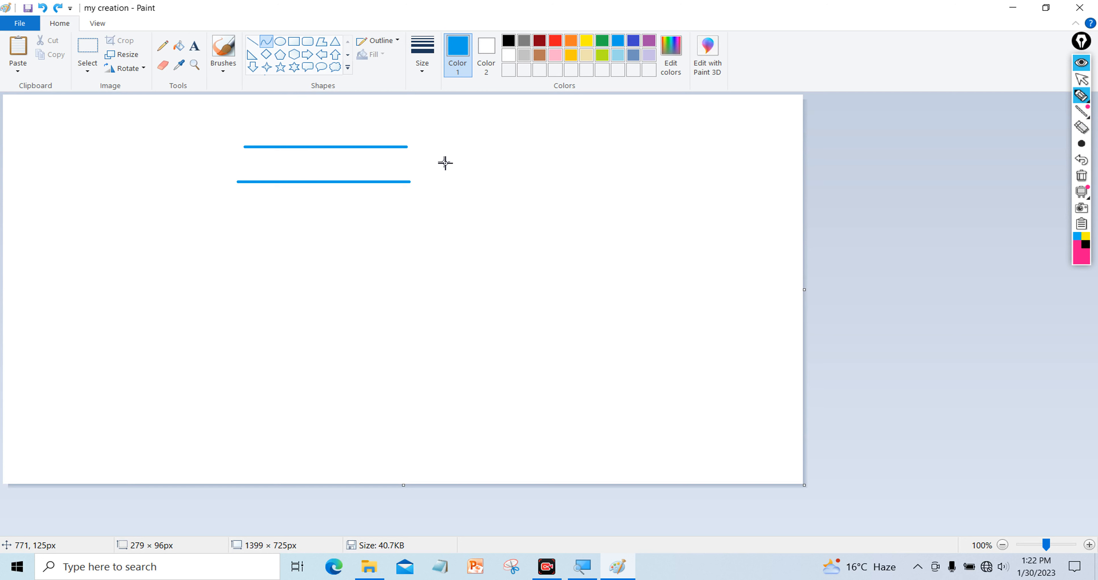
key("ctrl+z")
key("ctrl+z")
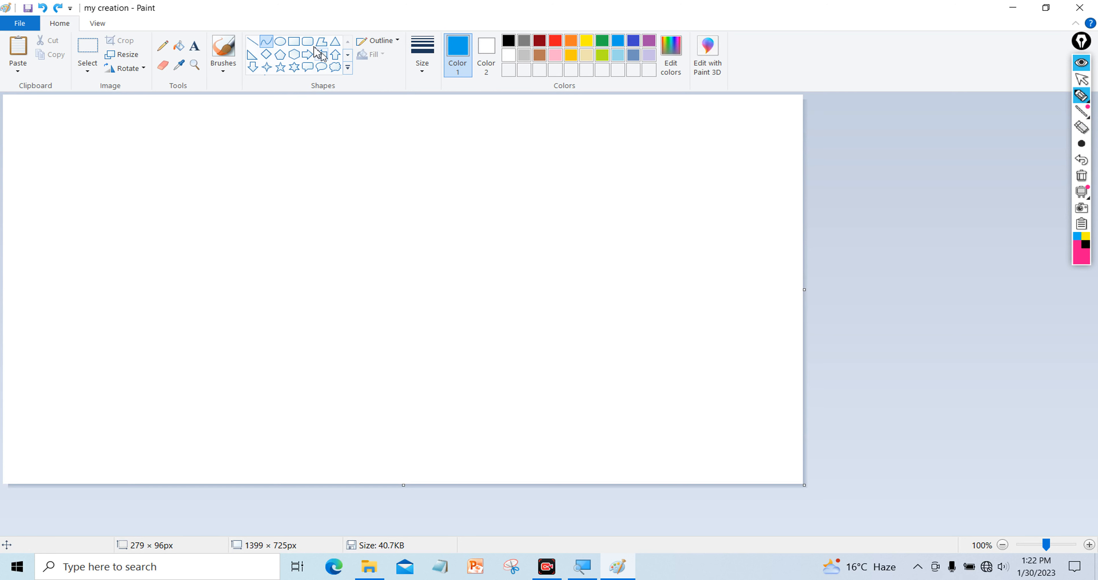
Draw a black S-shaped curve with the Curve tool
left_click(509, 41)
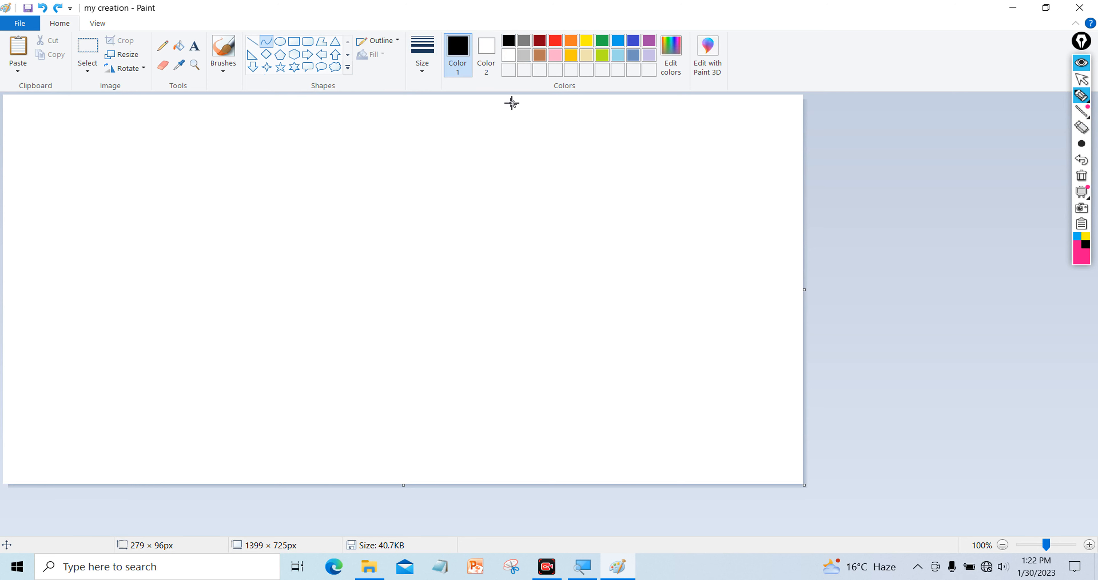
left_click_drag(188, 175, 375, 176)
left_click_drag(236, 167, 239, 136)
left_click_drag(300, 183, 293, 205)
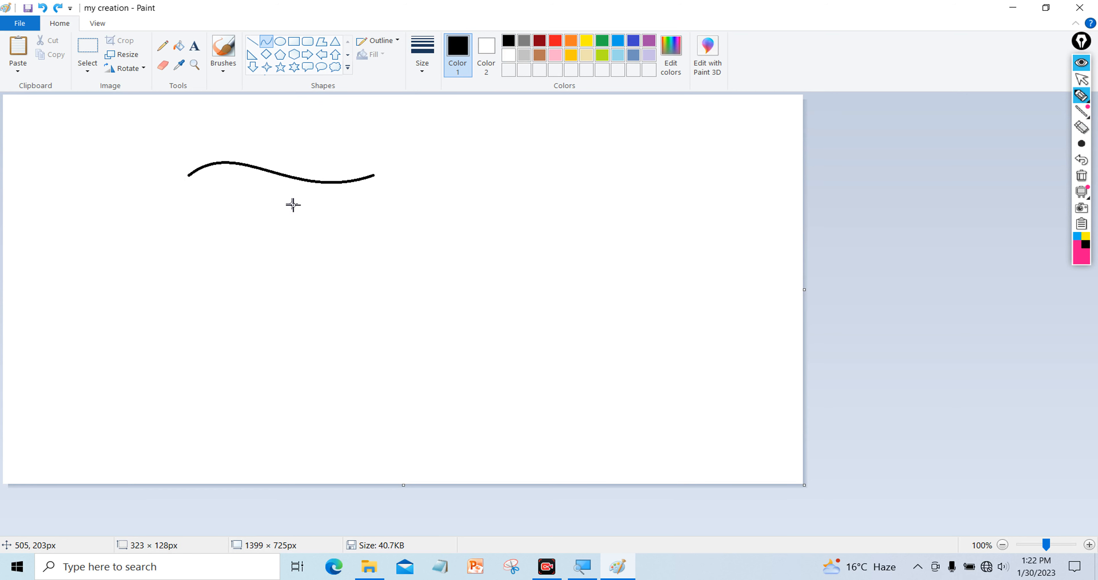
left_click(424, 183)
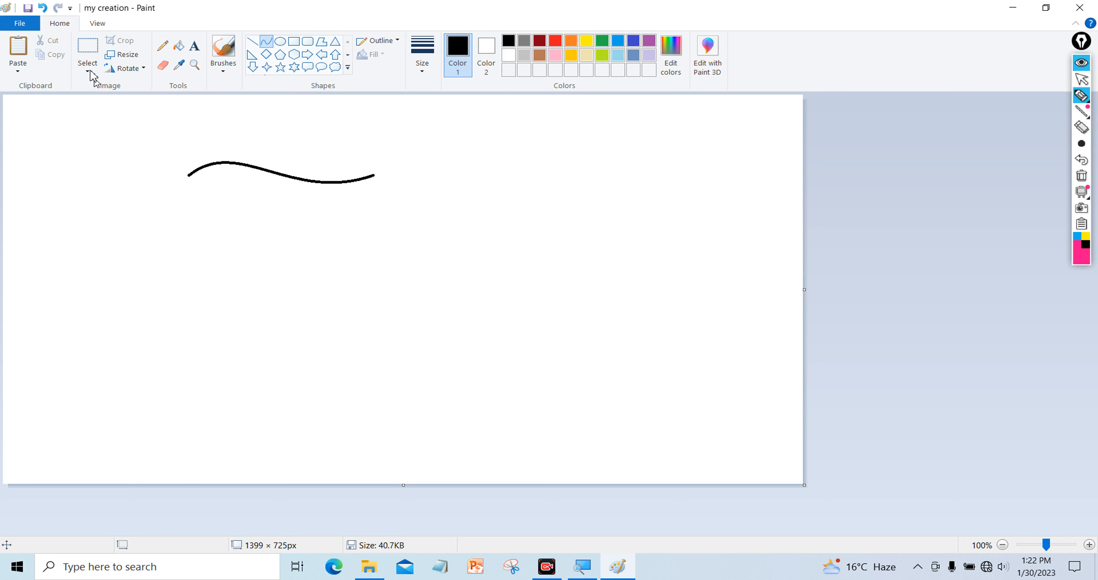
Select the curve with transparent background, copy it and stack three pasted copies below it
left_click(89, 54)
left_click_drag(160, 145, 392, 215)
left_click(87, 70)
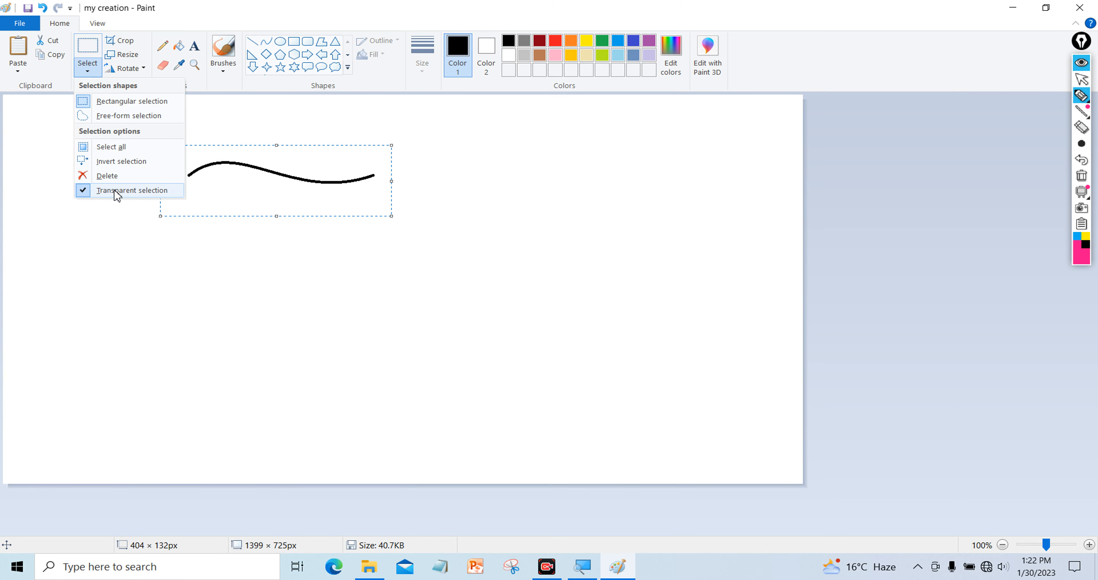
left_click(55, 54)
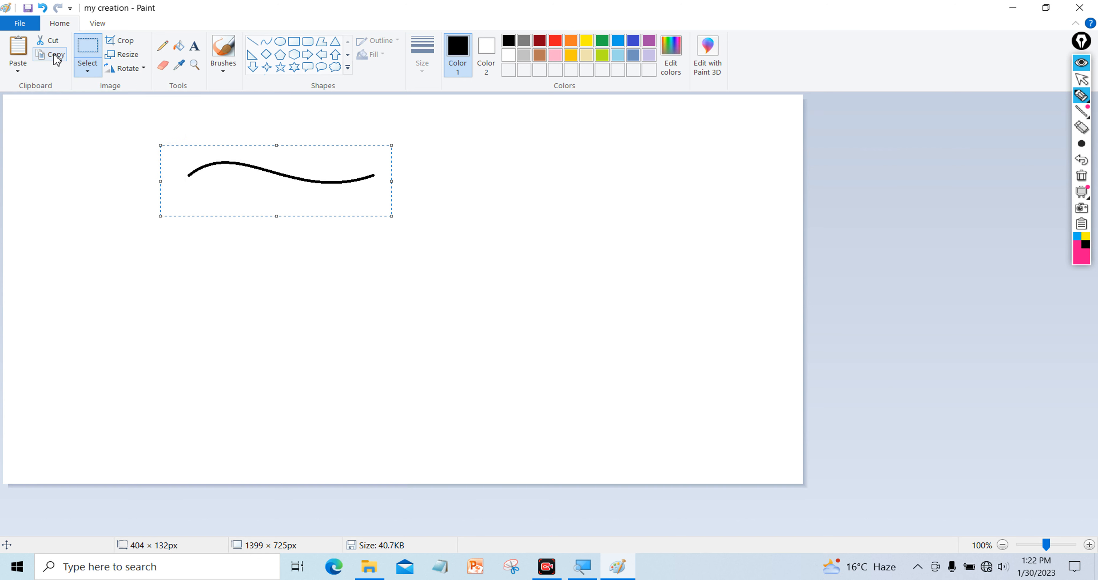
left_click(17, 52)
left_click_drag(103, 135, 265, 216)
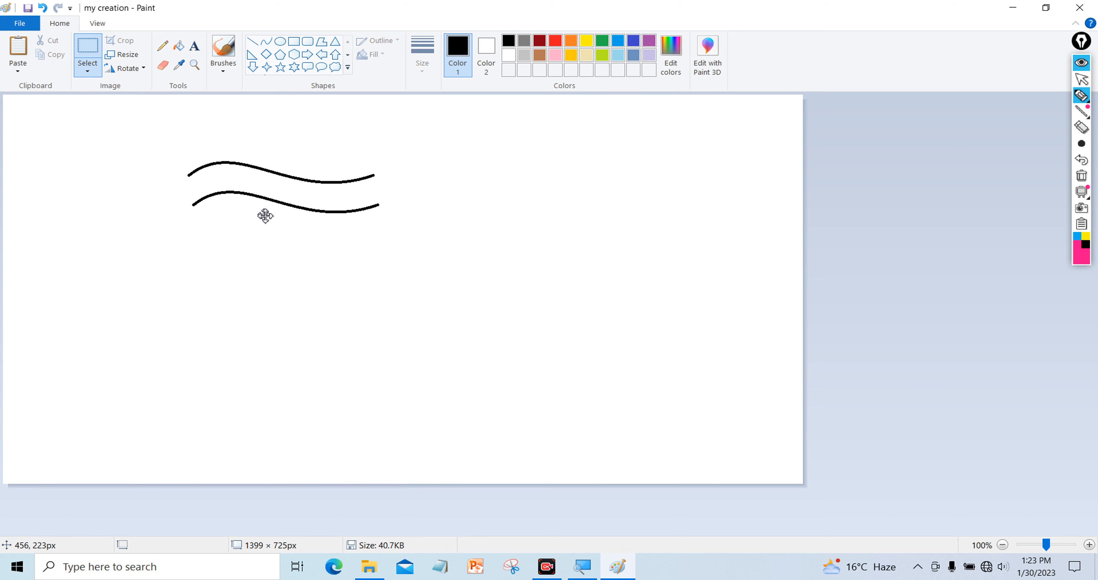
left_click(30, 69)
left_click_drag(111, 146, 275, 256)
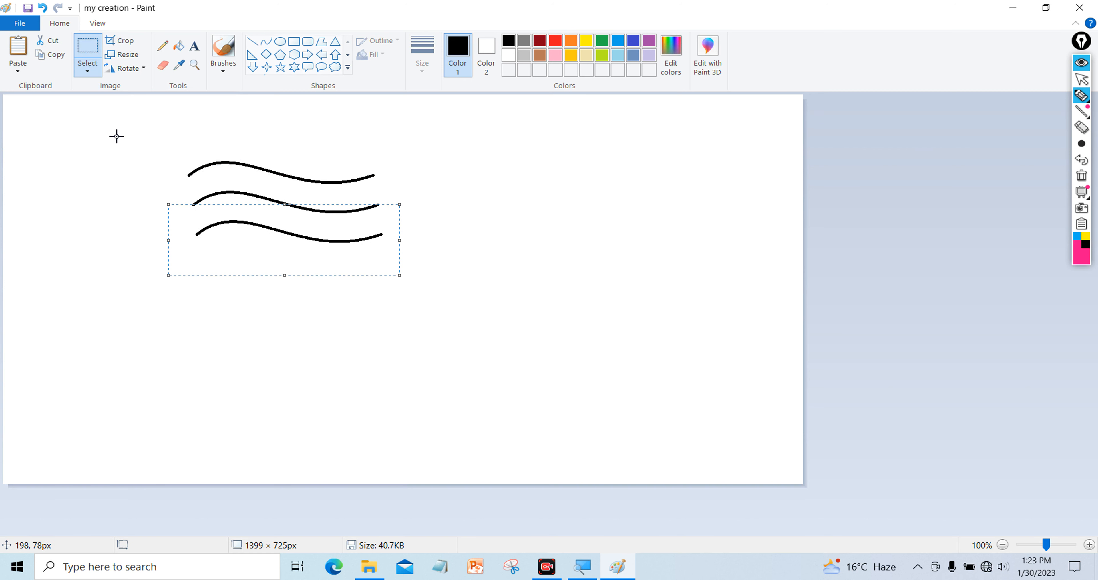
left_click(24, 50)
left_click_drag(107, 157, 281, 294)
left_click(112, 222)
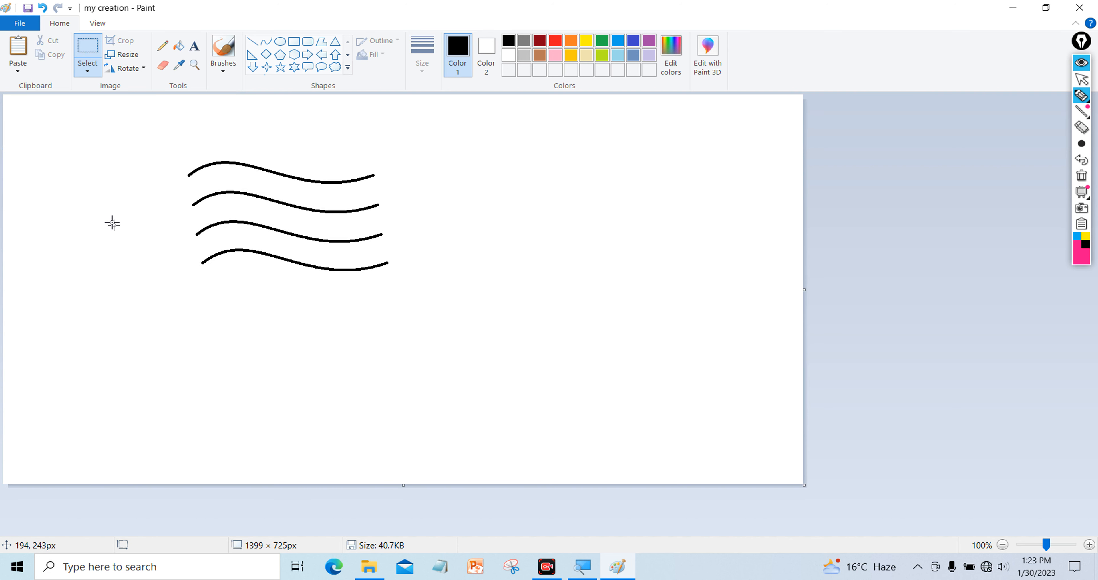
left_click(252, 41)
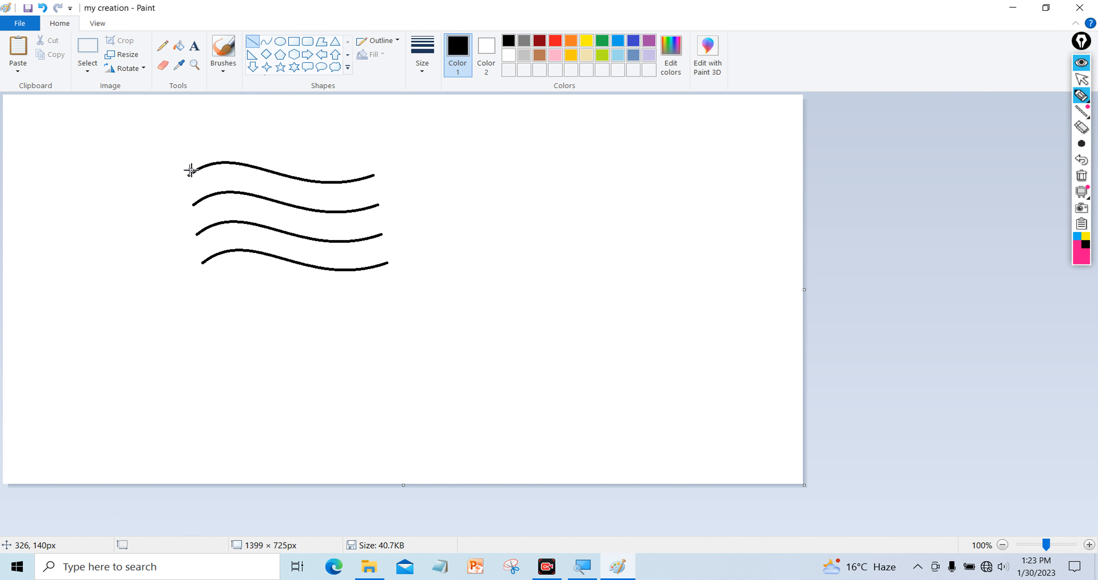
Draw a slanted black flagpole down the left side of the waves
left_click_drag(181, 159, 226, 414)
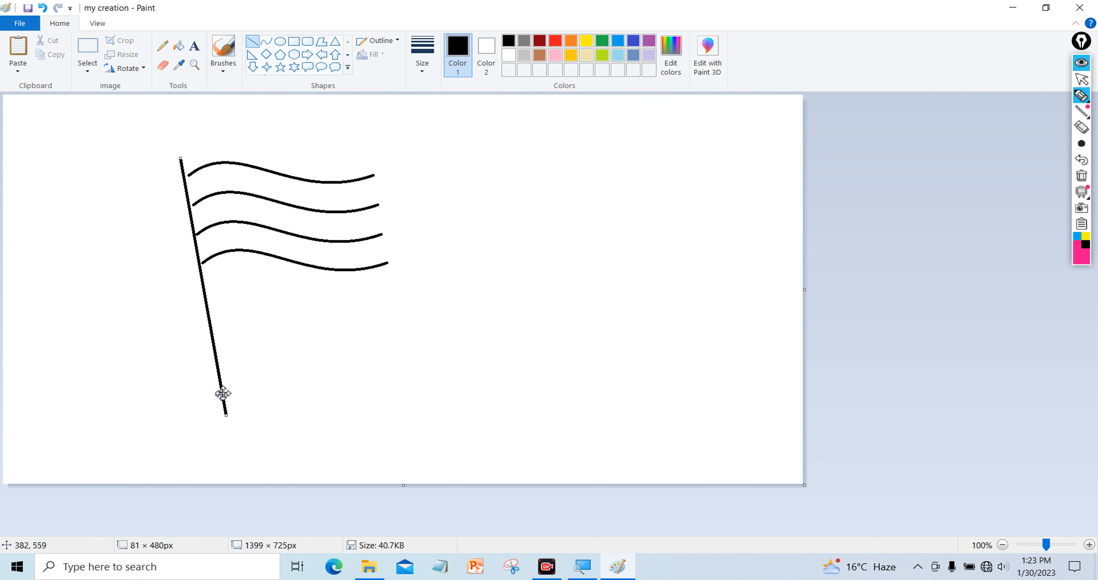
left_click_drag(216, 351, 221, 351)
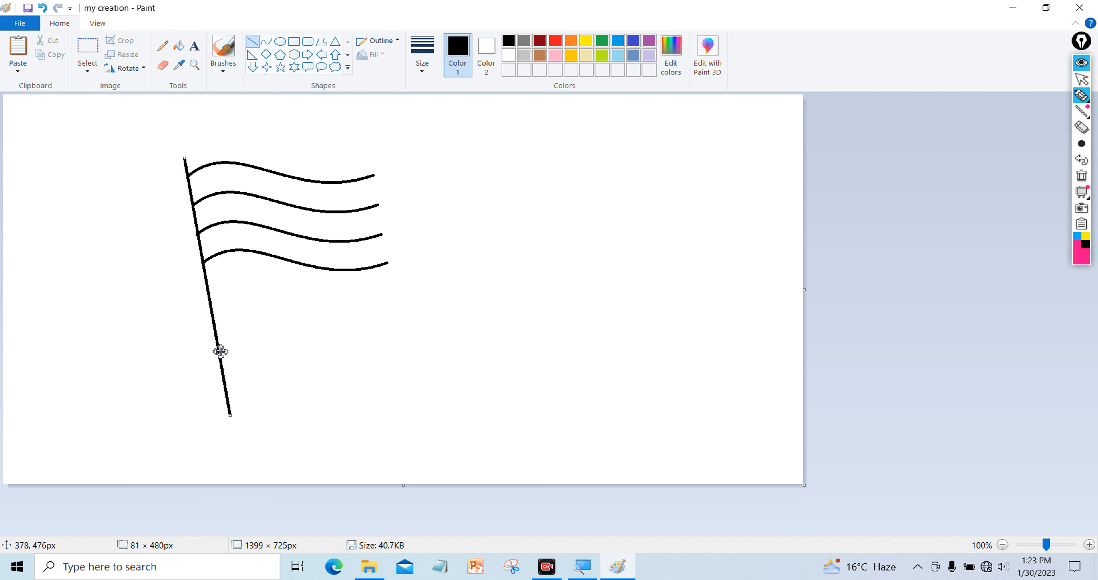
left_click(301, 331)
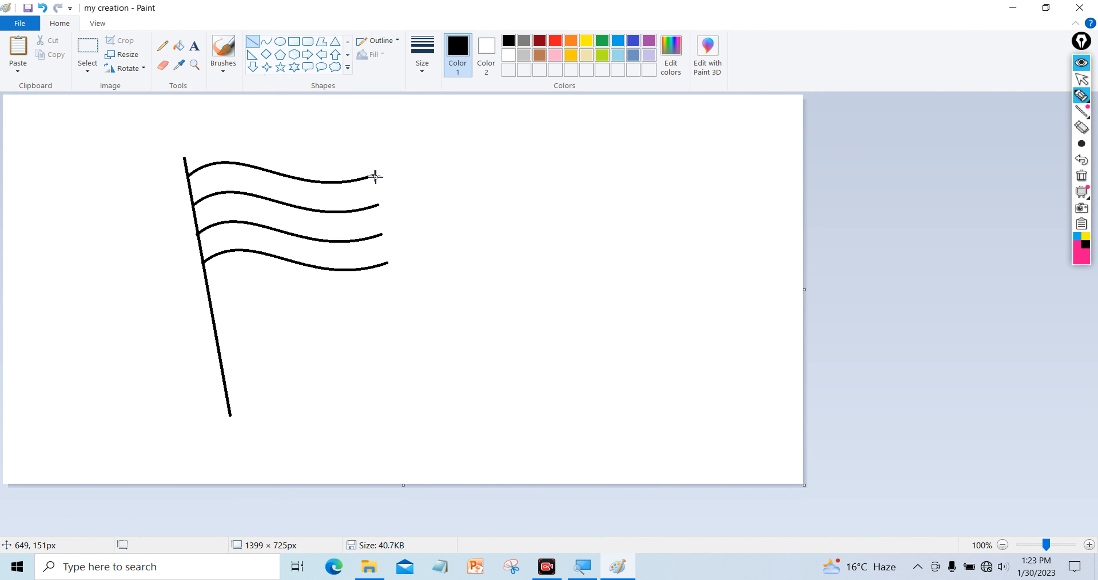
left_click_drag(375, 177, 389, 268)
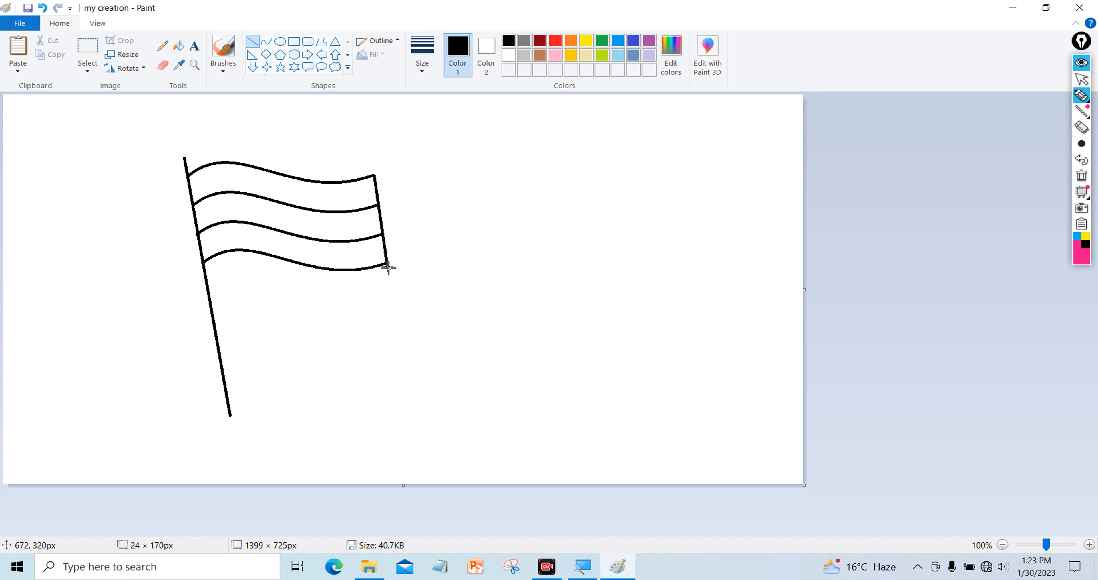
left_click(406, 225)
key("ctrl+z")
Join the right ends of the four waves with three short curved edges
left_click(266, 42)
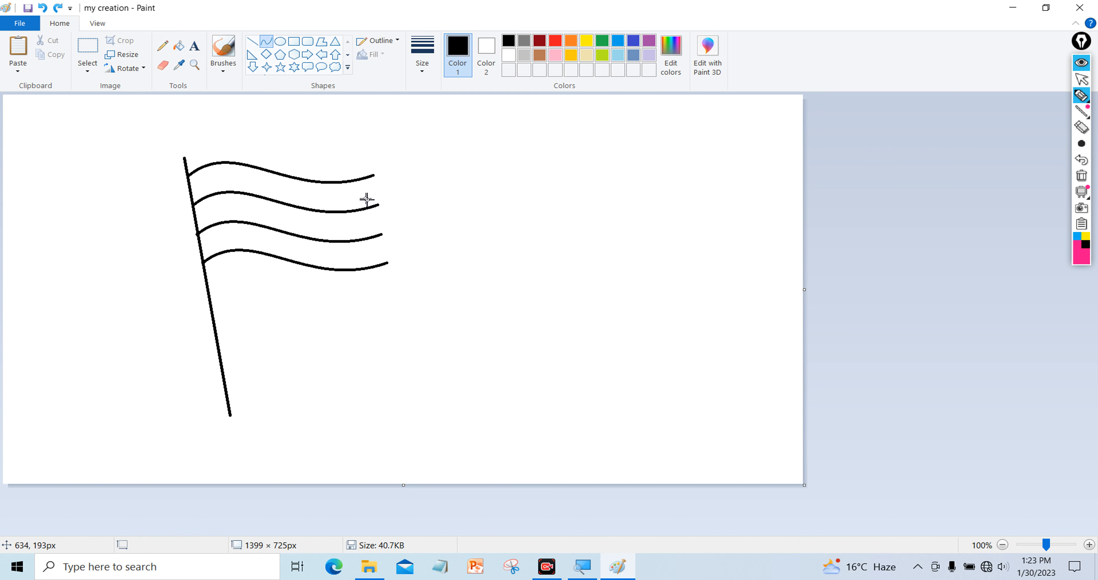
left_click_drag(374, 175, 383, 194)
left_click(383, 191)
left_click(413, 181)
mouse_move(379, 205)
left_mouse_down()
mouse_move(380, 227)
mouse_move(390, 221)
left_mouse_up()
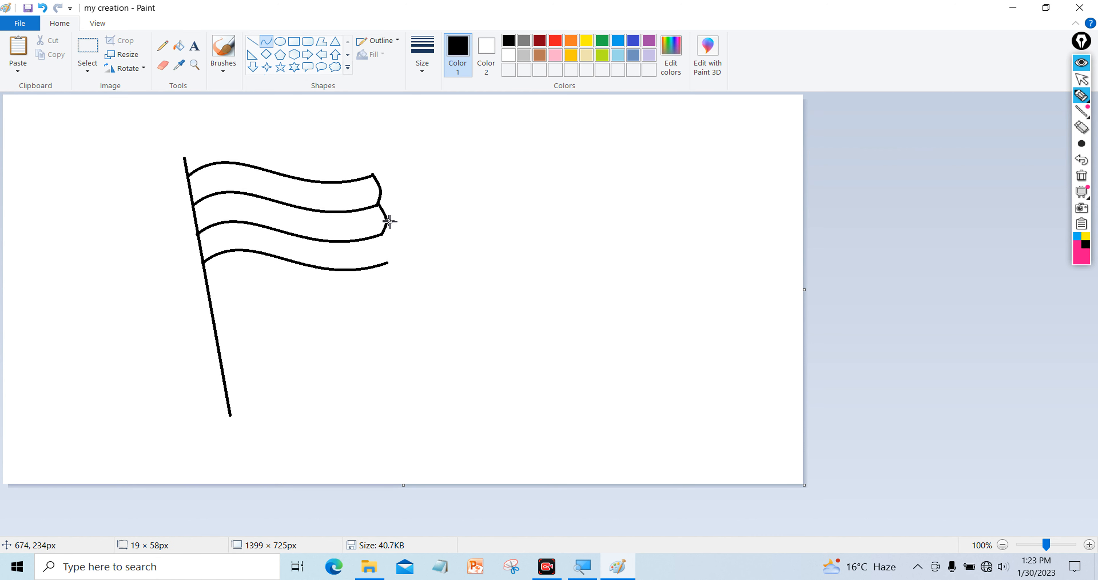
left_click(380, 236)
left_click_drag(385, 232, 402, 214)
left_click(460, 241)
key("ctrl+z")
mouse_move(384, 234)
left_mouse_down()
mouse_move(387, 260)
mouse_move(396, 250)
left_mouse_up()
left_click(407, 188)
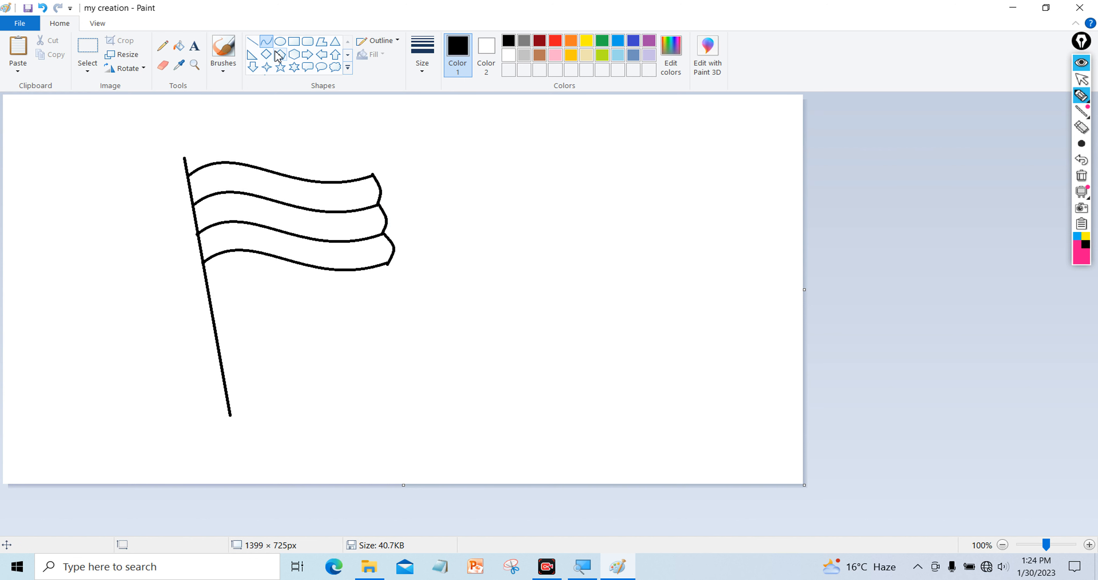
Draw a small ellipse centred in the flag's middle stripe
left_click(280, 41)
left_click_drag(432, 152, 321, 227)
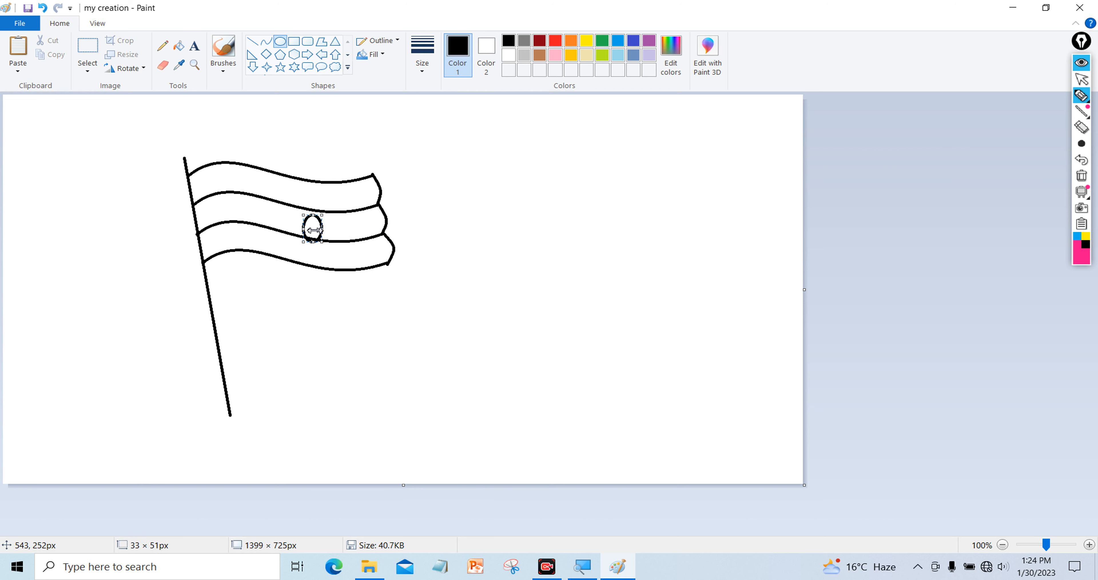
left_click_drag(315, 224, 315, 224)
key("Left")
key("Left")
key("Left")
key("Left")
key("Left")
key("Left")
key("Left")
key("Left")
key("Left")
key("Left")
key("Left")
key("Left")
key("Left")
key("Left")
key("Left")
key("Left")
key("Left")
key("Left")
key("Left")
key("Left")
key("Up")
key("Up")
key("Up")
key("Up")
key("Up")
key("Up")
key("Up")
key("Up")
key("Up")
key("Up")
key("Up")
key("Up")
key("Up")
key("Up")
key("Up")
key("Up")
key("Up")
key("Up")
key("Up")
key("Up")
key("Down")
key("Down")
key("Down")
key("Down")
key("Down")
key("Down")
key("Down")
key("Down")
key("Down")
key("Down")
key("Down")
key("Down")
key("Down")
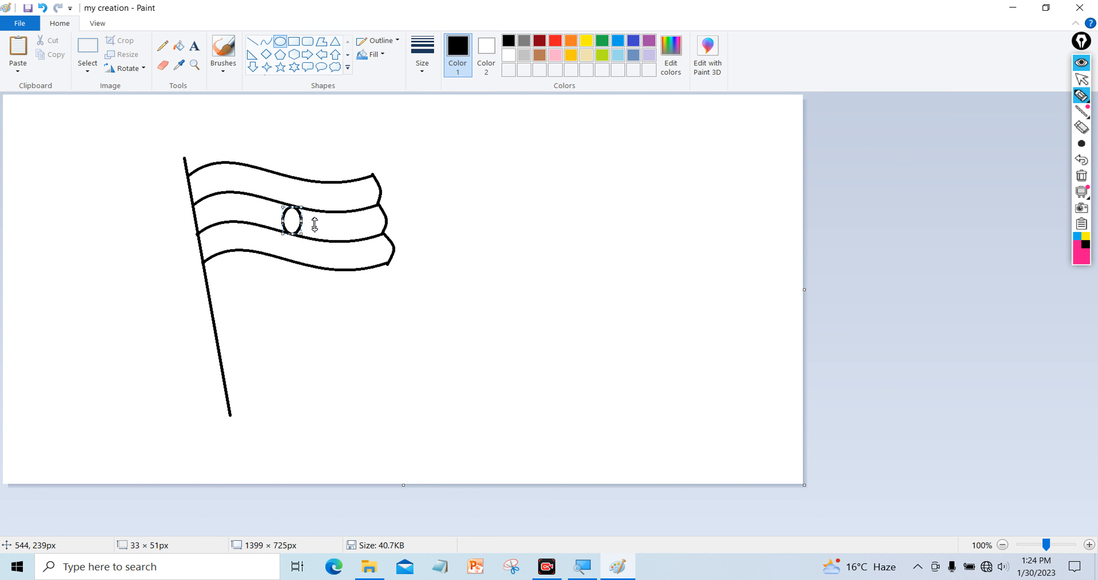
left_click(504, 226)
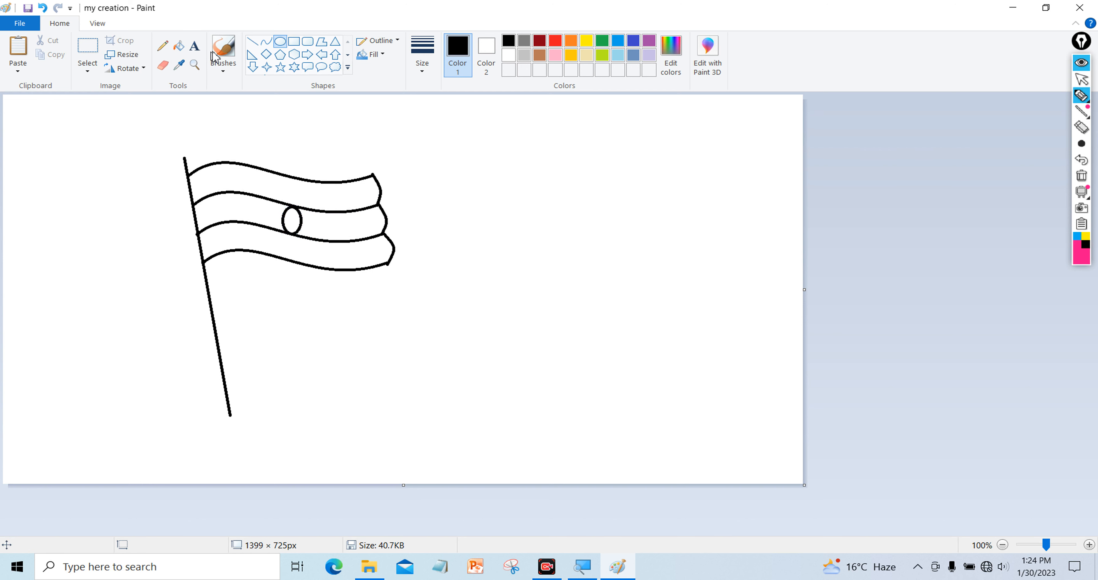
Draw a spoke line through the ellipse to form the wheel
left_click(252, 41)
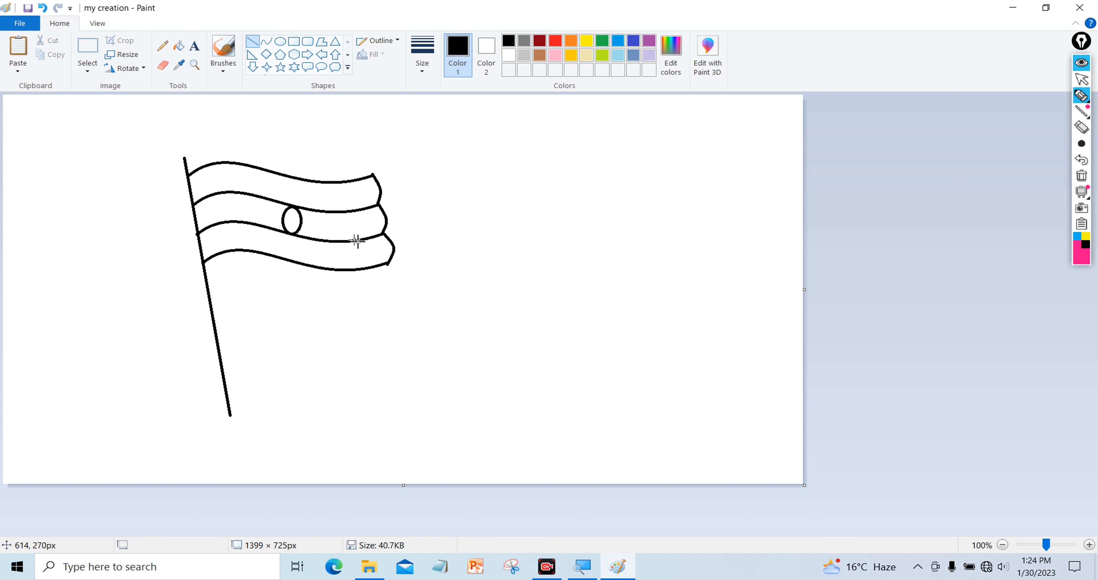
scroll(362, 240, "up", 1, "ctrl")
mouse_move(577, 324)
left_mouse_down()
mouse_move(579, 375)
mouse_move(581, 348)
mouse_move(594, 348)
mouse_move(583, 343)
mouse_move(596, 364)
mouse_move(569, 365)
left_mouse_up()
left_click(637, 216)
key("ctrl+Page_Down")
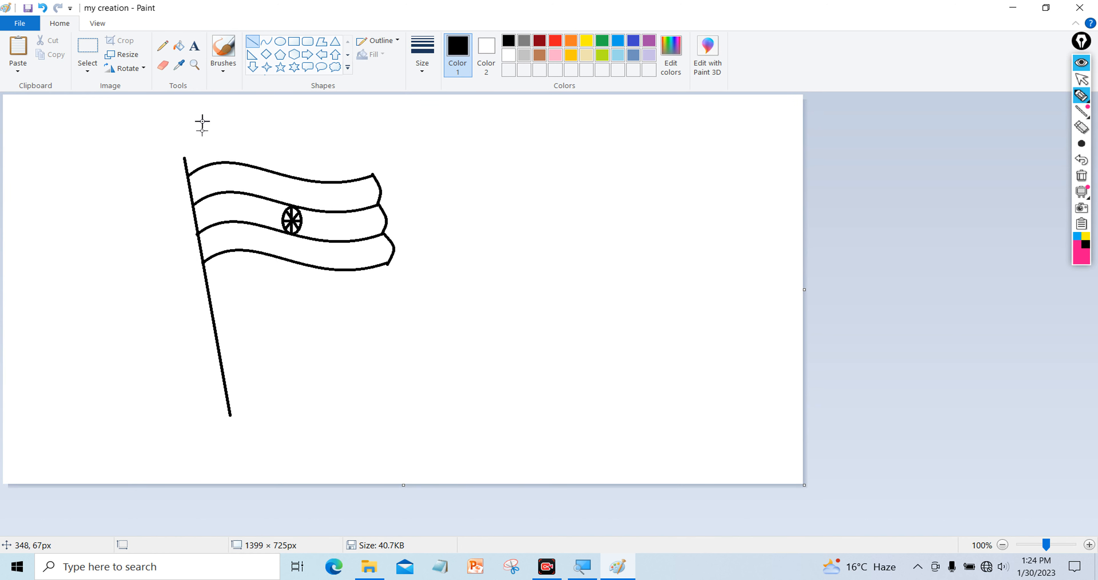
Fill the flag's top stripe with a slightly darkened red
left_click(179, 46)
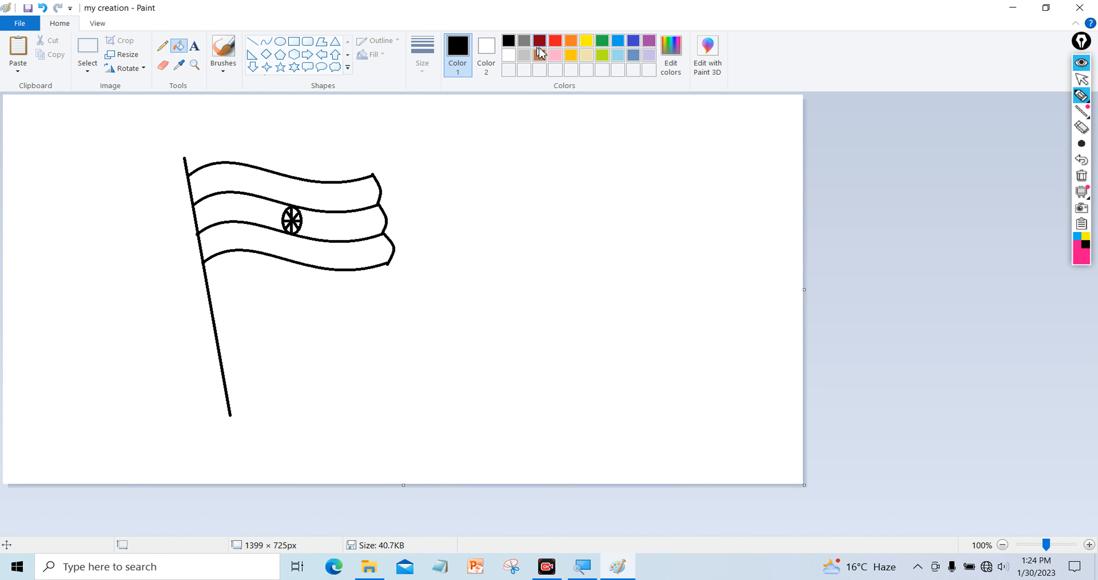
left_click(555, 41)
left_click(245, 185)
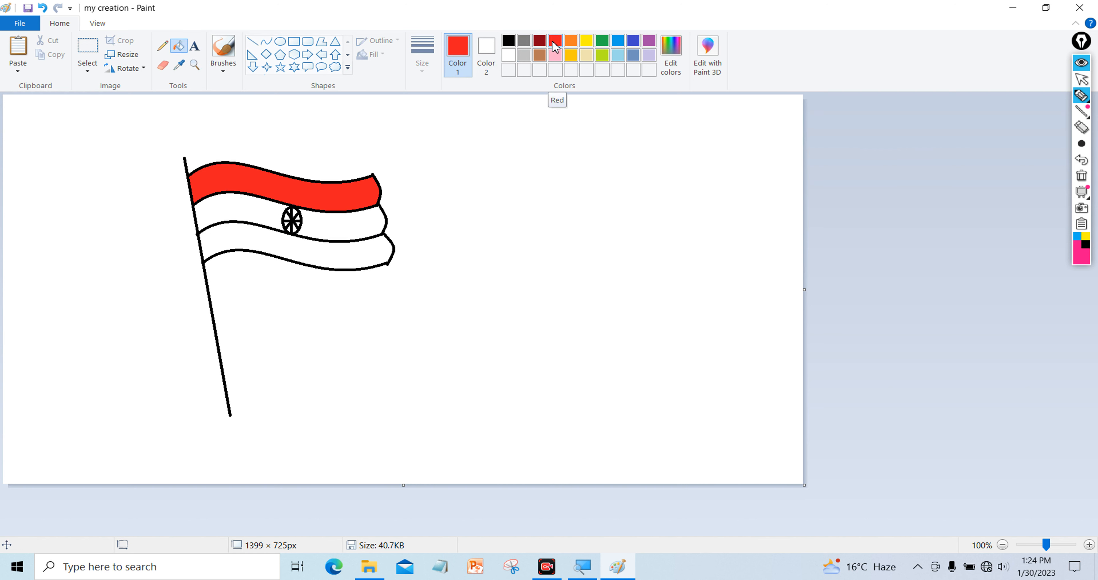
left_click(684, 49)
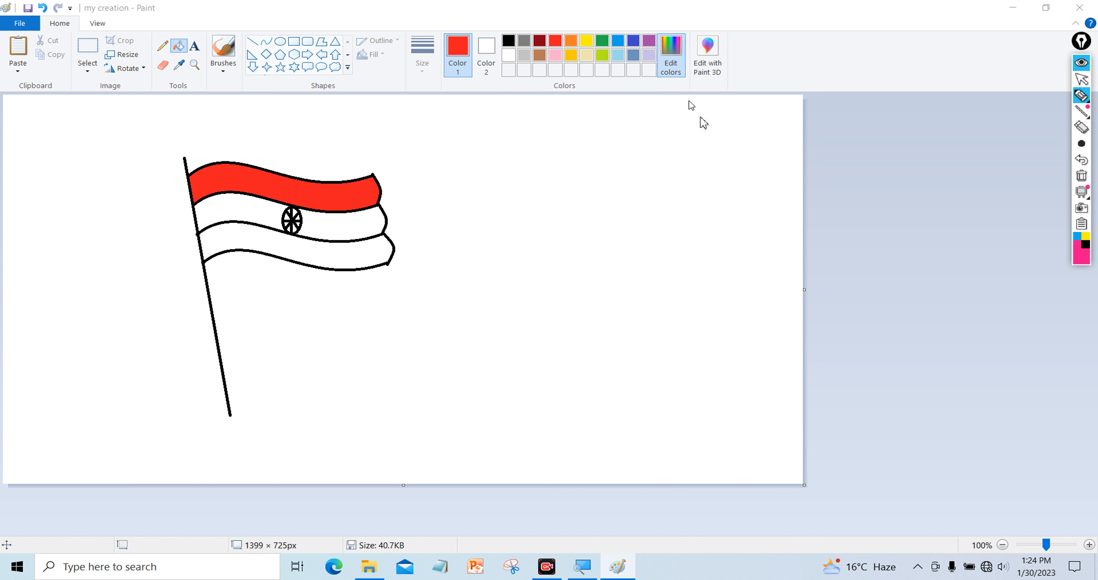
left_click_drag(705, 277, 712, 263)
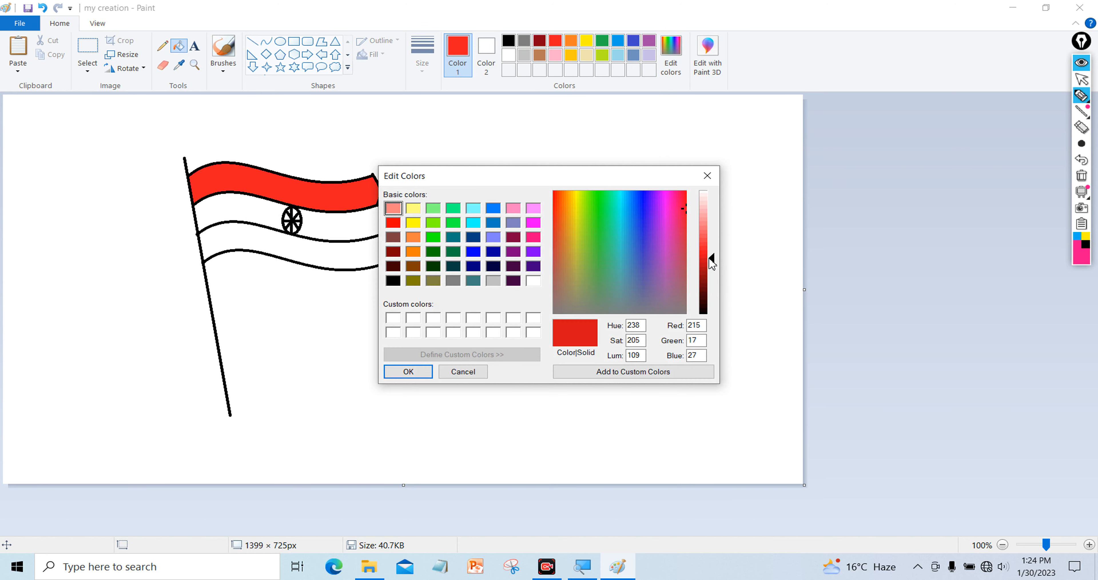
left_click(413, 379)
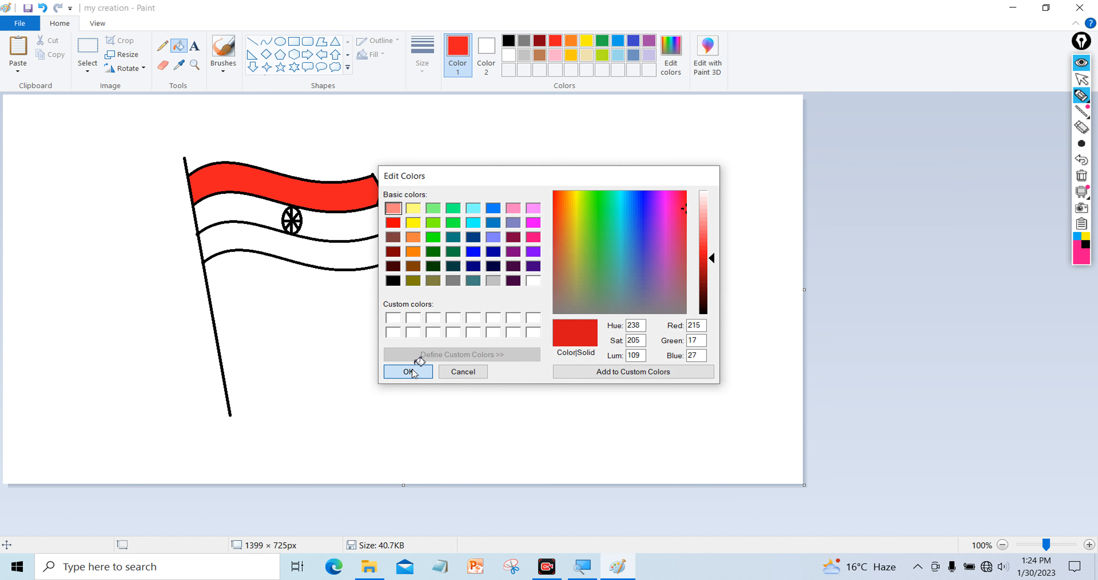
left_click(368, 188)
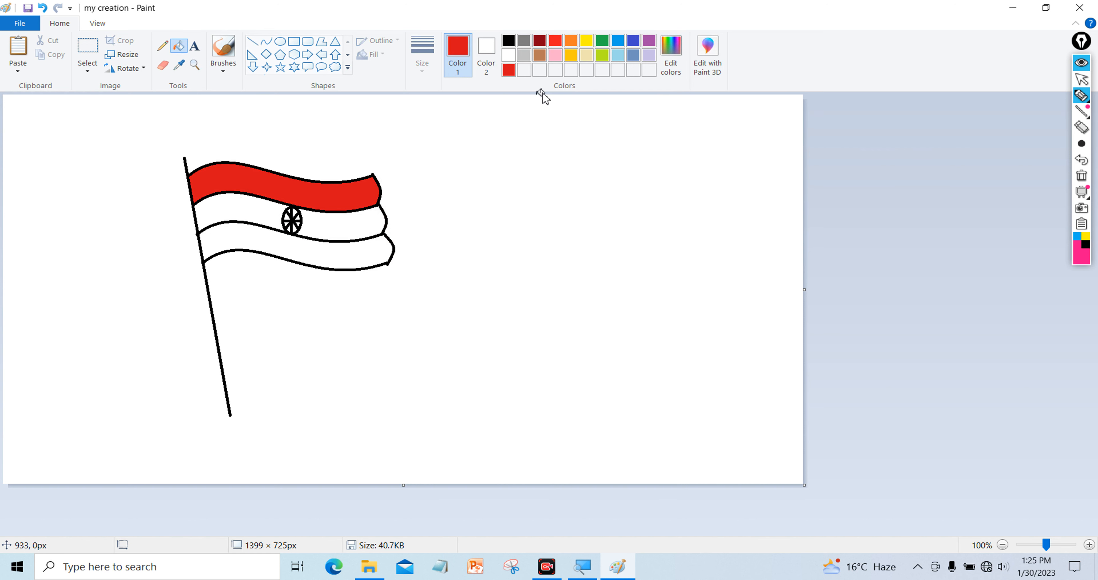
Fill the bottom stripe green and the background bright blue
left_click(602, 43)
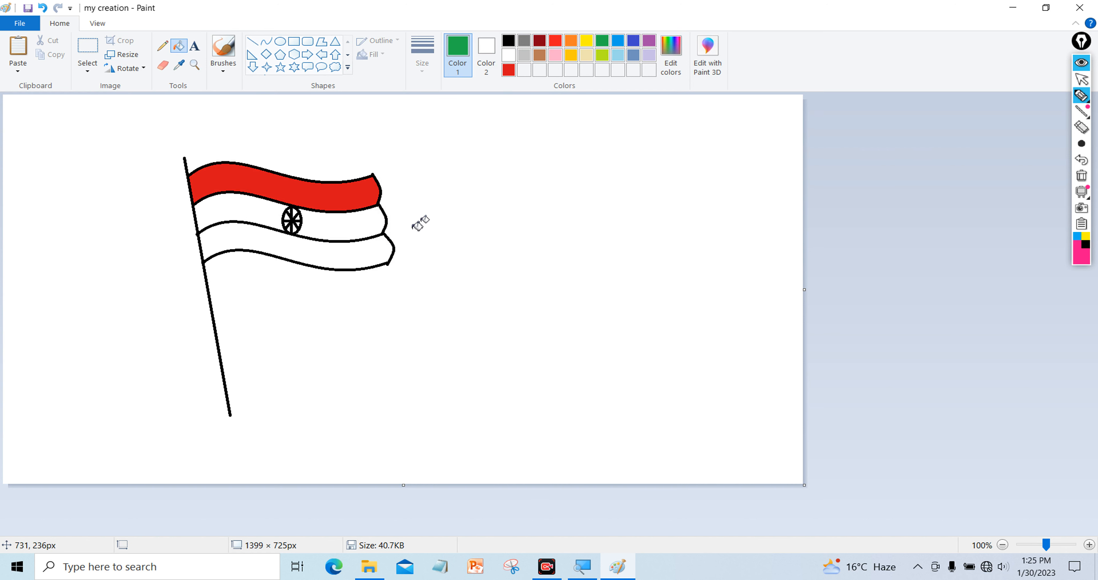
left_click(380, 249)
left_click(623, 54)
left_click(515, 204)
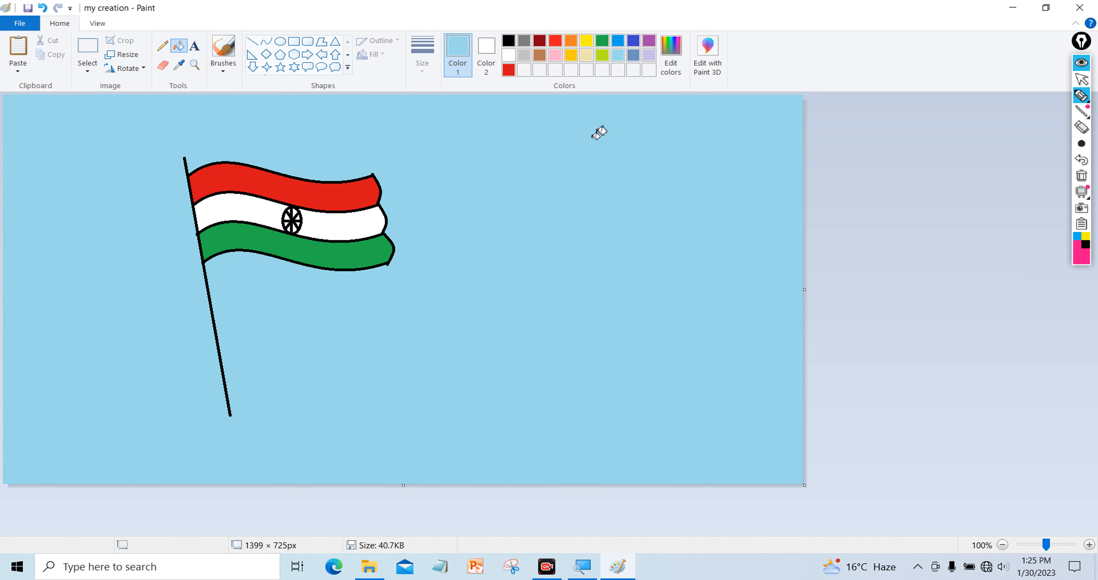
left_click(634, 41)
left_click(587, 202)
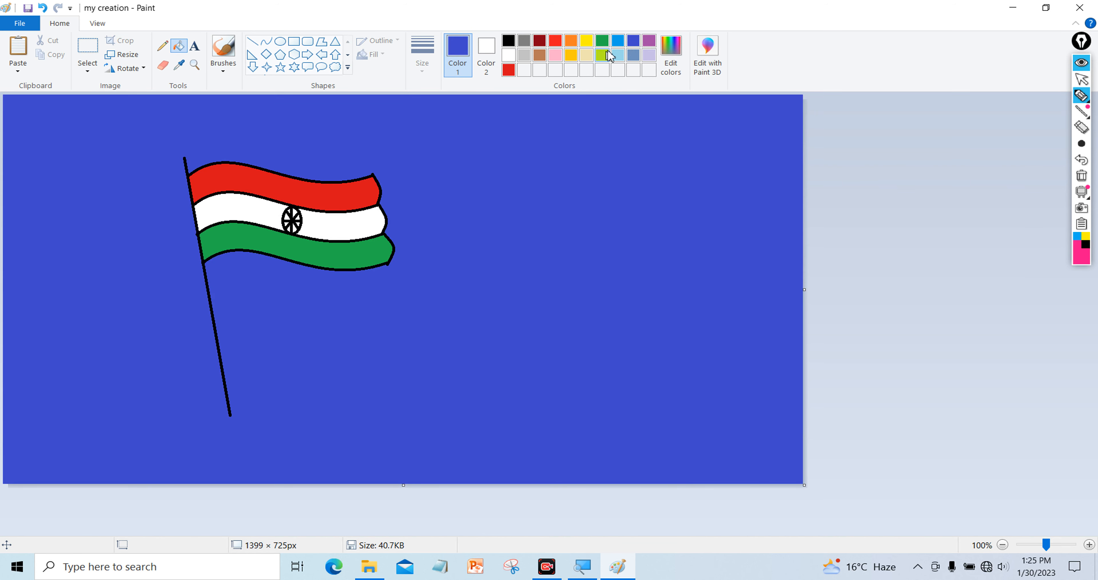
left_click(618, 42)
left_click(582, 193)
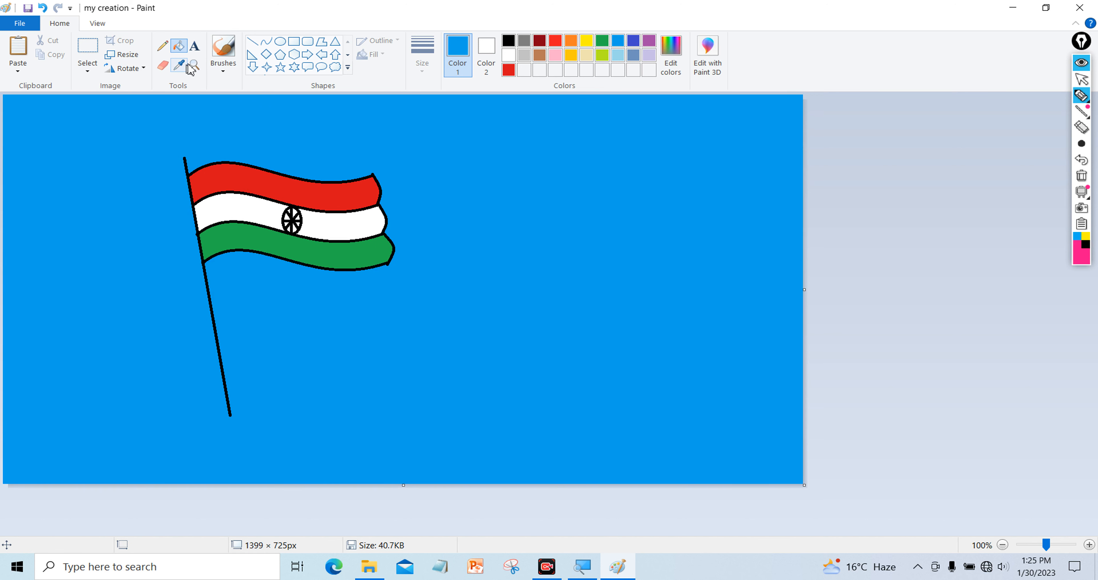
Draw a dark-red circle outline at the upper right of the canvas
left_click(280, 43)
left_click_drag(517, 135, 674, 267)
left_click(471, 152)
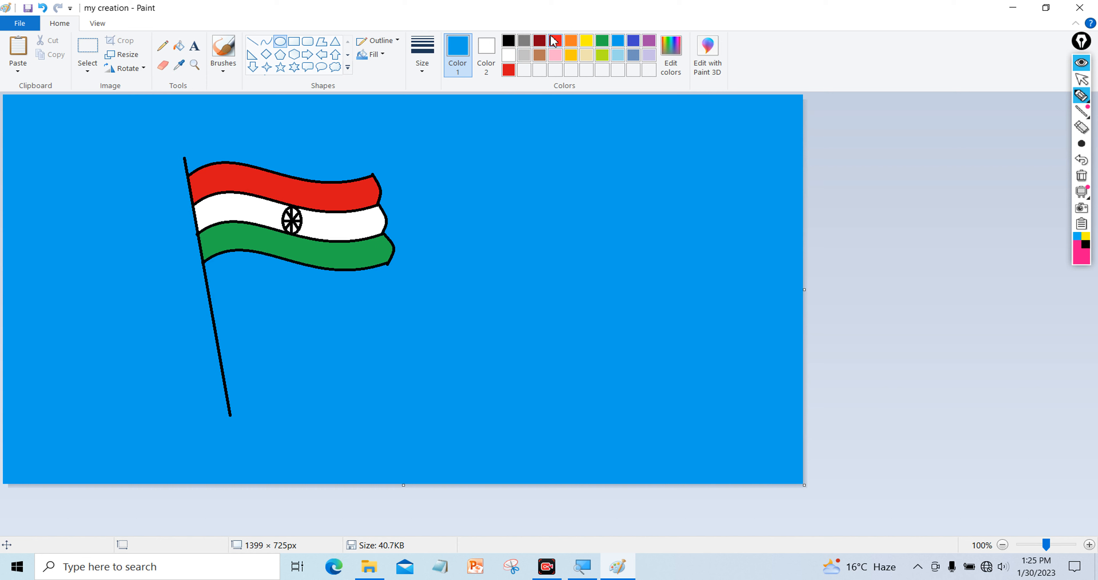
left_click(539, 42)
left_click_drag(503, 154, 645, 295)
left_click_drag(576, 222, 634, 190)
left_click(327, 120)
Draw a dark-red rectangle and a rounded rectangle below the circle
left_click(294, 41)
left_click_drag(525, 319, 721, 429)
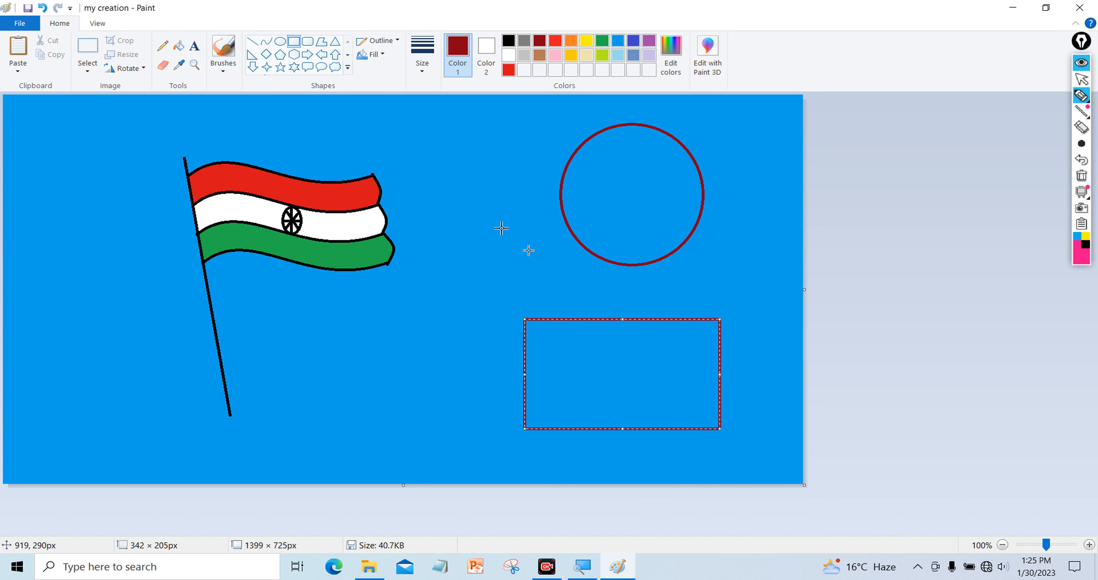
left_click(313, 51)
left_click_drag(294, 323, 479, 453)
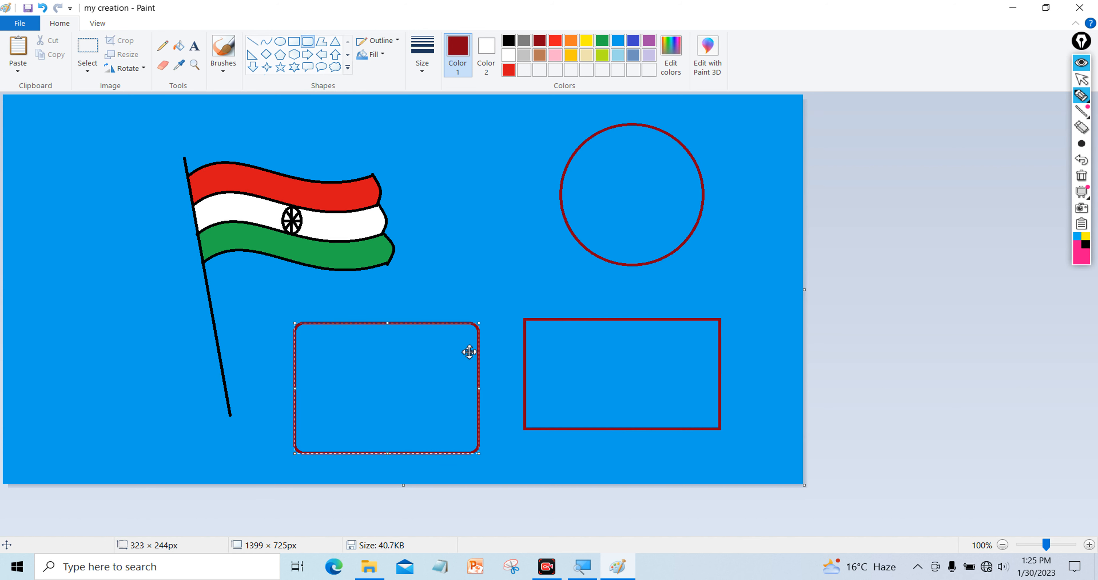
left_click(501, 281)
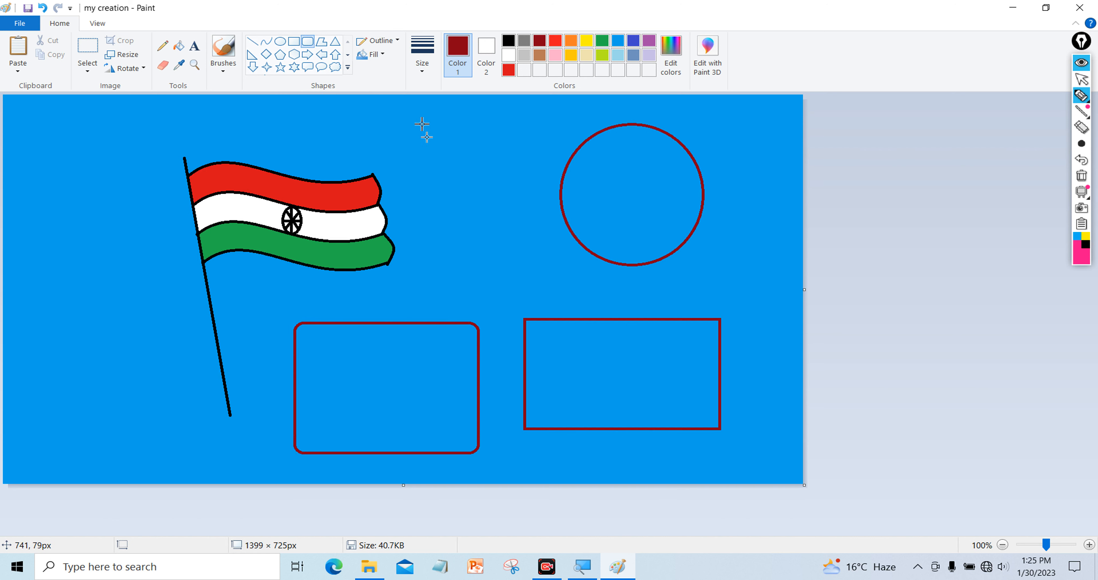
Draw an irregular dark-red polygon at the lower left of the flag
left_click(324, 43)
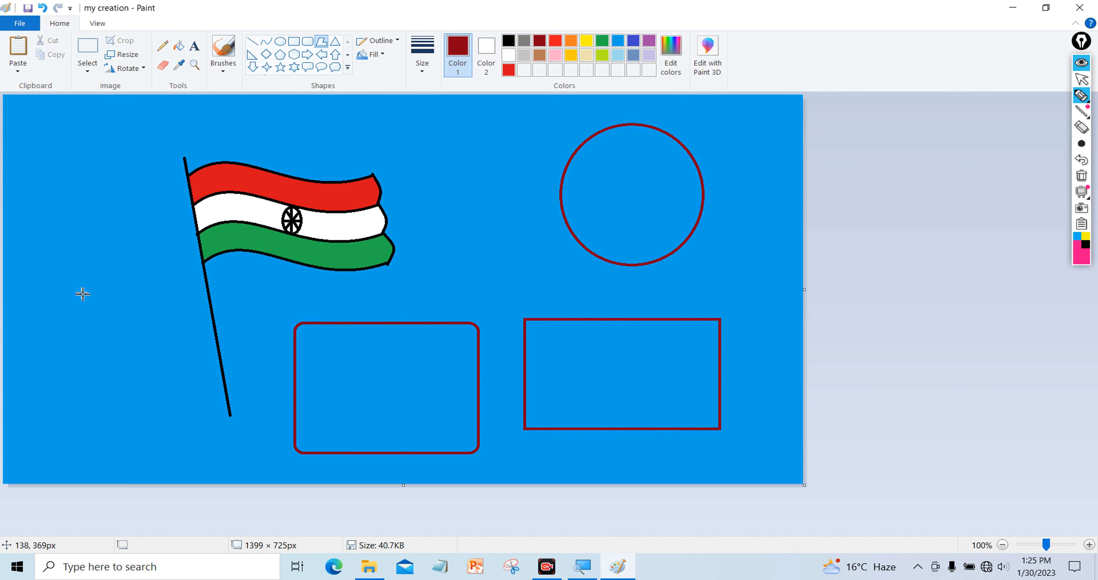
left_click_drag(70, 284, 57, 382)
left_click(168, 383)
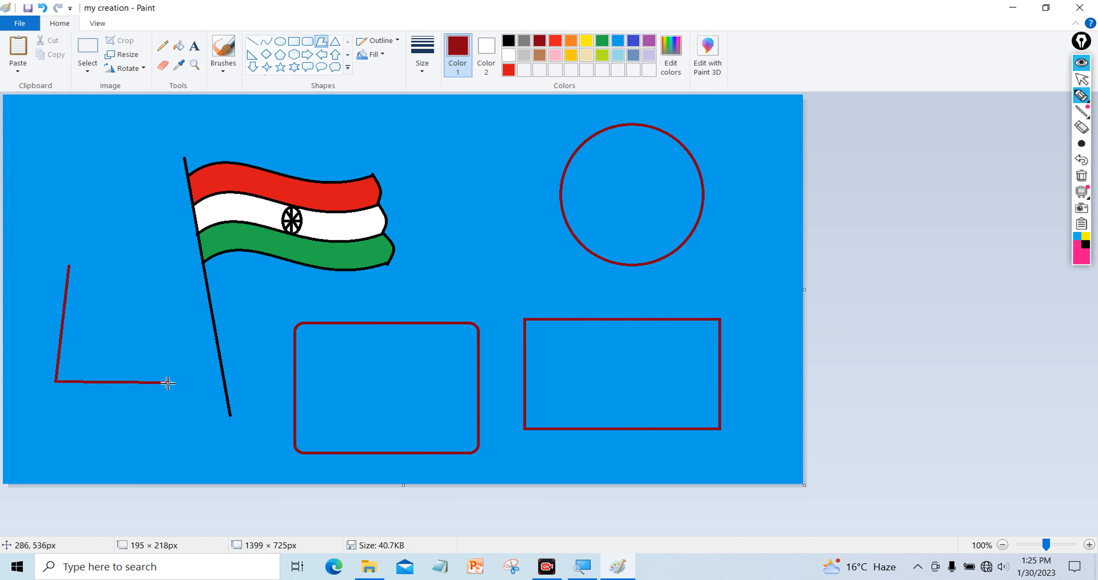
left_click(141, 319)
left_click(103, 314)
left_click(72, 268)
left_click(105, 176)
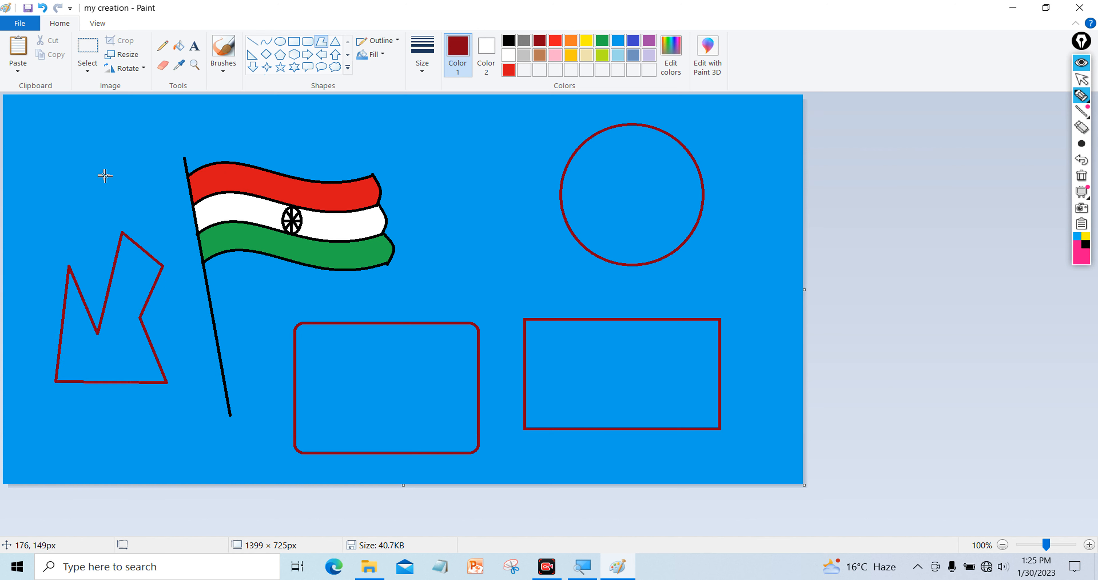
Draw a second, many-sided irregular polygon above the first one
left_click_drag(92, 128, 67, 210)
left_click(105, 215)
left_click(52, 237)
left_click(13, 166)
left_click(52, 133)
left_click(72, 113)
left_click(121, 113)
left_click(126, 154)
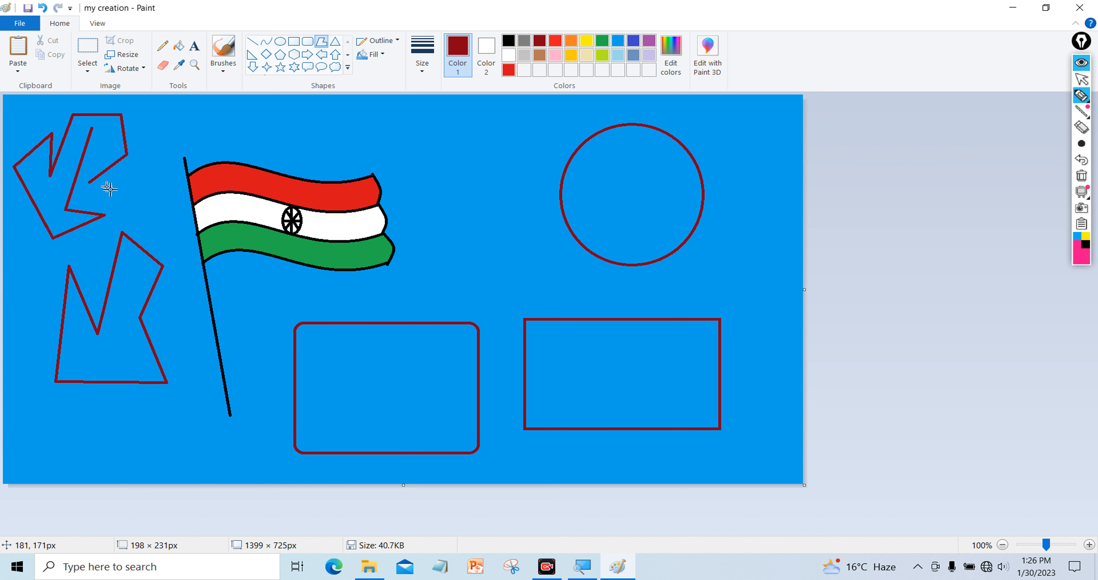
left_click(155, 136)
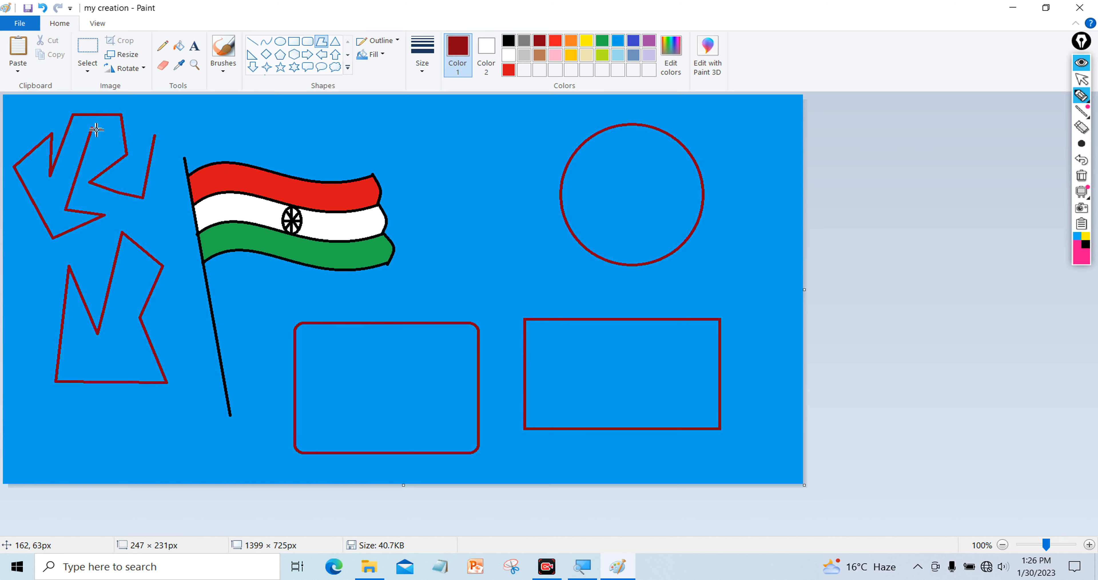
left_click(95, 129)
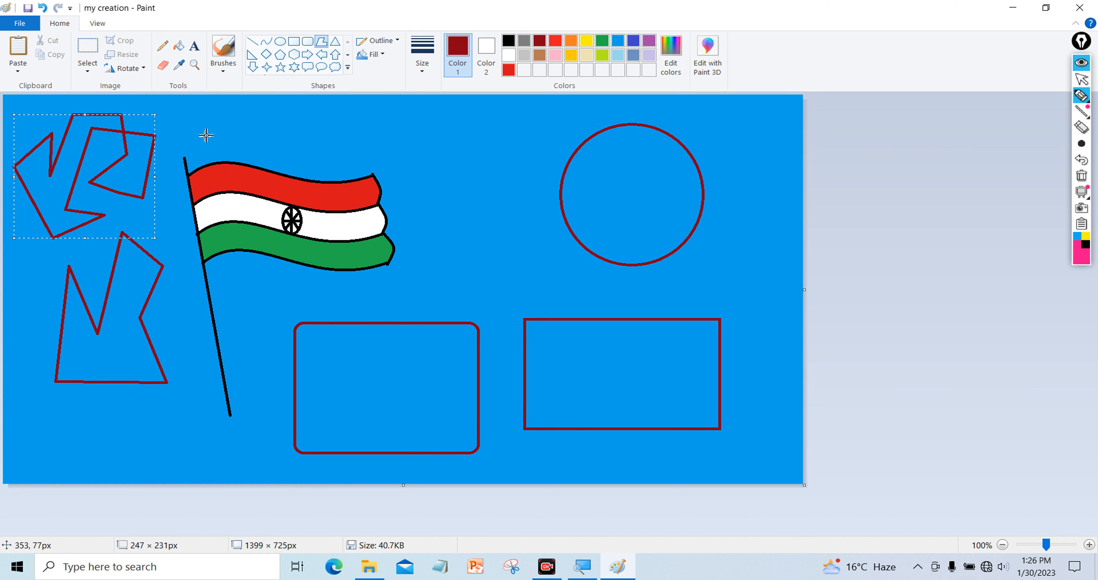
left_click(206, 126)
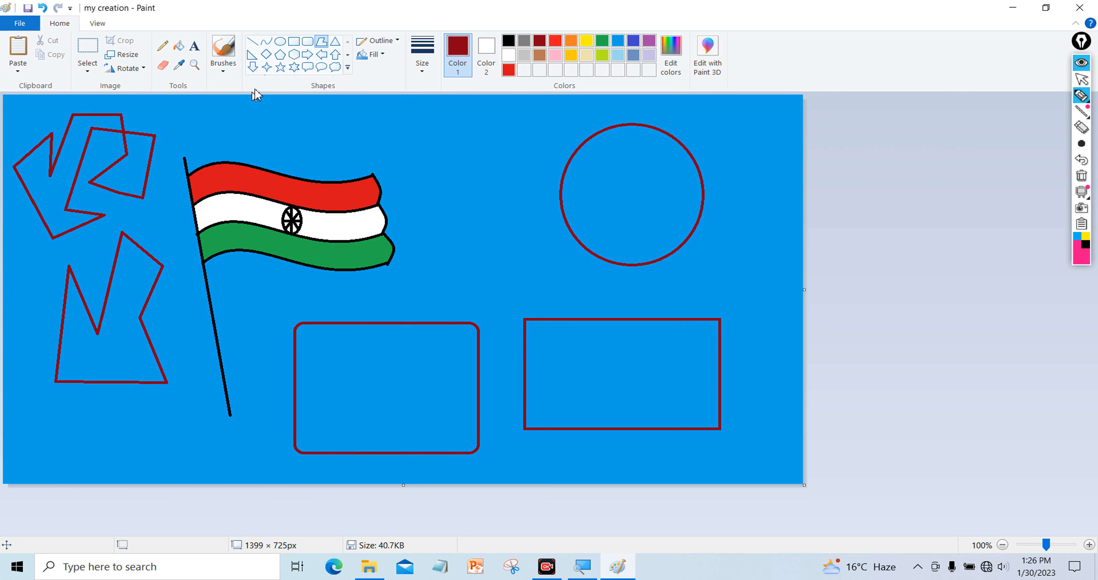
Draw a triangle beside the circle, then undo the trial shapes back to the flag
left_click(336, 42)
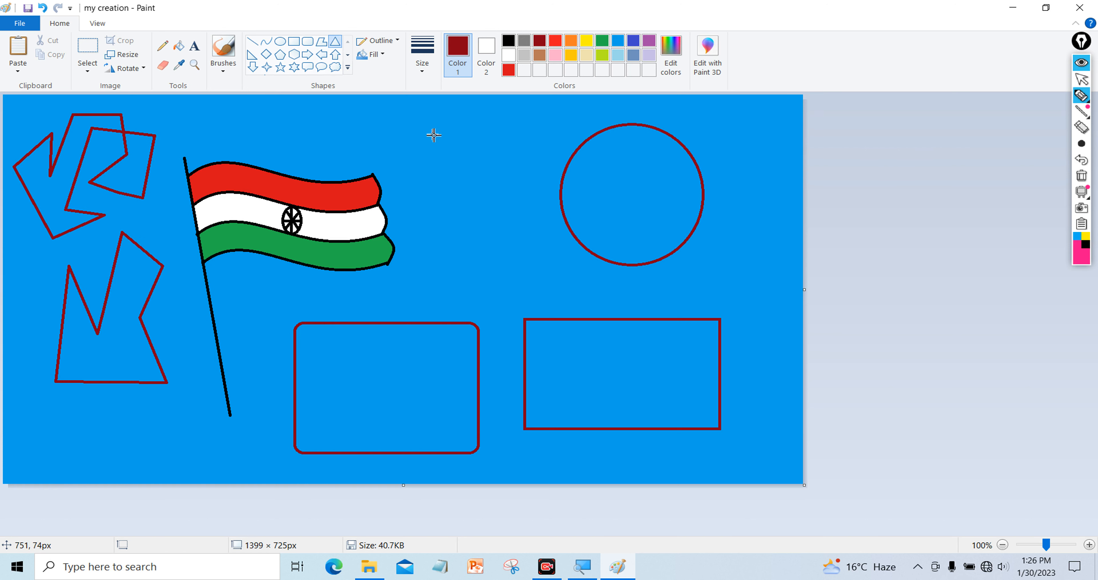
left_click_drag(396, 122, 567, 275)
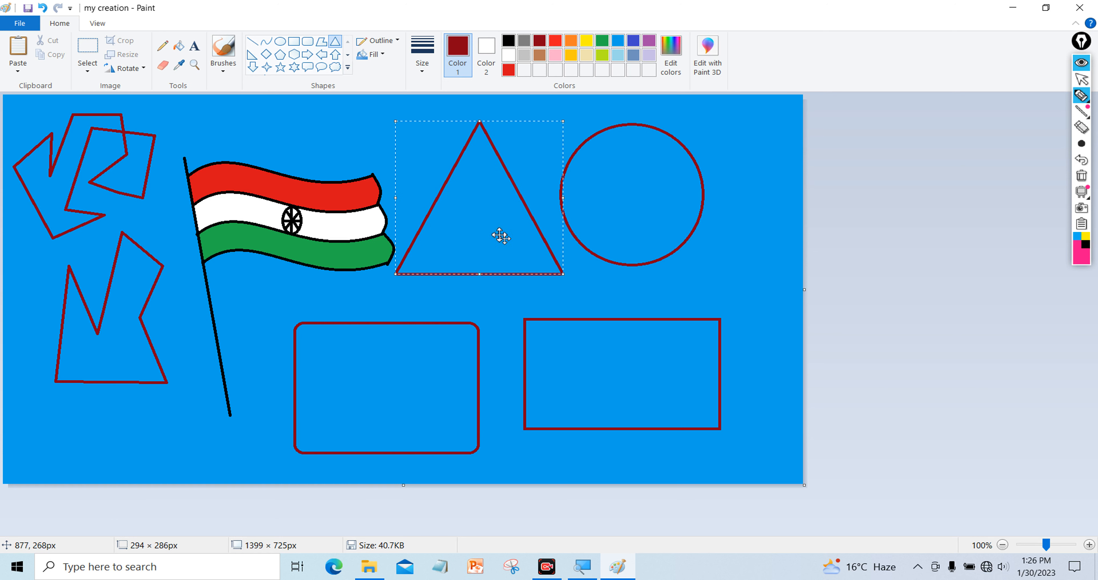
left_click_drag(483, 221, 491, 230)
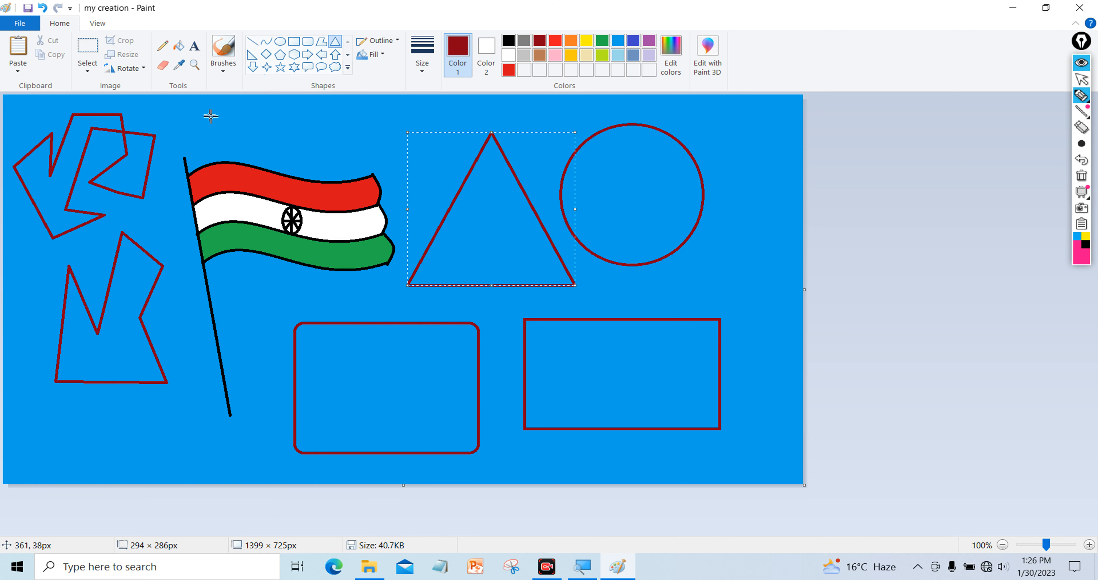
key("ctrl+z")
key("ctrl+z")
key("ctrl+z")
key("ctrl+z")
key("ctrl+z")
key("ctrl+z")
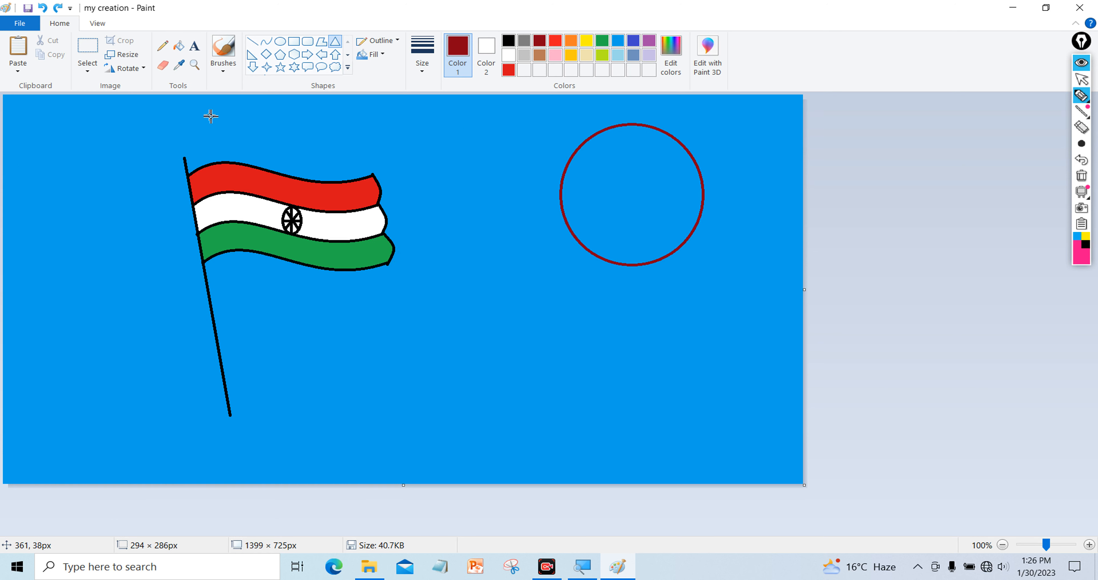
Draw a dark-red right-triangle outline right of the flag
left_click(252, 54)
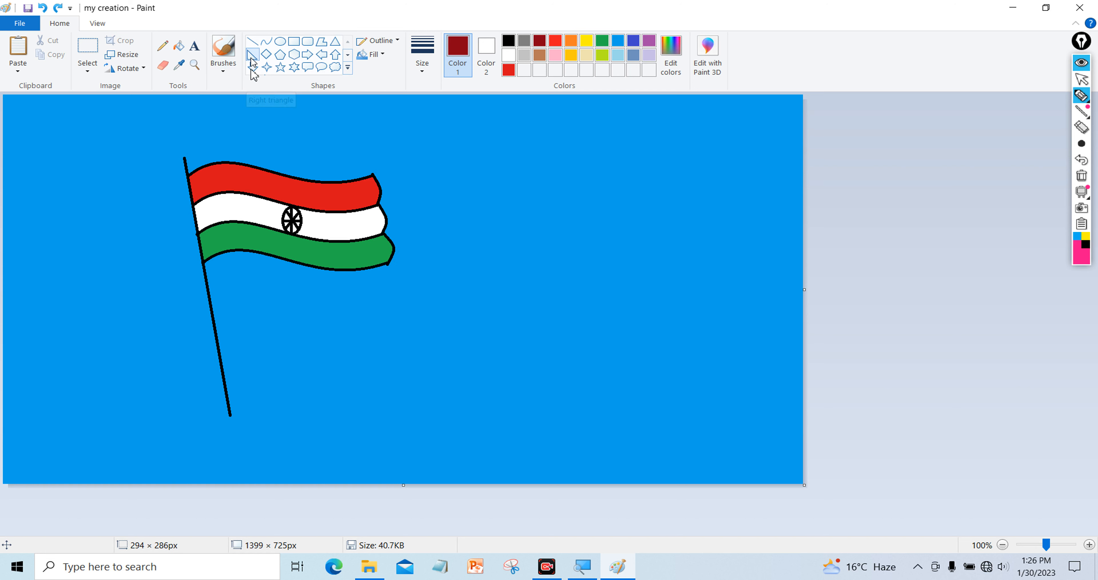
left_click_drag(499, 152, 651, 315)
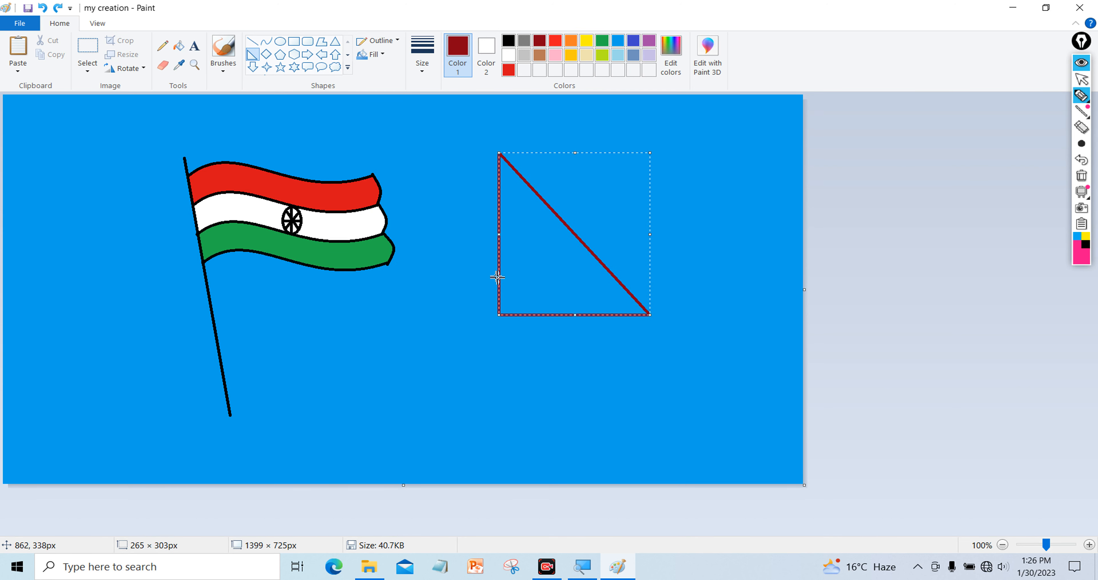
left_click(360, 125)
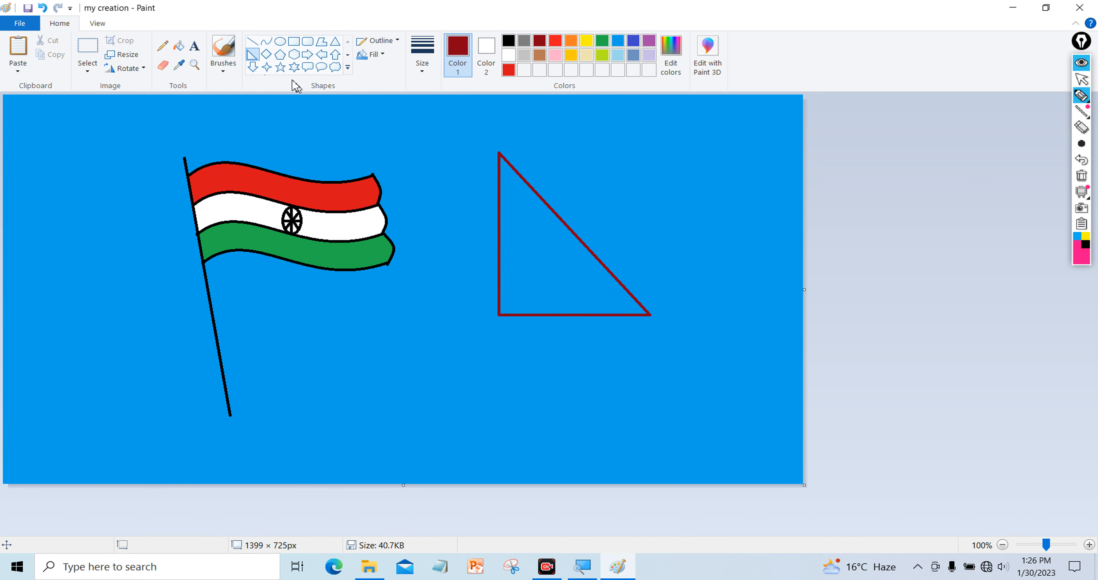
Try a diamond outline below the flag, then undo it
left_click(267, 60)
left_click_drag(289, 293, 404, 412)
left_click(263, 298)
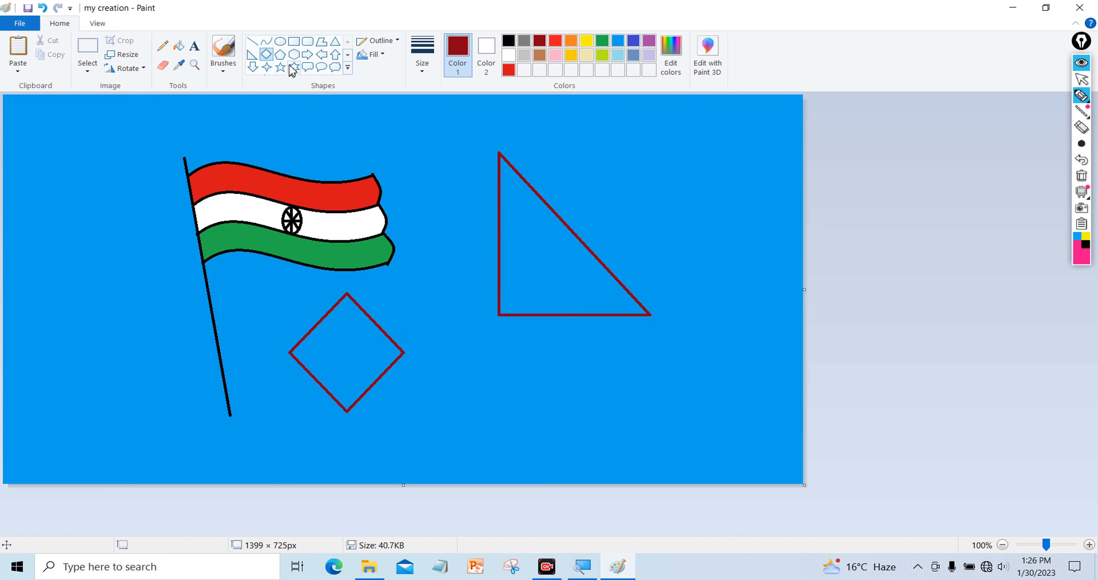
key("ctrl+z")
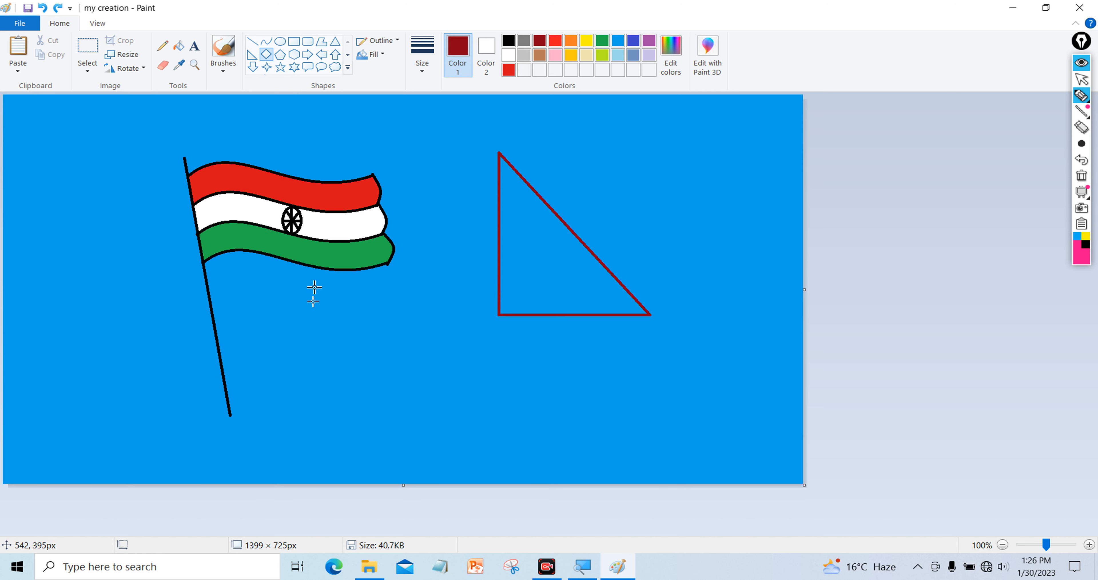
Set Color 2 to yellow with solid fill and draw a yellow diamond below the flag
left_click(486, 51)
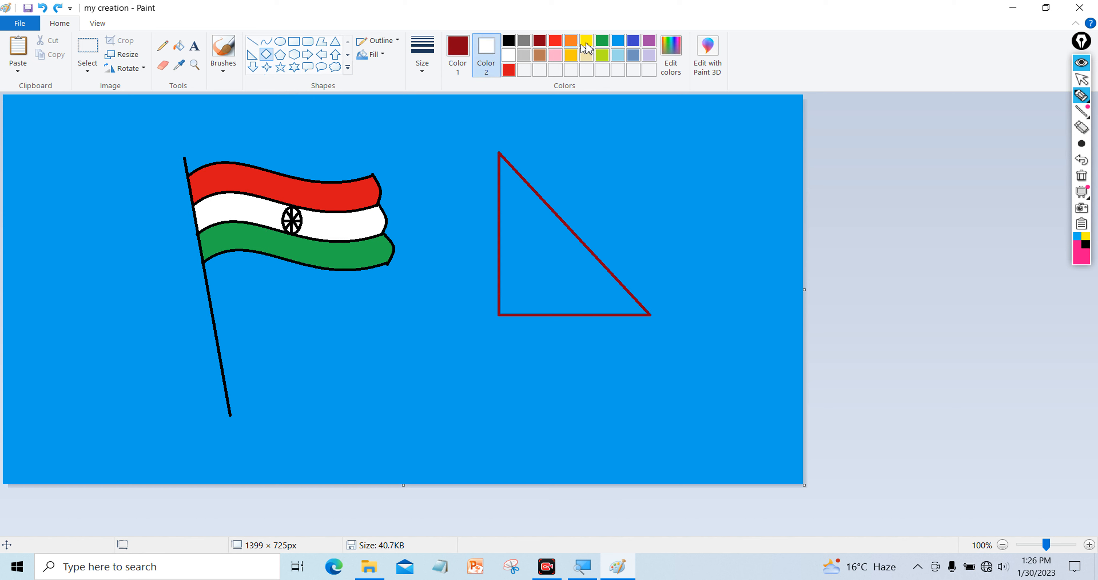
left_click(588, 40)
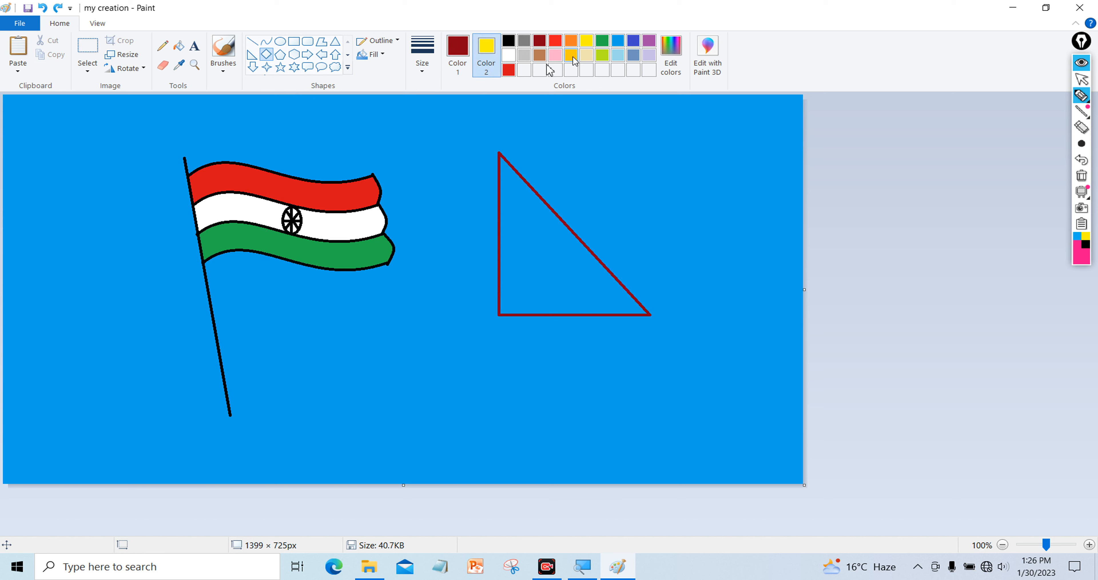
left_click(374, 54)
left_click(387, 84)
left_click_drag(321, 299, 402, 384)
left_click(431, 365)
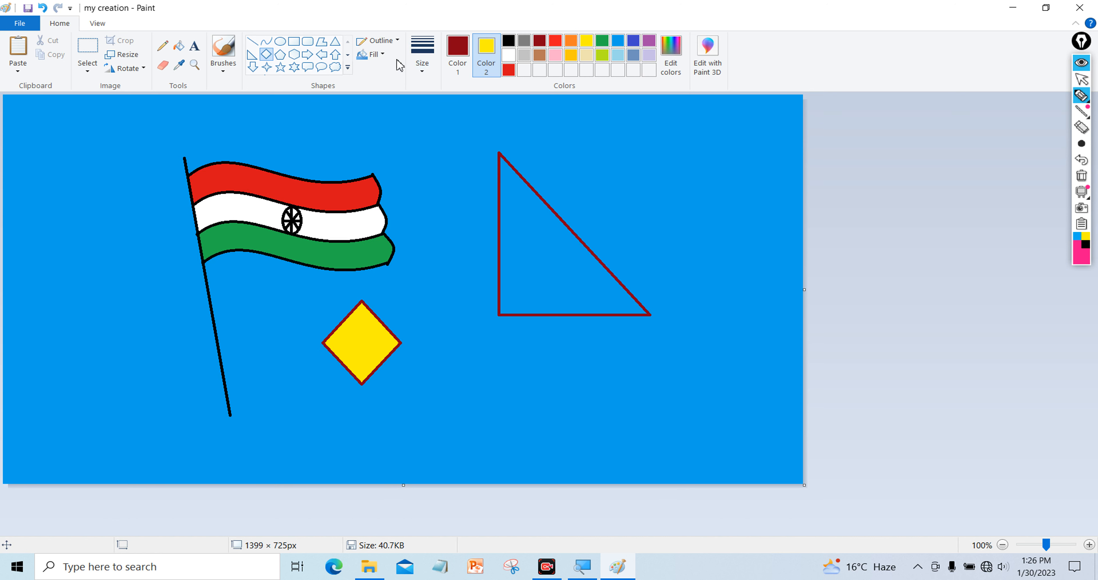
Keep both the outline and fill styles set to Solid color
left_click(382, 42)
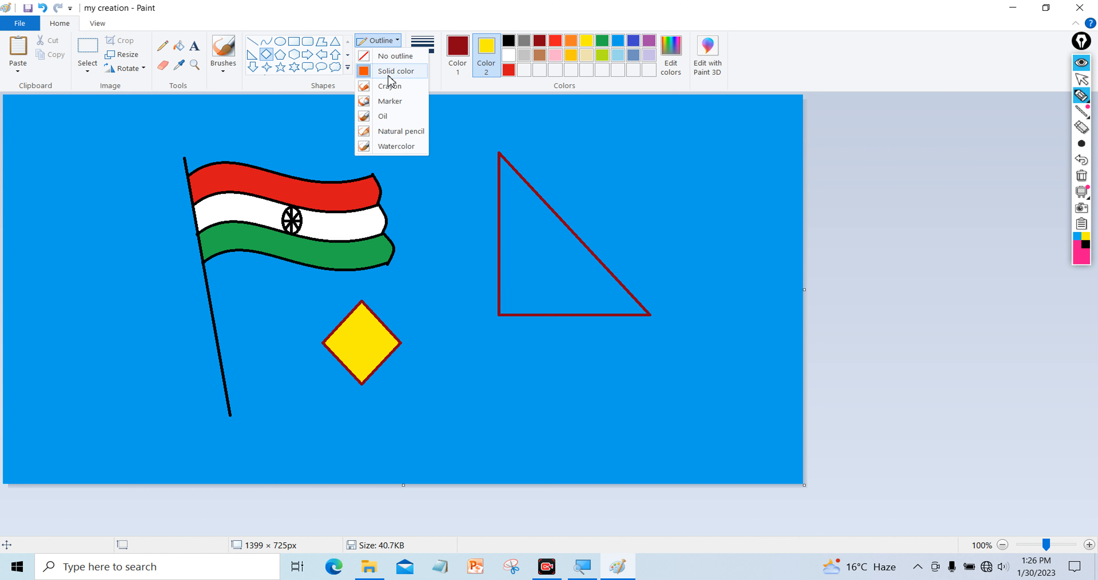
left_click(389, 74)
left_click(374, 54)
left_click(389, 85)
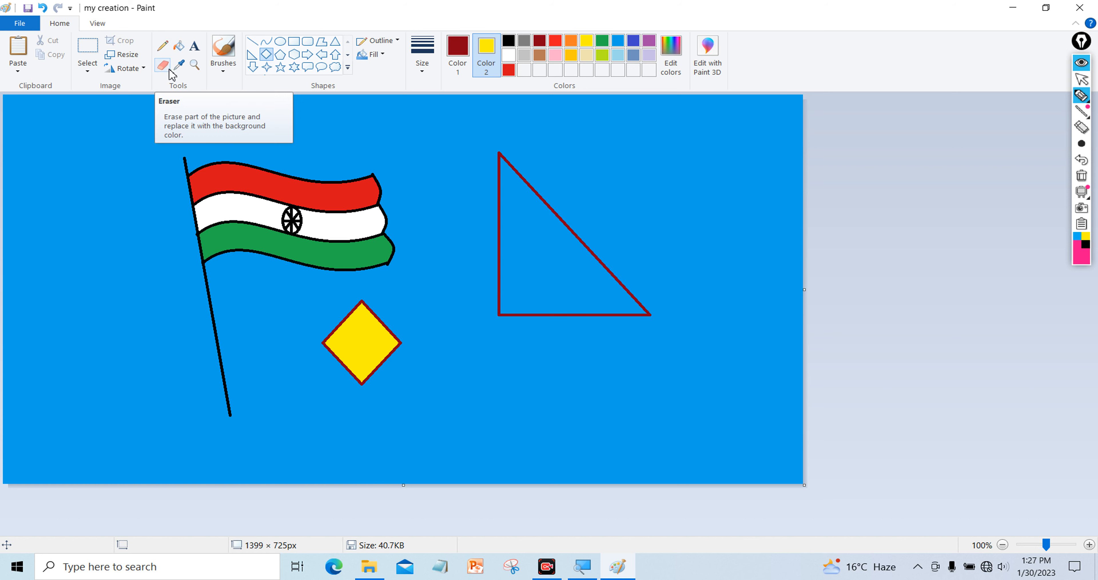
Draw a yellow pentagon right of the diamond and a hexagon beside it
left_click(284, 58)
left_click_drag(464, 331, 543, 410)
left_click(294, 54)
left_click_drag(604, 350, 674, 418)
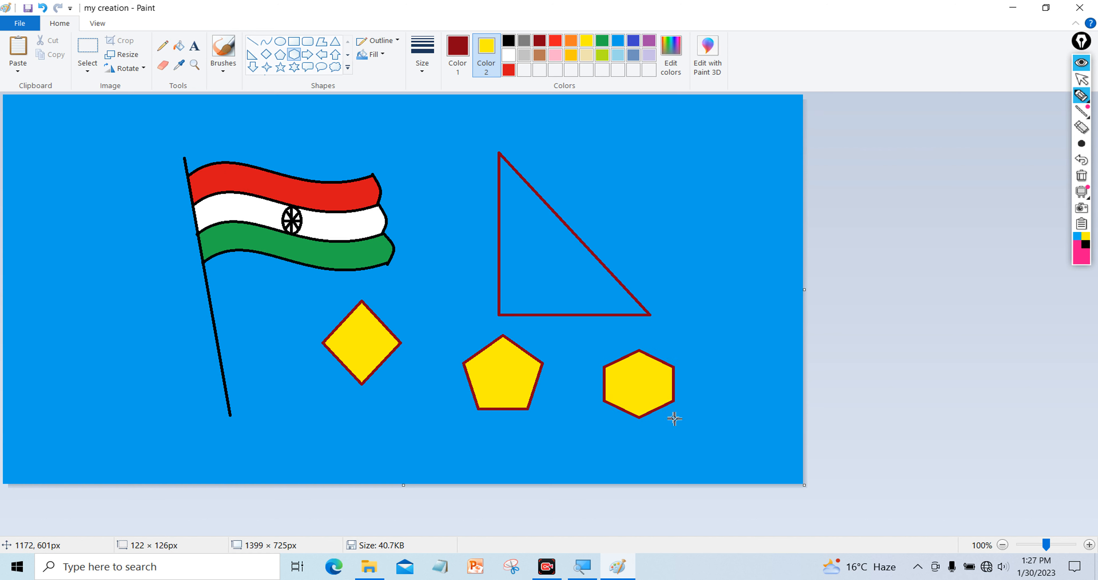
Draw two yellow right arrows, one above-right of the triangle and one left of the flag
left_click(307, 56)
left_click_drag(591, 126, 720, 194)
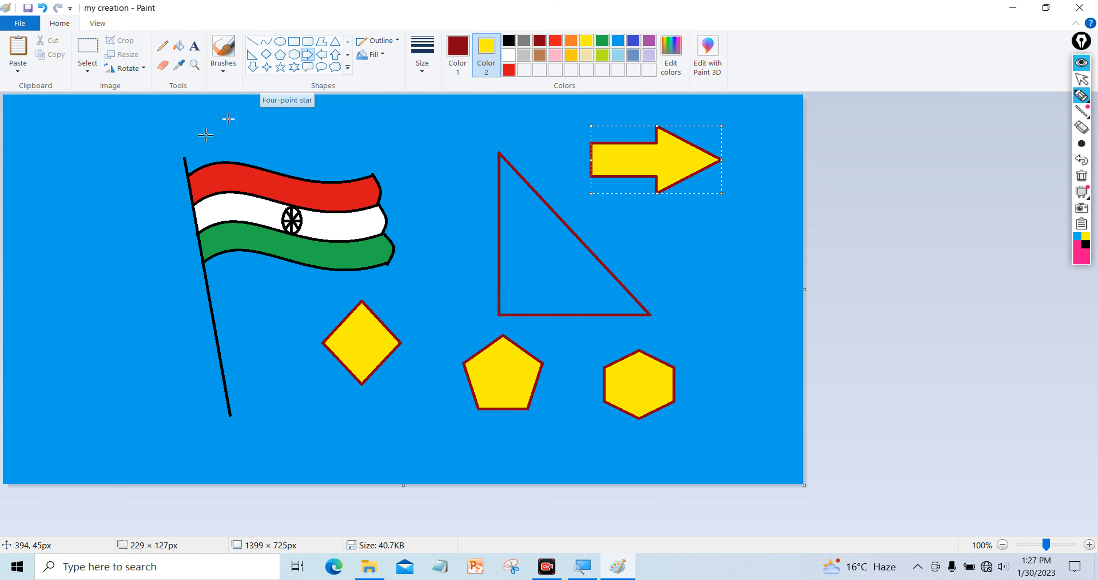
mouse_move(70, 137)
left_mouse_down()
mouse_move(111, 200)
mouse_move(149, 216)
left_mouse_up()
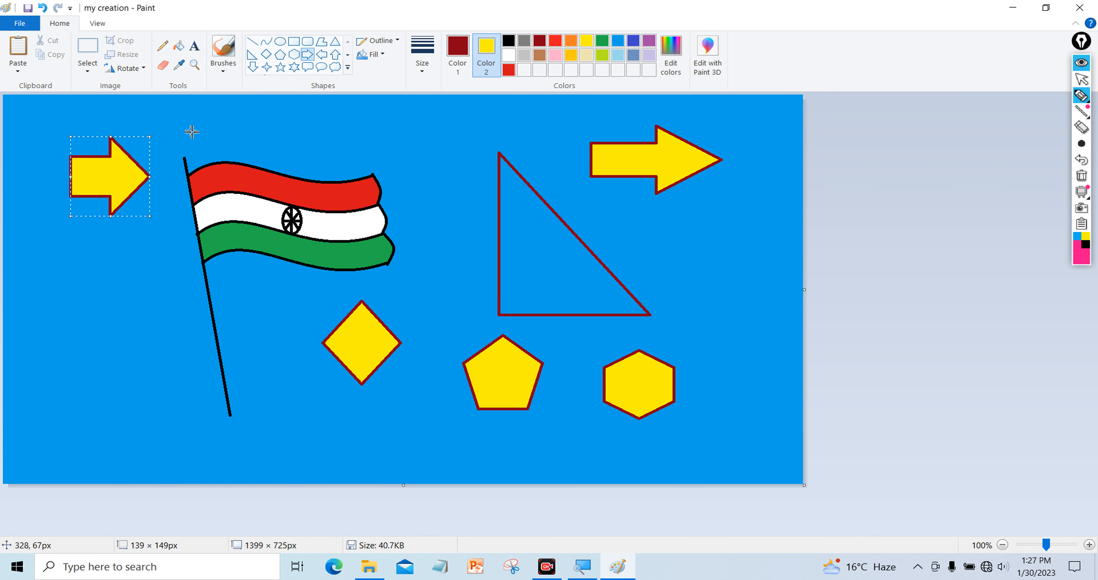
Draw yellow four-, five- and six-point stars above the flag, then select the rounded callout
left_click(267, 67)
left_click_drag(256, 117, 306, 161)
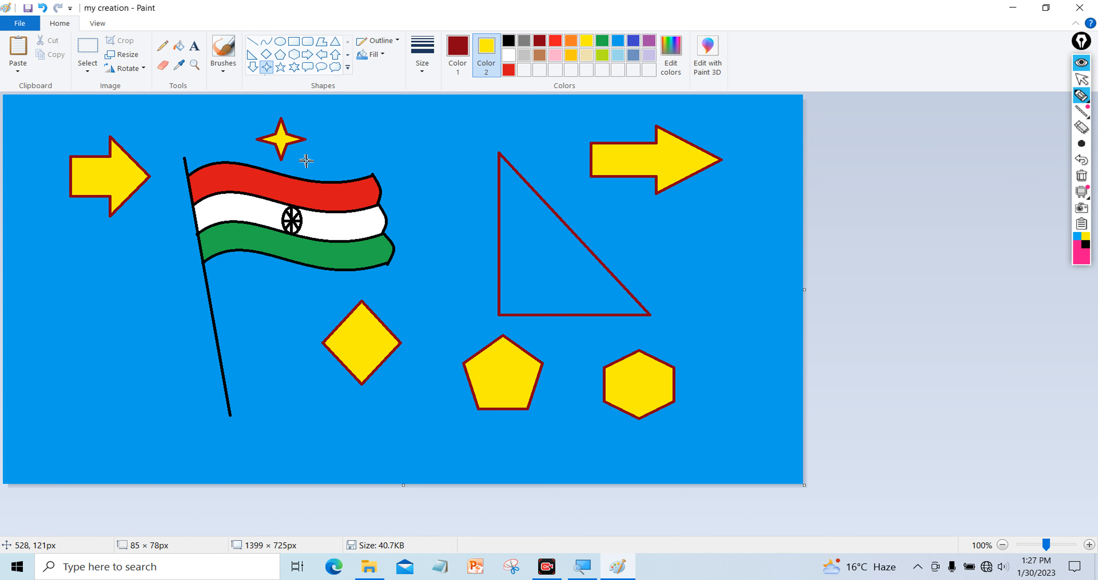
left_click(280, 67)
left_click_drag(341, 124, 389, 162)
left_click(294, 67)
left_click_drag(408, 114, 468, 174)
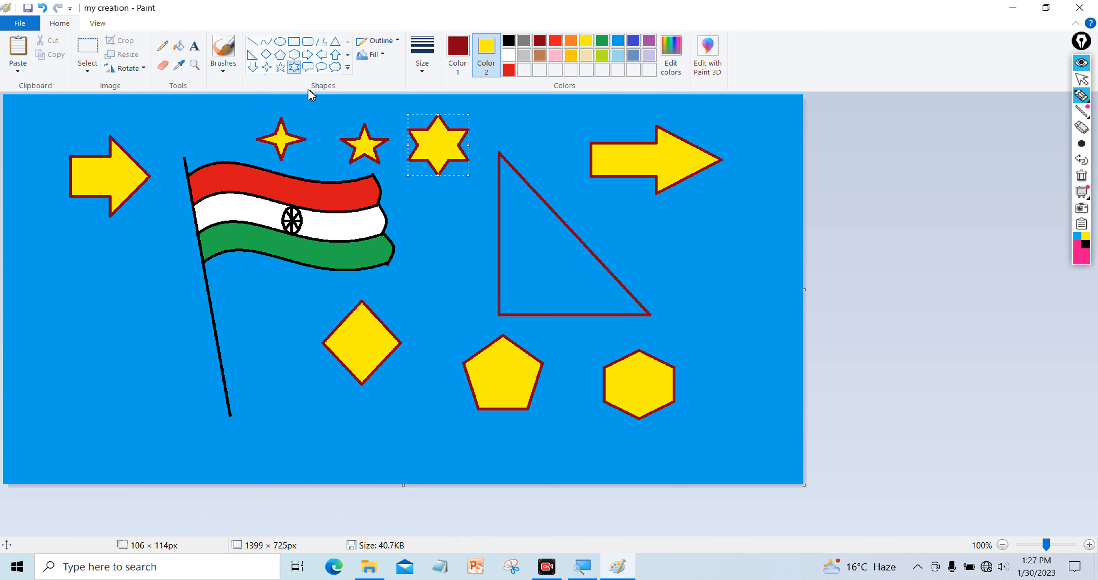
left_click(345, 69)
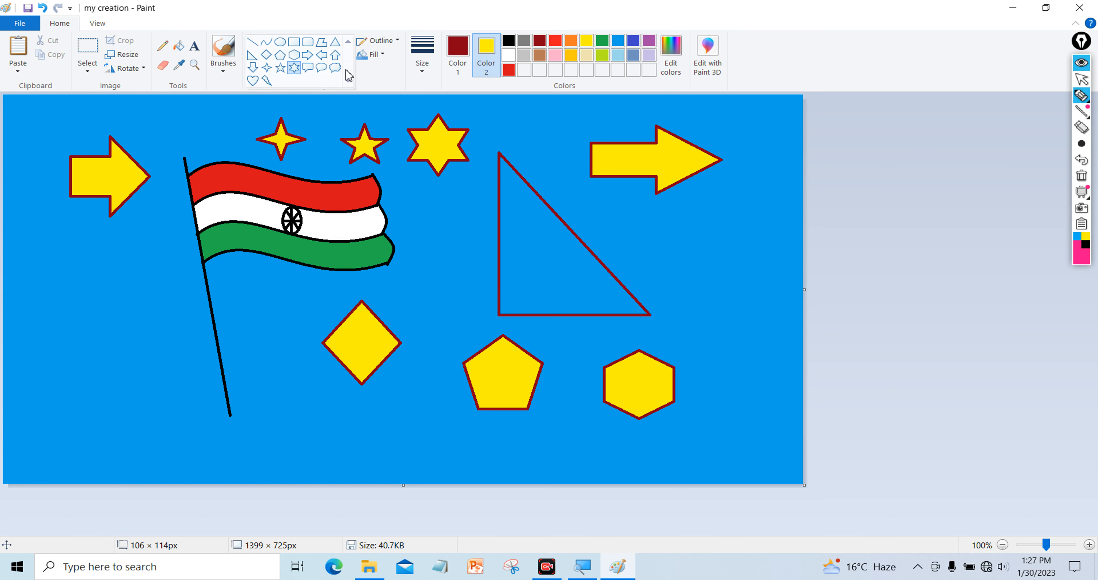
left_click(312, 68)
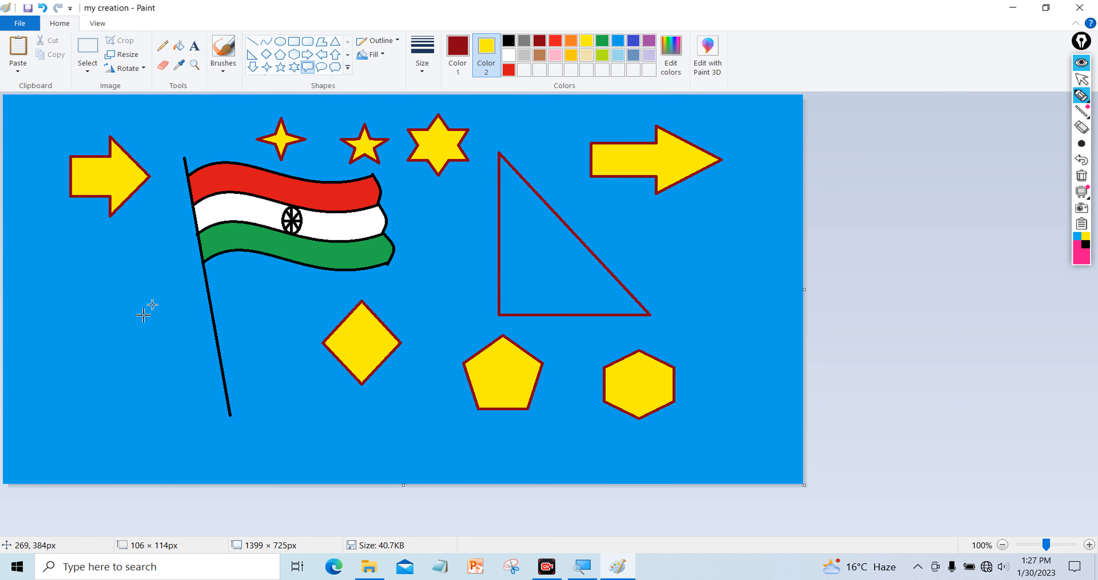
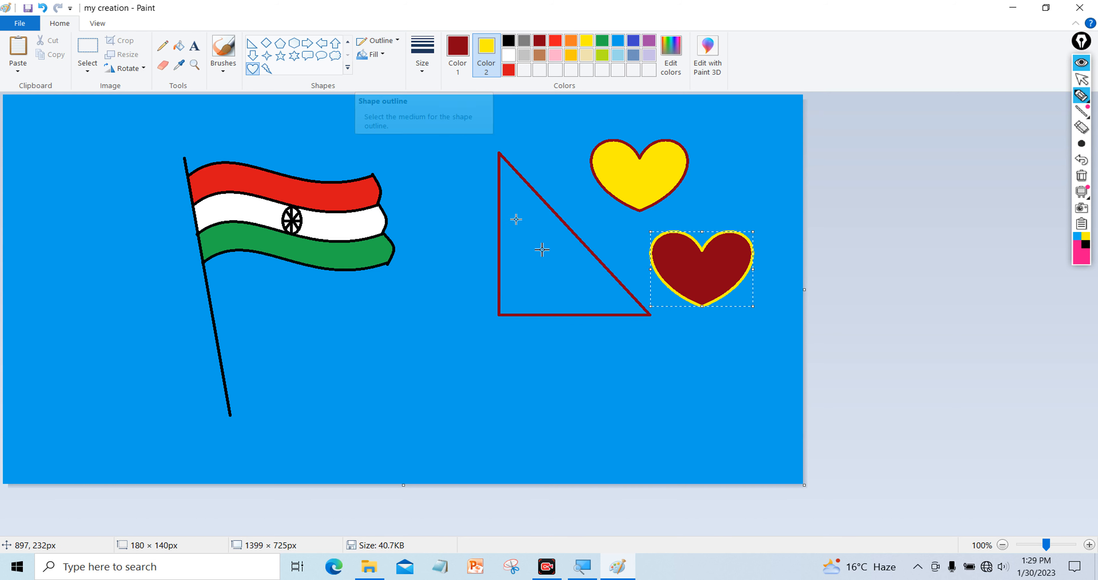
Draw a yellow heart with a maroon outline and a maroon heart below the triangle
left_click_drag(403, 330, 490, 403)
left_click(545, 335)
left_click_drag(545, 335, 639, 407)
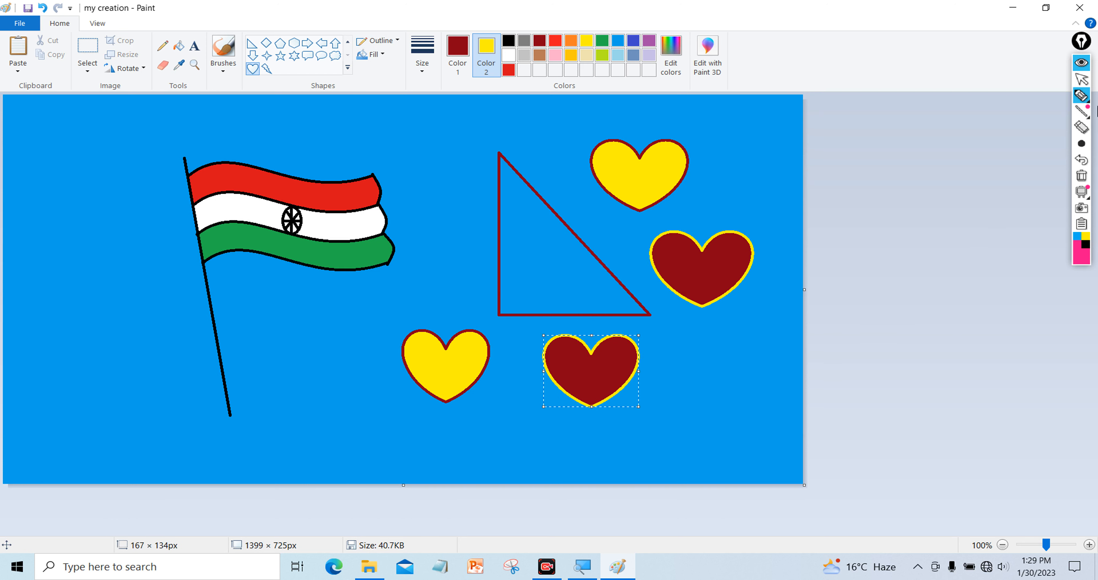
left_click(160, 49)
Hand-write 'Left' under the yellow heart and 'Right' under the maroon heart in dark red
left_click_drag(389, 394, 383, 447)
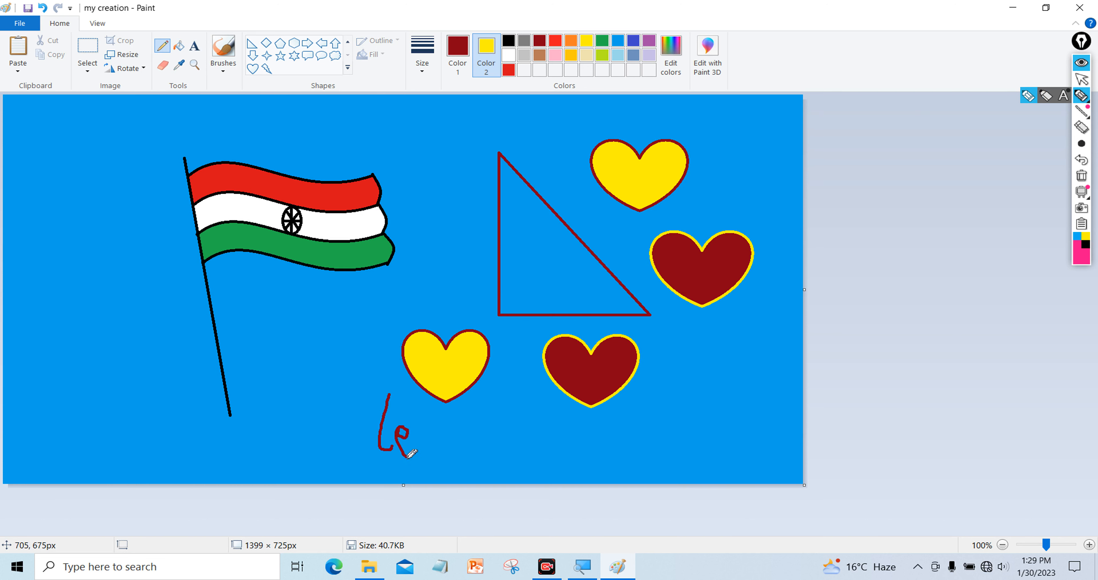
left_click_drag(439, 428, 444, 458)
left_click_drag(451, 402, 455, 449)
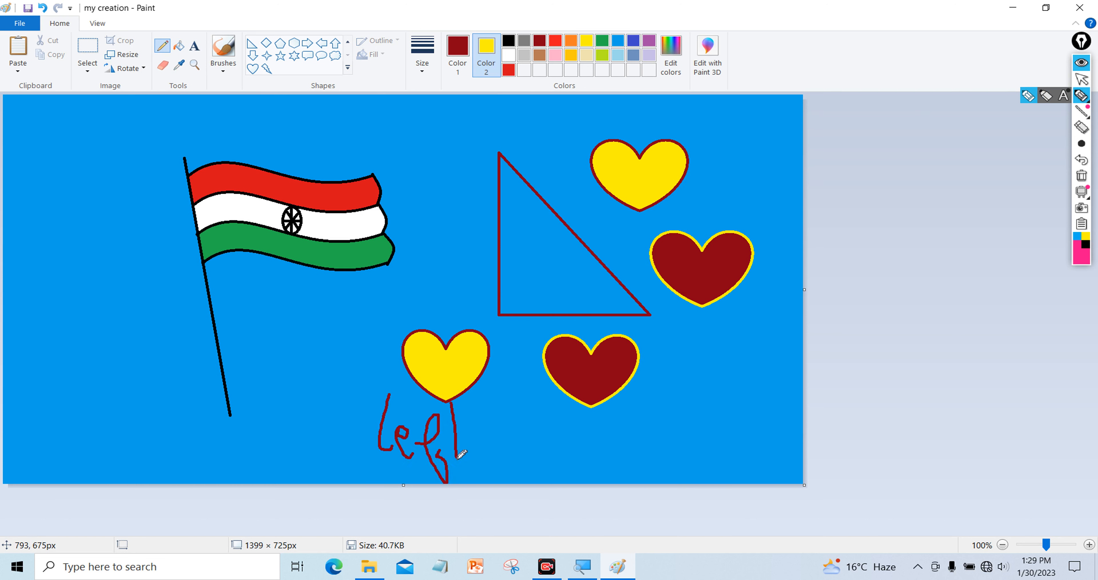
left_click_drag(555, 424, 559, 472)
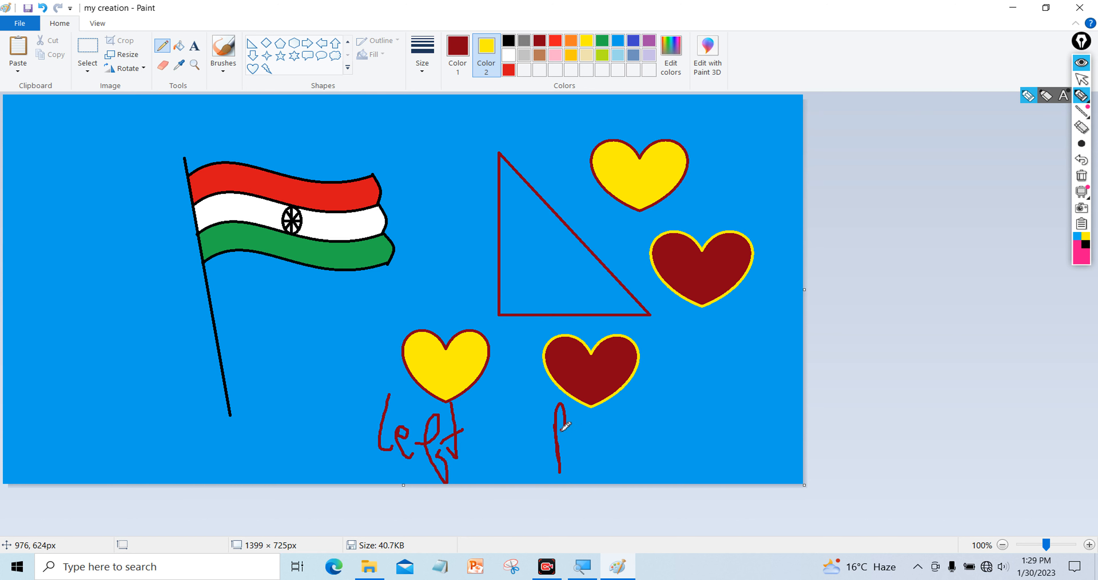
left_click_drag(610, 432, 612, 455)
mouse_move(621, 404)
left_mouse_down()
mouse_move(653, 449)
mouse_move(745, 400)
left_mouse_up()
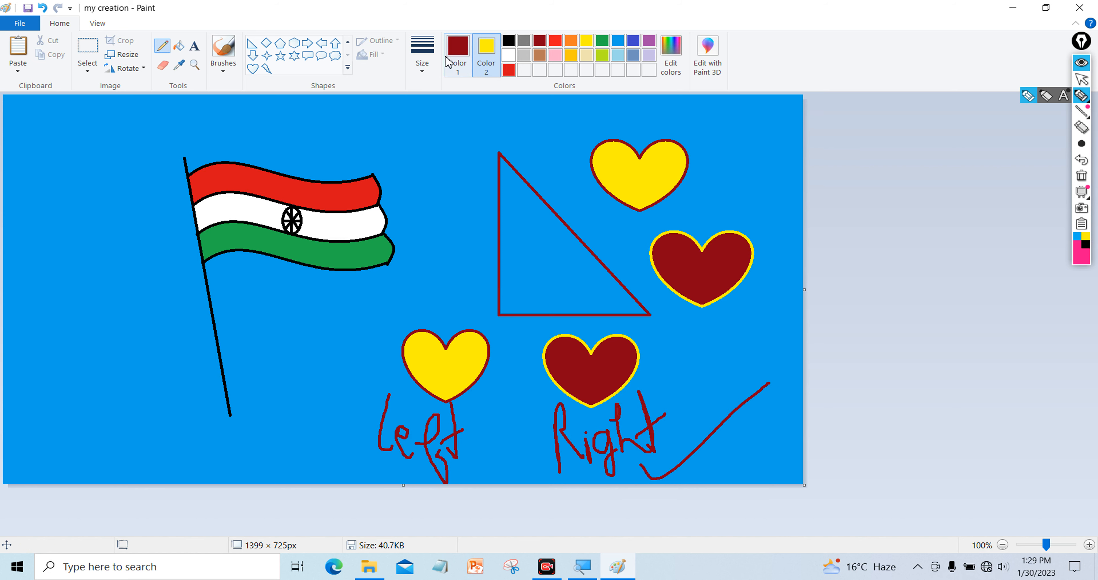
Draw an oval callout with the thickest outline and place it beside the flagpole
left_click(321, 57)
left_click(422, 55)
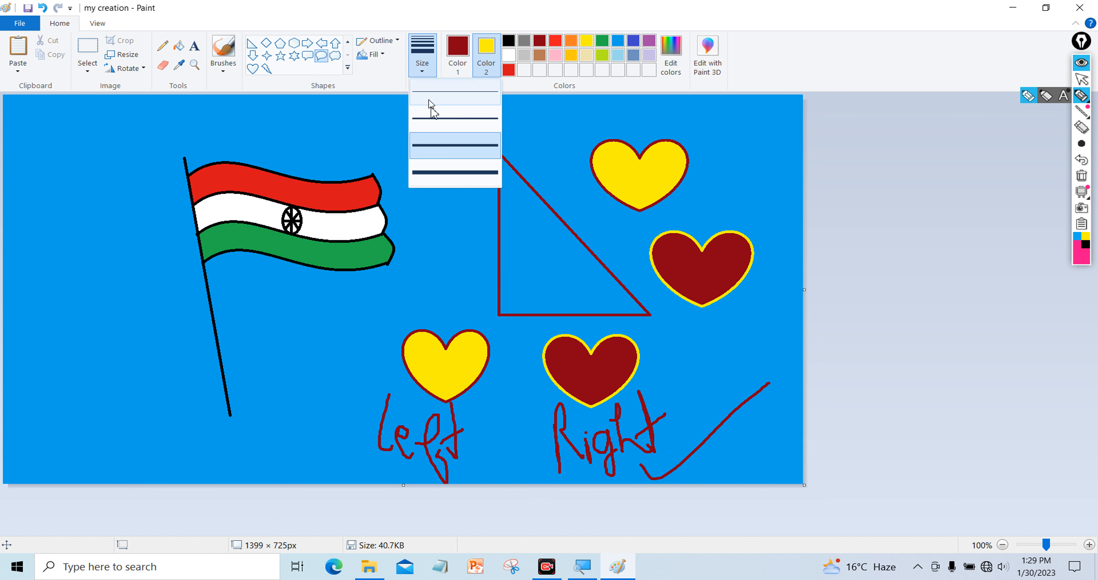
left_click(444, 172)
left_click_drag(373, 140, 504, 235)
mouse_move(425, 171)
left_mouse_down()
mouse_move(290, 365)
mouse_move(295, 335)
left_mouse_up()
left_click(188, 346)
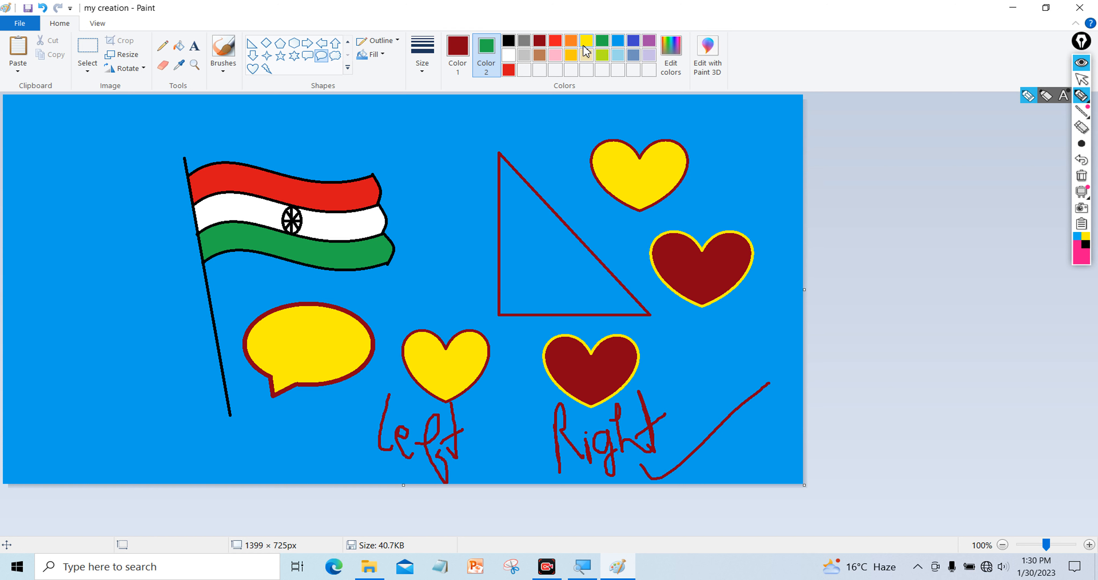
Add a darker shade of red to the custom colours through Edit colors
left_click(636, 42)
left_click(648, 41)
left_click(602, 55)
left_click(602, 41)
left_click(556, 42)
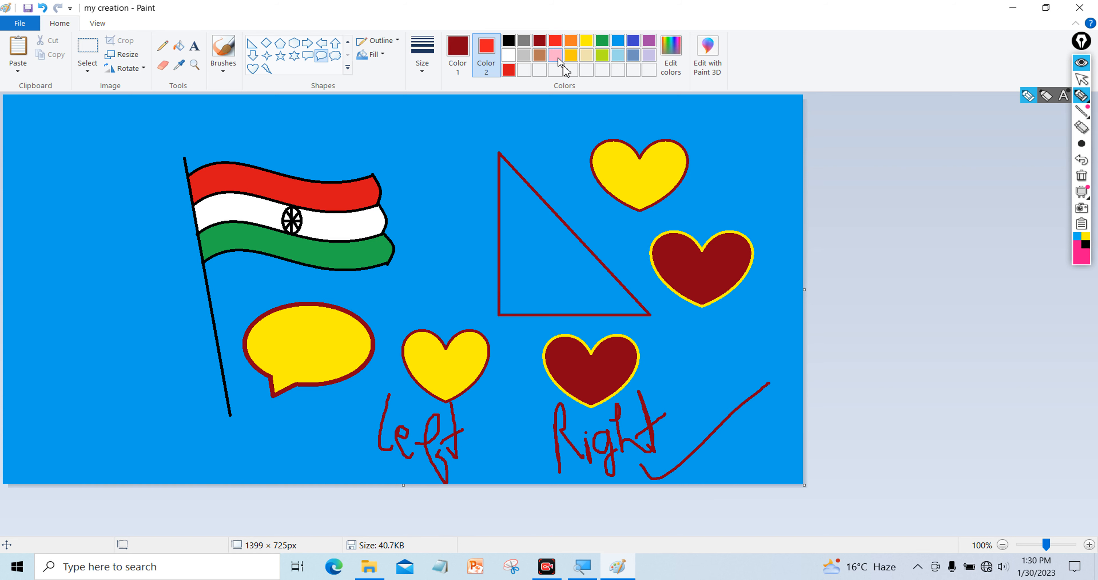
left_click(670, 55)
left_click_drag(623, 179, 670, 92)
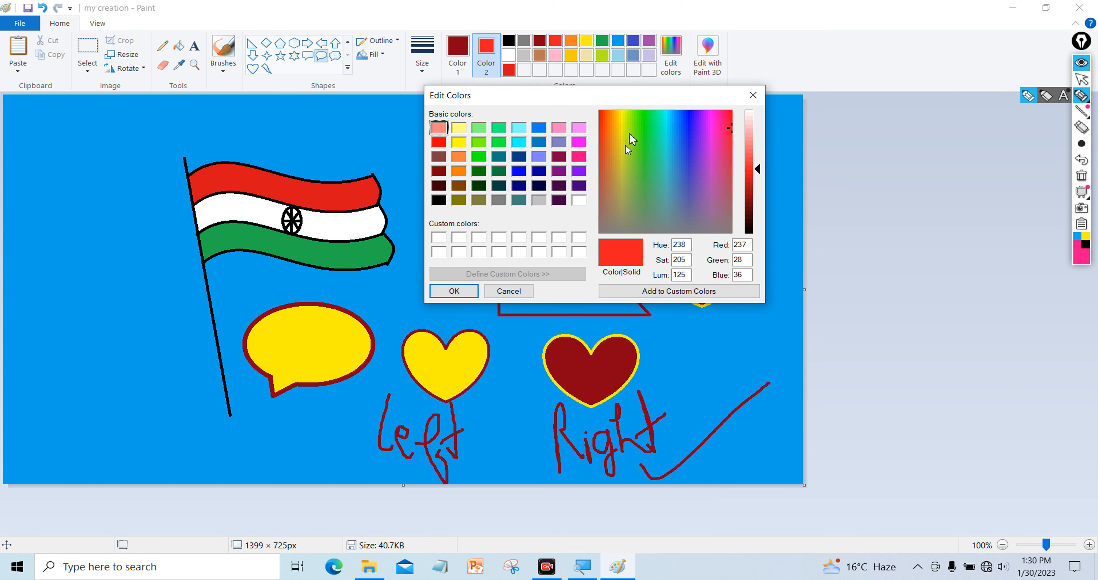
left_click(747, 176)
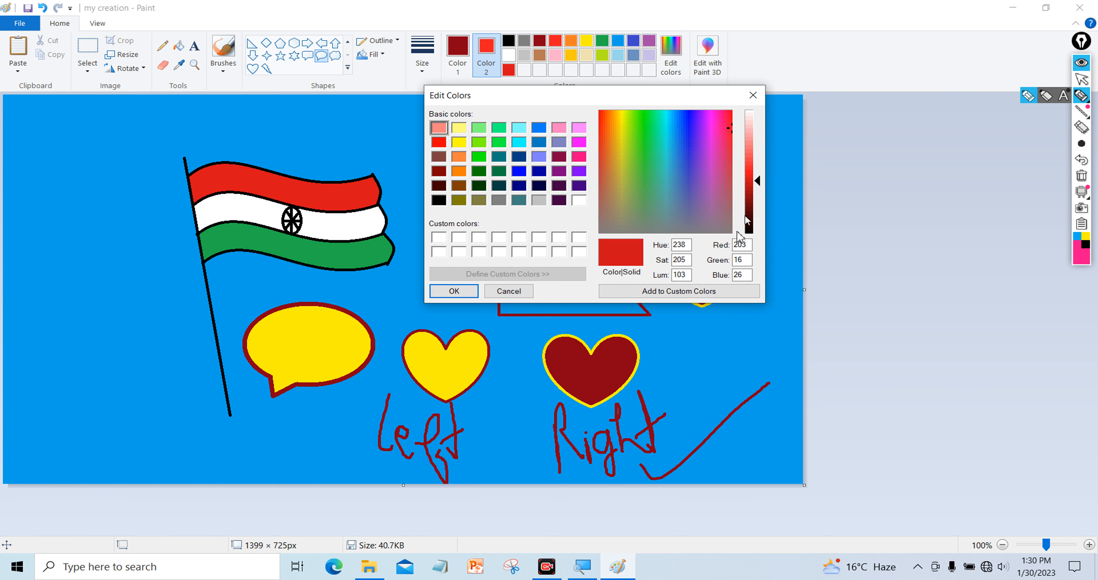
left_click(454, 290)
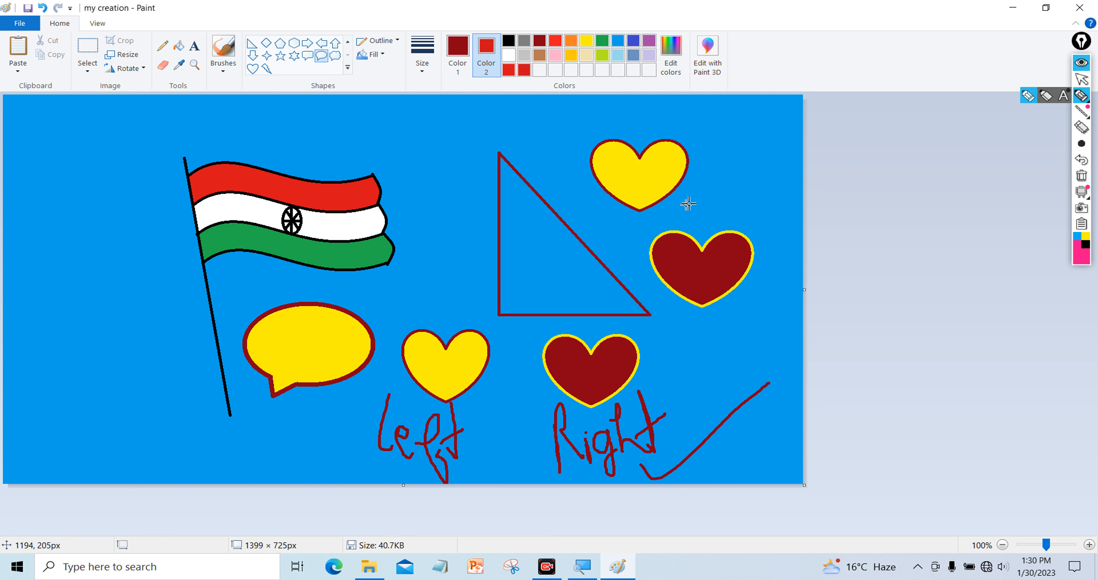
Add a darker blue to the custom colours, leaving it as the fill colour
left_click(629, 46)
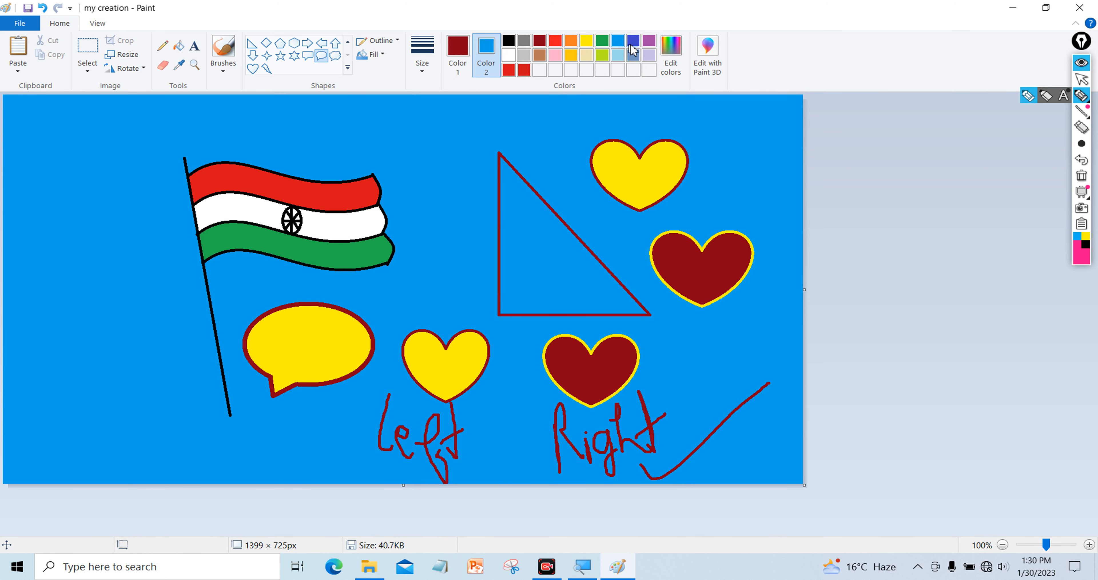
left_click(671, 53)
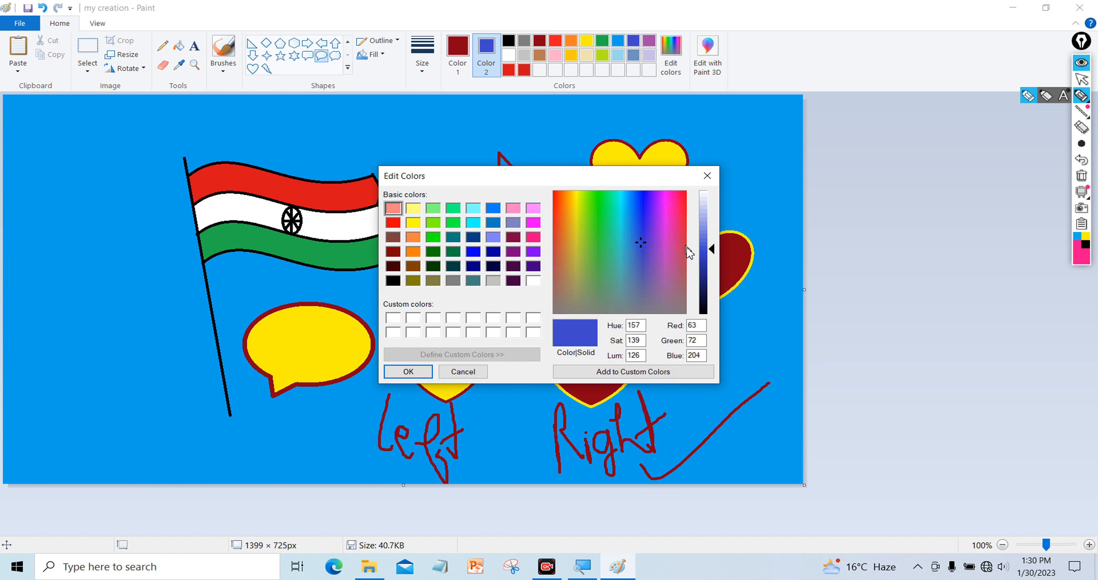
left_click(702, 270)
left_click(428, 371)
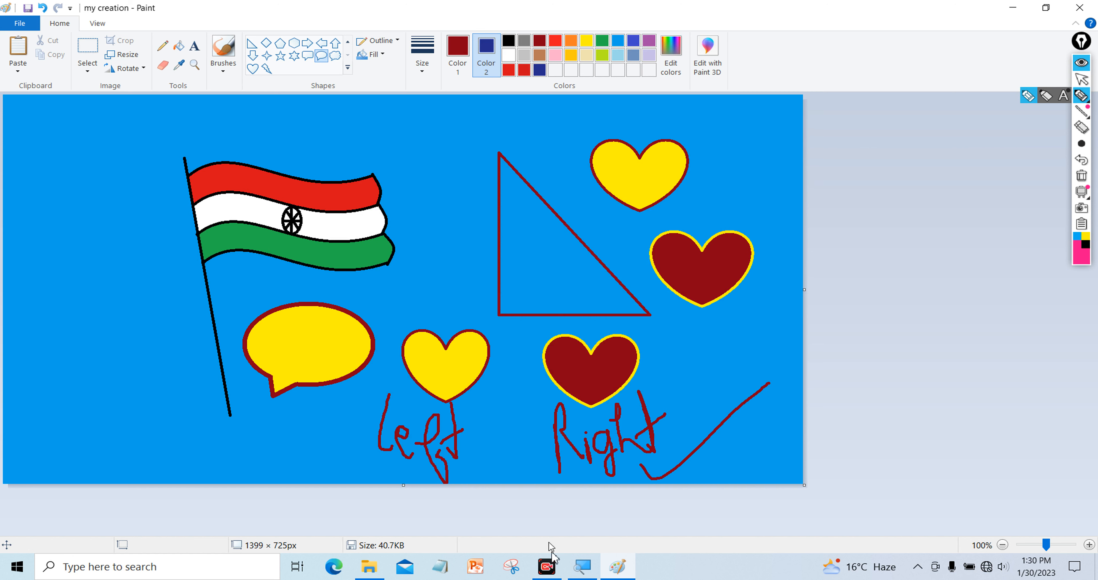
left_click(550, 571)
Set the fill colour to white and clear the whole canvas with Ctrl+A and Delete
left_click(508, 54)
key("ctrl+a")
key("Delete")
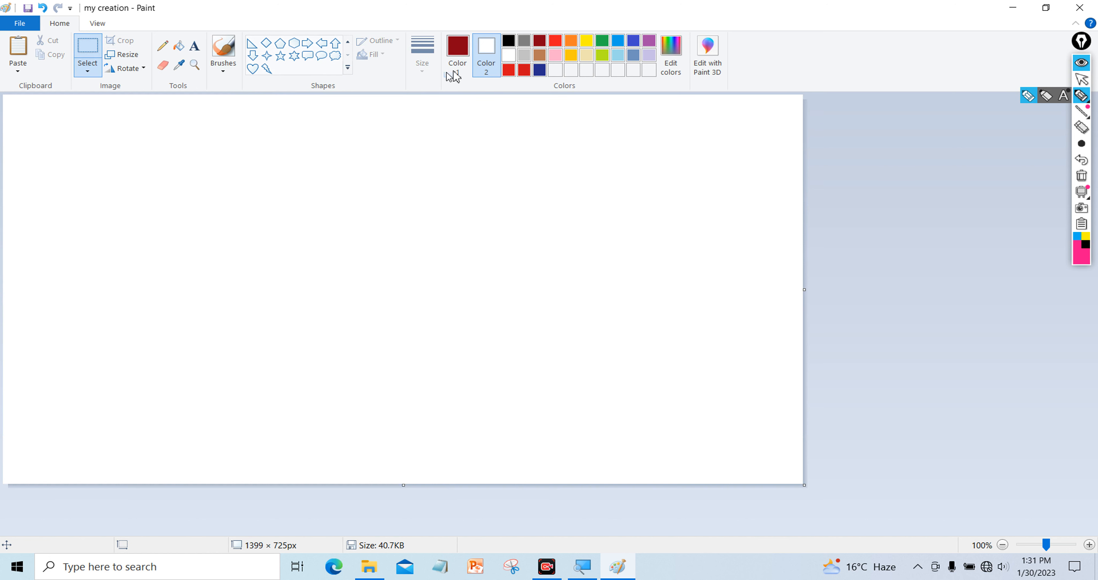
Draw a dark-red pentagon, then set yellow as fill colour and red as main colour
left_click(280, 42)
left_click_drag(266, 130, 449, 325)
left_click(203, 209)
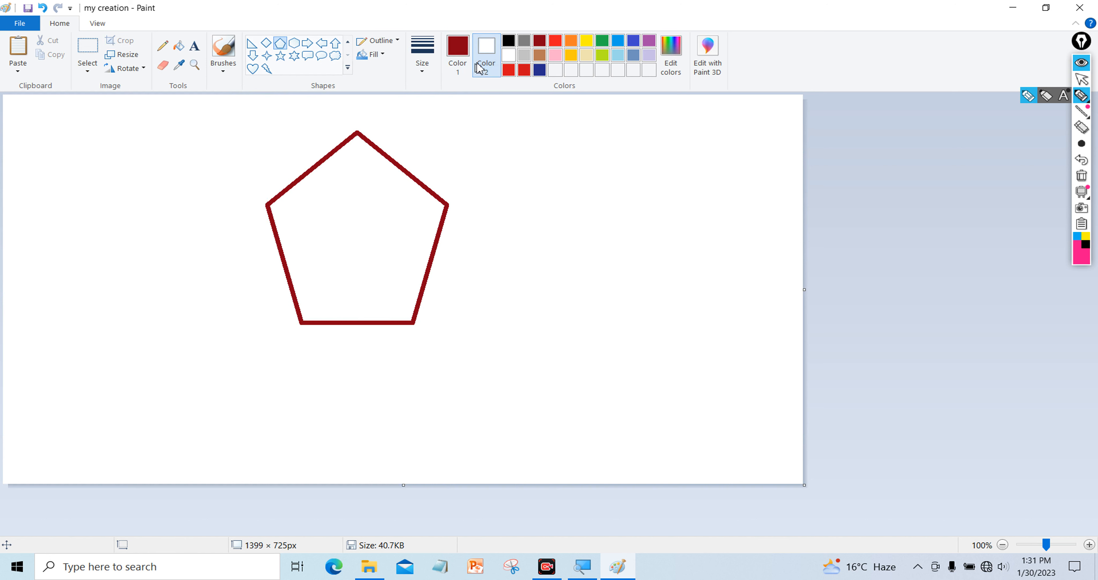
left_click(587, 42)
left_click(457, 55)
left_click(571, 40)
left_click(555, 41)
Flood-fill the pentagon yellow, then fill the surrounding background red
left_click(179, 45)
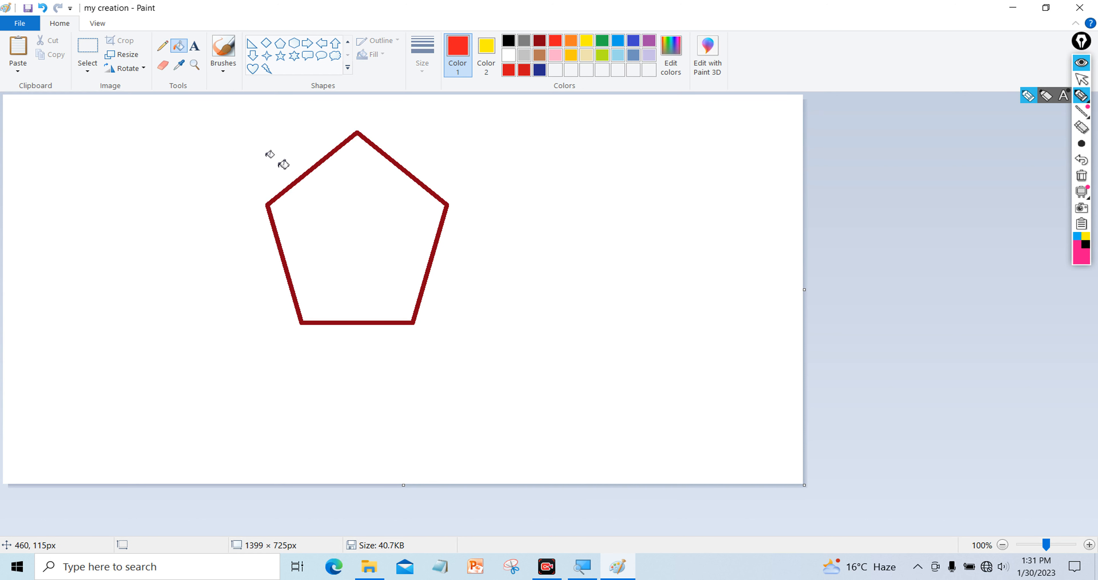
left_click(333, 220)
right_click(333, 220)
left_click(334, 220)
right_click(333, 220)
left_click(333, 221)
right_click(334, 221)
left_click(334, 221)
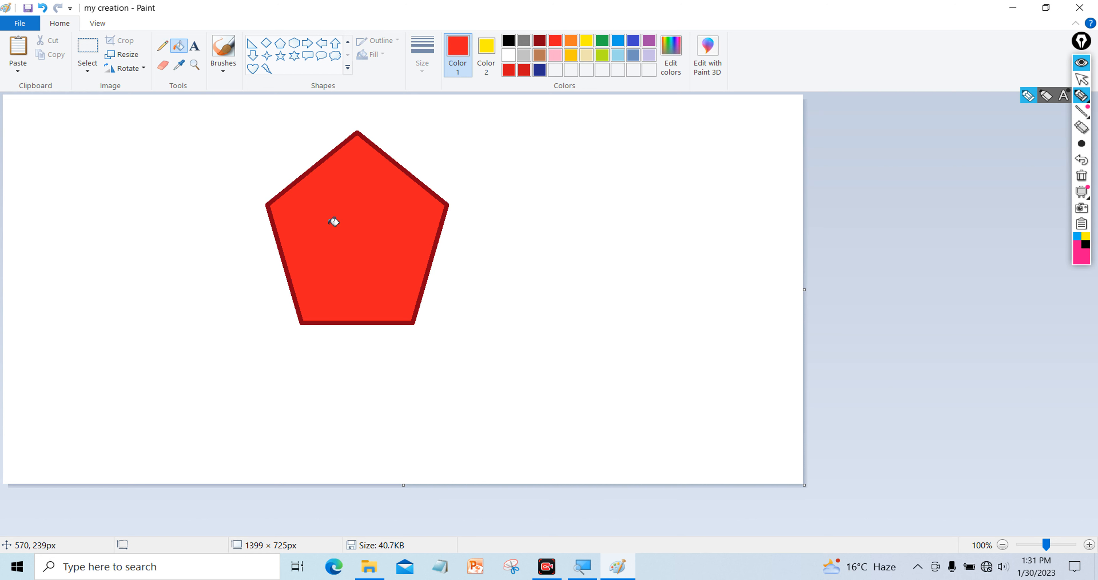
right_click(333, 221)
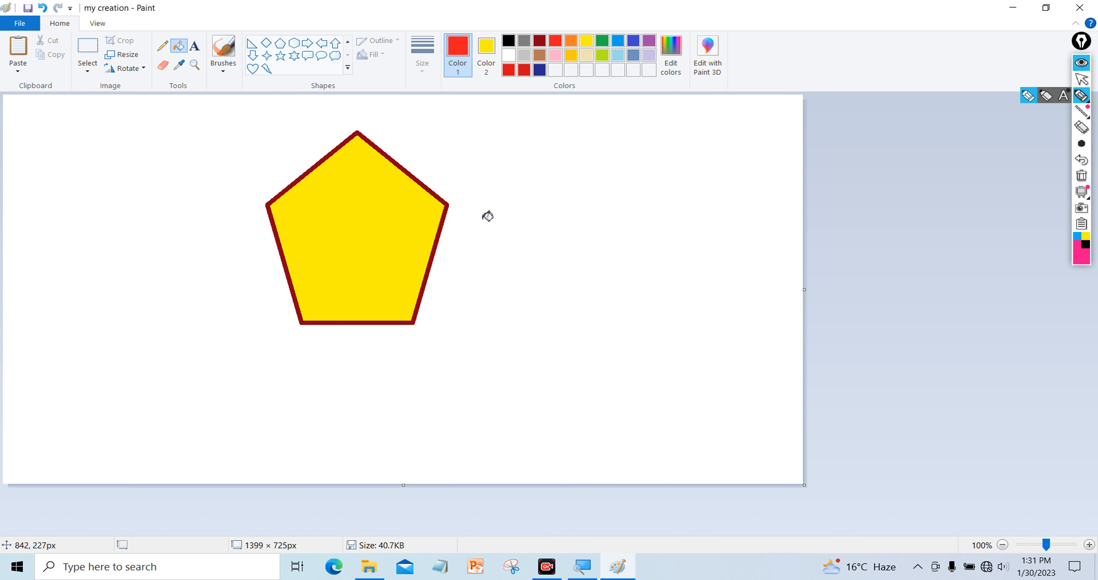
left_click(186, 172)
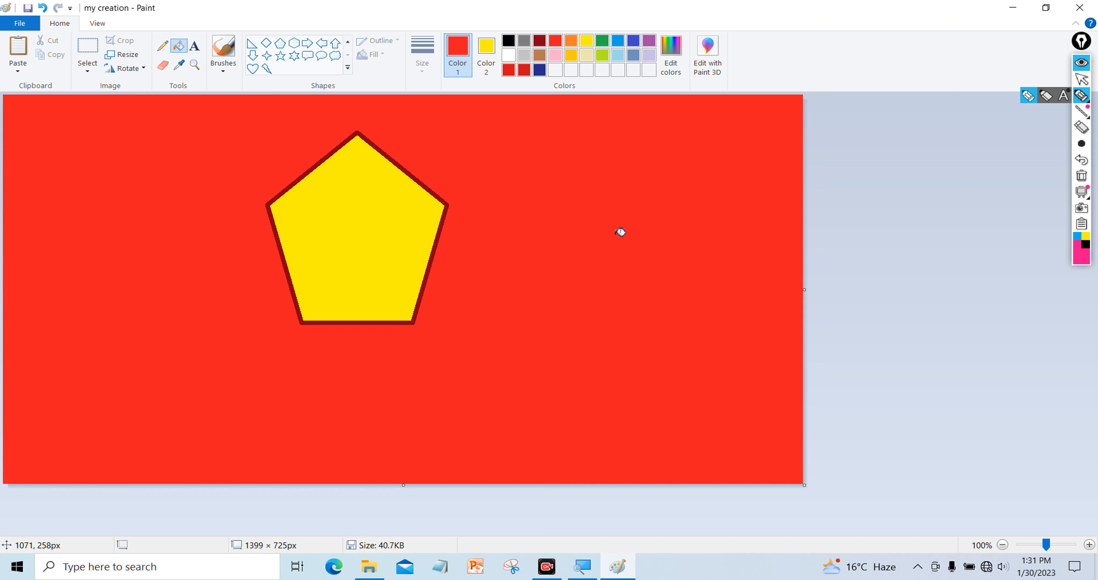
Undo the red background fill, check Paint's View settings, and minimize Paint to the desktop
key("ctrl+z")
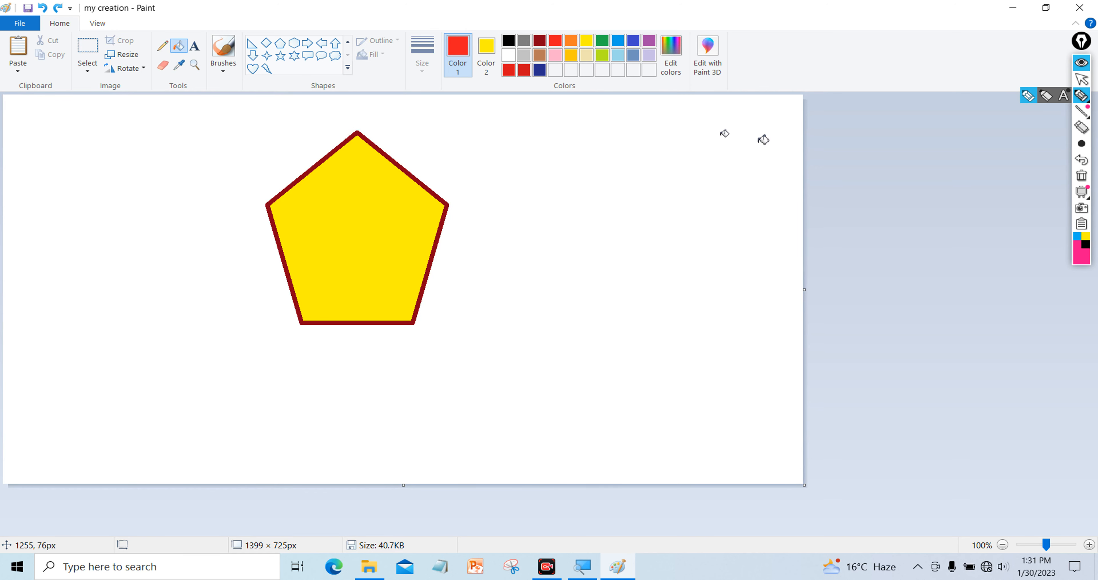
left_click(1082, 79)
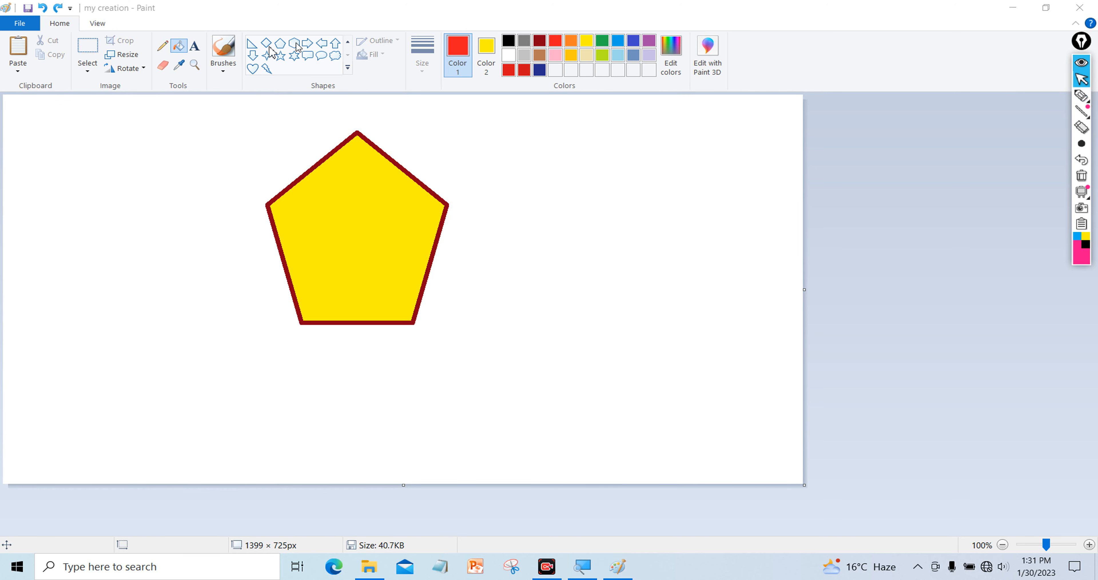
left_click(95, 25)
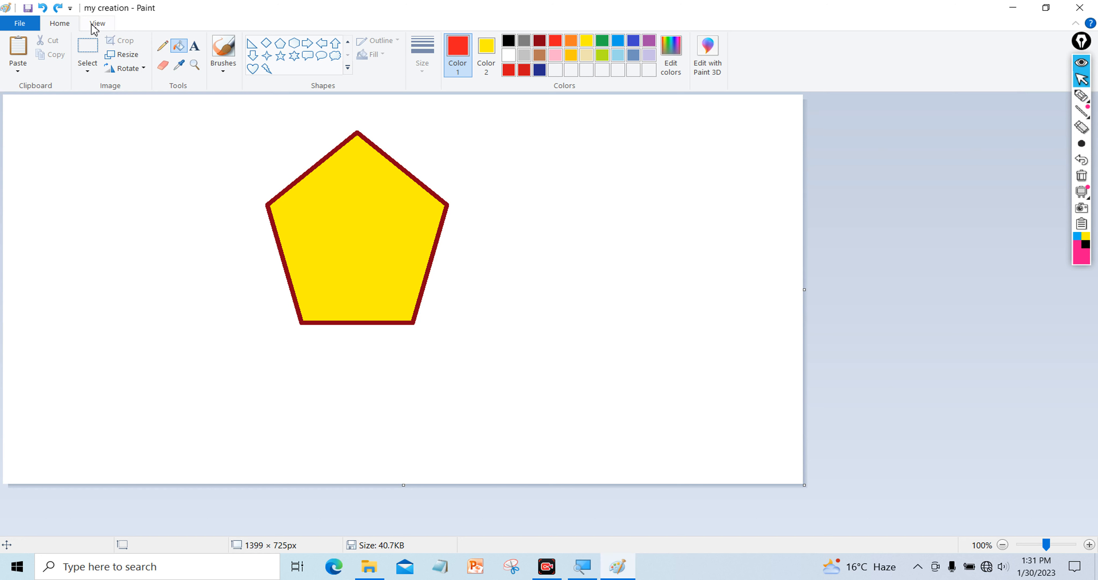
left_click(95, 25)
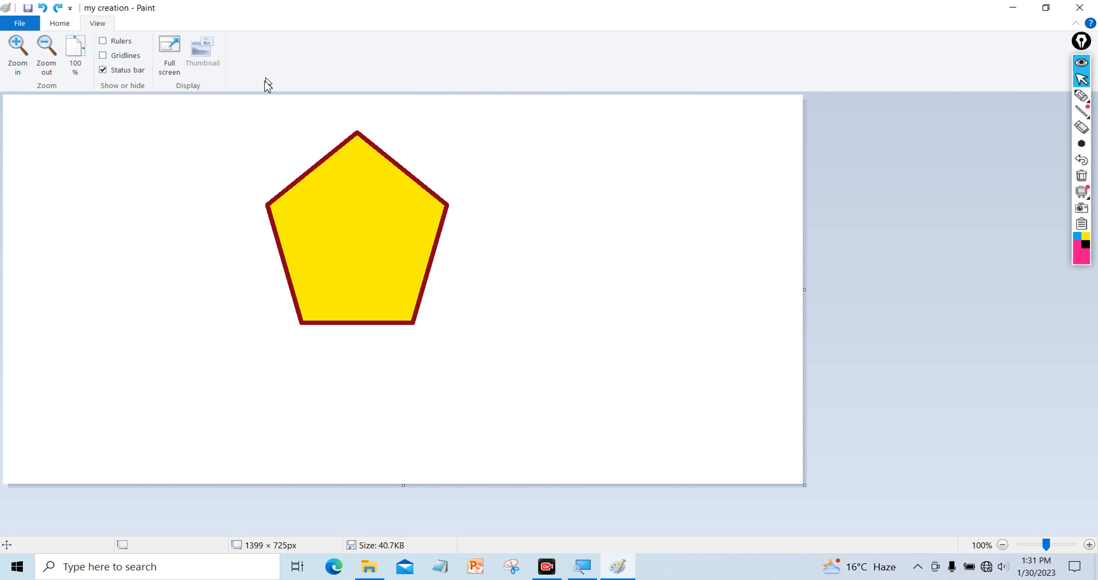
left_click(1082, 96)
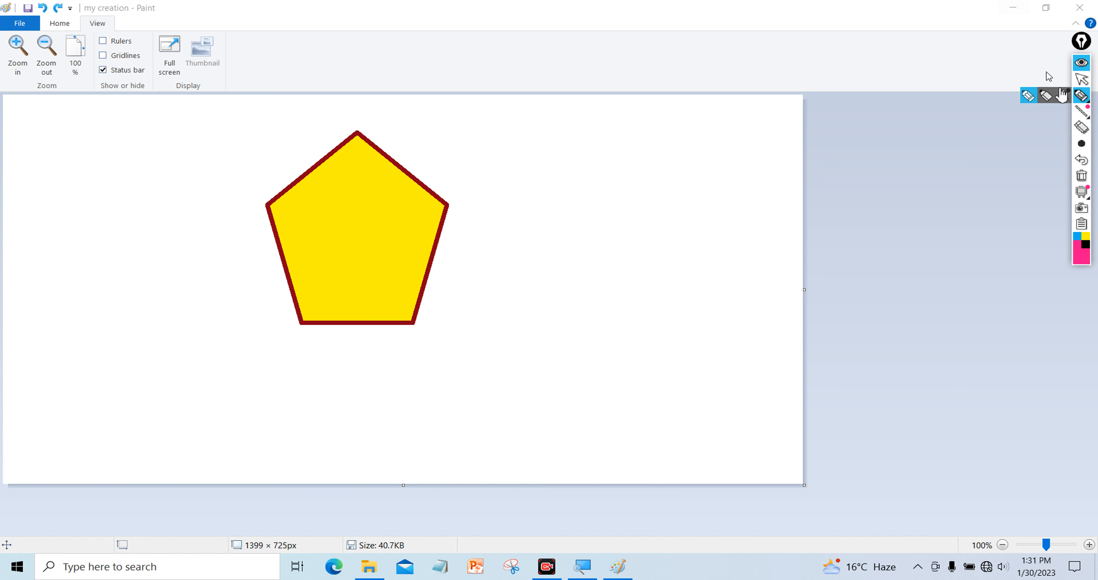
left_click(1013, 8)
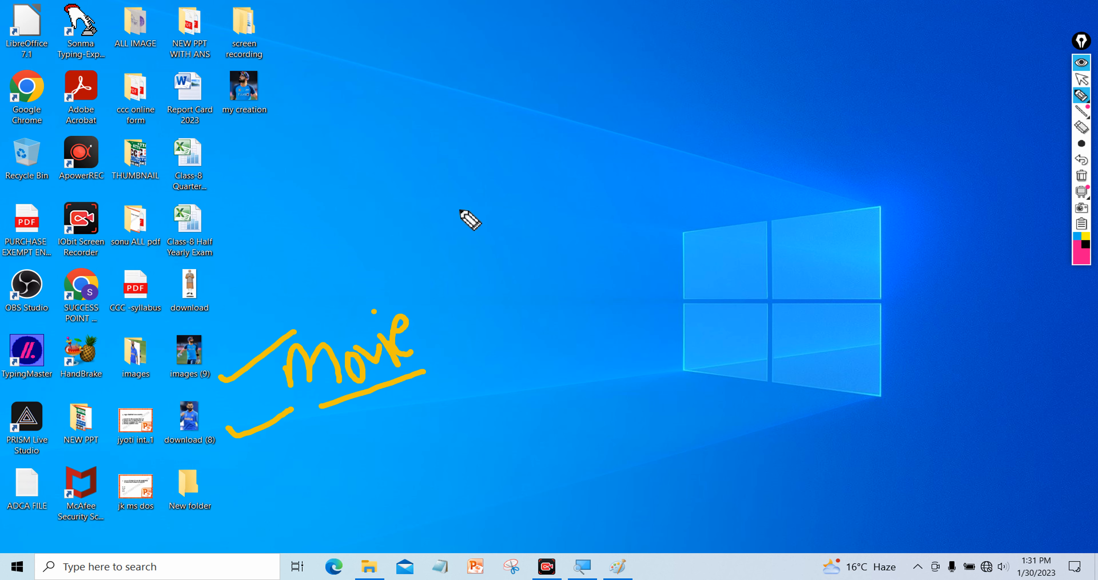
Hand-write 'Drawing' in pink on the desktop, then underline and circle it
left_click_drag(433, 114, 452, 177)
mouse_move(433, 109)
left_mouse_down()
mouse_move(490, 95)
mouse_move(453, 183)
left_mouse_up()
left_click_drag(504, 98, 544, 139)
left_click_drag(539, 86, 539, 131)
mouse_move(575, 83)
left_mouse_down()
mouse_move(573, 108)
mouse_move(590, 111)
mouse_move(625, 68)
mouse_move(657, 94)
left_mouse_up()
left_click(628, 34)
mouse_move(657, 57)
left_mouse_down()
mouse_move(700, 68)
mouse_move(710, 56)
mouse_move(725, 126)
left_mouse_up()
left_click_drag(518, 216, 697, 107)
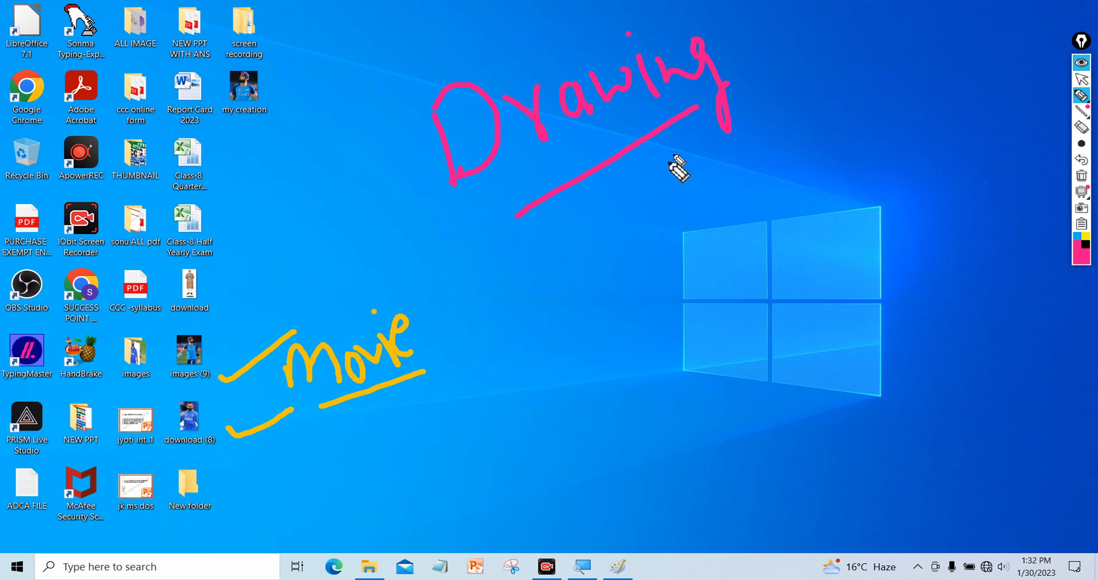
mouse_move(431, 55)
left_mouse_down()
mouse_move(540, 267)
mouse_move(741, 42)
mouse_move(527, 13)
mouse_move(422, 55)
left_mouse_up()
left_click_drag(767, 85, 893, 48)
mouse_move(584, 242)
left_mouse_down()
mouse_move(692, 167)
mouse_move(665, 209)
left_mouse_up()
Write 'Lotus' and 'Scene' in pink, underlining and circling 'Scene'
mouse_move(576, 300)
left_mouse_down()
mouse_move(592, 364)
mouse_move(632, 358)
mouse_move(629, 340)
mouse_move(645, 363)
mouse_move(639, 337)
left_mouse_up()
mouse_move(643, 286)
left_mouse_down()
mouse_move(665, 336)
mouse_move(698, 332)
mouse_move(716, 344)
left_mouse_up()
left_click_drag(724, 299, 718, 329)
mouse_move(831, 234)
left_mouse_down()
mouse_move(806, 304)
mouse_move(878, 277)
mouse_move(902, 284)
mouse_move(941, 248)
mouse_move(959, 256)
left_mouse_up()
left_click_drag(805, 358, 951, 276)
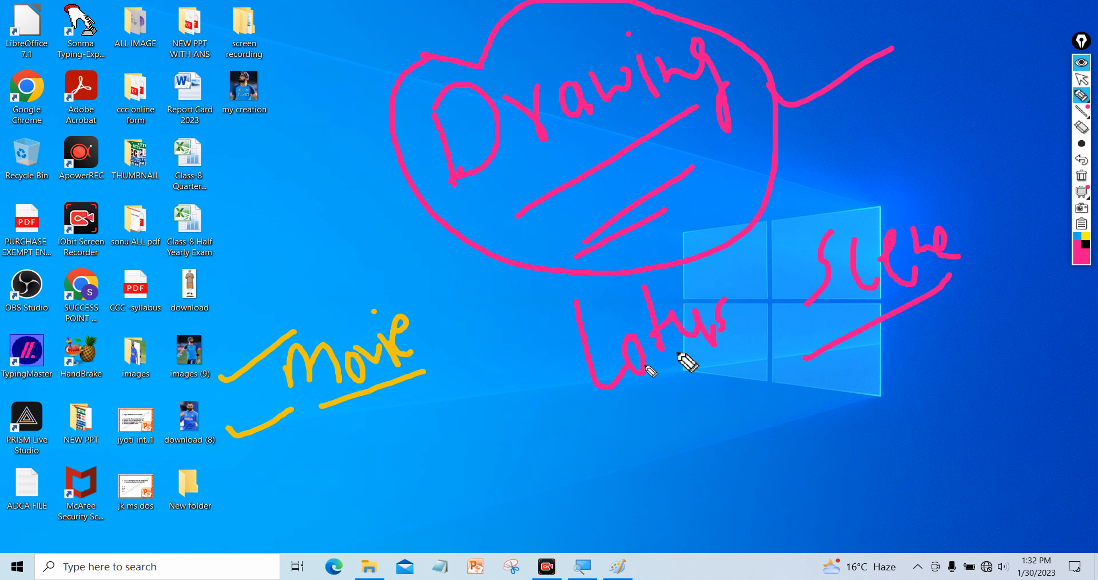
mouse_move(823, 192)
left_mouse_down()
mouse_move(803, 344)
mouse_move(870, 166)
mouse_move(778, 215)
mouse_move(795, 266)
left_mouse_up()
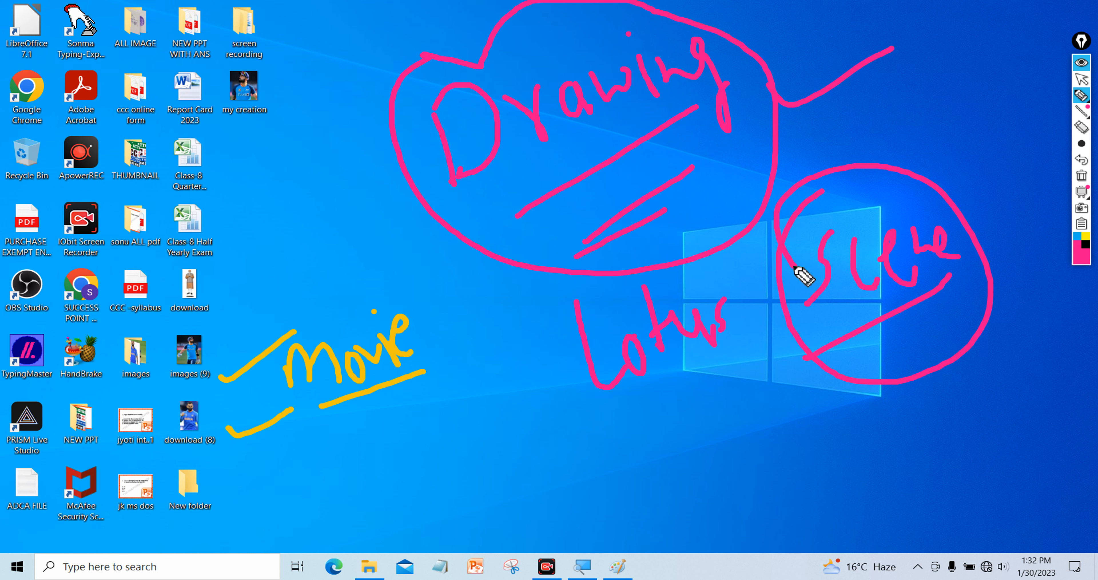
left_click_drag(793, 221, 917, 94)
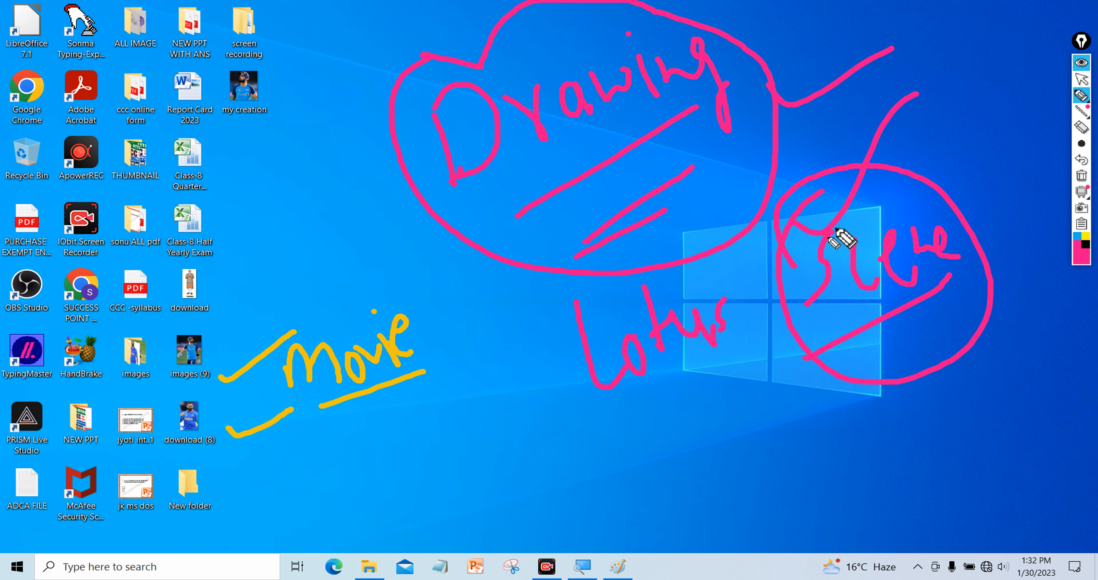
left_click(1083, 177)
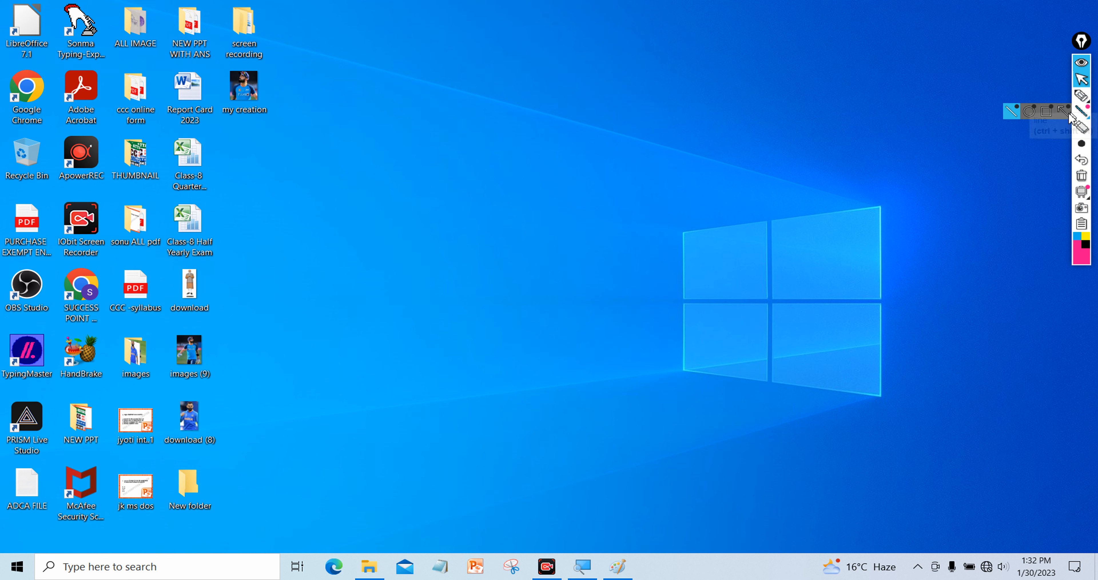
Hand-write 'Part-3' in pink with the pen, underline it and circle it
mouse_move(1084, 100)
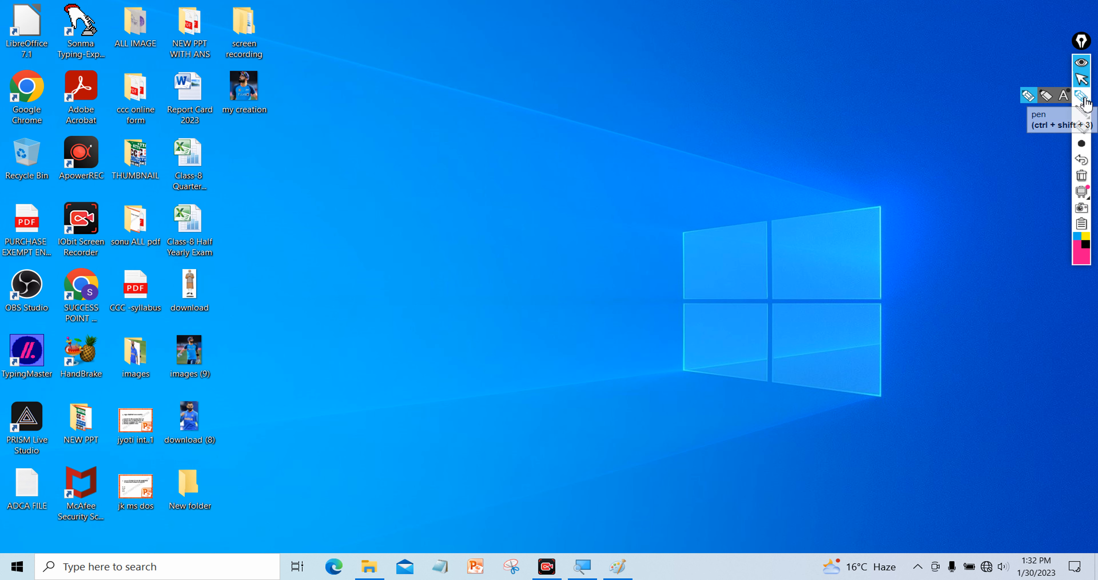
left_click(1083, 100)
left_click_drag(500, 142, 521, 225)
mouse_move(501, 135)
left_mouse_down()
mouse_move(508, 170)
mouse_move(566, 167)
mouse_move(609, 133)
left_mouse_up()
left_click_drag(613, 92, 643, 167)
mouse_move(606, 133)
left_mouse_down()
mouse_move(621, 116)
mouse_move(660, 122)
left_mouse_up()
mouse_move(670, 74)
left_mouse_down()
mouse_move(704, 106)
mouse_move(684, 147)
left_mouse_up()
mouse_move(526, 274)
left_mouse_down()
mouse_move(745, 199)
mouse_move(743, 148)
left_mouse_up()
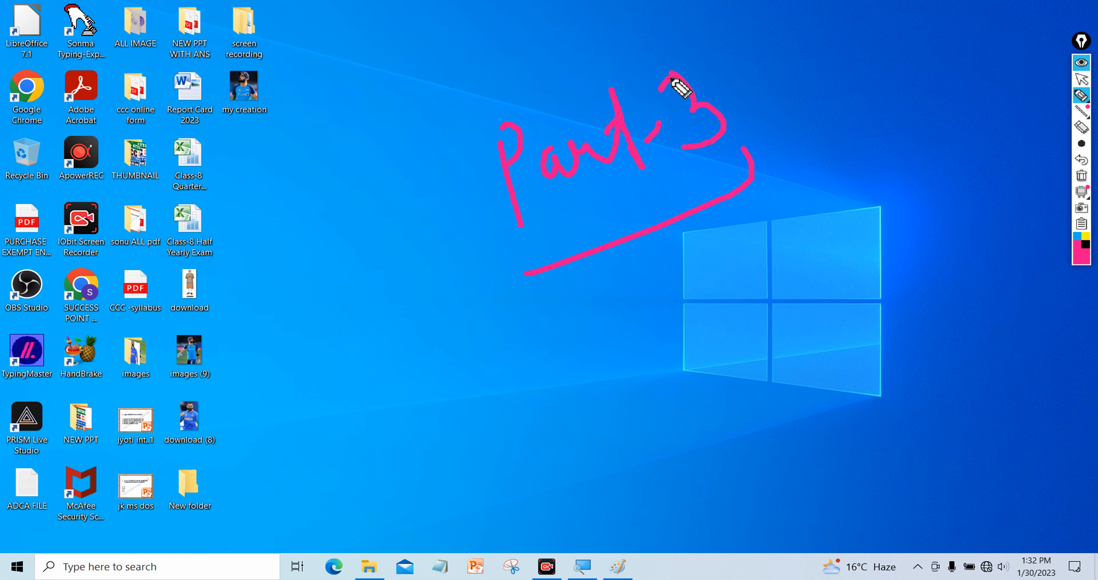
mouse_move(727, 36)
left_mouse_down()
mouse_move(569, 51)
mouse_move(588, 337)
mouse_move(716, 68)
mouse_move(758, 106)
mouse_move(934, 13)
left_mouse_up()
left_click_drag(687, 245, 885, 149)
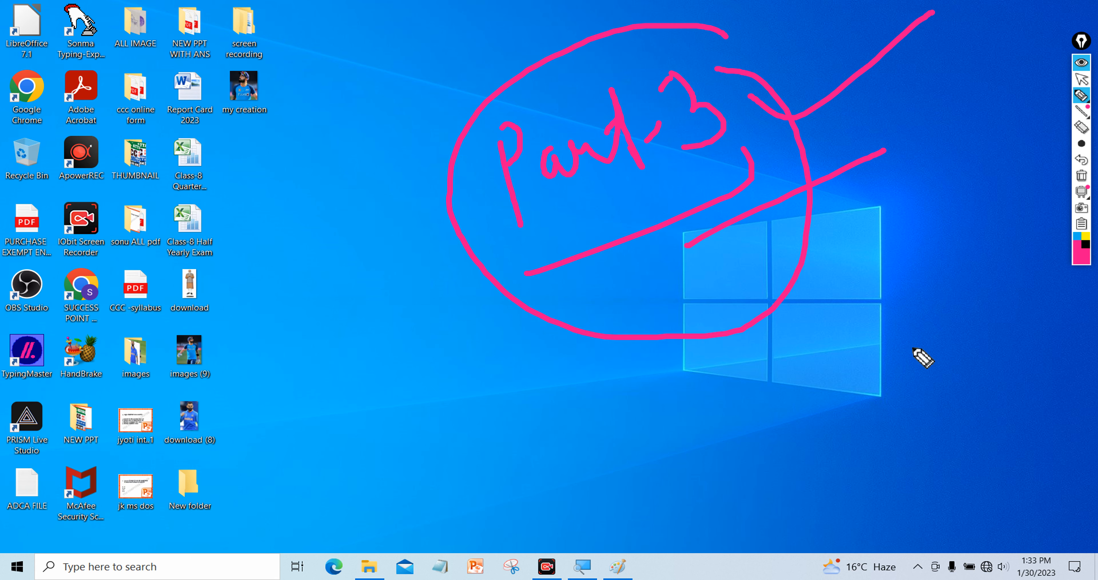
Write 'Mcq' below the Windows logo and draw an oval around it
mouse_move(773, 411)
left_mouse_down()
mouse_move(789, 487)
mouse_move(809, 441)
mouse_move(857, 416)
left_mouse_up()
mouse_move(889, 344)
left_mouse_down()
mouse_move(875, 373)
mouse_move(901, 403)
left_mouse_up()
mouse_move(934, 334)
left_mouse_down()
mouse_move(923, 380)
mouse_move(974, 394)
mouse_move(989, 375)
left_mouse_up()
left_click_drag(799, 527, 985, 413)
mouse_move(964, 303)
left_mouse_down()
mouse_move(934, 490)
mouse_move(950, 327)
left_mouse_up()
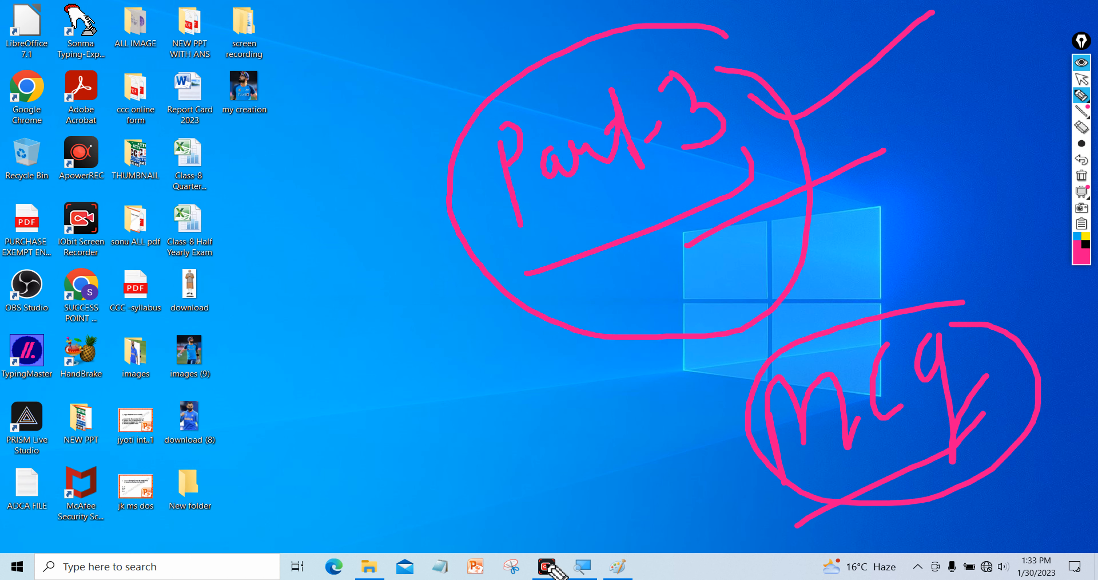
left_click(1082, 79)
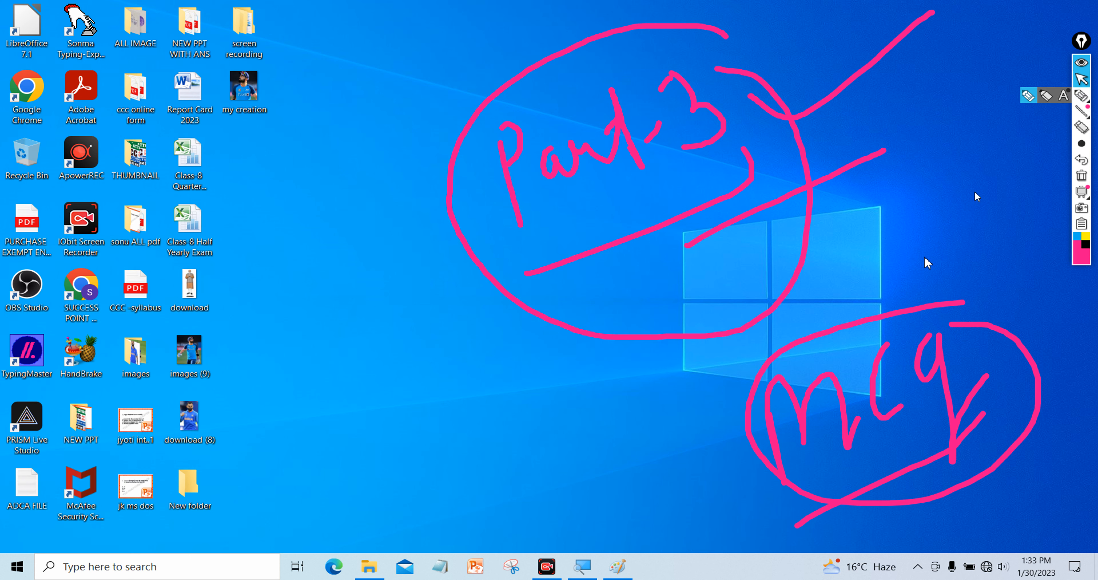